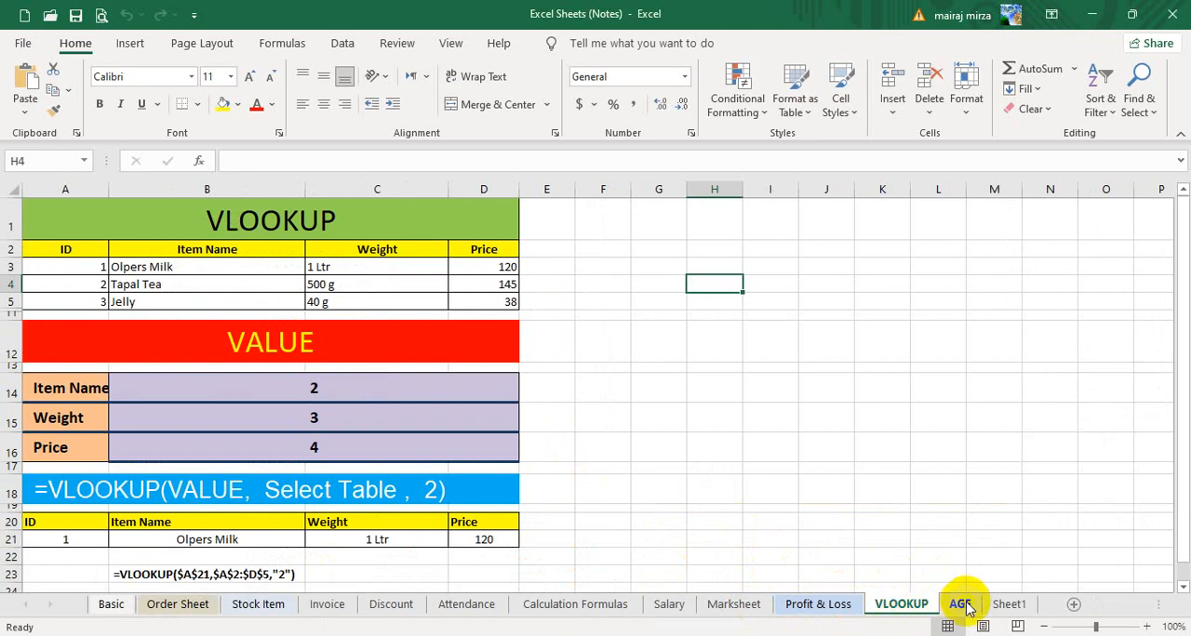
- Open the AGE sheet and examine the Age Calculator's name, date of birth and today's date cells
left_click(960, 605)
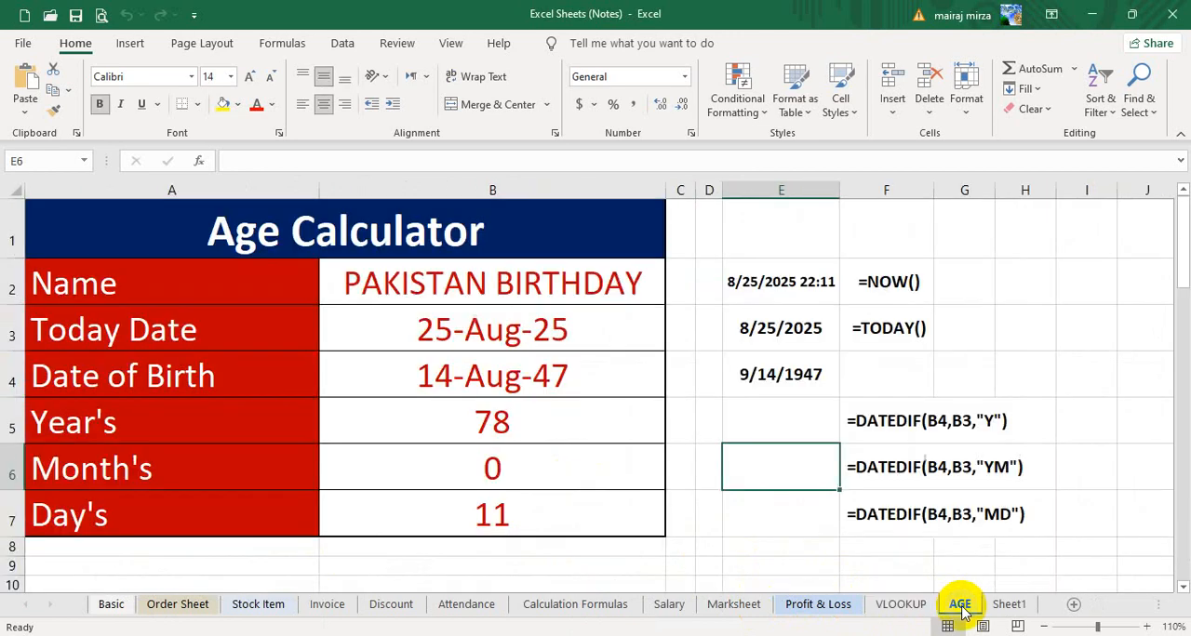
left_click(1054, 284)
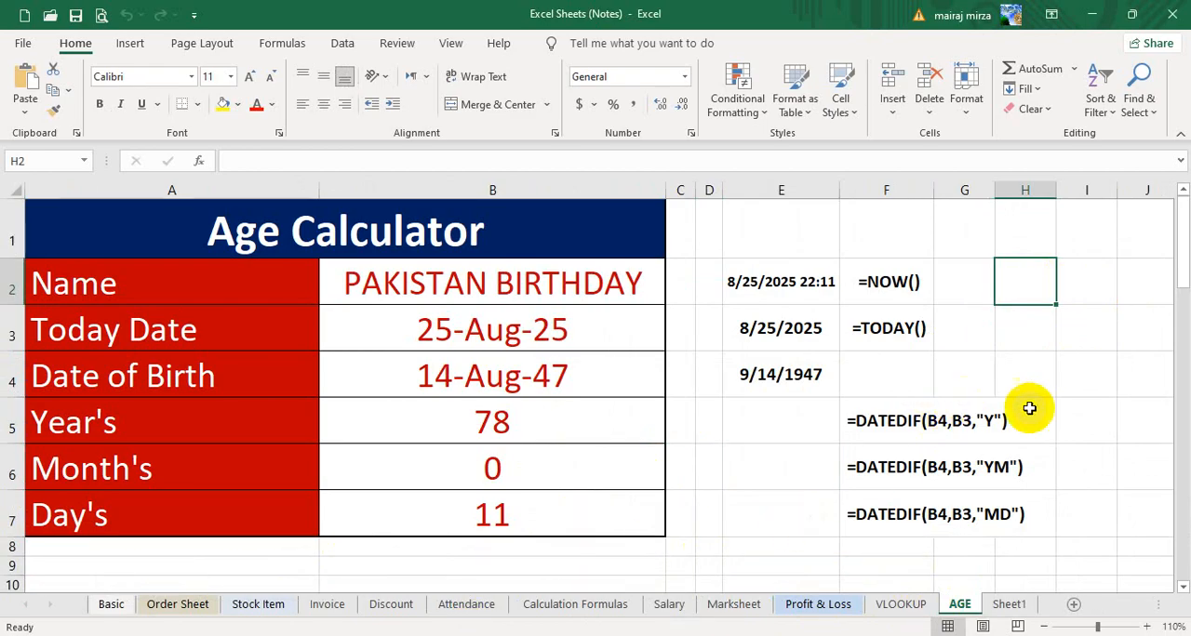
left_click(1043, 339)
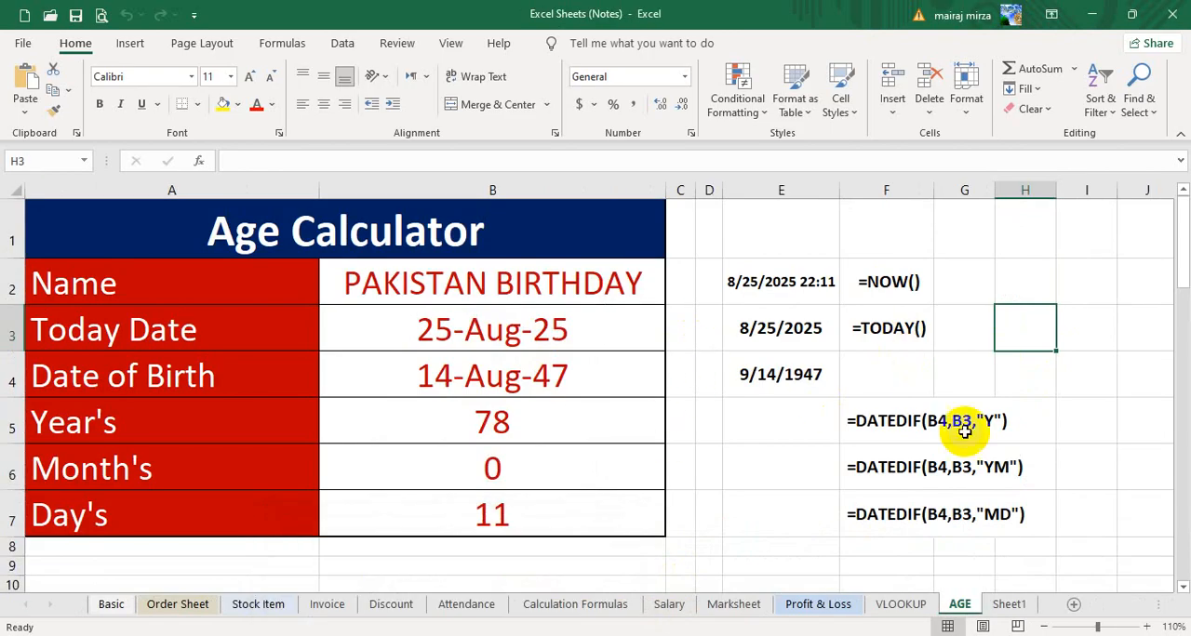
left_click(1024, 290)
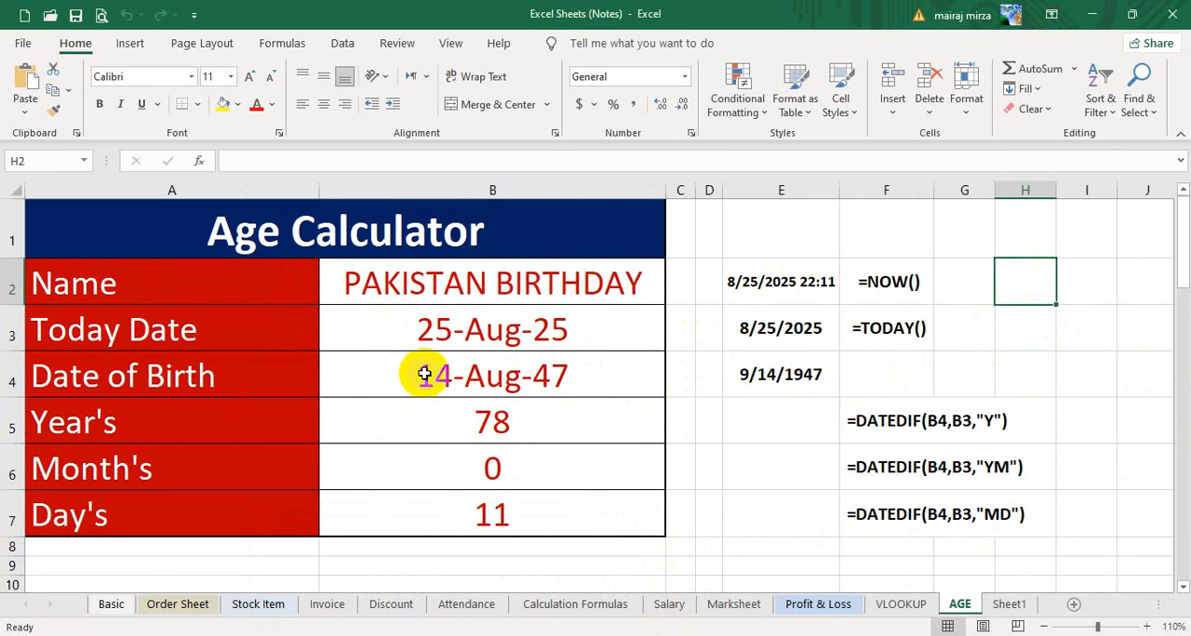
left_click(476, 284)
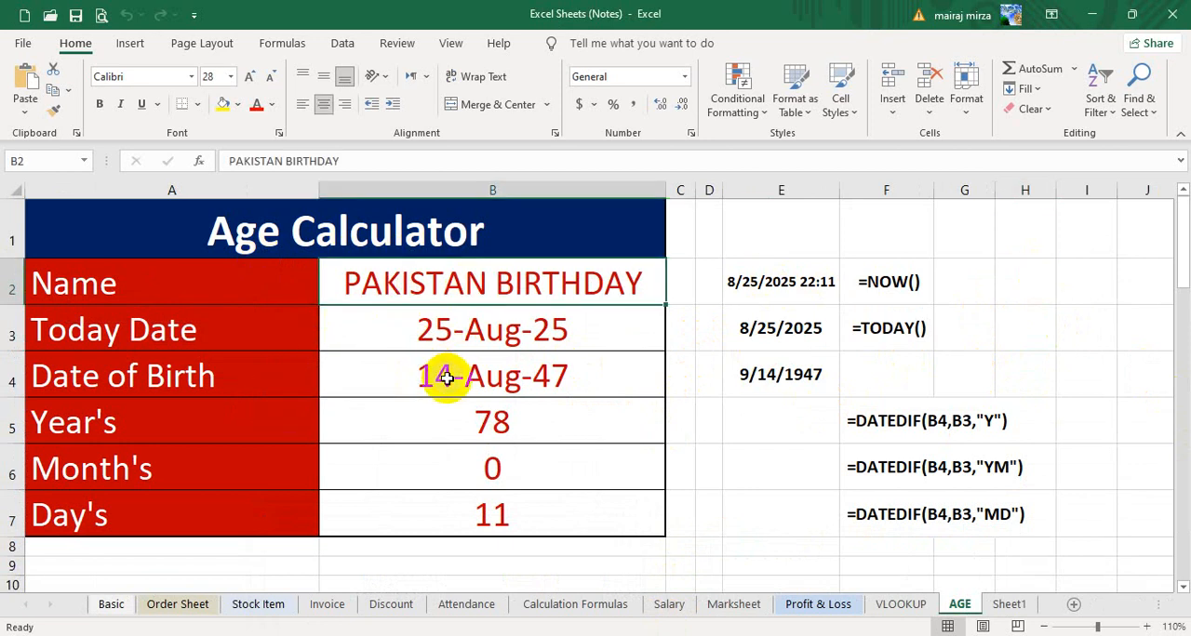
left_click(527, 378)
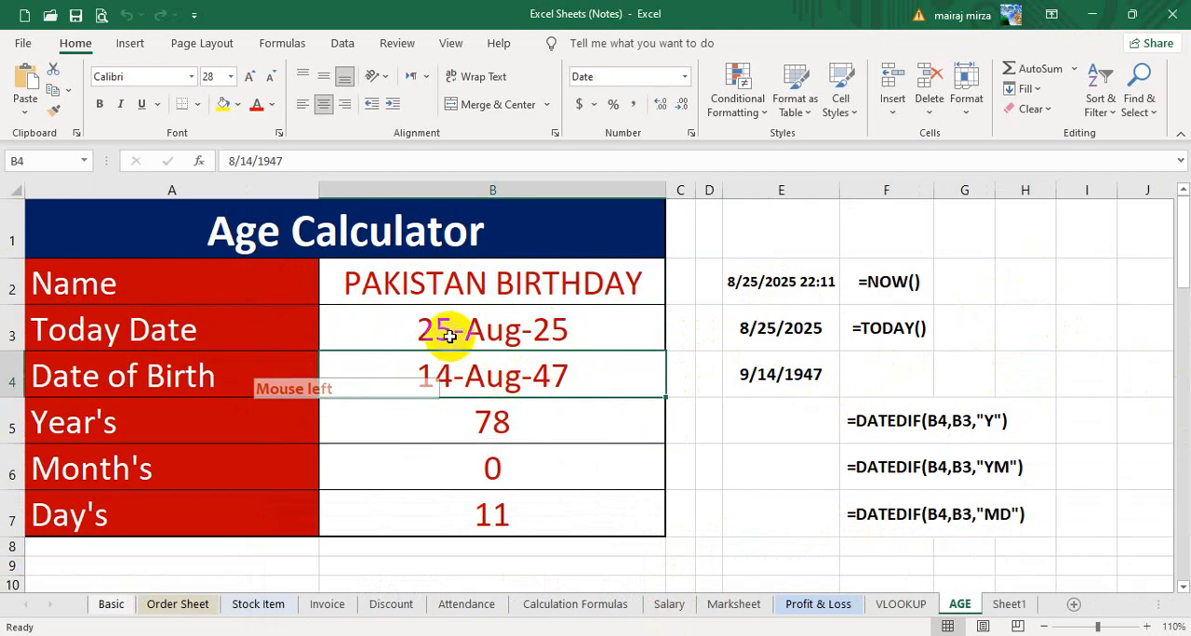
left_click(527, 342)
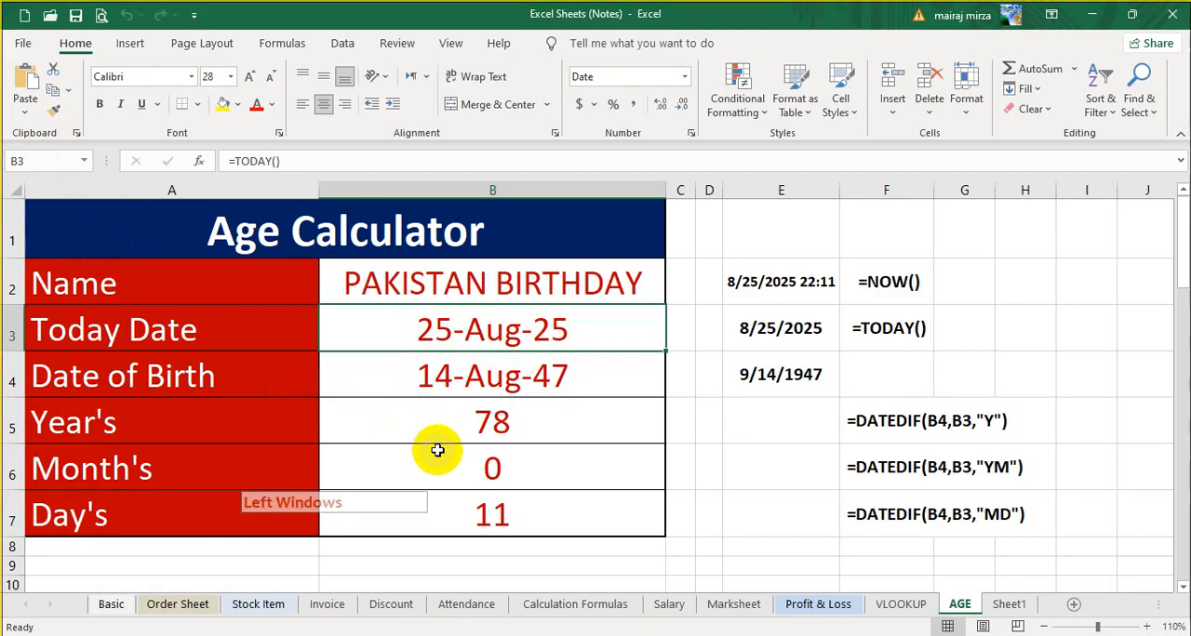
- Snip the Age Calculator table with its formula notes to the clipboard and switch to the Practice of excel class 2 workbook
key("super+shift+s")
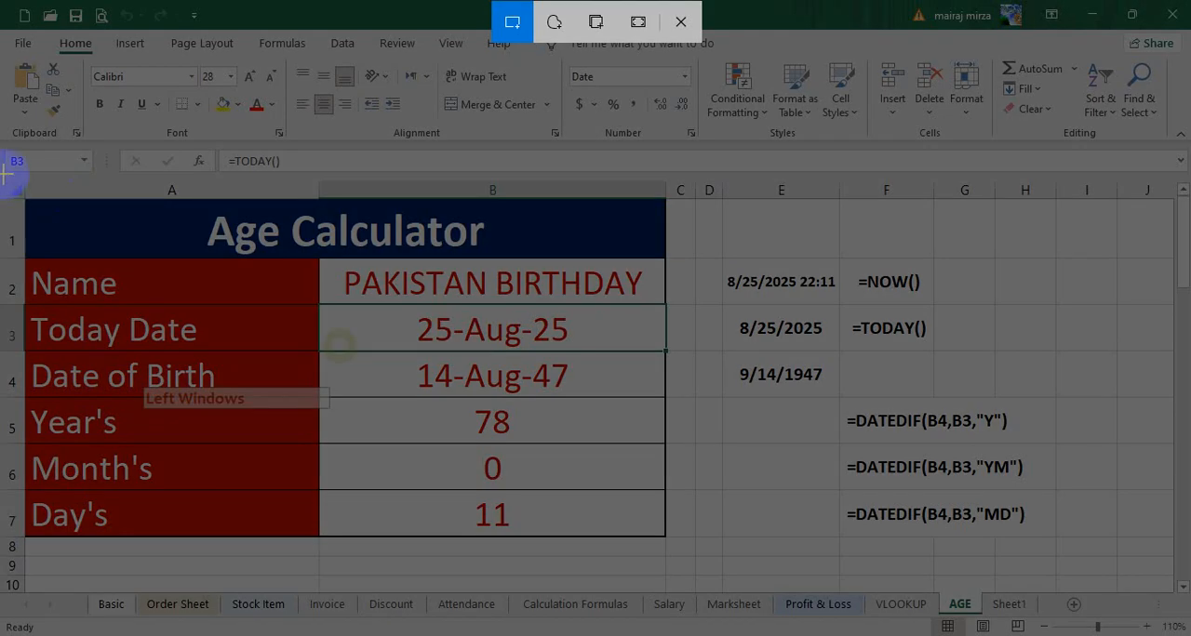
left_click_drag(5, 174, 1038, 550)
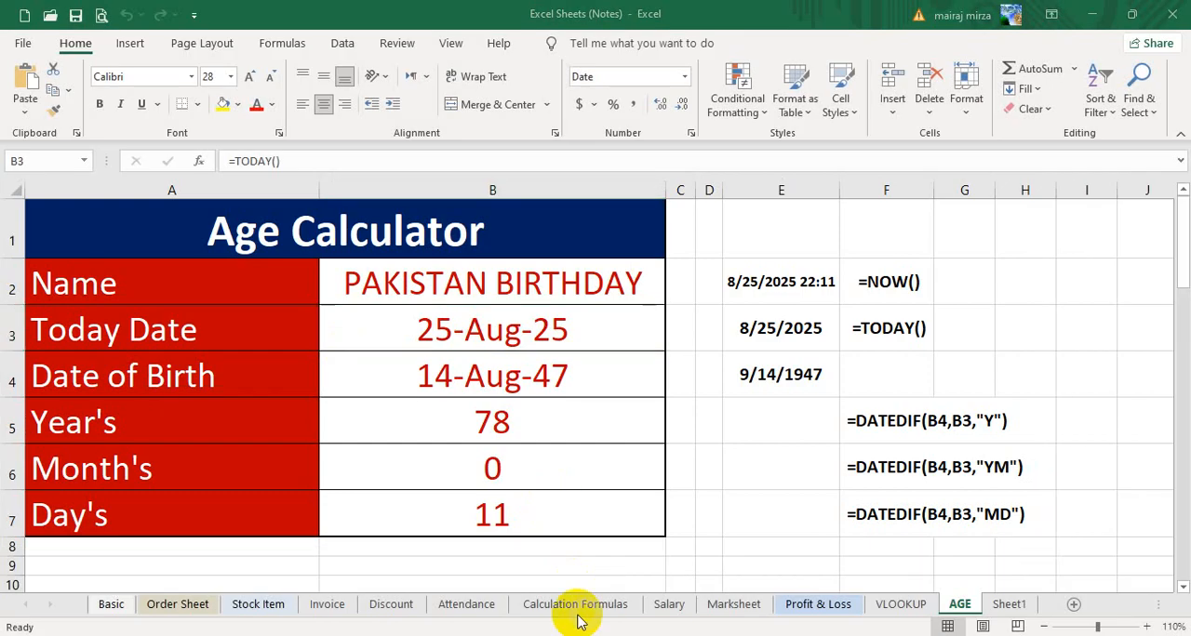
left_click(450, 635)
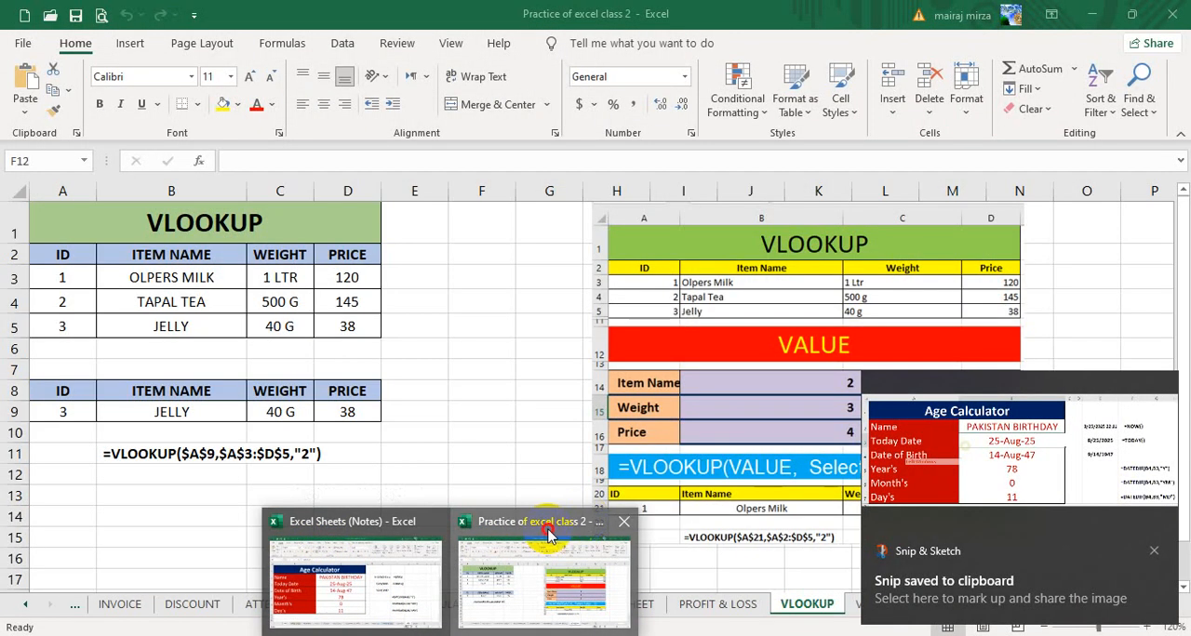
left_click(544, 572)
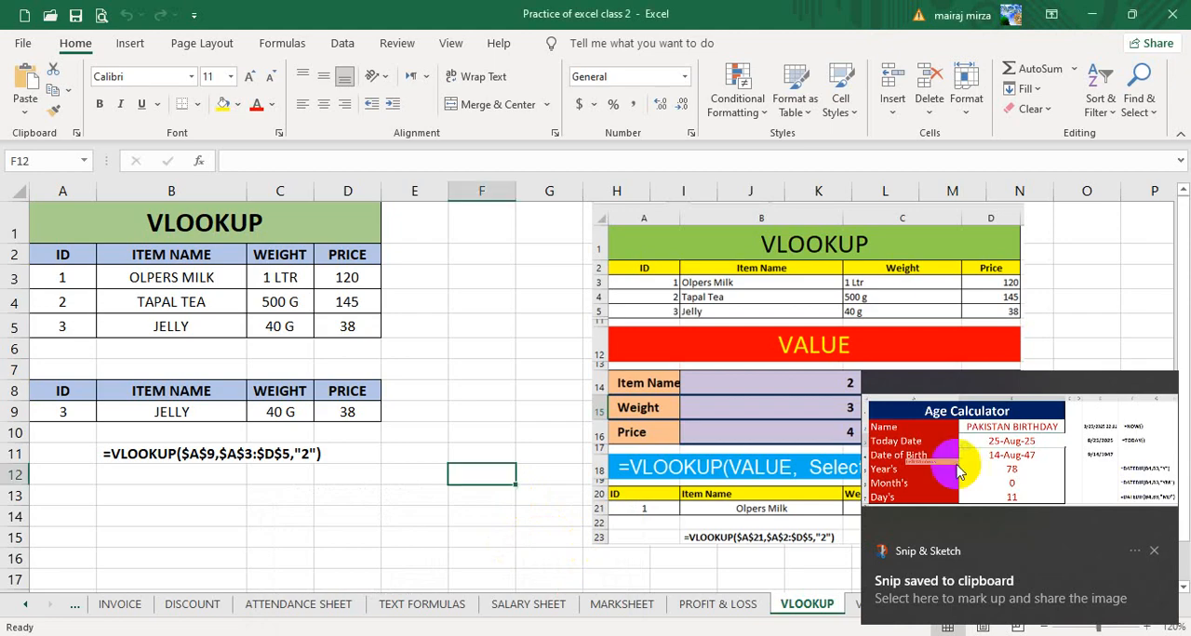
left_click(1155, 550)
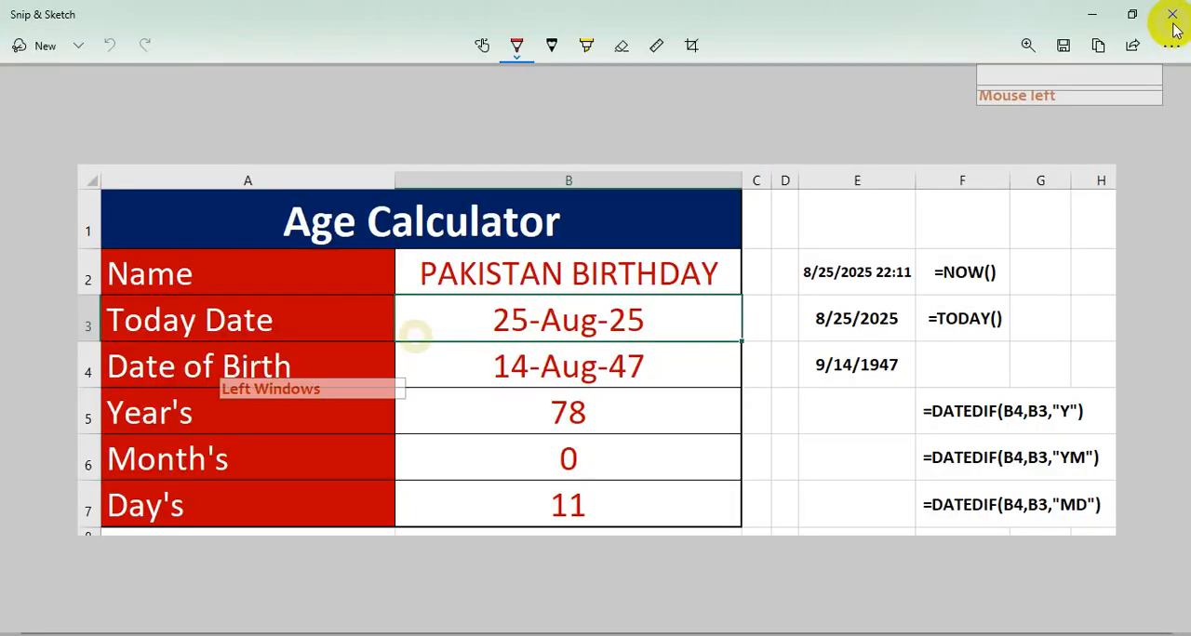
left_click(1171, 16)
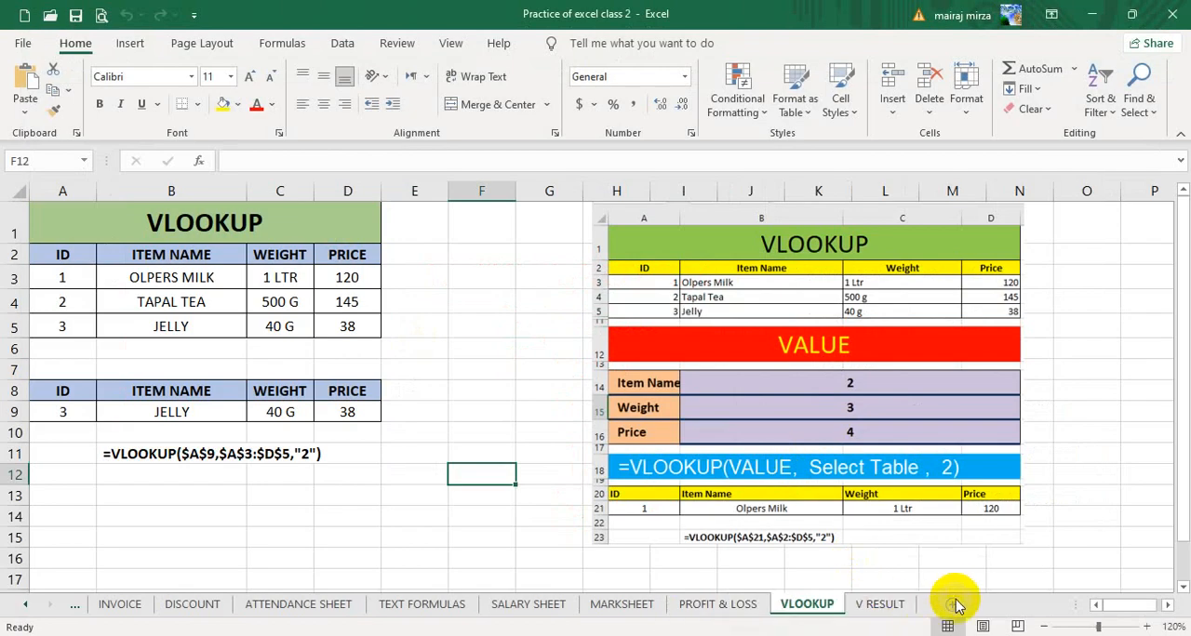
- Add a new worksheet after V RESULT and name it AGE CALCULATOR
left_click(884, 605)
left_click(952, 605)
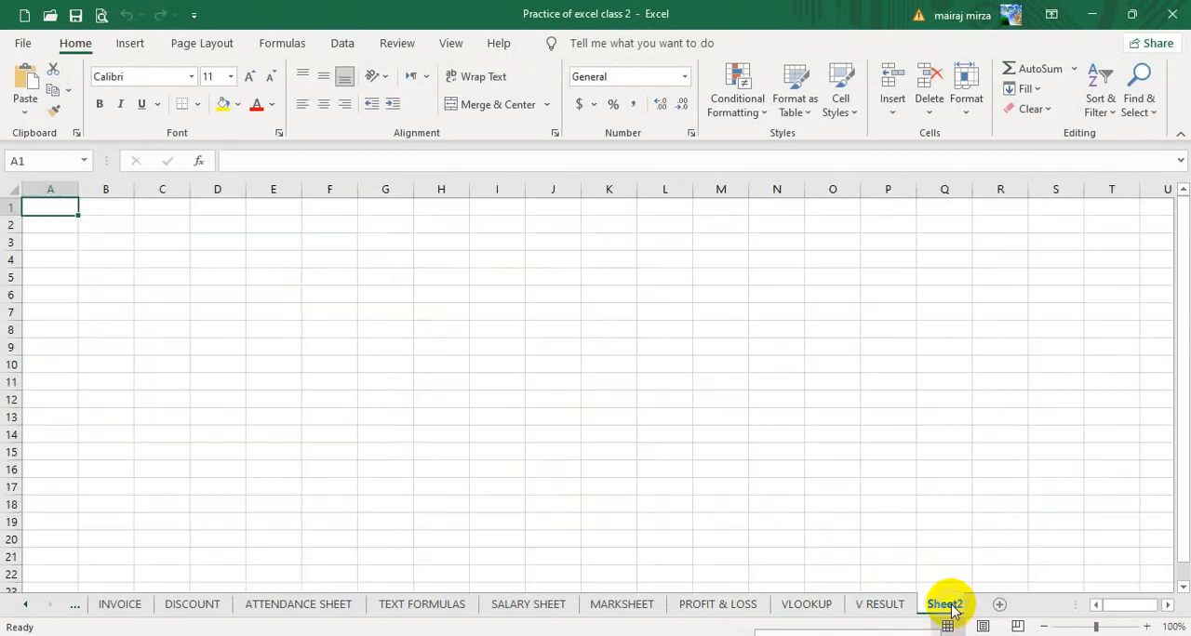
double_click(942, 603)
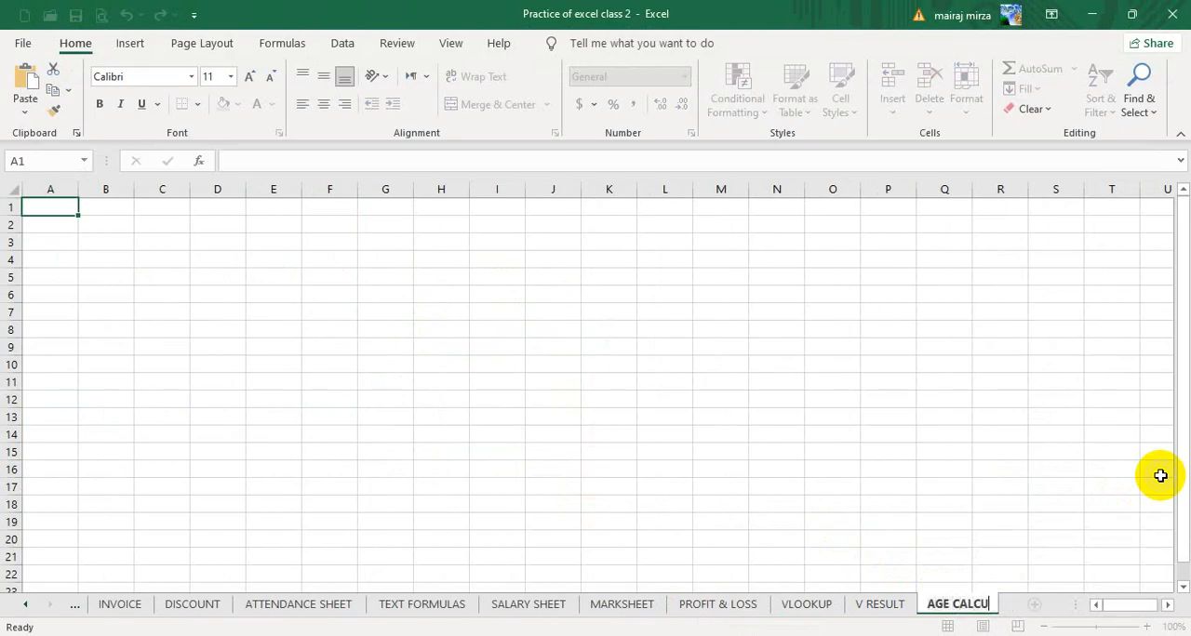
type("AGE CALCULATOR")
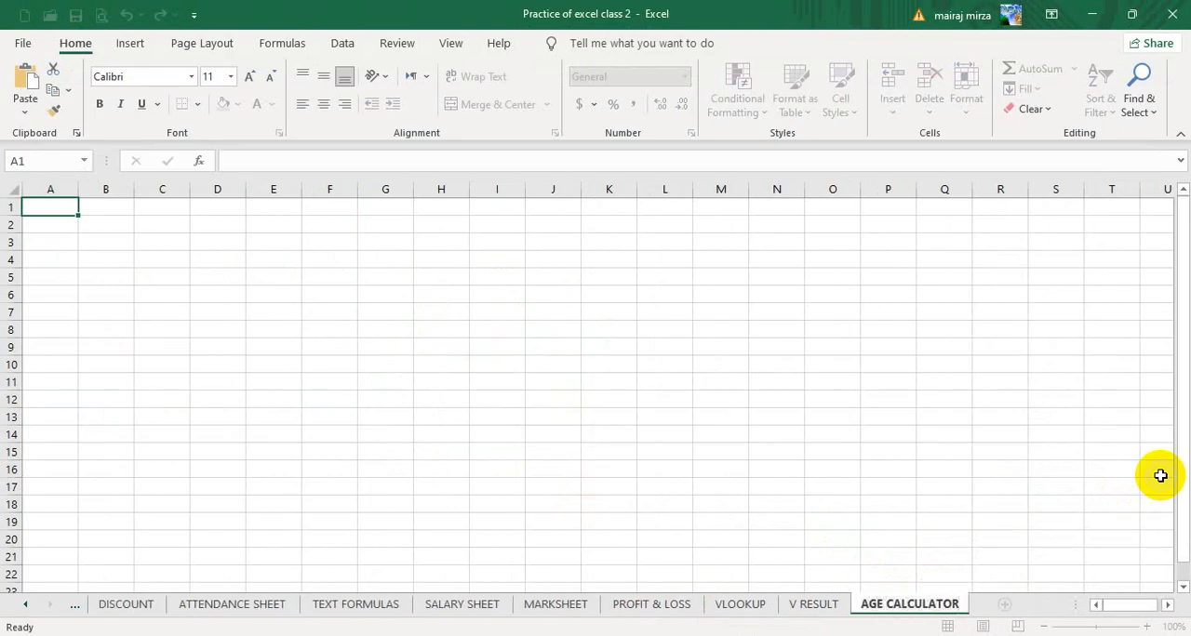
left_click(711, 330)
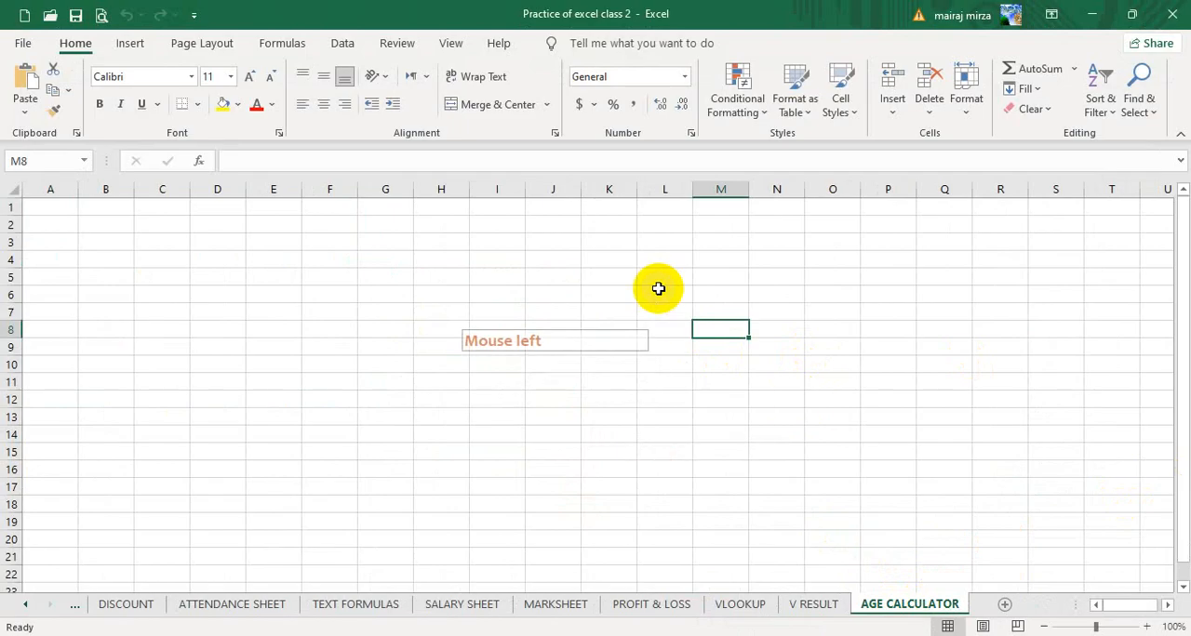
left_click(610, 293)
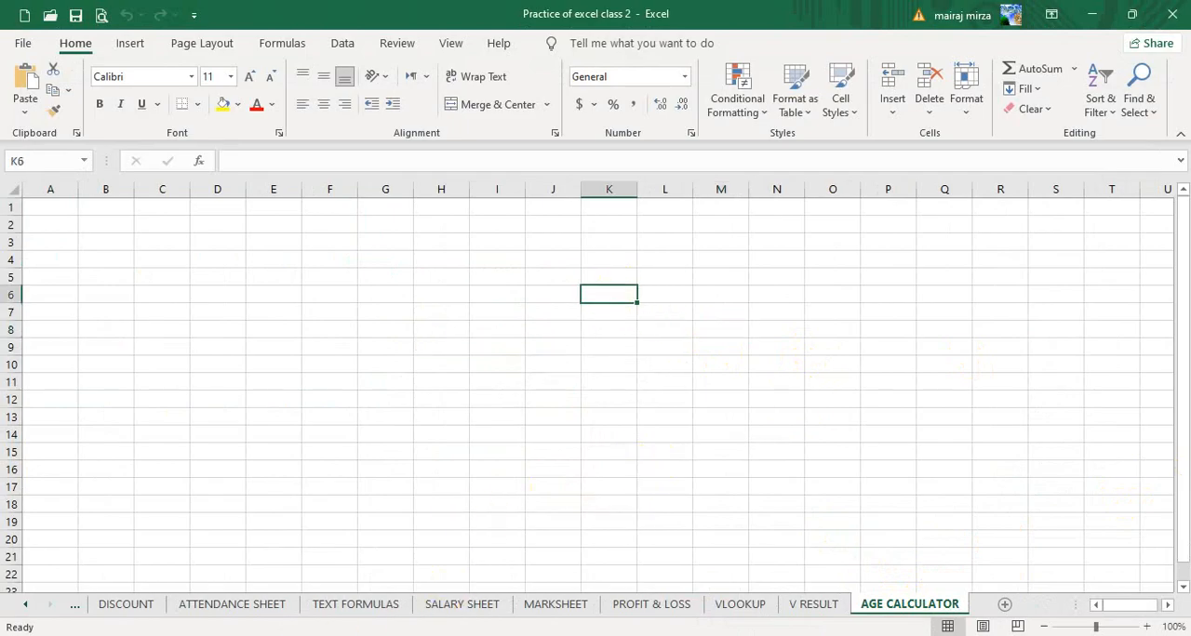
- Switch to the Google Meet call, present the entire screen again and return to the practice workbook
mouse_move(160, 626)
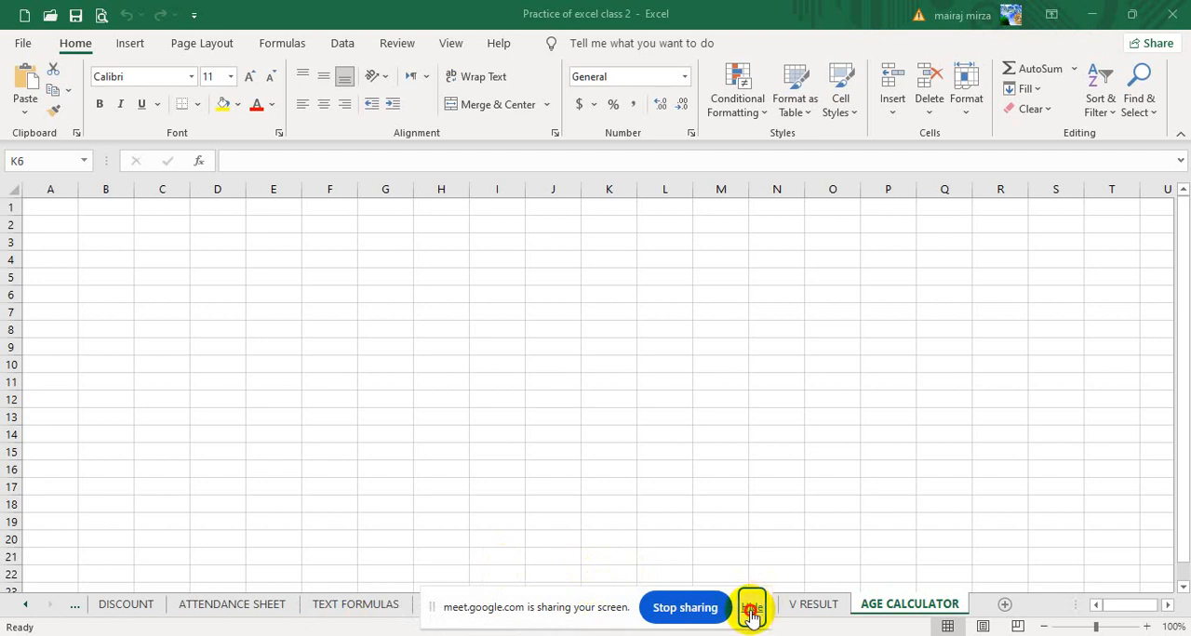
left_click(752, 610)
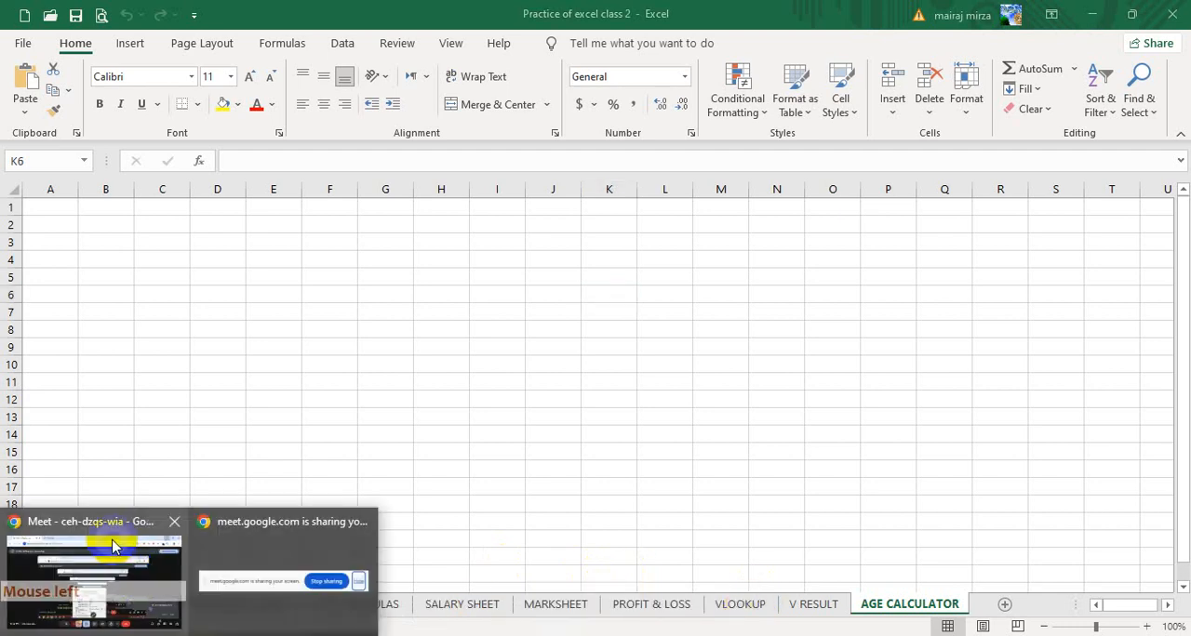
left_click(93, 581)
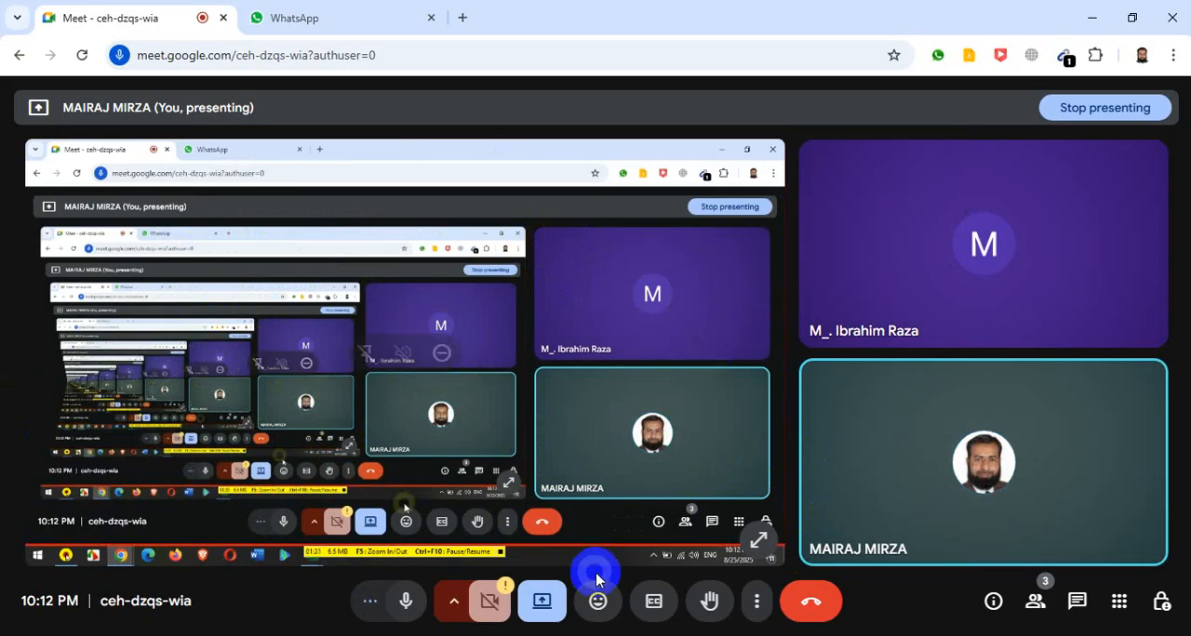
left_click(541, 601)
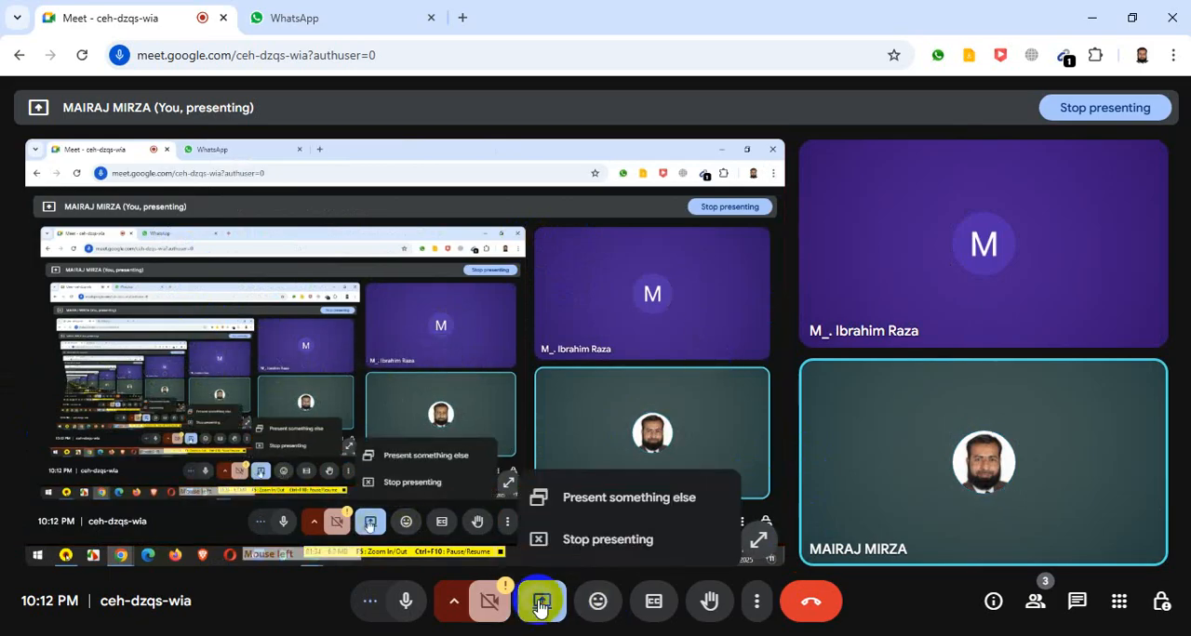
left_click(585, 501)
left_click(741, 158)
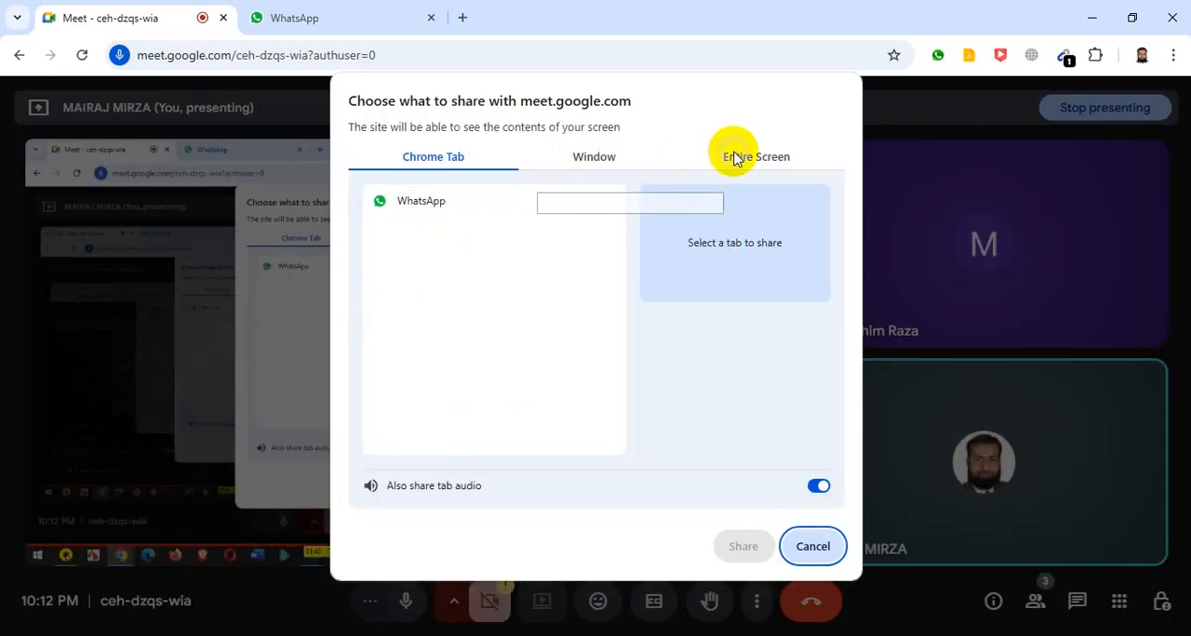
left_click(381, 275)
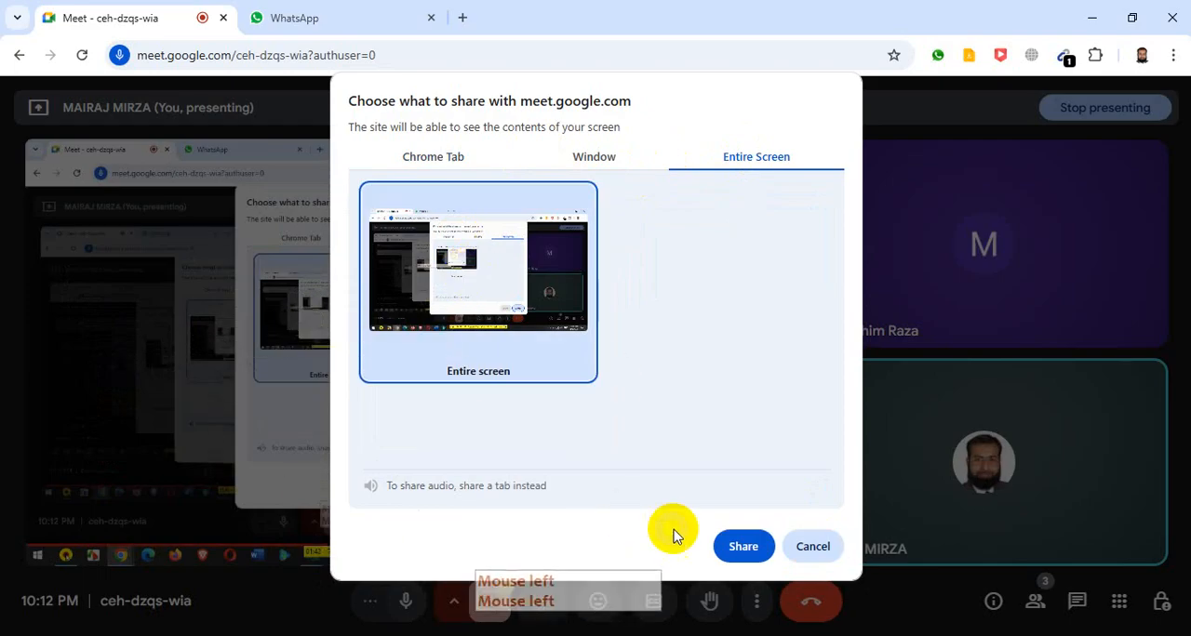
left_click(740, 547)
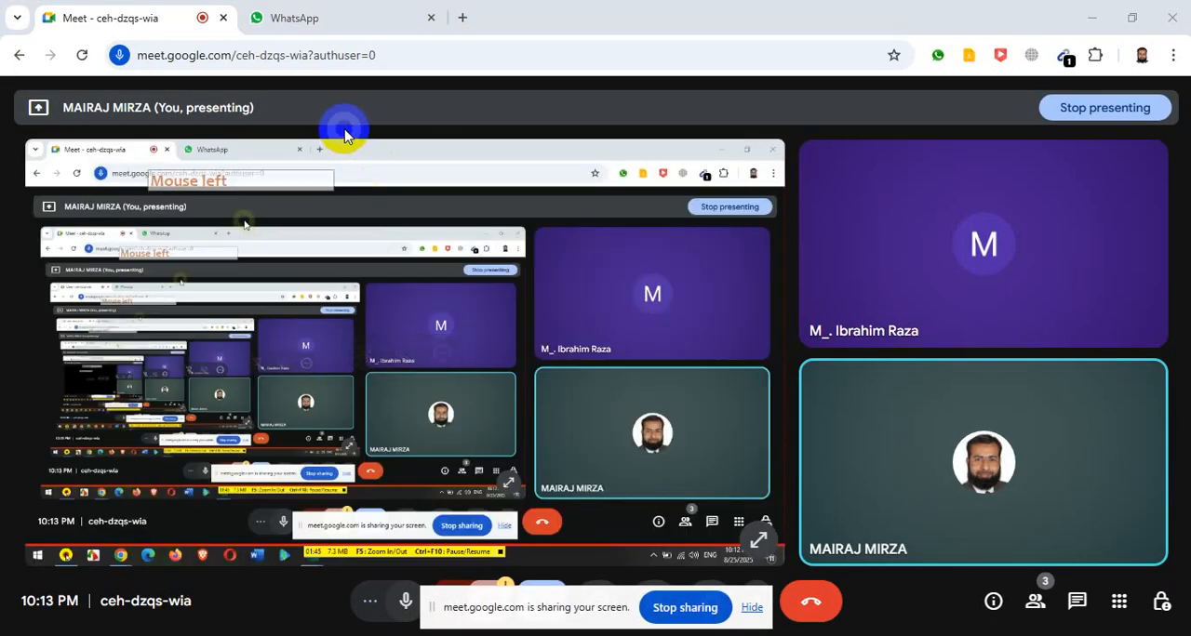
left_click(1091, 17)
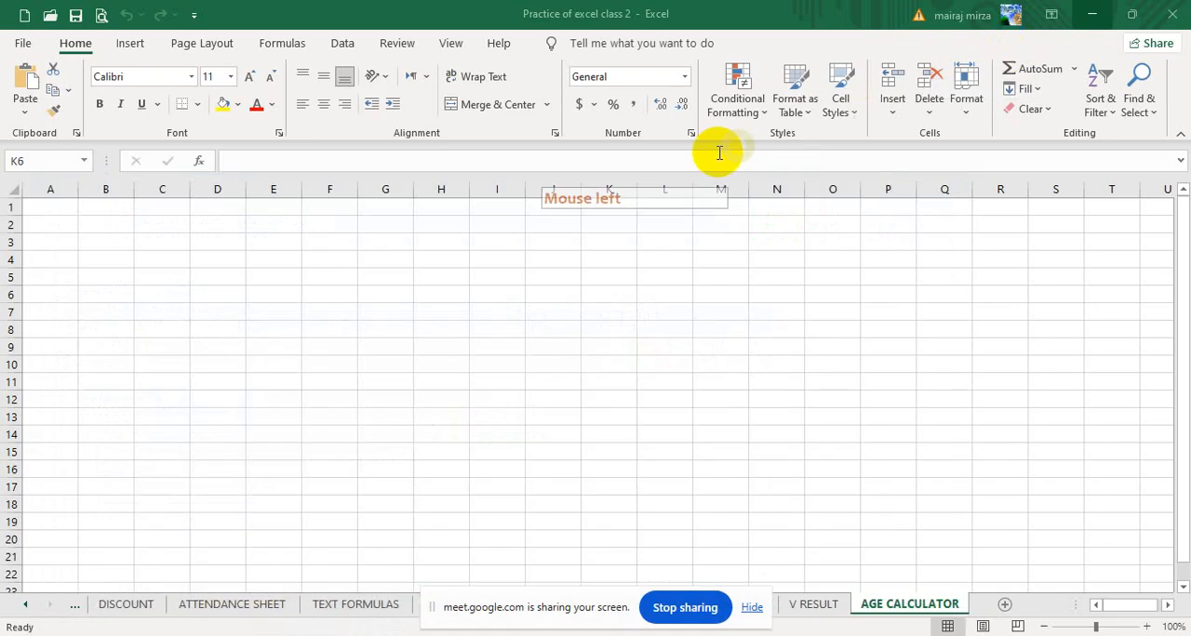
left_click(391, 380)
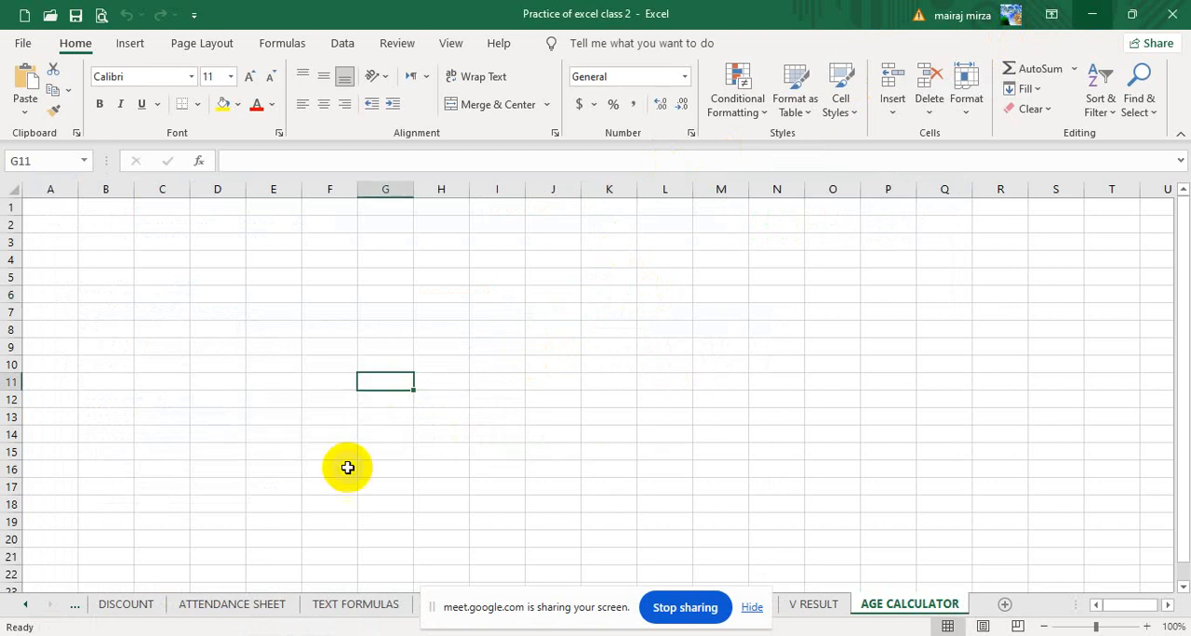
left_click(75, 635)
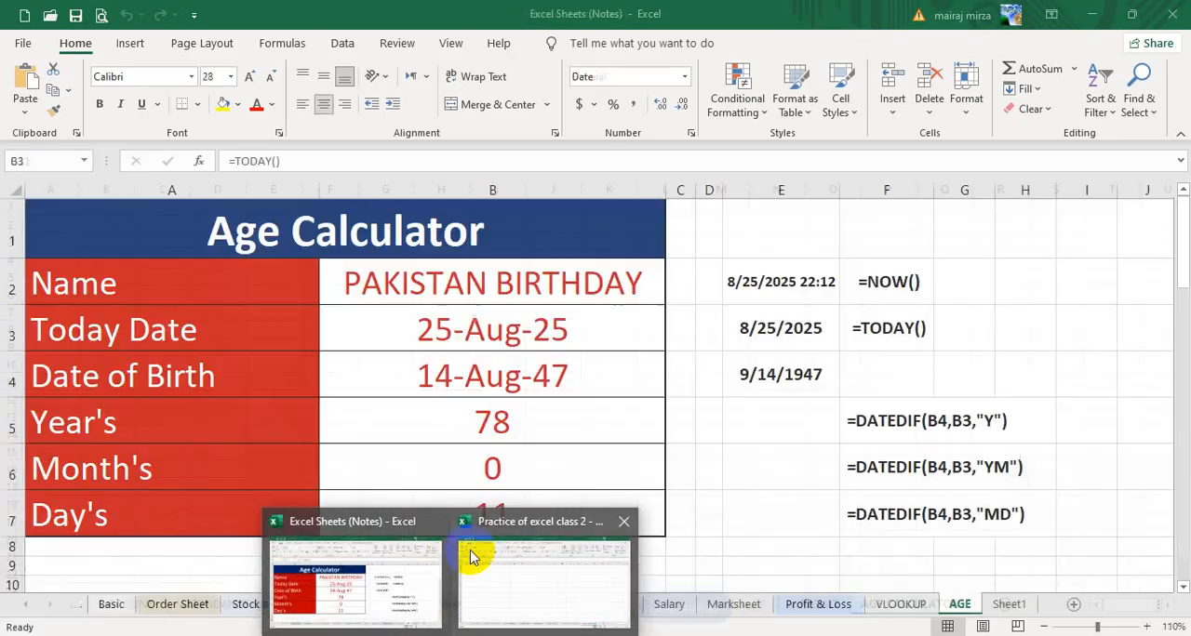
left_click(473, 553)
left_click(828, 305)
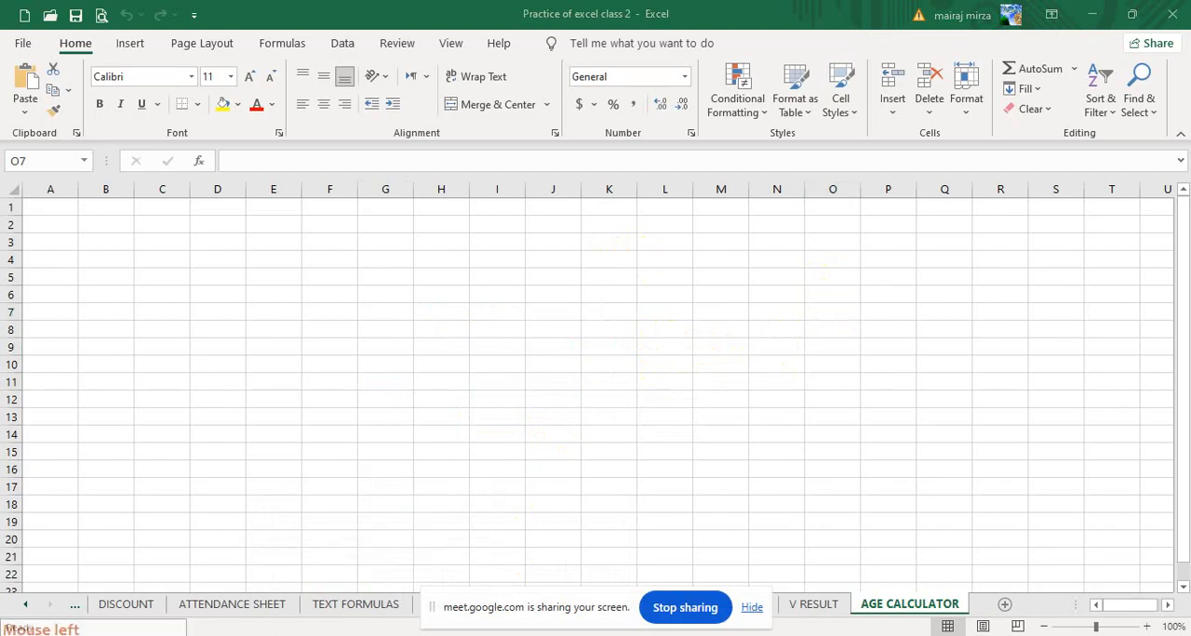
- Switch to the Google Meet call, leave the meeting and close its browser tab
left_click(93, 579)
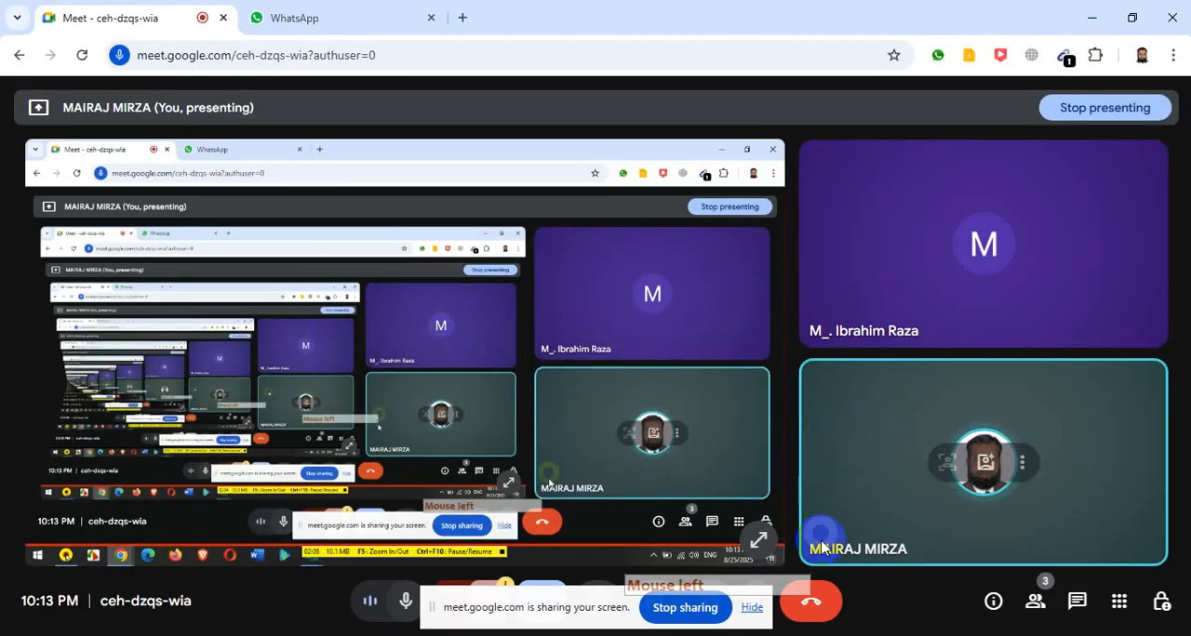
left_click(812, 602)
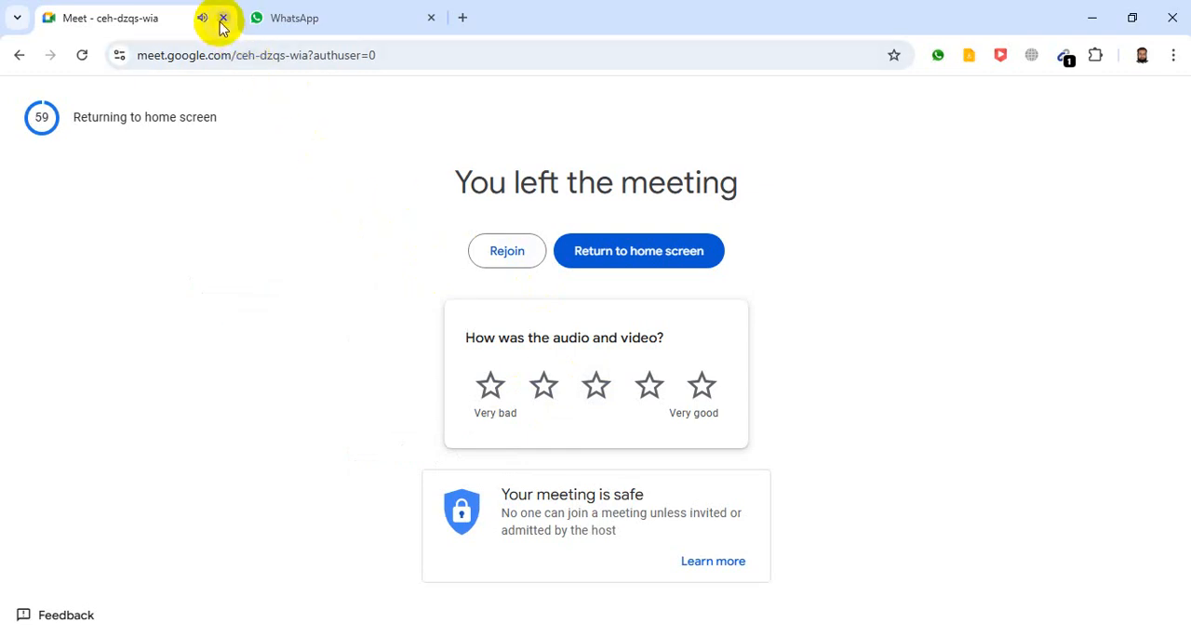
left_click(224, 18)
- Open Google Meet in a new browser tab and start an instant meeting
left_click(258, 16)
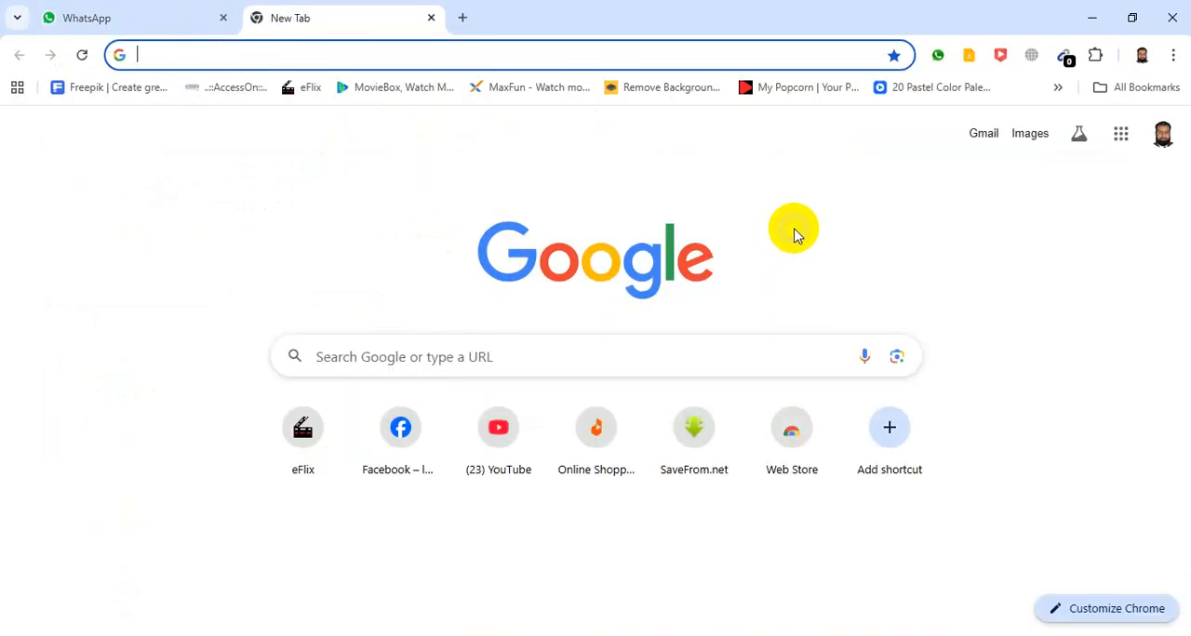
left_click(1120, 133)
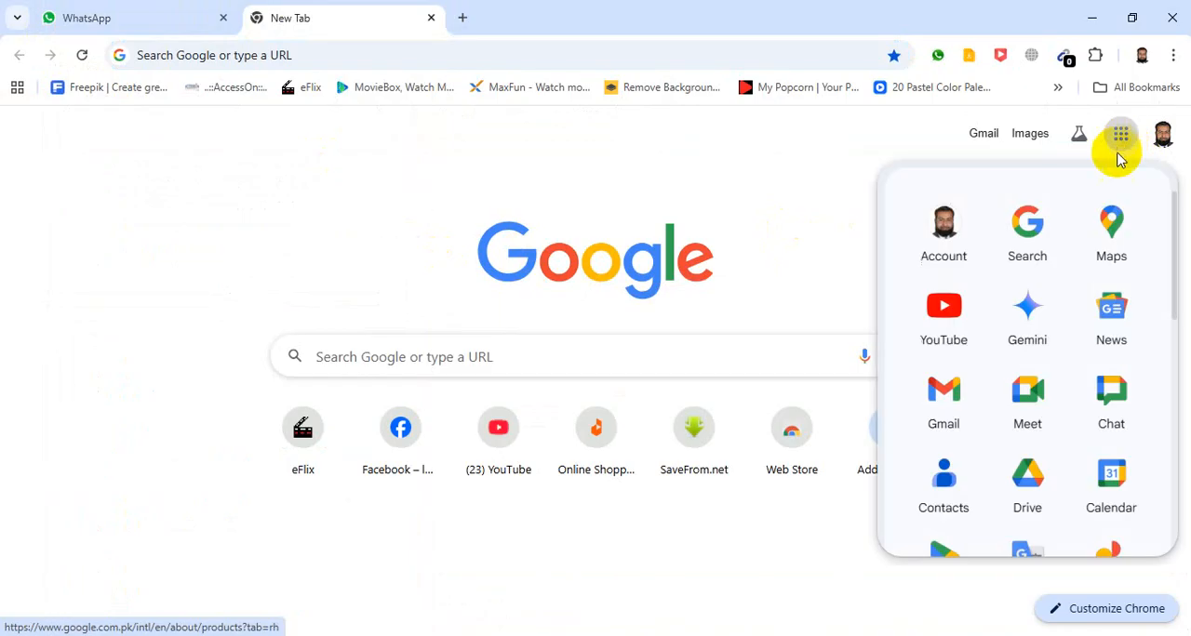
left_click(1027, 395)
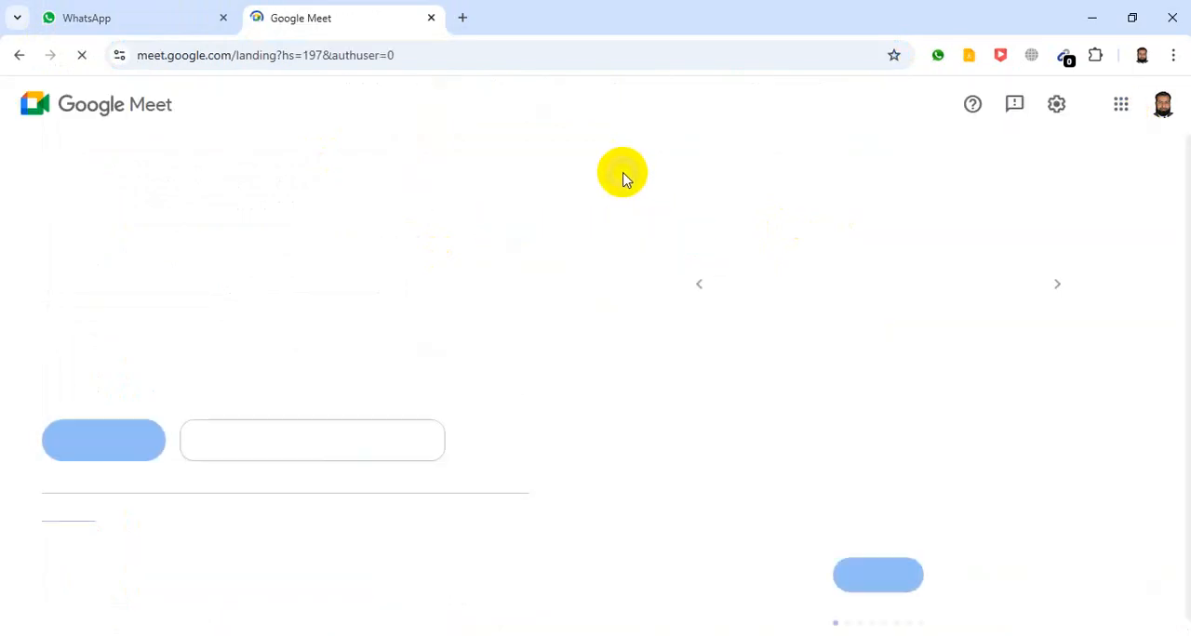
left_click(80, 446)
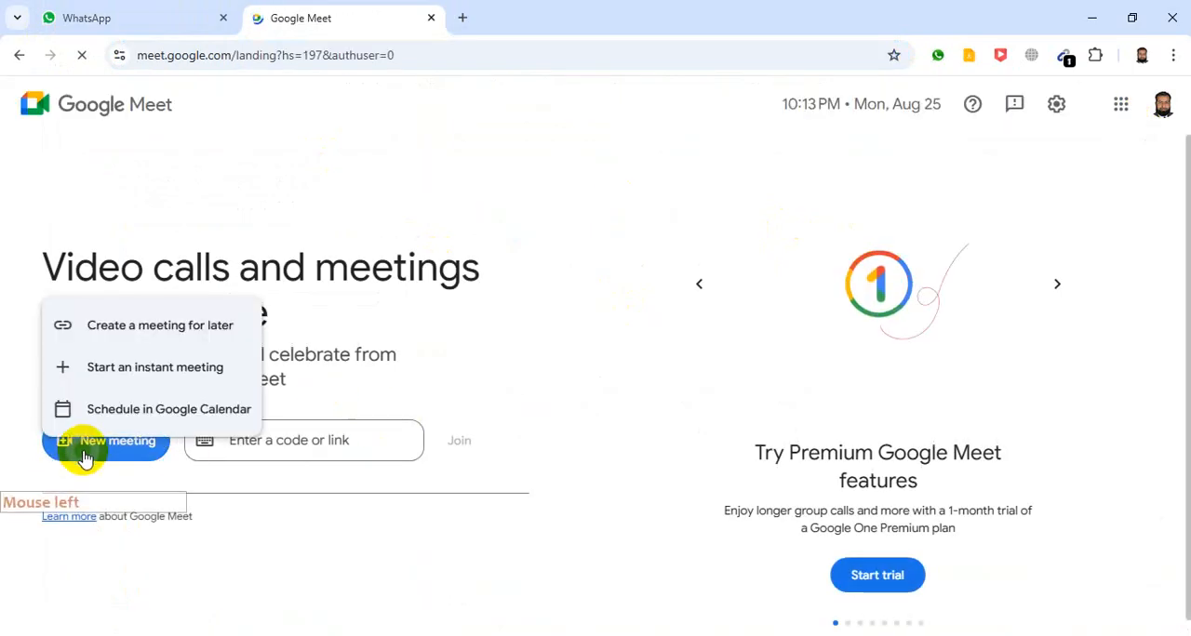
left_click(108, 369)
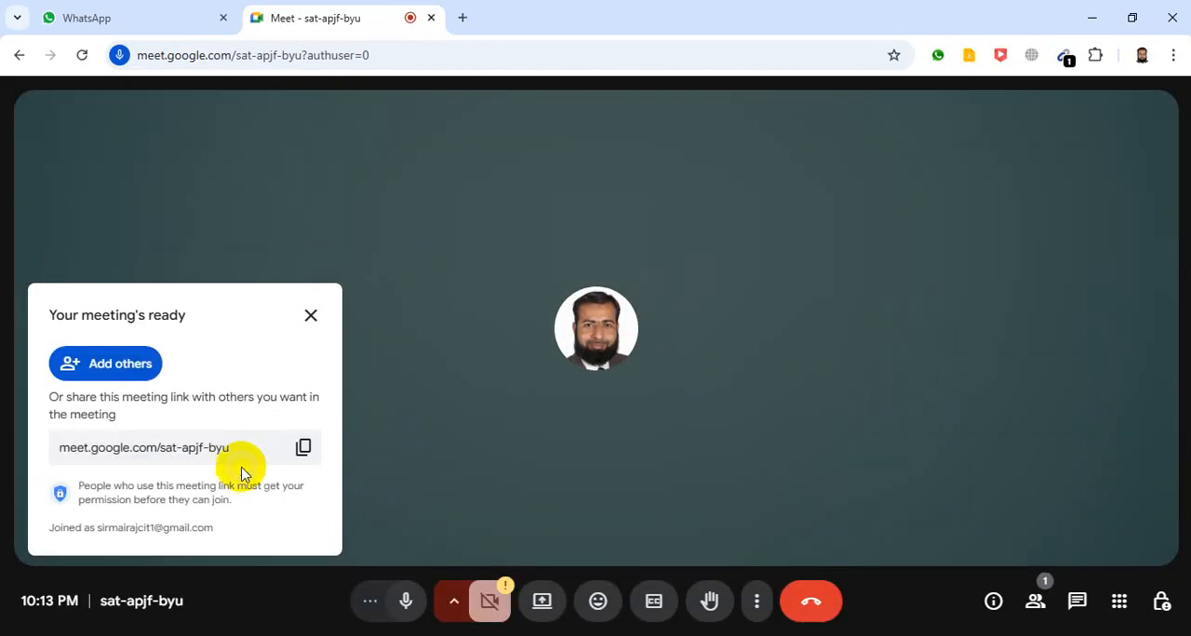
- Copy the new meeting's link and send it in the student's open WhatsApp chat
left_click(305, 450)
left_click(133, 16)
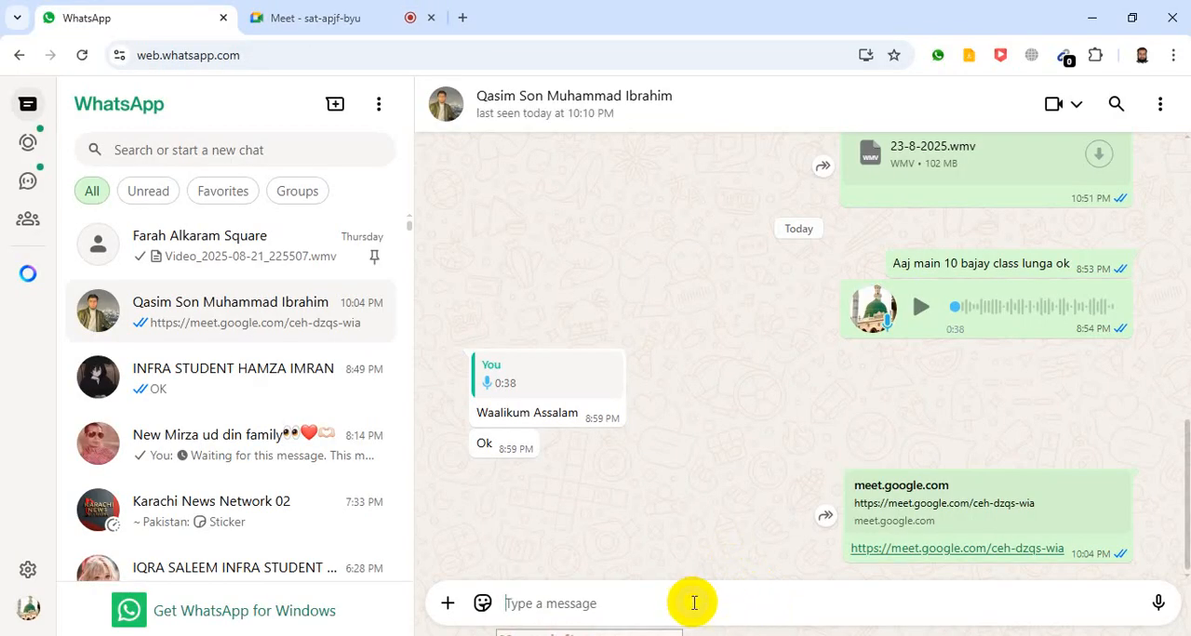
right_click(693, 602)
left_click(724, 400)
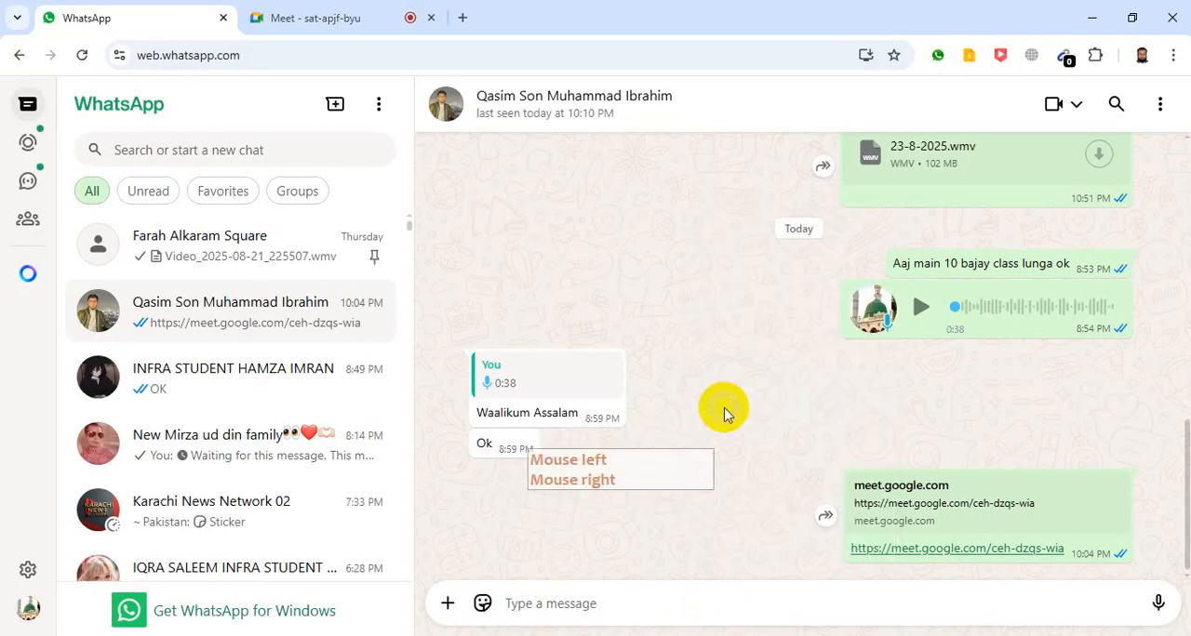
left_click(820, 526)
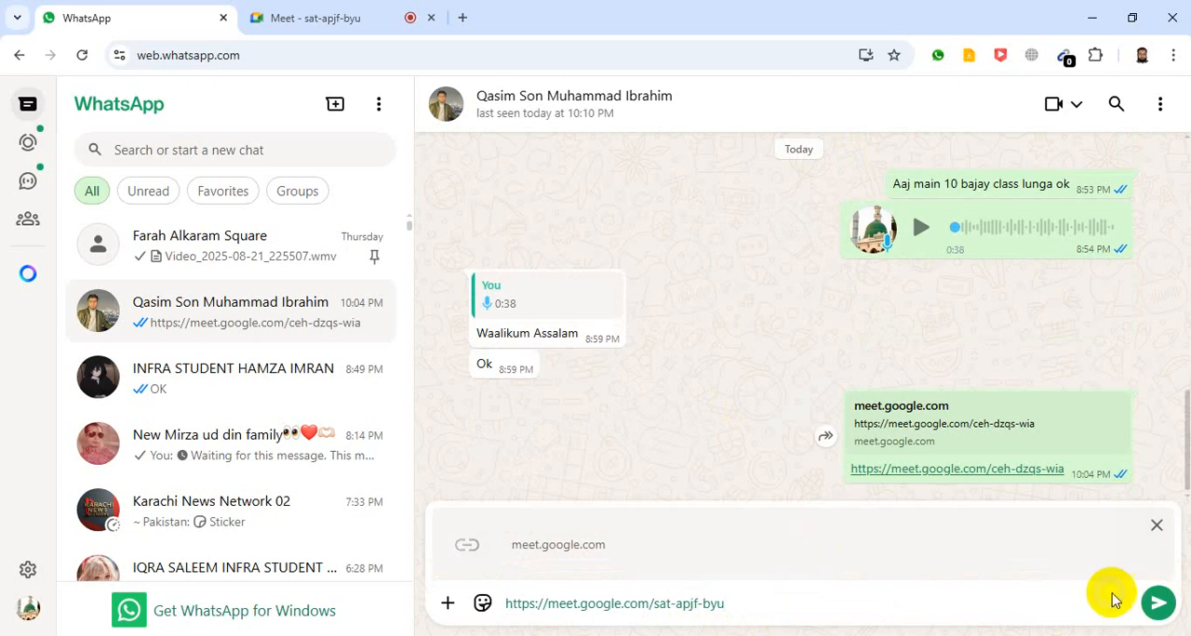
left_click(1157, 604)
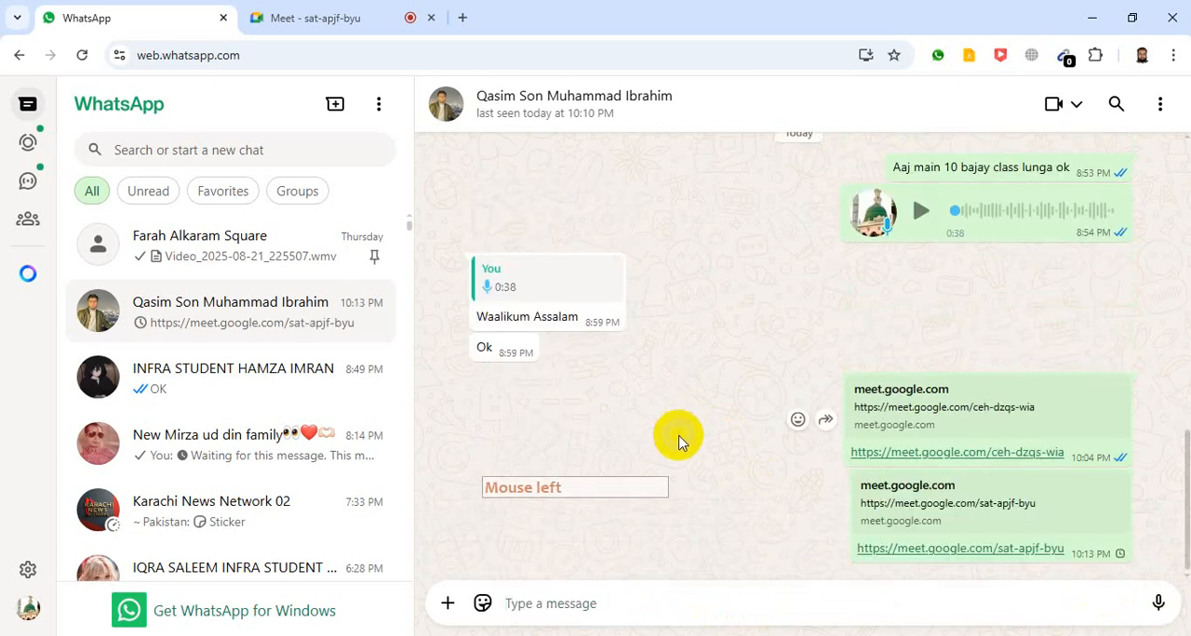
- Return to the Meet call, present the entire screen, hide the sharing notice and show the own screen anyway
left_click(314, 19)
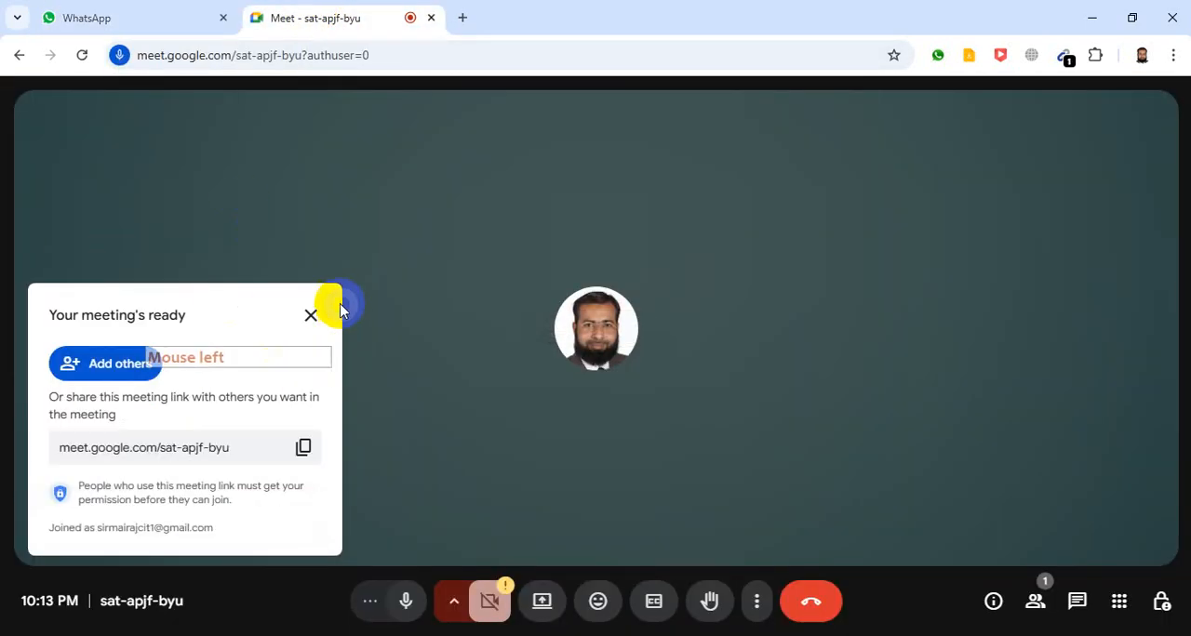
left_click(312, 315)
left_click(542, 601)
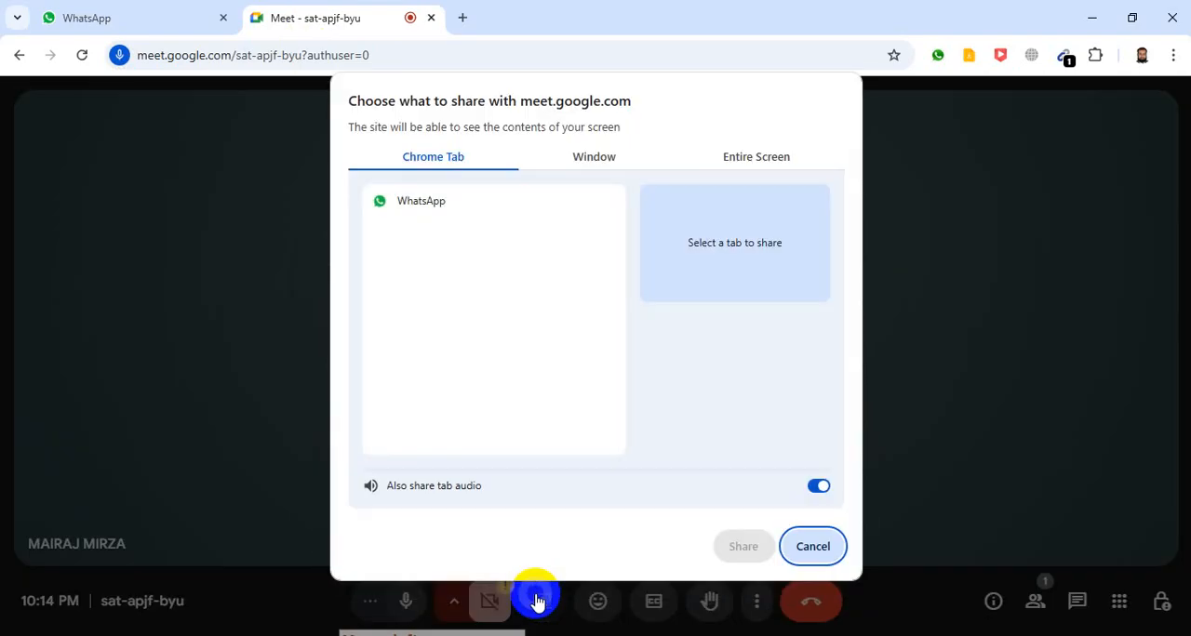
left_click(649, 138)
left_click(738, 156)
left_click(474, 269)
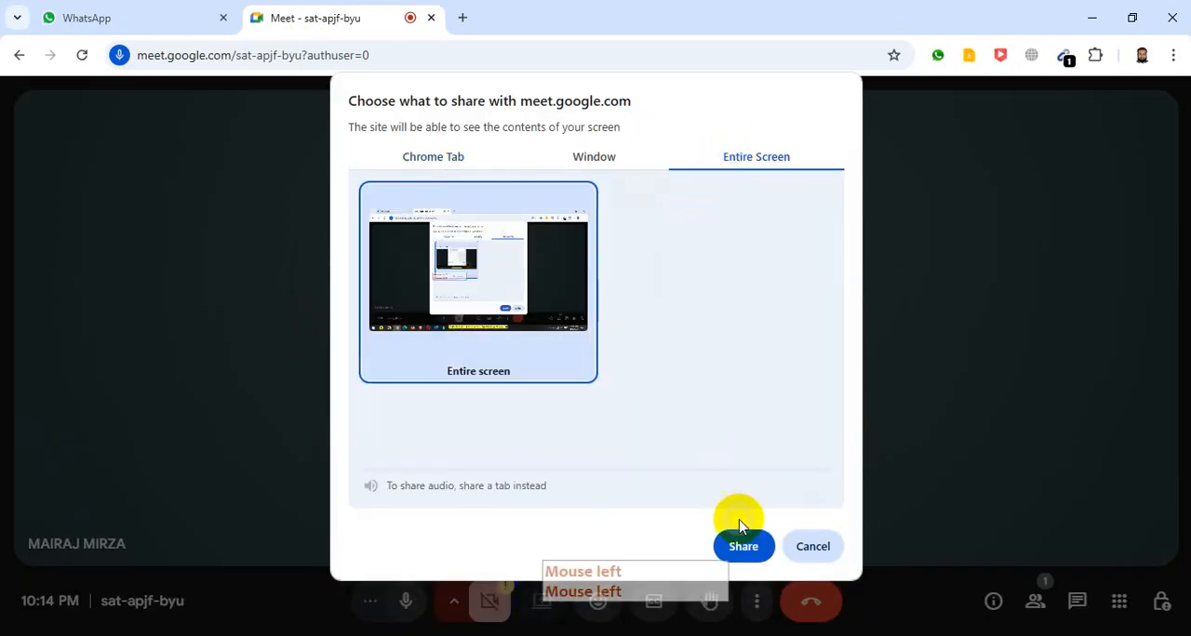
left_click(739, 546)
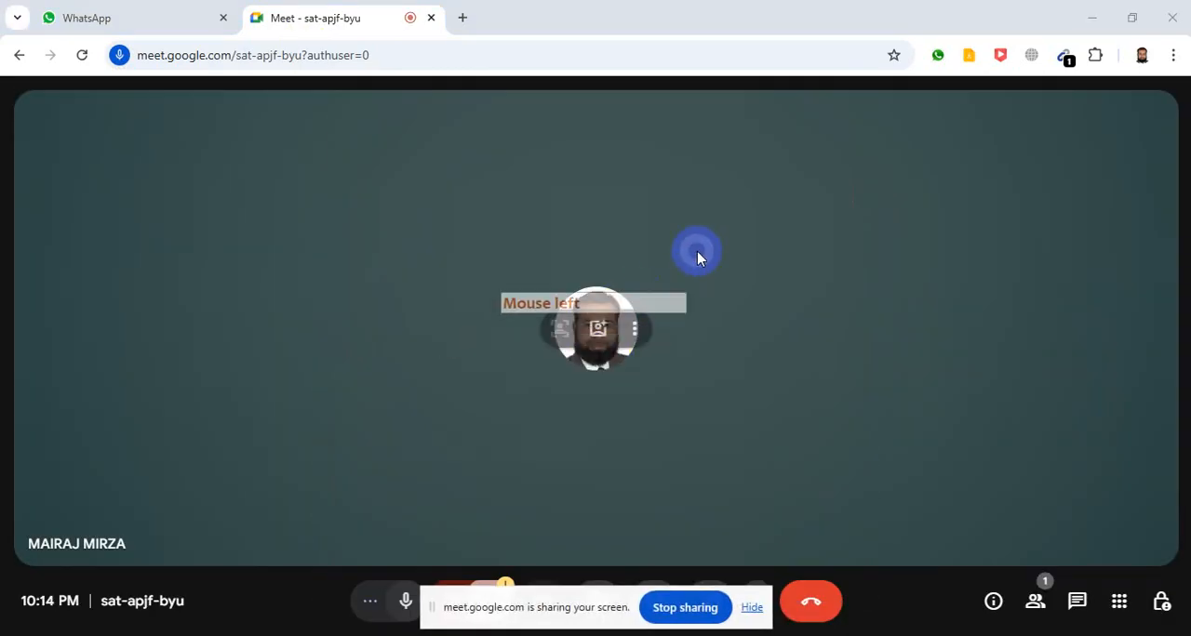
left_click(750, 610)
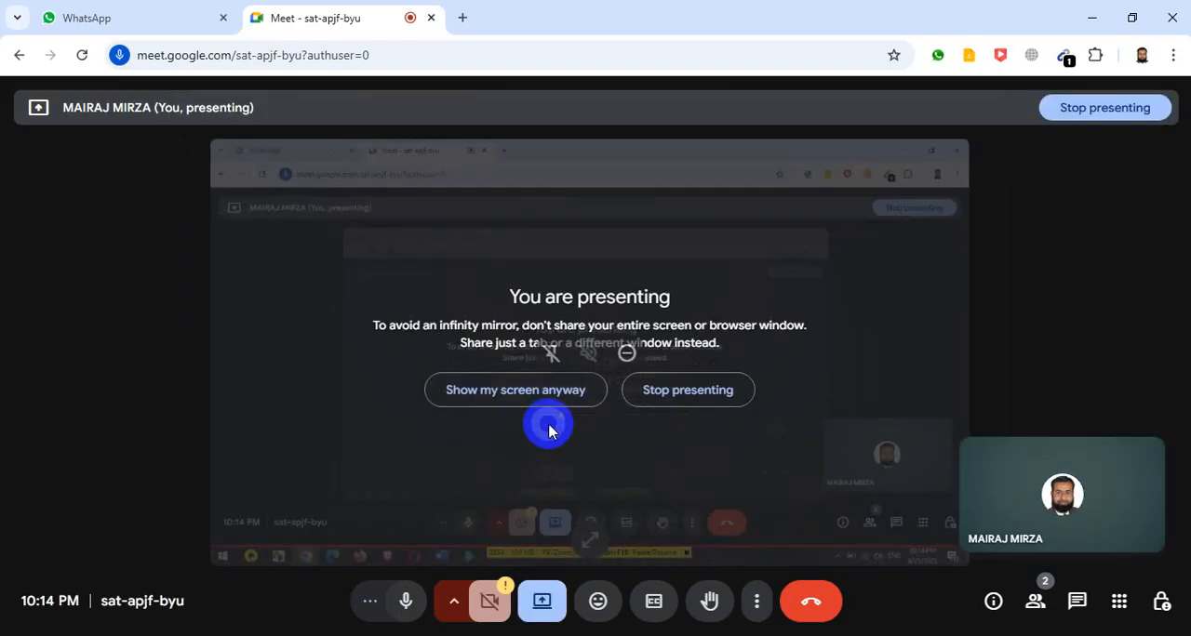
left_click(500, 398)
- Admit the waiting participant to the call and switch to the AGE CALCULATOR sheet of the practice workbook in Excel
left_click(1073, 543)
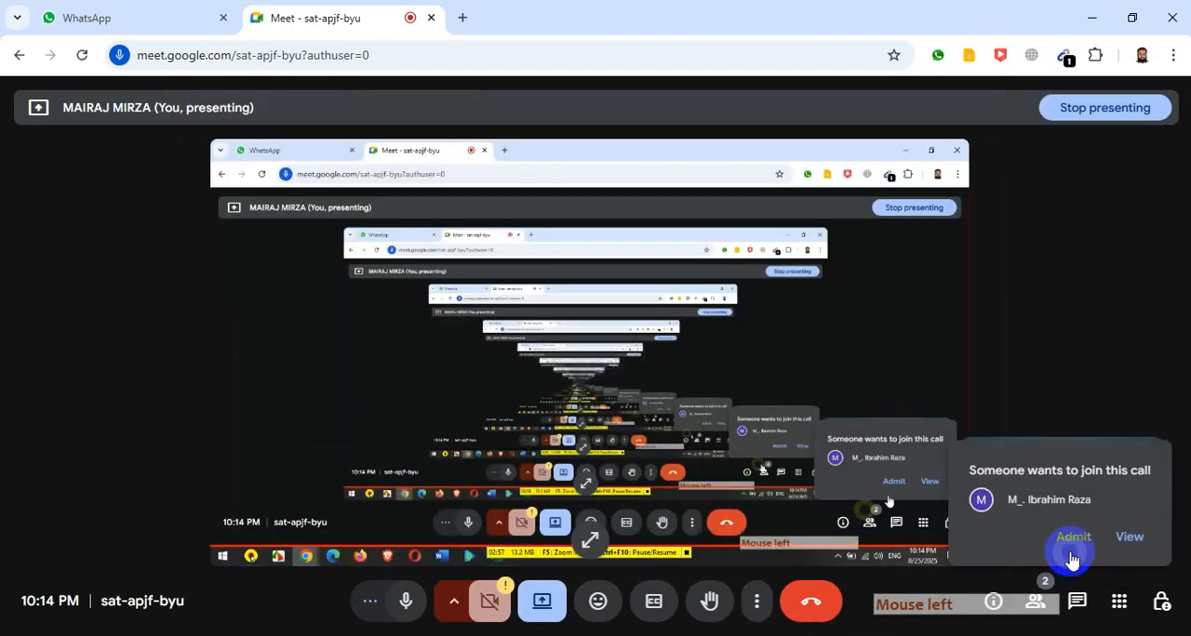
left_click(1040, 532)
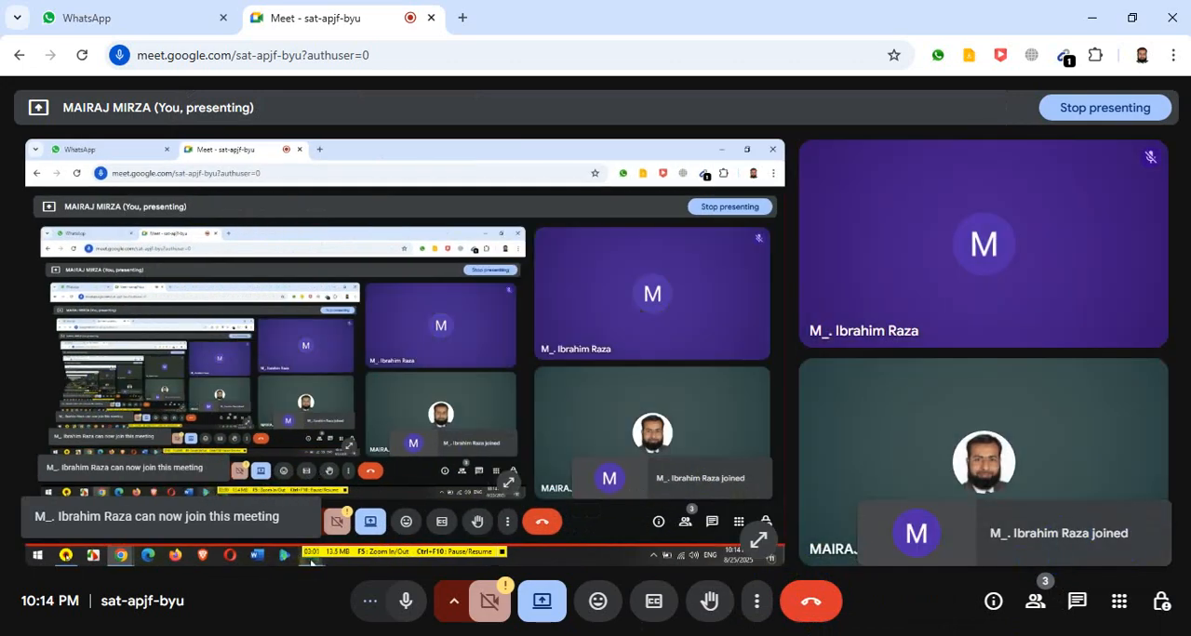
left_click(450, 635)
left_click(524, 588)
left_click(614, 316)
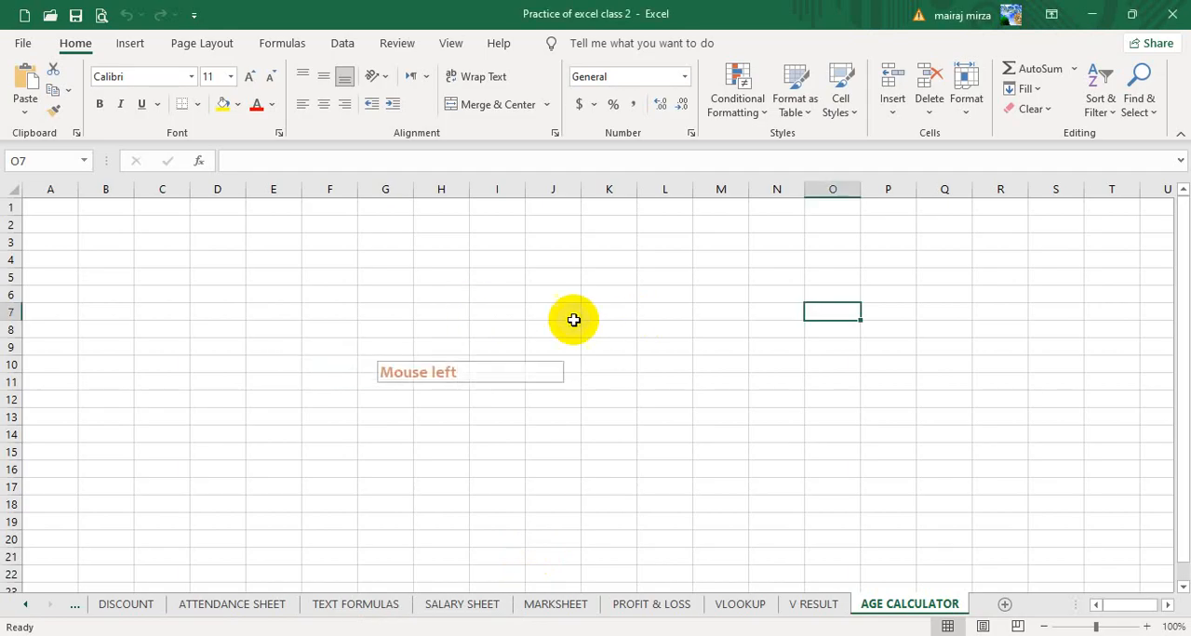
- Try to paste the clipboard contents into cell L10, and undo the paste
left_click(668, 364)
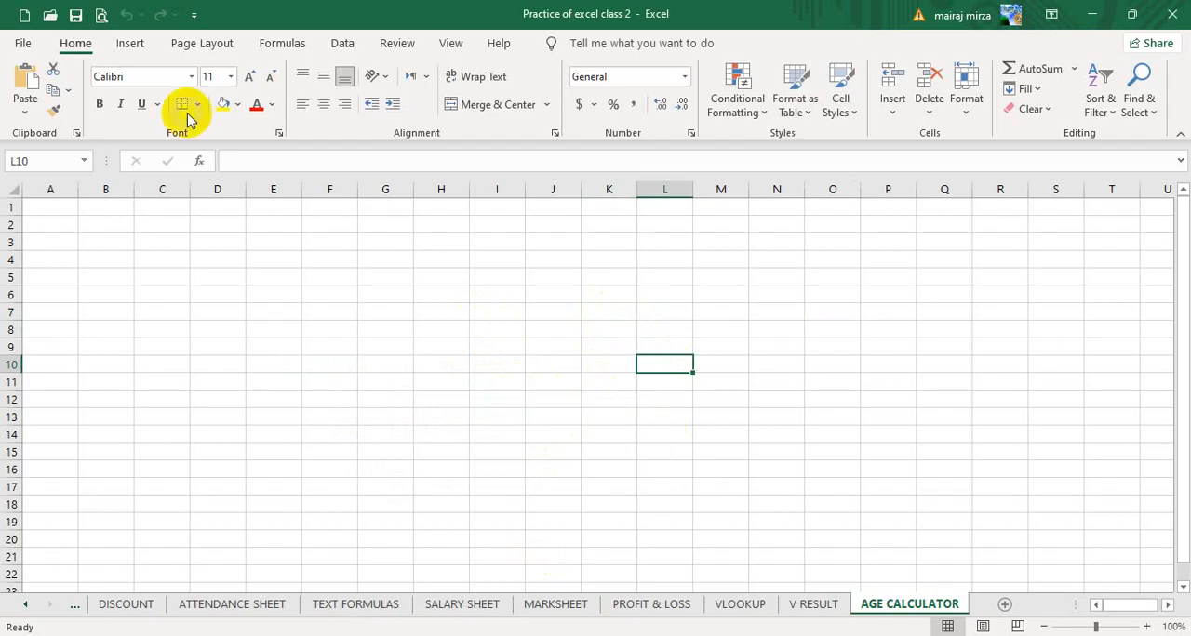
left_click(32, 79)
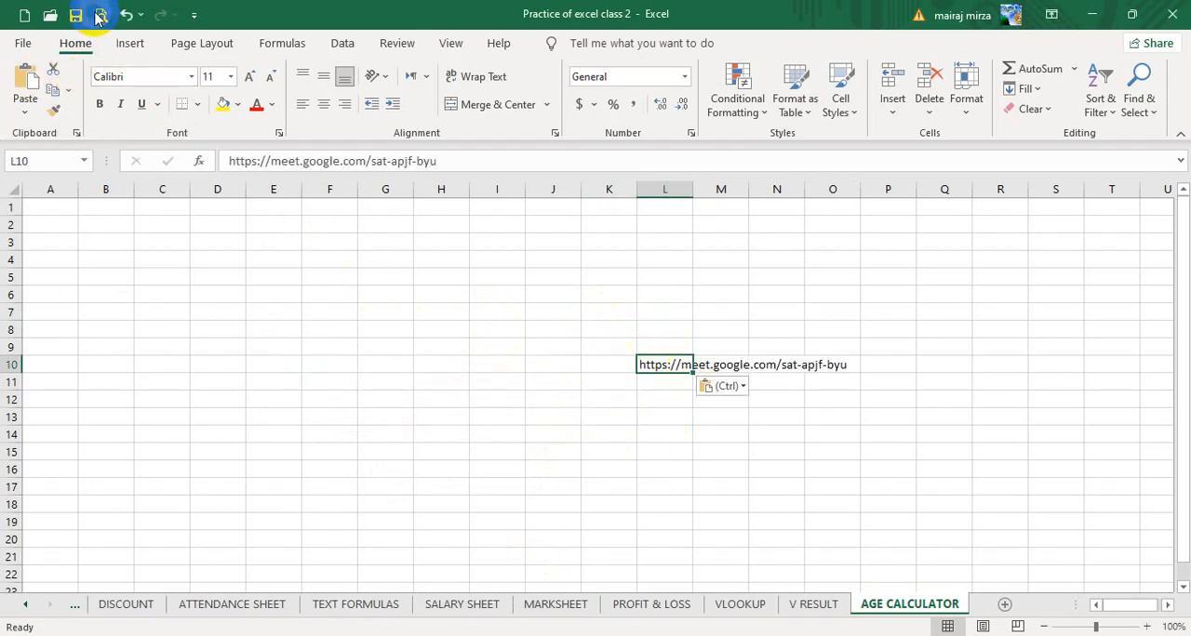
left_click(128, 15)
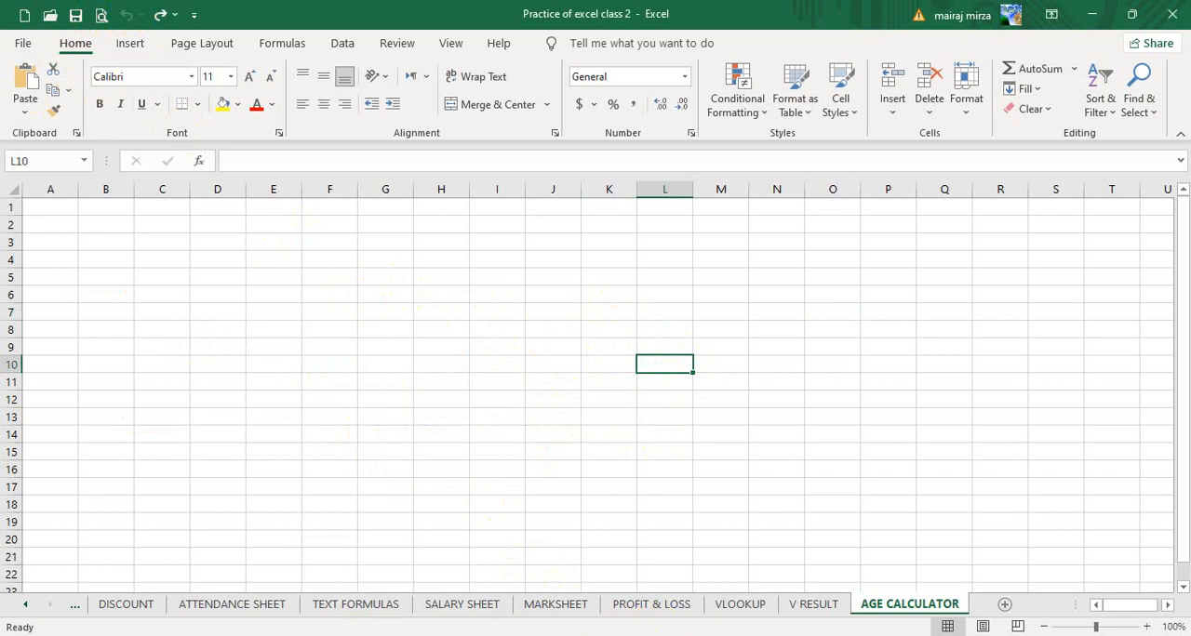
- Switch to the Excel Sheets (Notes) workbook and snip the Age Calculator table with its formula notes to the clipboard
left_click(345, 577)
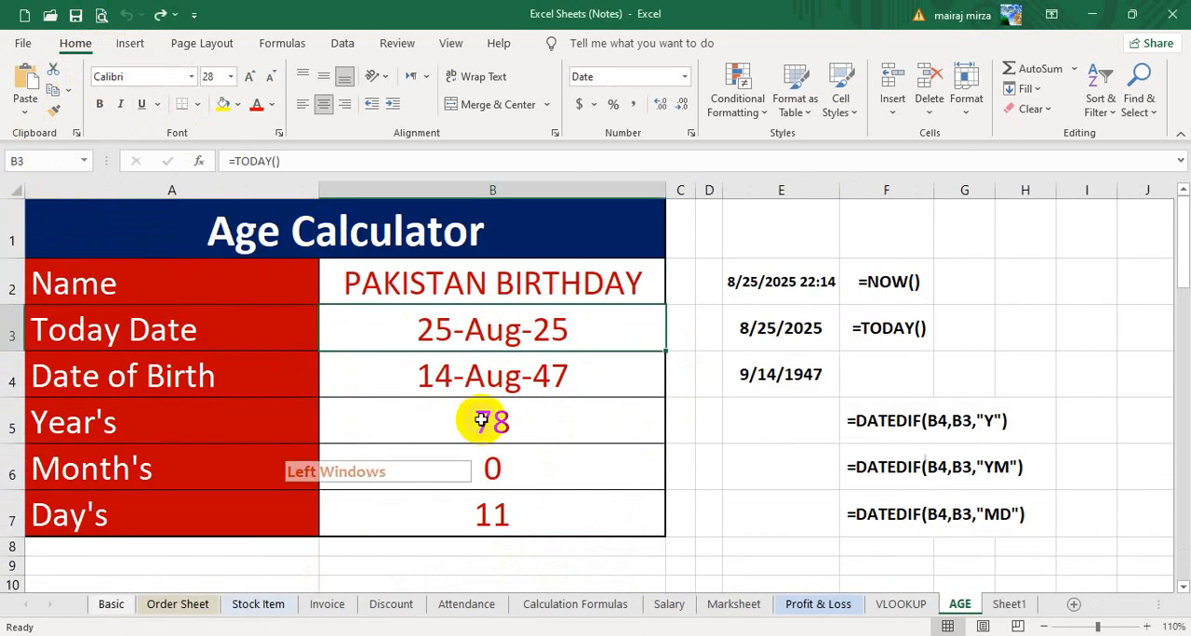
key("super+shift+s")
mouse_move(4, 171)
left_mouse_down()
mouse_move(426, 372)
mouse_move(989, 566)
mouse_move(1030, 555)
mouse_move(1032, 540)
mouse_move(1018, 539)
left_mouse_up()
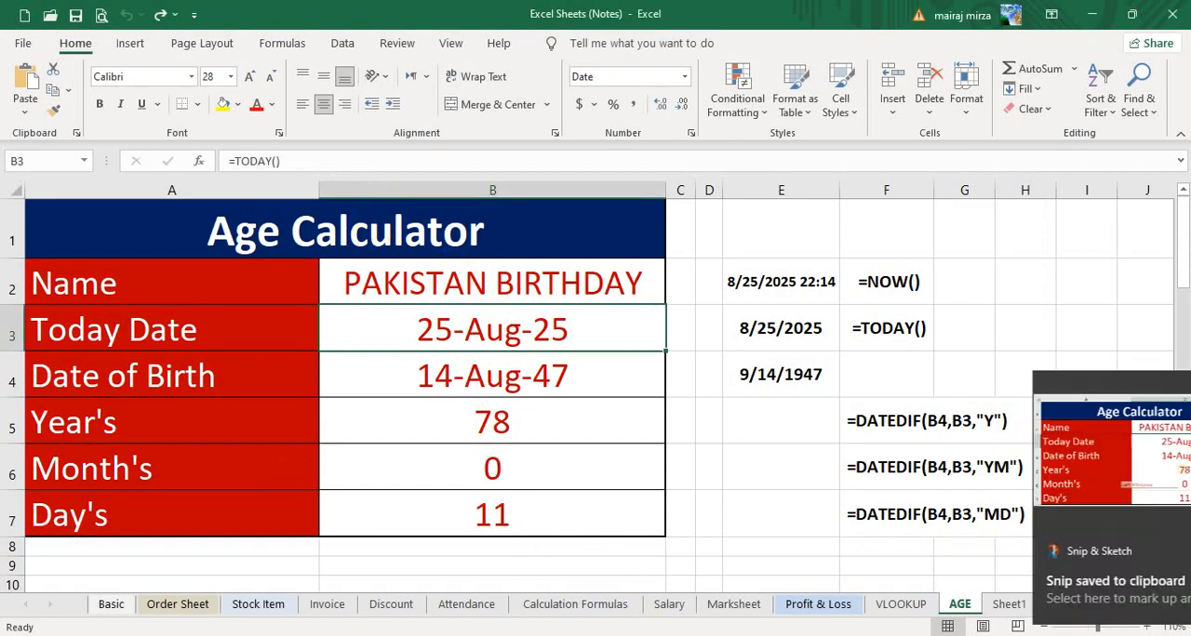
left_click(1155, 552)
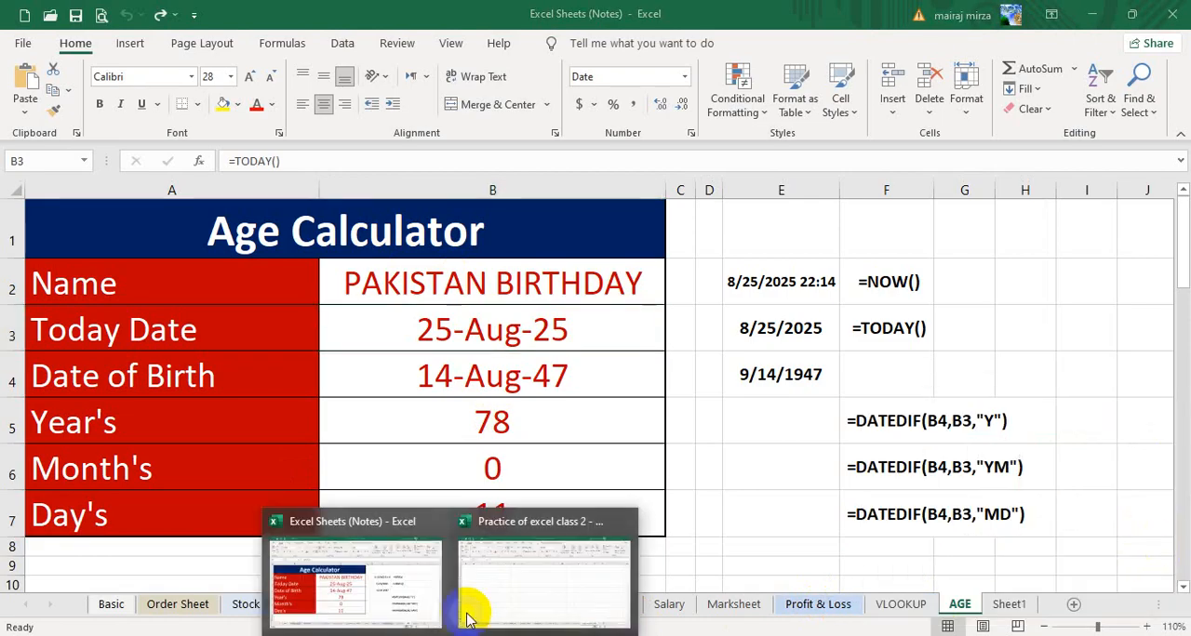
- Paste the snip into the practice workbook's AGE CALCULATOR sheet, scale it down and place it over about H8 to S21
left_click(465, 605)
left_click(28, 80)
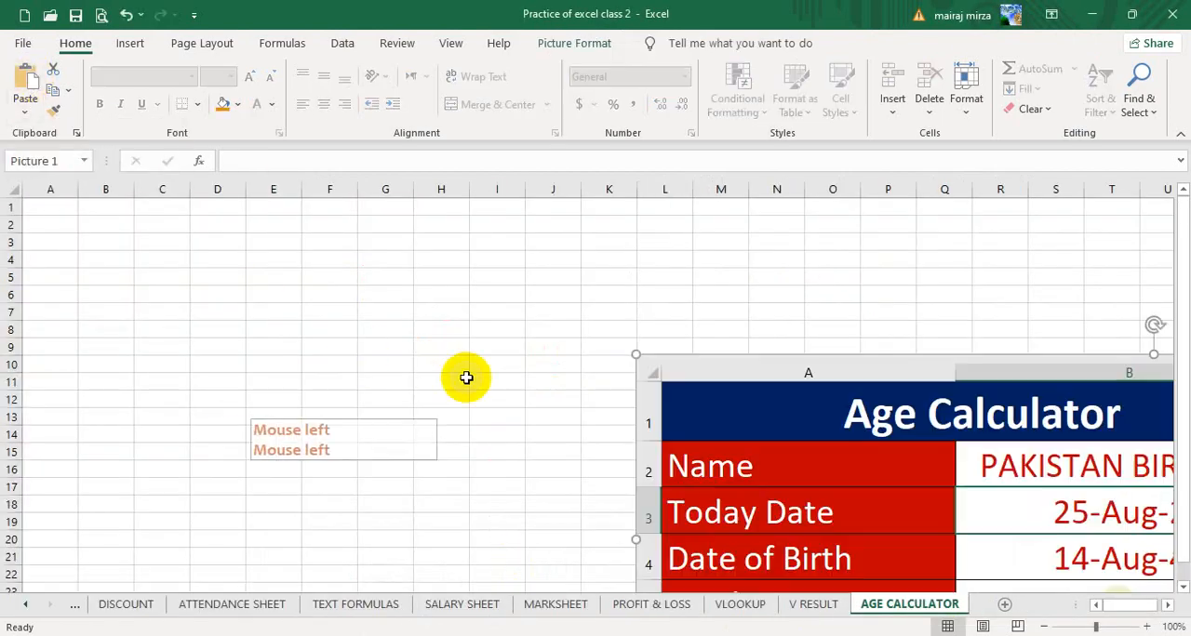
left_click(764, 433)
left_click_drag(764, 433, 576, 314)
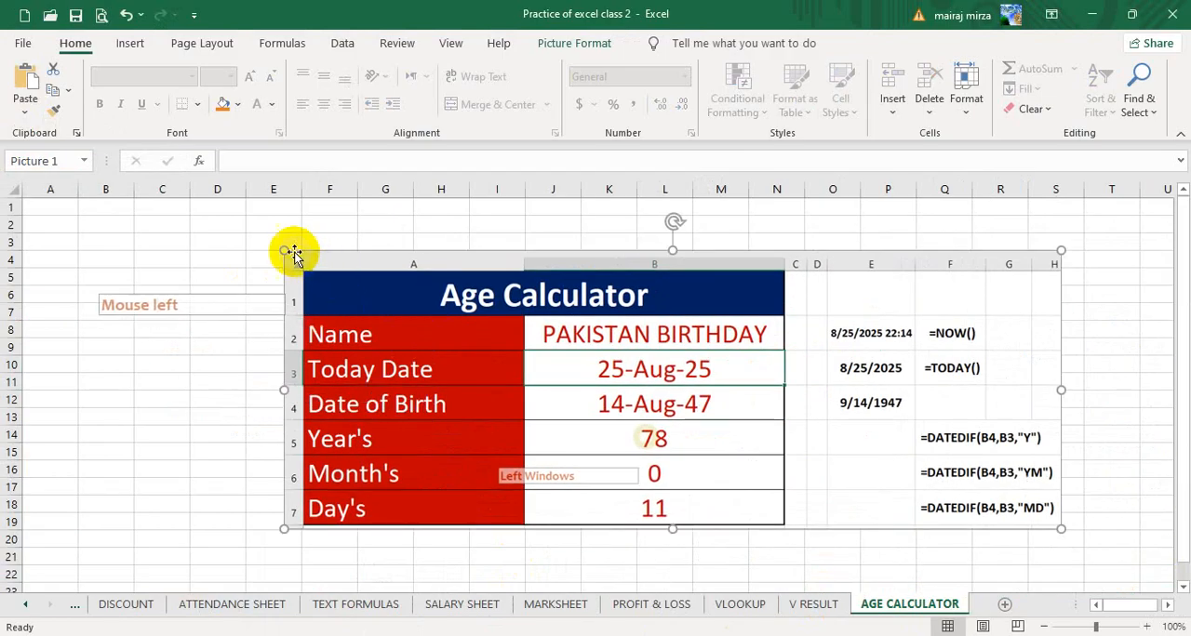
left_click_drag(286, 252, 401, 322)
left_click_drag(583, 372, 605, 394)
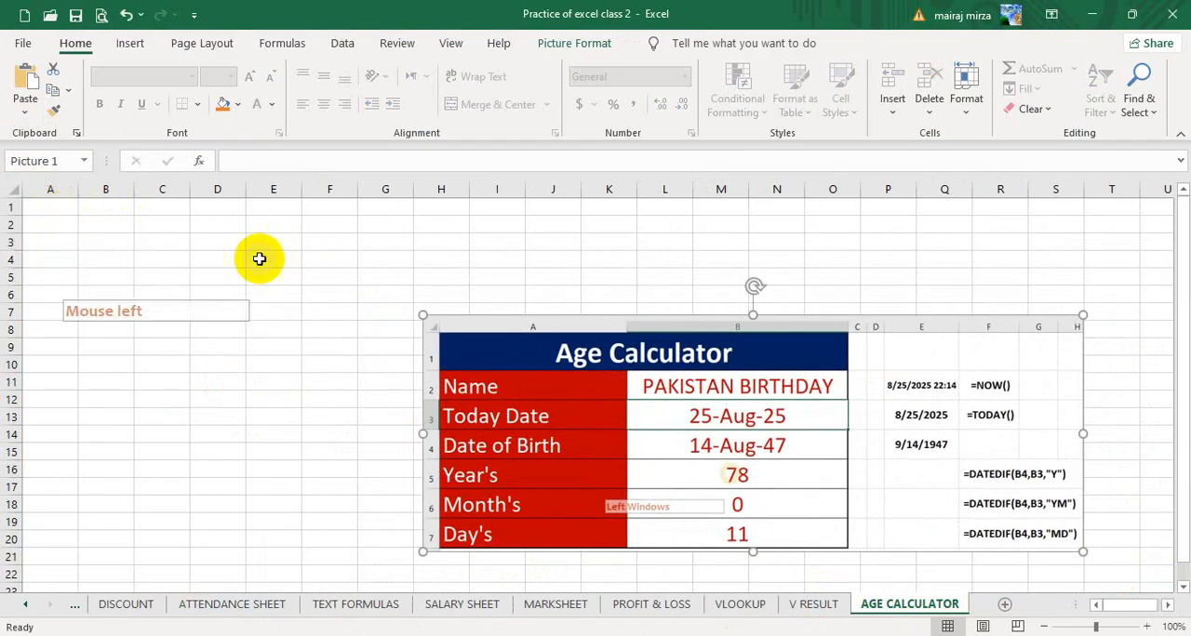
- Enter the title AGE CALCULATOR in cell A1
left_click(62, 210)
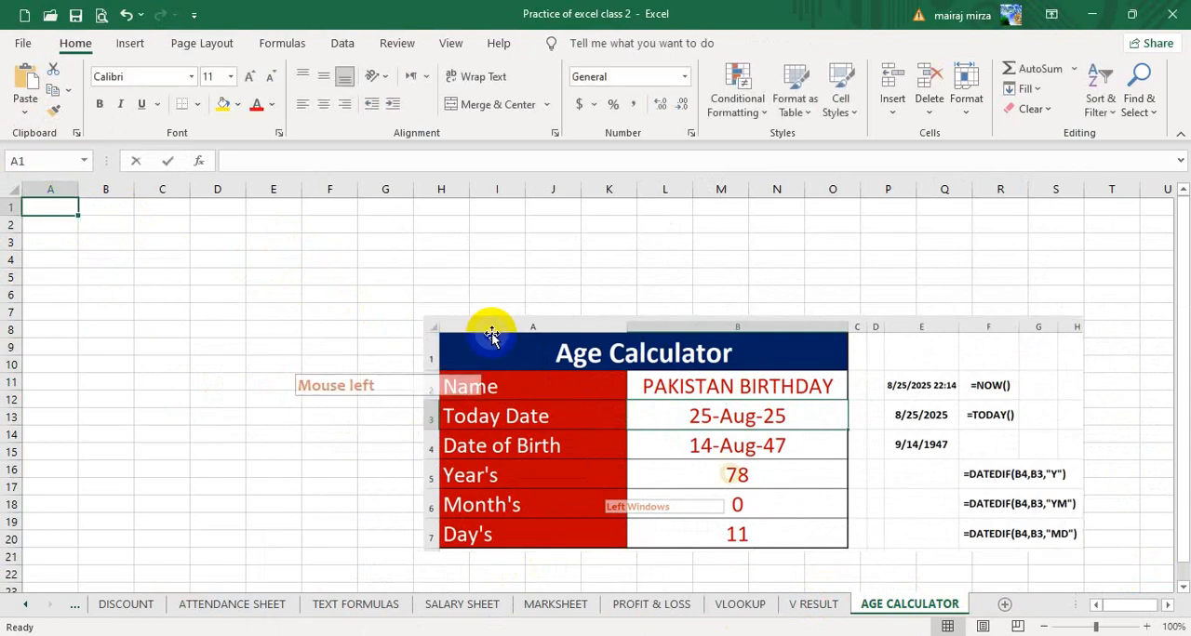
type("AGECAL")
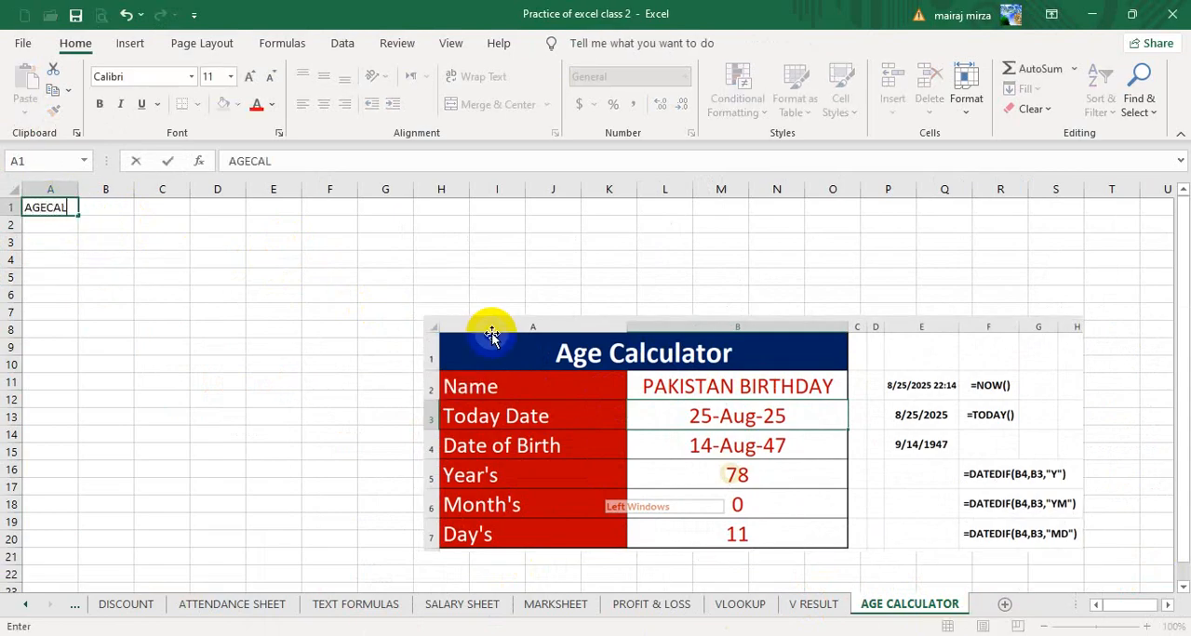
type("CU")
key("BackSpace")
key("BackSpace")
key("BackSpace")
key("BackSpace")
key("BackSpace")
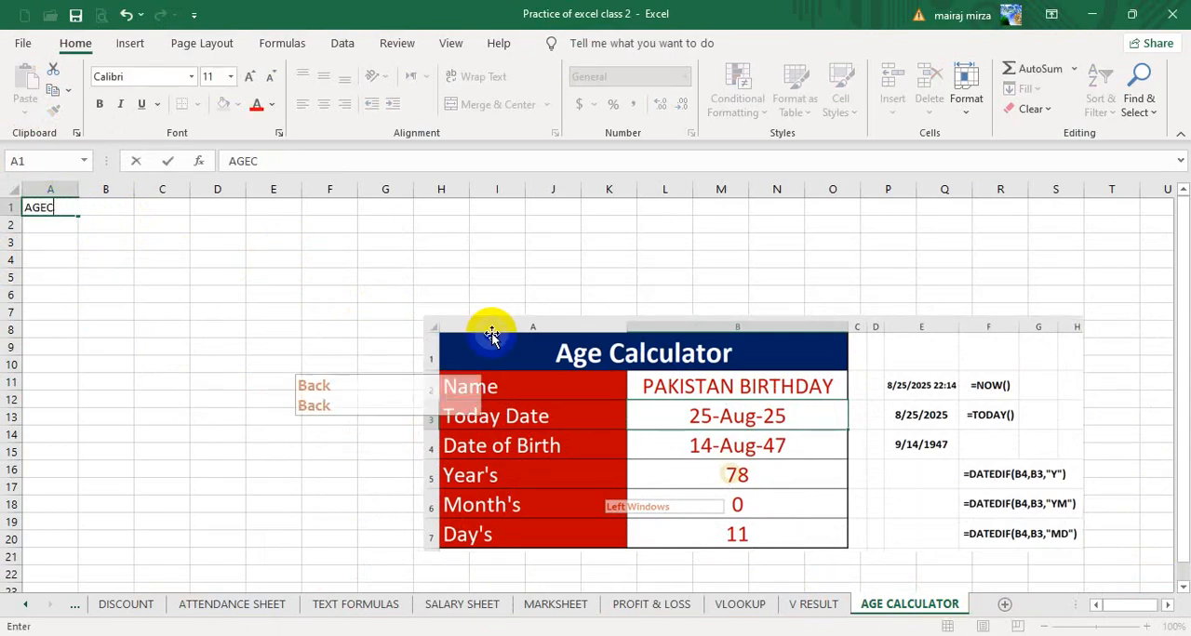
type("CALCULATOR")
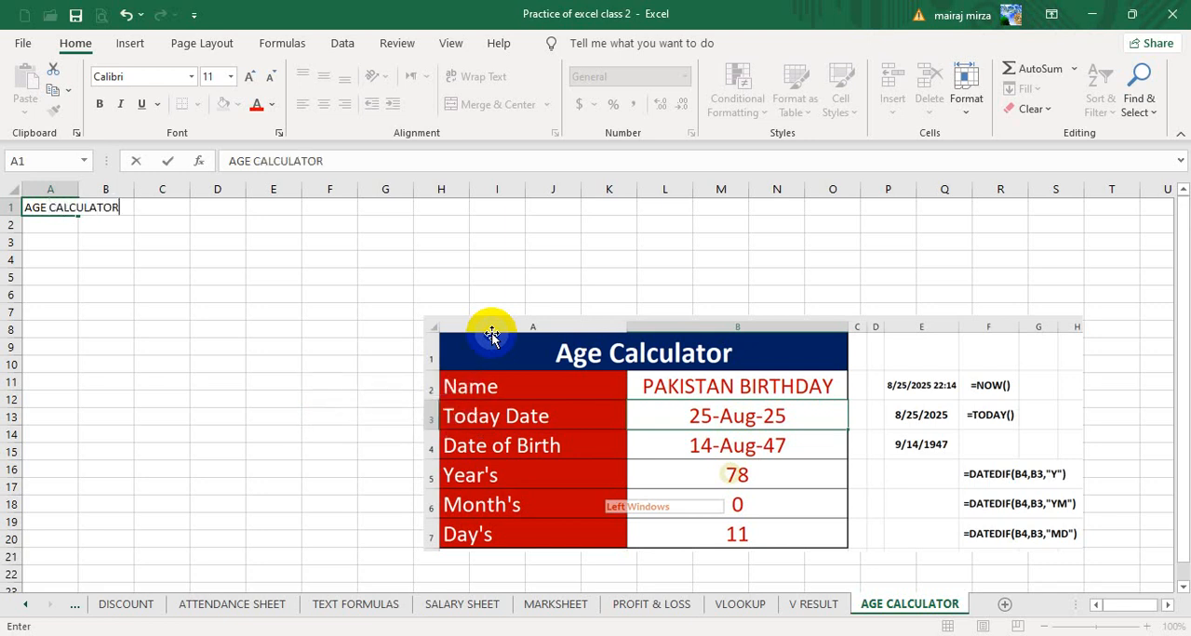
key("Return")
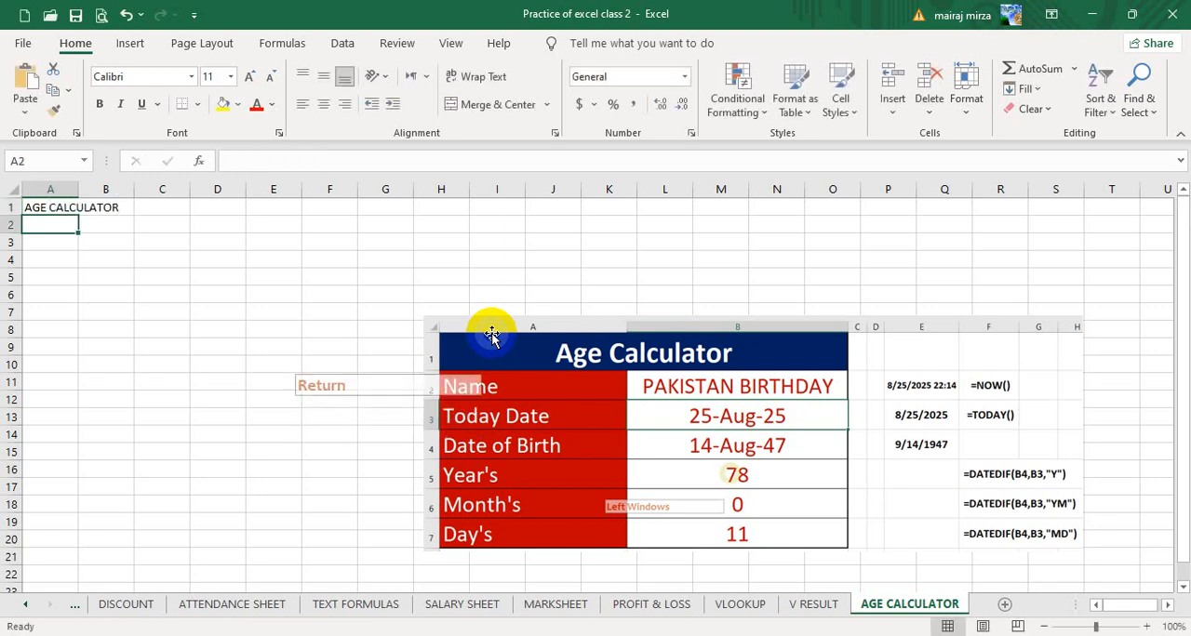
- Enter the labels NAME, TODAY DATE and DATE OF BIRTH in cells A2 to A4
type("NAME")
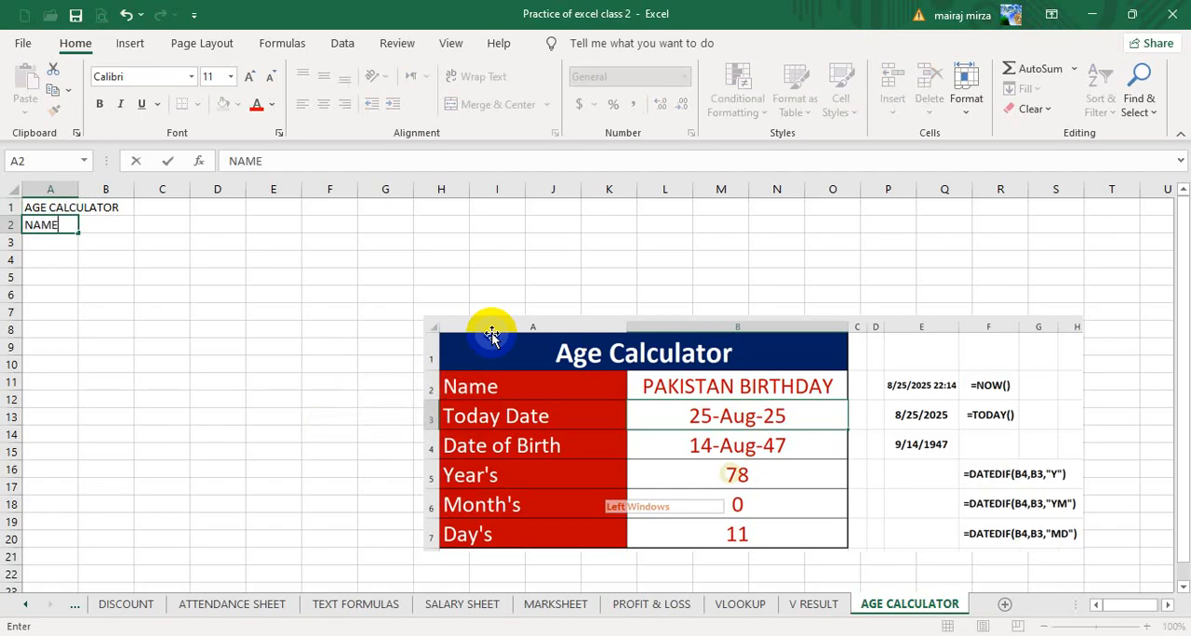
key("Return")
type("TODAY")
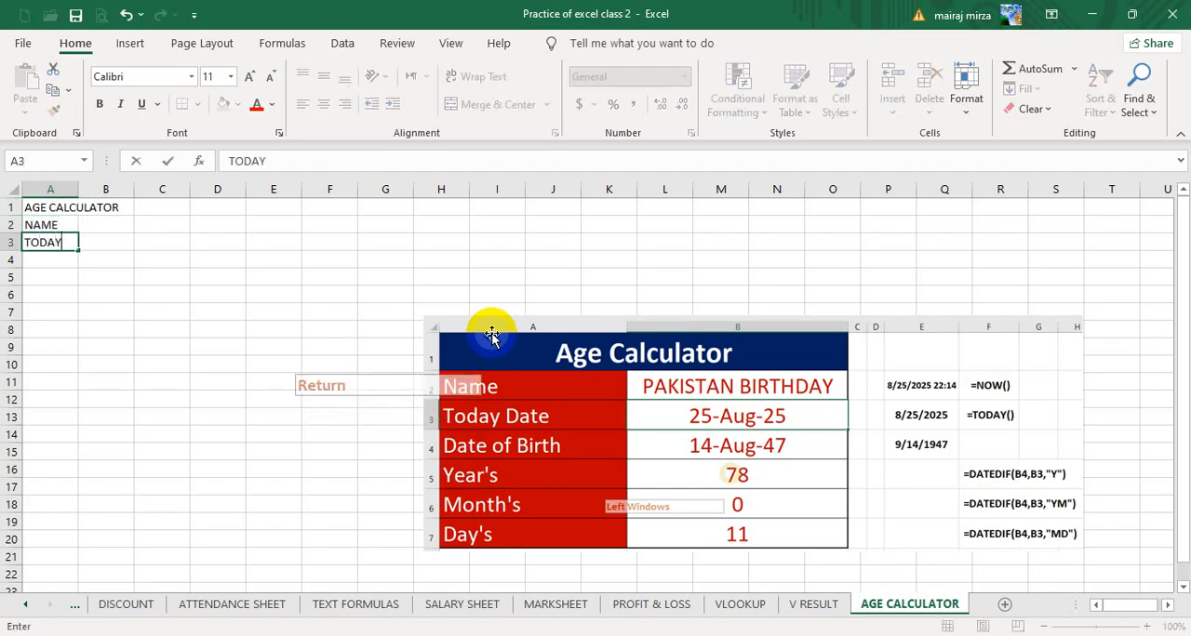
type(" DATE")
key("Return")
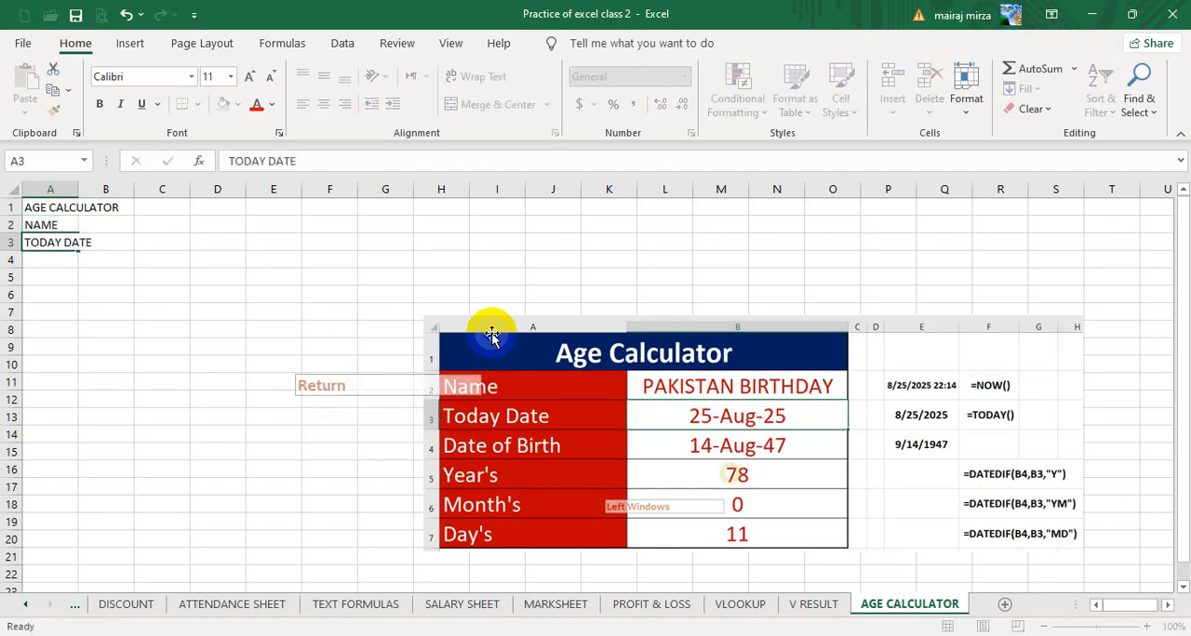
type("DATE OF BIRTH")
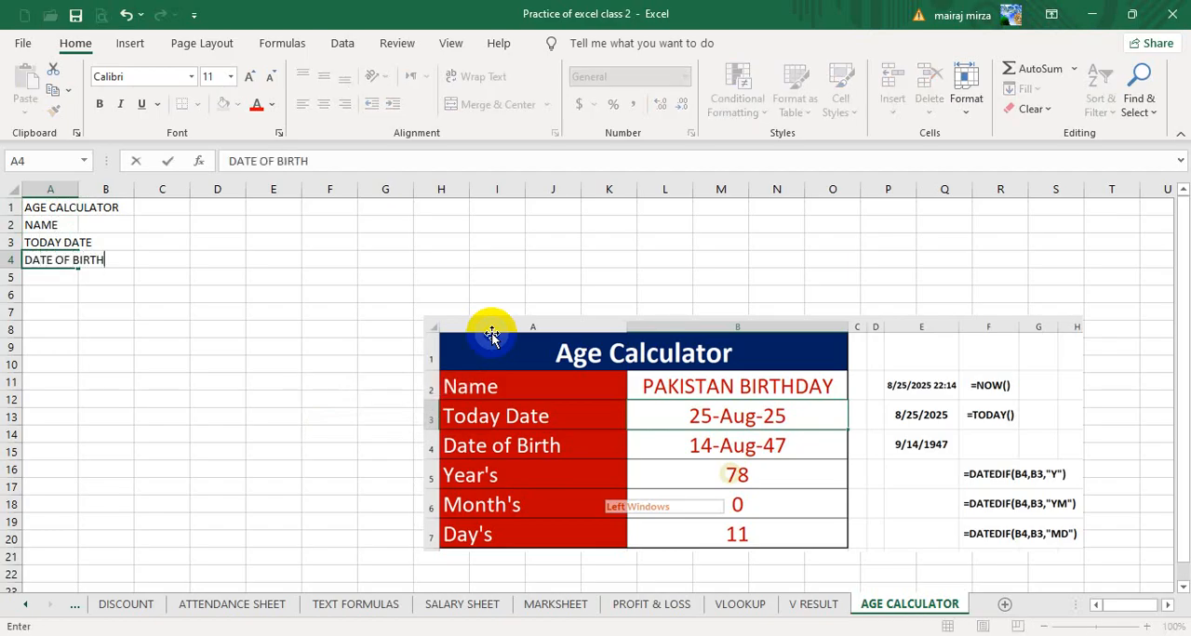
key("Return")
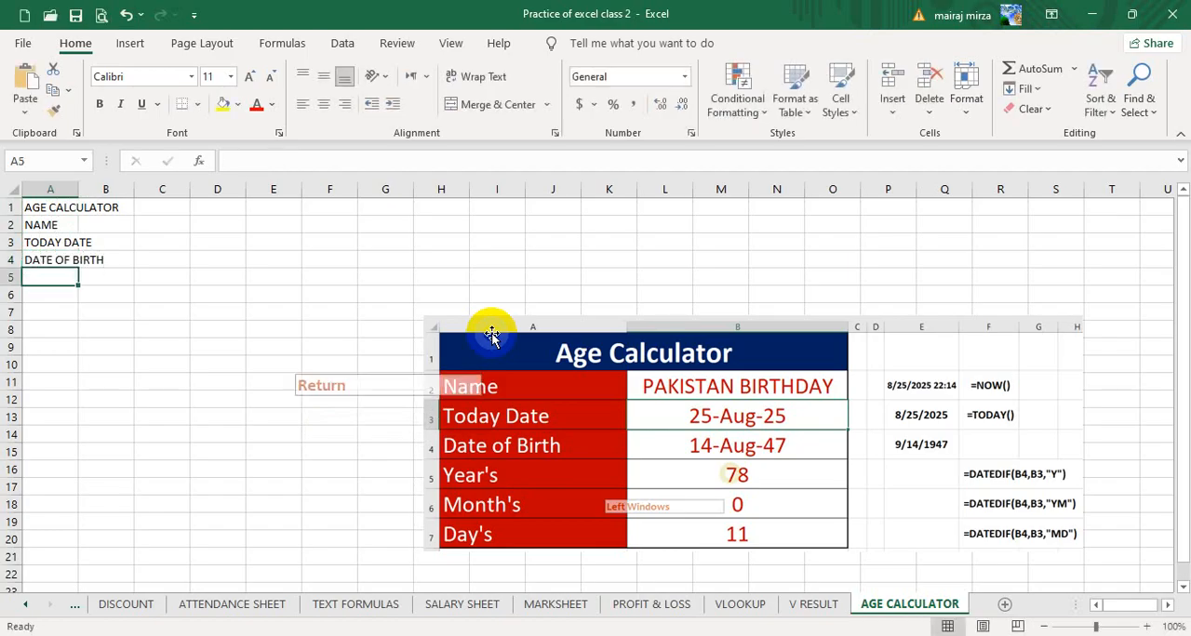
- Enter the labels YEARS, MONTHS and DAYS in cells A5 to A7
type("YEARS")
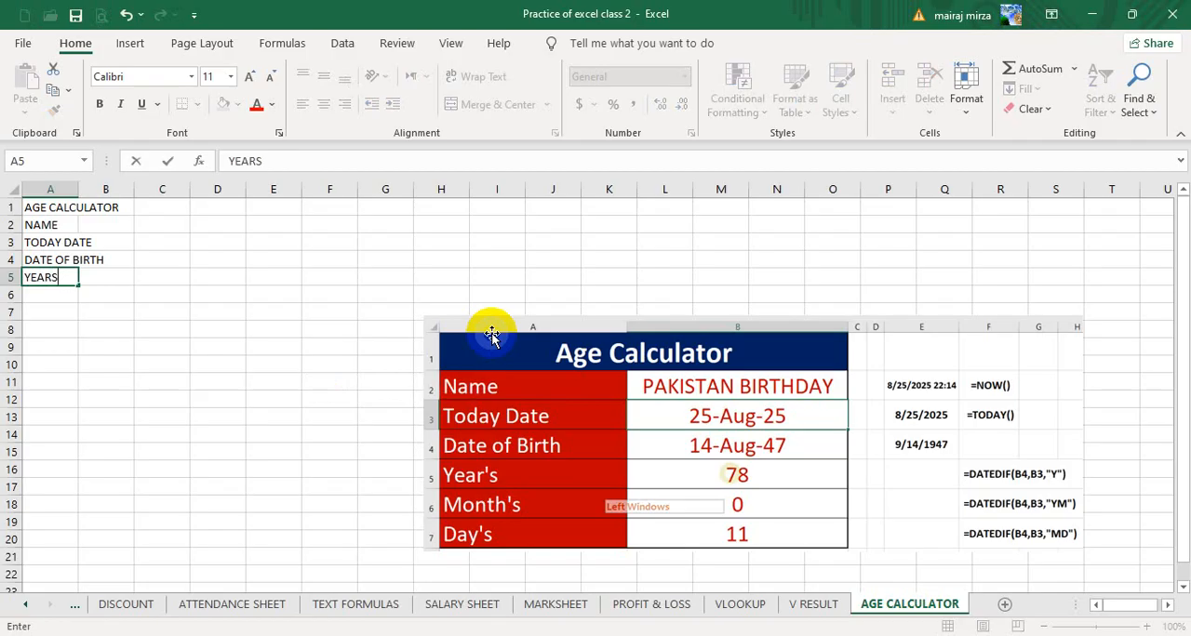
key("Return")
type("MONTHS")
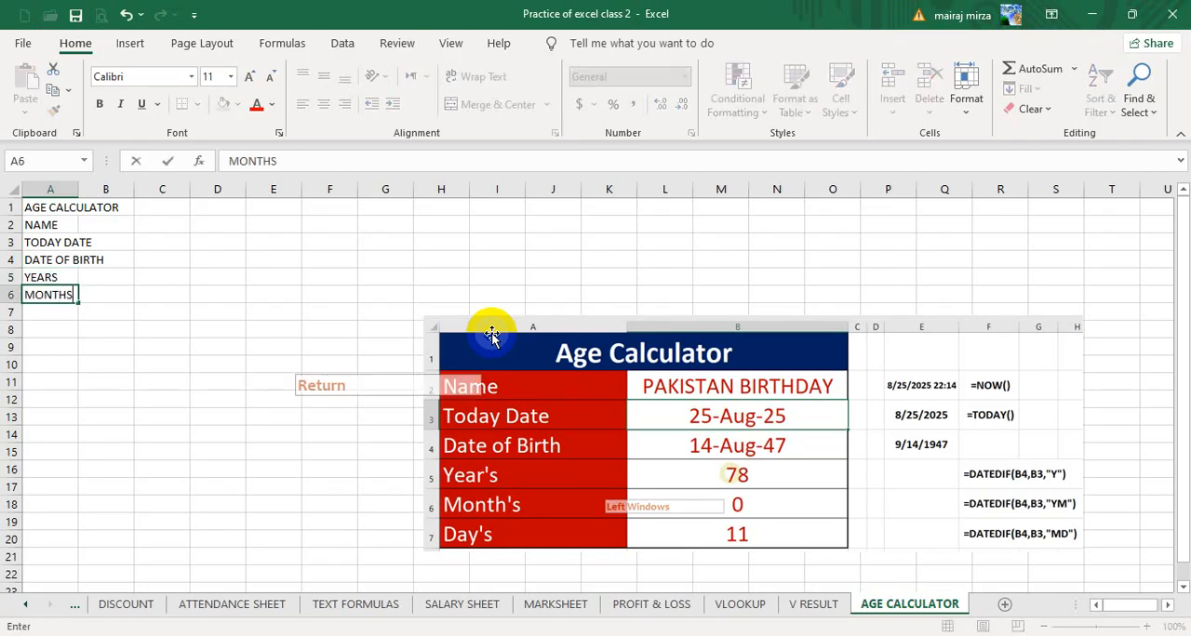
key("Return")
type("DAY")
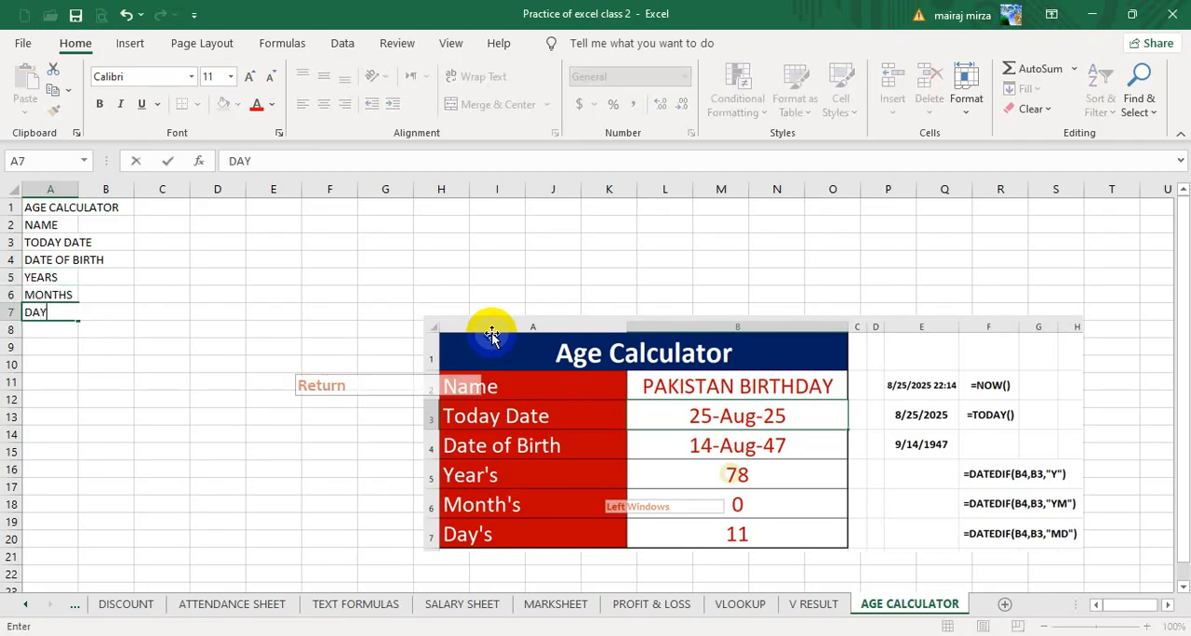
type("S")
key("Return")
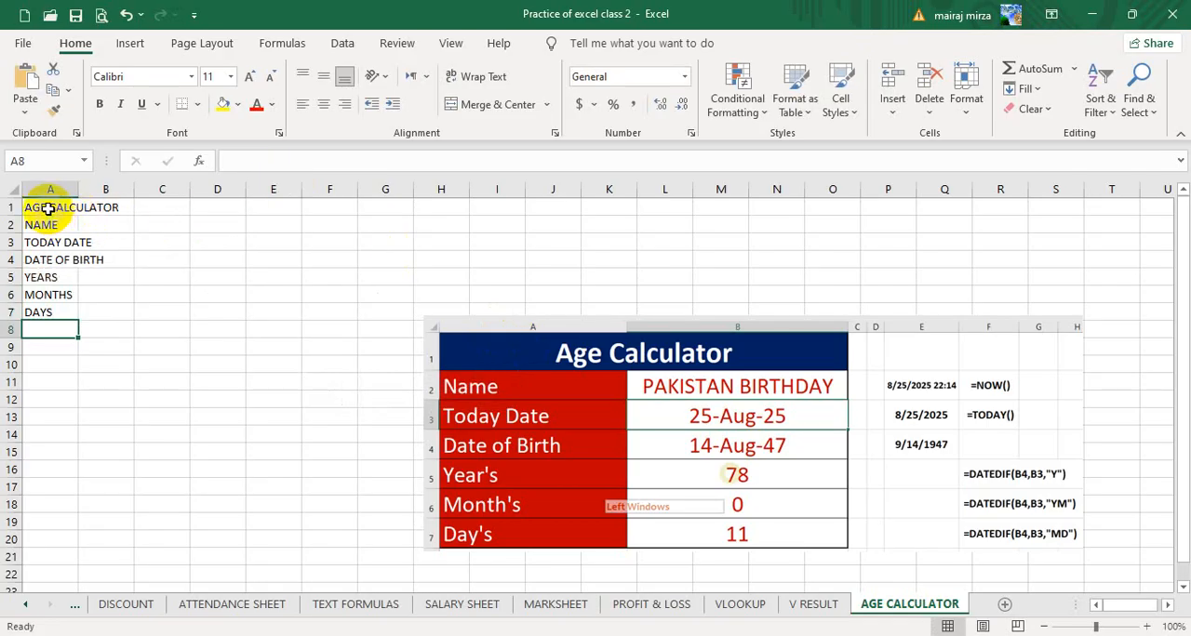
- Merge and center the AGE CALCULATOR title across A1:B1, and widen columns A and B to about four times their width
left_click_drag(48, 209, 118, 212)
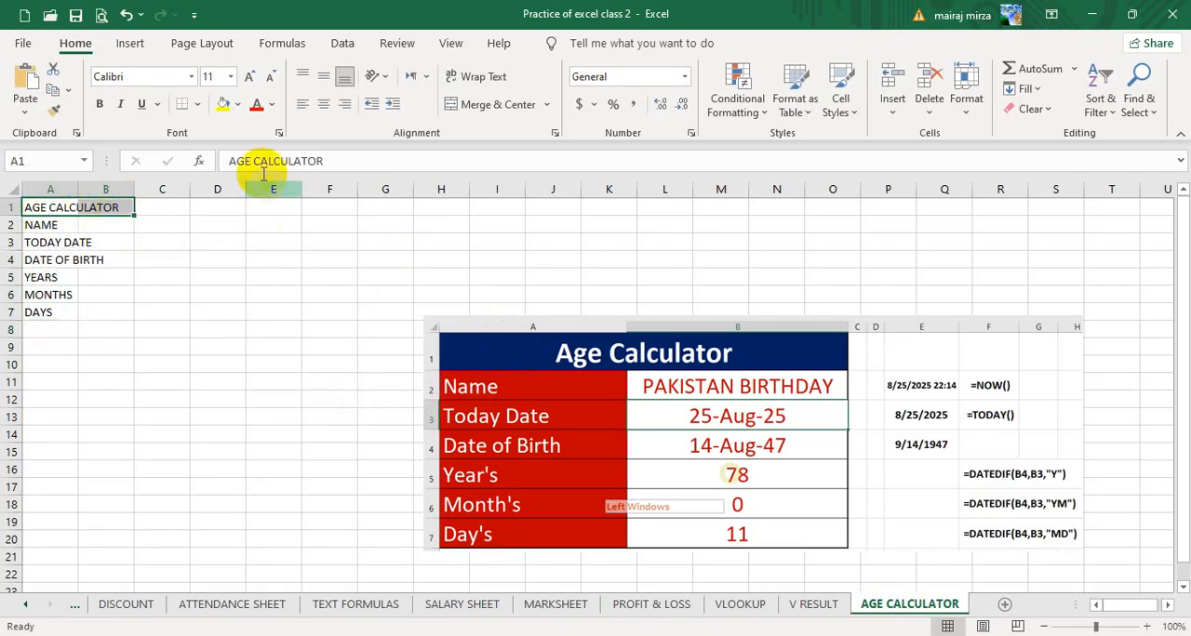
left_click(465, 109)
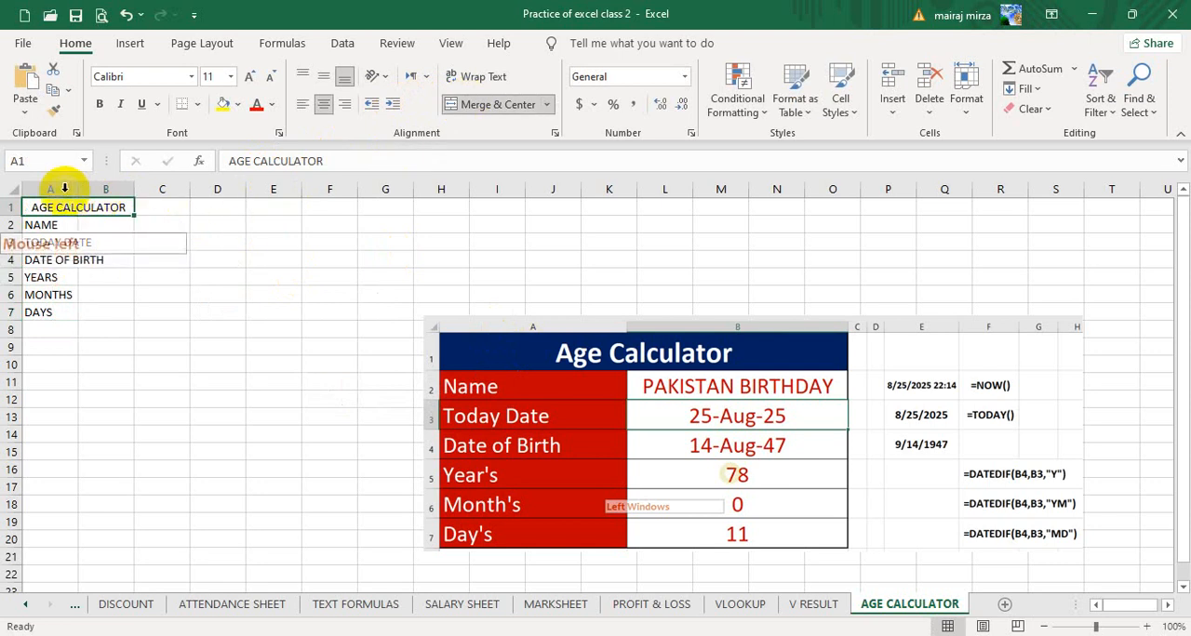
left_click_drag(56, 190, 316, 193)
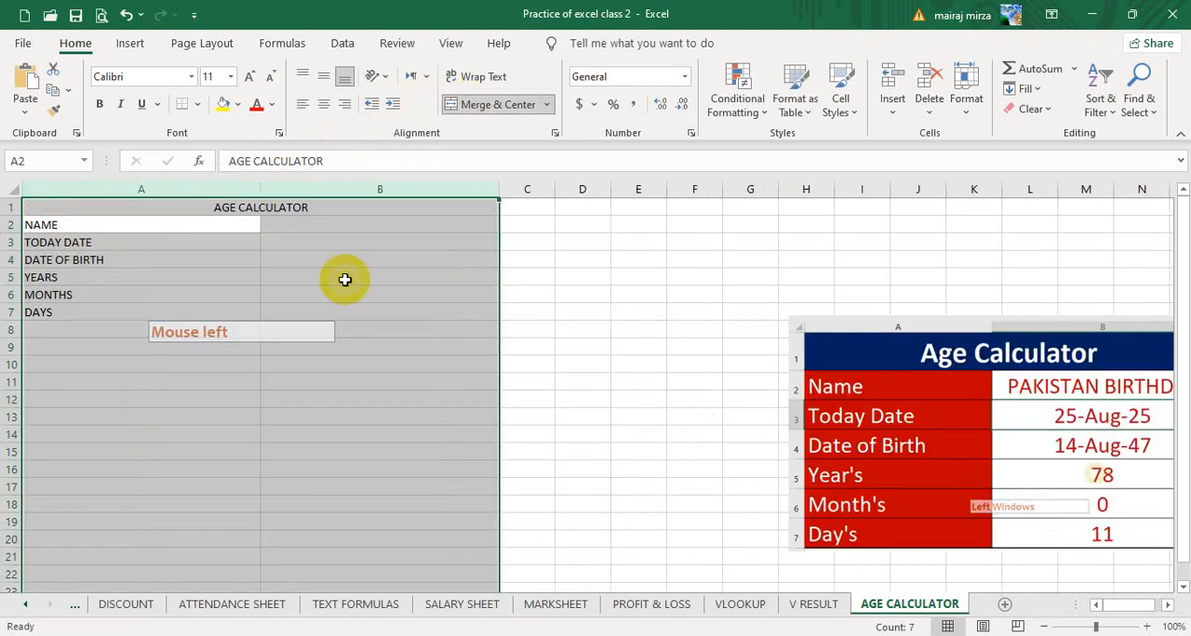
- Move the reference picture closer to the table and scale it down slightly, placing it over about C7 to N19
left_click_drag(857, 354, 573, 334)
left_click_drag(513, 302, 550, 312)
left_click_drag(657, 377, 644, 370)
- Make the table range A1:B7 bold and increase its font size to 18
left_click_drag(245, 205, 221, 313)
left_click(100, 103)
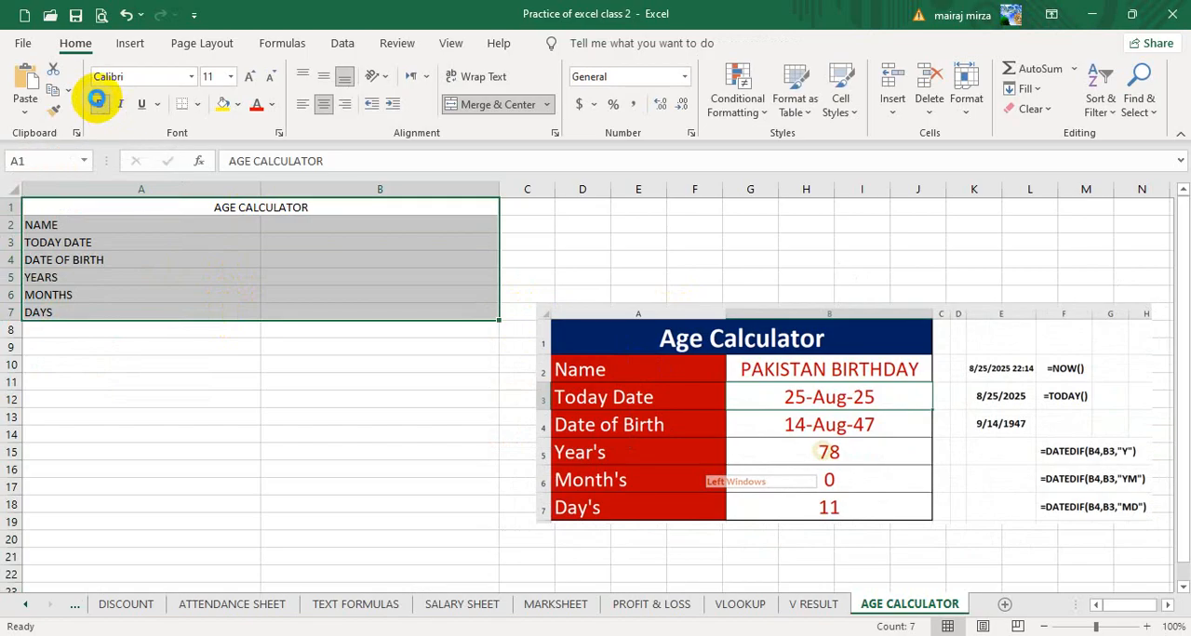
left_click(251, 80)
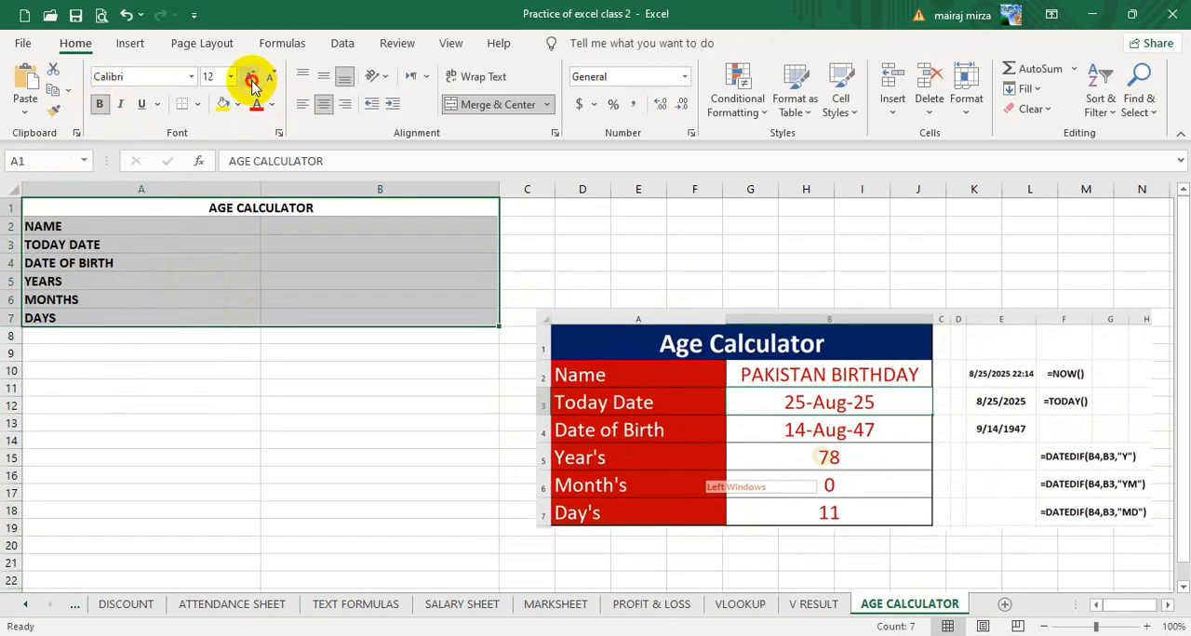
left_click(251, 80)
left_click(251, 80)
left_click(251, 80)
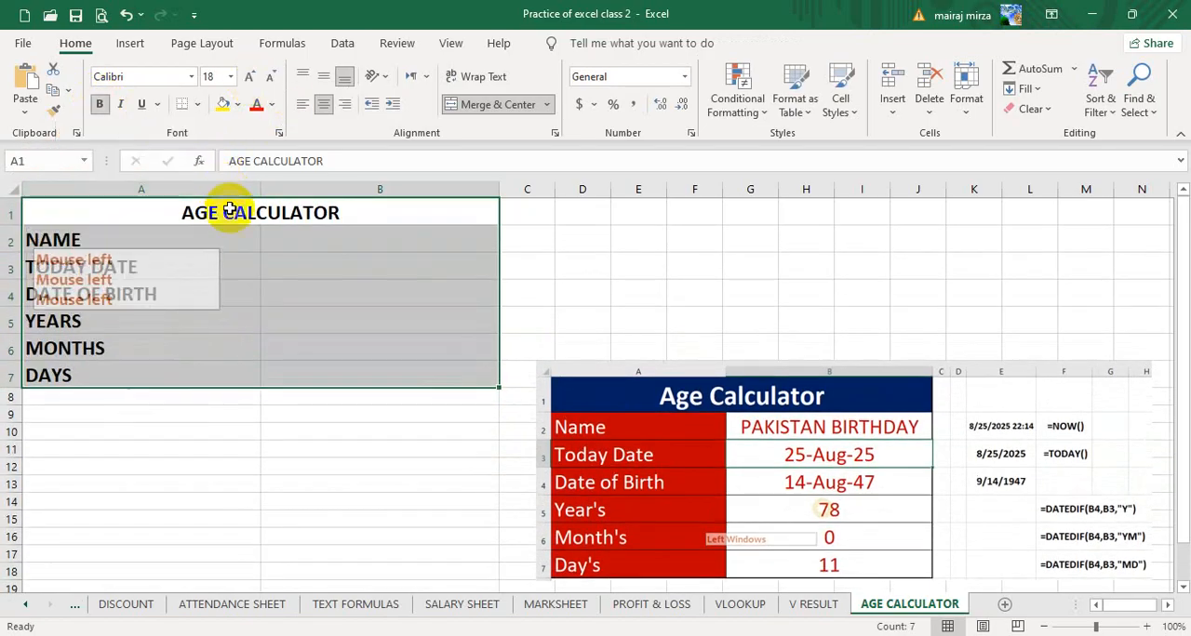
- Increase the title's font size to 36 and fill its merged cell with the lightest green theme color
left_click(234, 208)
left_click(248, 78)
left_click(247, 78)
left_click(248, 78)
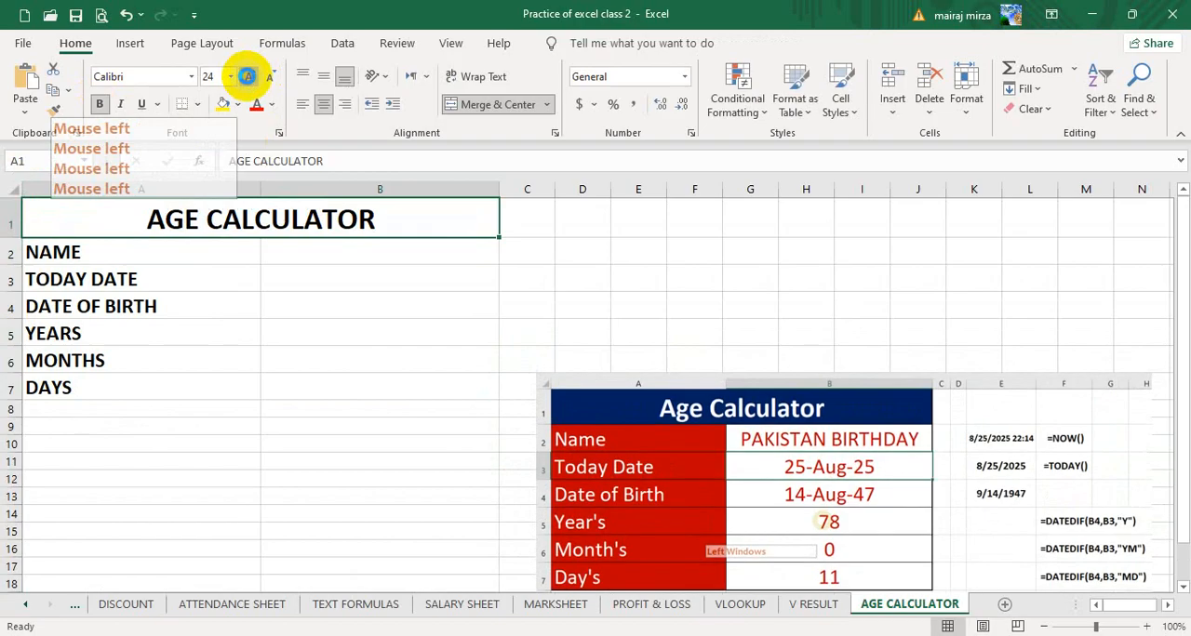
left_click(248, 78)
left_click(247, 79)
left_click(247, 78)
left_click(239, 104)
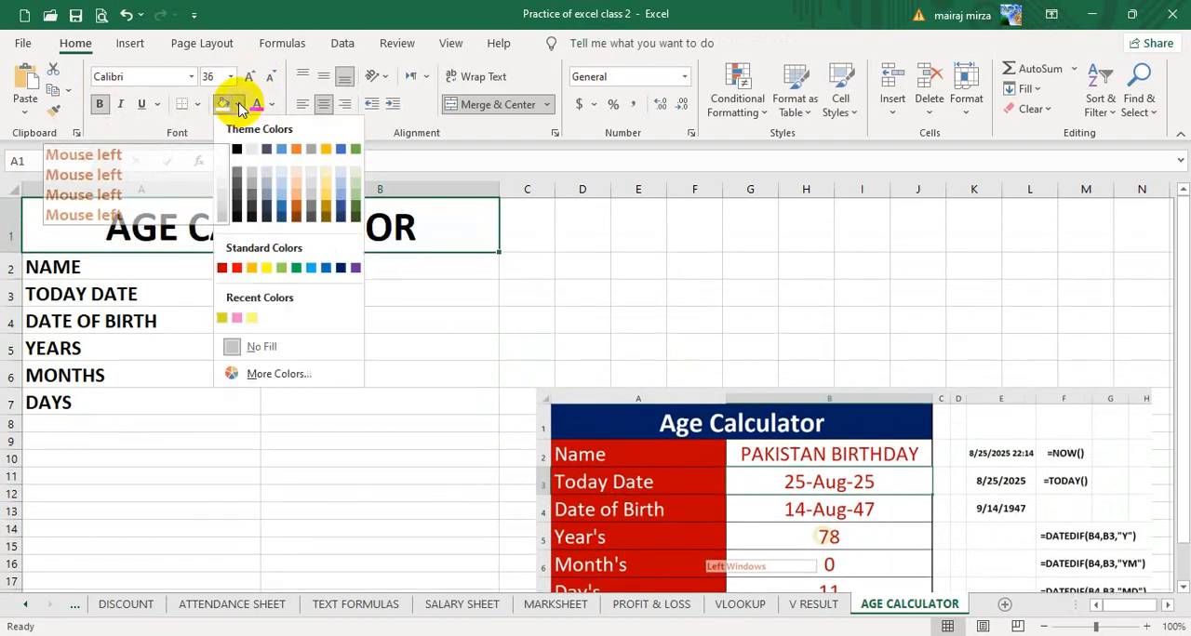
left_click(355, 171)
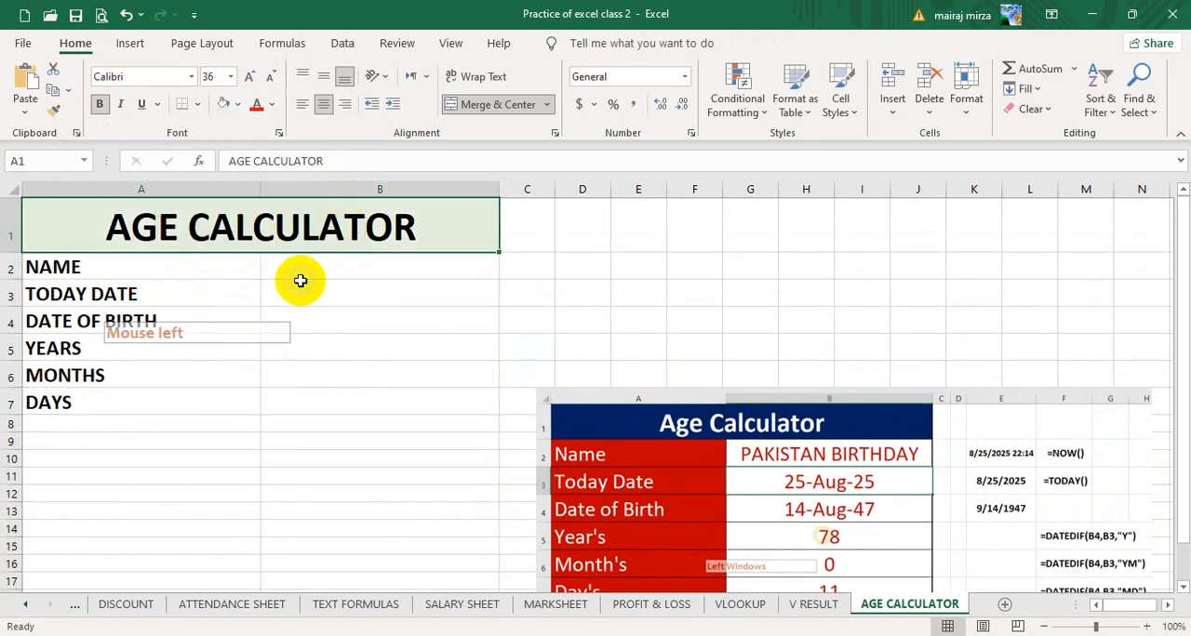
- Apply all borders to the table range A1:B7 and align its contents vertically to the middle
left_click(301, 273)
left_click(224, 227)
left_click_drag(225, 227, 226, 399)
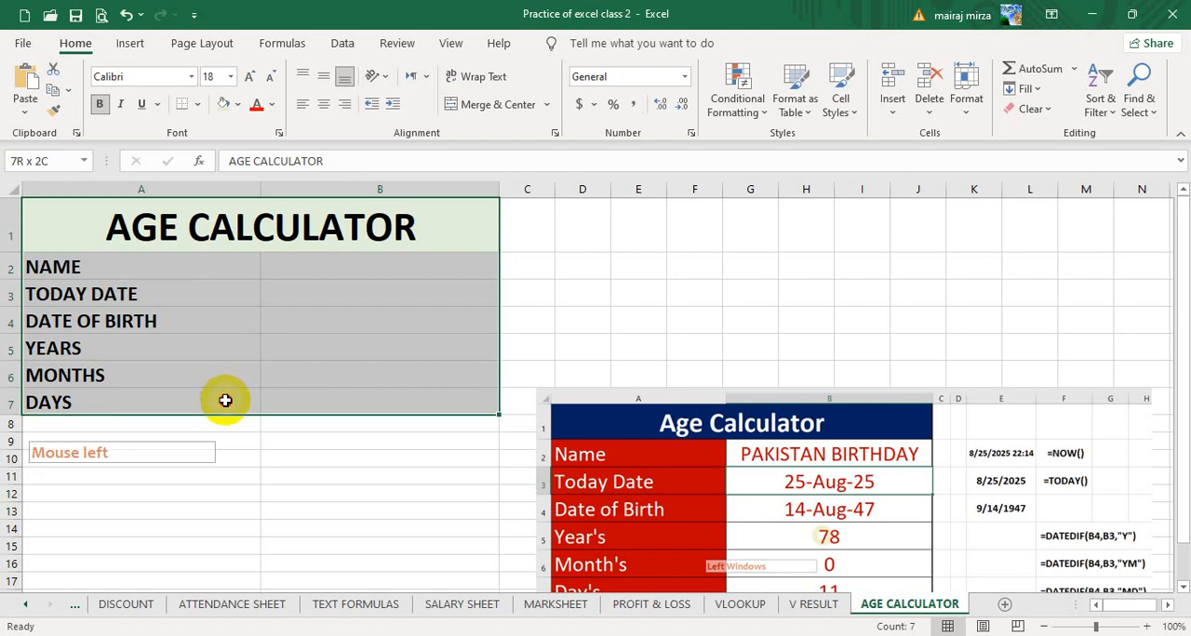
left_click(197, 104)
left_click(197, 276)
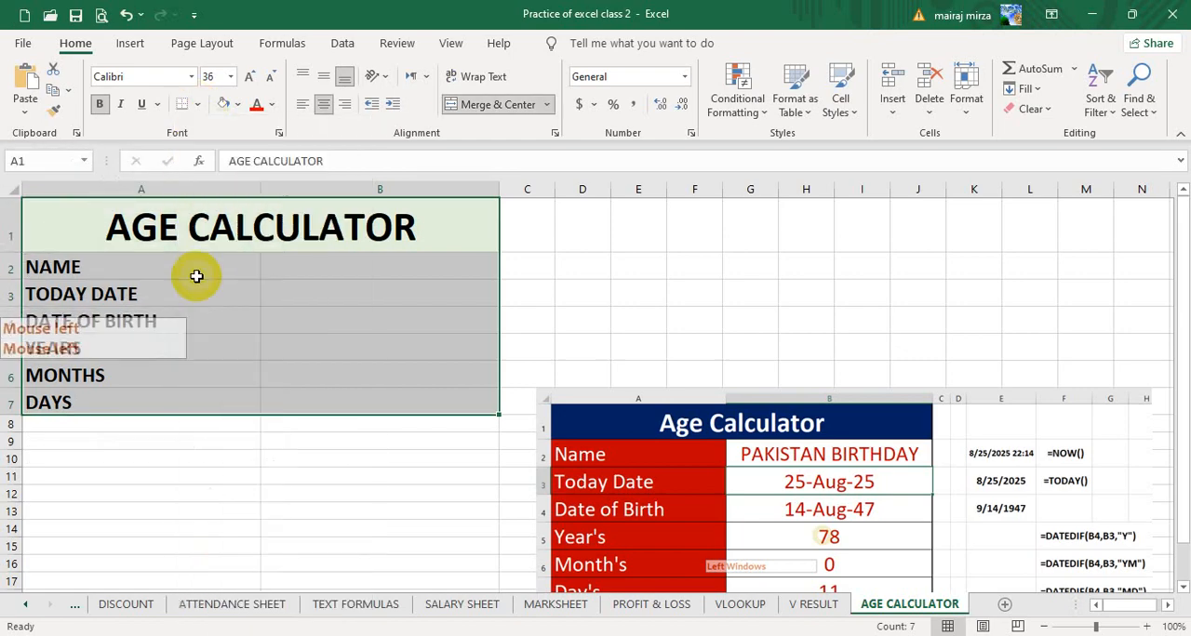
left_click(322, 76)
- Enter PAKISTAN BIRTHDAY as the name in cell B2
left_click(367, 264)
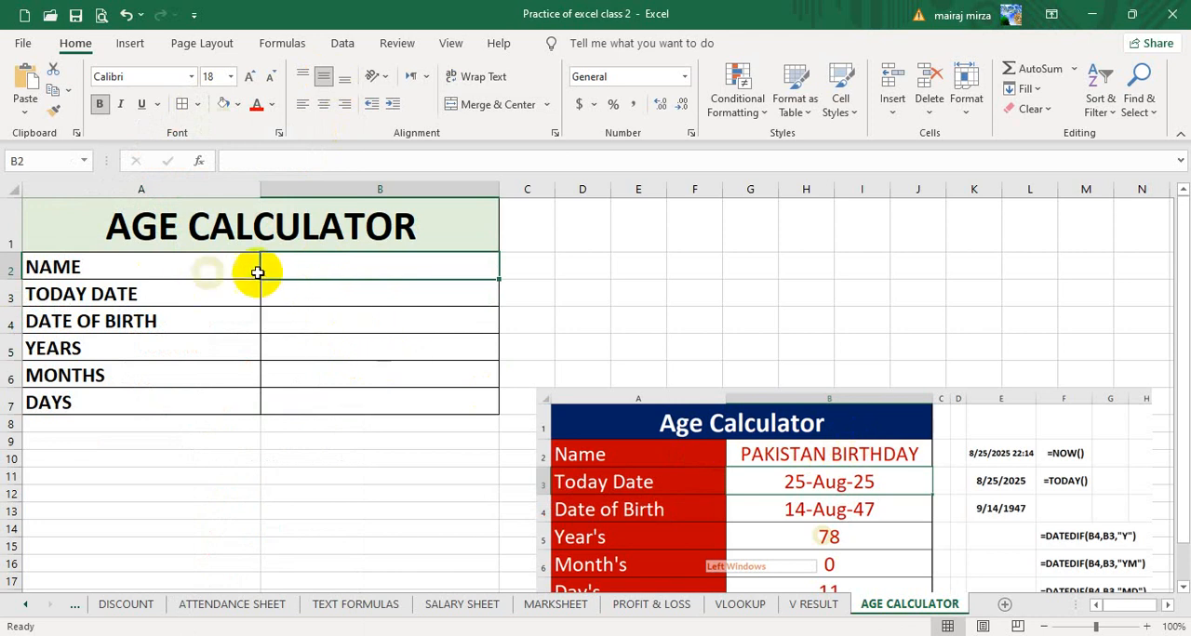
type("PAKISTAN BIRTHDAY")
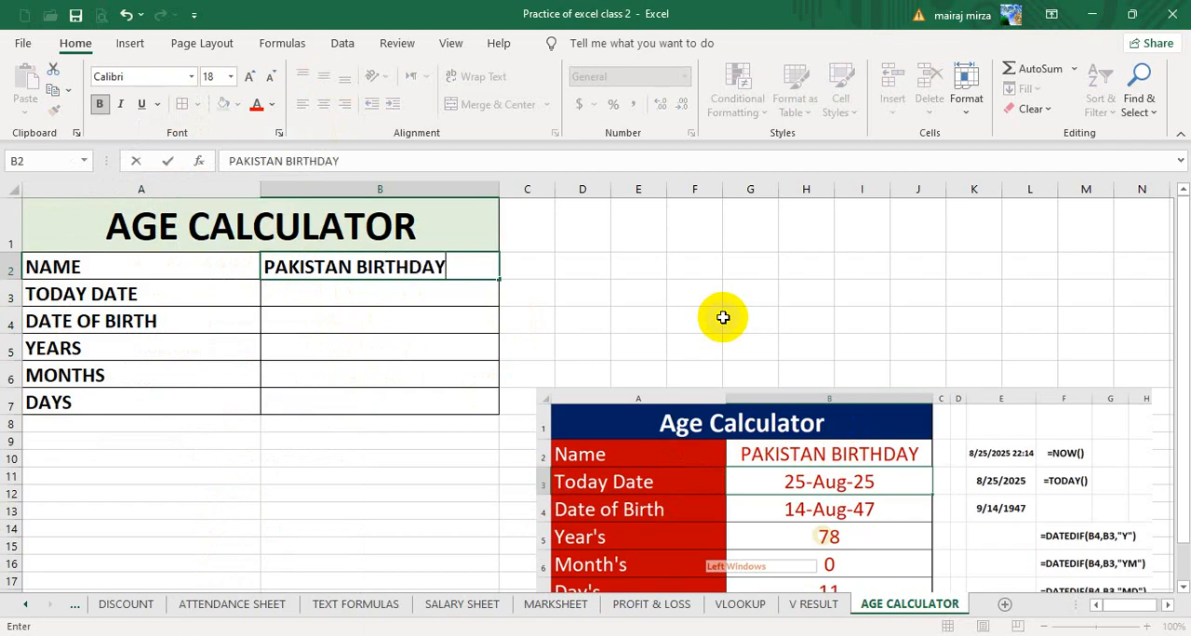
key("Return")
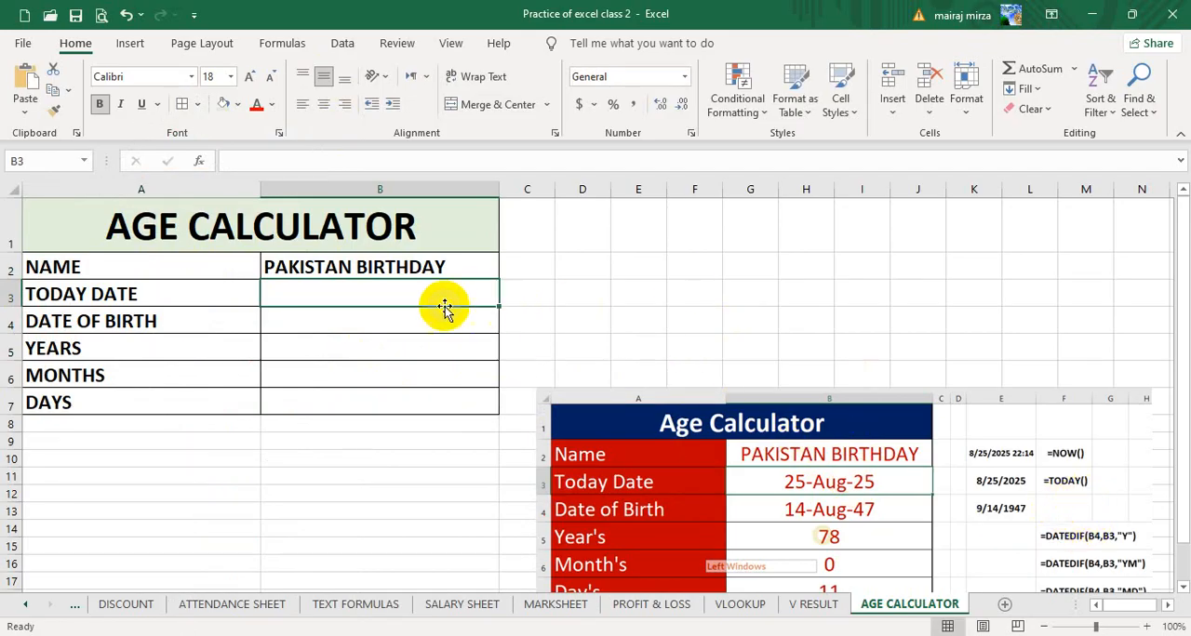
- Enter the formula =TODAY() in cell B3 for today's date
left_click(417, 294)
type("=")
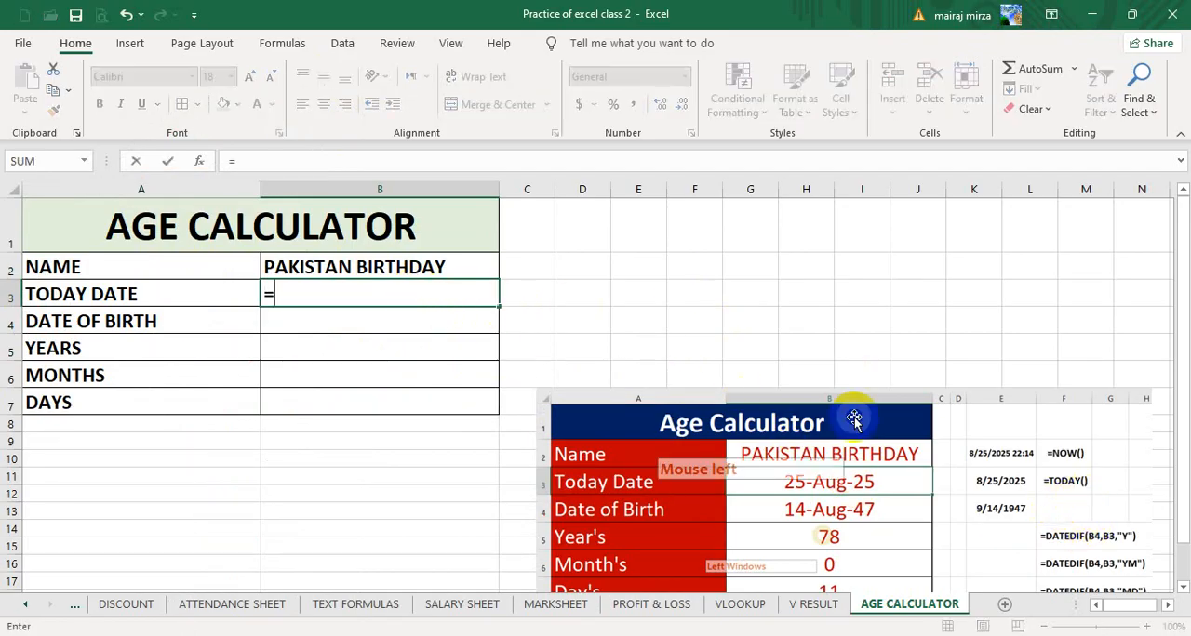
type("TODAY")
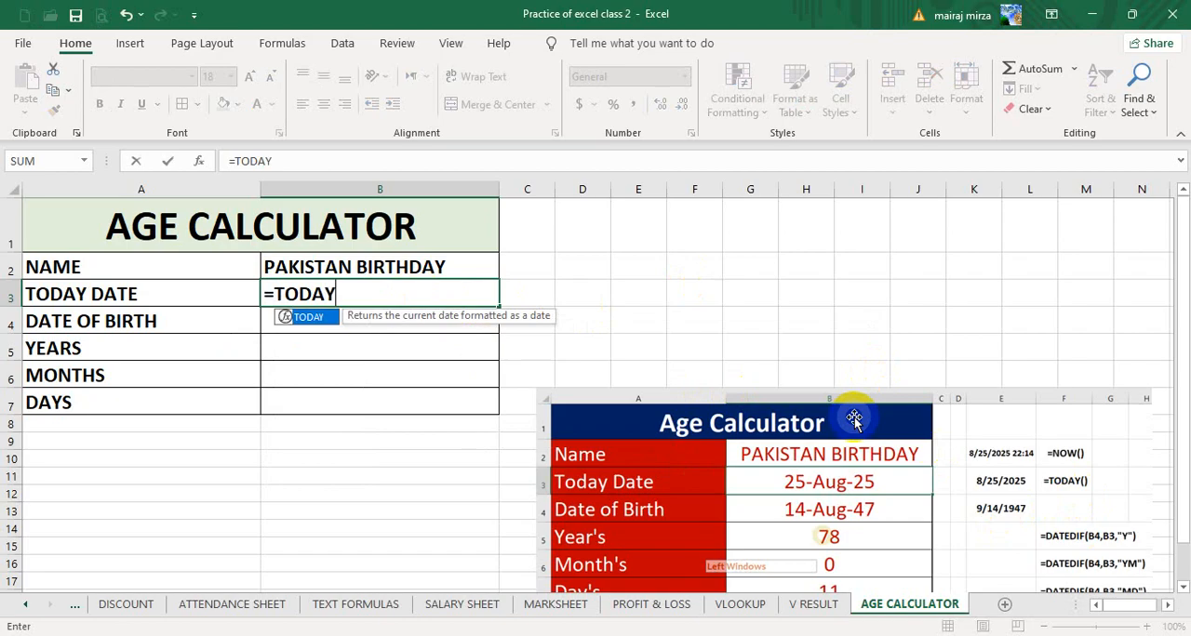
type("()")
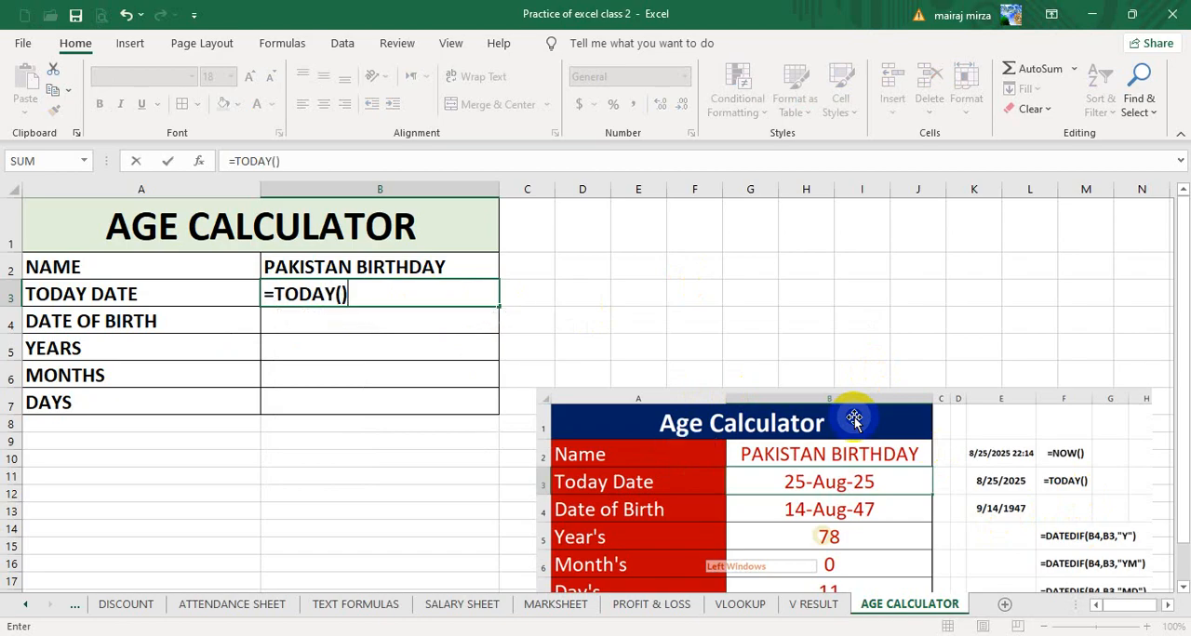
key("Return")
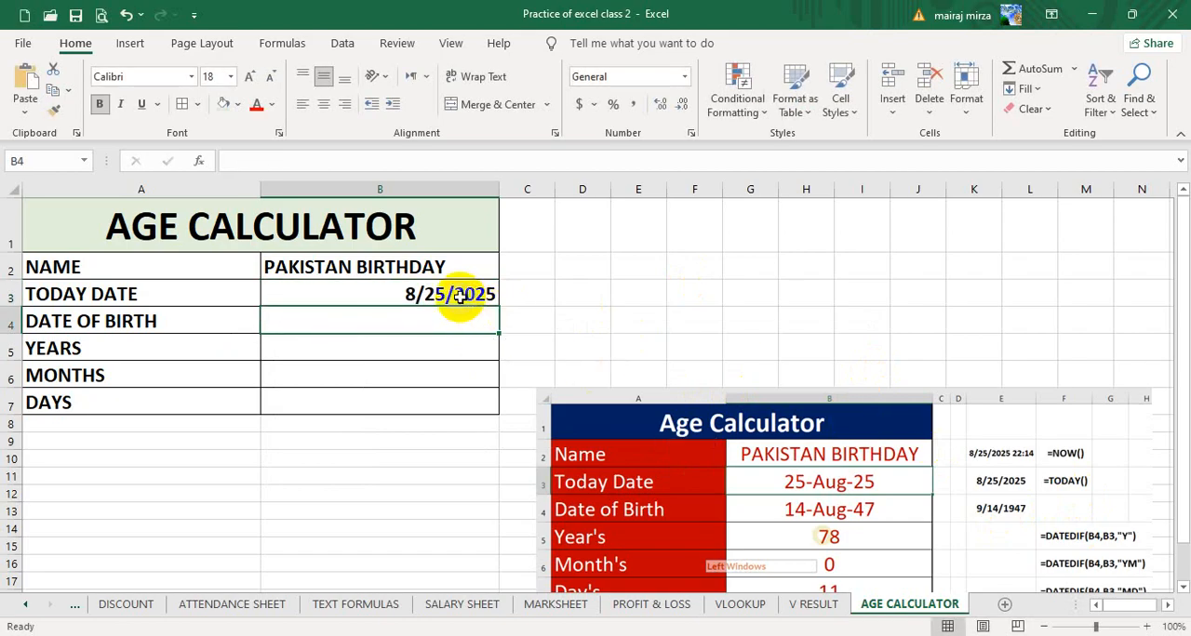
- Center the value cells B3 to B7 horizontally
left_click(459, 296)
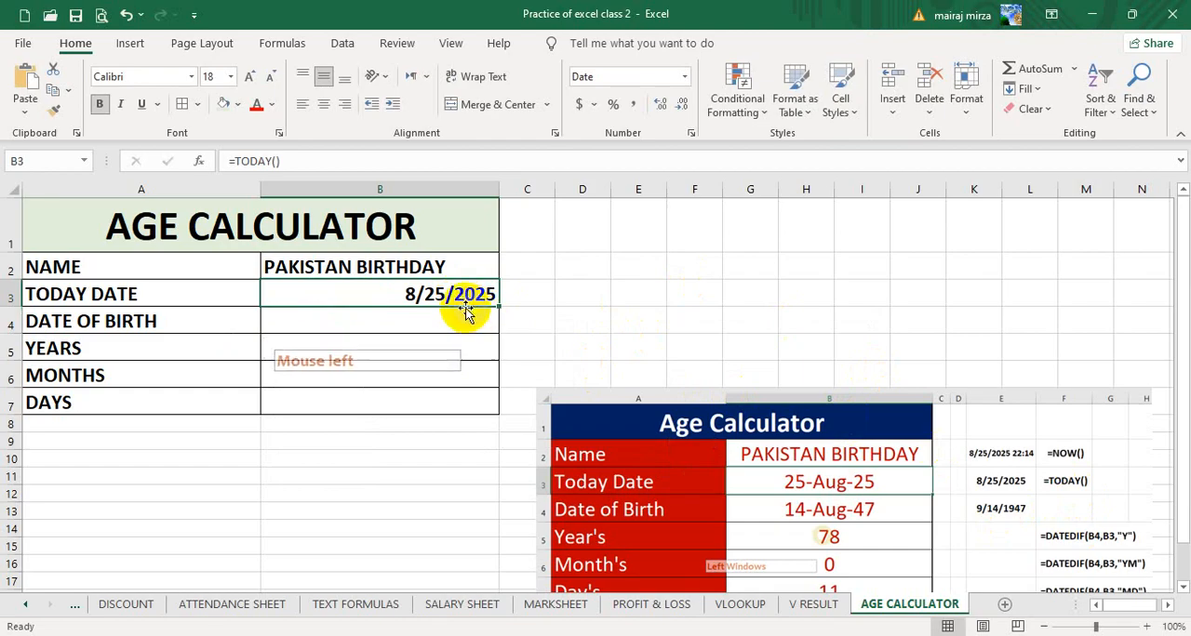
mouse_move(438, 284)
left_mouse_down()
mouse_move(430, 372)
mouse_move(414, 400)
left_mouse_up()
left_click(326, 107)
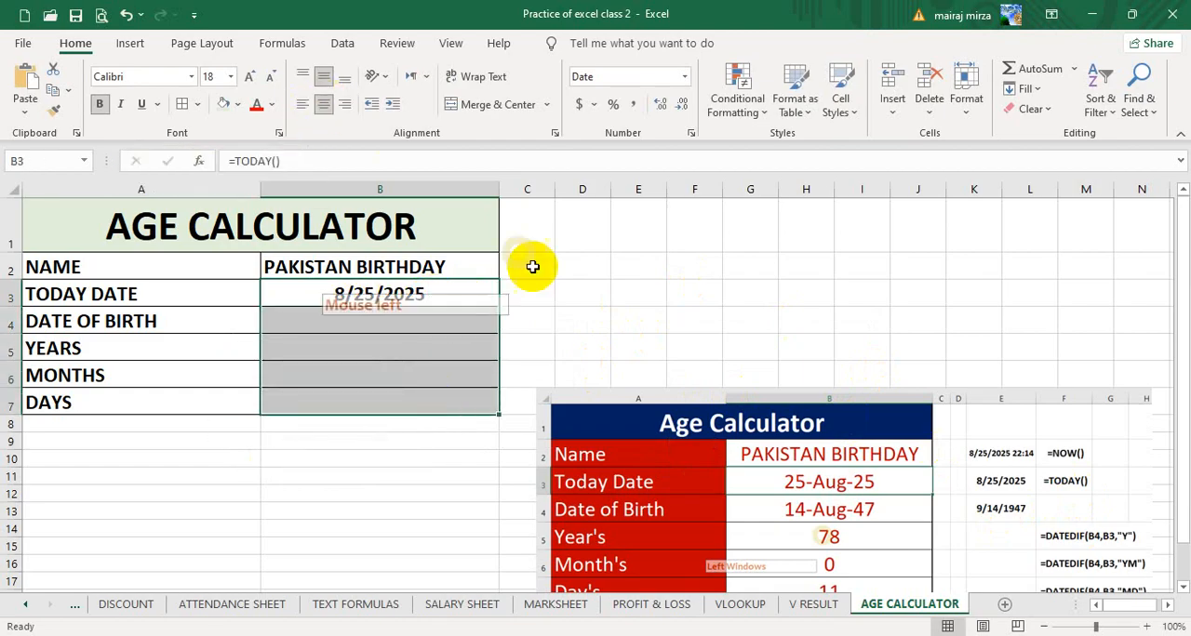
- Copy the formula text =TODAY() from B3 and put it in D3 as a plain-text note preceded by a space
left_click(414, 292)
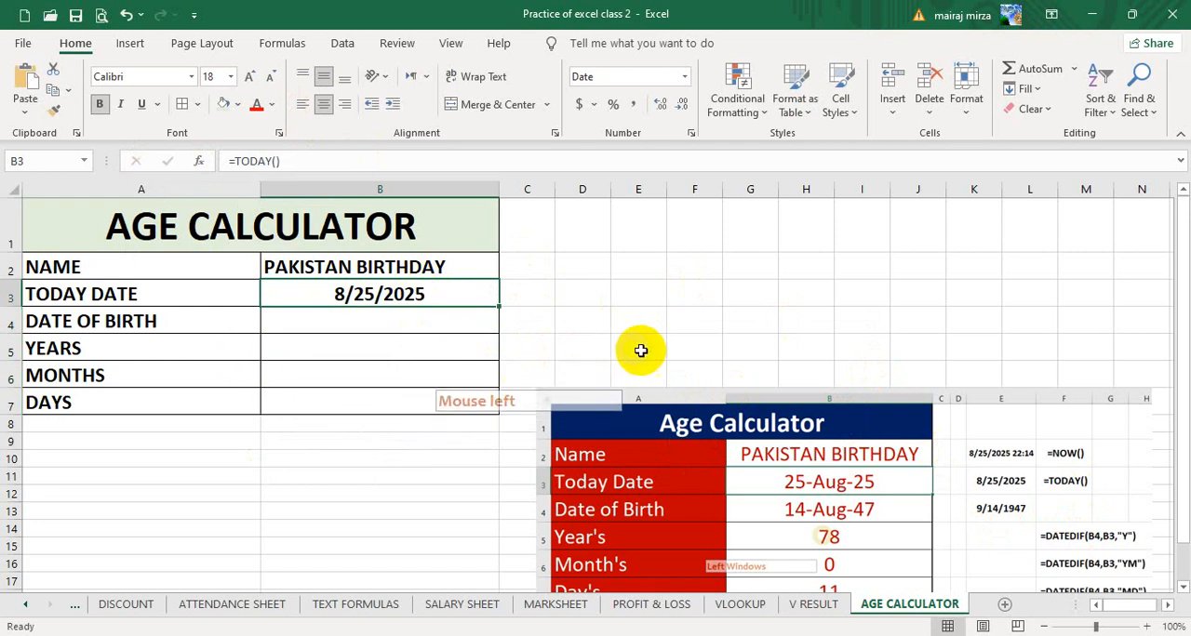
left_click_drag(297, 161, 197, 162)
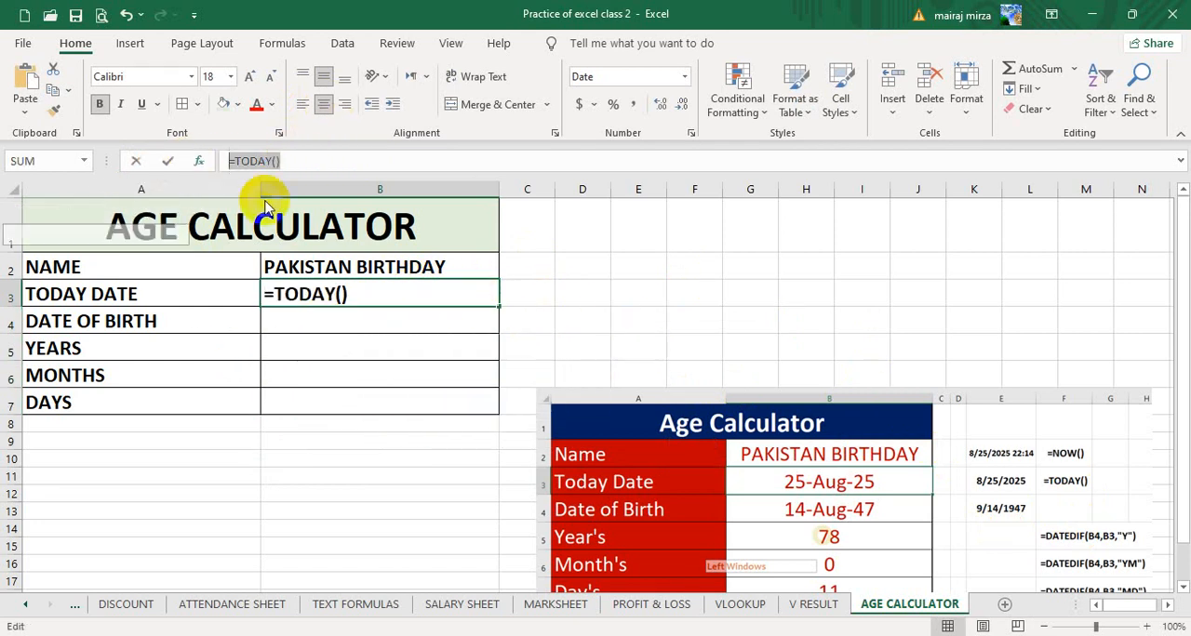
key("ctrl+c")
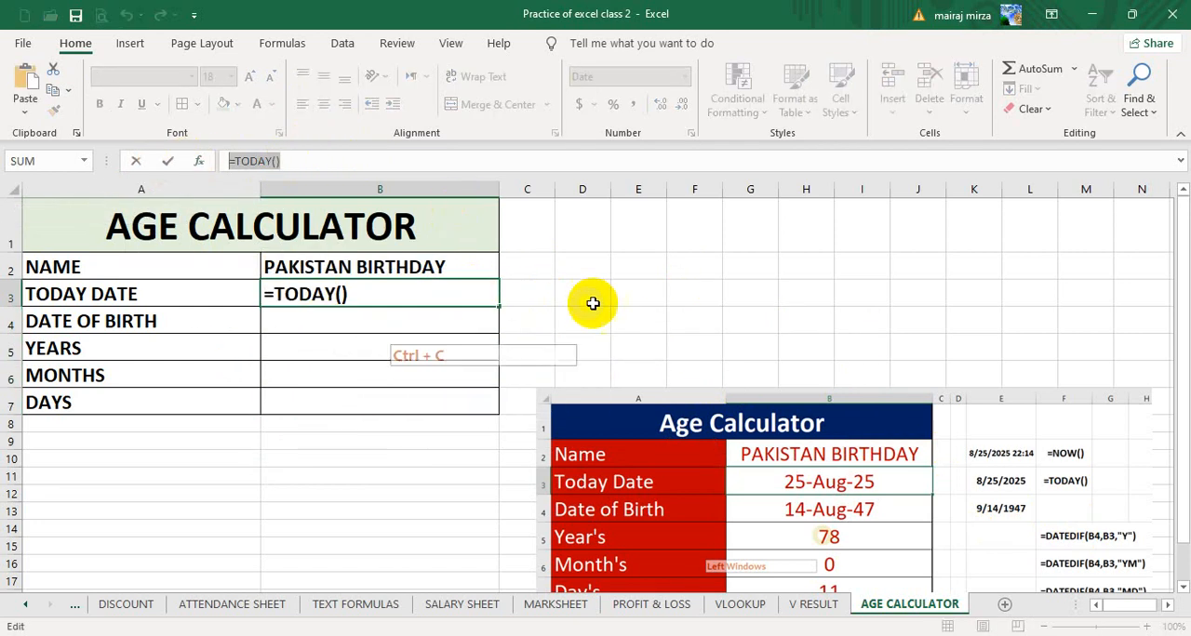
left_click(574, 293)
key("Escape")
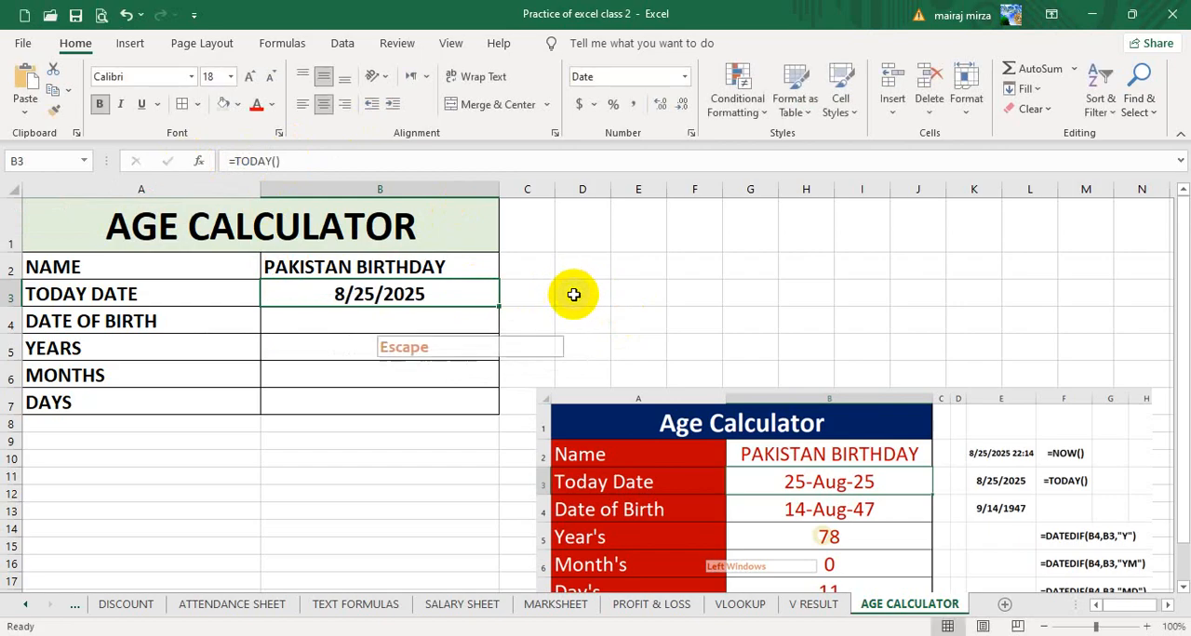
double_click(571, 292)
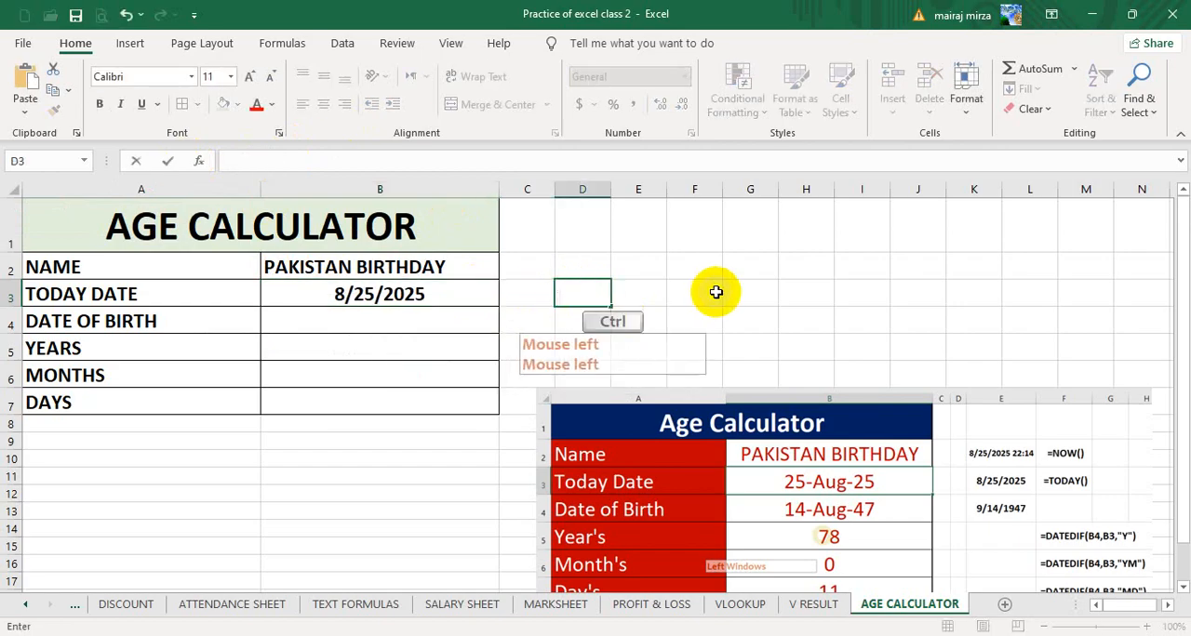
key("ctrl+v")
left_click(730, 317)
left_click(589, 297)
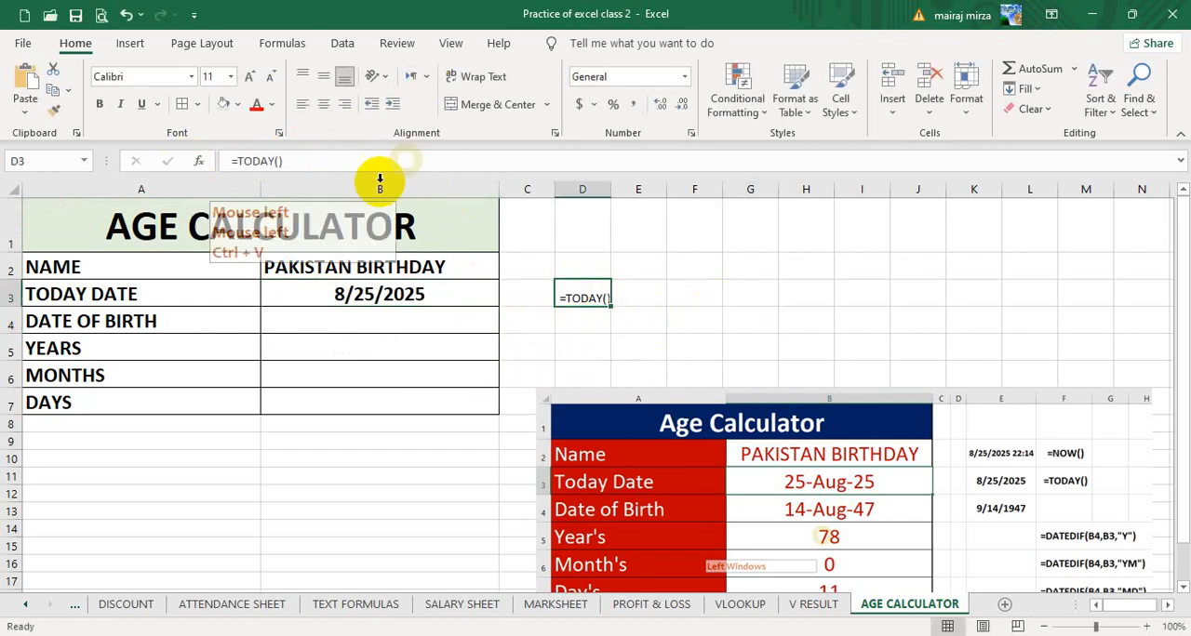
- Format the formula note in D3 as bold 14 pt text, vertically centered in the cell
left_click(324, 76)
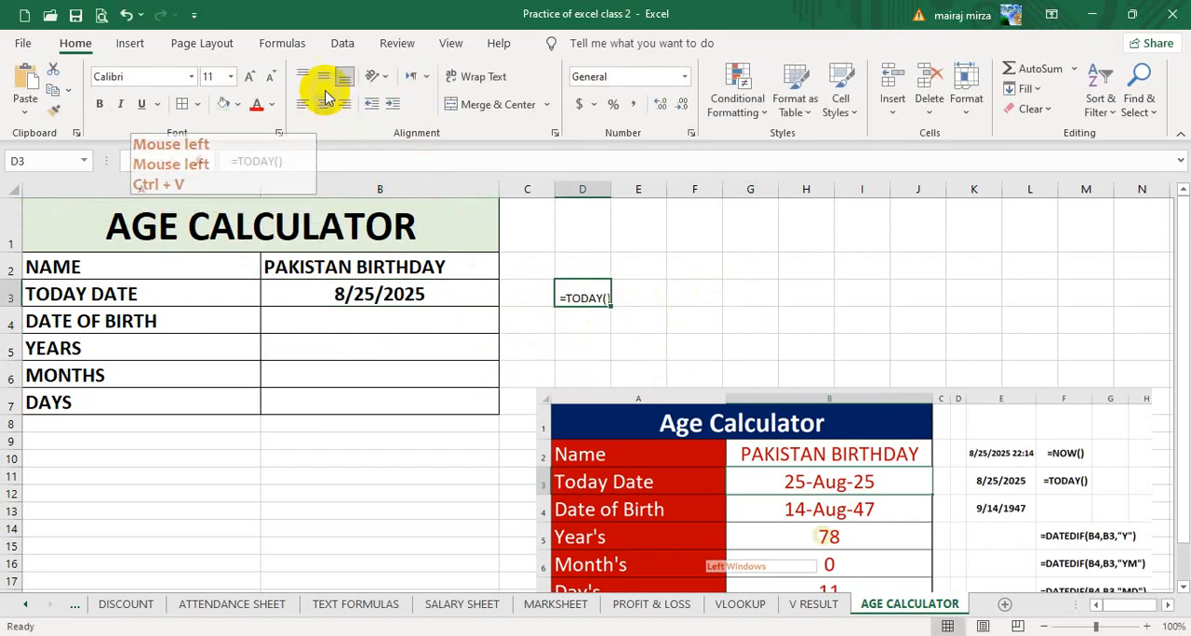
left_click(99, 103)
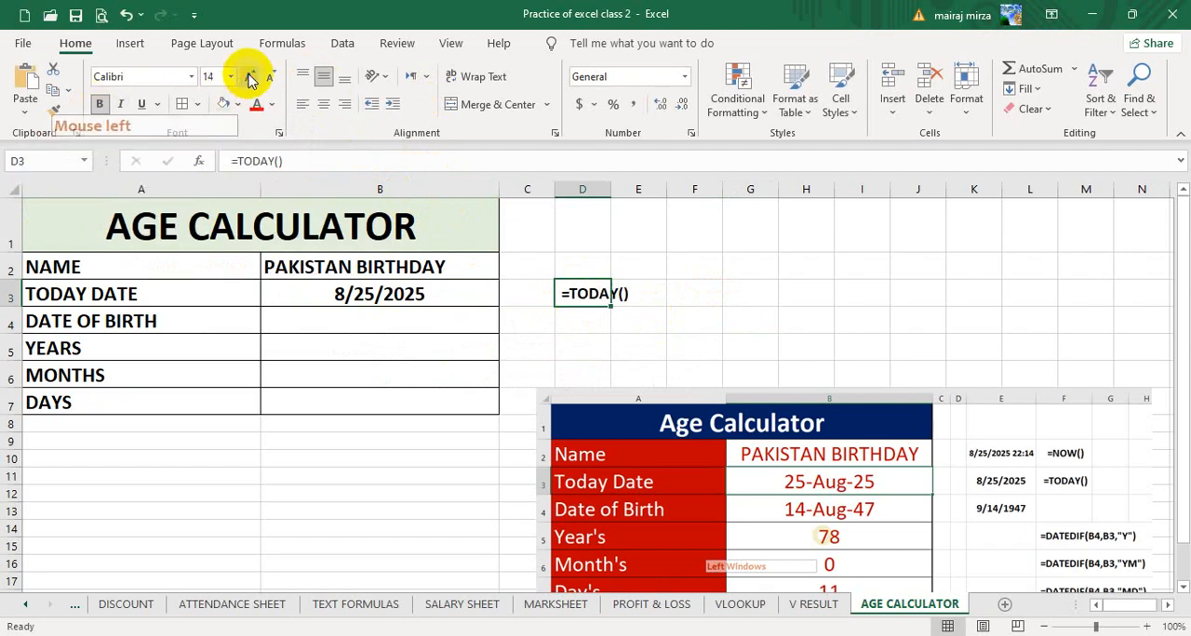
left_click(792, 296)
- Enter the date of birth from the reference picture in cell B4
left_click(382, 295)
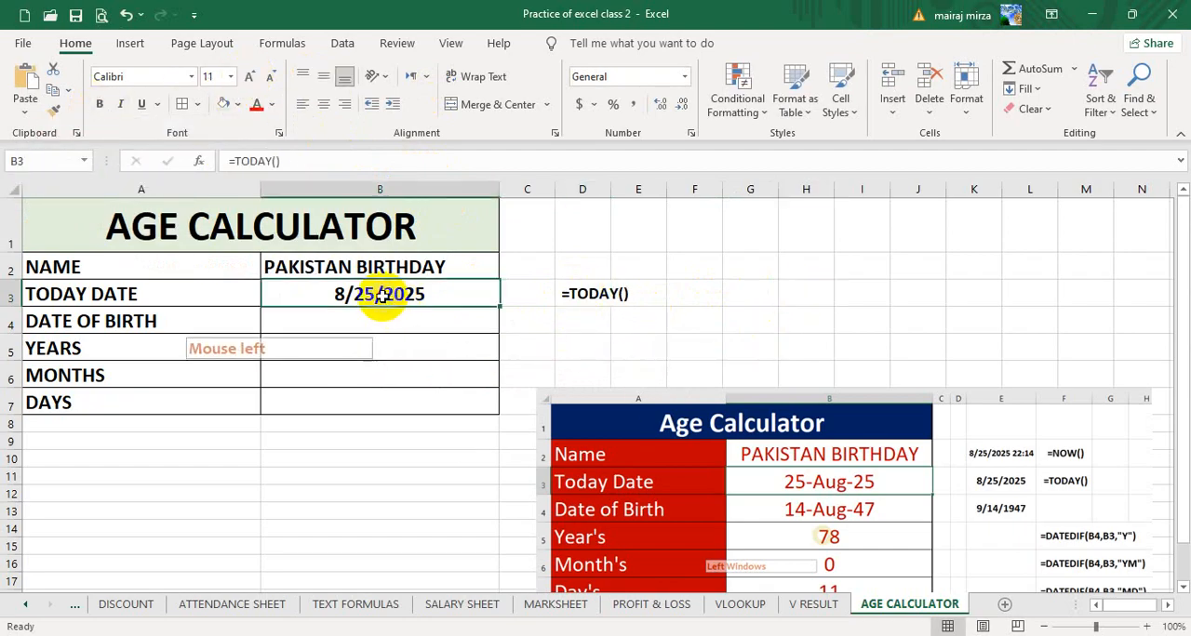
left_click(367, 320)
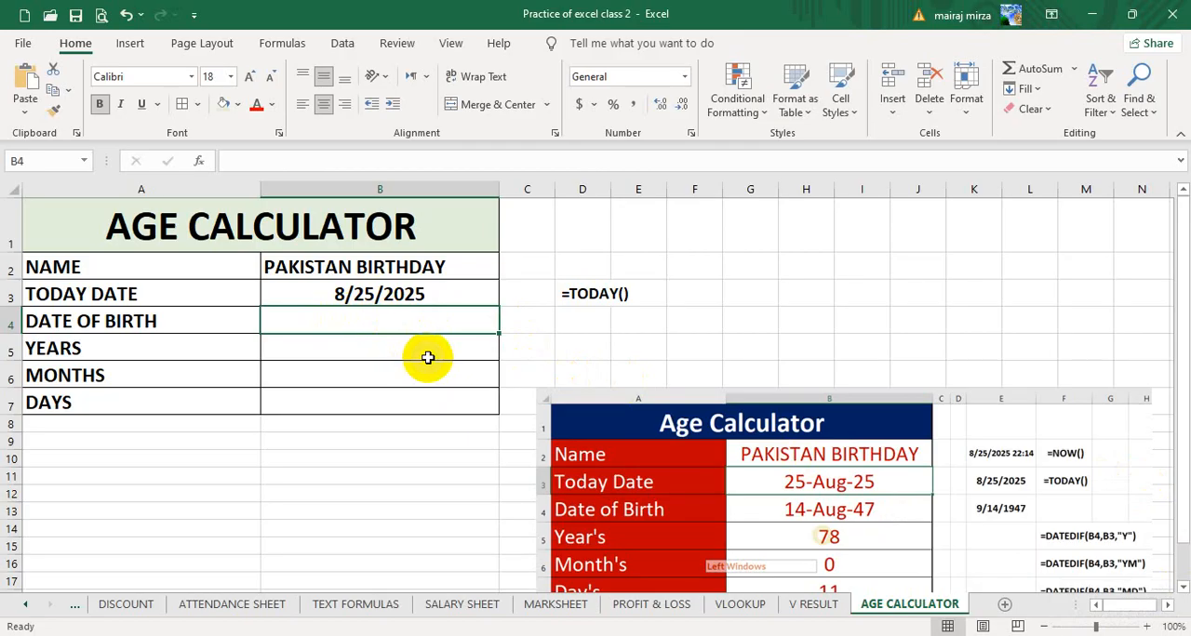
type("8/14/1947")
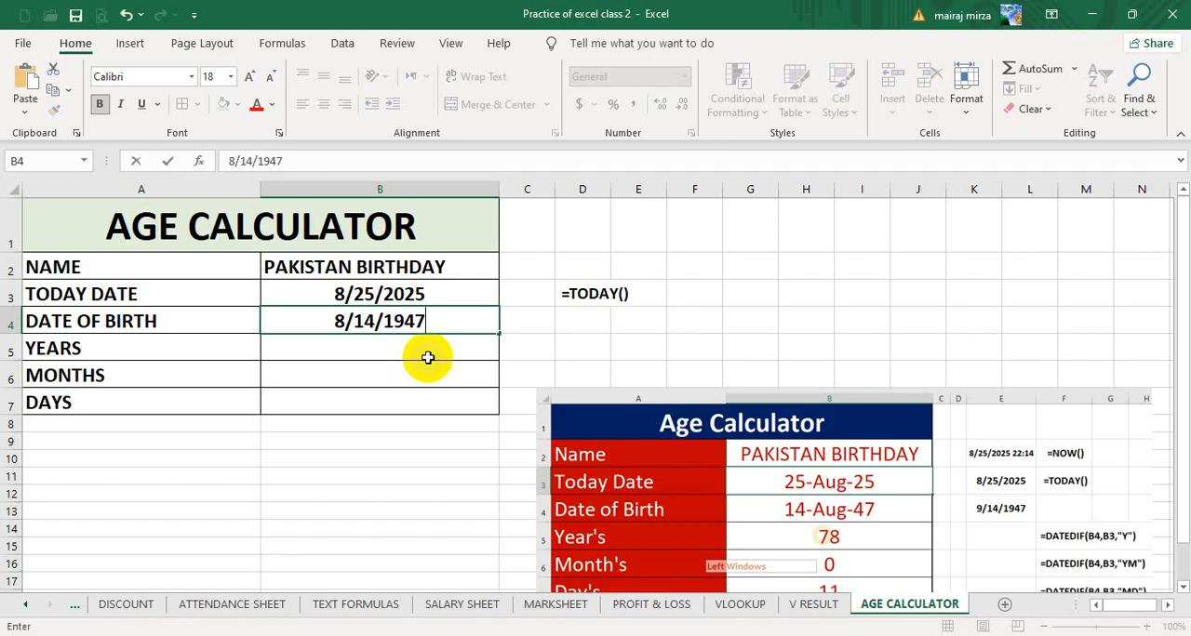
key("Return")
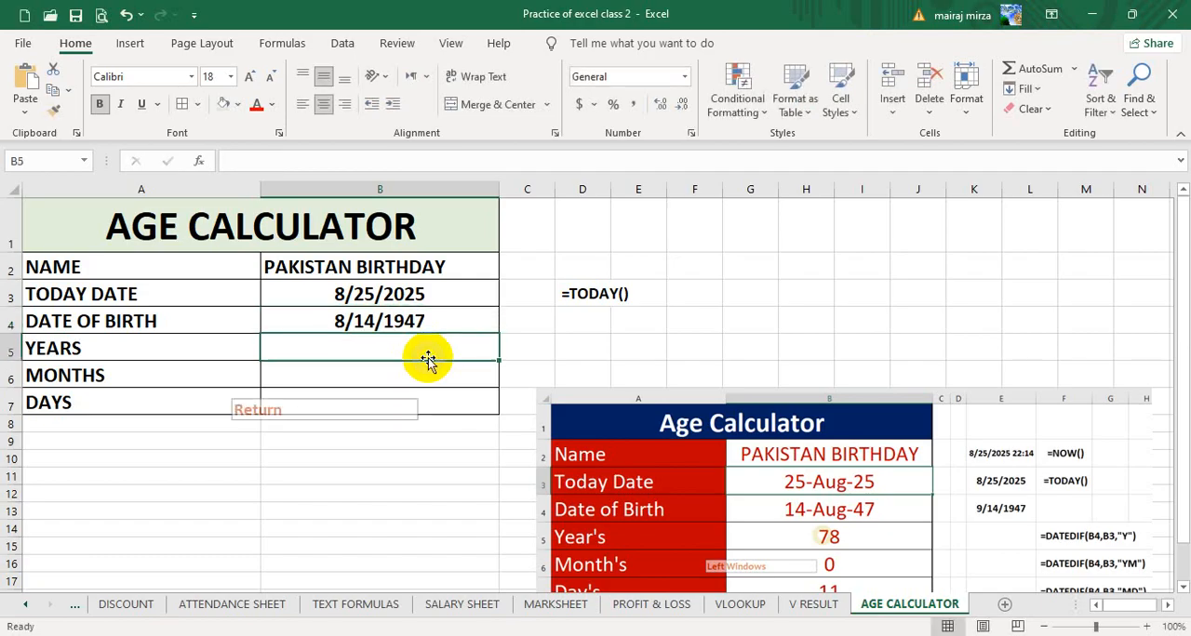
left_click(415, 325)
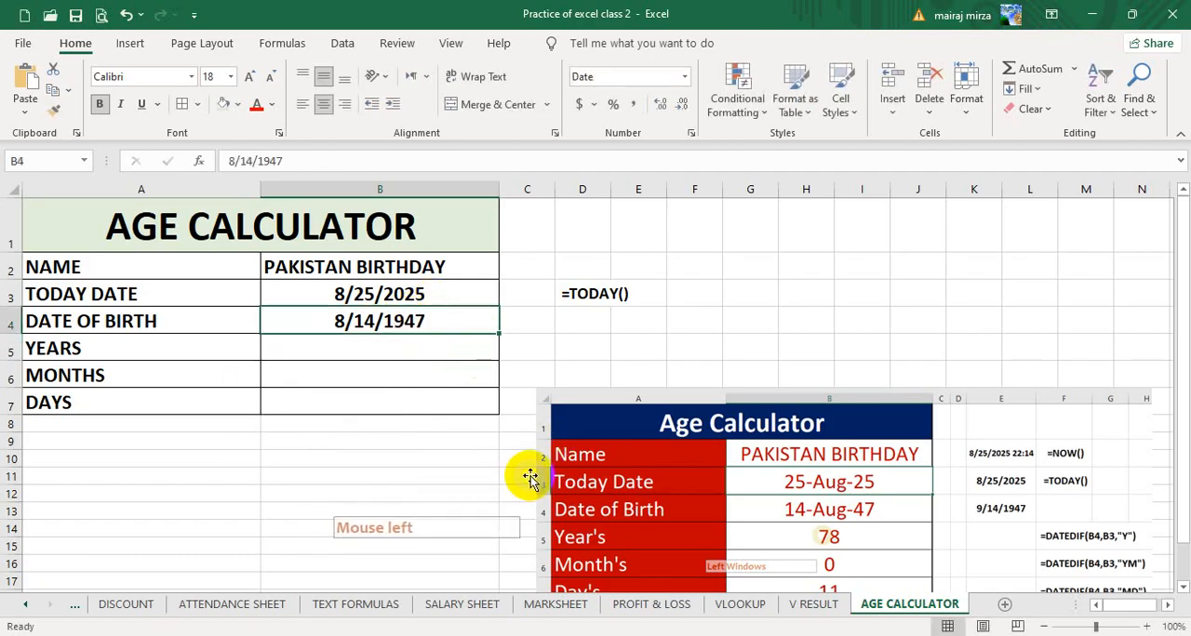
left_click(387, 294)
left_click(382, 349)
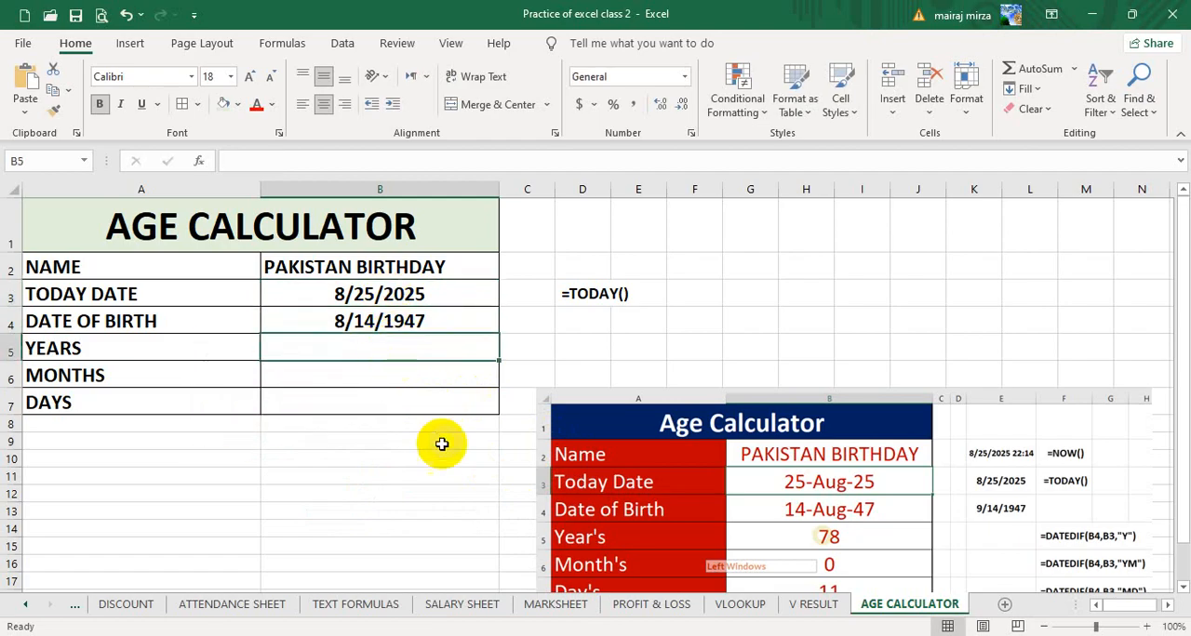
left_click(394, 396)
left_click(387, 402)
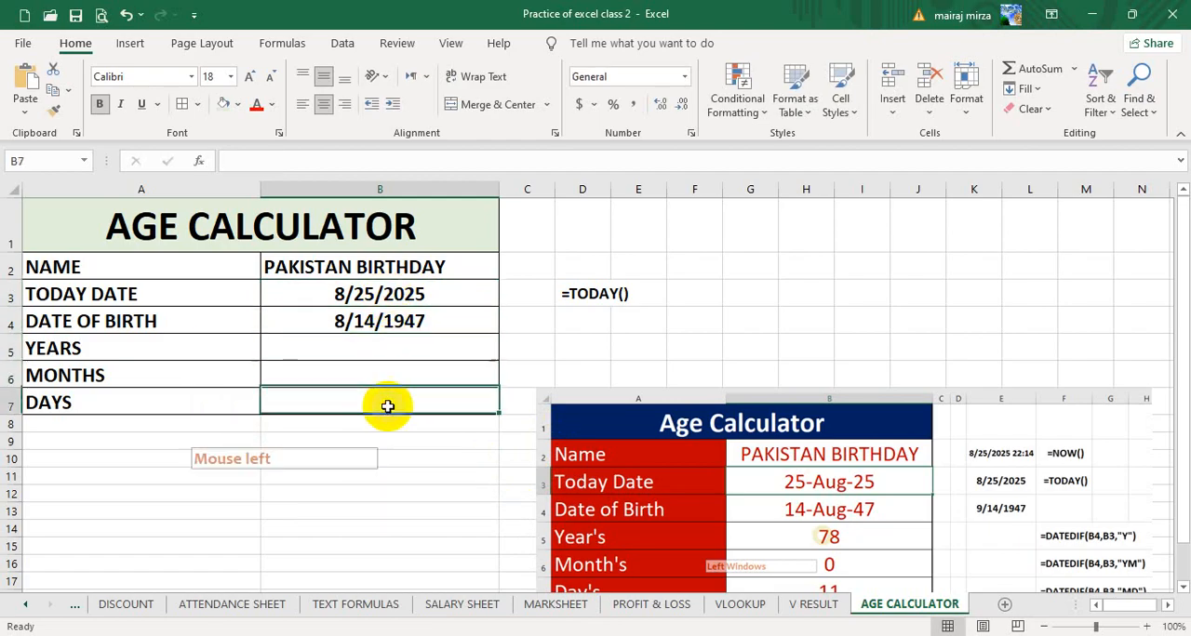
left_click(385, 349)
left_click(372, 349)
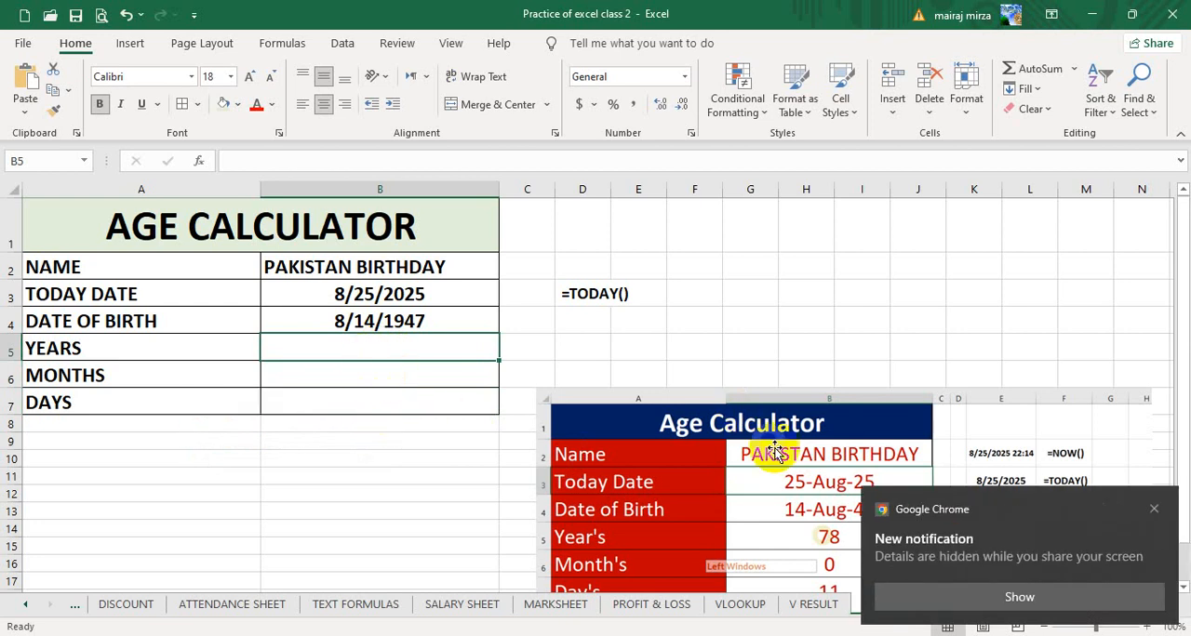
- Shrink the Age Calculator reference picture slightly and place it below the formula notes, dismissing the browser notification
left_click_drag(775, 465, 756, 326)
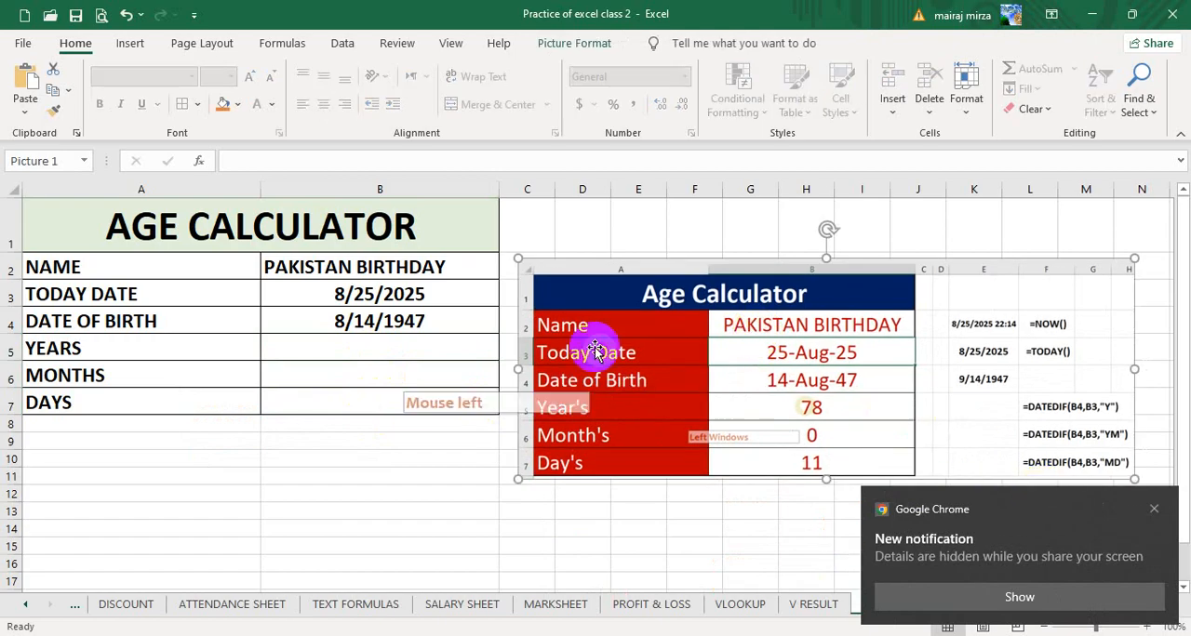
left_click_drag(519, 258, 582, 273)
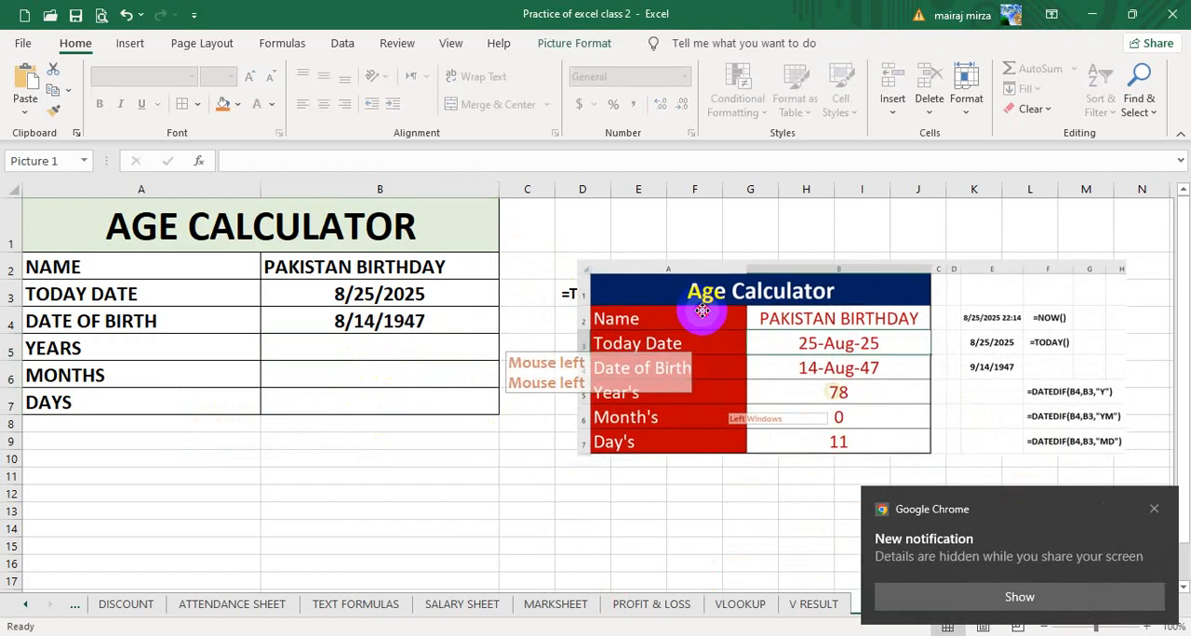
left_click_drag(697, 306, 615, 333)
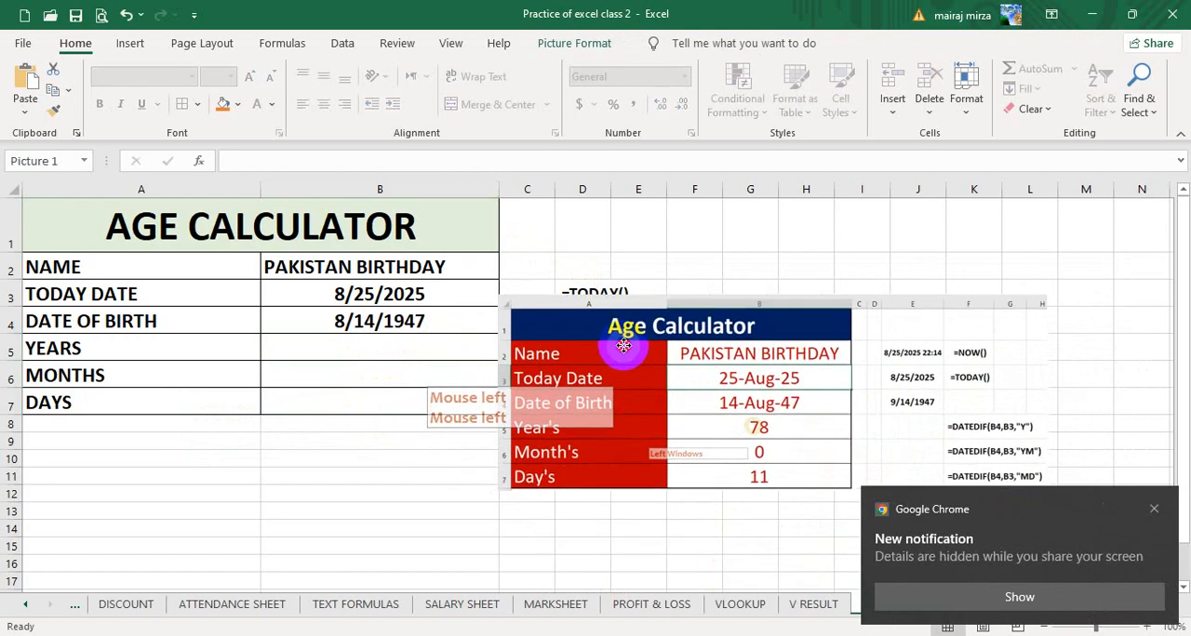
left_click(1153, 512)
left_click_drag(774, 423, 891, 508)
- Enter the formula =DATEDIF(B4,B3,"Y") in cell B5 to calculate the years
left_click(375, 349)
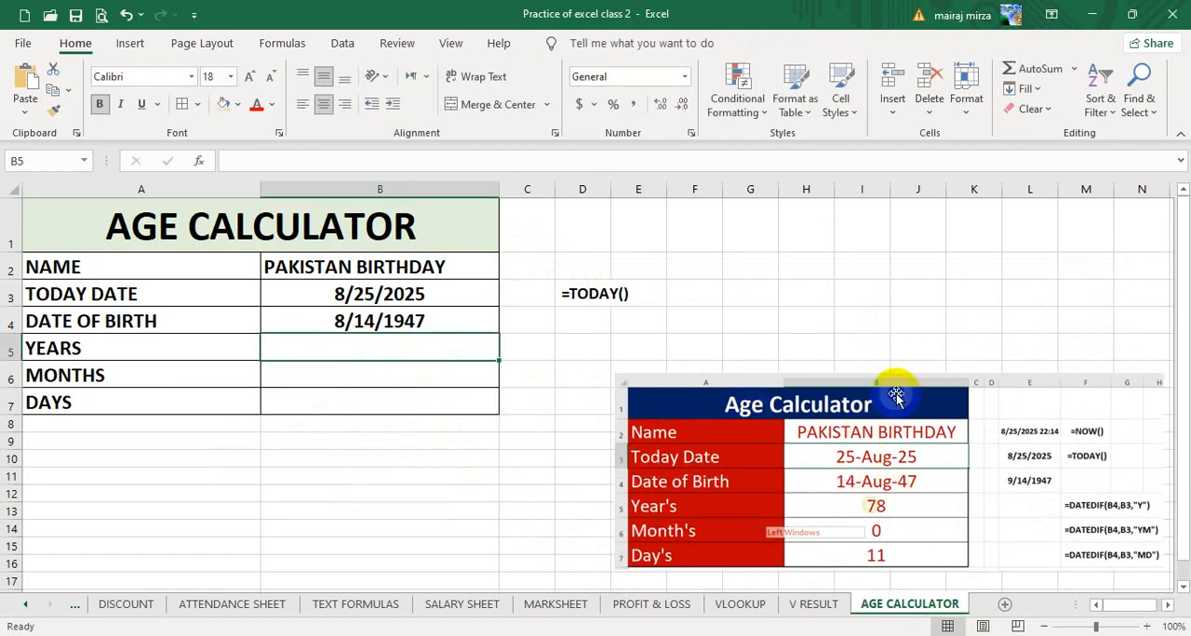
type("=DAT")
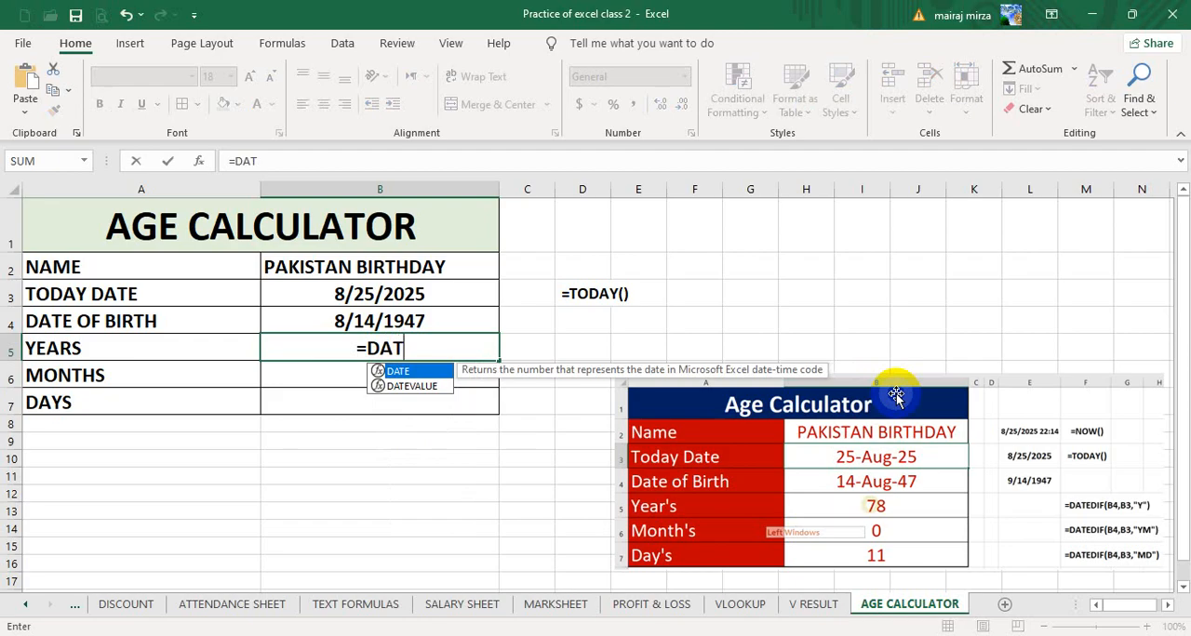
type("EDIF(")
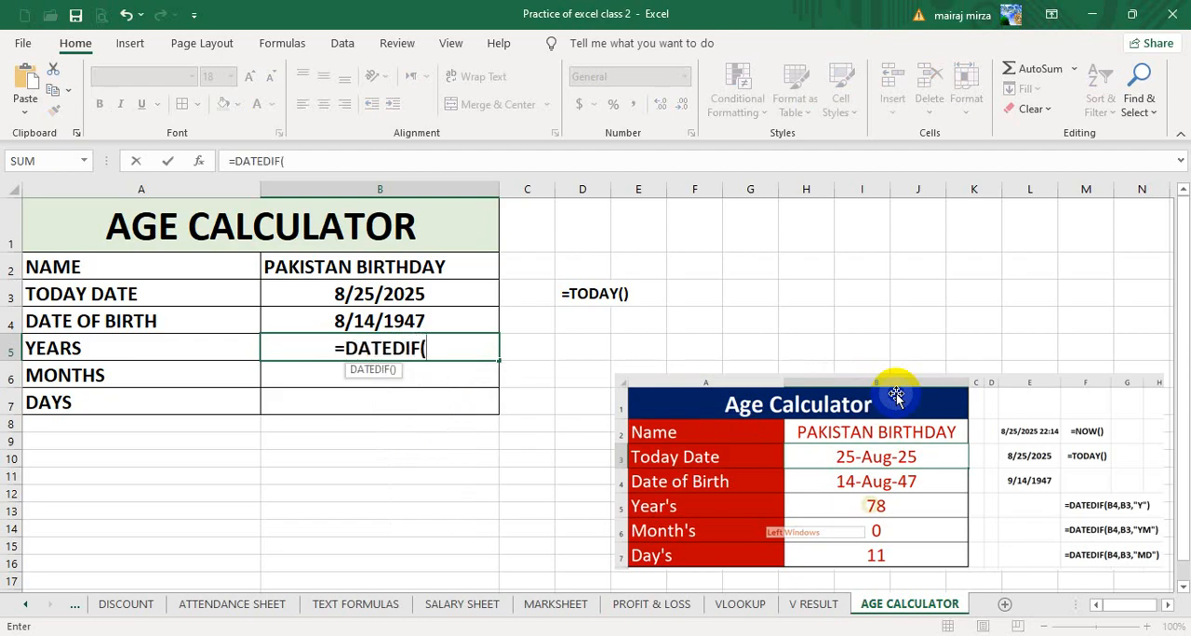
key("Up")
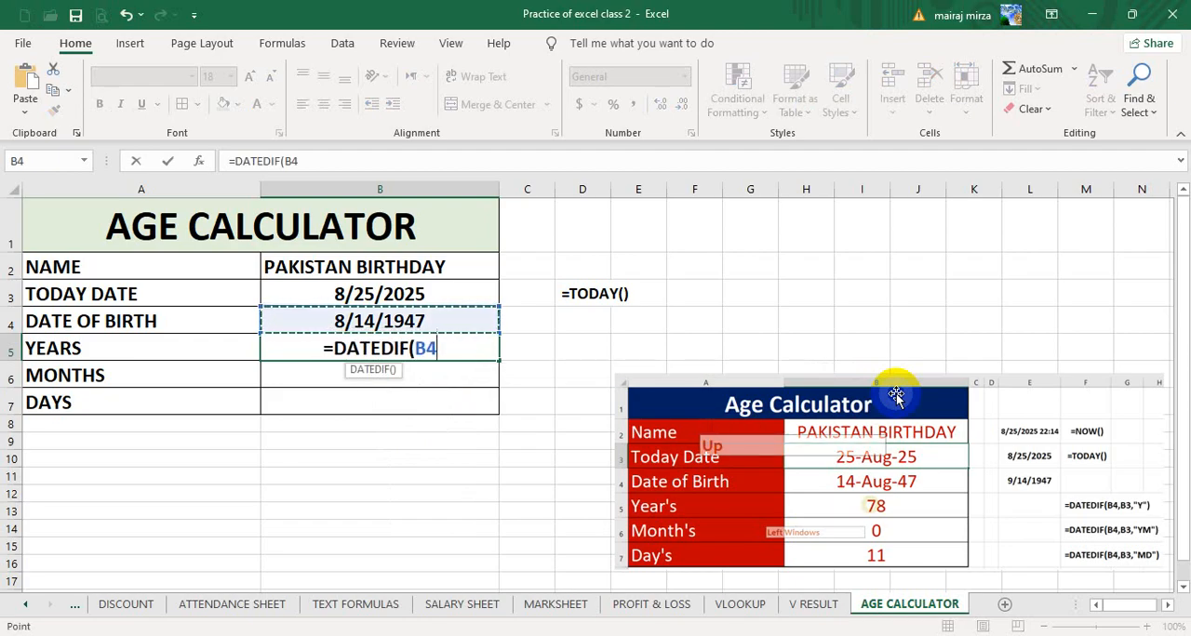
type(",")
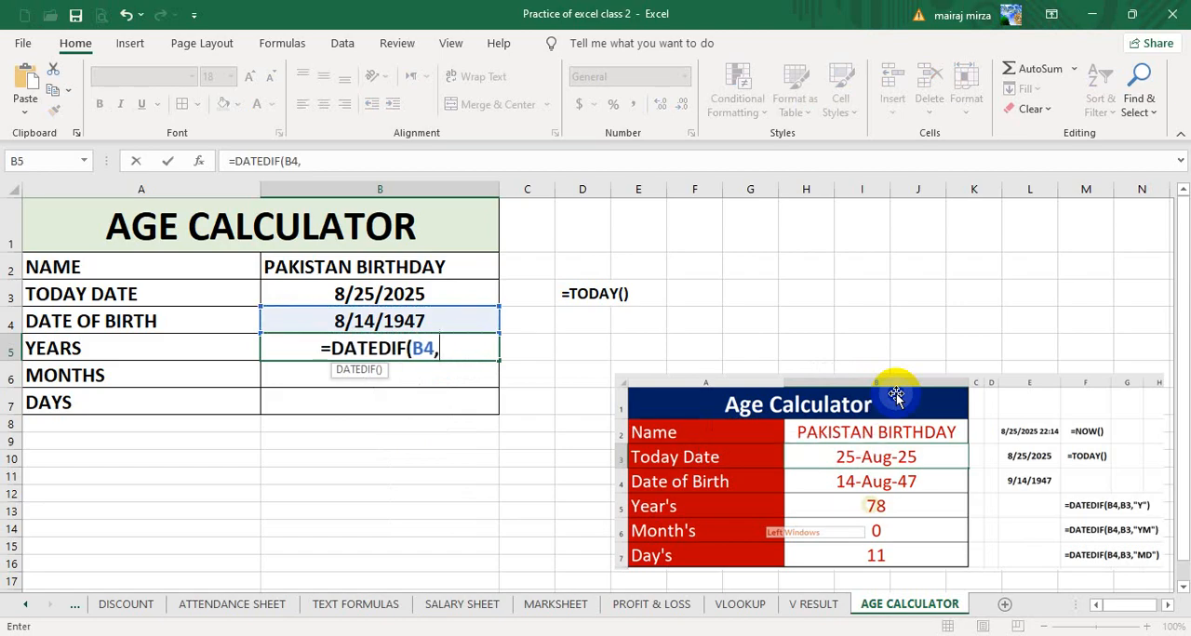
key("Up")
key("Up")
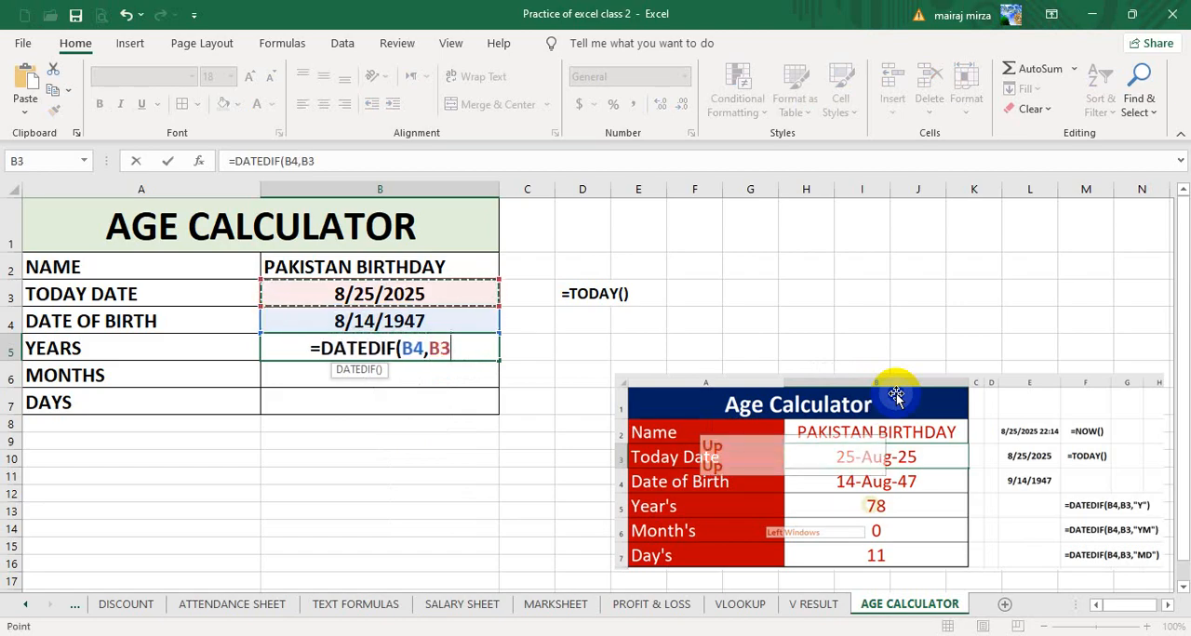
type(",\"")
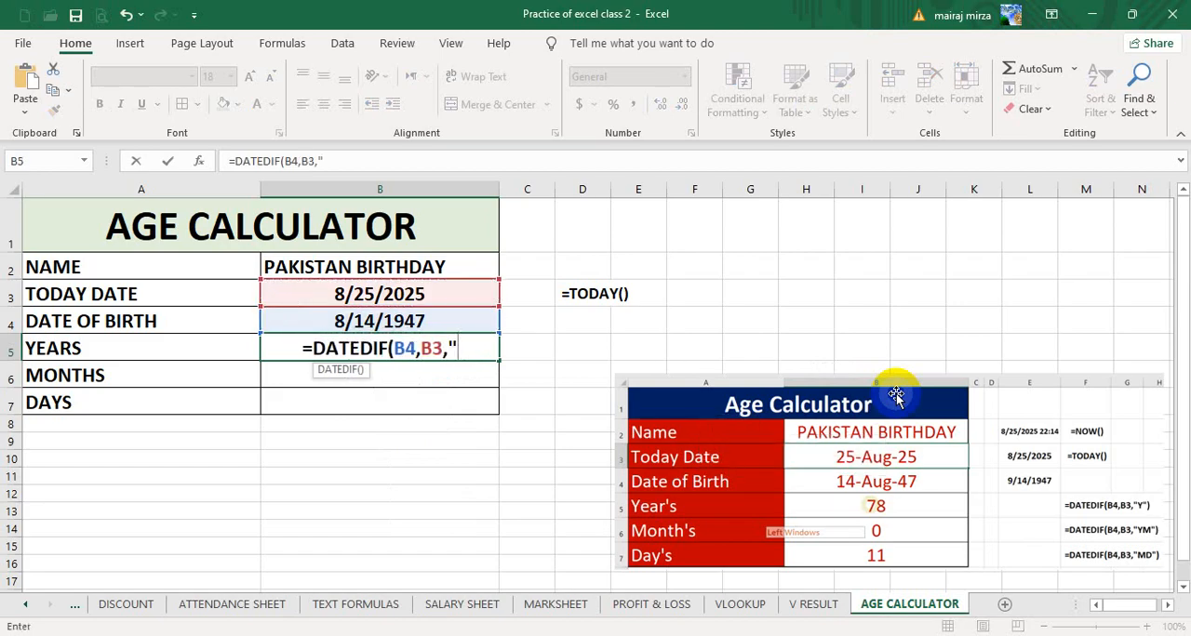
type("Y")
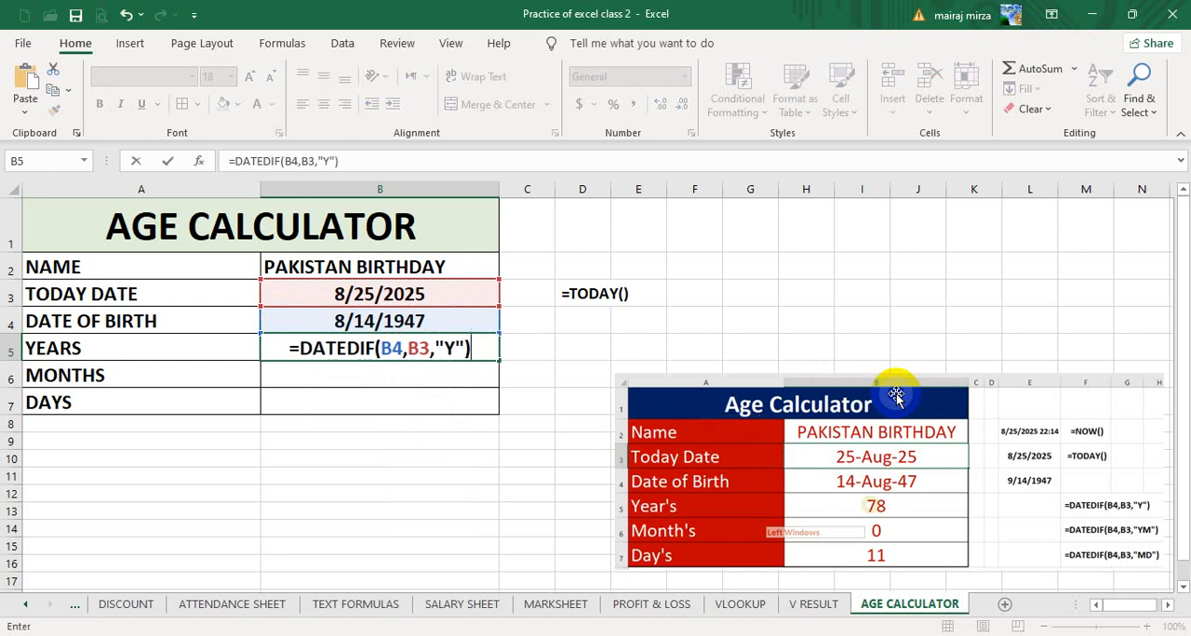
key("Return")
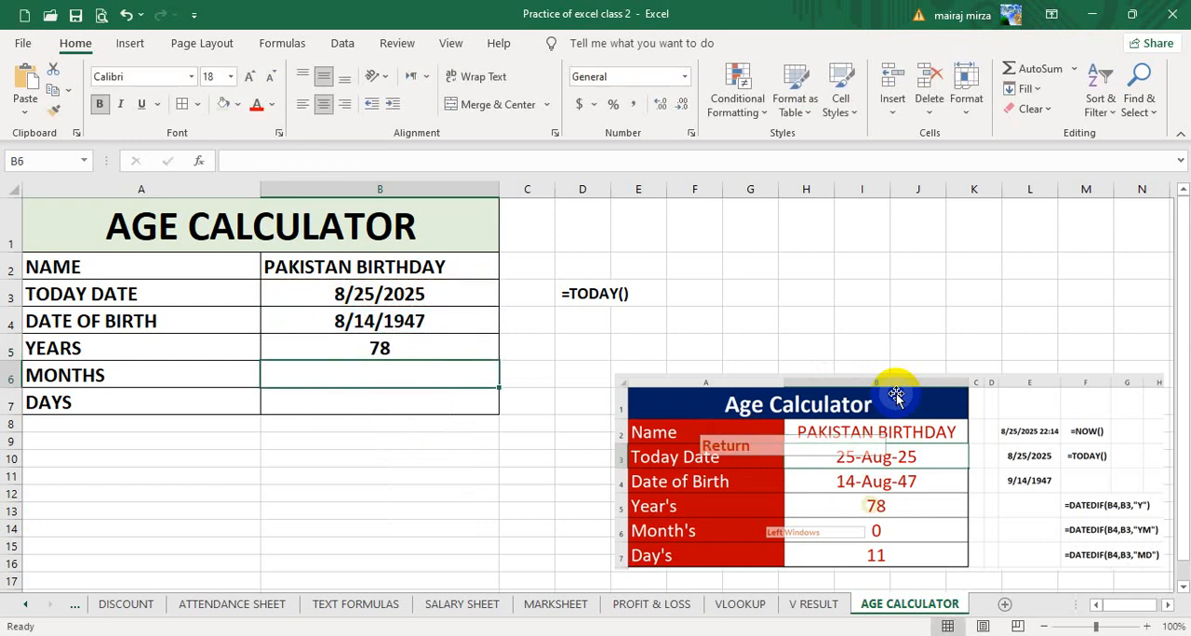
- Copy the formula text =DATEDIF(B4,B3,"Y") from B5 and put it in D5 as a plain-text note preceded by a space
left_click(382, 347)
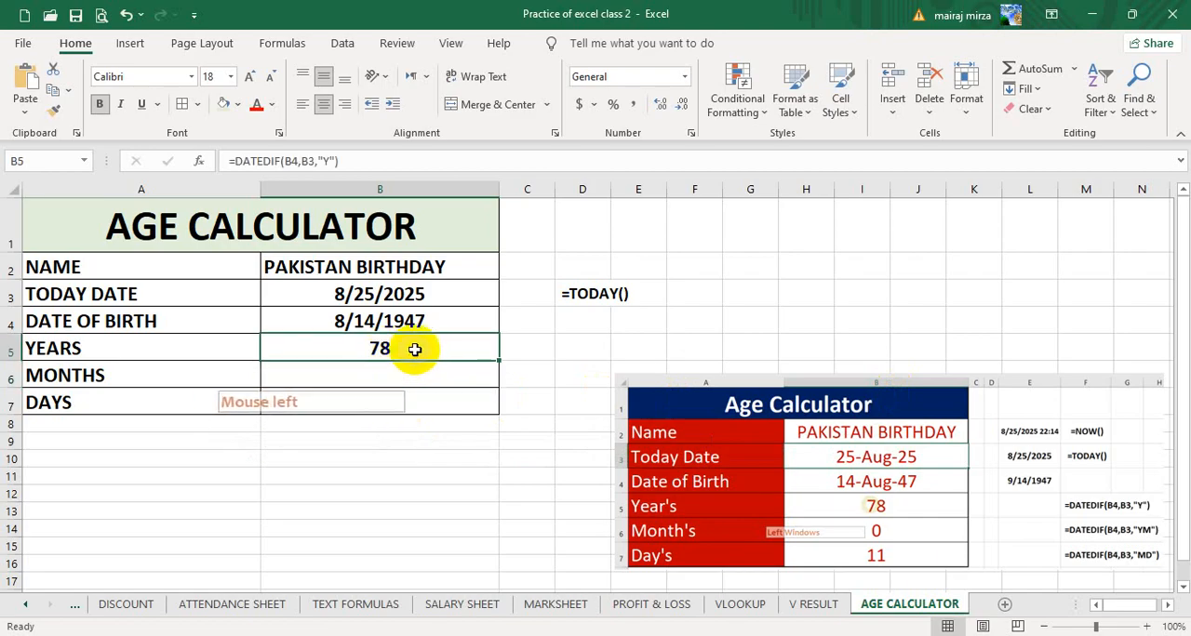
left_click_drag(353, 160, 216, 158)
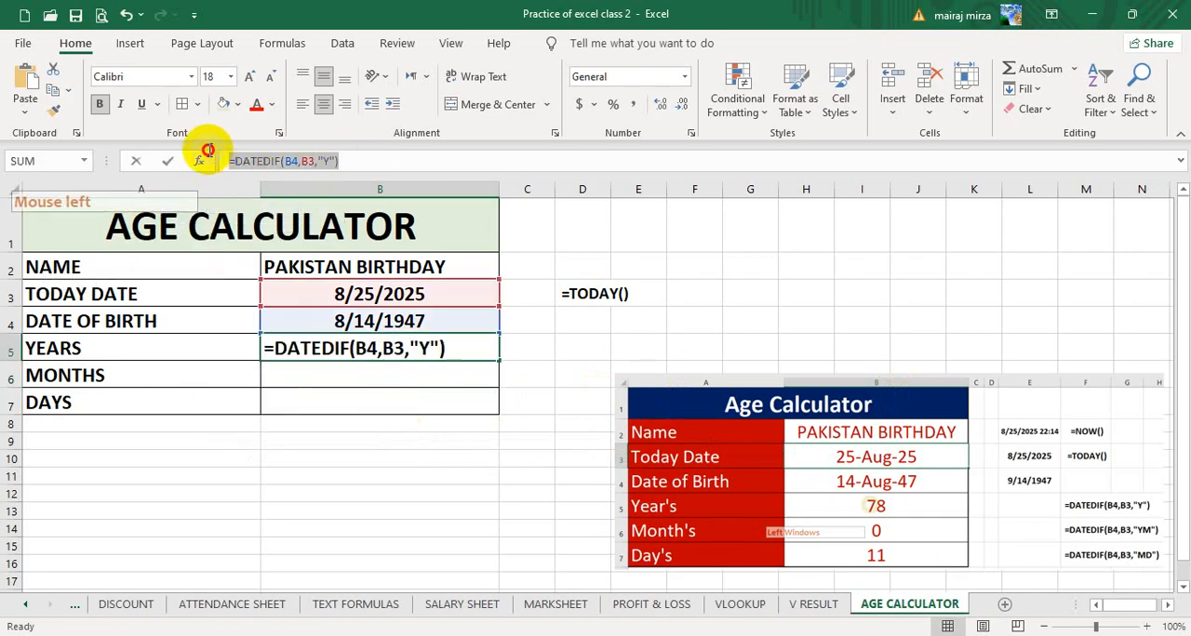
key("ctrl+c")
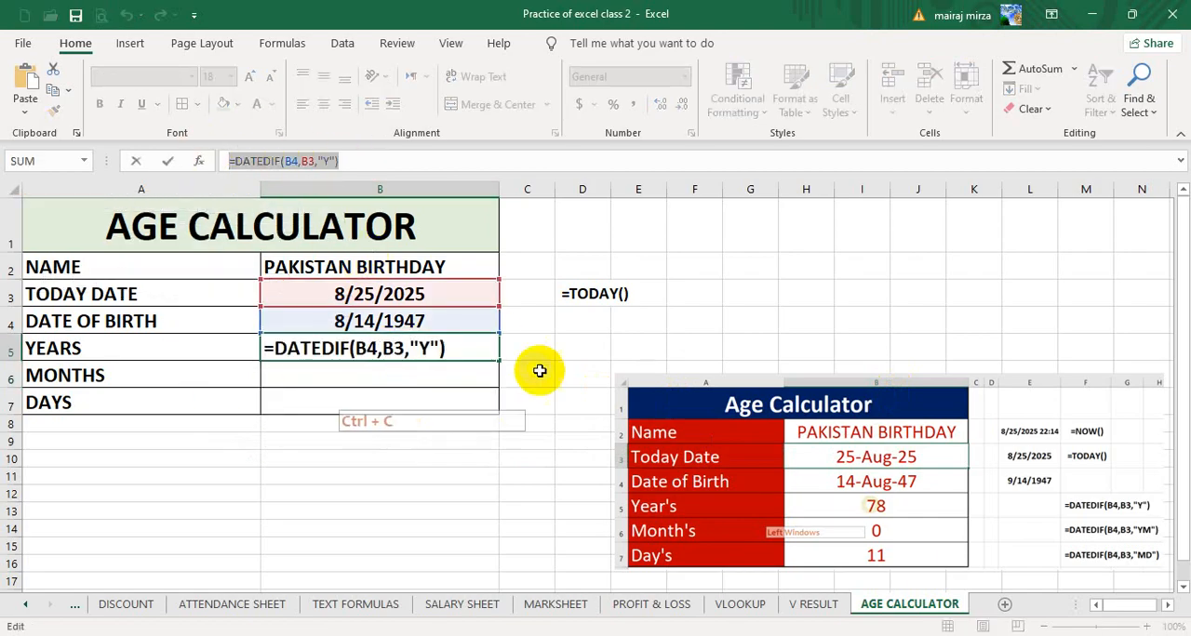
left_click(581, 349)
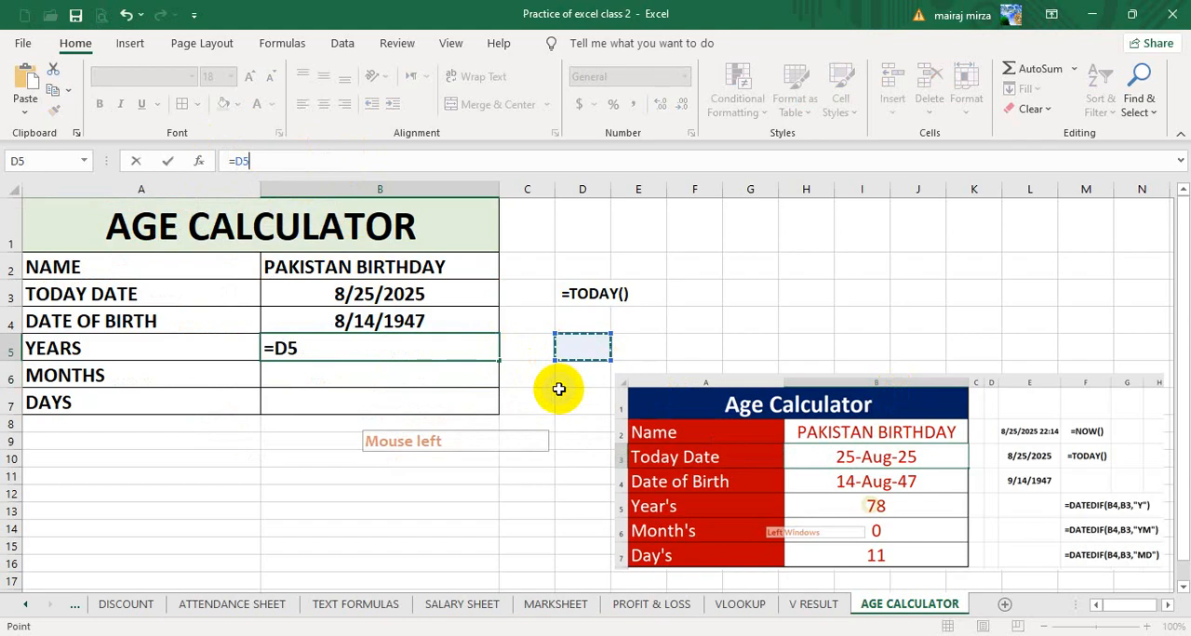
key("Escape")
double_click(579, 352)
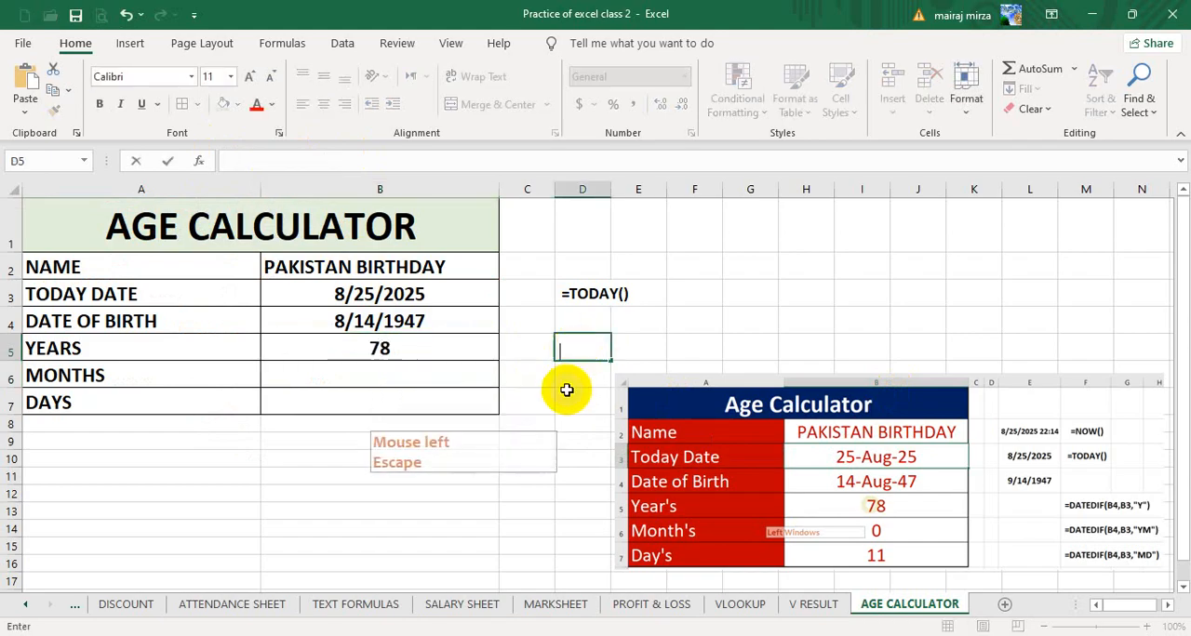
key("ctrl+v")
left_click(705, 329)
- Copy the formatting of D3 onto the note in D5 and move the reference picture further down, clear of the notes
left_click(588, 292)
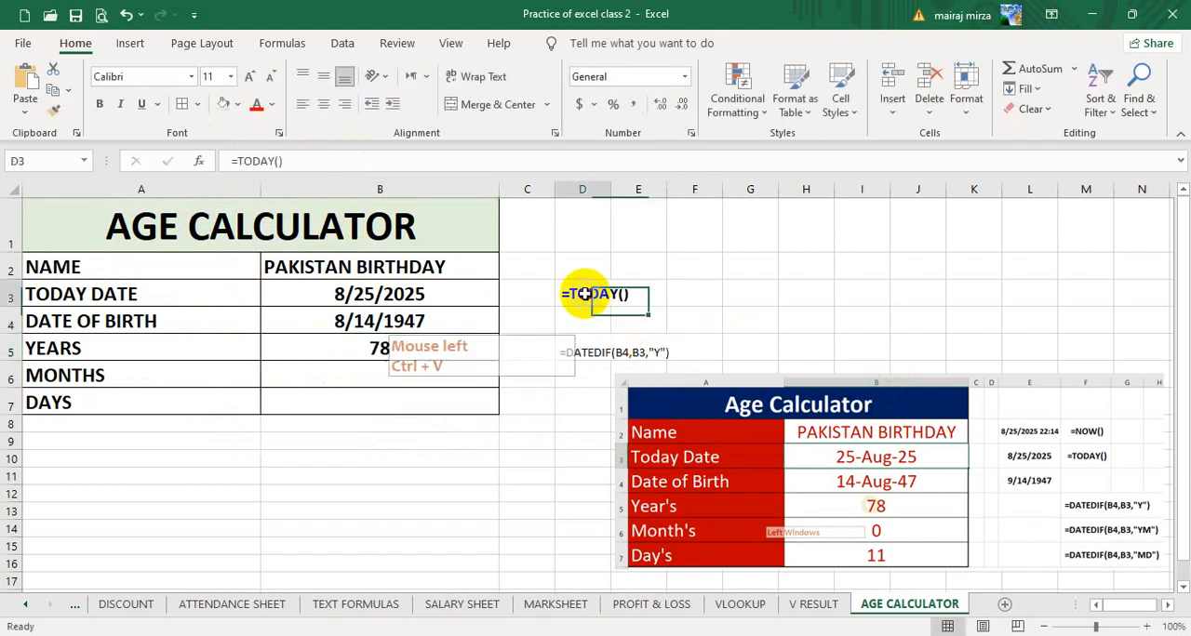
left_click(53, 109)
left_click(581, 348)
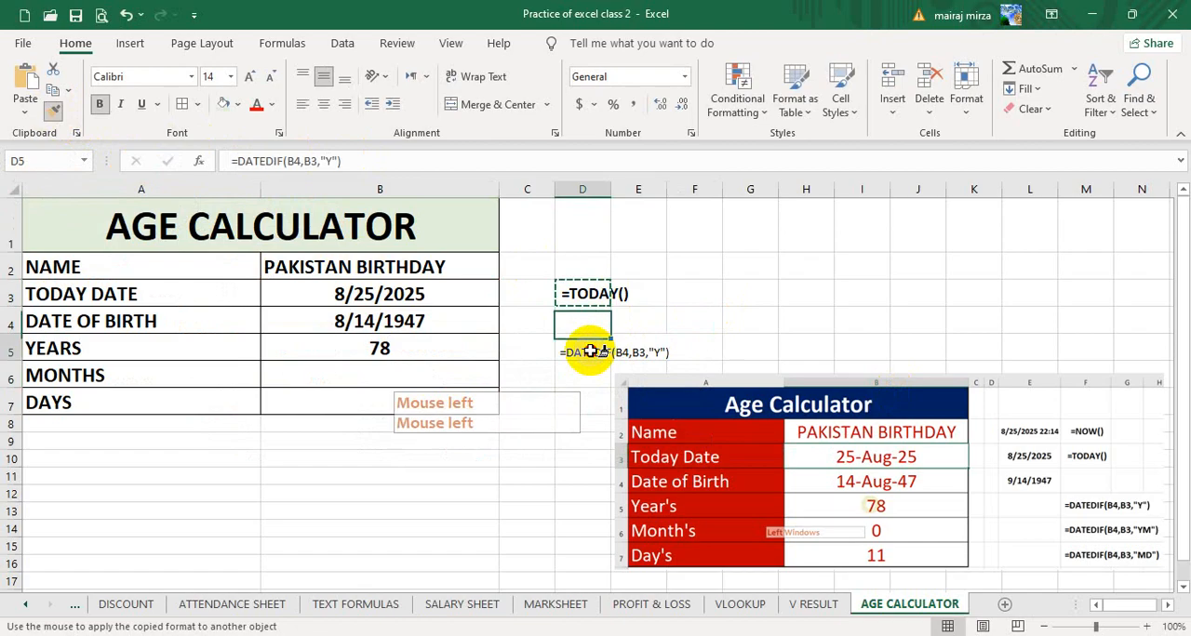
left_click(809, 326)
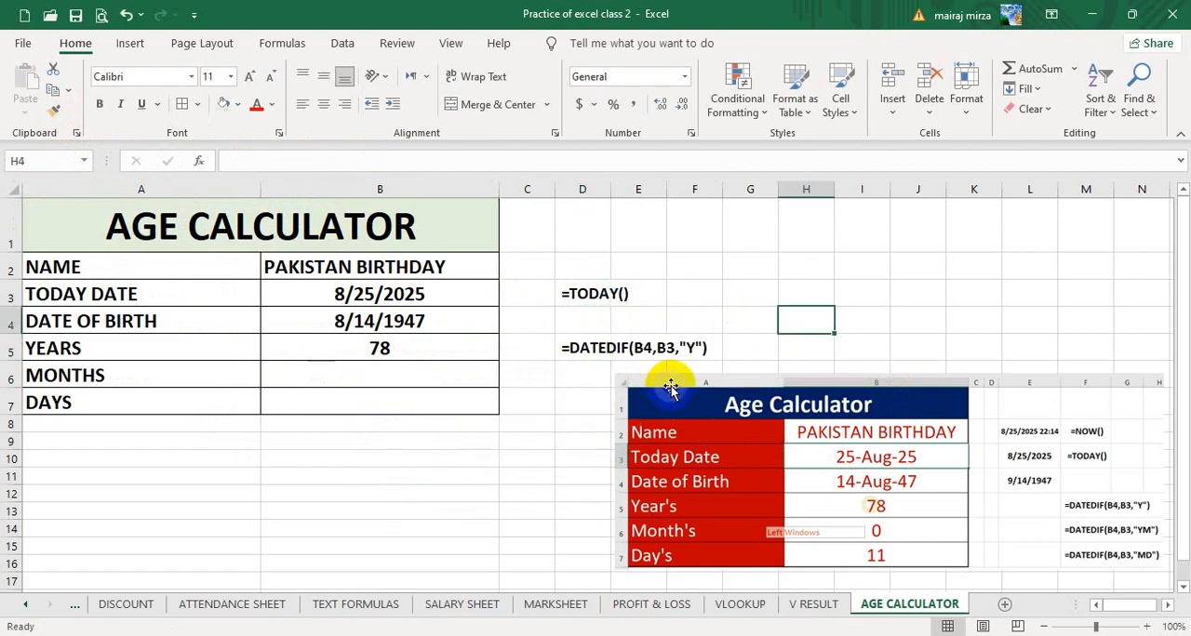
left_click_drag(652, 402, 580, 478)
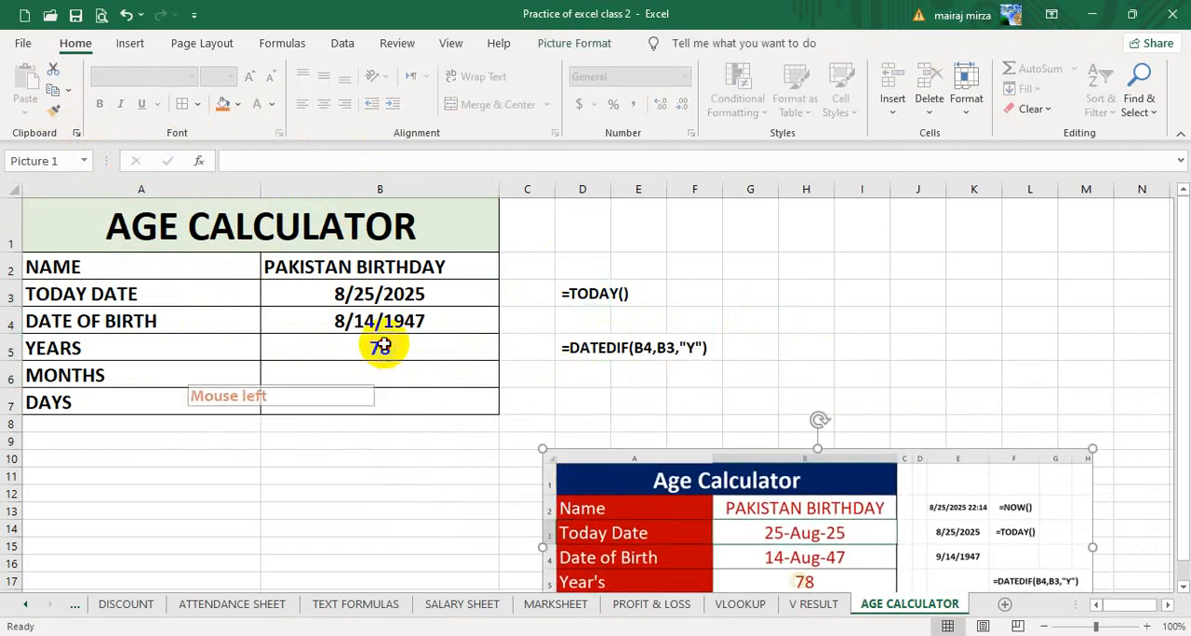
left_click(379, 348)
left_click(356, 320)
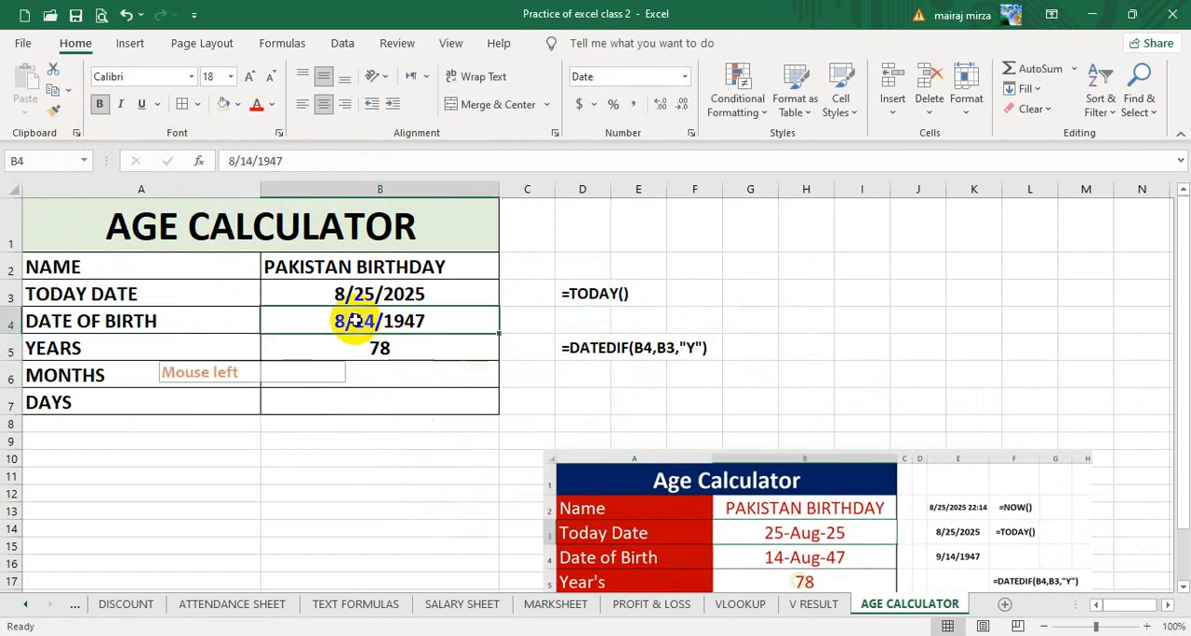
left_click(366, 290)
left_click(384, 350)
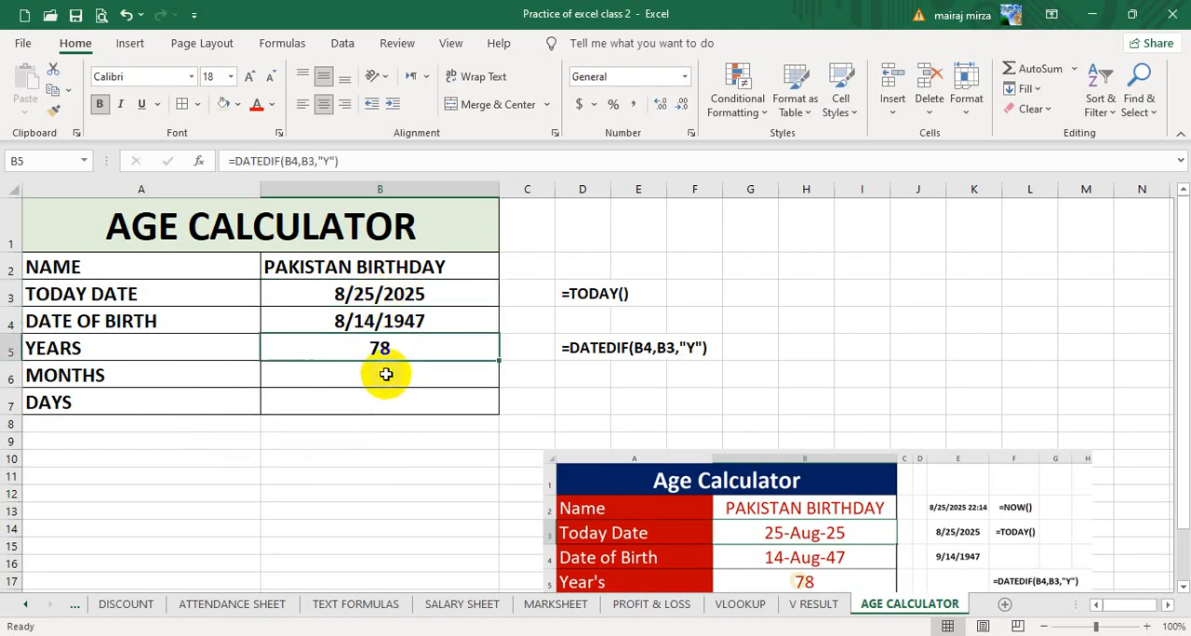
- Enter the formula =DATEDIF(B4,B3,"YM") in cell B6 to calculate the remaining months
left_click(386, 373)
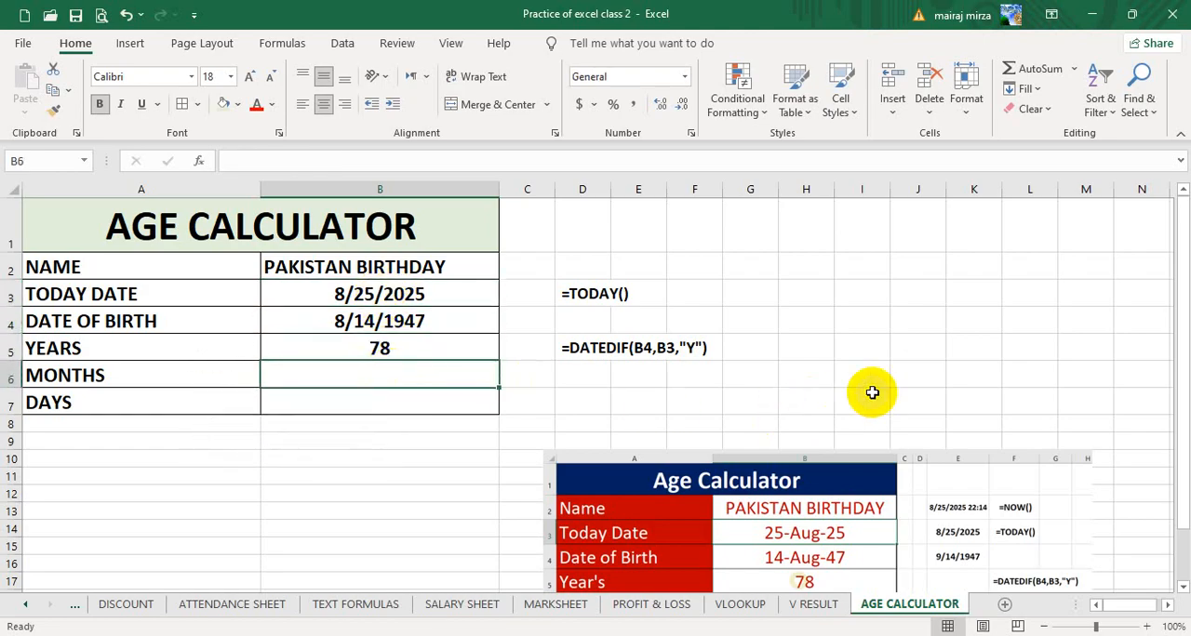
type("=")
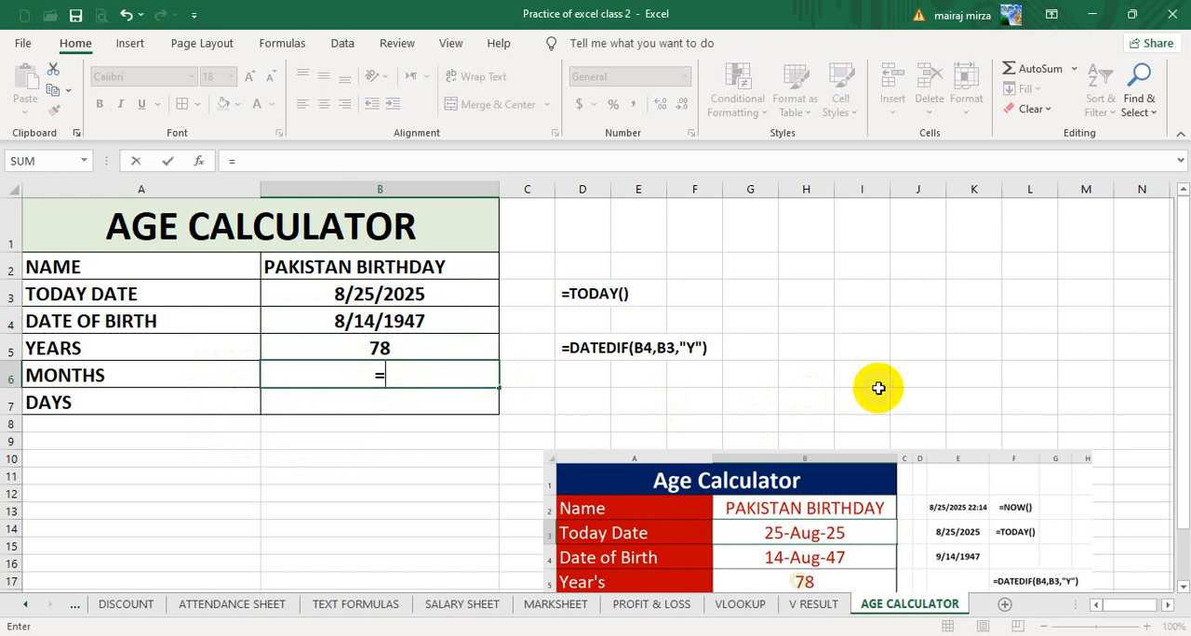
type("DATEDI")
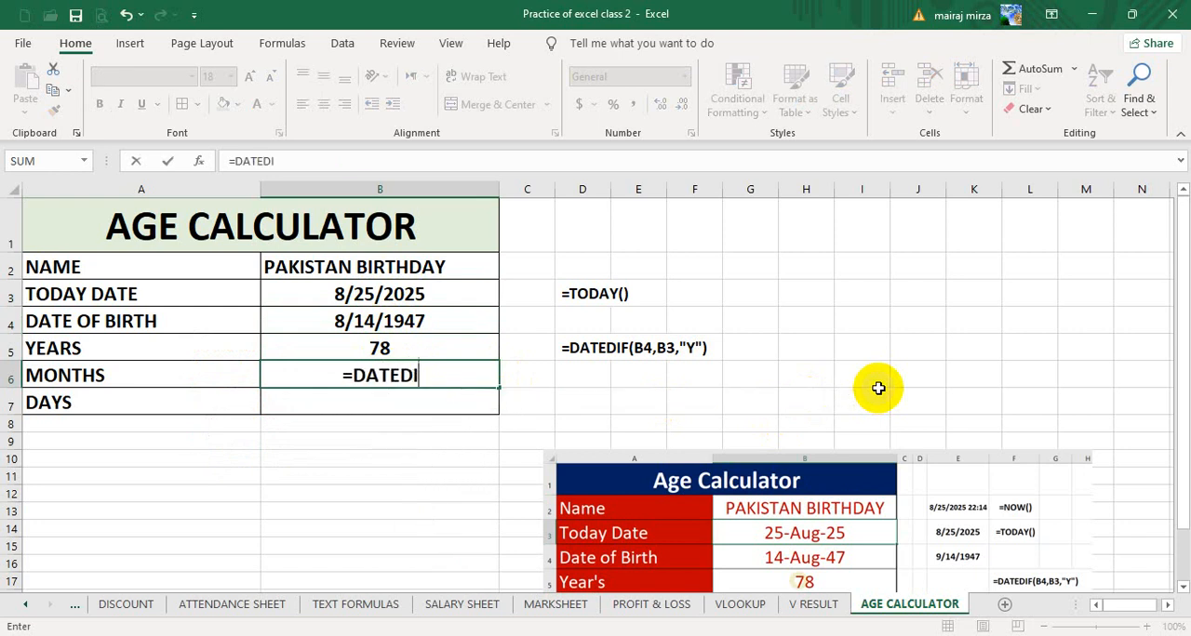
type("F(")
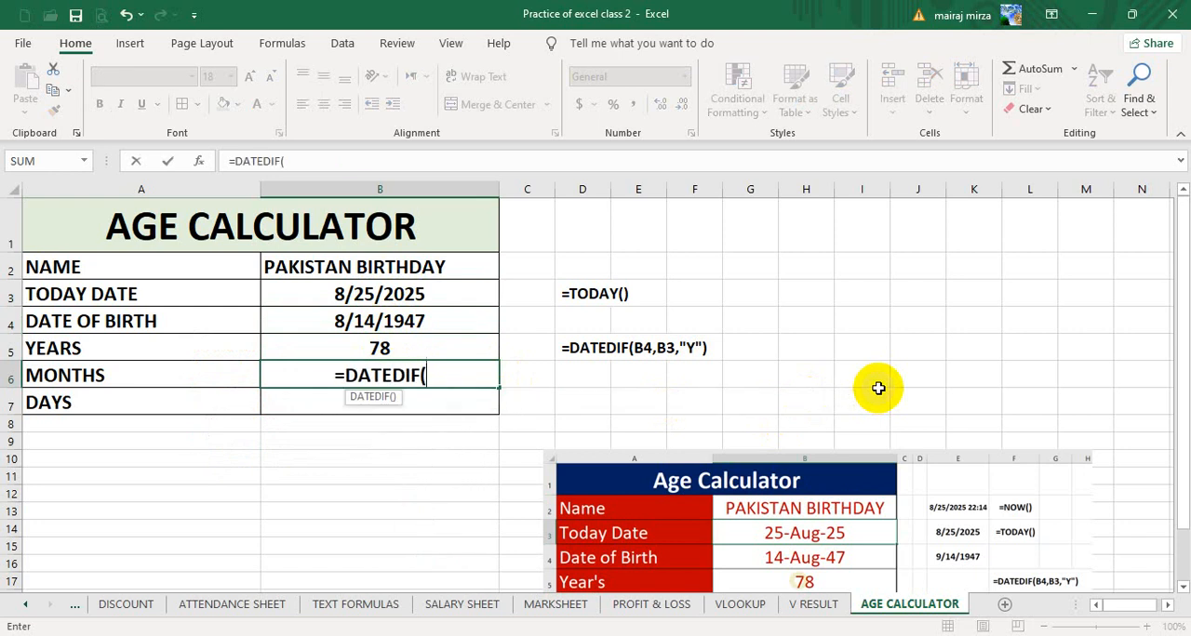
key("Up")
key("Up")
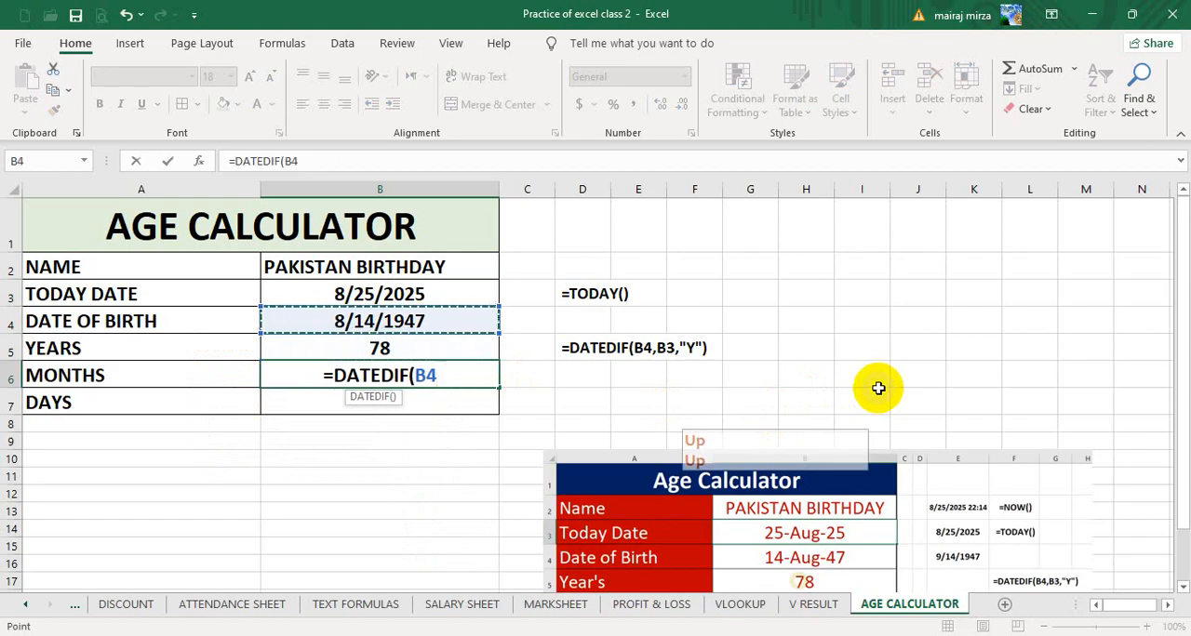
type(",")
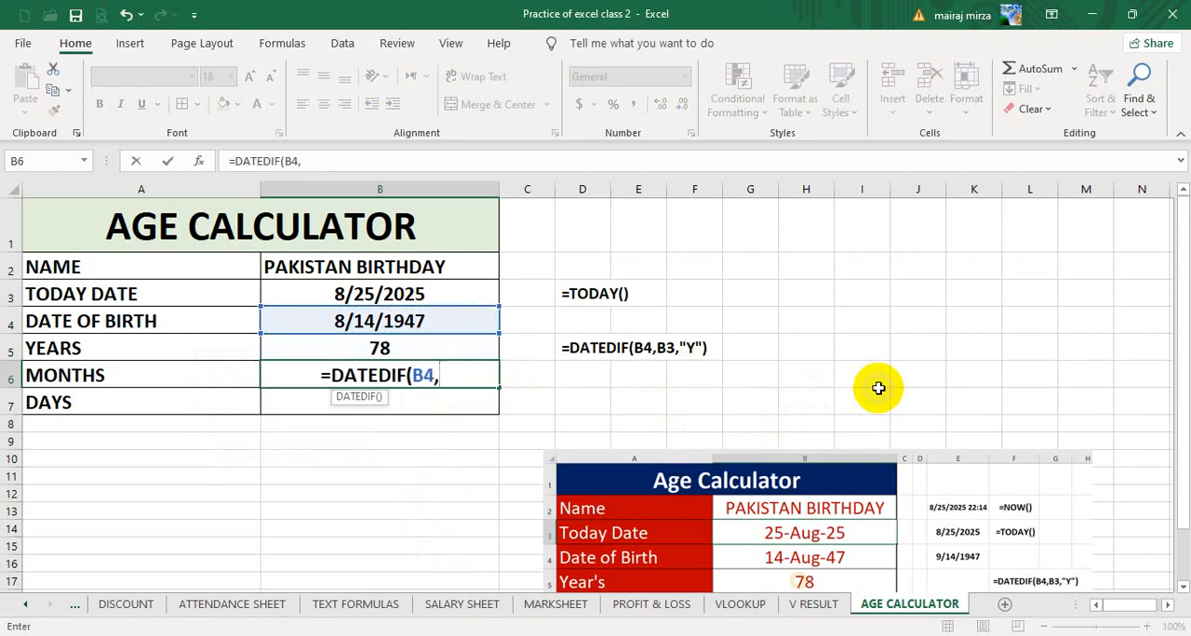
key("Up")
key("Up")
key("Up")
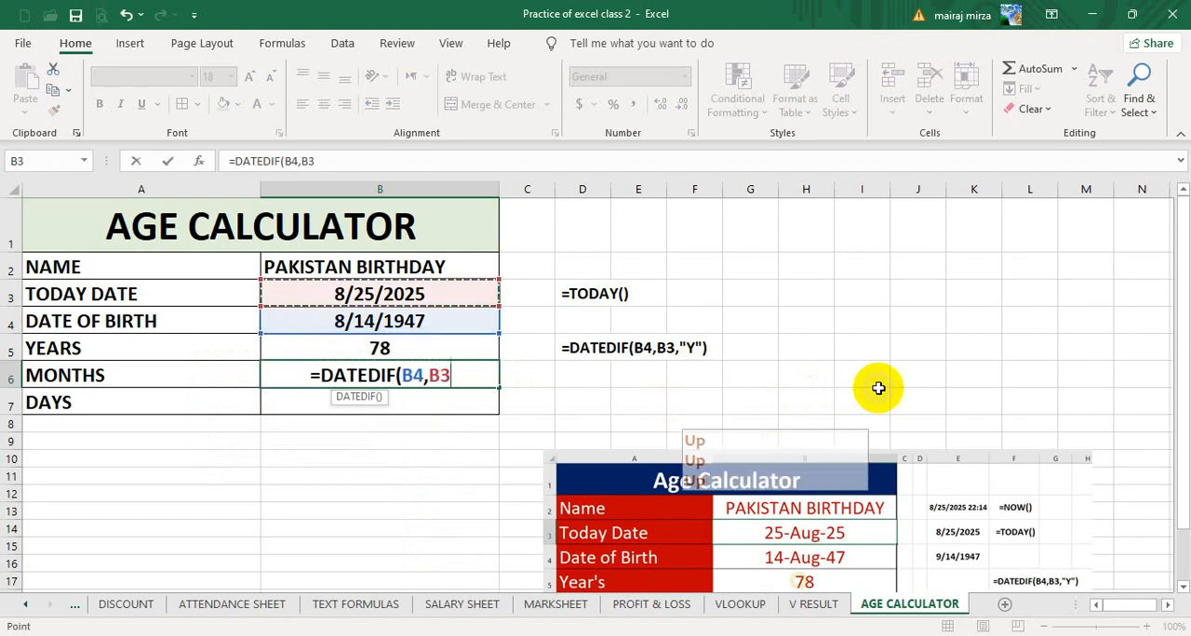
type(",")
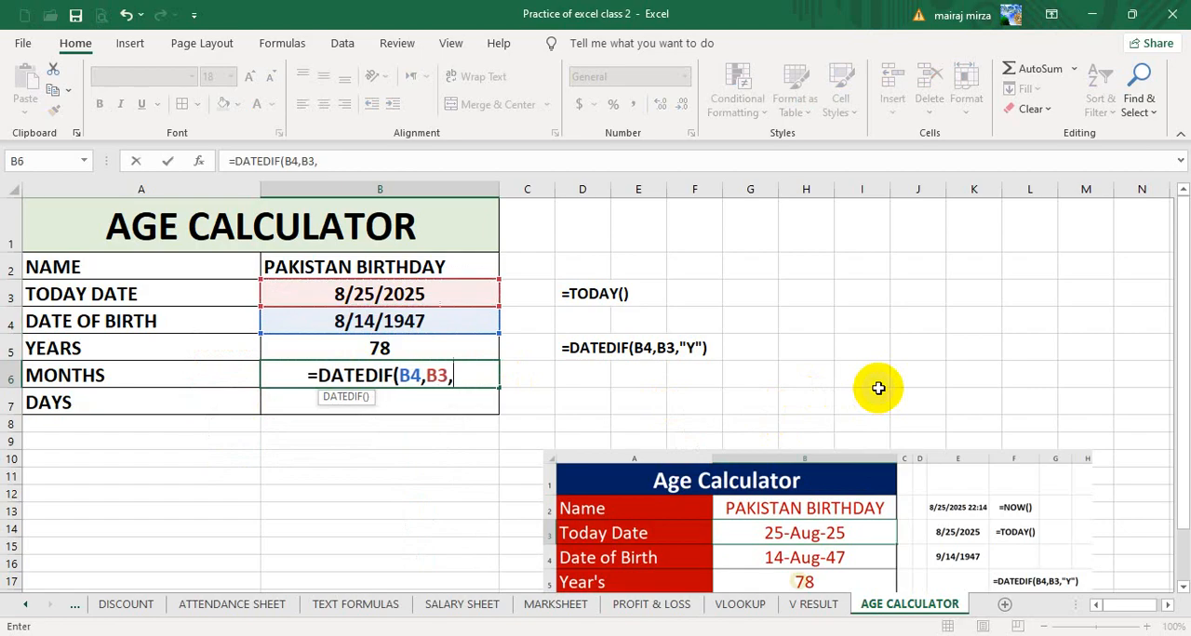
type("\"Y")
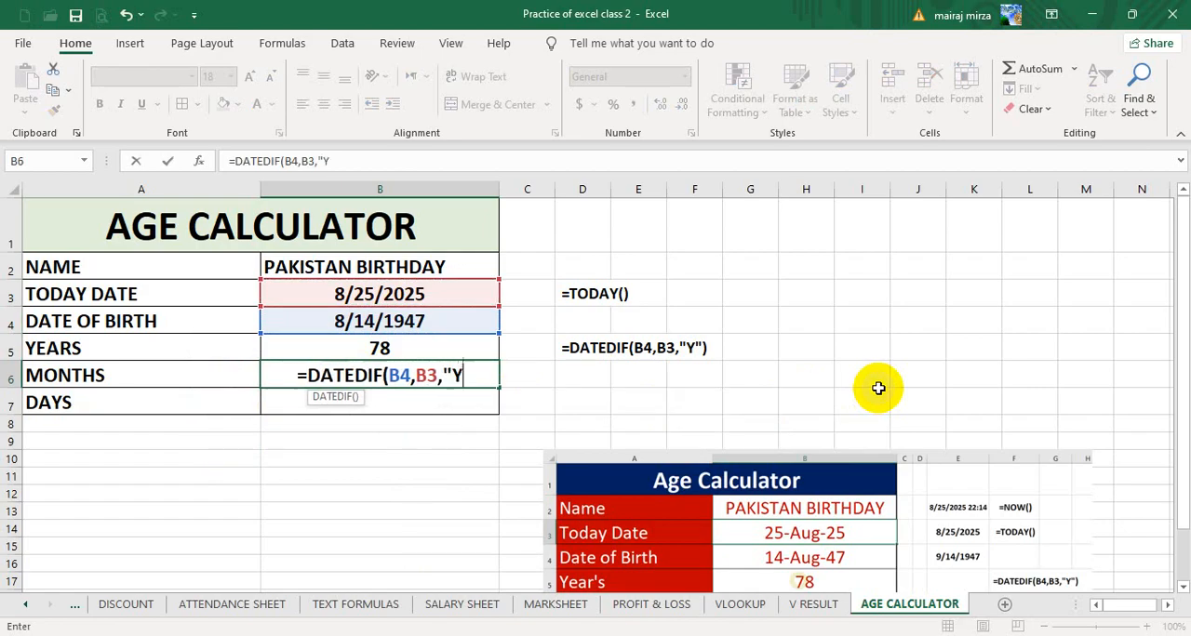
type("M\"")
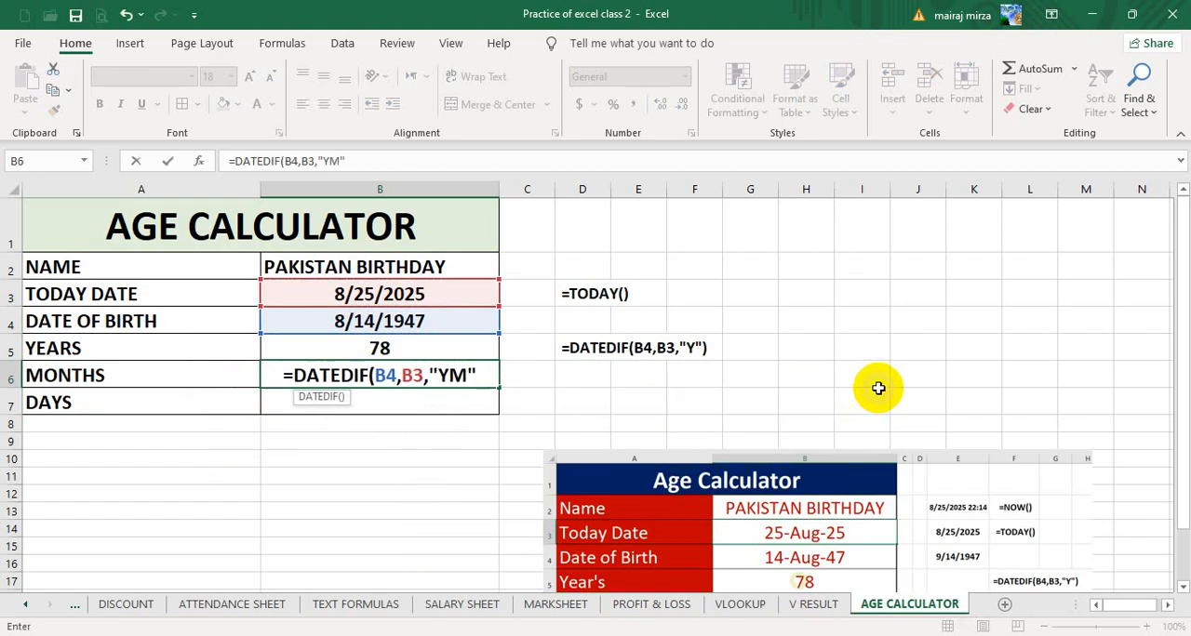
type(")")
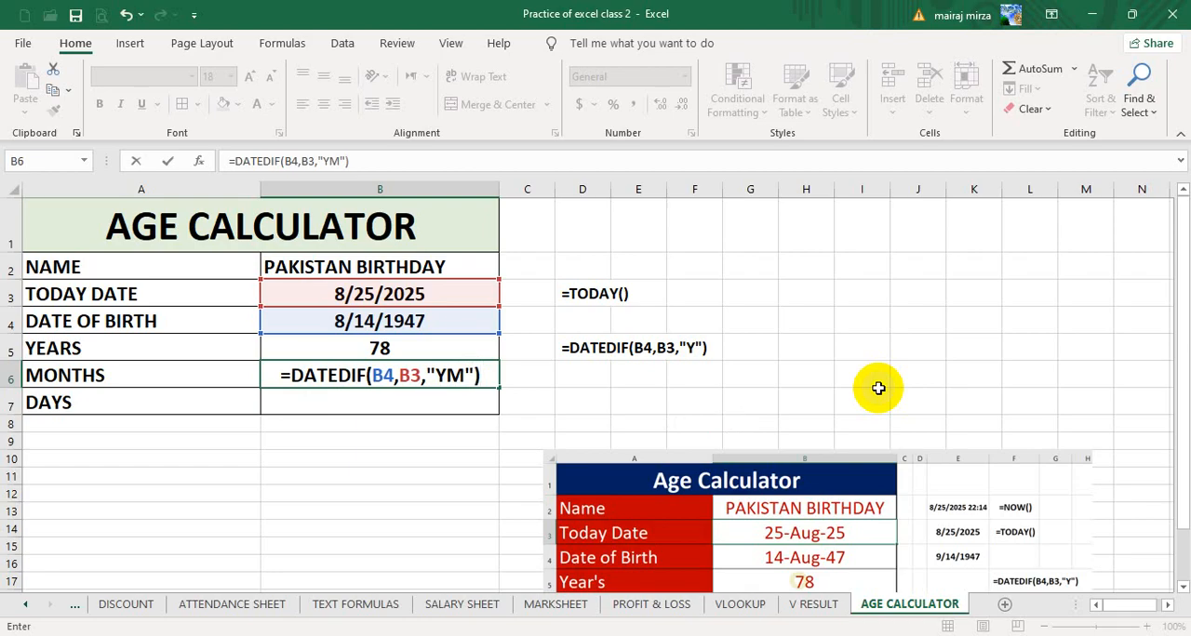
key("Return")
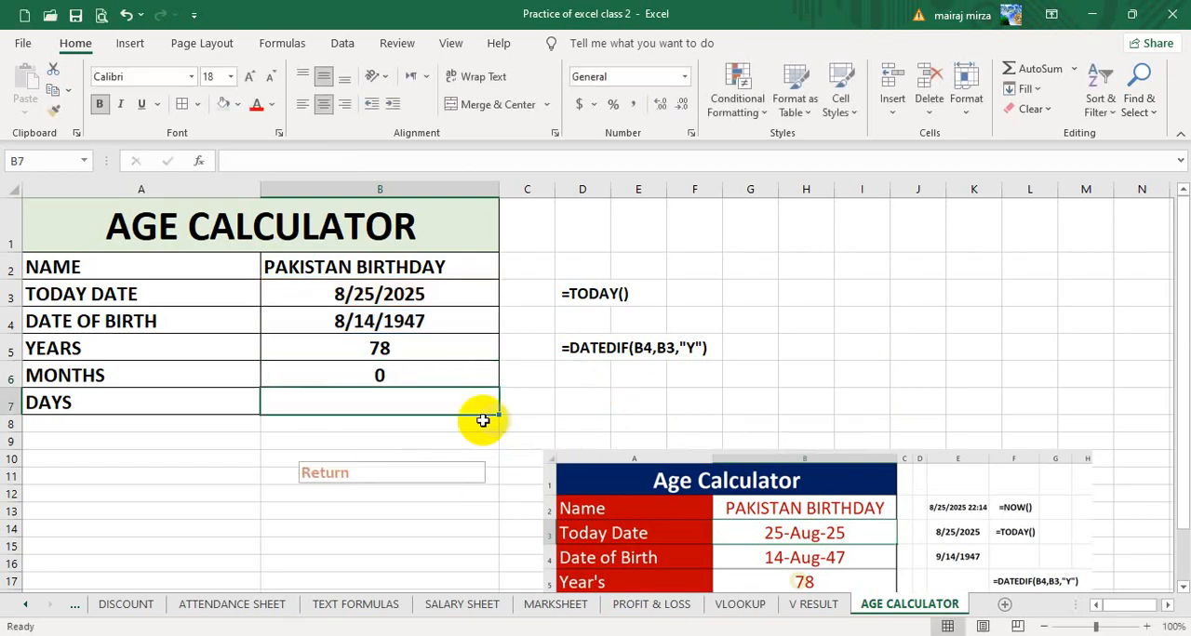
left_click(385, 375)
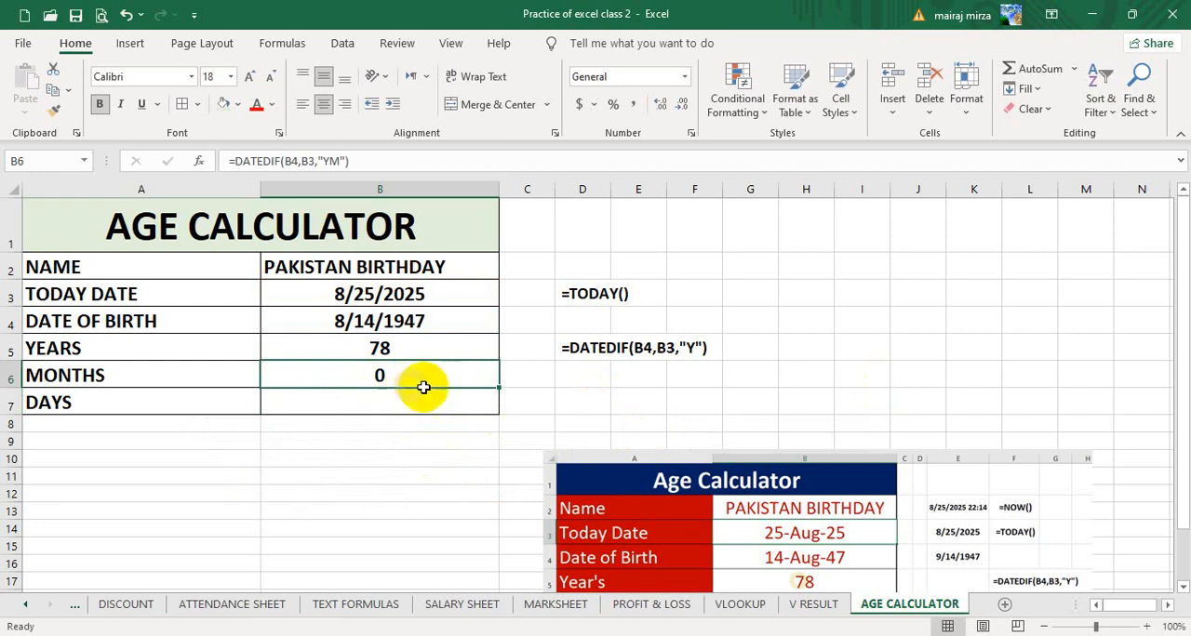
- Raise the reference picture to view its month and day rows, and set it back down below the formula notes
left_click(378, 409)
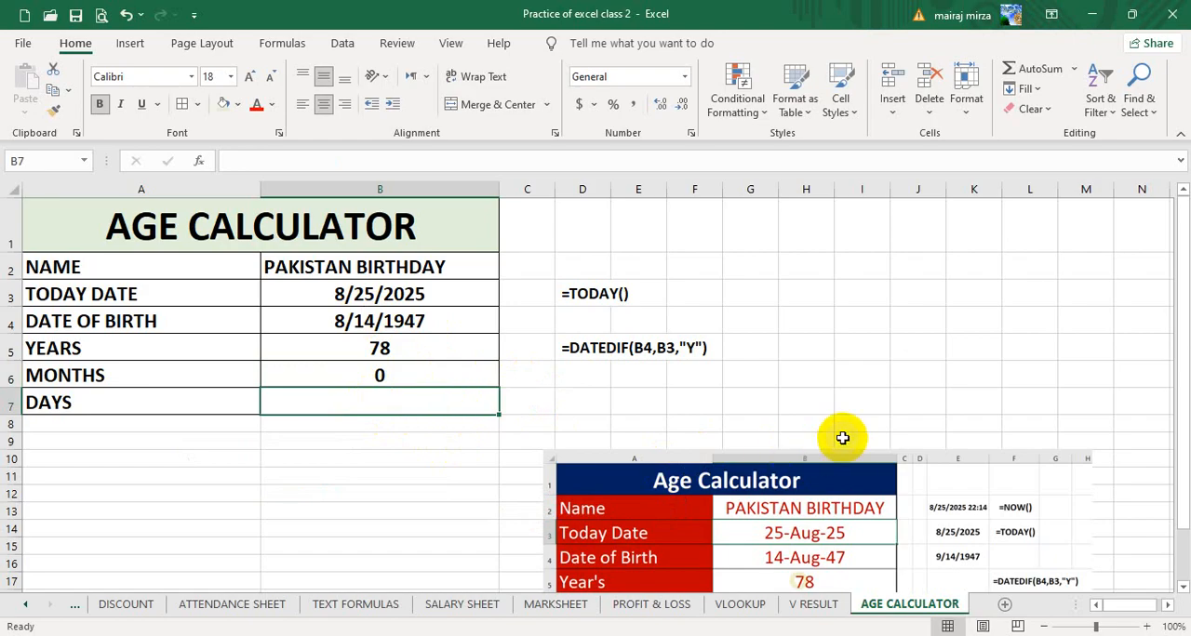
left_click_drag(940, 542, 935, 396)
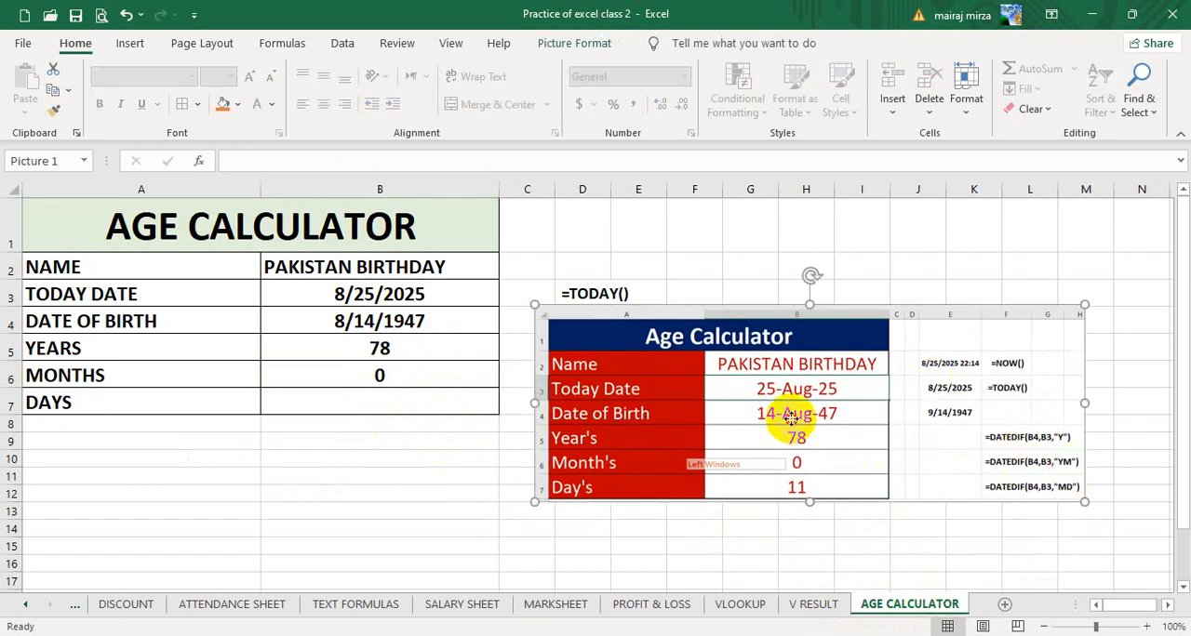
left_click_drag(796, 428, 836, 550)
- Copy the formula text =DATEDIF(B4,B3,"YM") from B6 and put it in D6 as a plain-text note preceded by a space
left_click(380, 375)
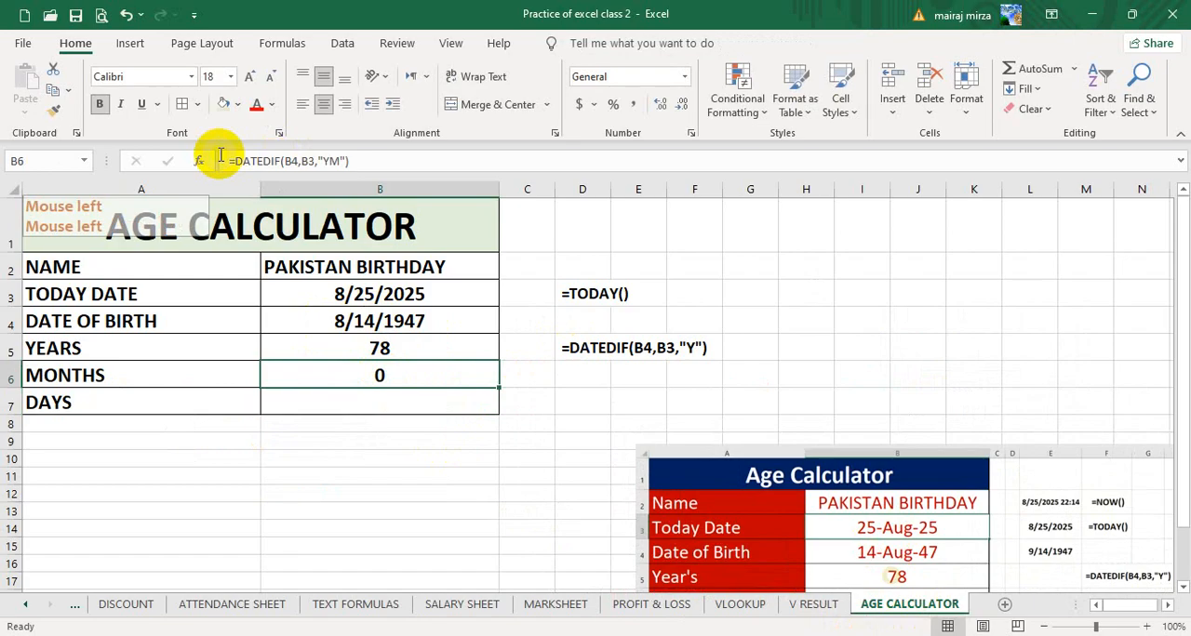
left_click_drag(362, 160, 208, 156)
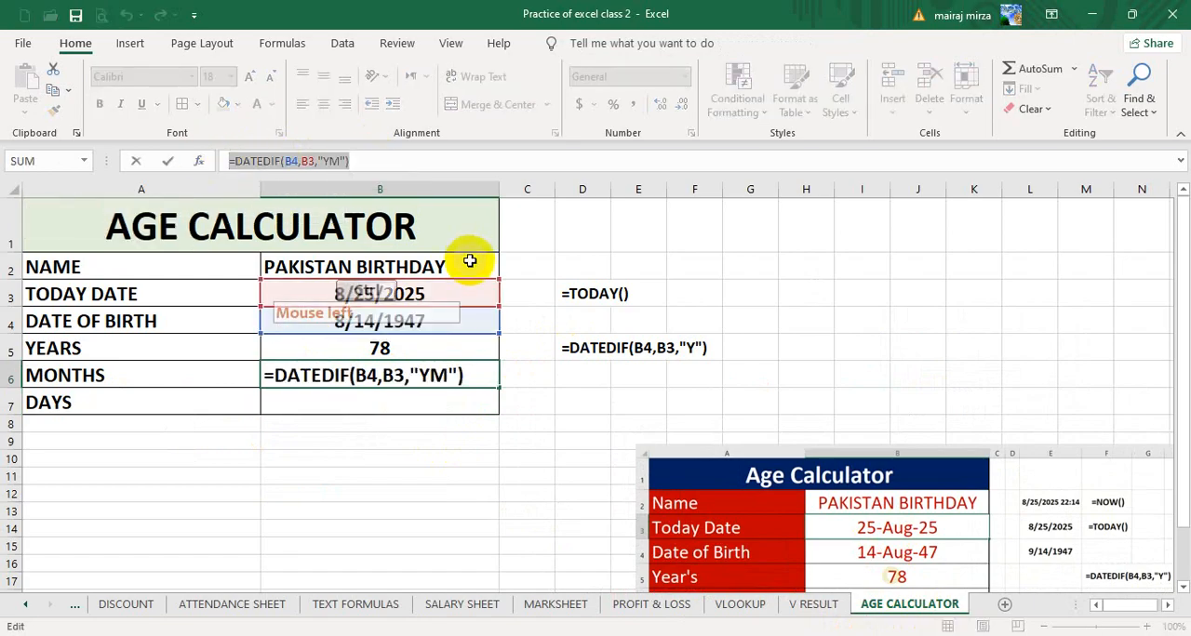
key("ctrl+c")
left_click(585, 376)
key("Escape")
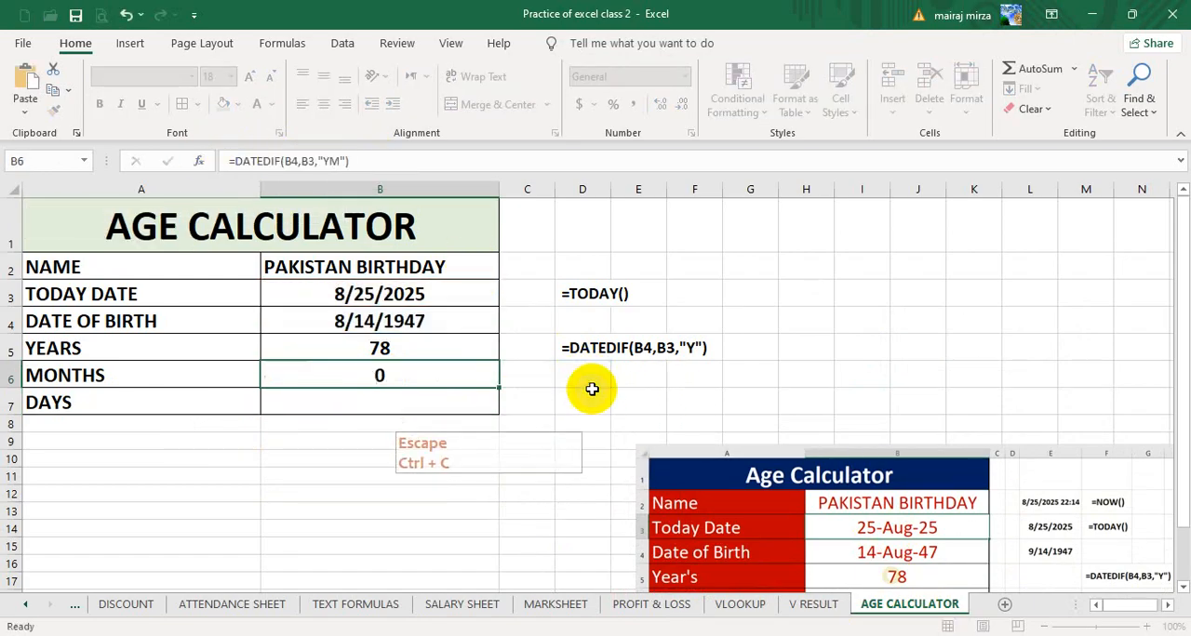
left_click(592, 375)
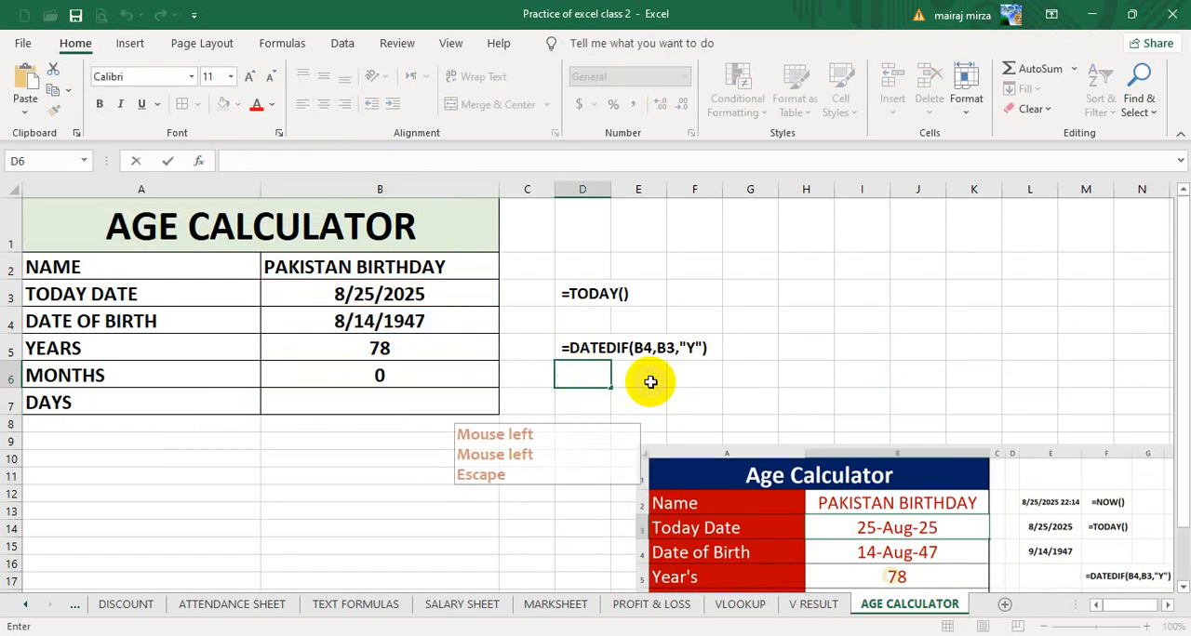
key("ctrl+v")
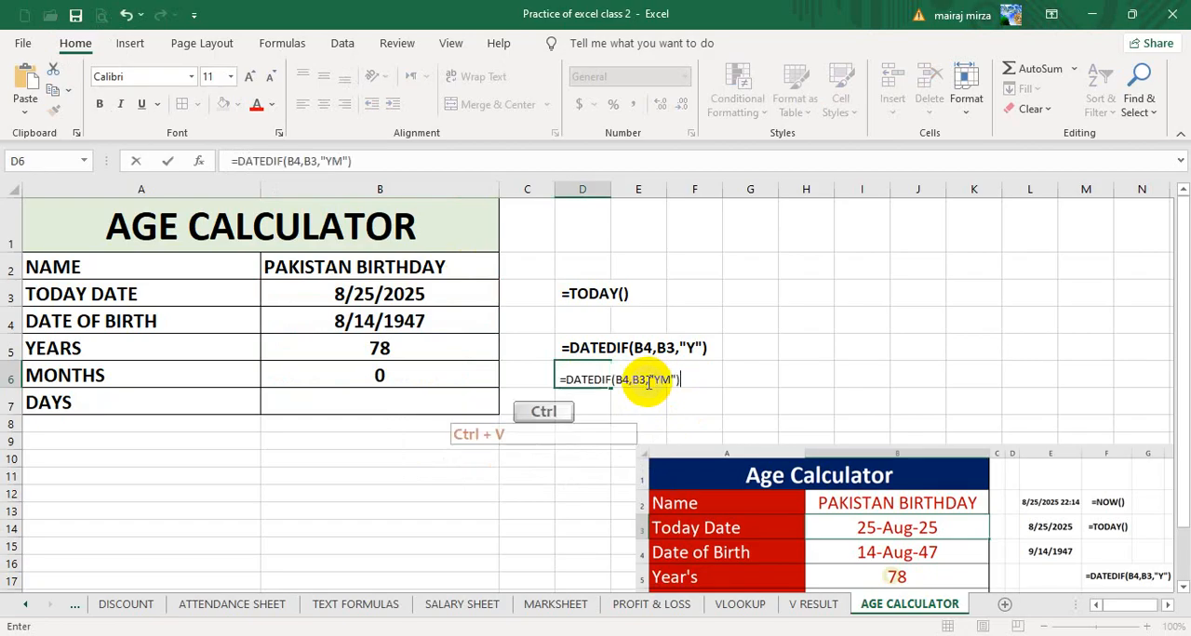
left_click(856, 348)
- Copy the formatting of the note in D5 onto the note in D6
left_click(598, 348)
left_click(53, 110)
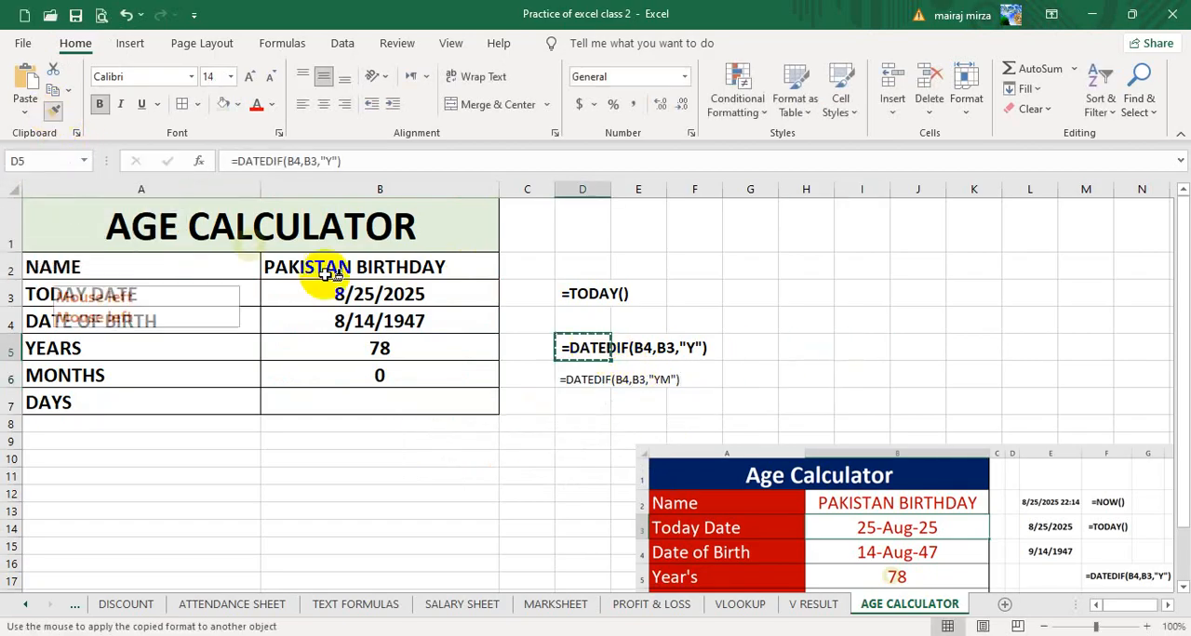
left_click(582, 378)
left_click(800, 372)
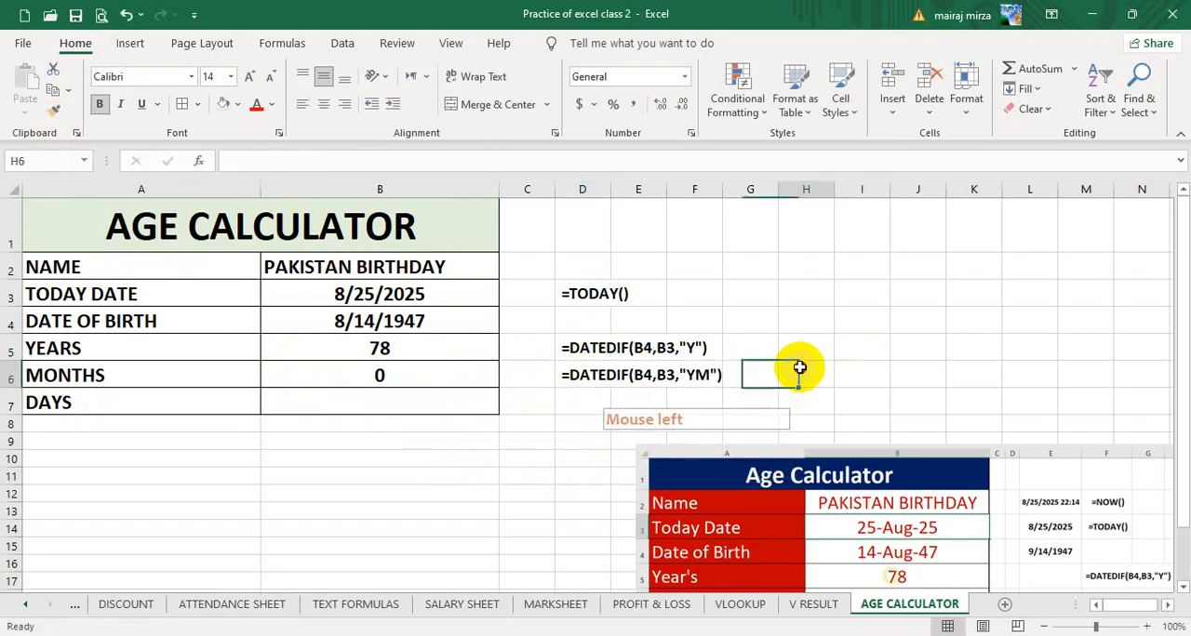
- Enter the formula =DATEDIF(B4,B3,"MD") in cell B7 to calculate the remaining days
left_click(361, 406)
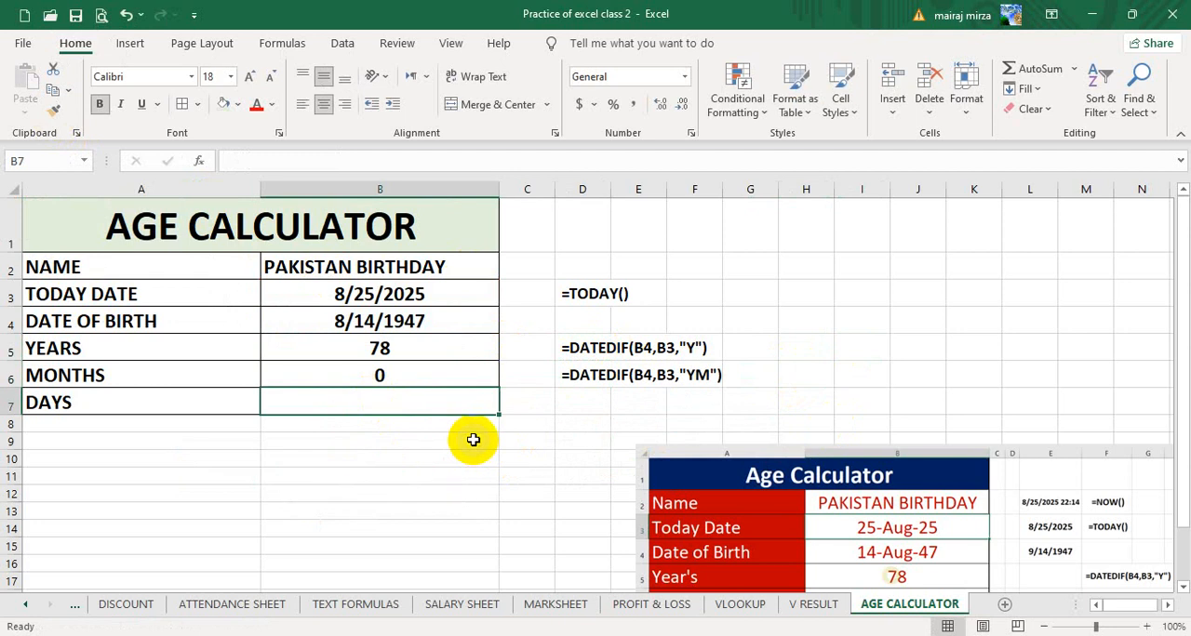
type("=")
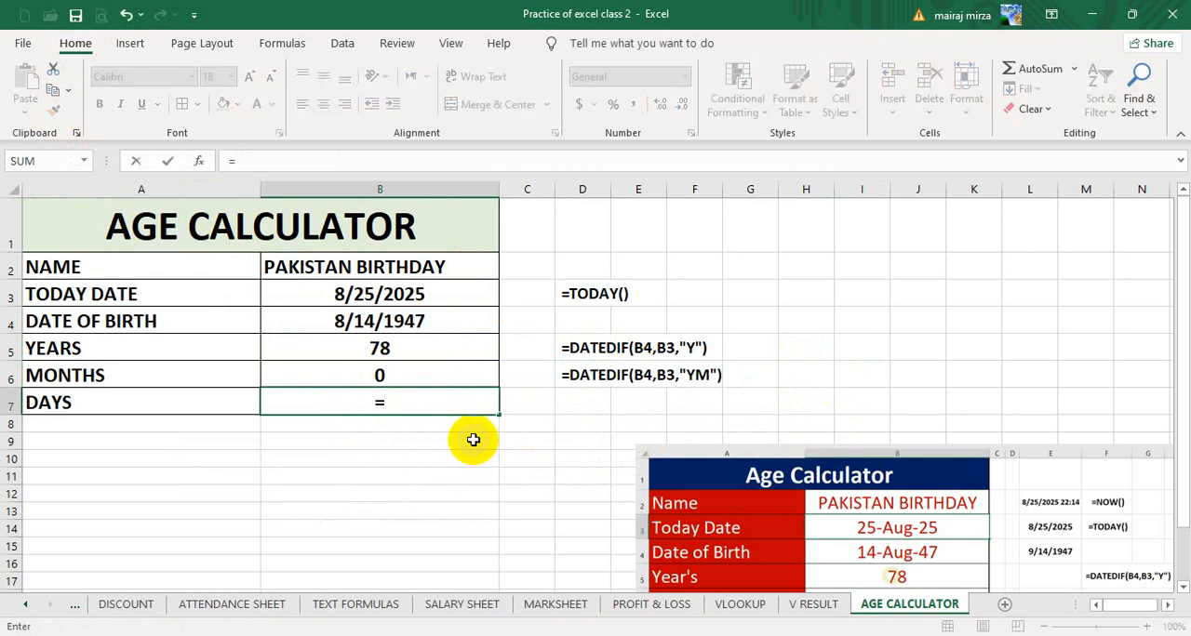
type("DATEDI")
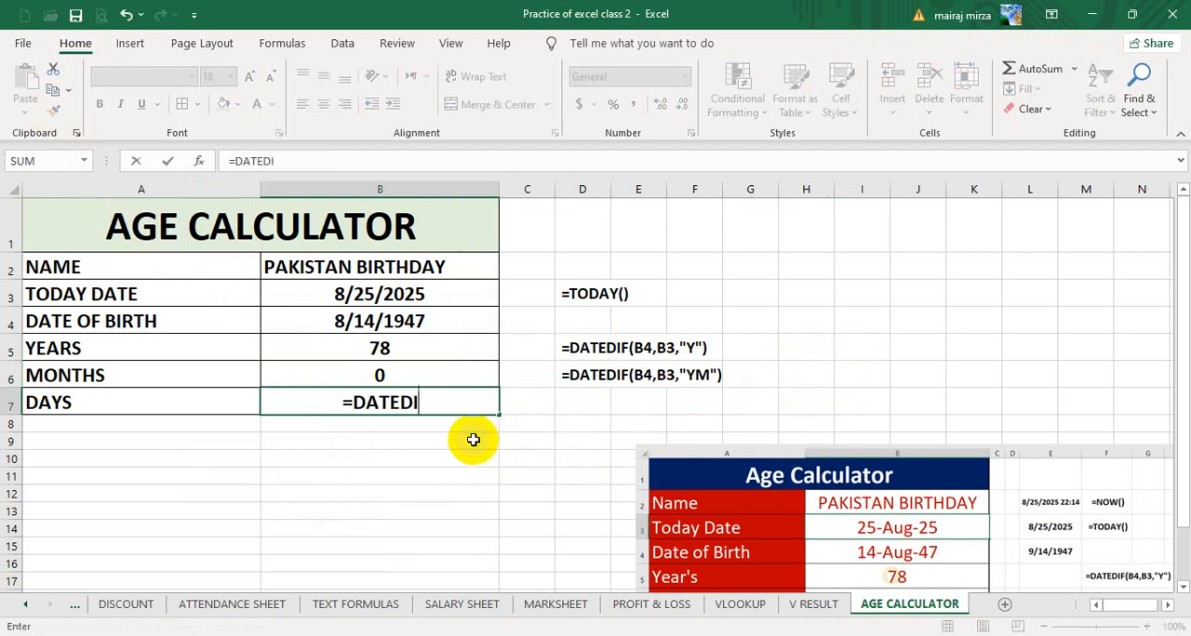
type("F(")
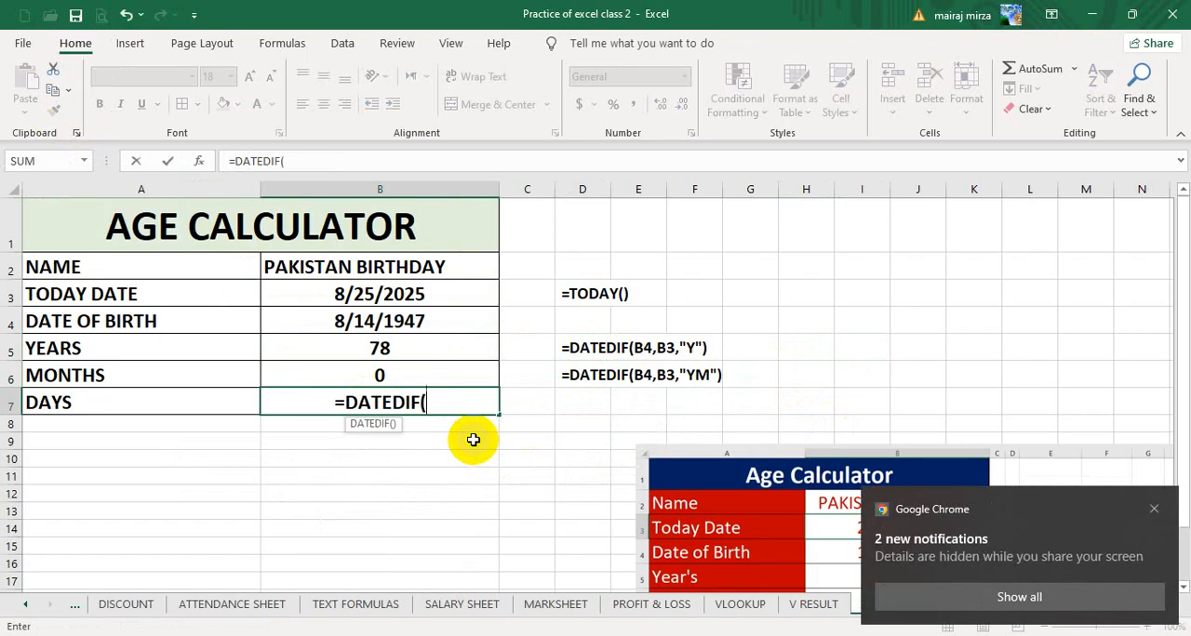
key("Up")
key("Up")
key("Up")
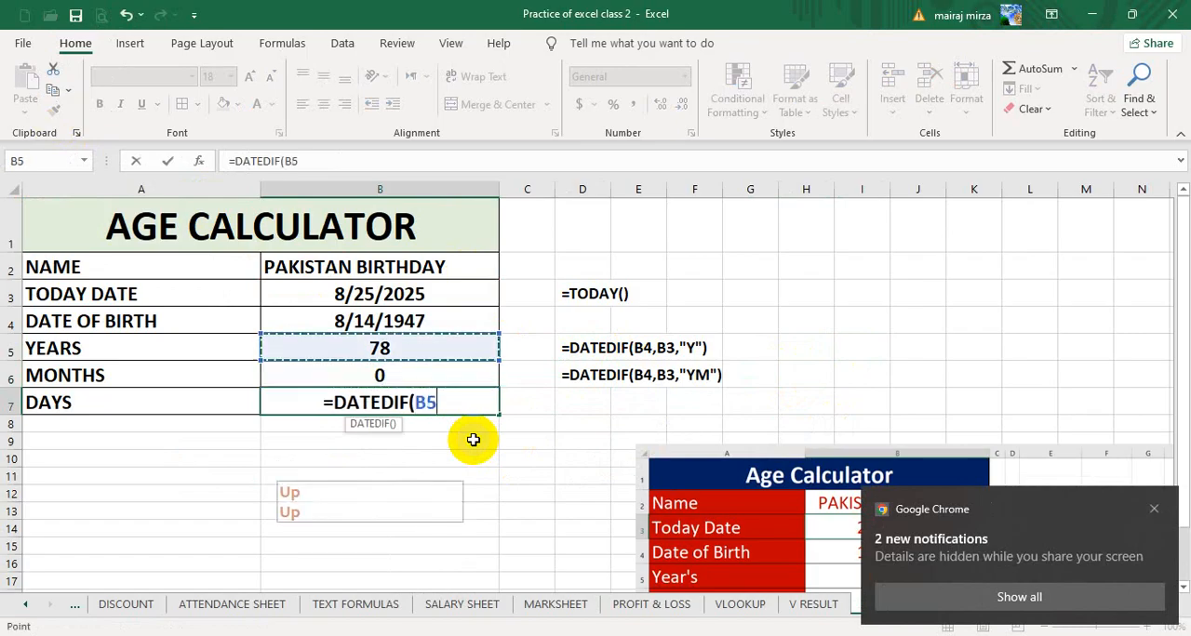
type(",")
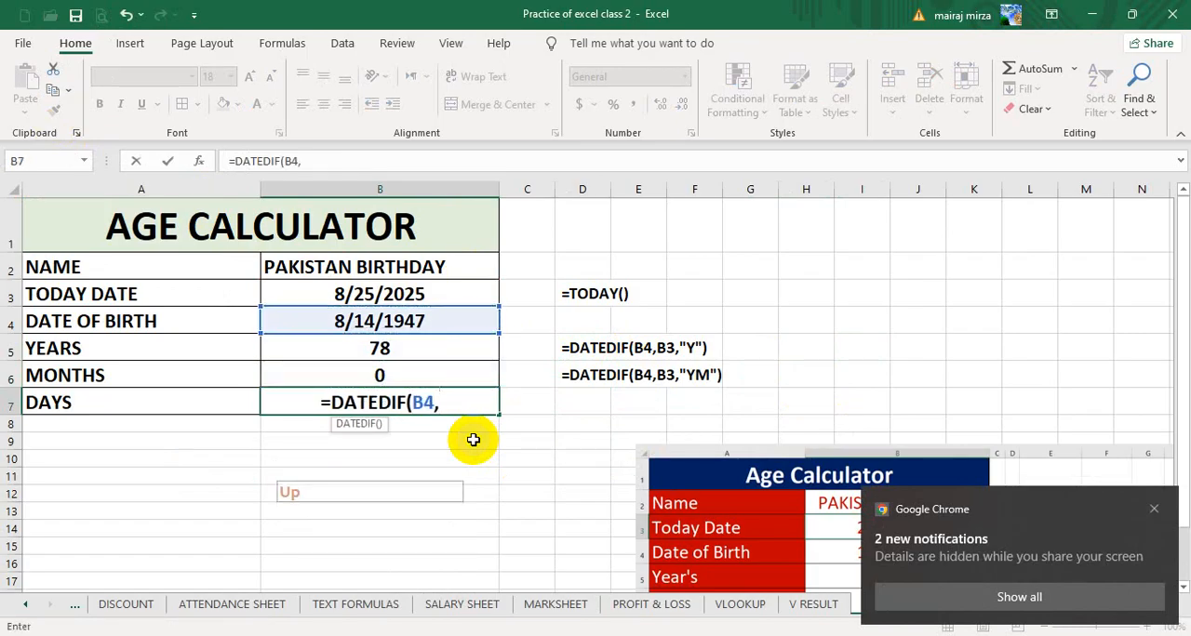
key("Up")
key("Up")
key("Up")
key("Up")
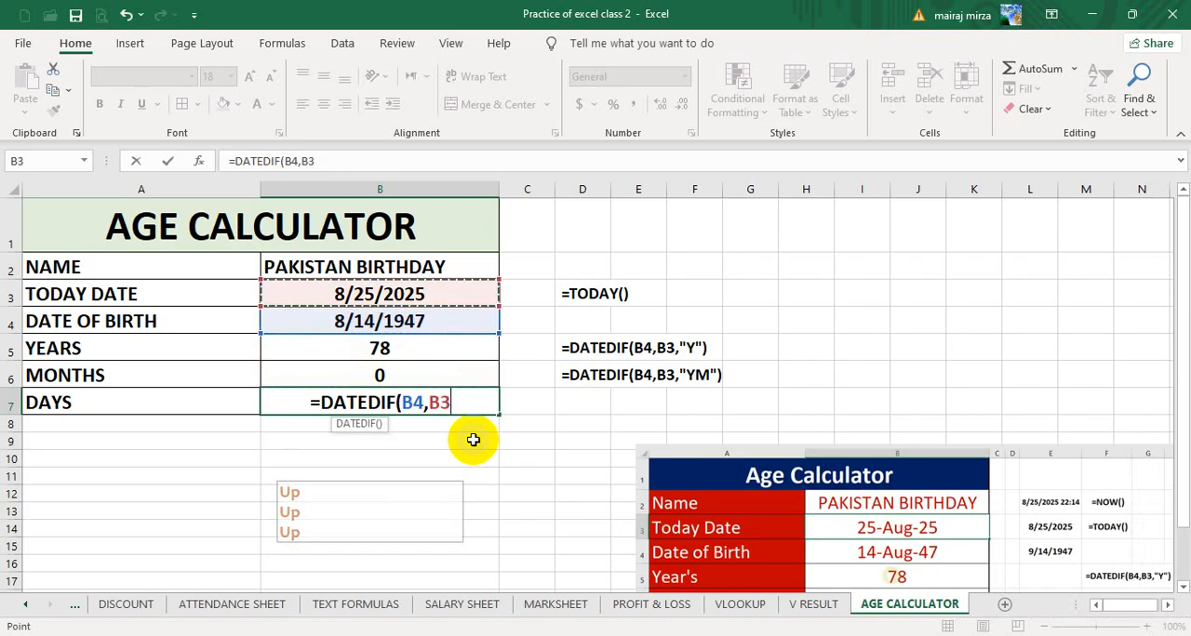
type(",\"")
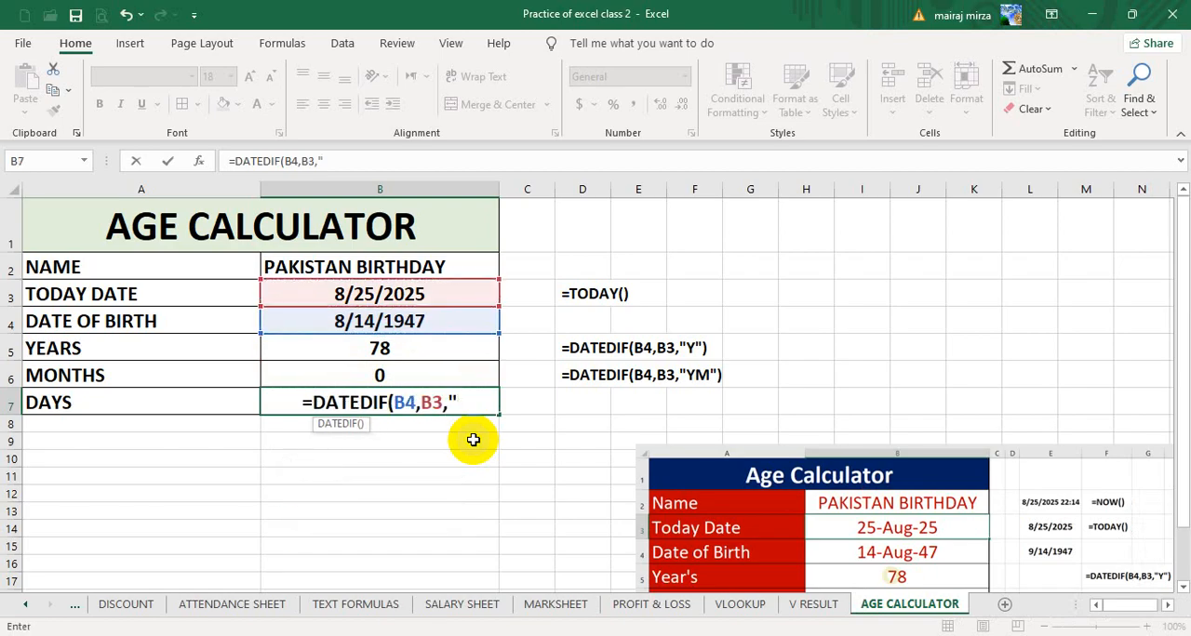
type("MD")
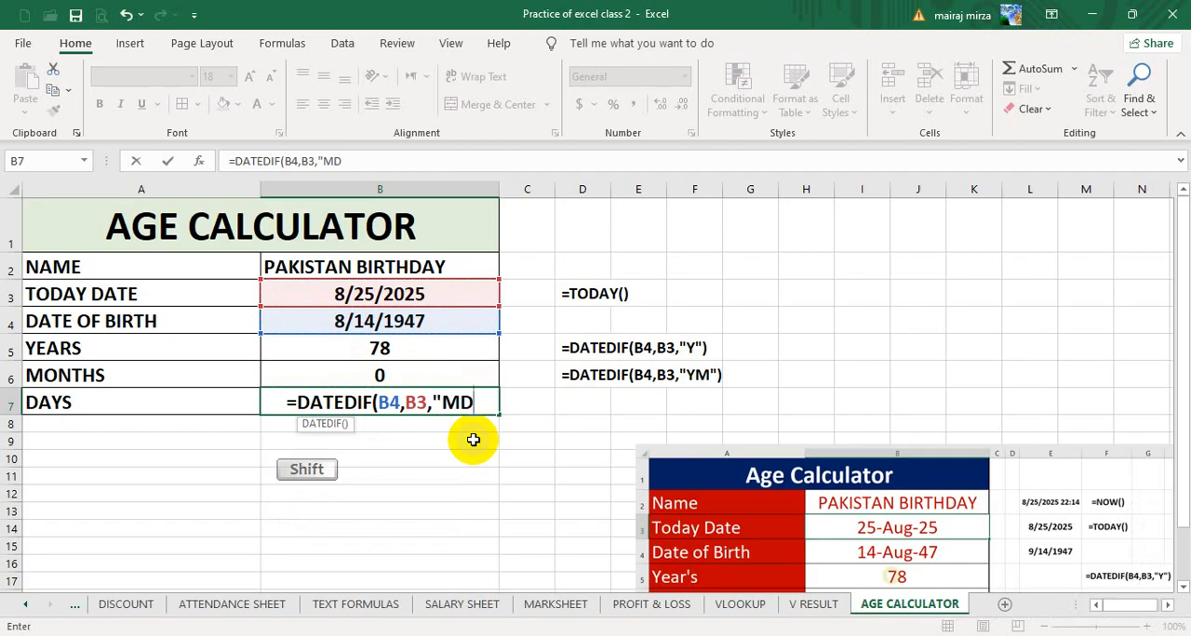
type("\"")
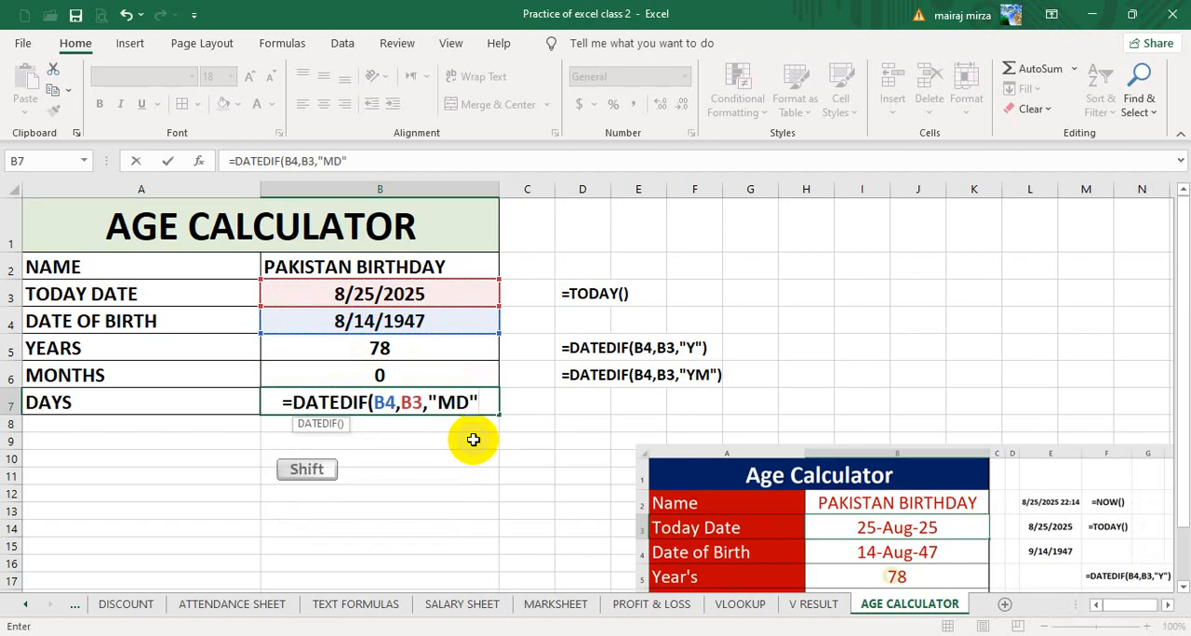
type(")")
key("Return")
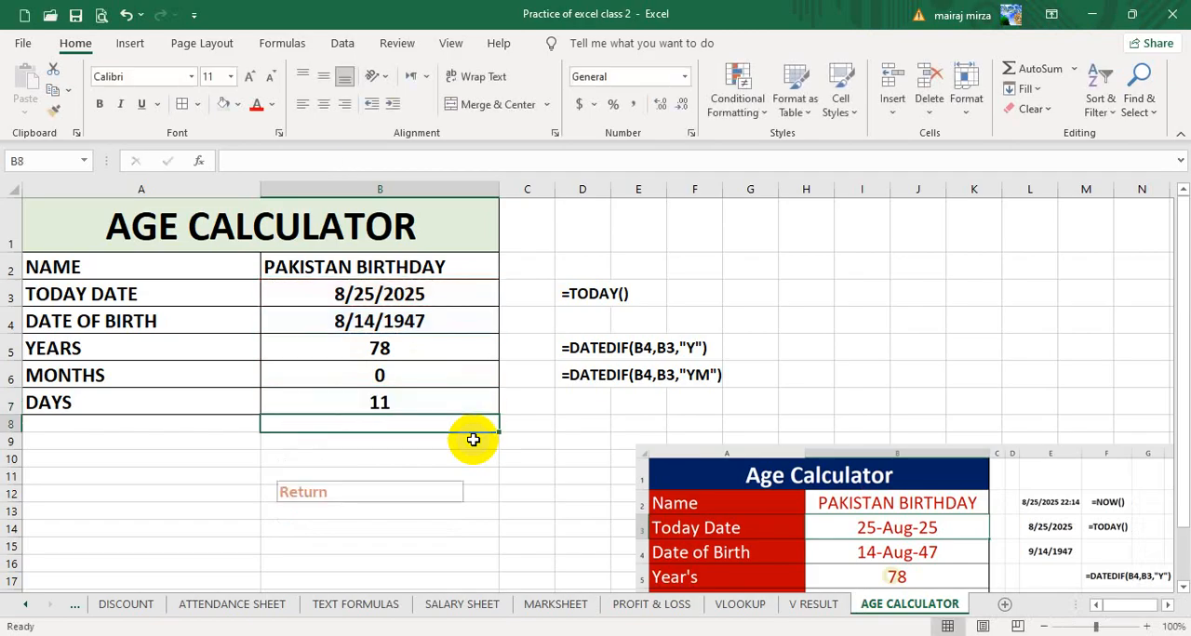
- Copy the formula text =DATEDIF(B4,B3,"MD") from B7 and put it in D7 as a plain-text note preceded by a space
left_click(389, 402)
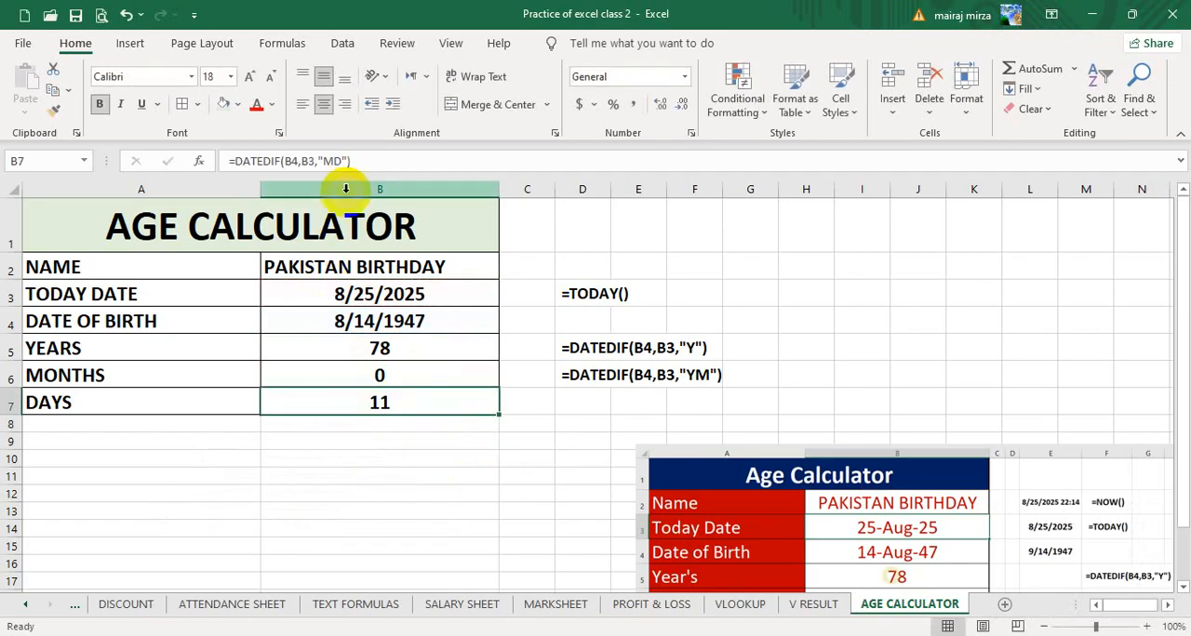
left_click_drag(370, 161, 167, 156)
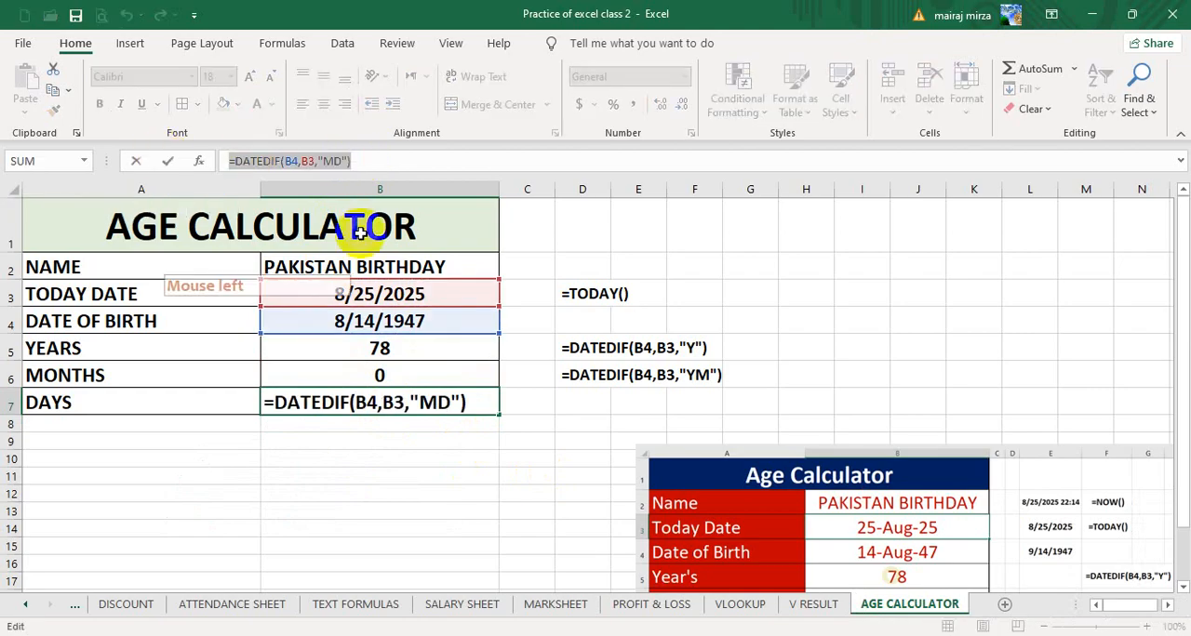
key("ctrl+c")
left_click(579, 404)
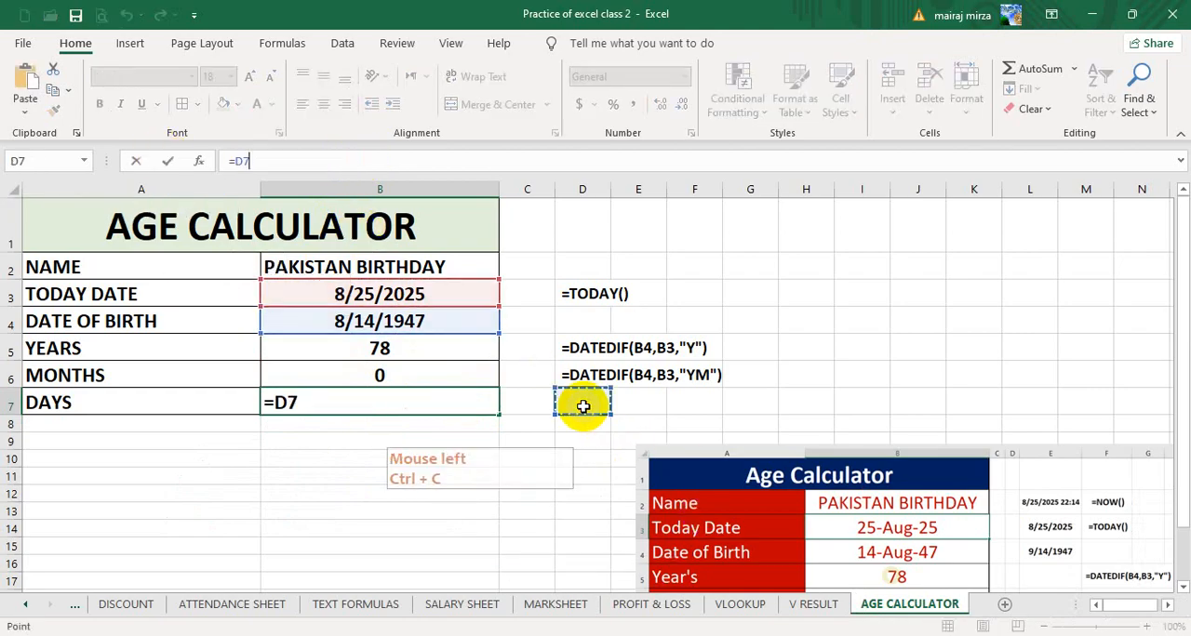
key("Escape")
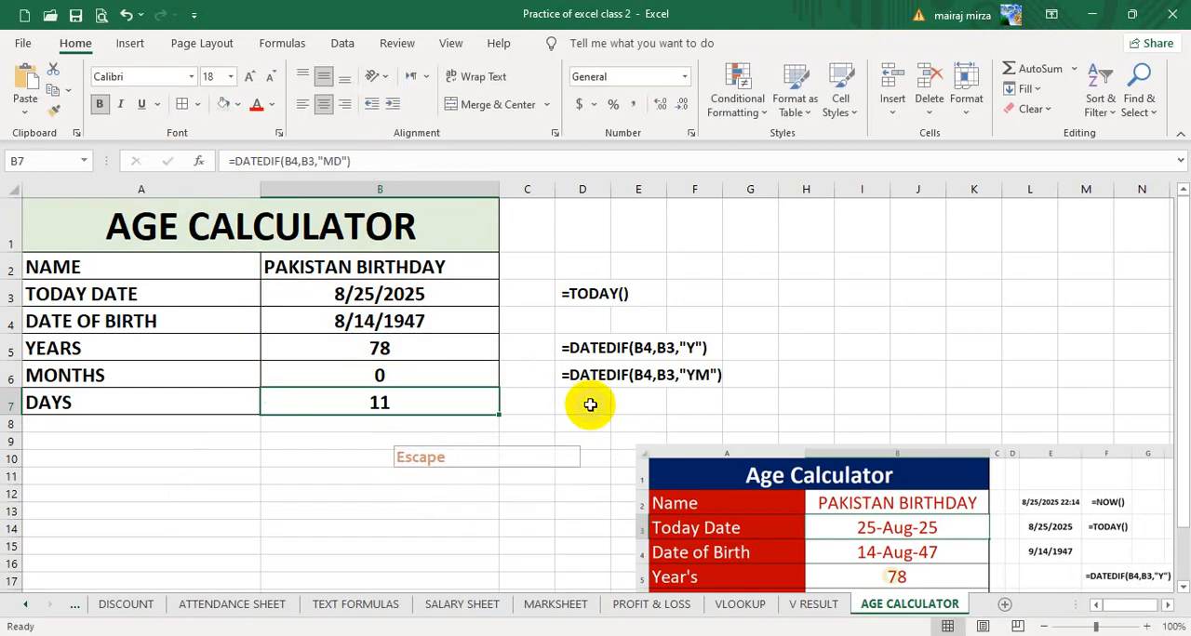
double_click(590, 404)
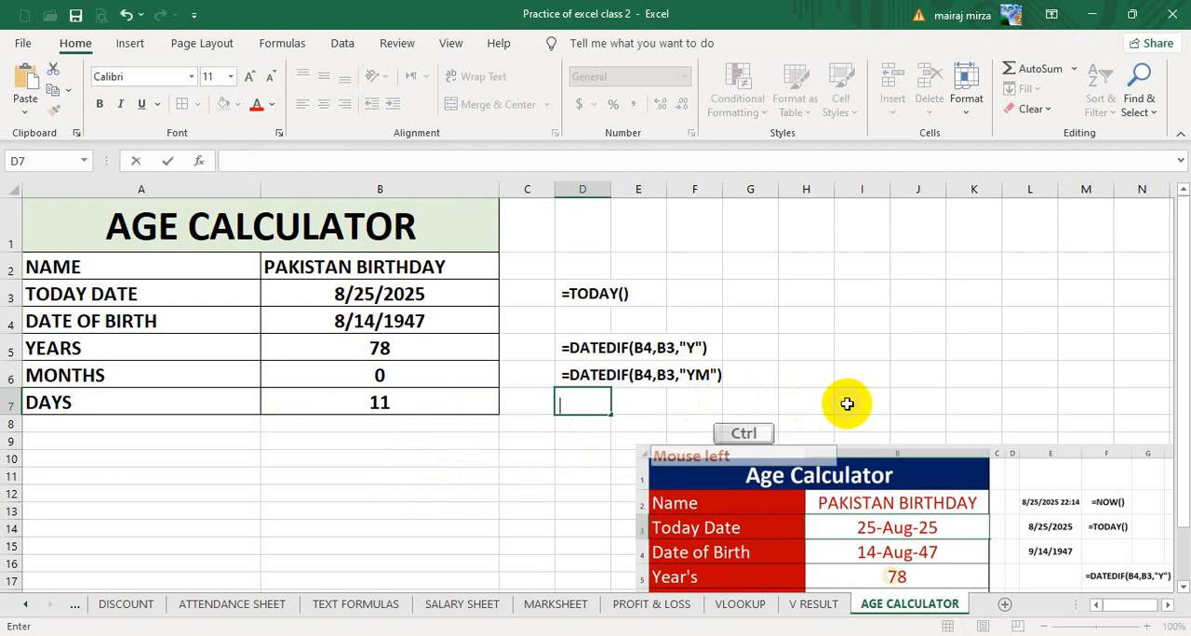
key("ctrl+v")
left_click(842, 374)
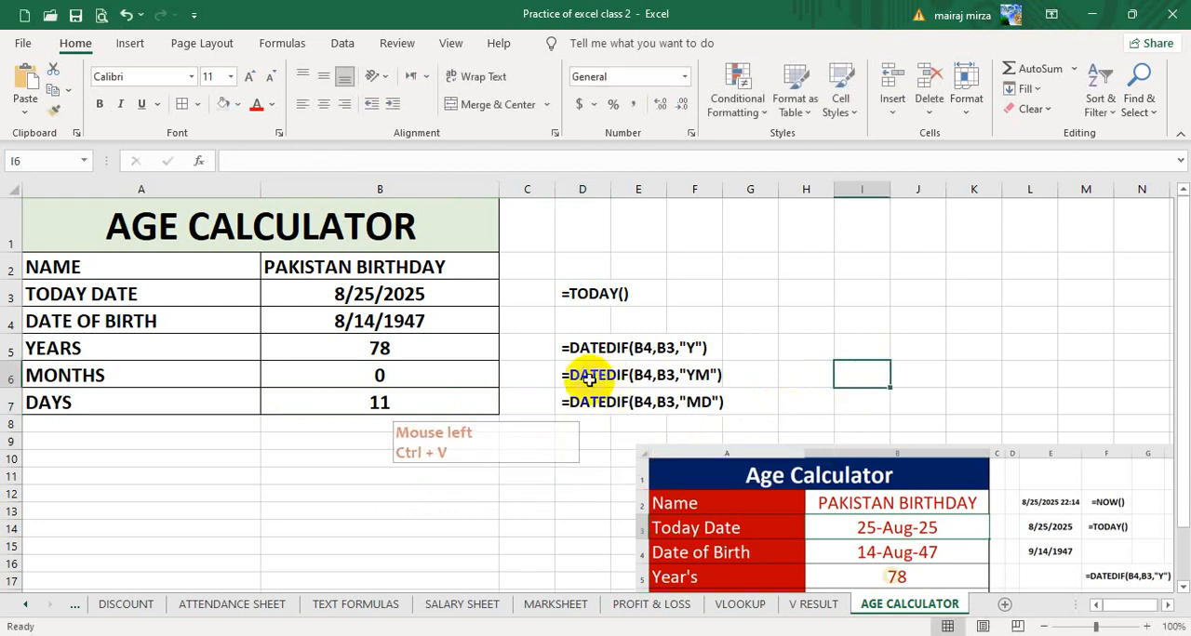
left_click(579, 408)
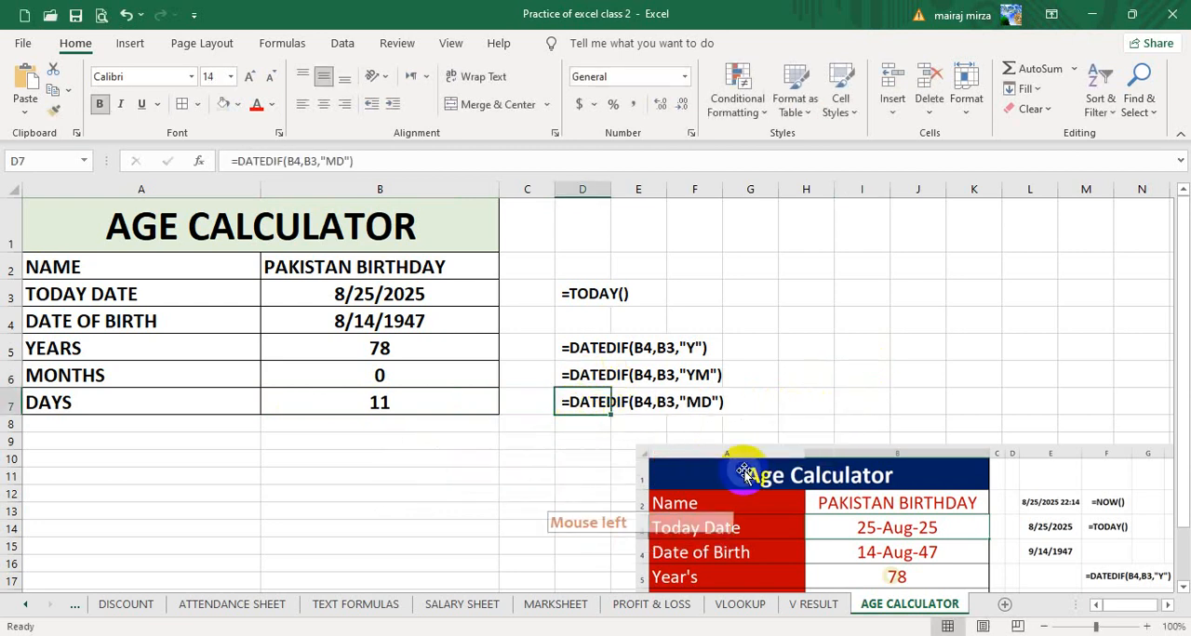
- Review the date of birth, today's date, years and days cells in column B of the age table
left_click(363, 322)
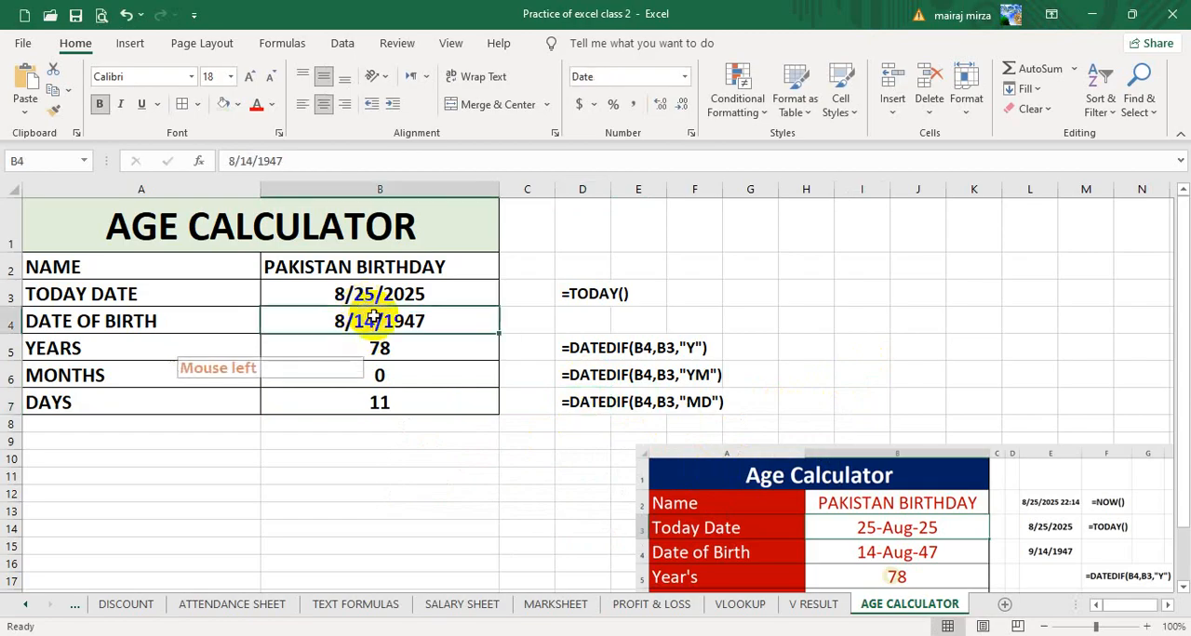
left_click(359, 281)
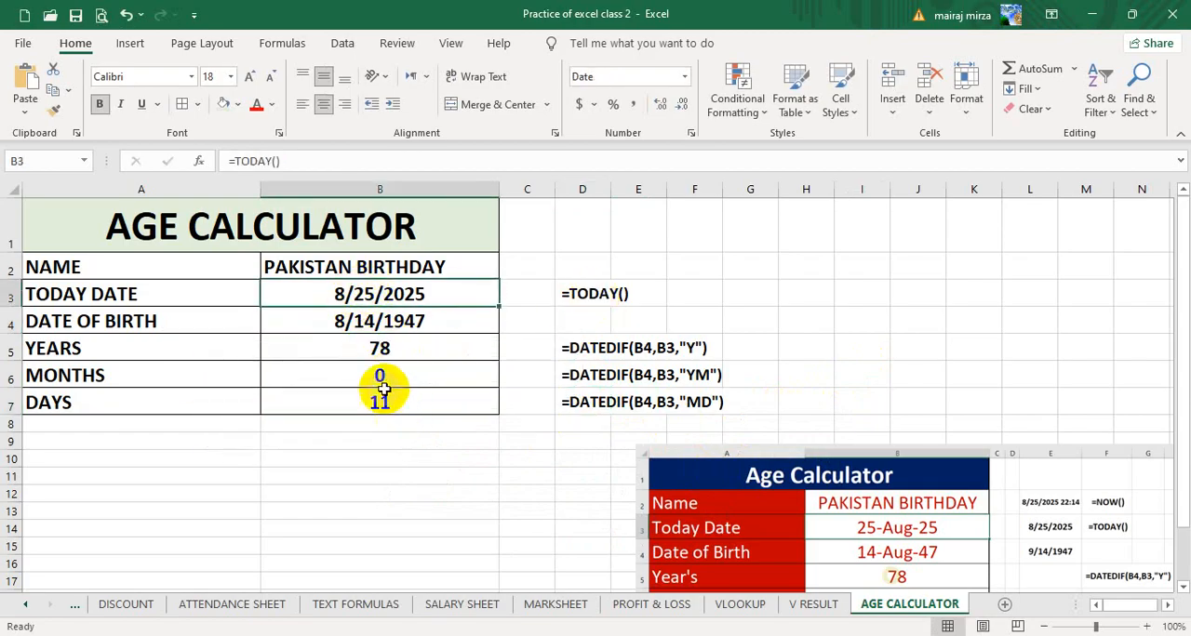
left_click(379, 348)
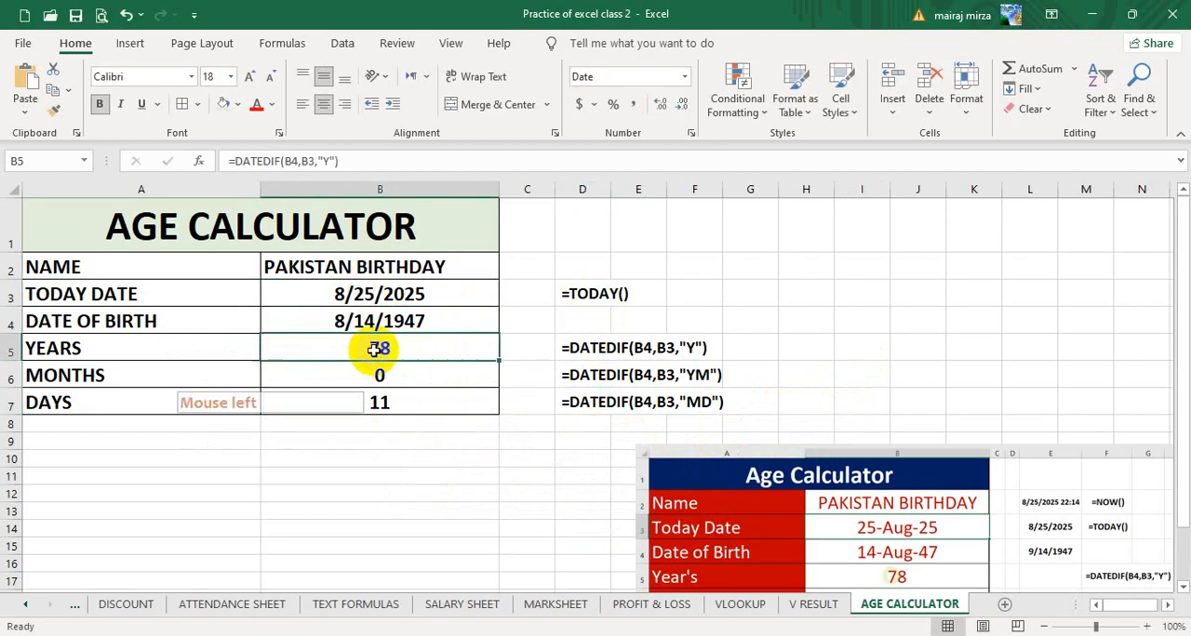
left_click(386, 402)
left_click(864, 344)
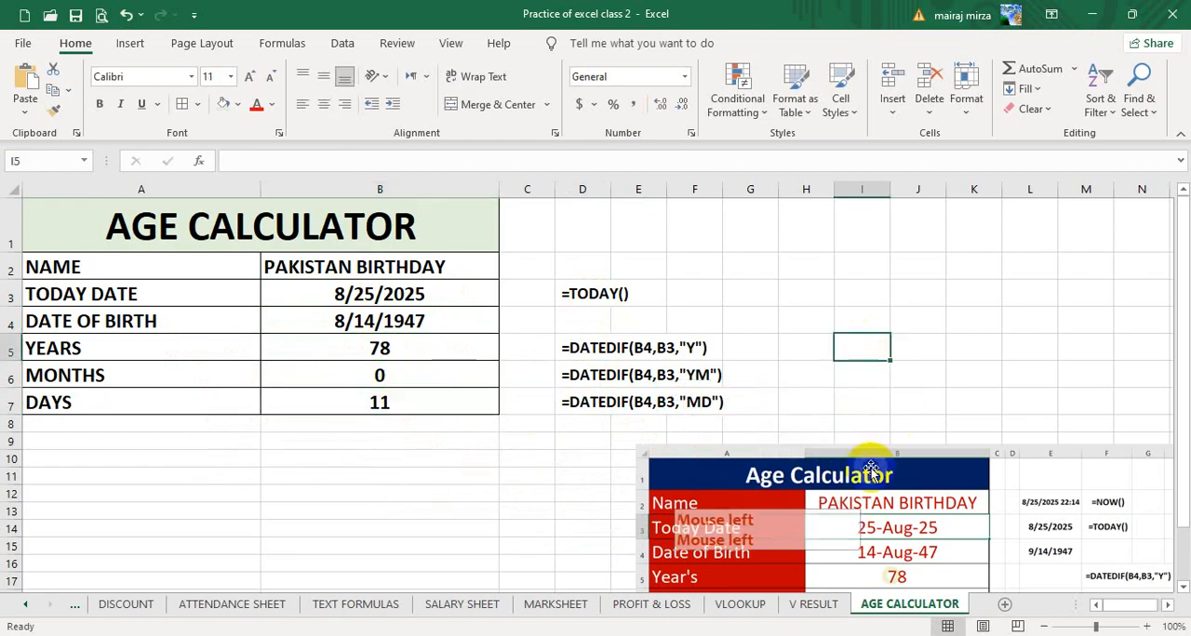
- Reposition the reference picture just below the formula notes, starting near column D, and save the workbook
left_click_drag(871, 471, 662, 416)
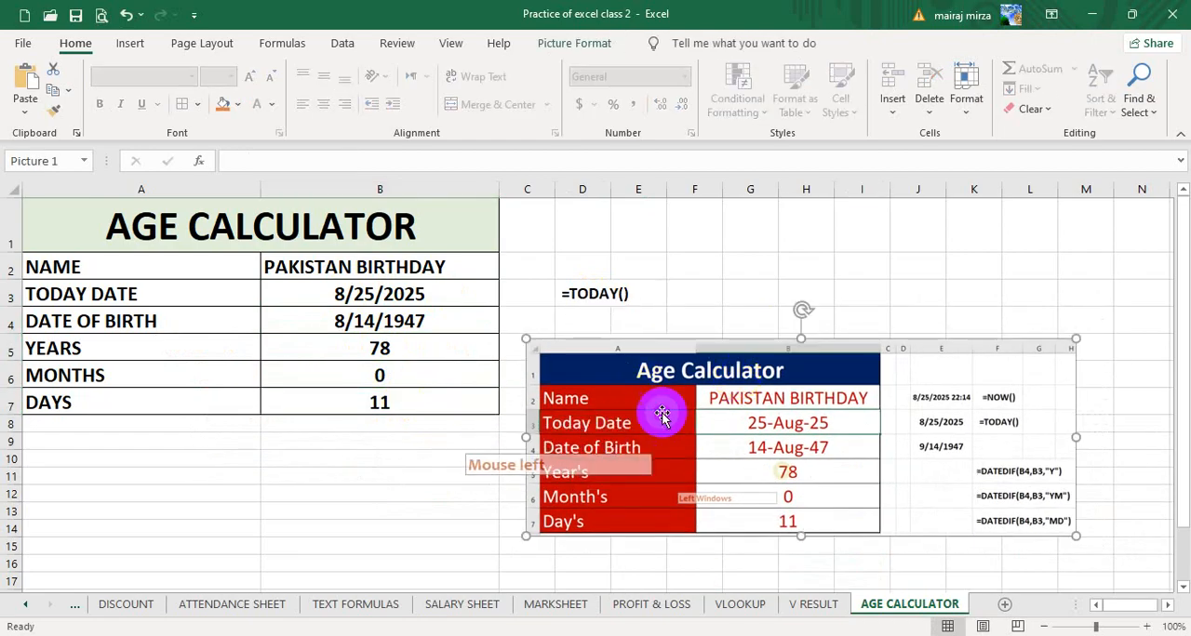
left_click_drag(792, 434, 814, 521)
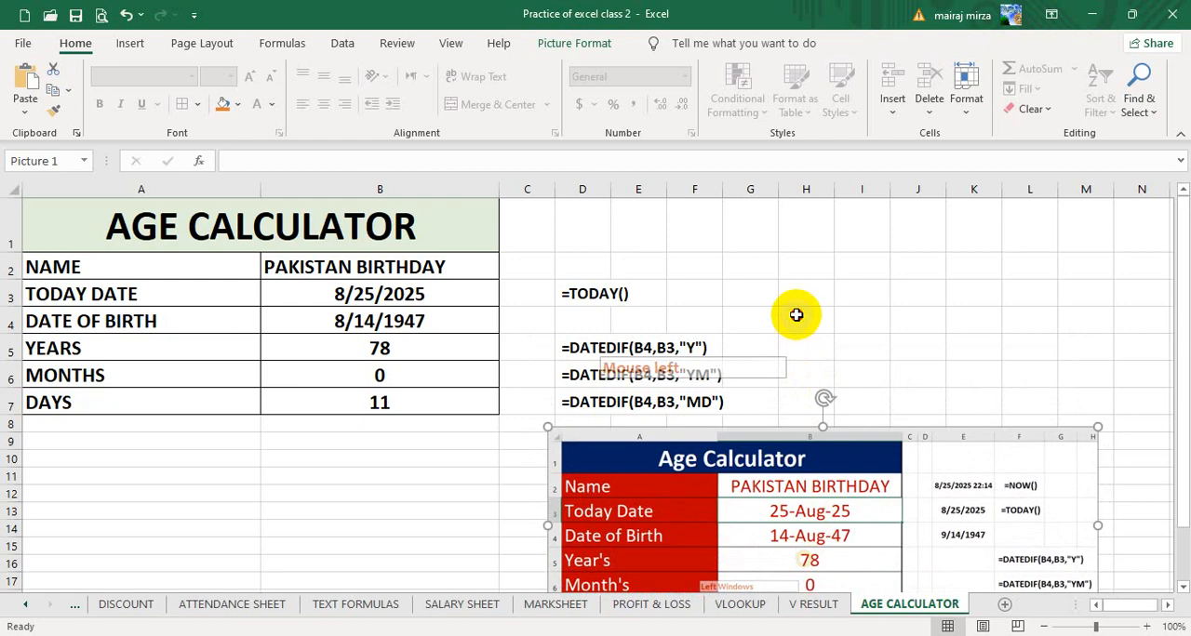
left_click(796, 316)
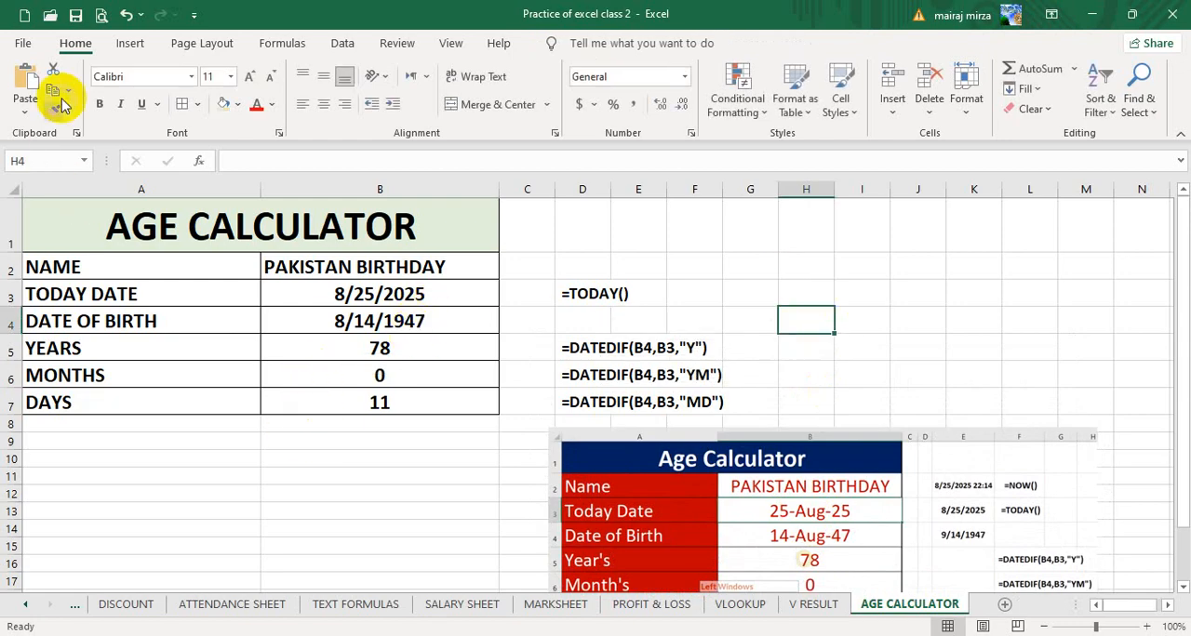
left_click(76, 16)
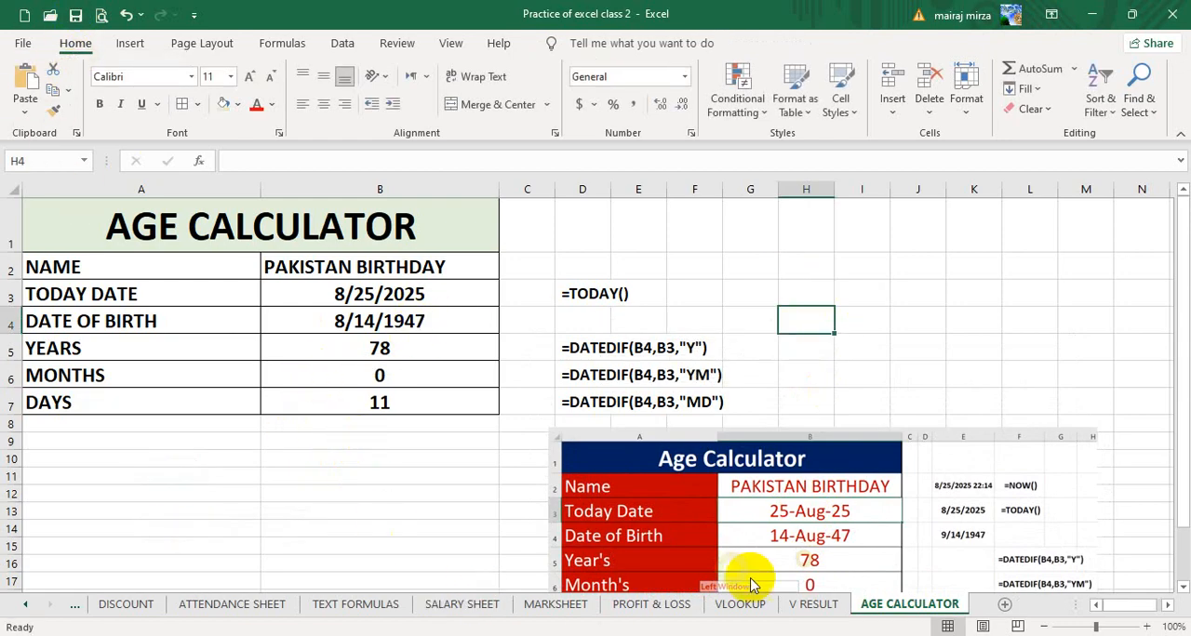
- Switch to the Excel Sheets (Notes) workbook and bring the Product Expiry table on the AGE sheet into view at 90% zoom
left_click(450, 634)
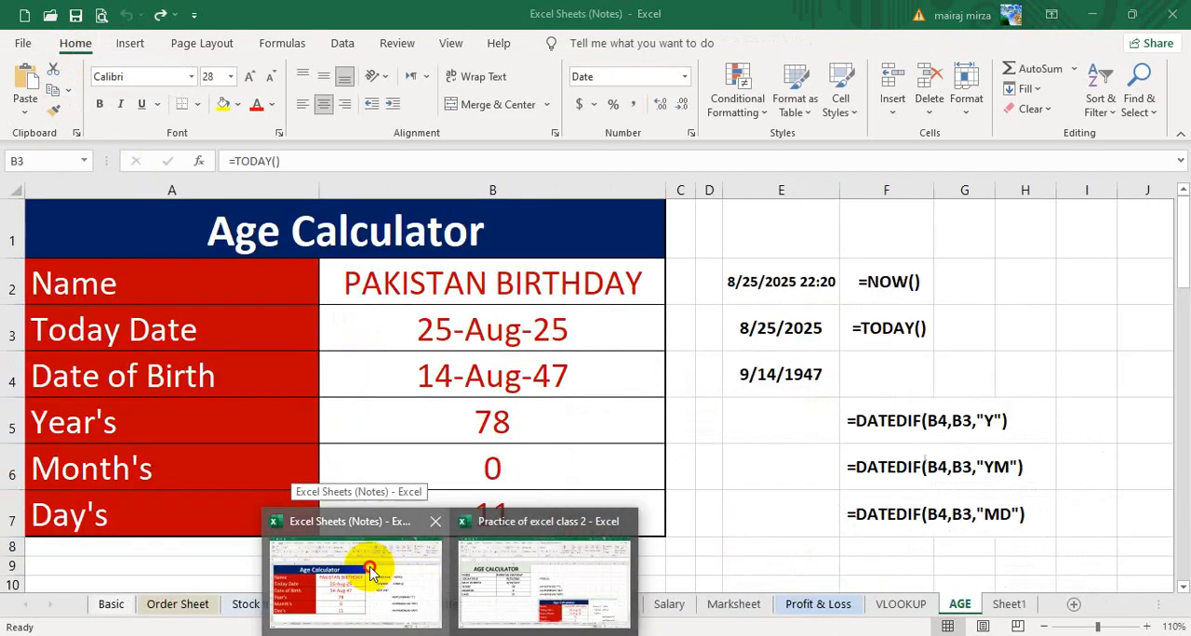
left_click(390, 572)
scroll(756, 437, "down", 2)
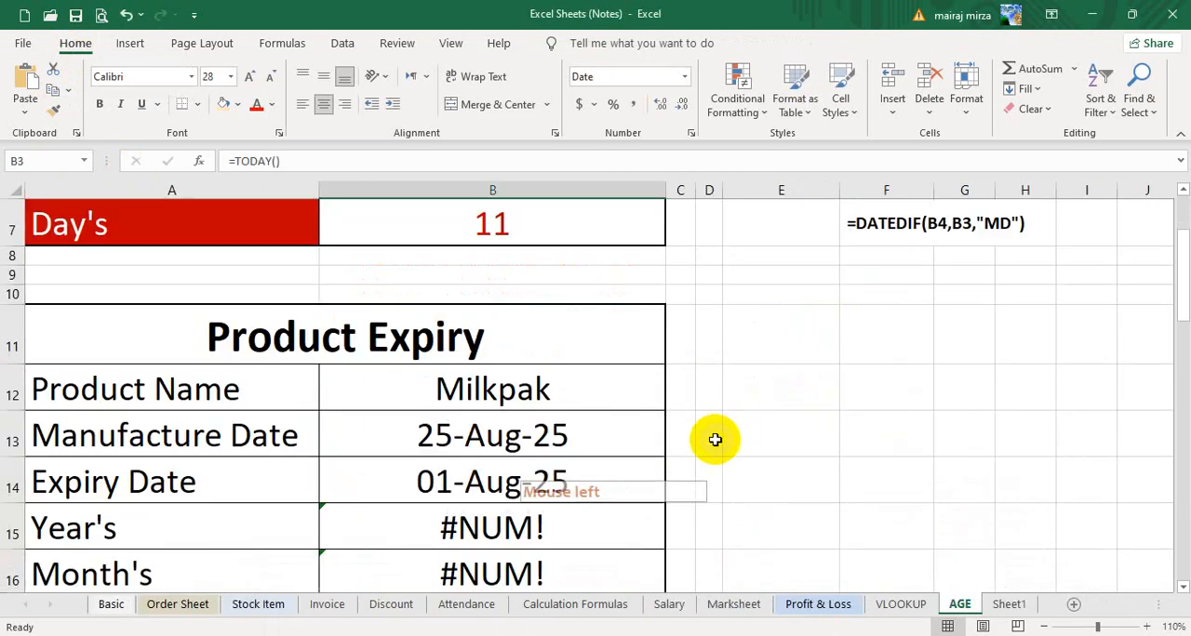
left_click(1047, 627)
left_click(1046, 627)
scroll(851, 506, "down", 1)
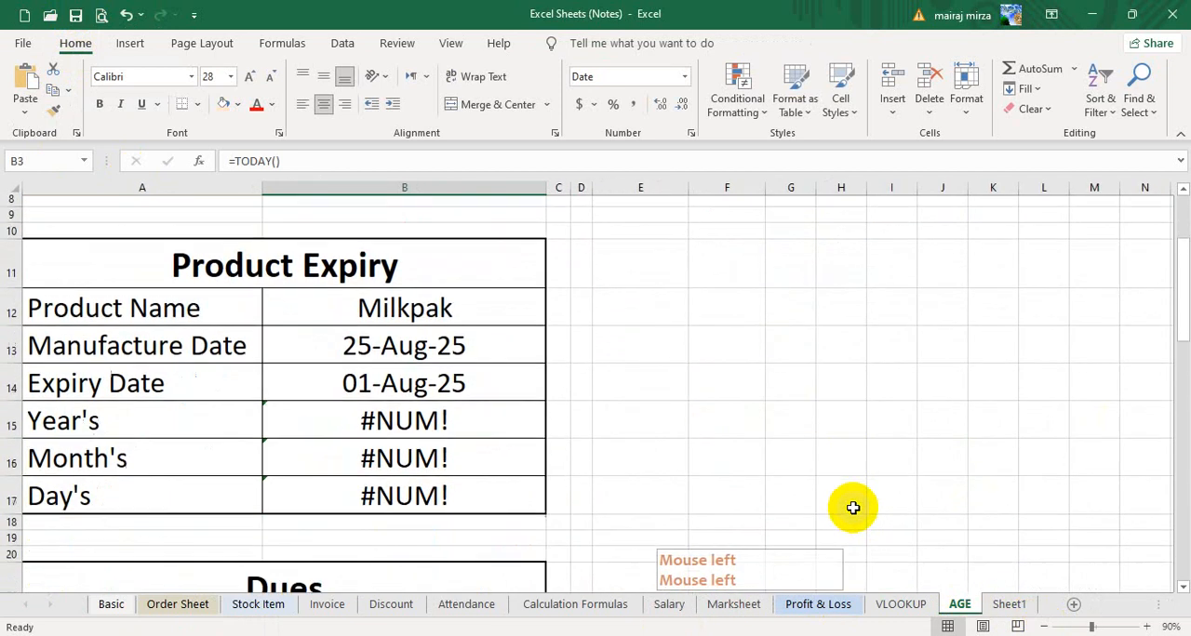
left_click(737, 377)
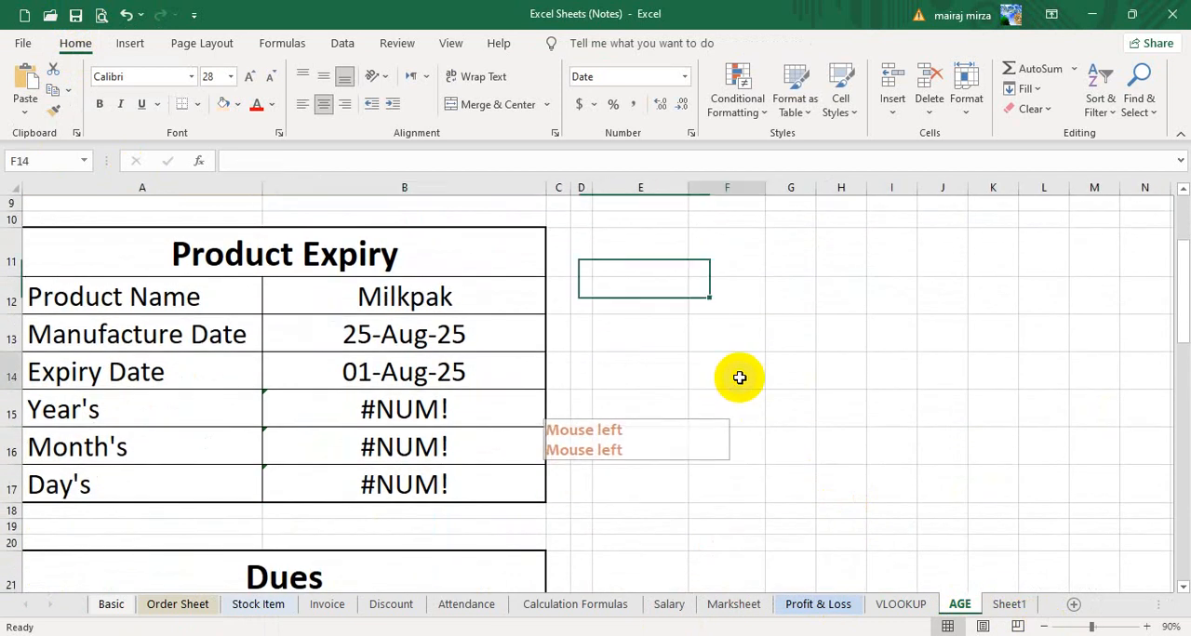
- Fill the merged Product Expiry heading in row 11 with light orange
left_click(209, 251)
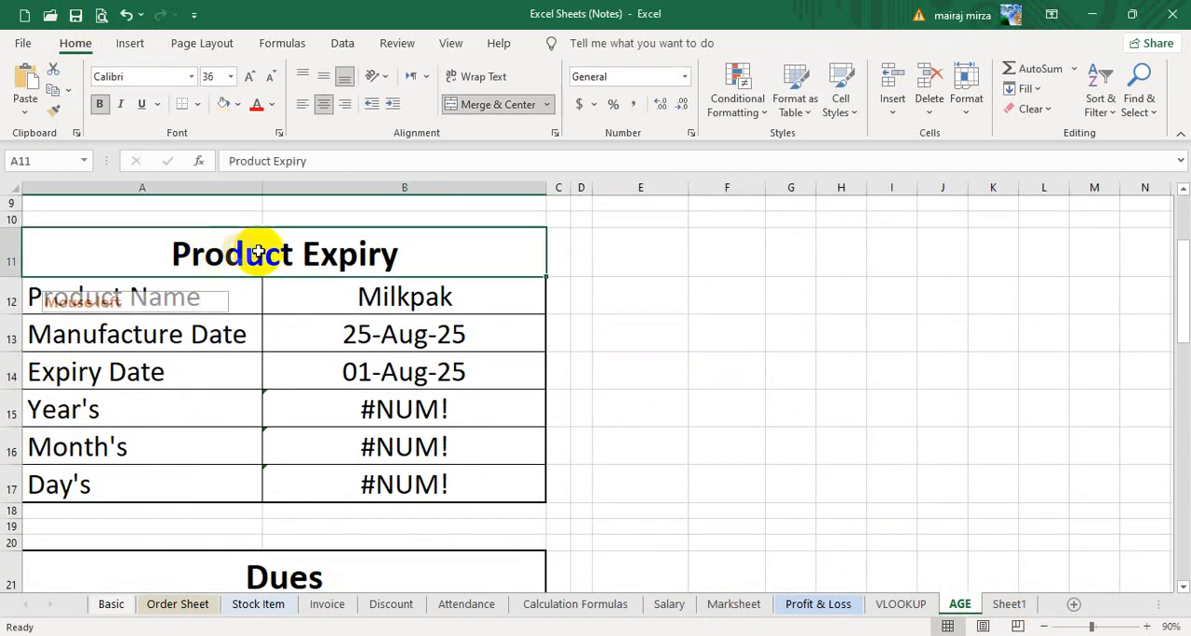
left_click(226, 103)
left_click(670, 269)
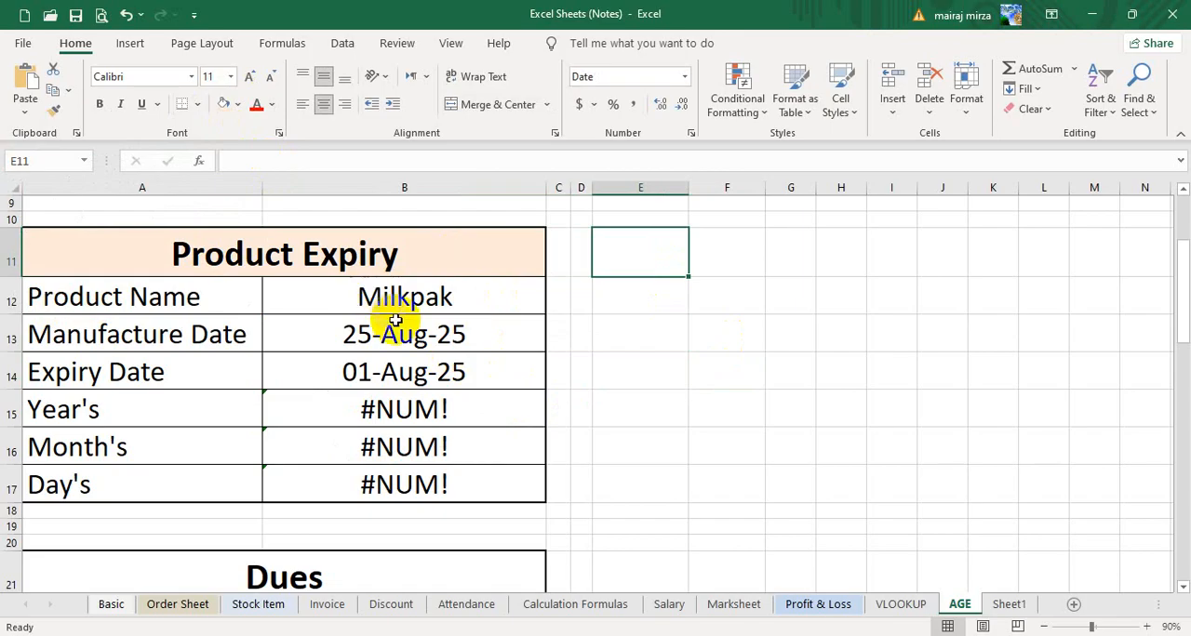
- Inspect the DATEDIF formulas for years, months and days in B15:B17 and the manufacture date formula in B13
left_click(389, 419)
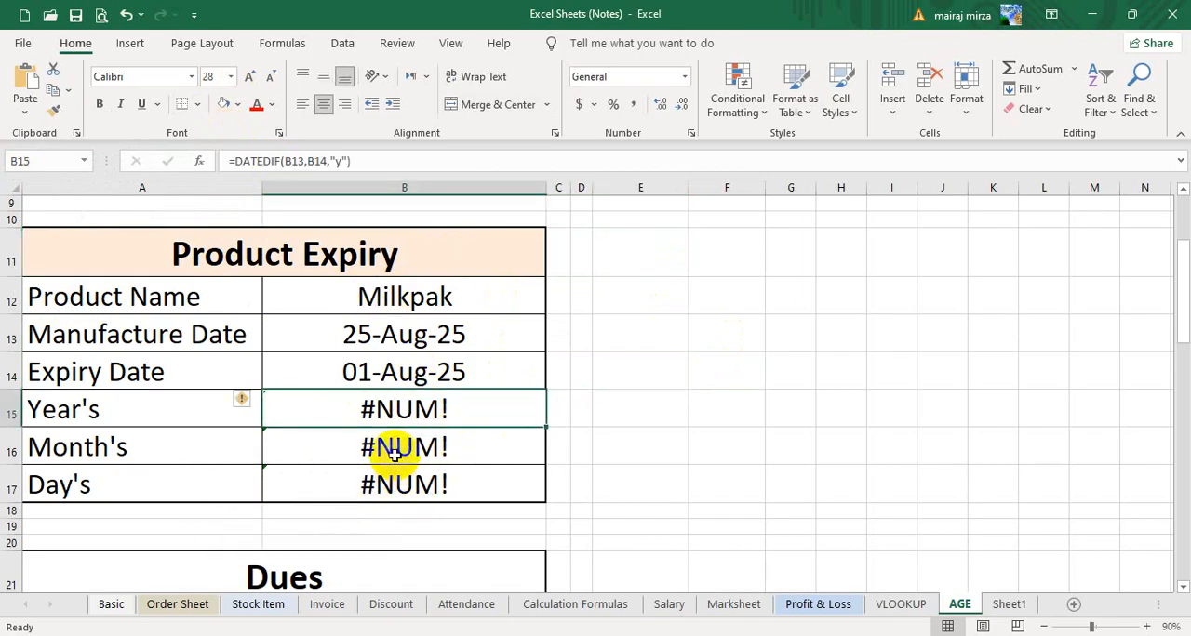
left_click(394, 454)
left_click(394, 480)
left_click(398, 418)
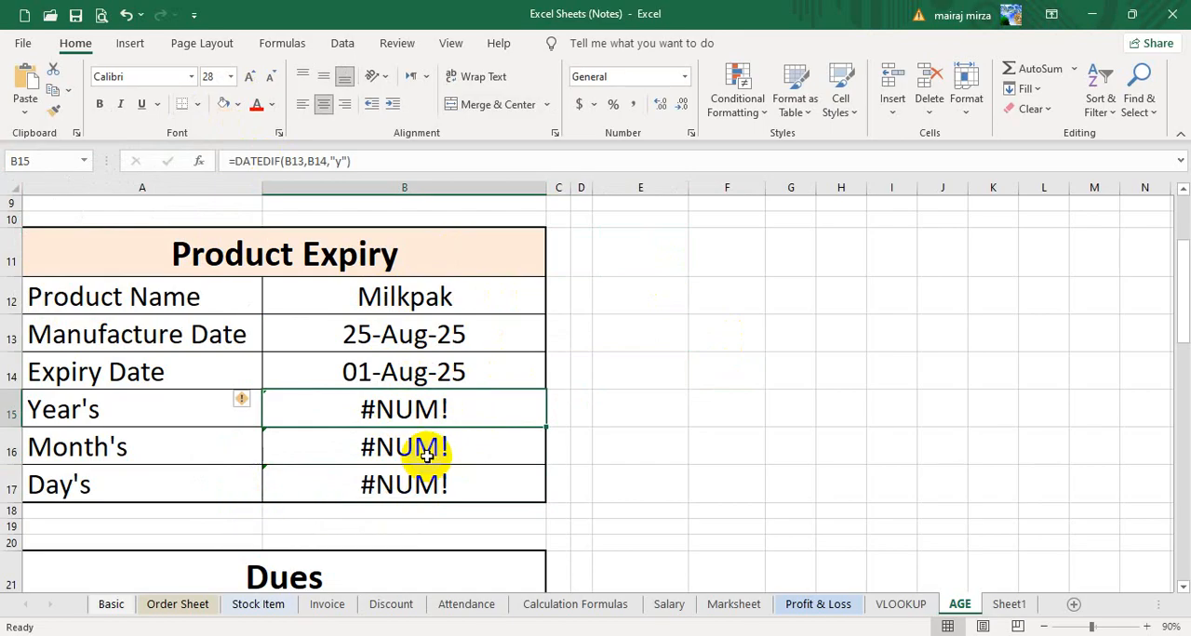
left_click(340, 334)
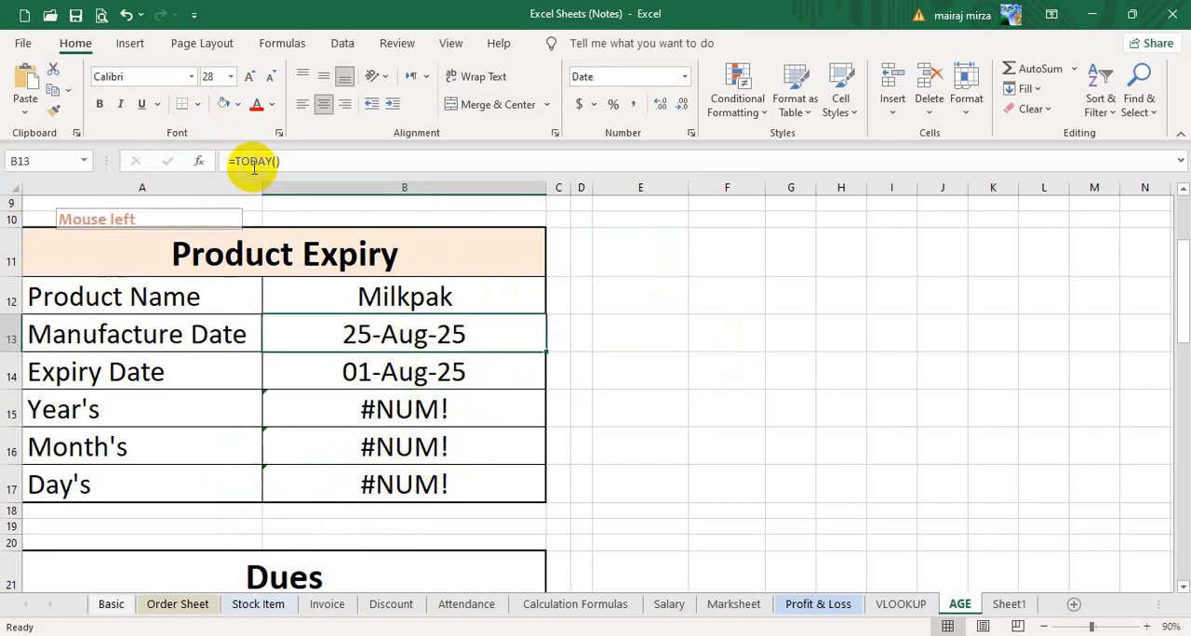
- Change the month of the expiry date in B14 so that it reads 9/1/2025
left_click(375, 382)
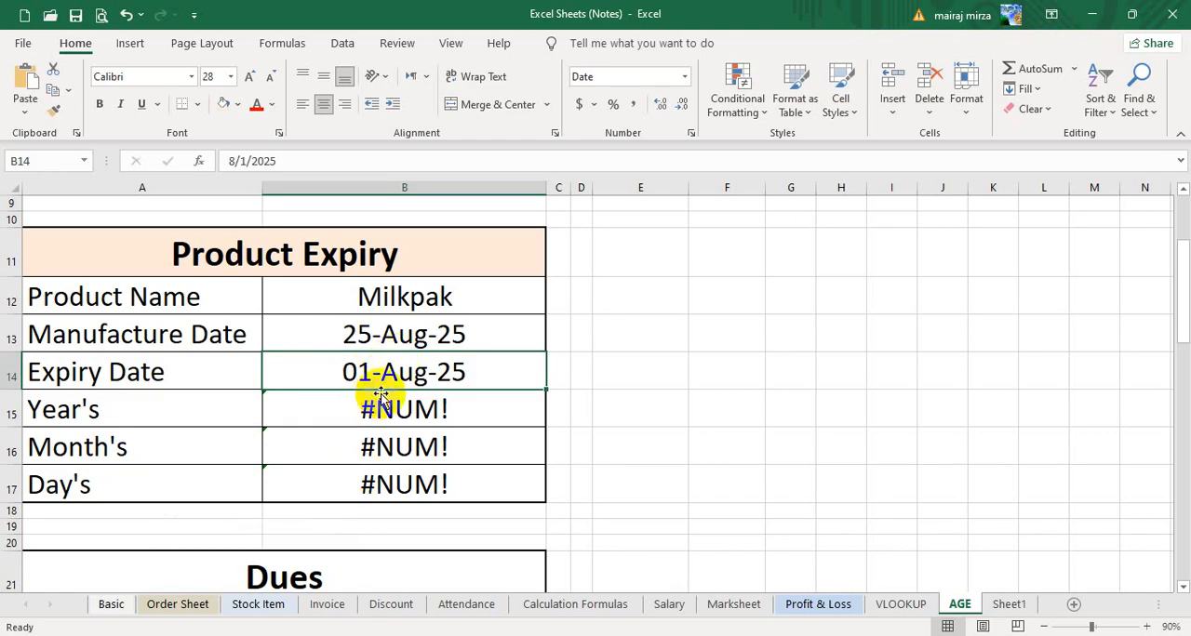
left_click(232, 161)
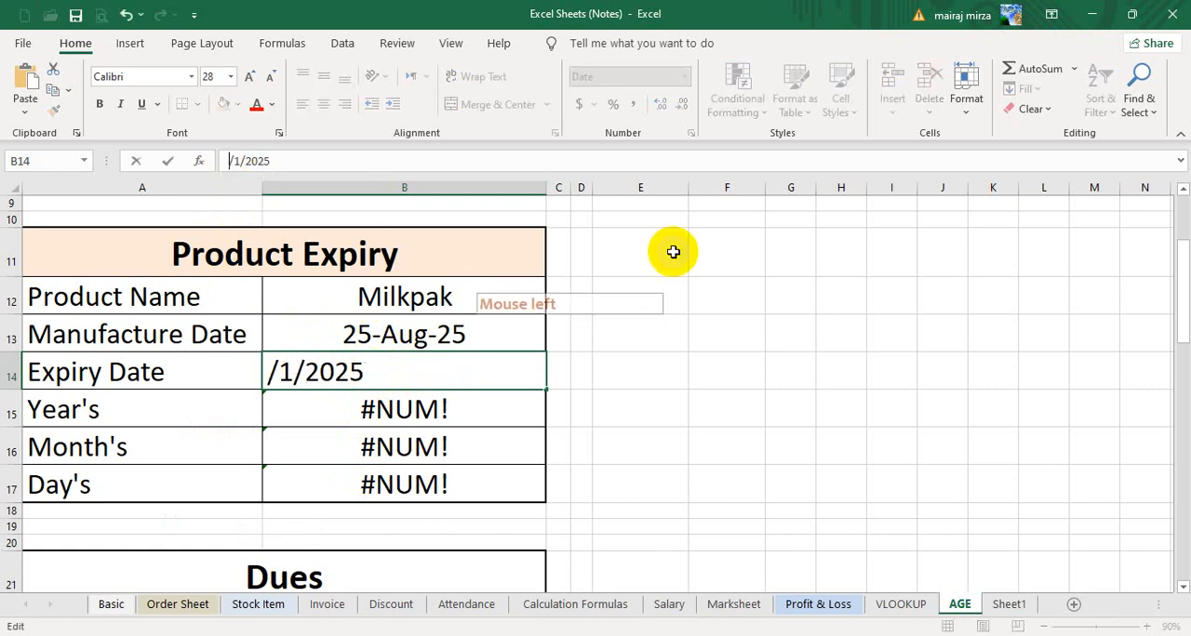
key("Return")
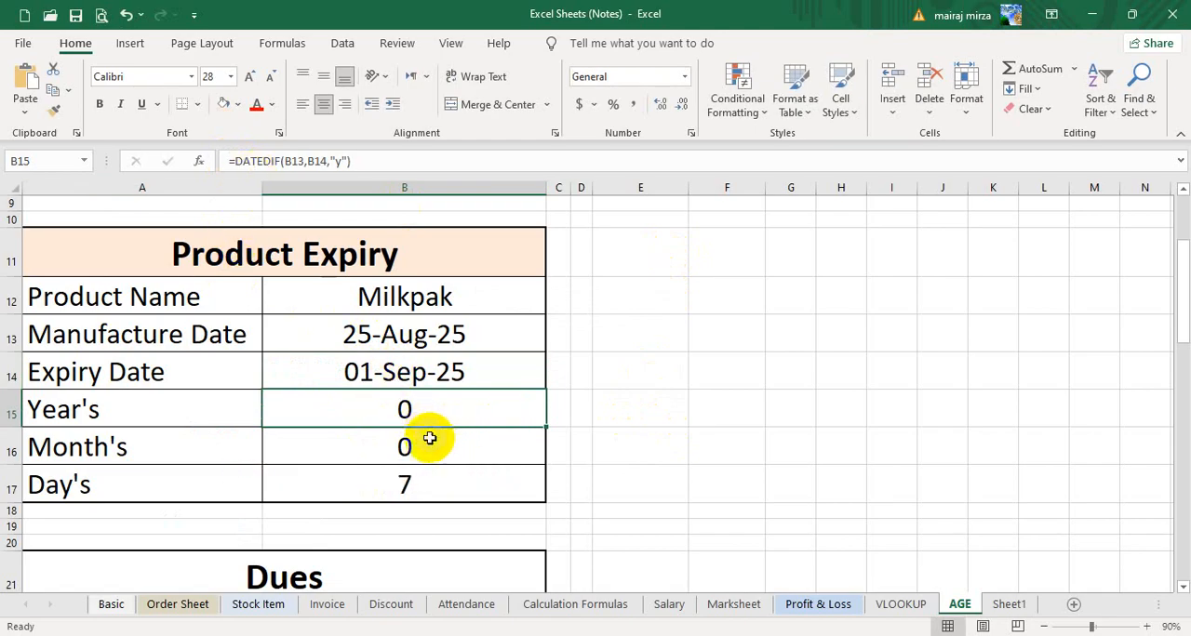
- Change the day of the expiry date in B14 to 28 so that it reads 9/28/2025
left_click(398, 371)
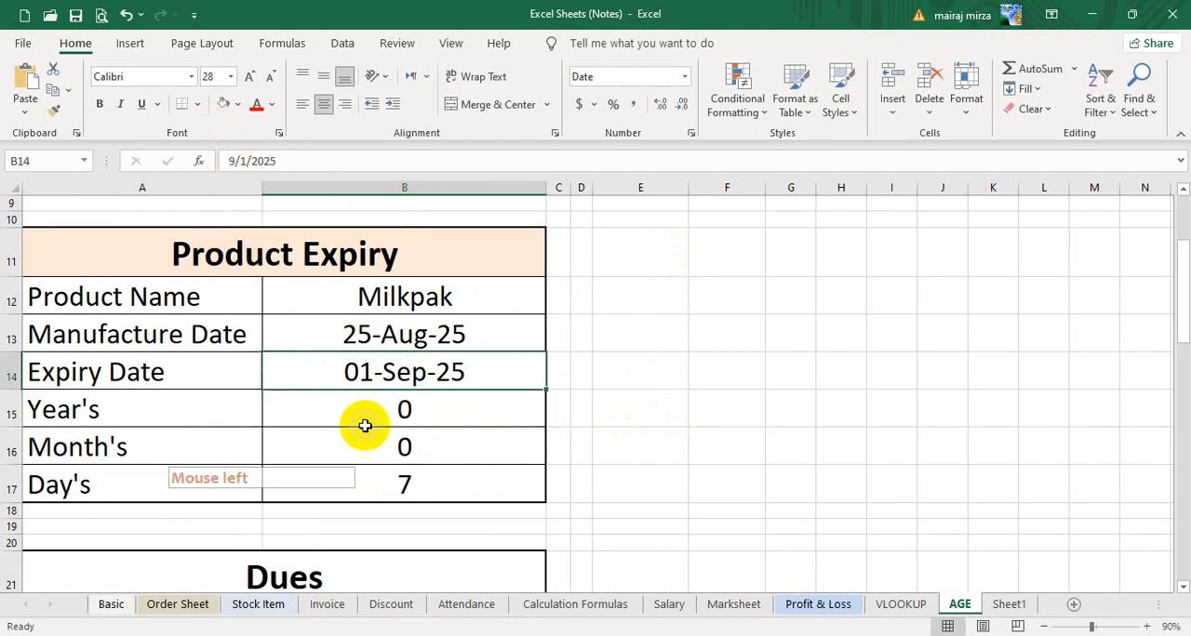
left_click(239, 160)
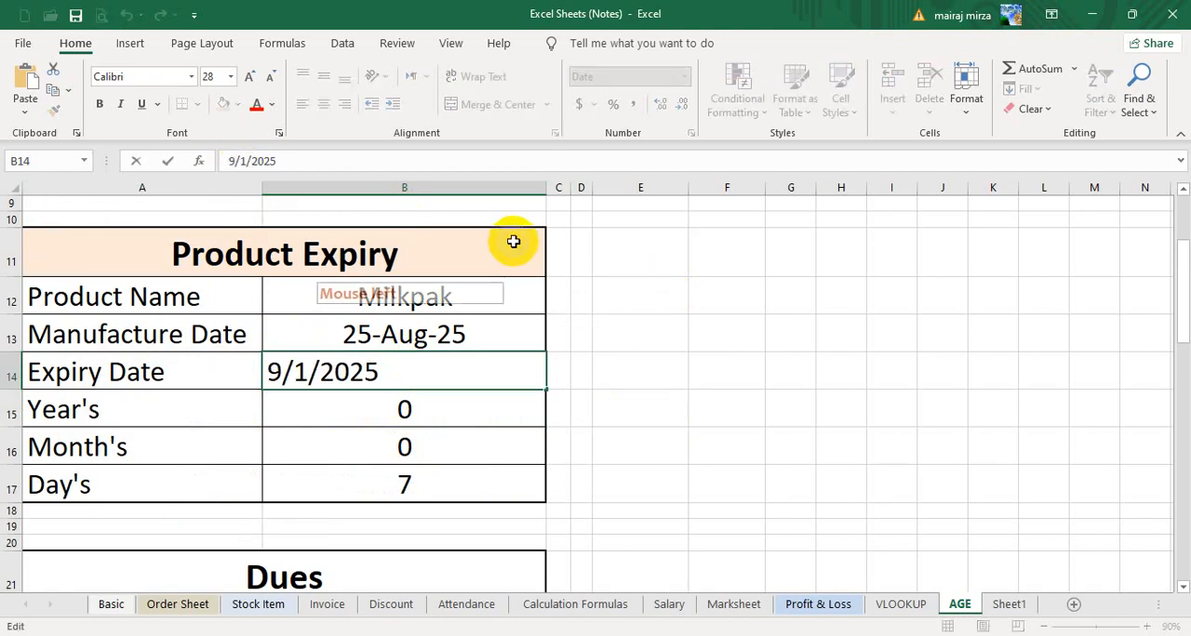
key("Delete")
type("28")
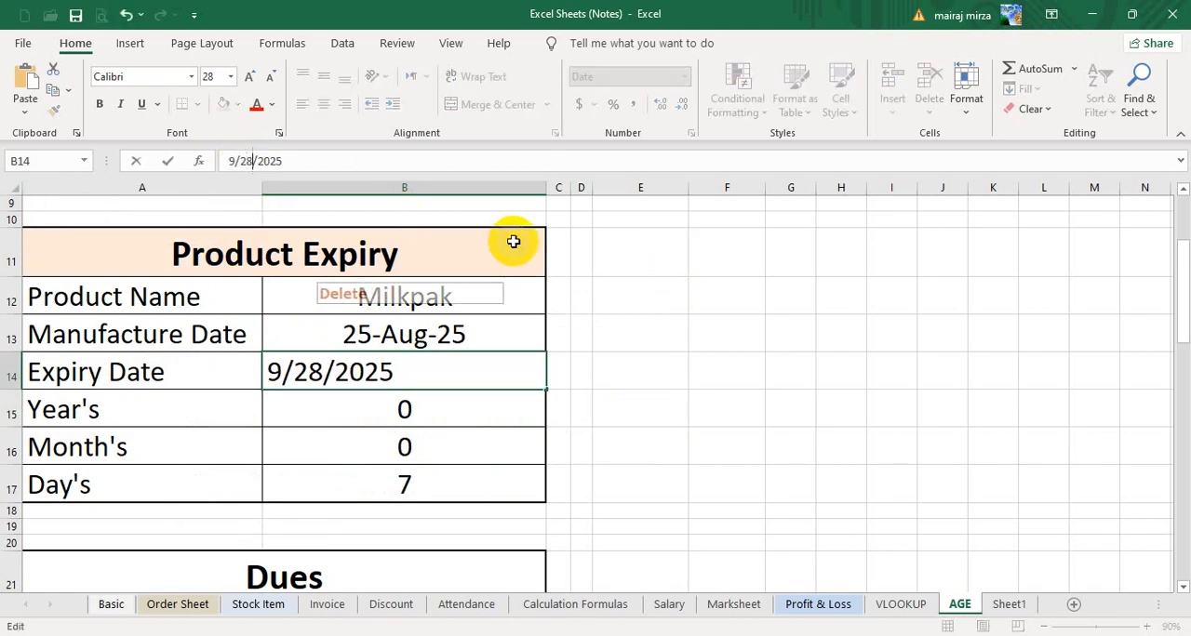
key("Return")
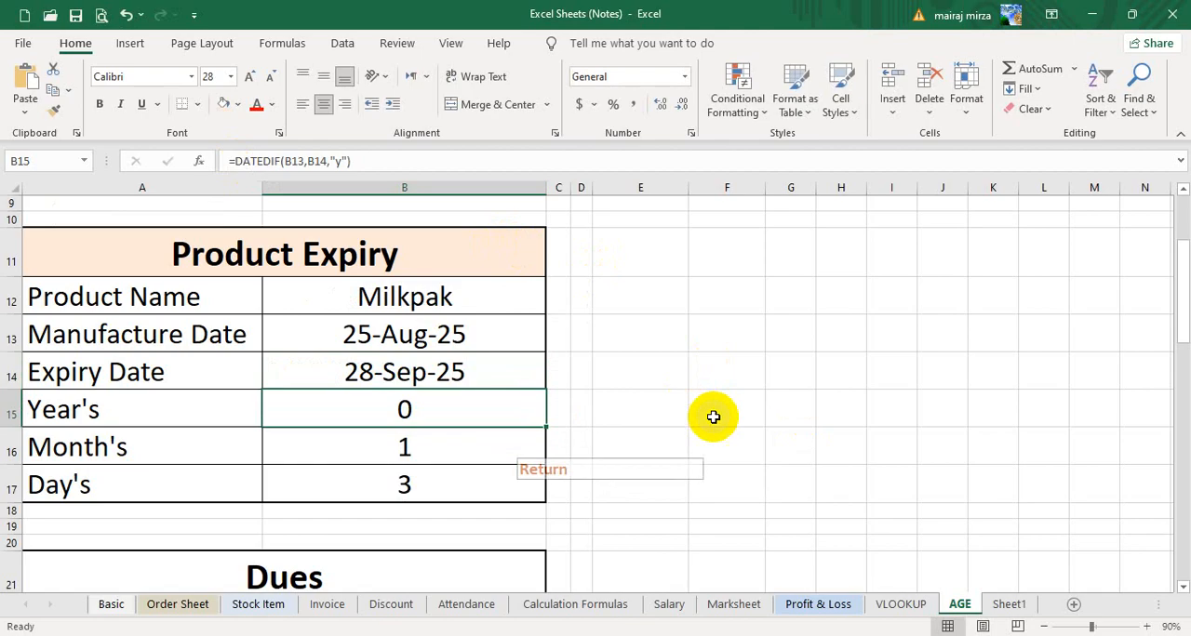
- Review the months formula, product name, manufacture date and expiry date in the Product Expiry table
left_click(784, 412)
left_click(416, 449)
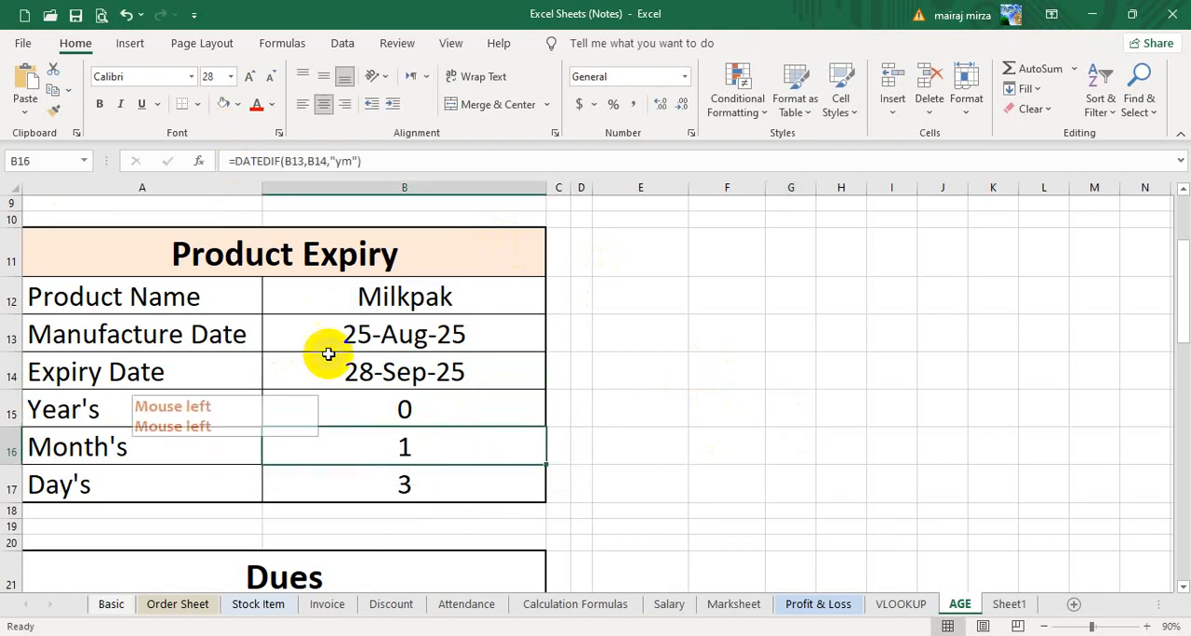
left_click(357, 294)
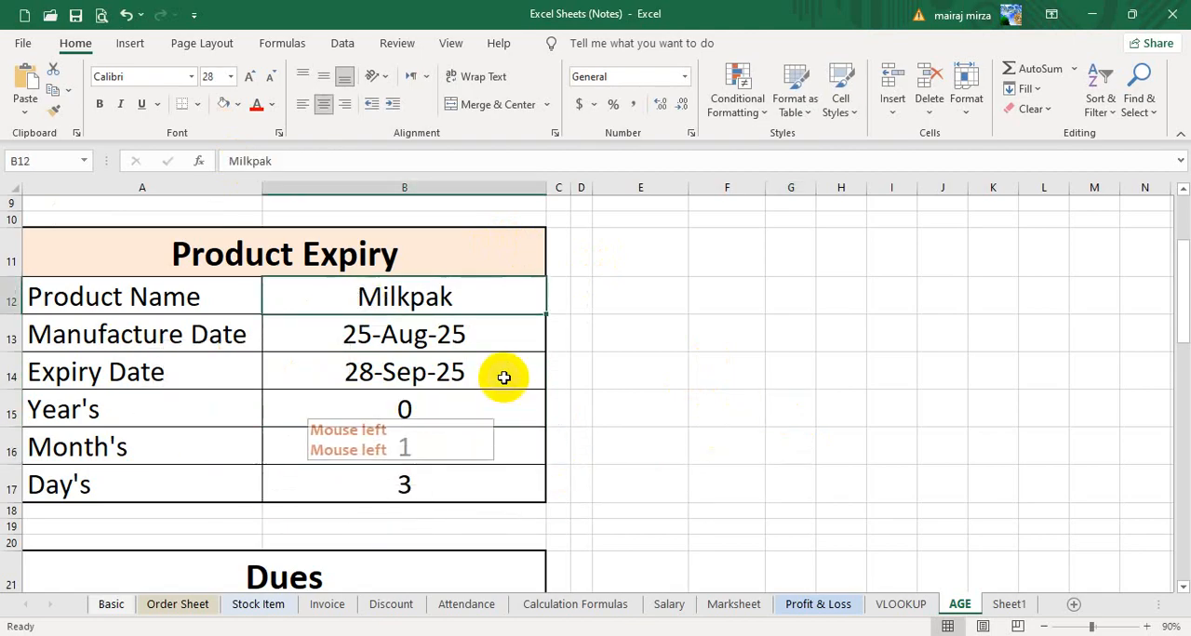
left_click(395, 342)
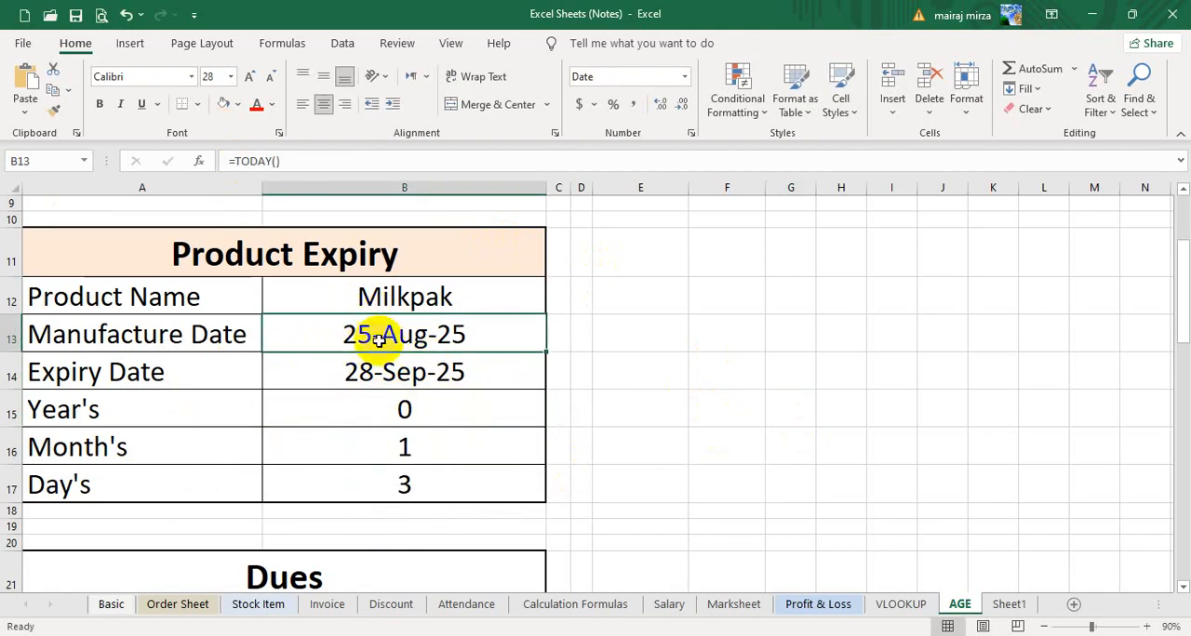
left_click(386, 372)
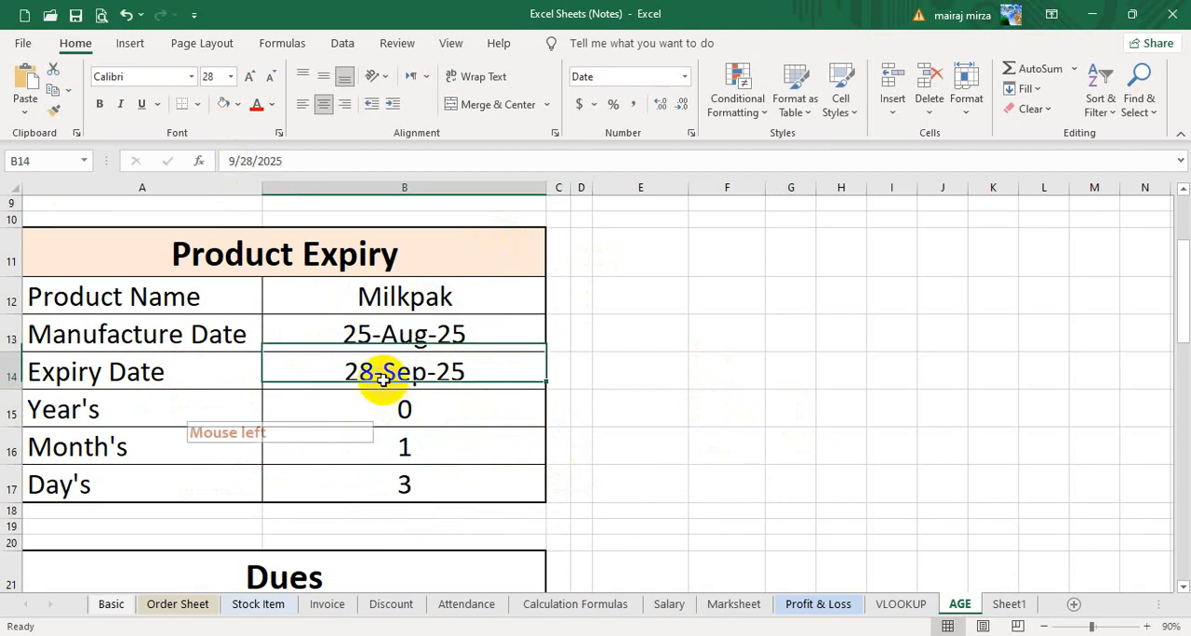
- Review the DATEDIF formulas in B15:B17 along with the manufacture date formula and expiry date in B13:B14
left_click(419, 416)
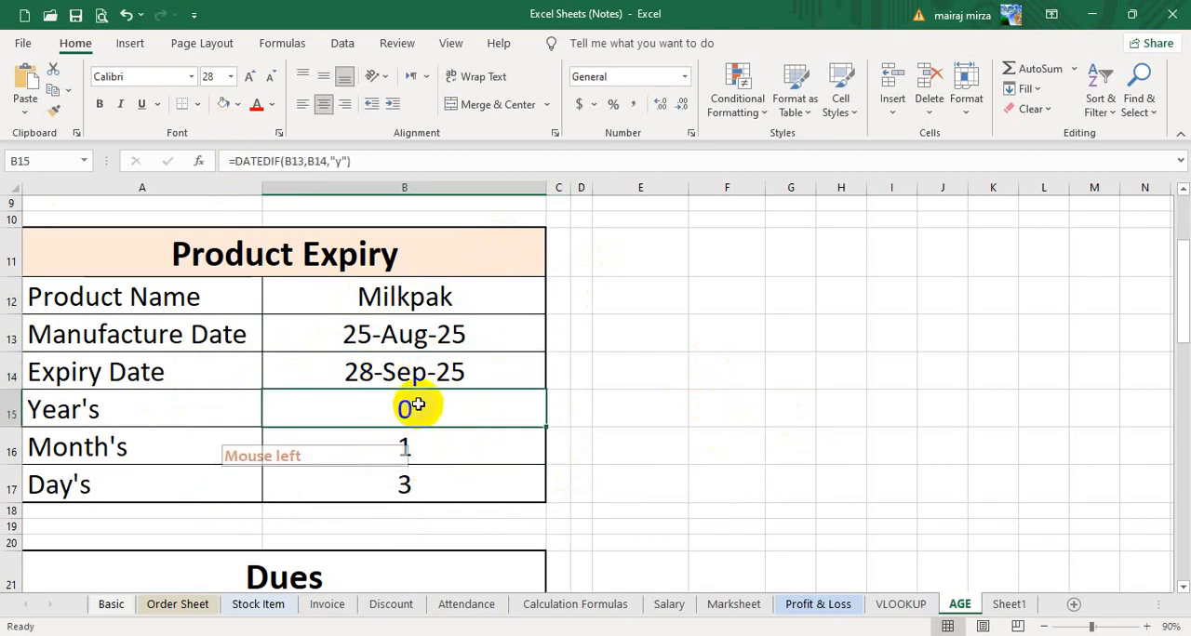
left_click(421, 448)
left_click(421, 486)
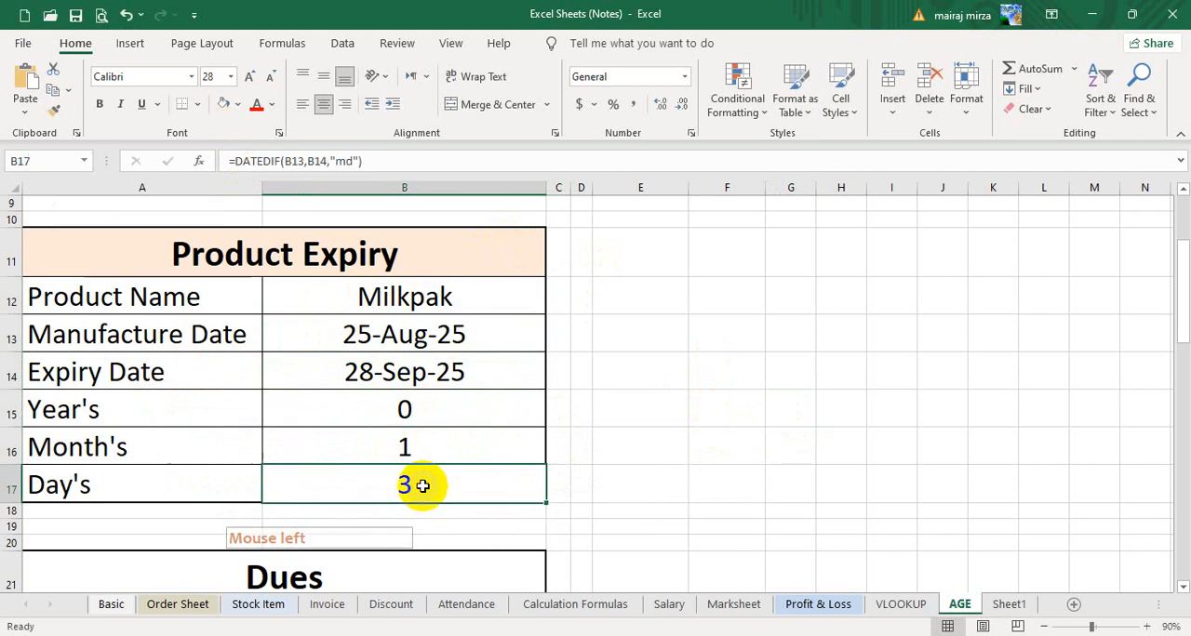
left_click(412, 338)
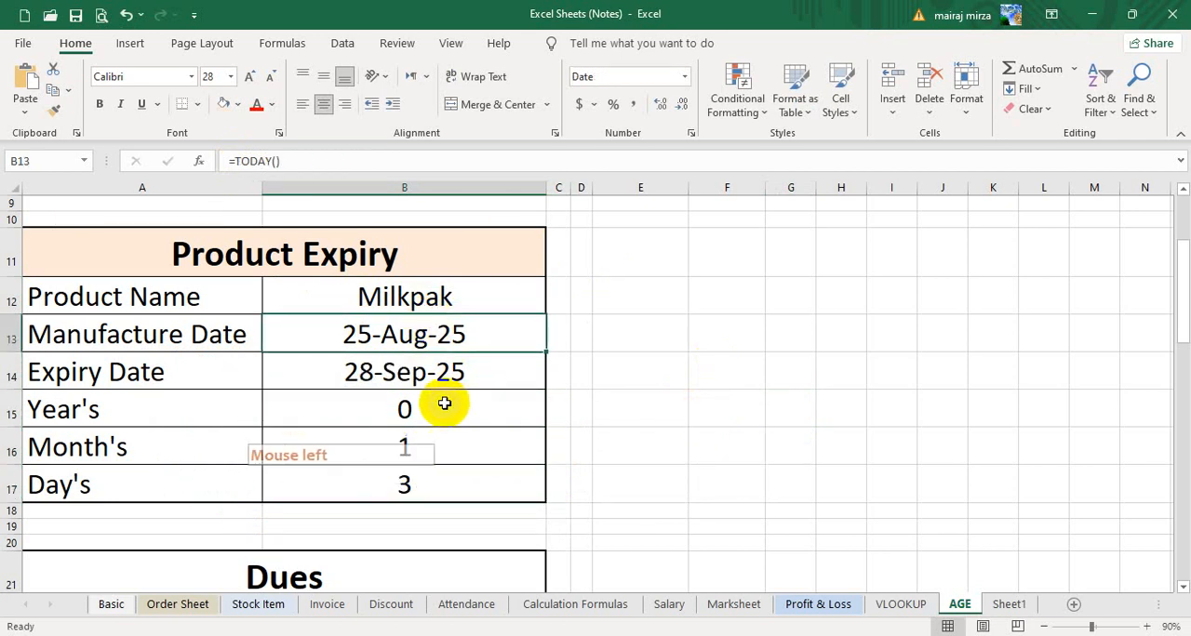
left_click(368, 369)
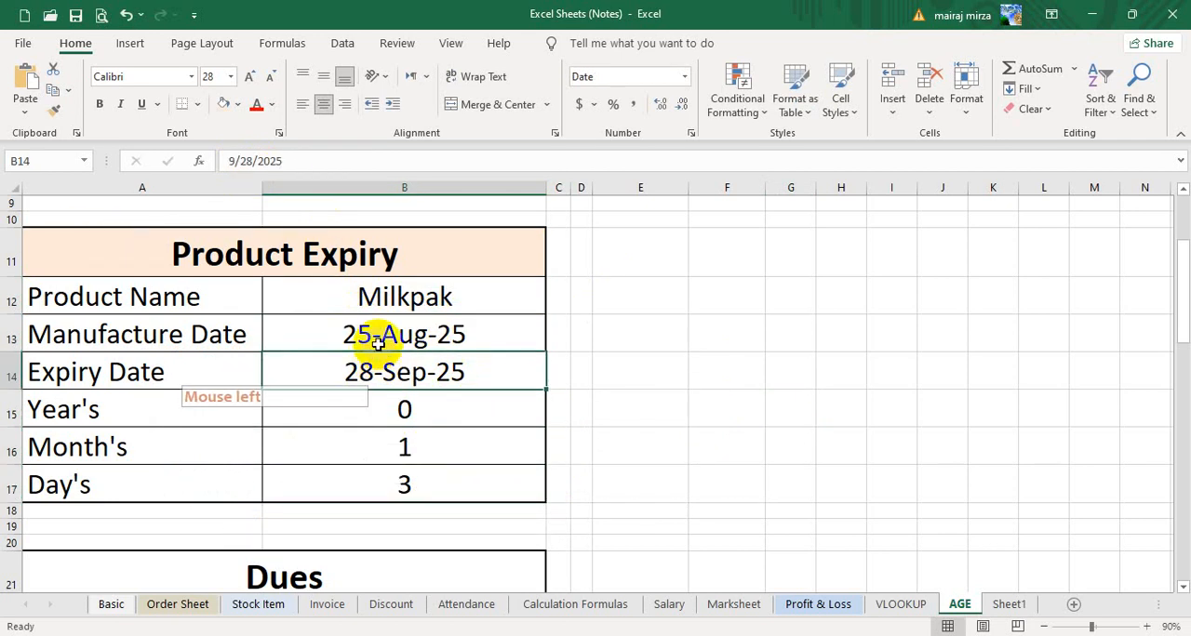
left_click(378, 340)
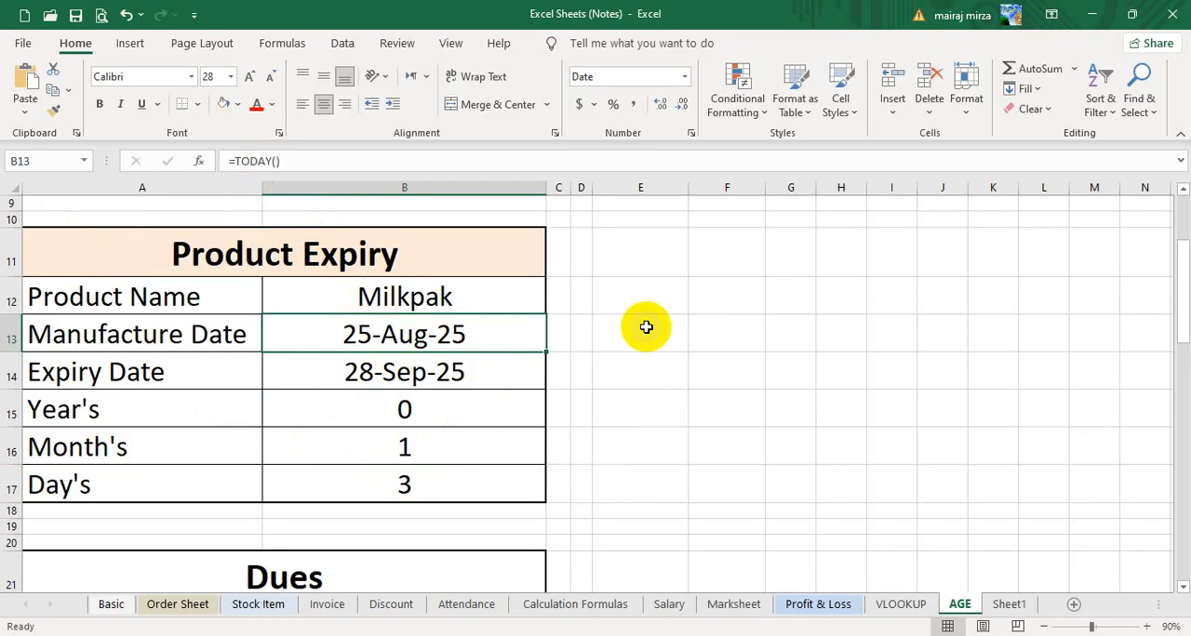
- Capture a screen snip of the Product Expiry table and switch to the Practice of excel class 2 workbook
key("super+shift+s")
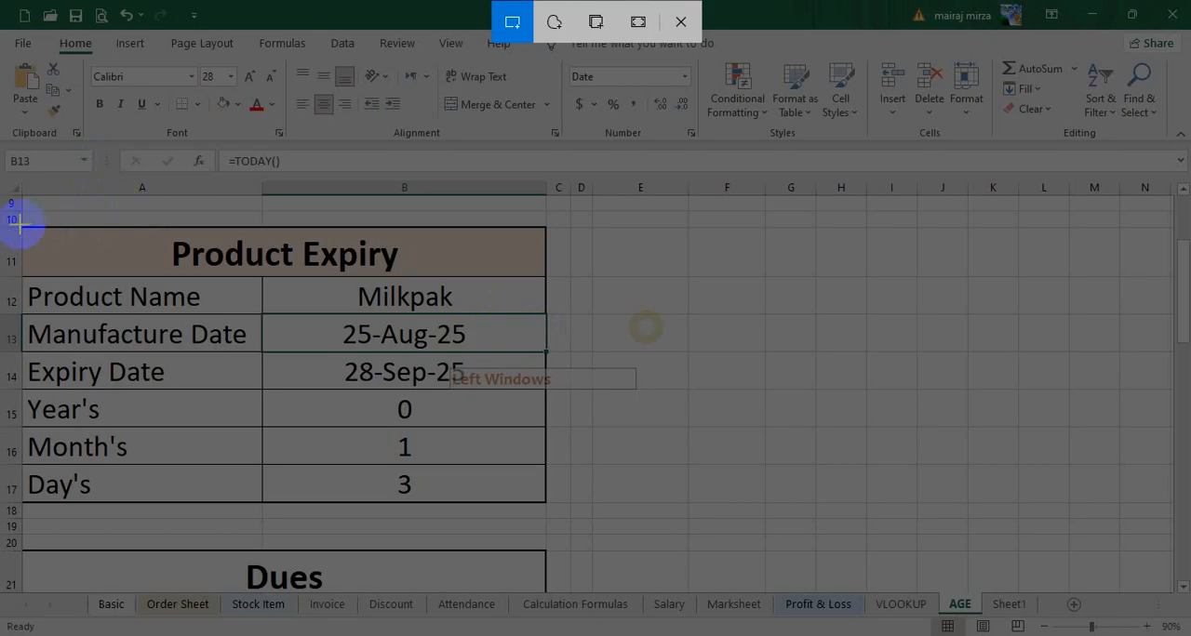
left_click_drag(18, 224, 545, 503)
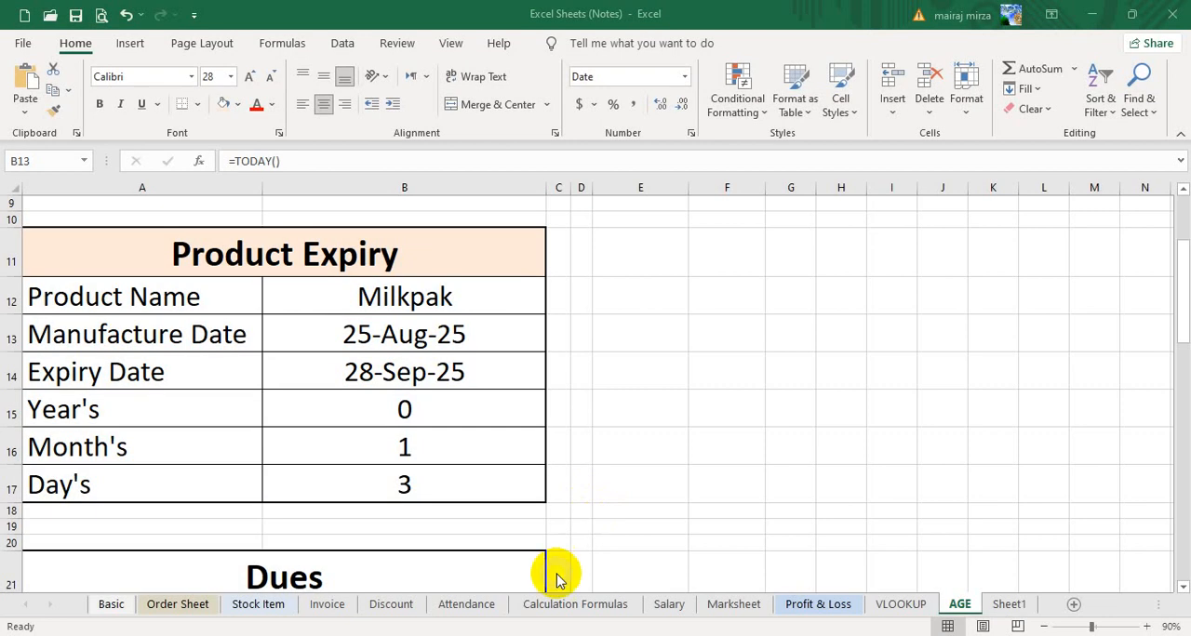
mouse_move(394, 614)
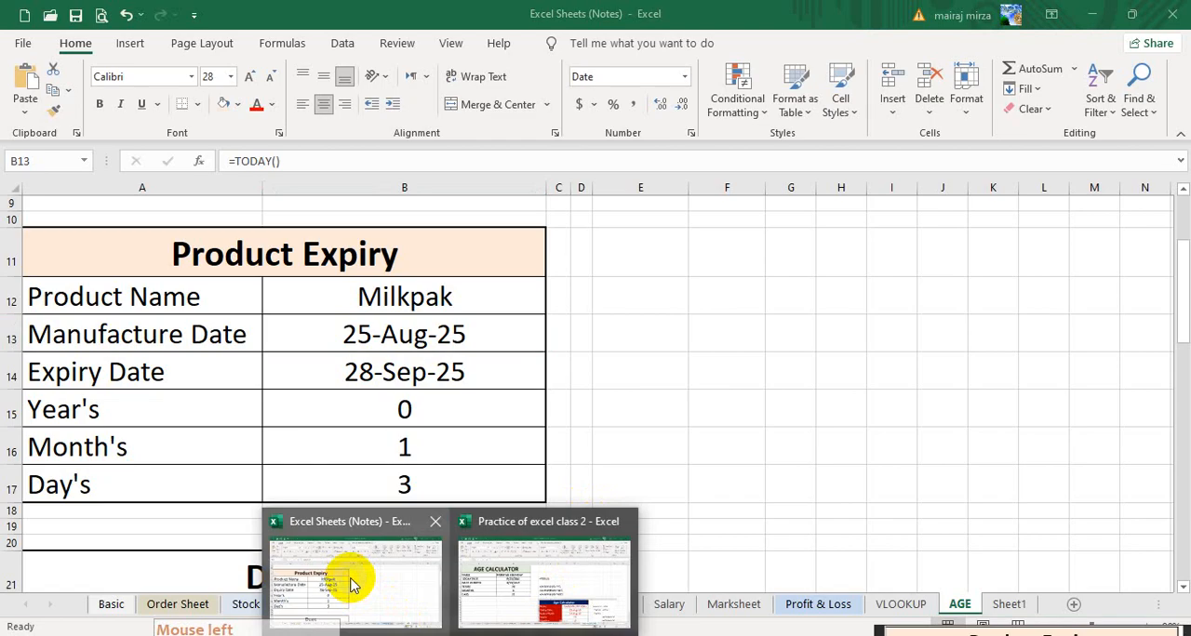
left_click(545, 581)
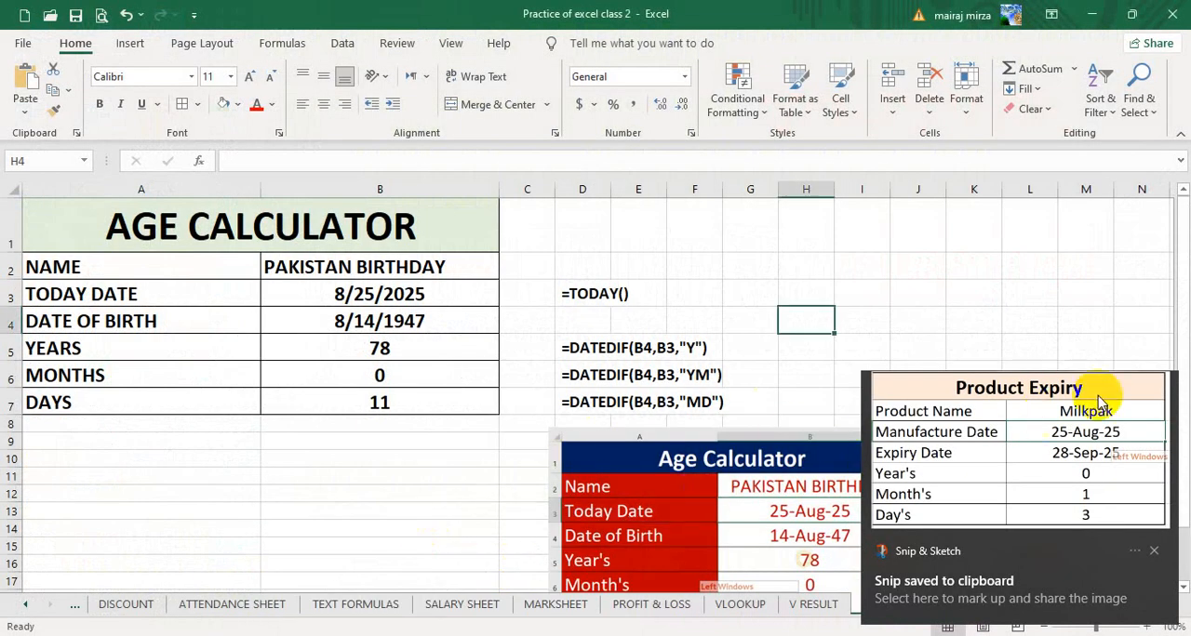
left_click(1155, 552)
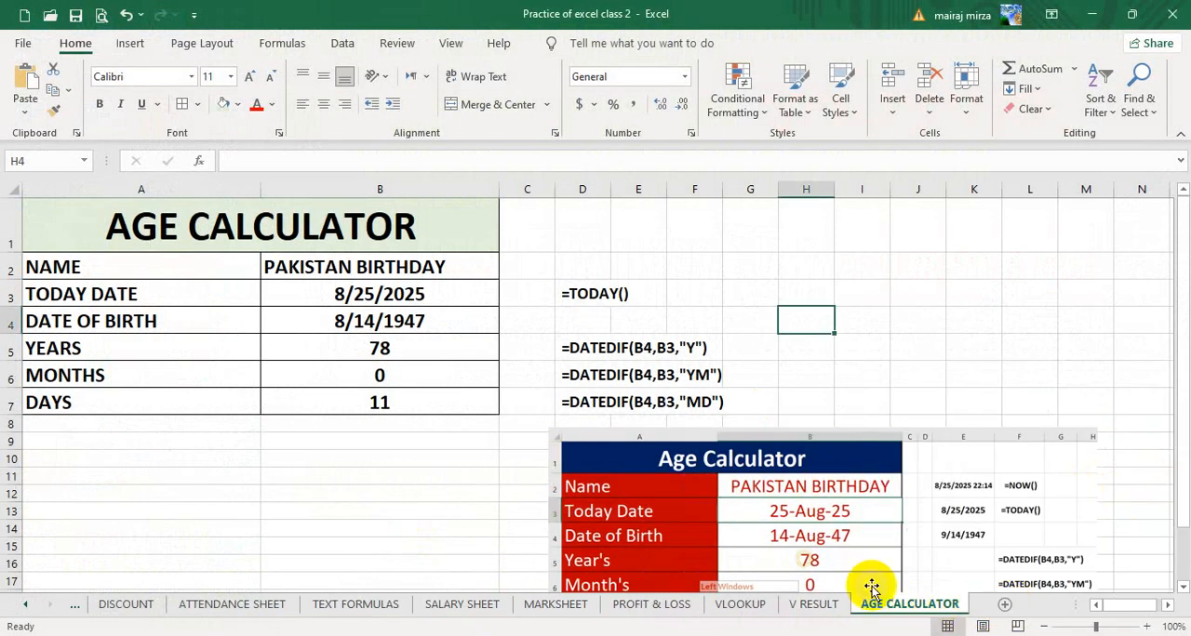
- Paste the snip of the Product Expiry table and place it below the Age Calculator picture, starting around row 21
scroll(399, 425, "down", 3)
scroll(683, 348, "down", 1)
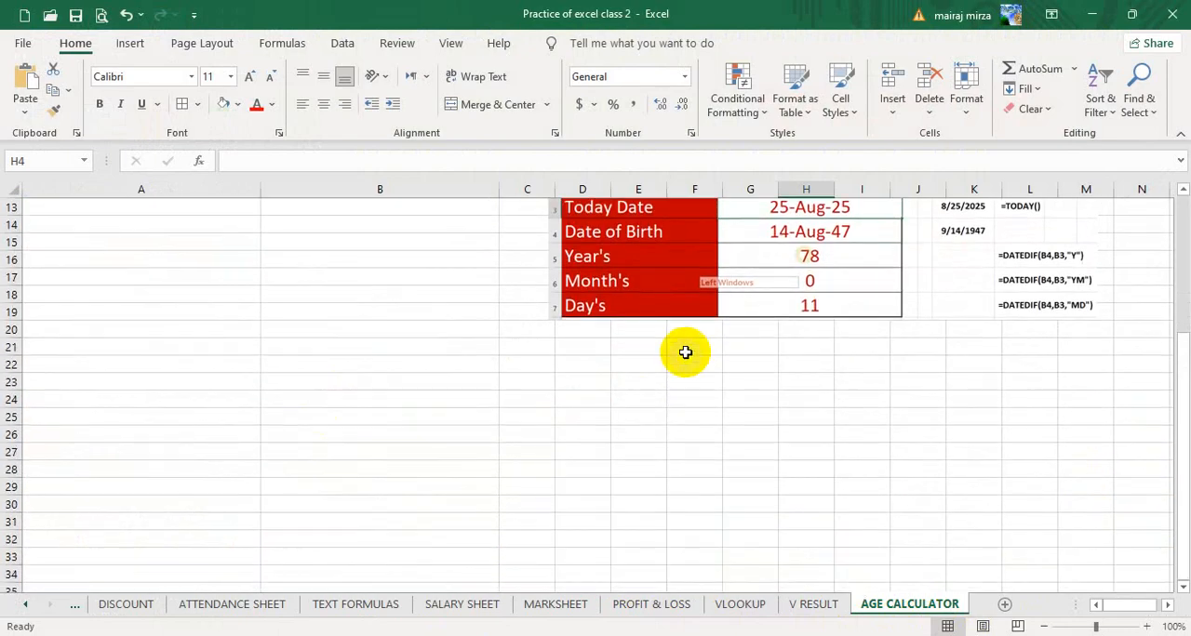
scroll(589, 401, "up", 4)
left_click(707, 497)
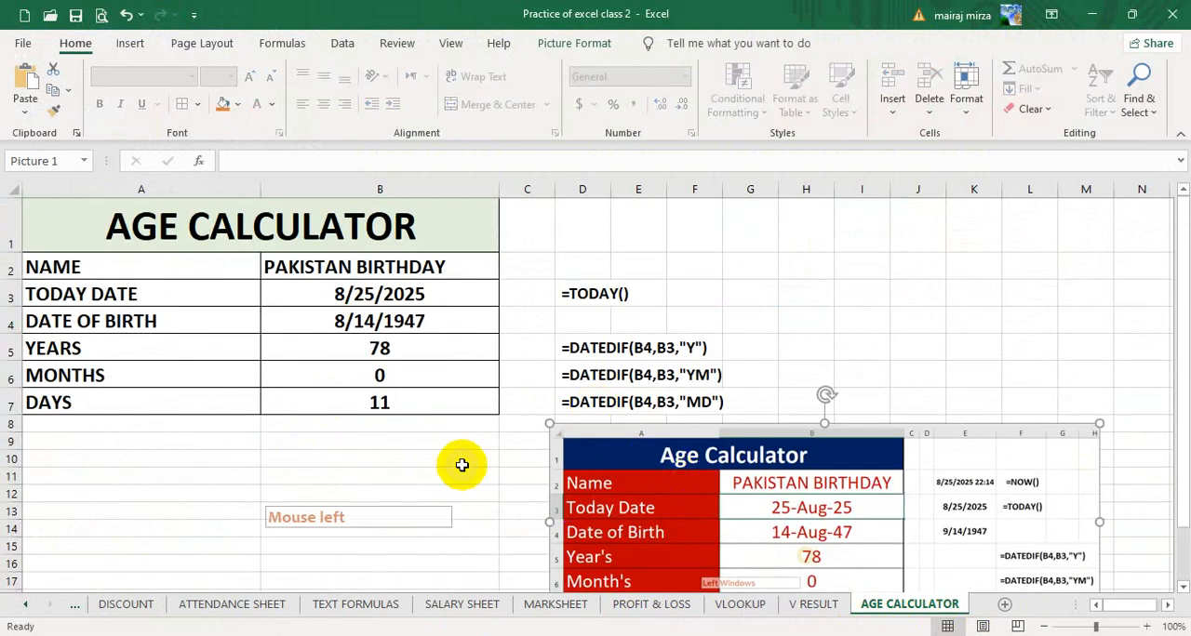
scroll(460, 463, "down", 5)
left_click(186, 372)
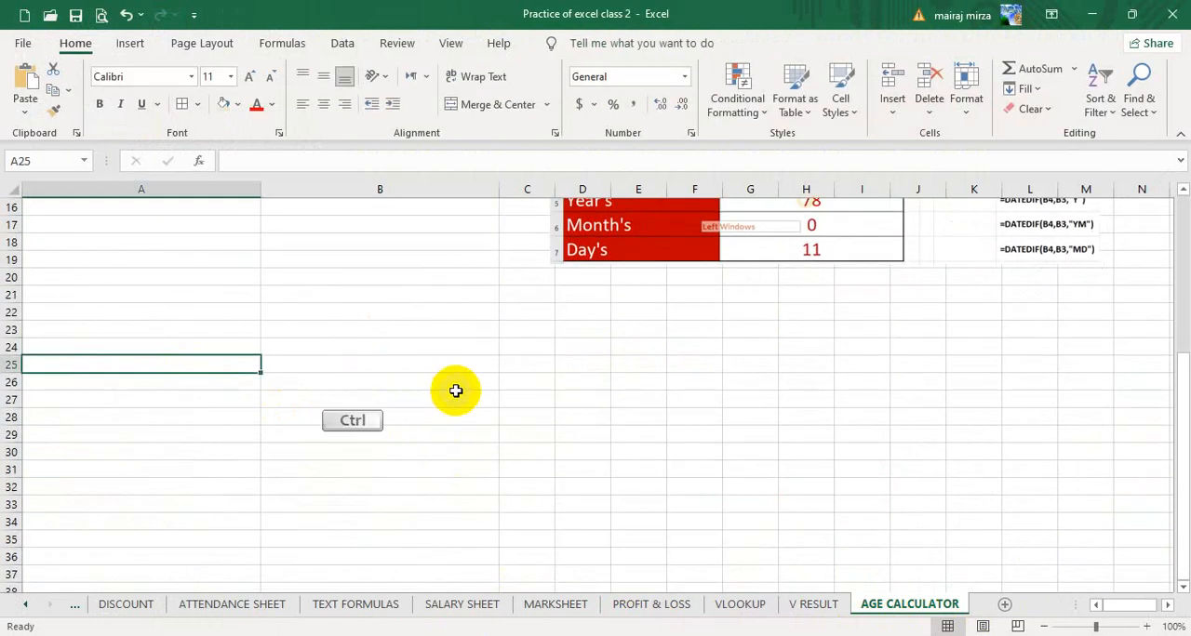
key("ctrl+v")
left_click_drag(309, 439, 901, 390)
scroll(847, 411, "down", 1)
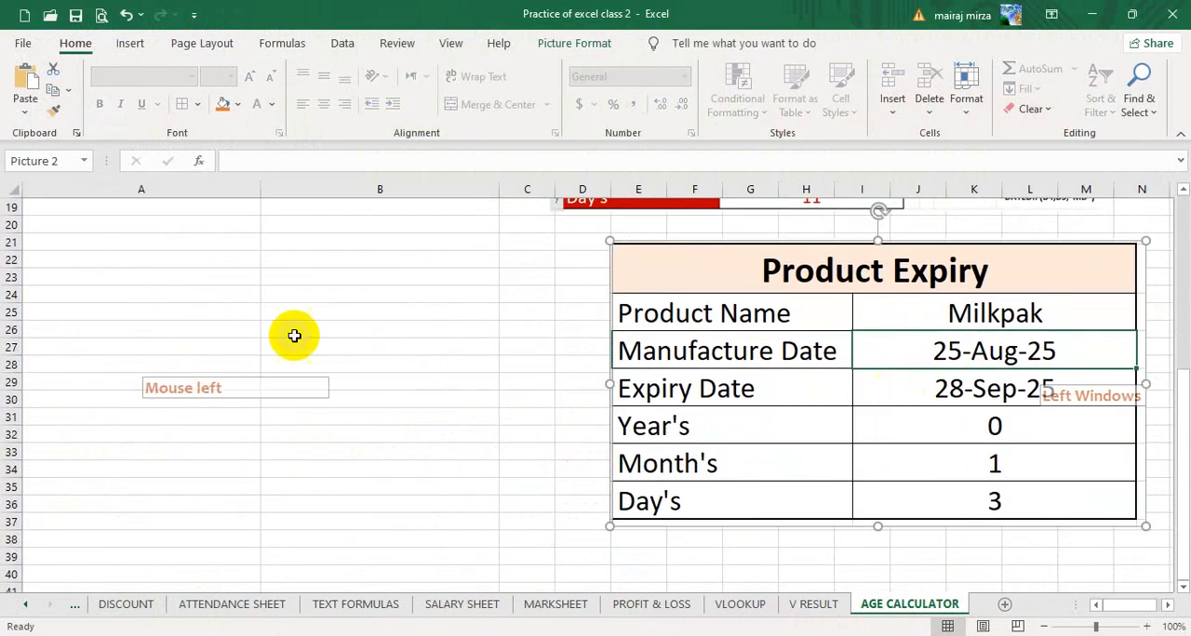
- Enter the heading PRODUCT EXPIRY in A22
left_click(113, 261)
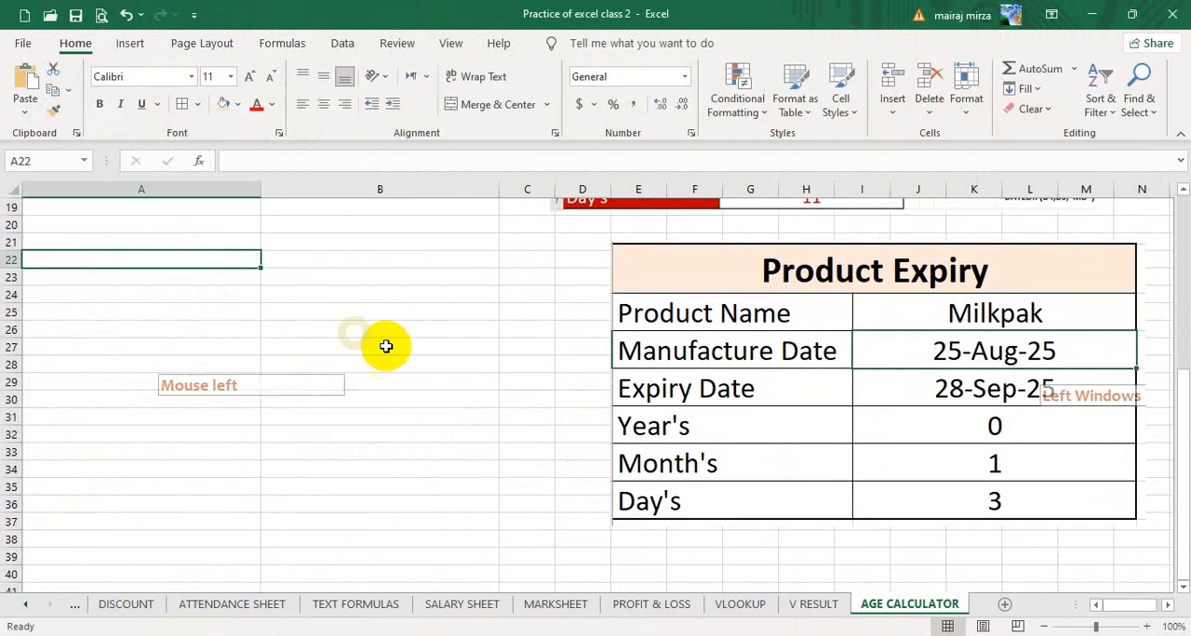
type("PRODUCT EXPIRY")
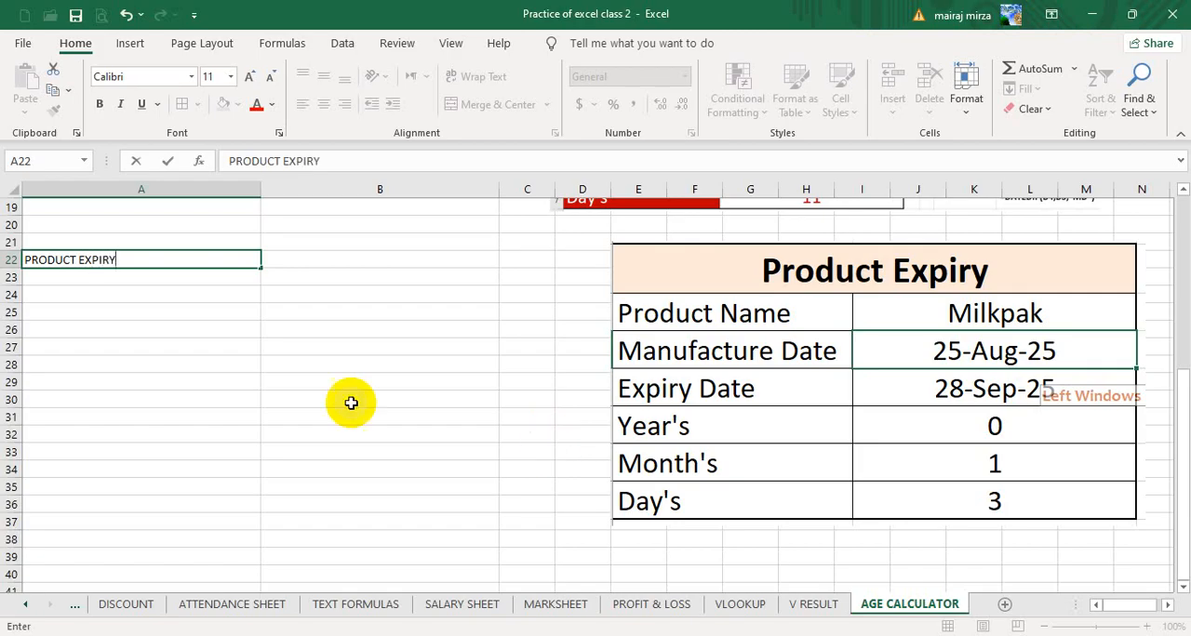
left_click(322, 351)
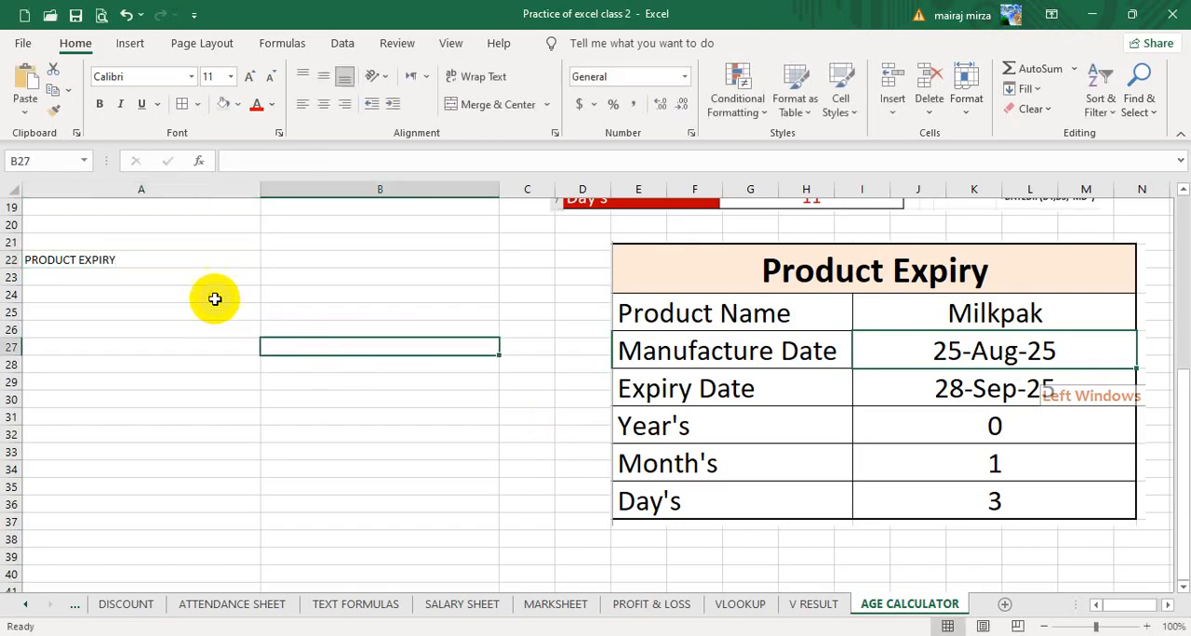
- Copy the formatting of the AGE CALCULATOR title in A1 onto the PRODUCT EXPIRY heading in A22
left_click_drag(209, 262, 298, 262)
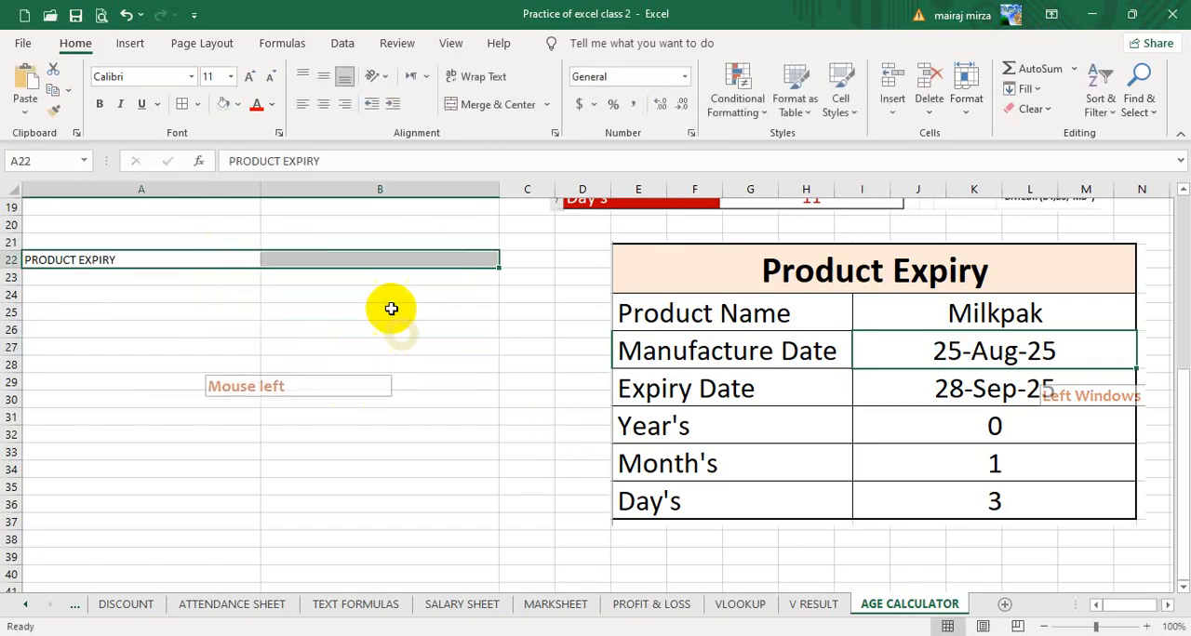
scroll(288, 265, "up", 6)
left_click(233, 226)
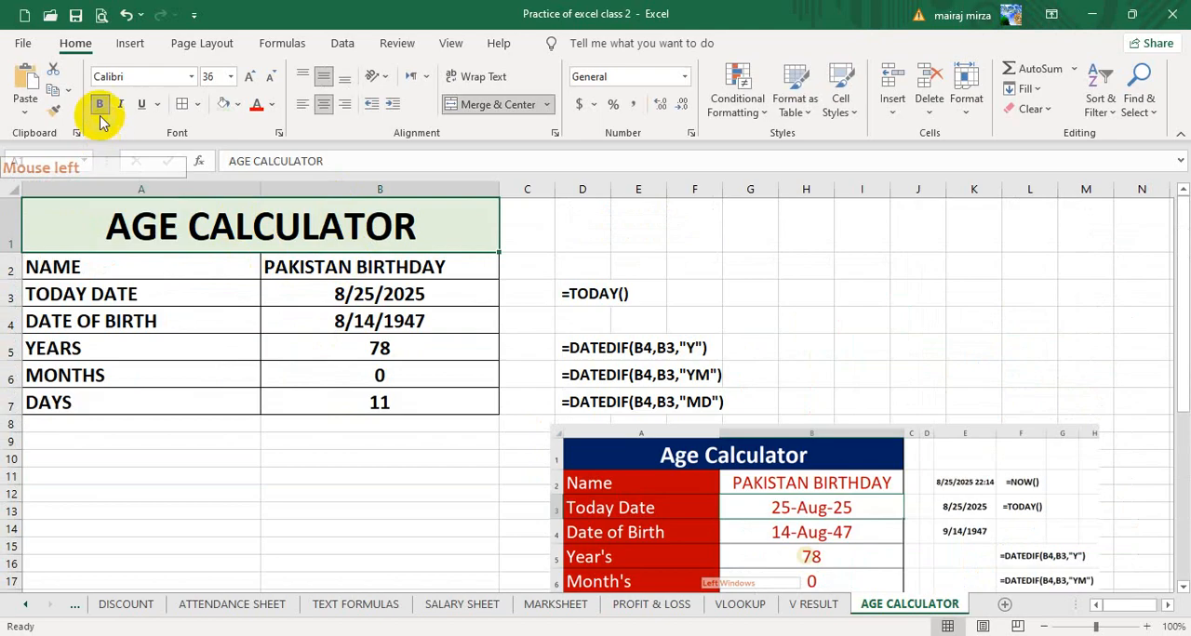
left_click(53, 112)
scroll(240, 322, "down", 2)
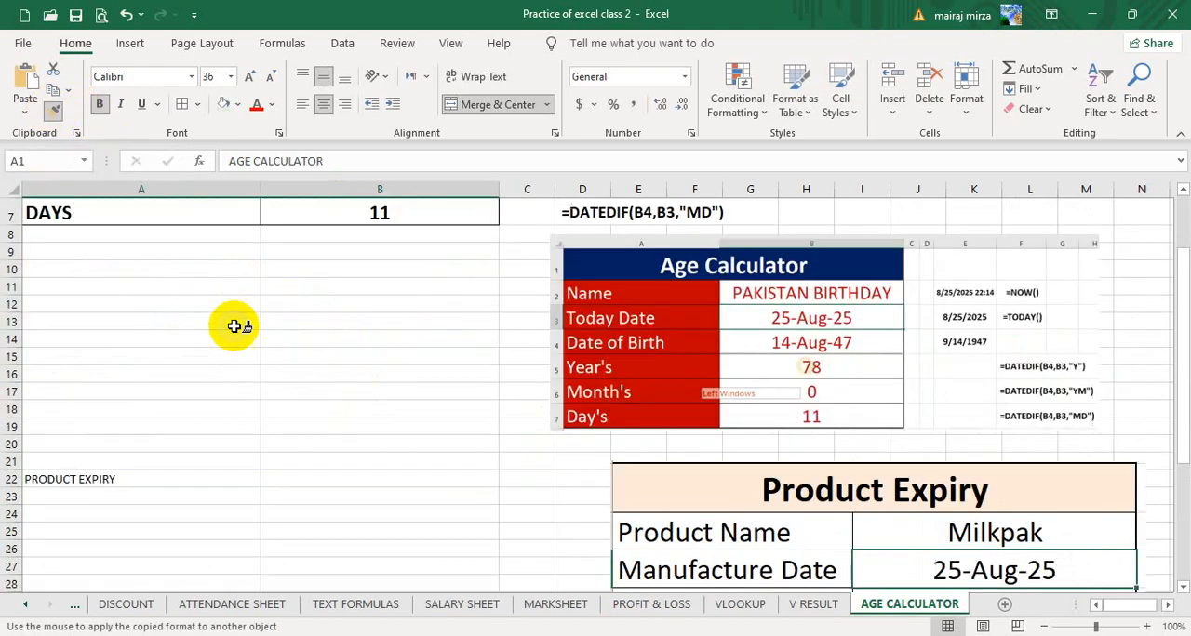
left_click(144, 479)
scroll(269, 521, "down", 2)
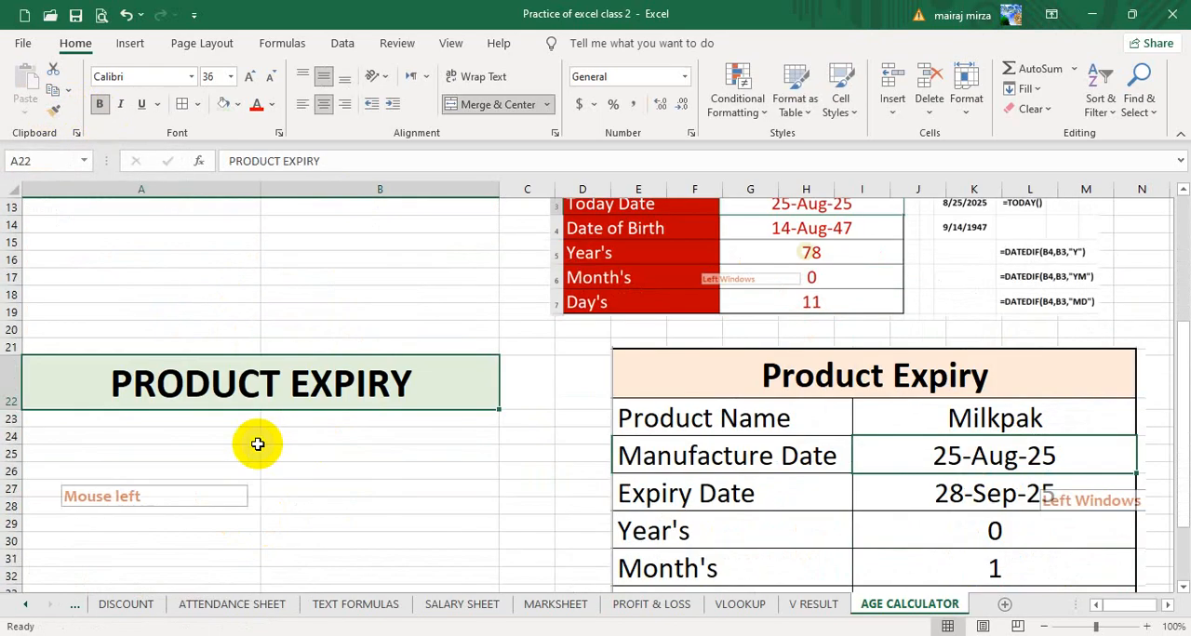
- Enter the labels PRODUCT NAME in A23 and MANUFACTURE DATE in A24
left_click(198, 421)
scroll(270, 433, "down", 2)
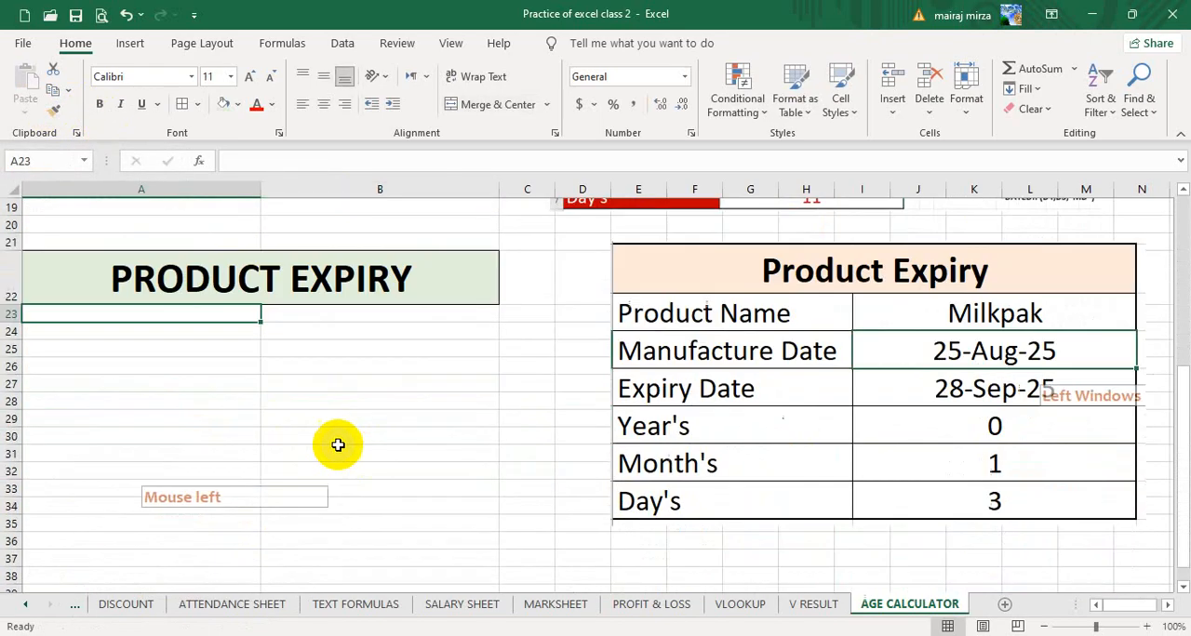
type("PRODUCT EXPIRY")
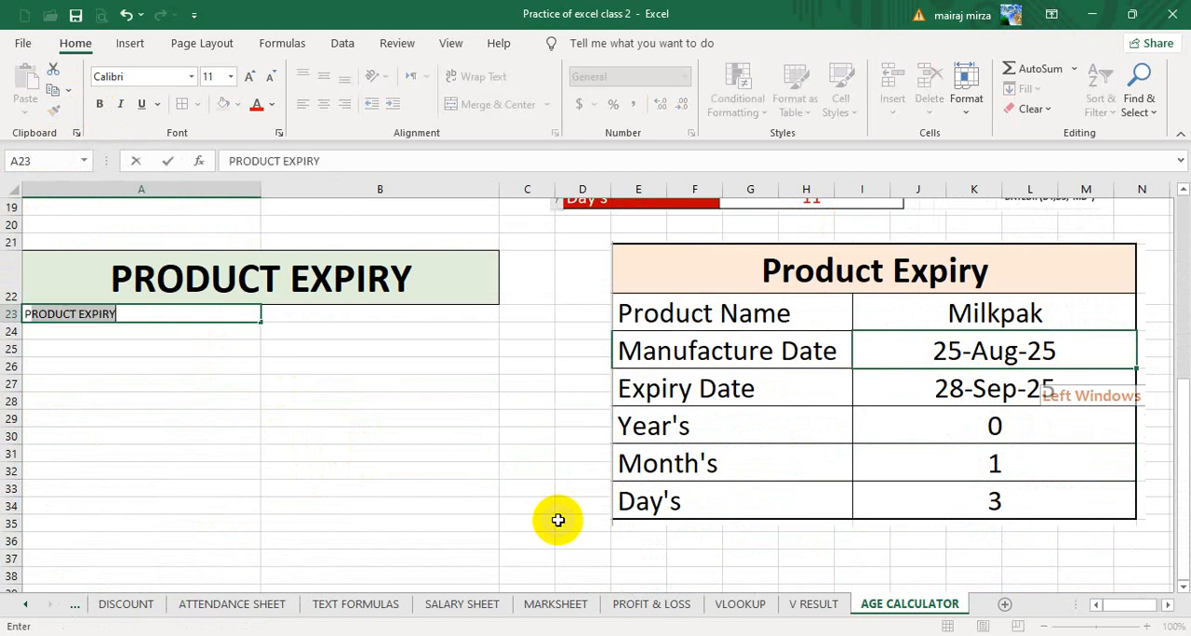
type("ODUCT NAME")
key("Return")
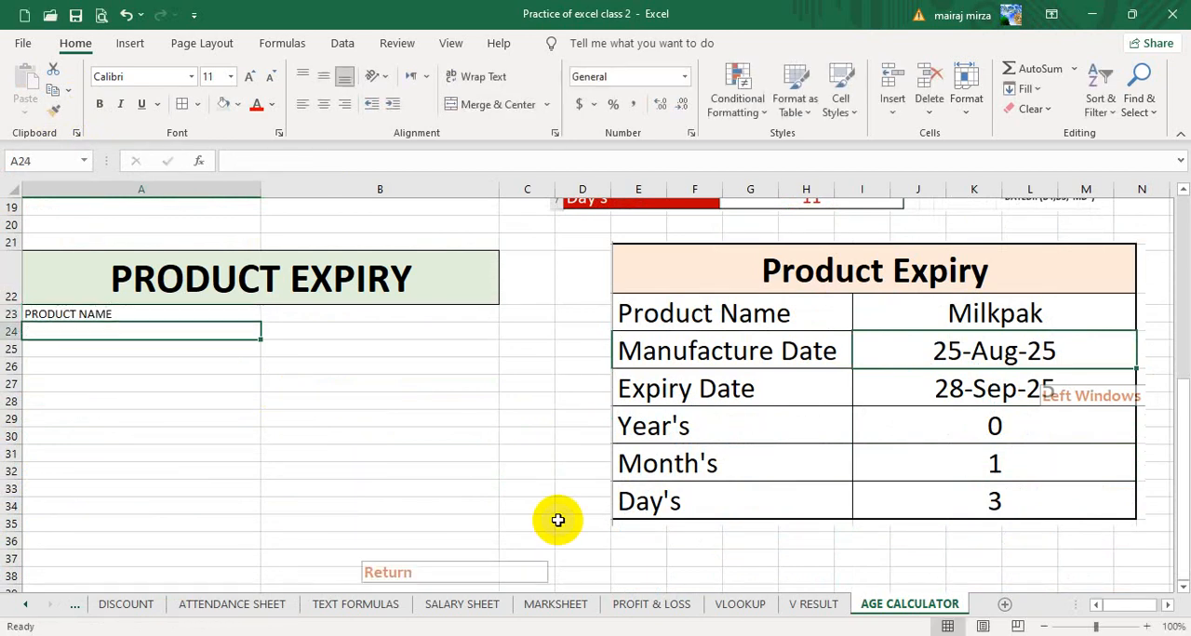
type("MANUFA")
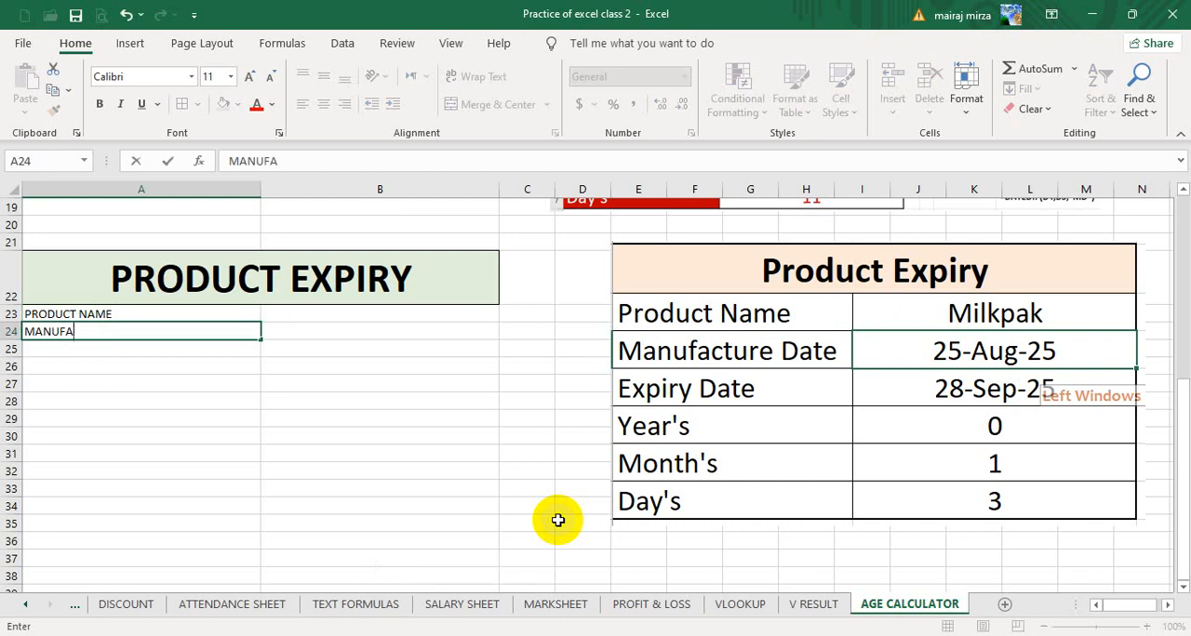
type("CTURE DATE")
key("Return")
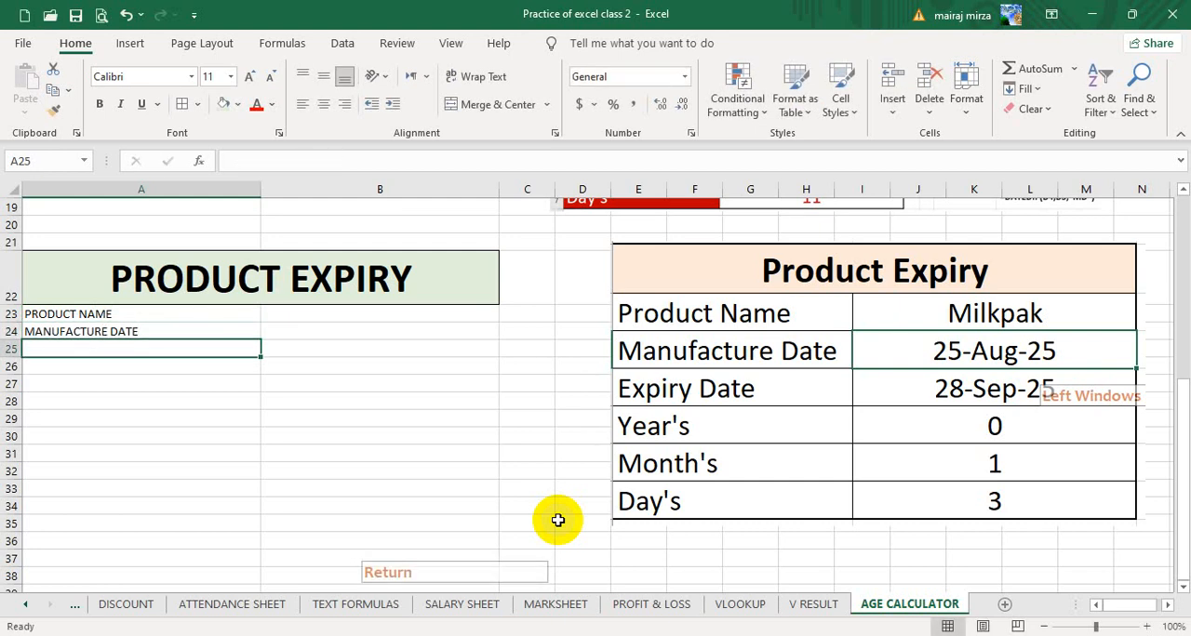
- Enter the labels EXPIRY DATE, YEARS, MONTHS and DAYS in A25:A28
type("EXPIR")
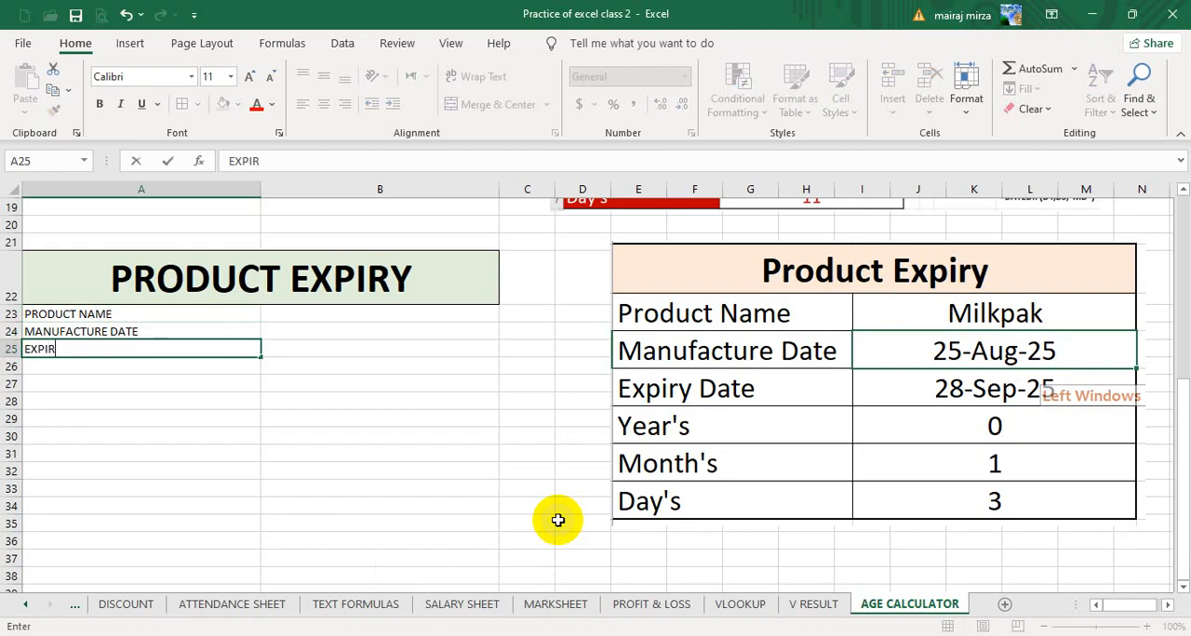
type("Y DATE")
key("Return")
type("YEARS")
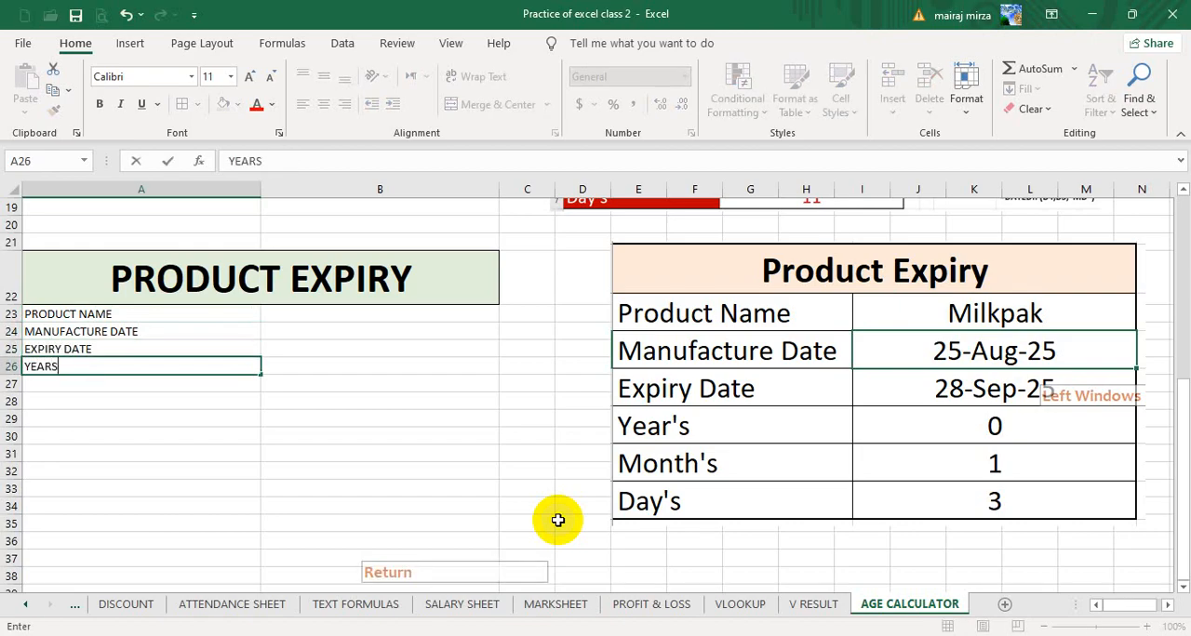
key("Return")
type("MON")
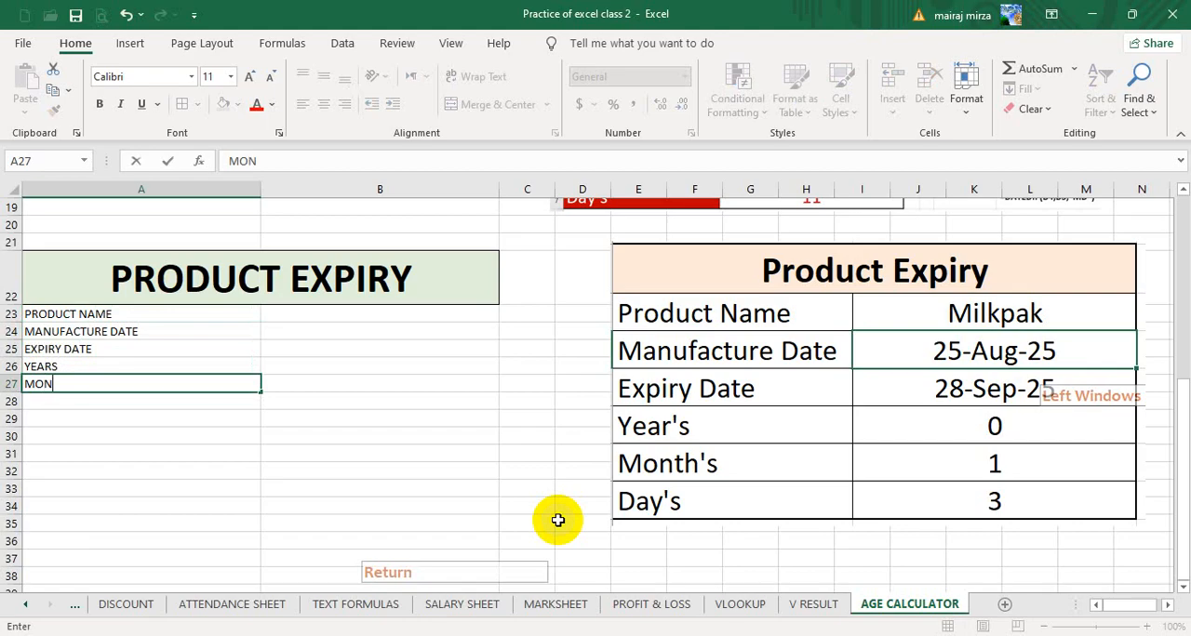
type("THS")
key("Return")
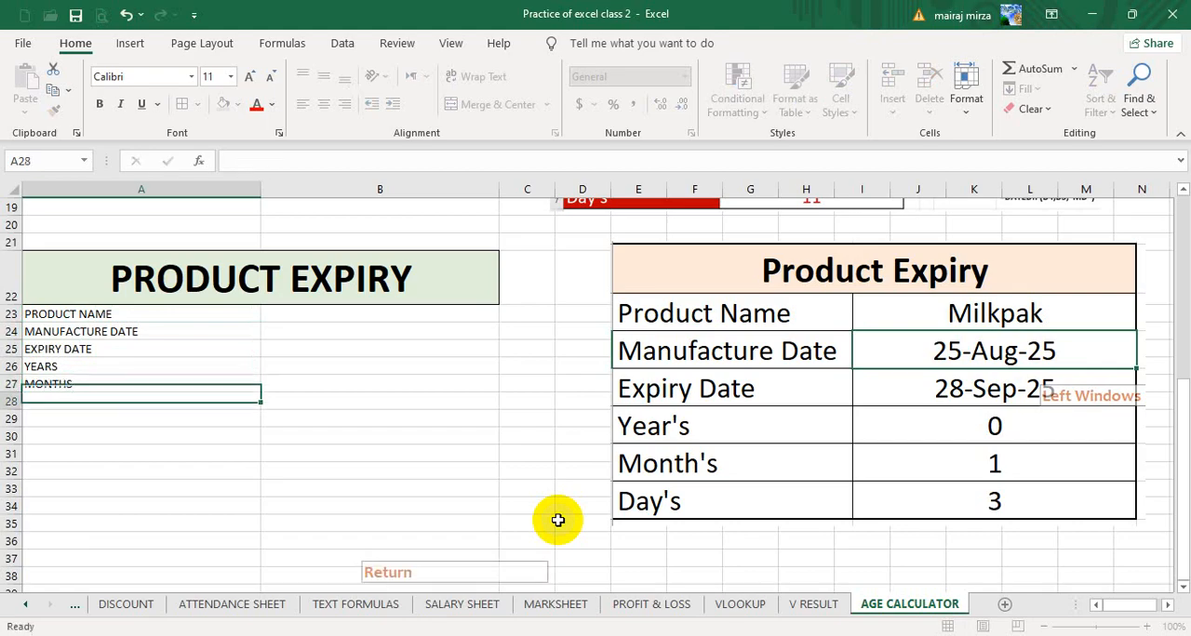
type("DAYS")
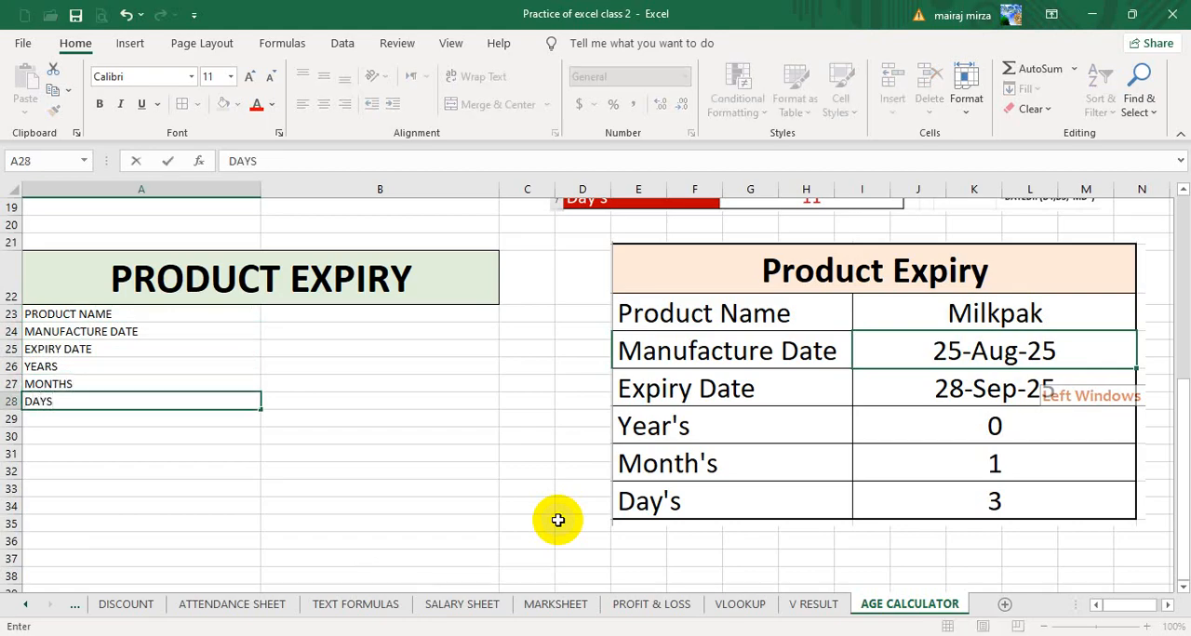
left_click(424, 451)
- Copy the formatting of the NAME cell A2 onto the Product Expiry rows A23:B28
scroll(386, 424, "up", 6)
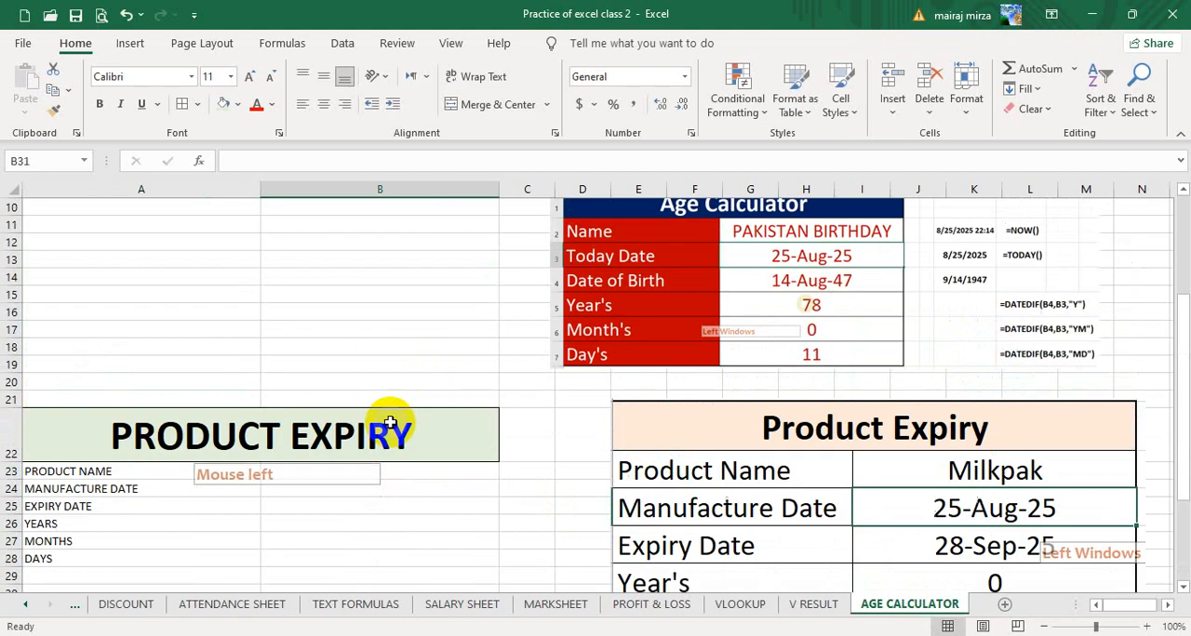
left_click(140, 272)
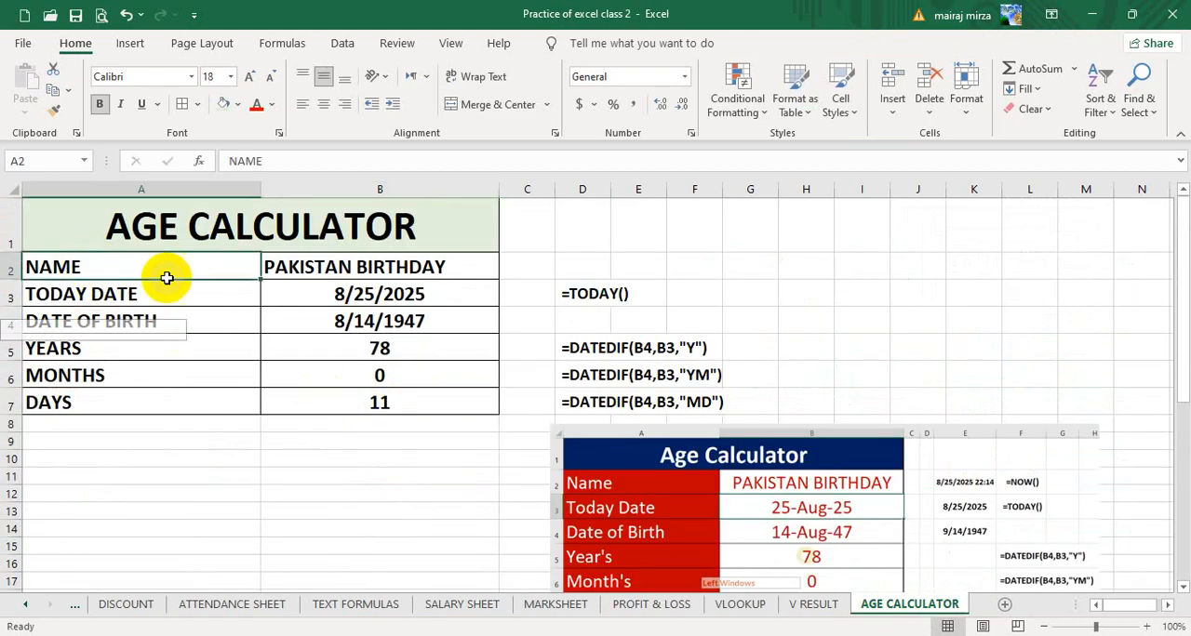
left_click(53, 110)
scroll(165, 306, "down", 4)
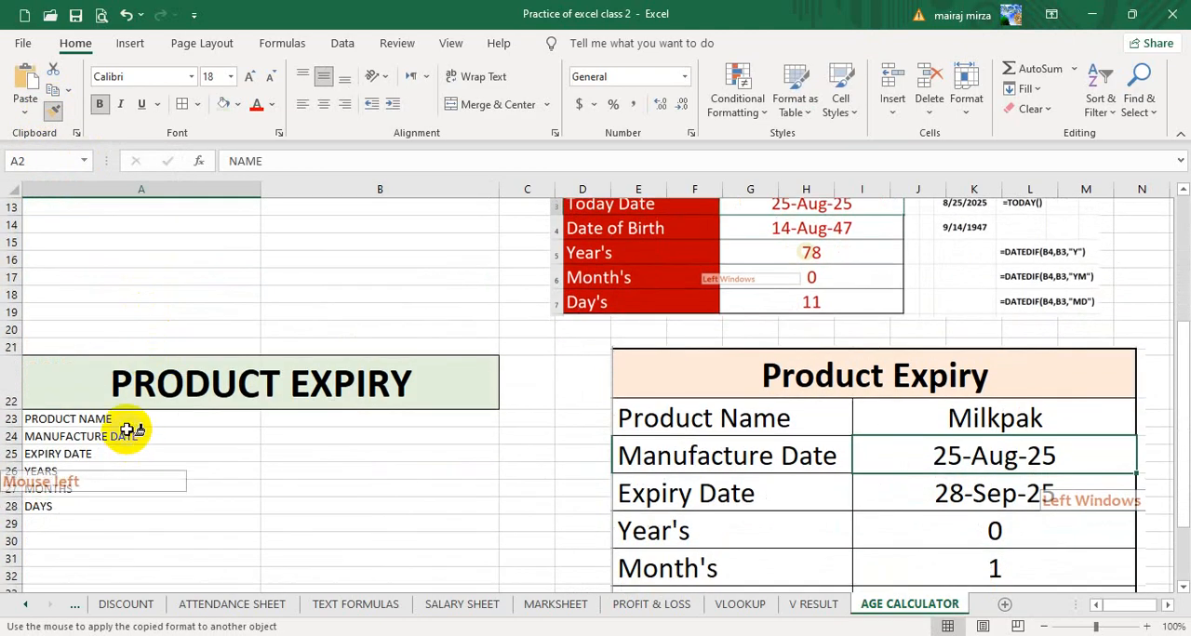
mouse_move(128, 425)
left_mouse_down()
mouse_move(306, 484)
mouse_move(301, 516)
mouse_move(306, 499)
left_mouse_up()
left_click(321, 424)
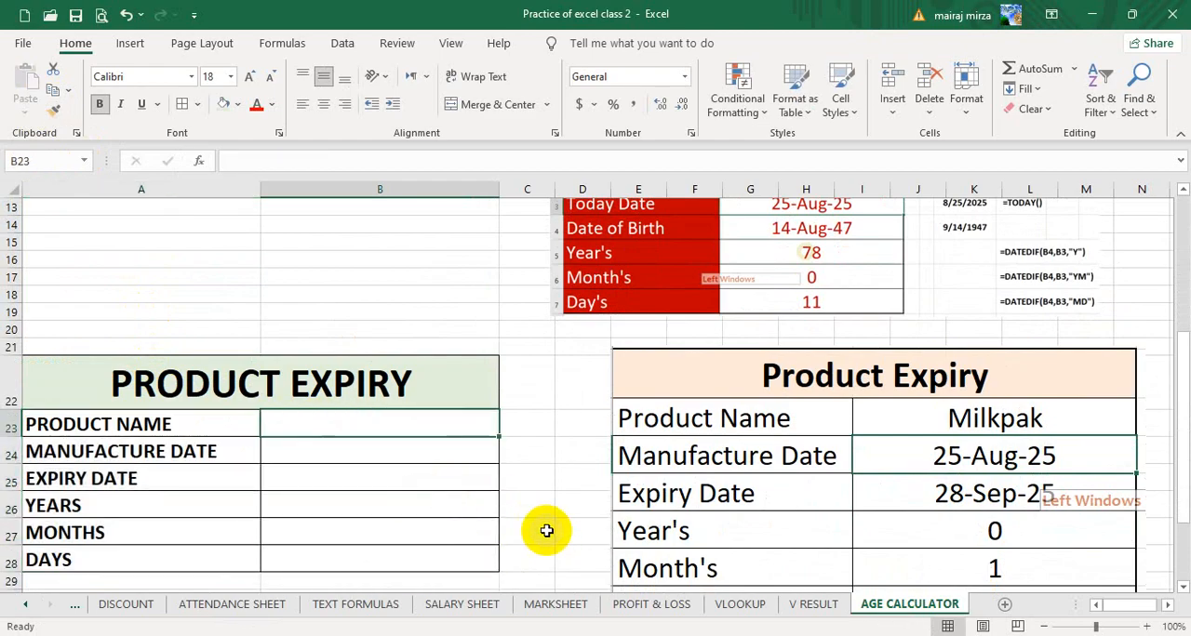
- Enter MILK PAK as the product name in B23 and 8/25/25 as the manufacture date in B24
type("MILK PAK")
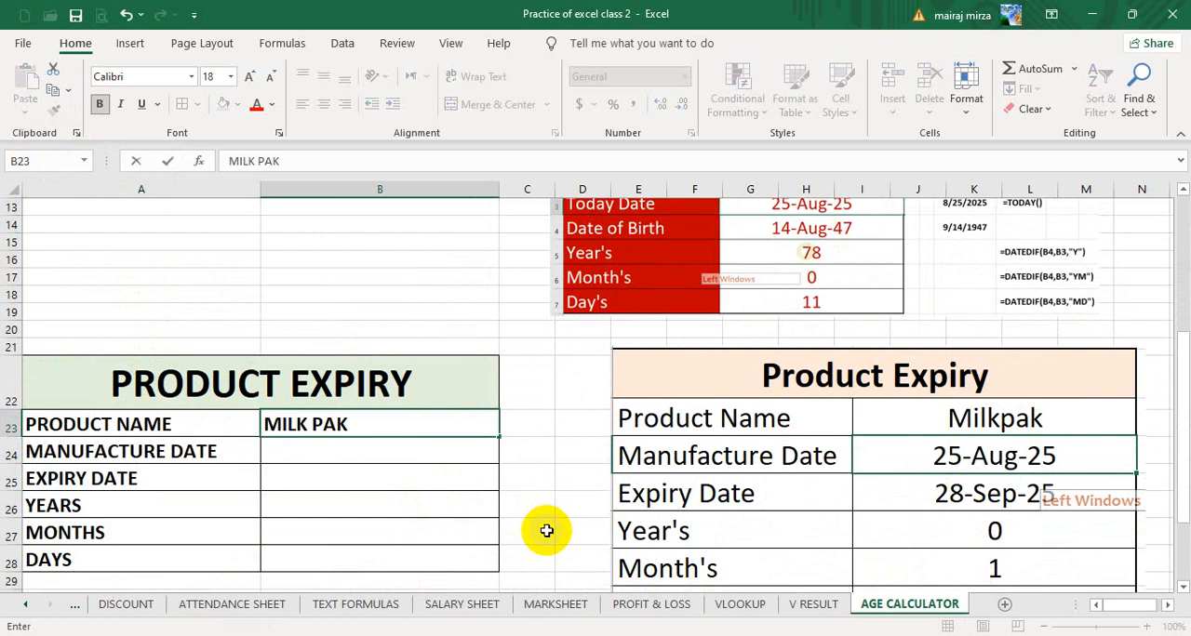
key("Return")
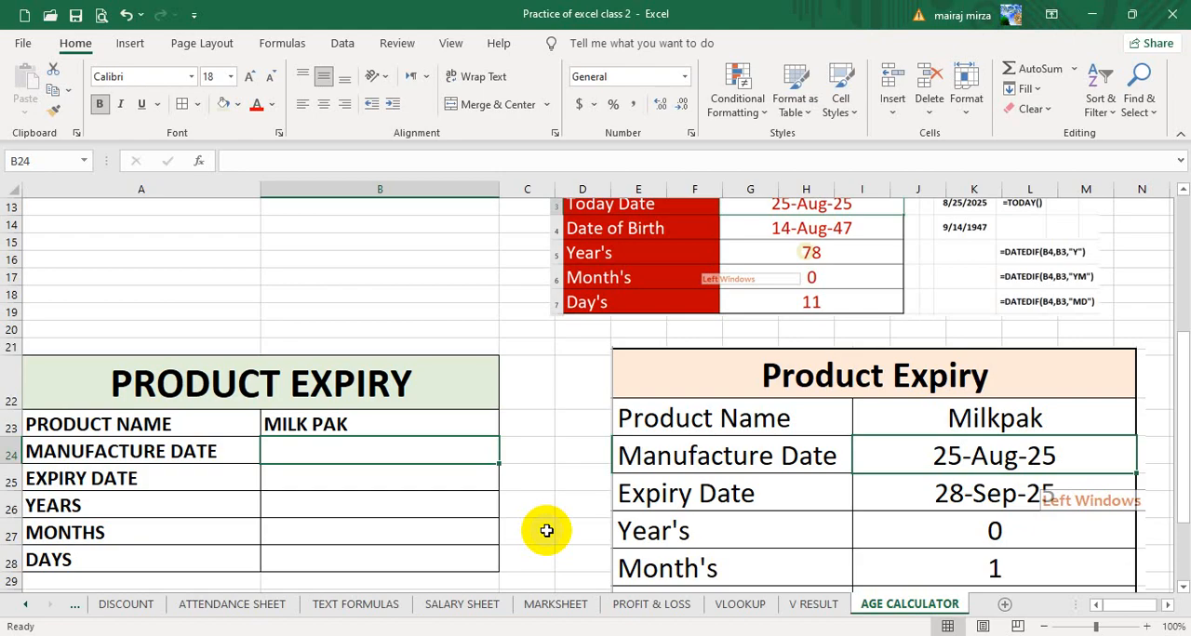
type("8")
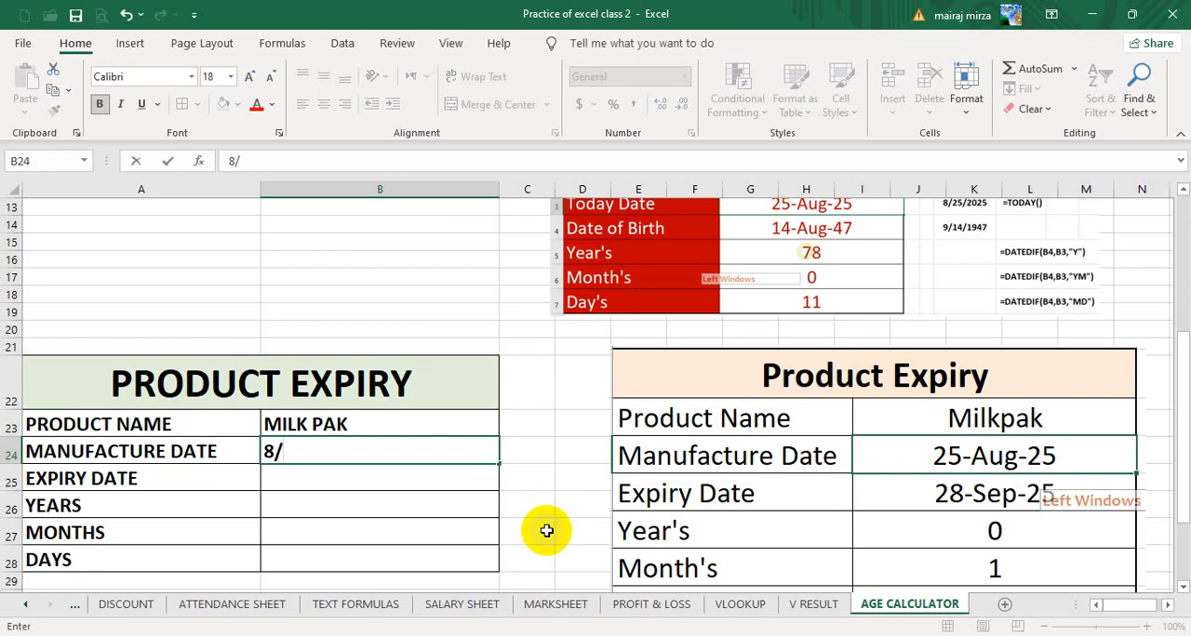
type("/25/25")
key("Return")
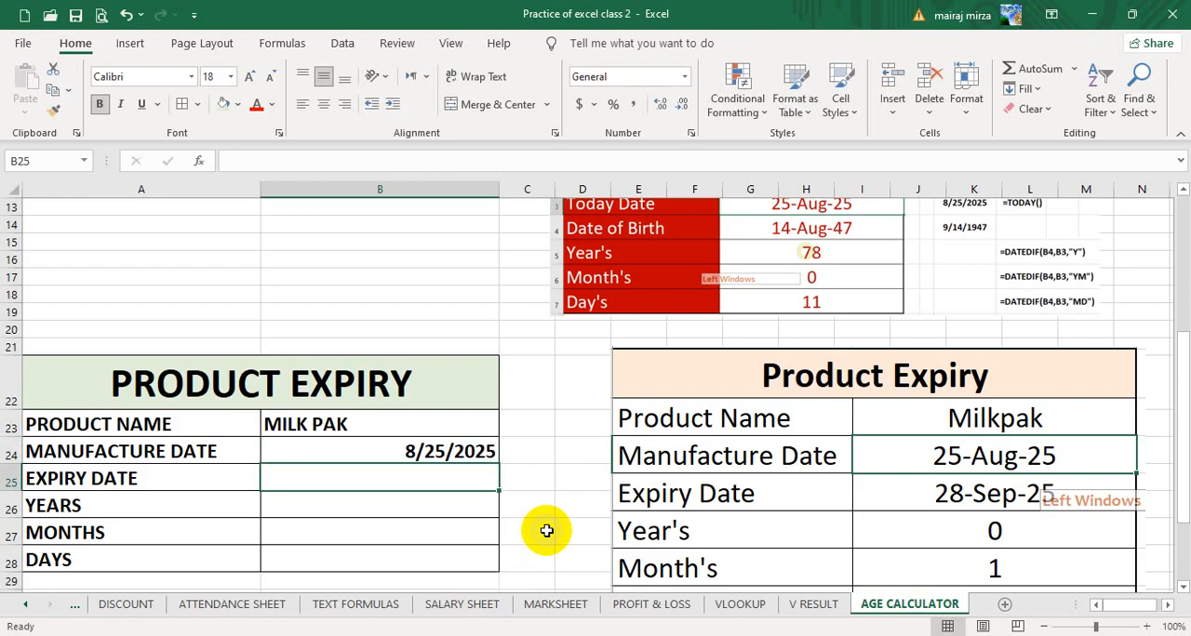
- Enter 9/28/25 as the expiry date in B25
left_click(452, 478)
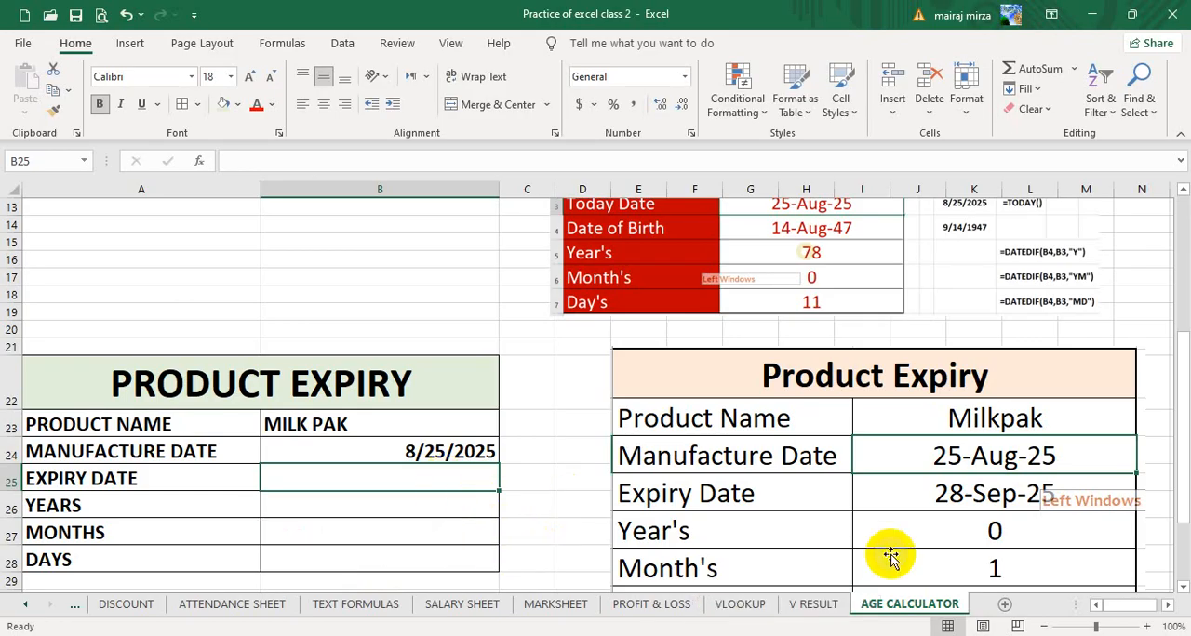
type("9")
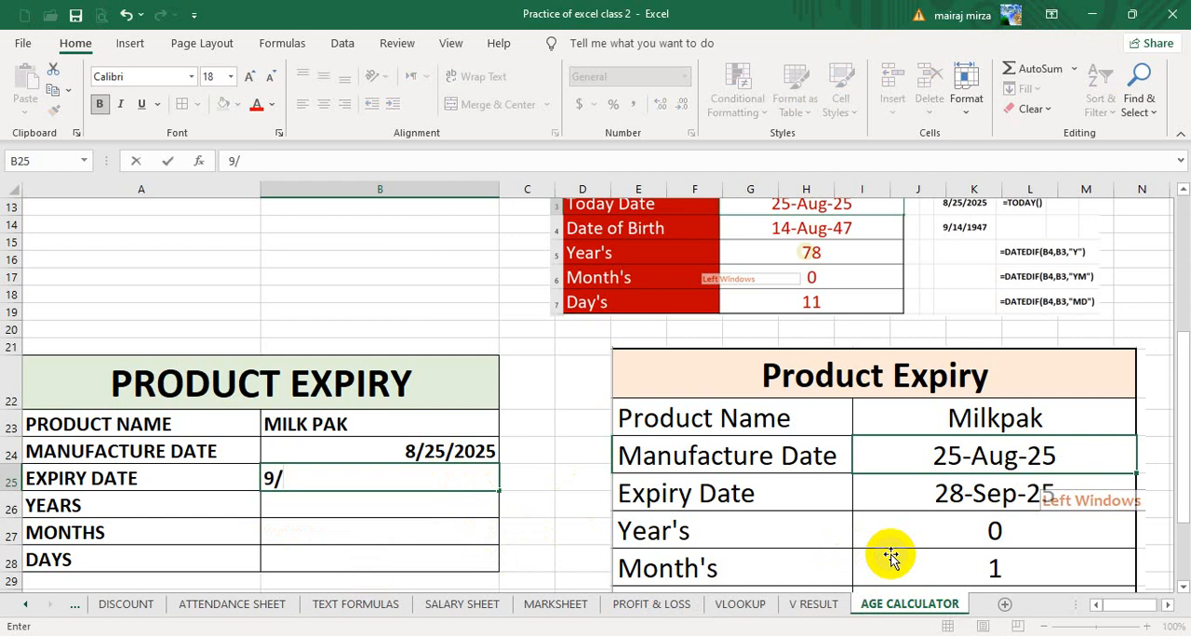
type("/28/25")
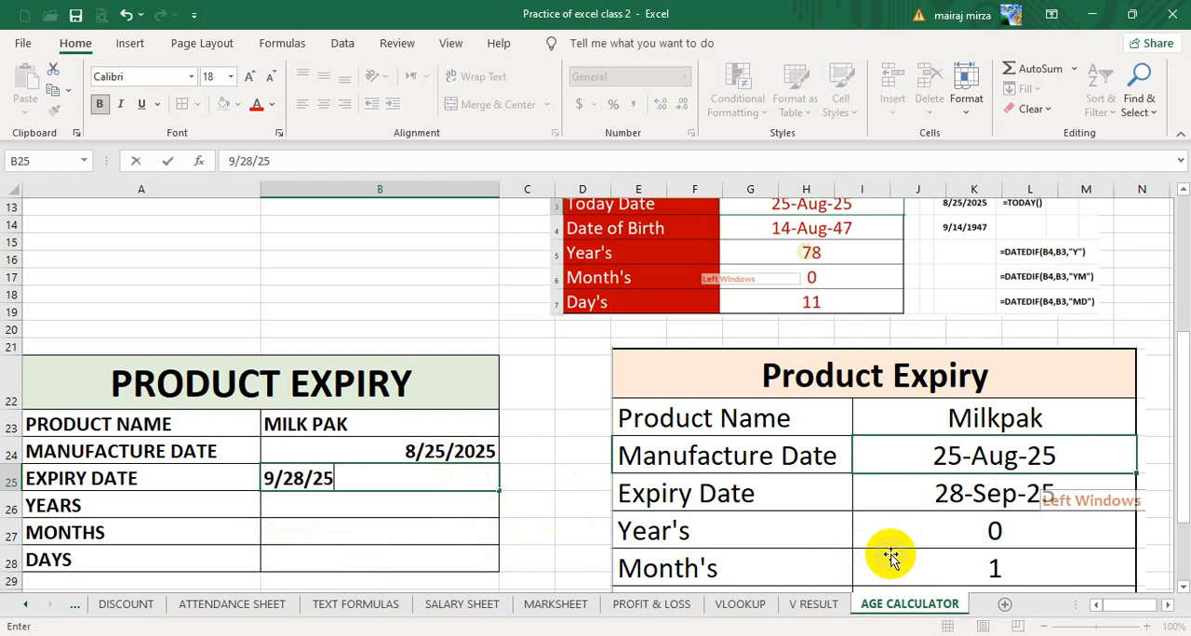
key("Return")
- Center the Product Expiry values in B23:B28 horizontally
scroll(819, 530, "down", 1)
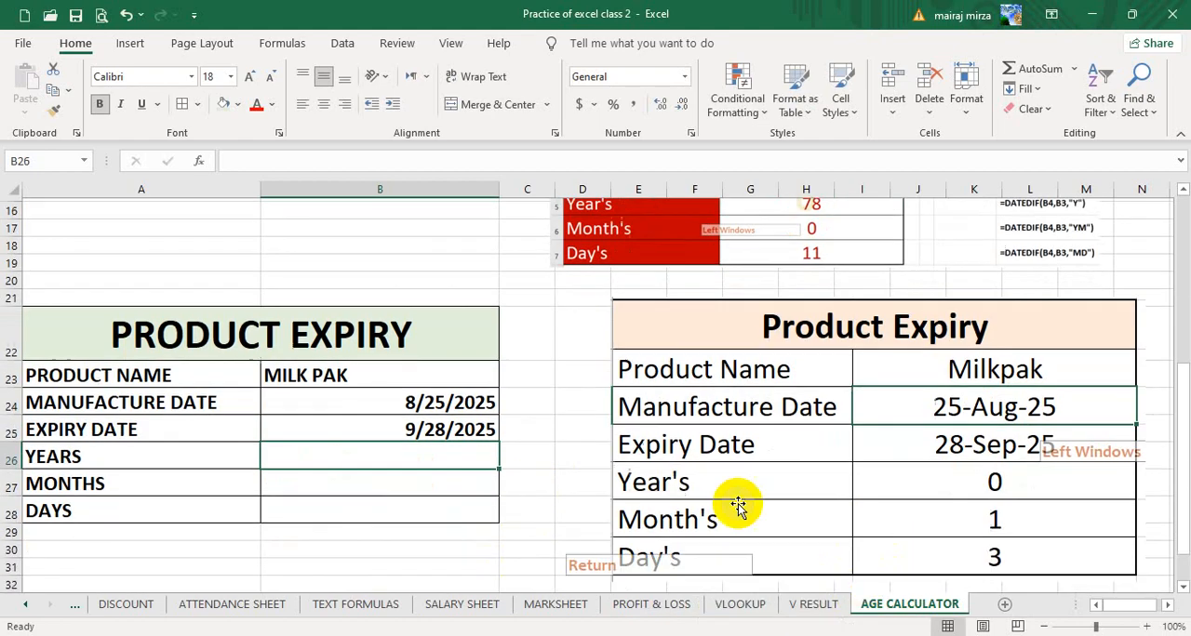
left_click_drag(394, 372, 394, 507)
left_click(324, 104)
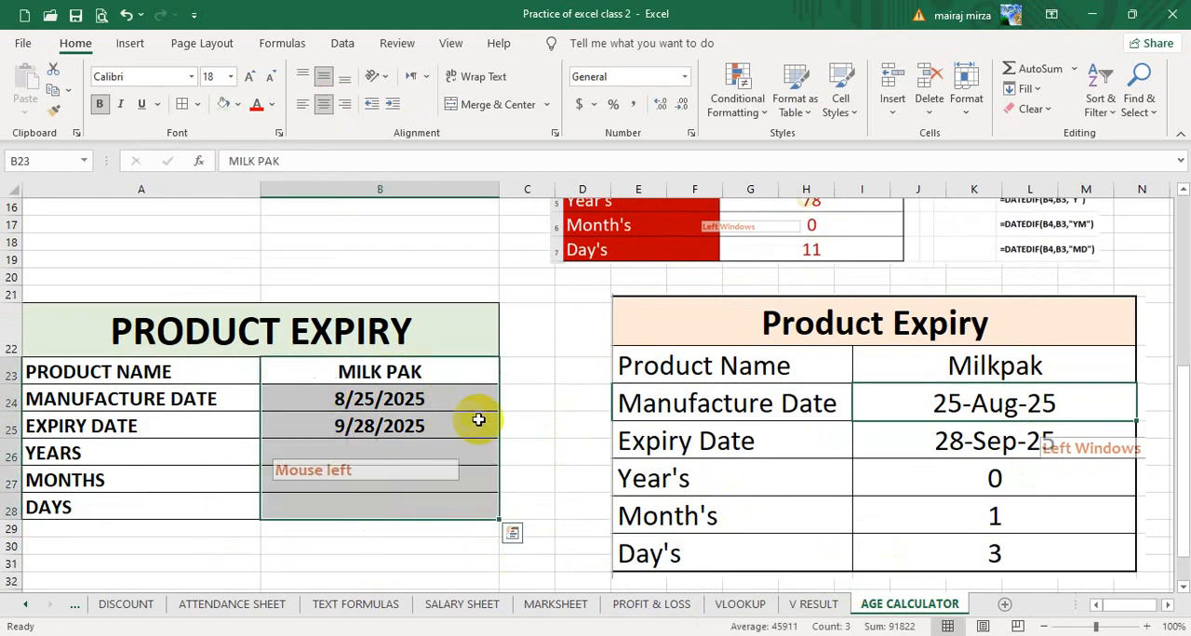
left_click(544, 402)
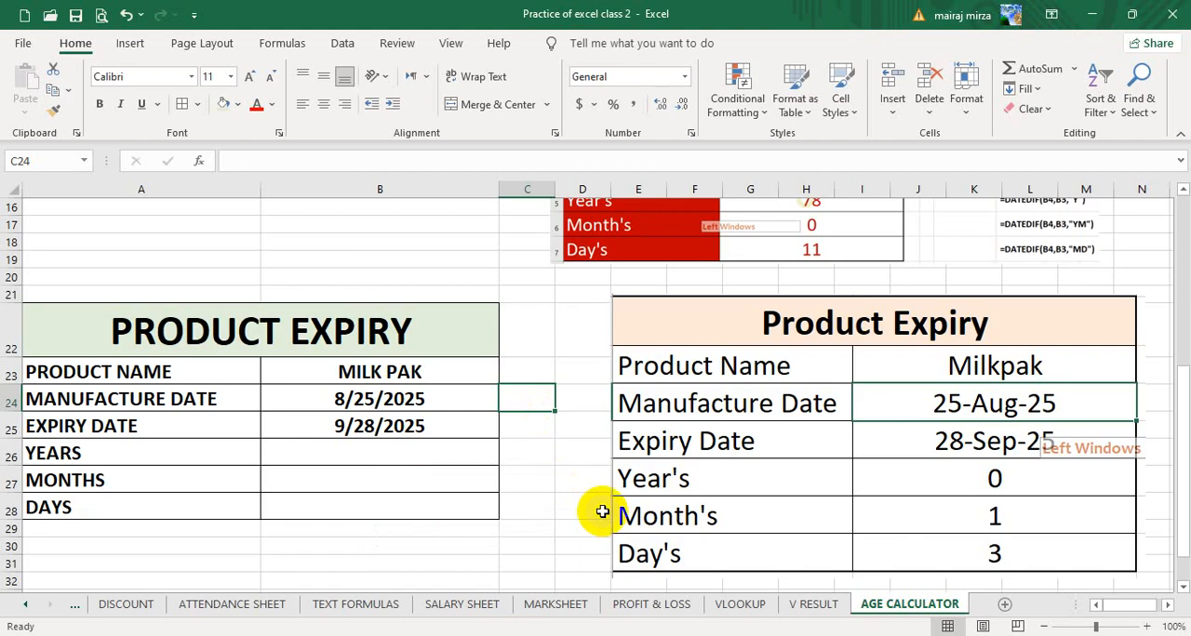
left_click(382, 453)
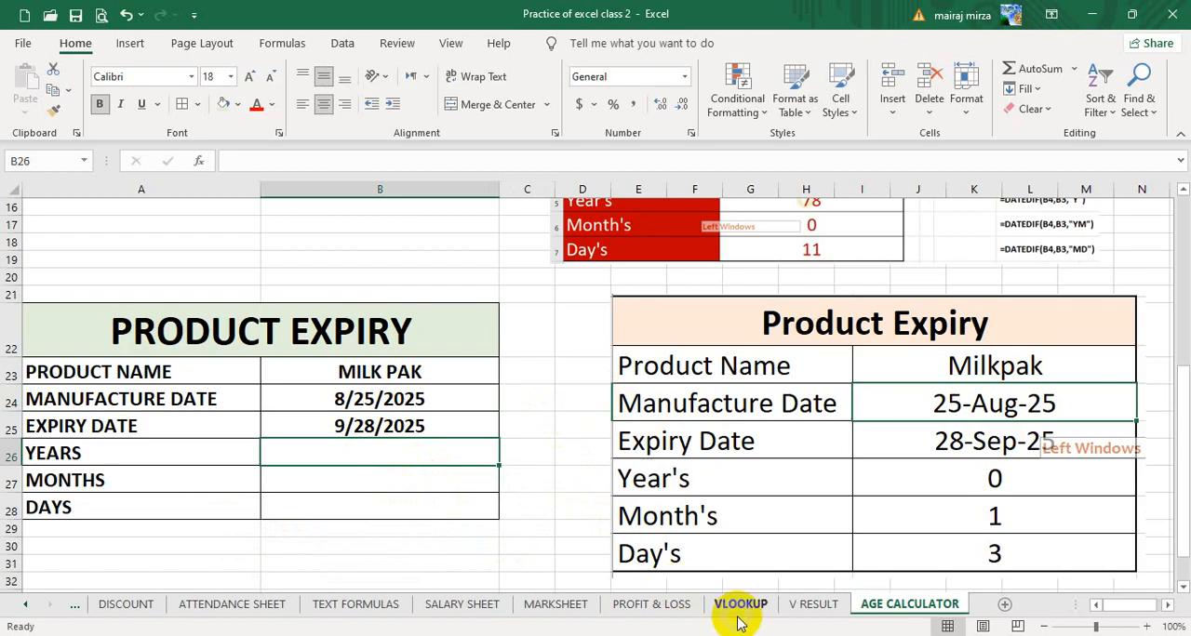
- Switch to the Google Meet call in Chrome, admit the waiting participant and show the presented screen anyway
left_click(523, 635)
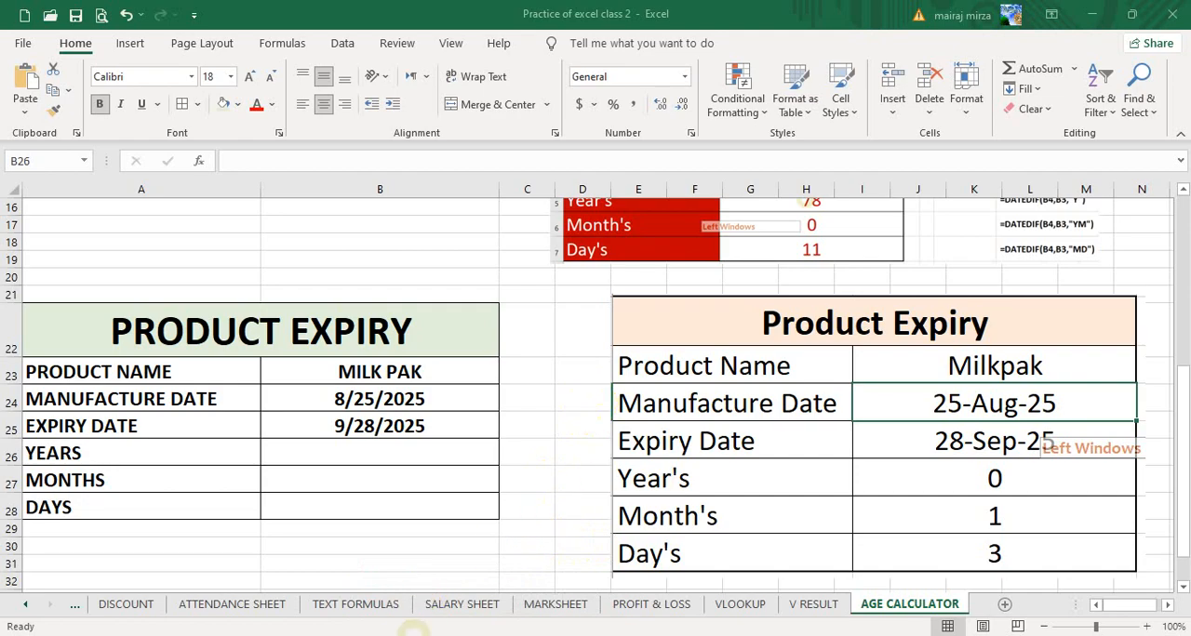
left_click(154, 635)
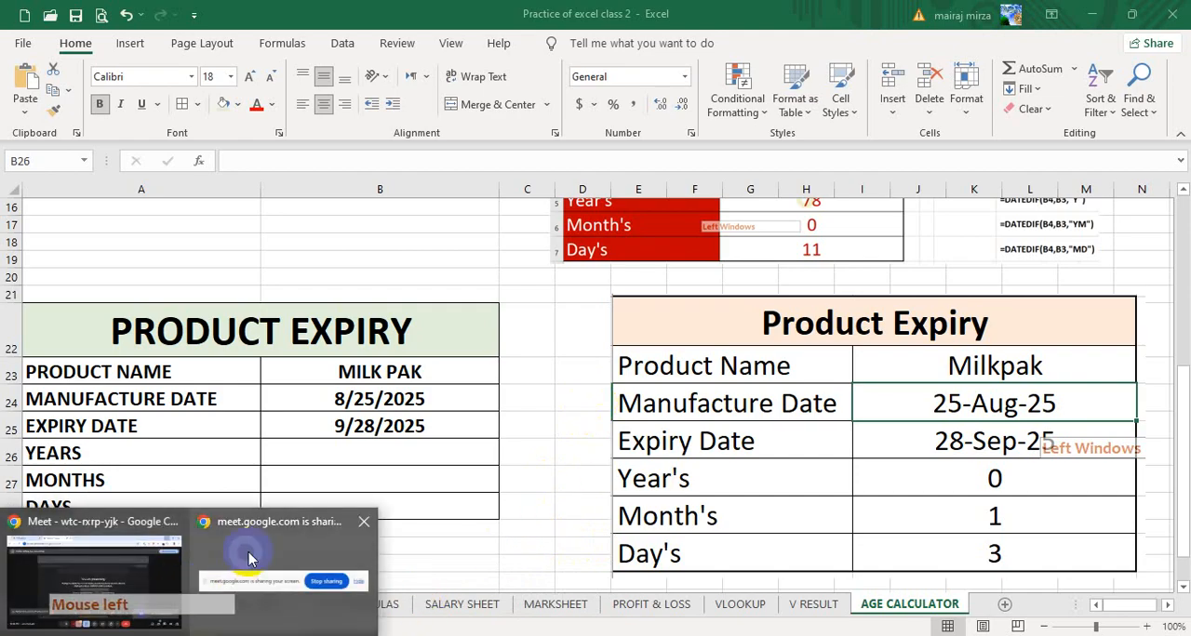
left_click(249, 558)
left_click(755, 612)
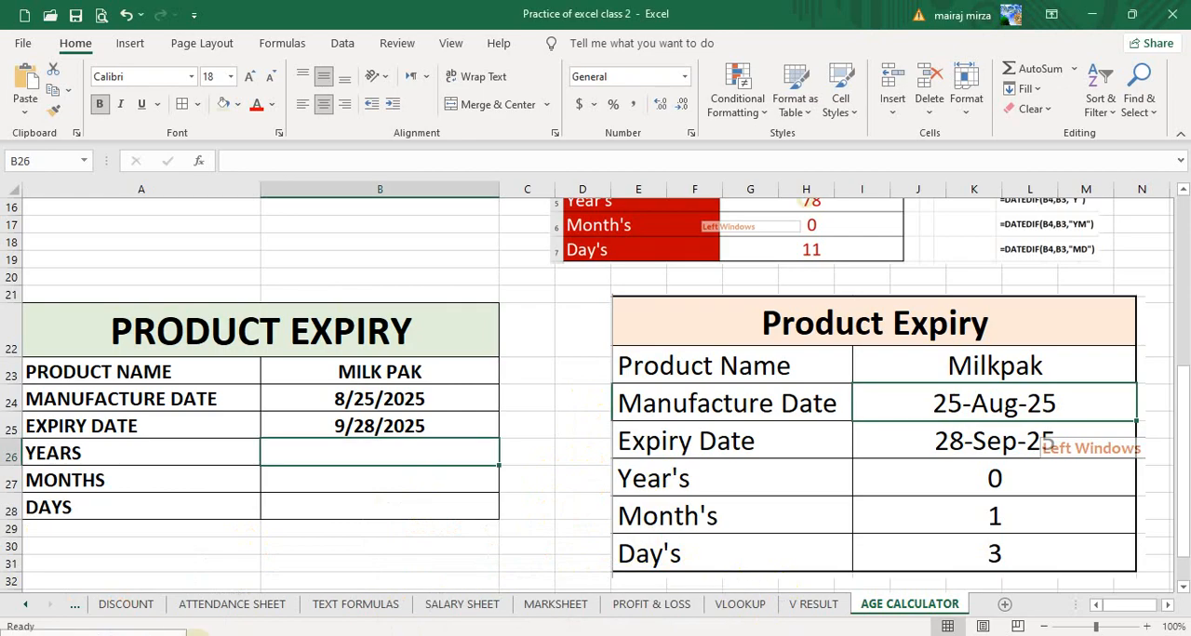
left_click(110, 569)
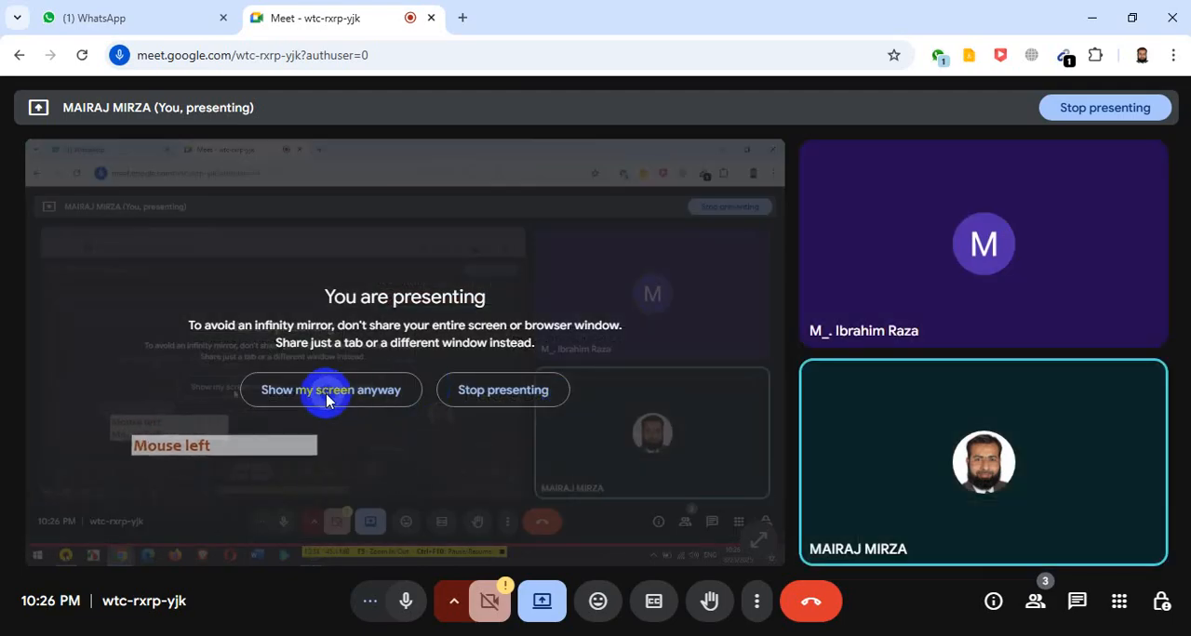
left_click(325, 393)
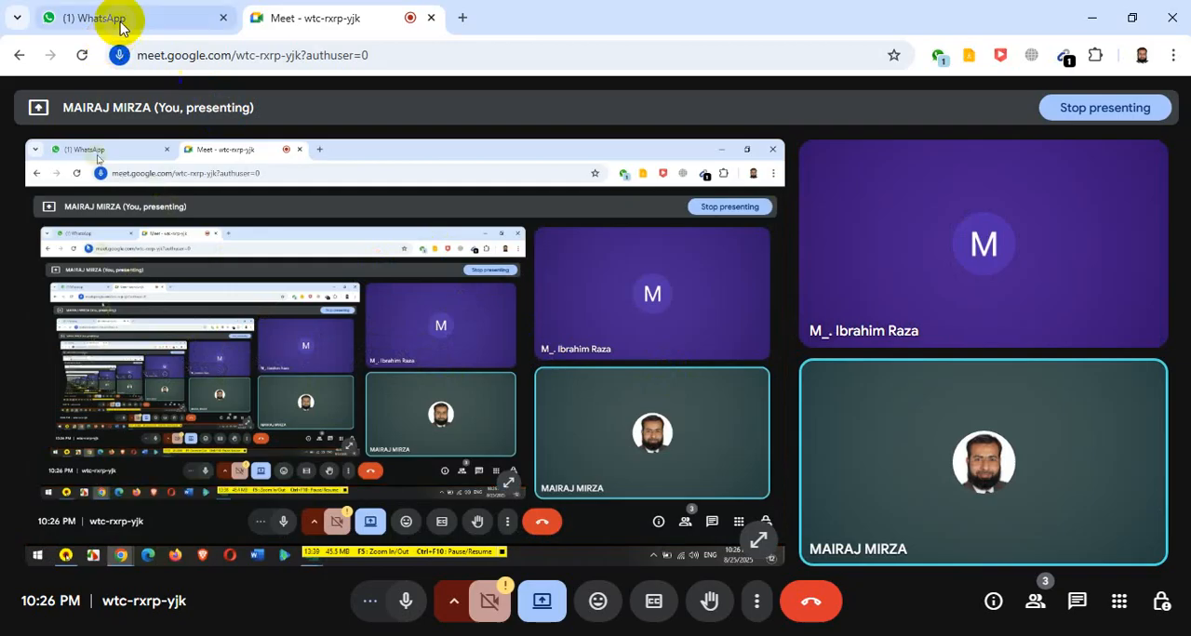
- Check the open WhatsApp chat in the browser and return to the Excel practice workbook
left_click(149, 15)
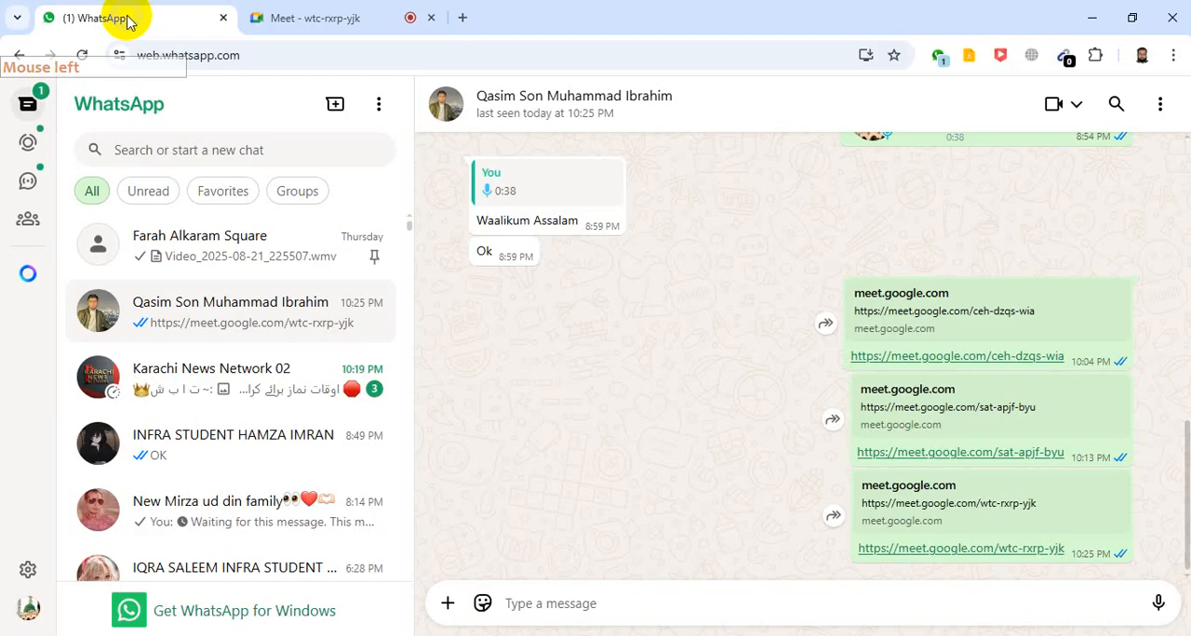
left_click(316, 17)
left_click(1089, 18)
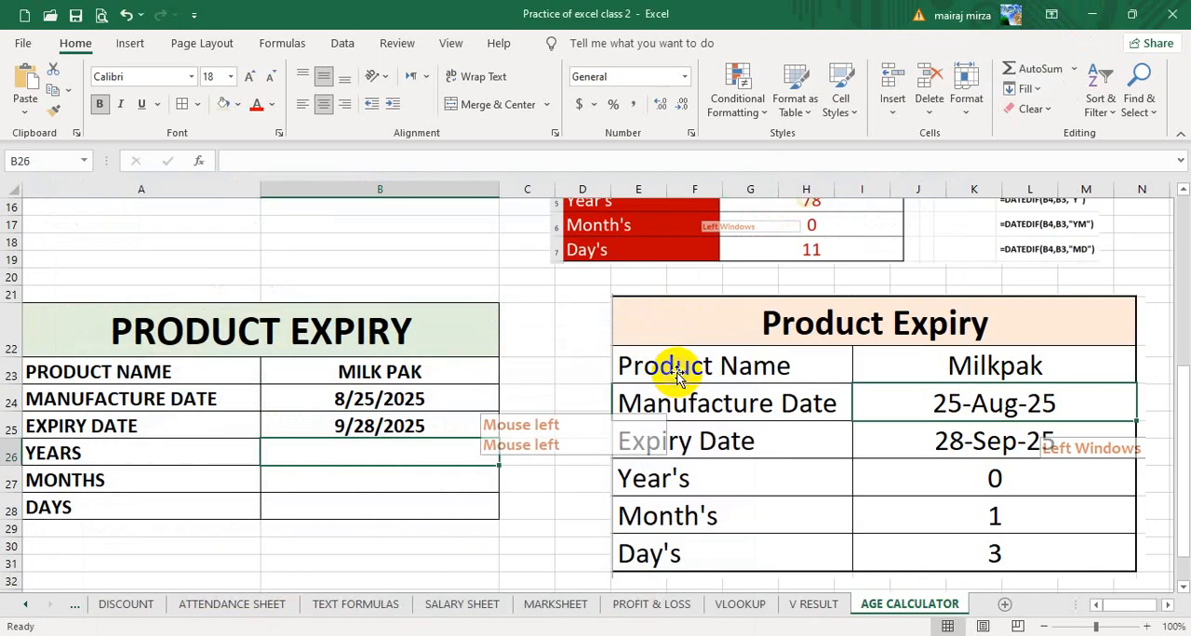
left_click(580, 480)
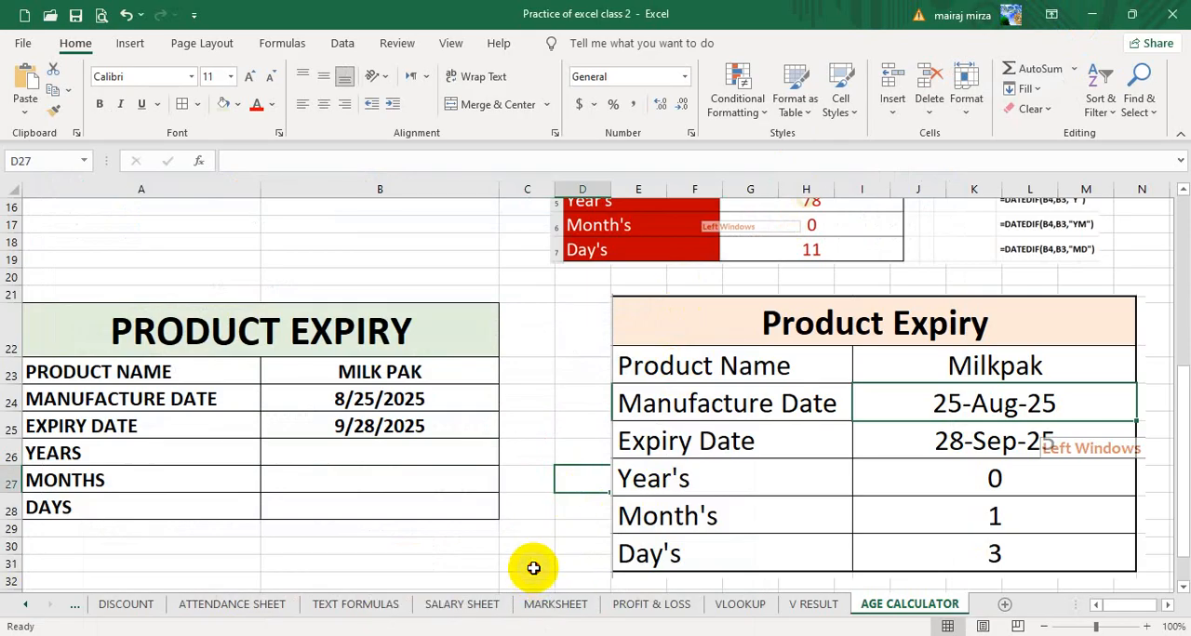
left_click(544, 568)
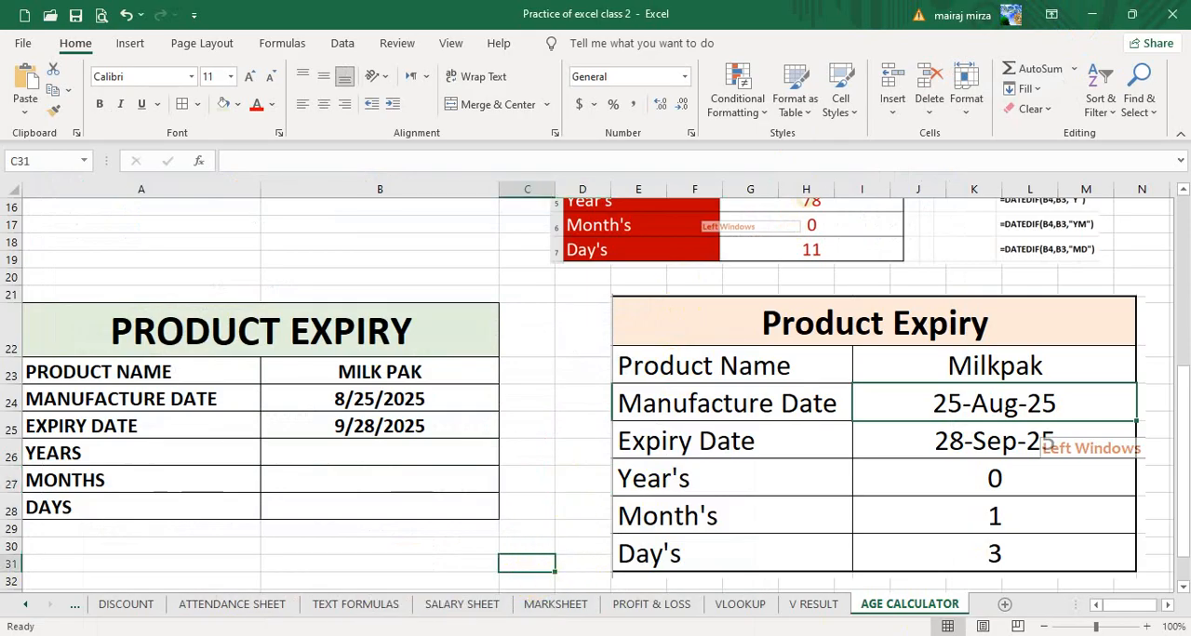
left_click(418, 551)
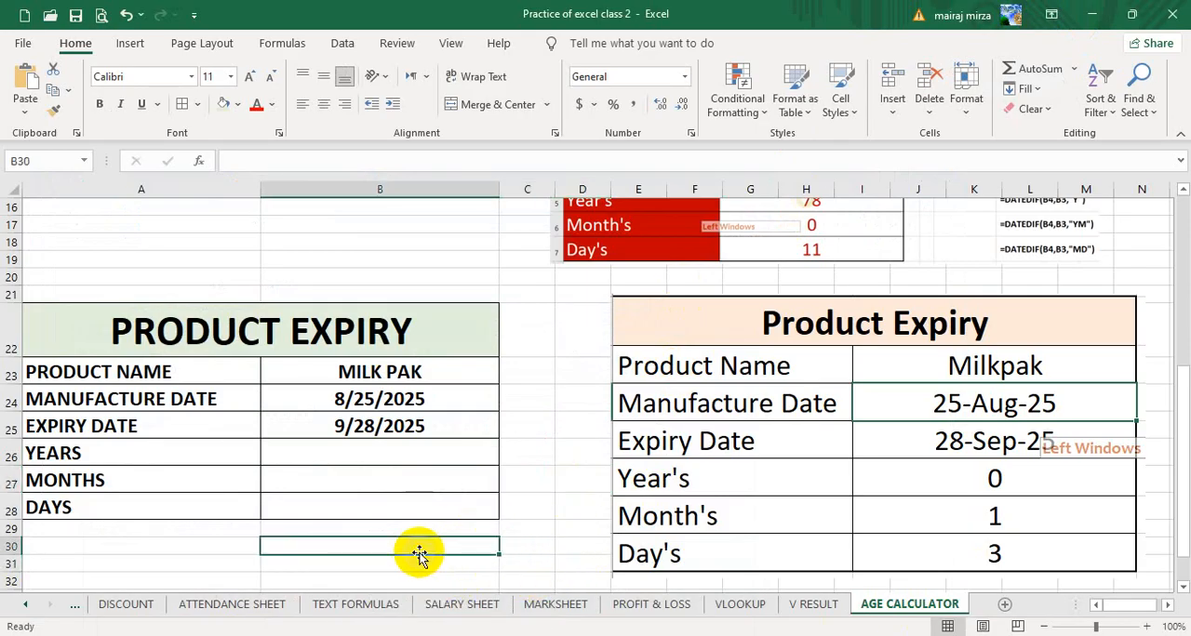
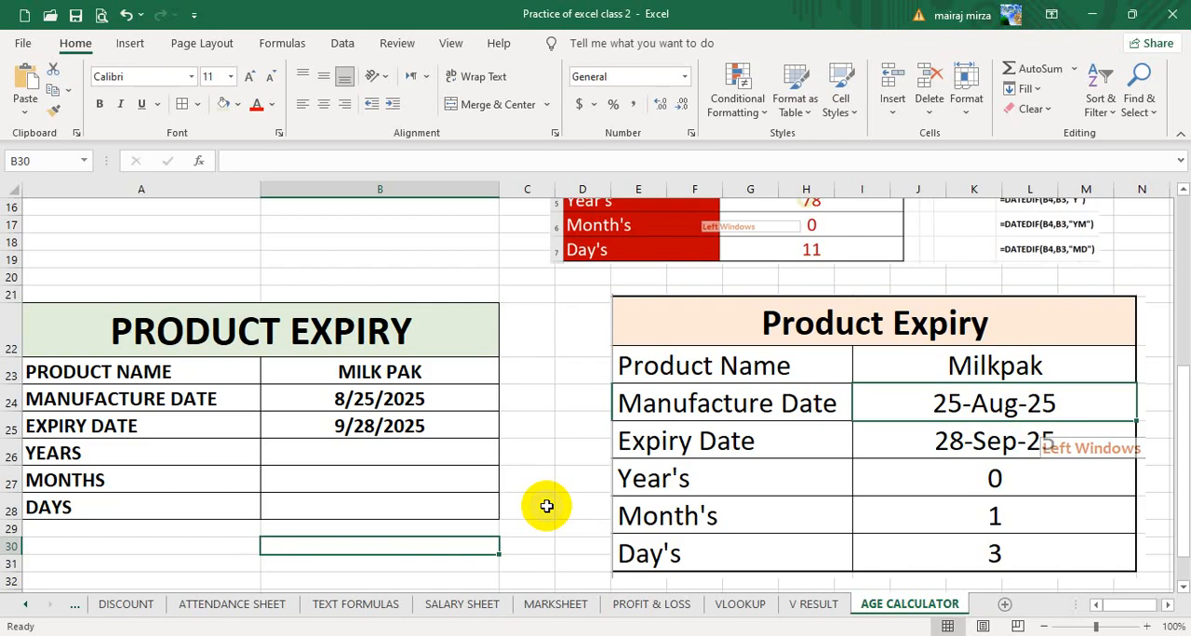
- Start a DATEDIF formula in the YEARS cell B26 of the Product Expiry table
left_click(350, 456)
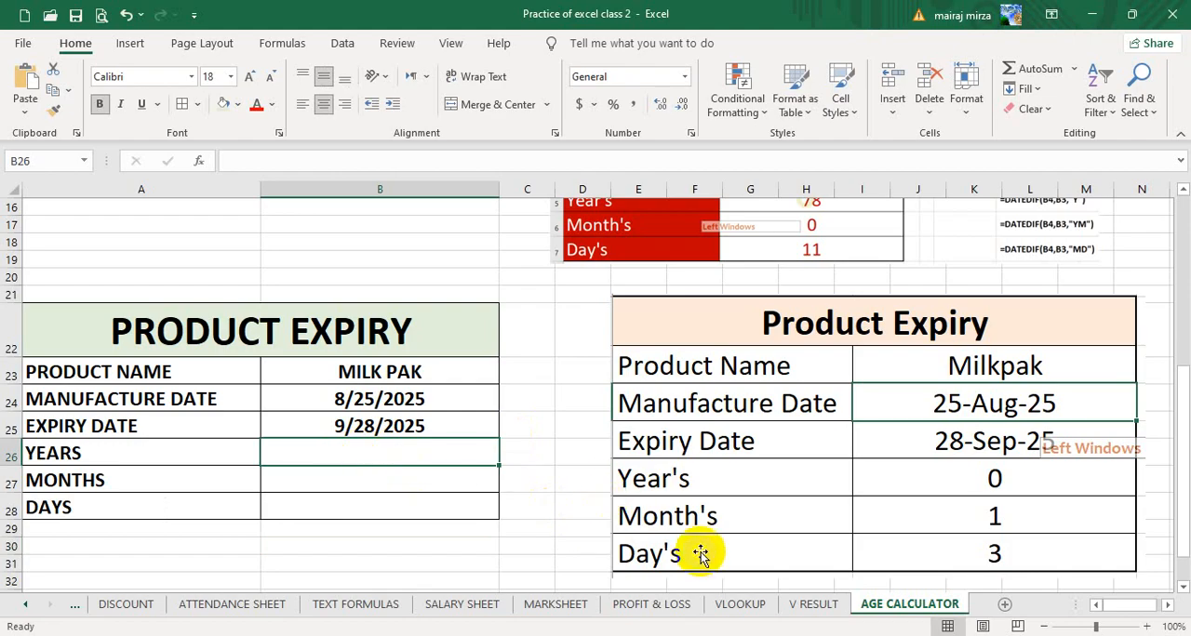
type("=")
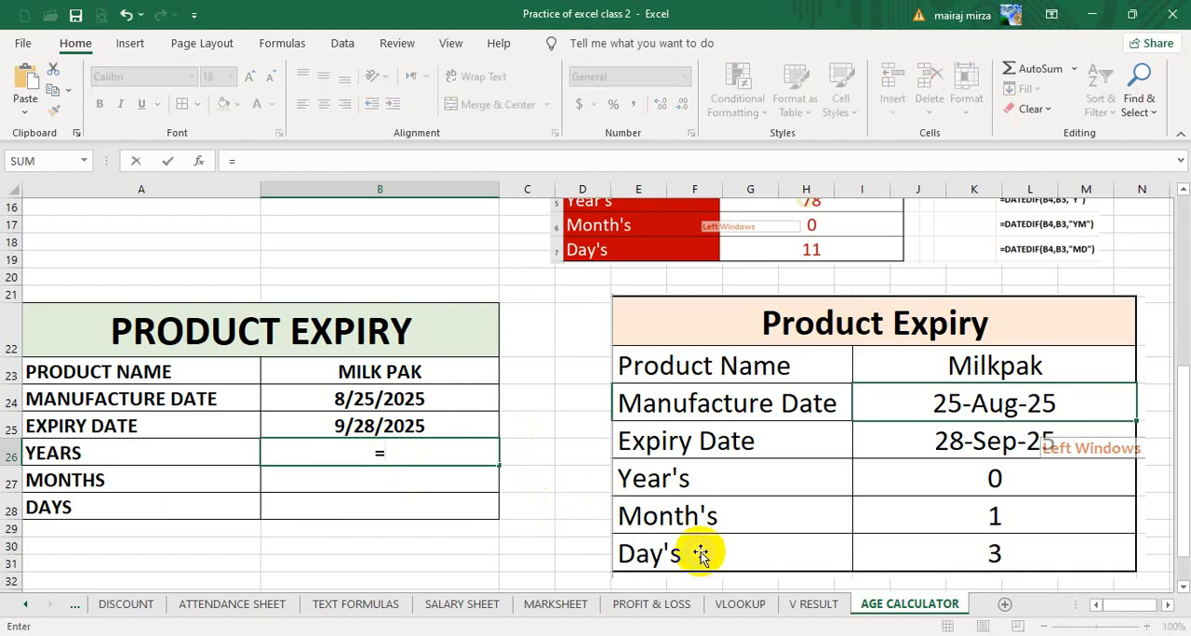
type("DATE")
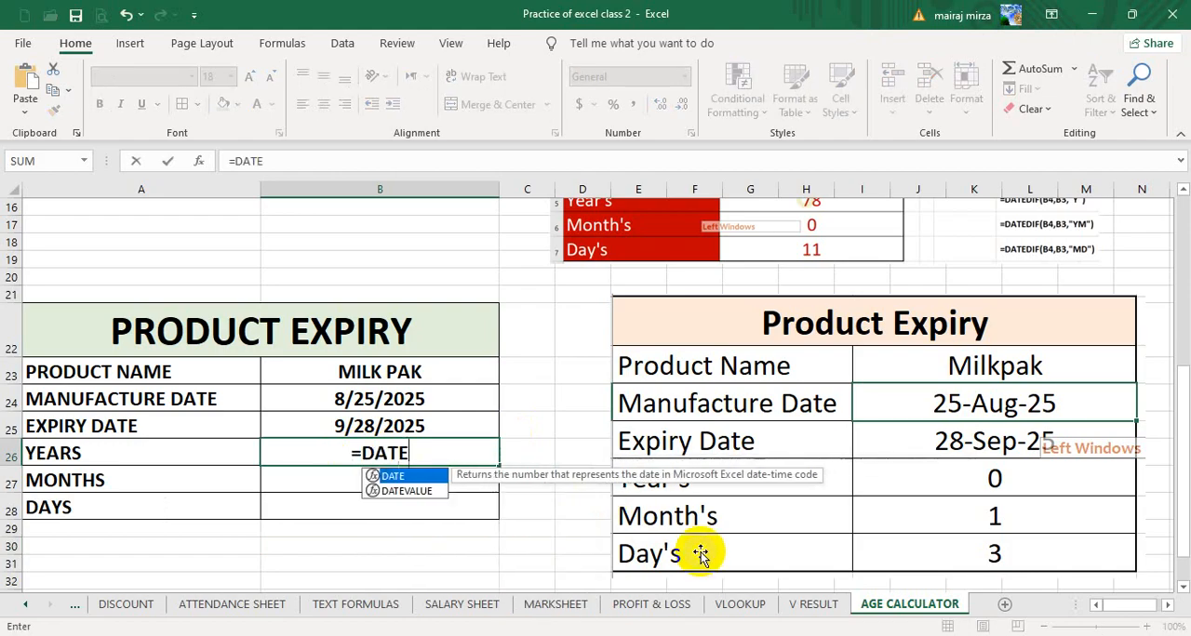
type("DIF")
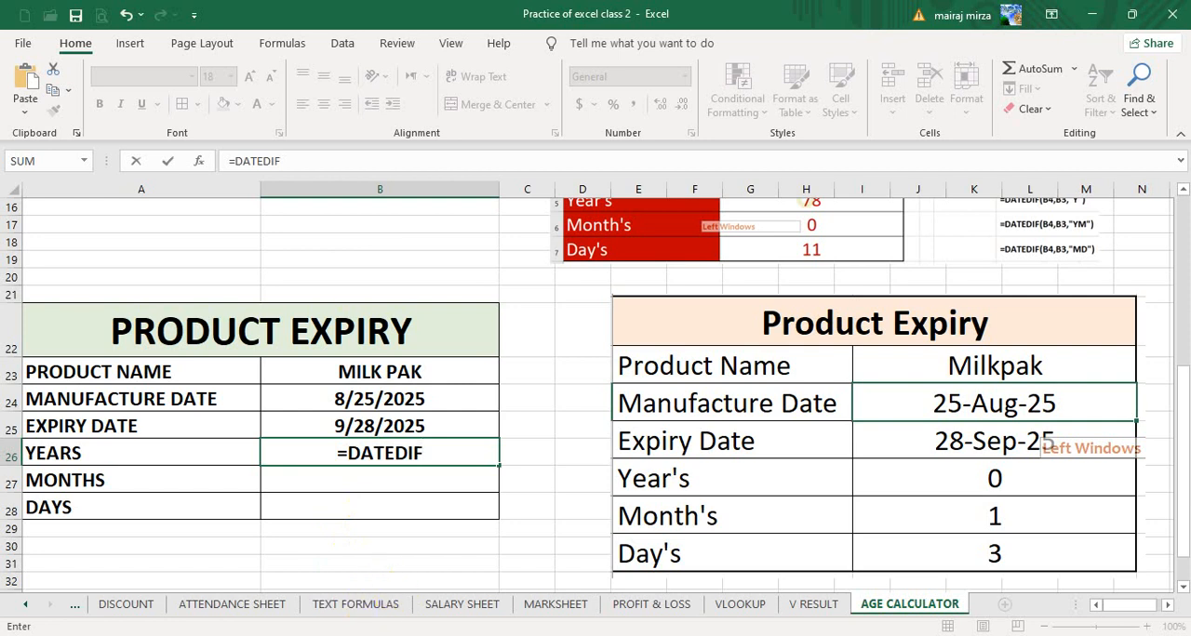
- Check the WhatsApp chat in the browser and the computer's Wi-Fi connection while leaving the B26 formula open
left_click(266, 571)
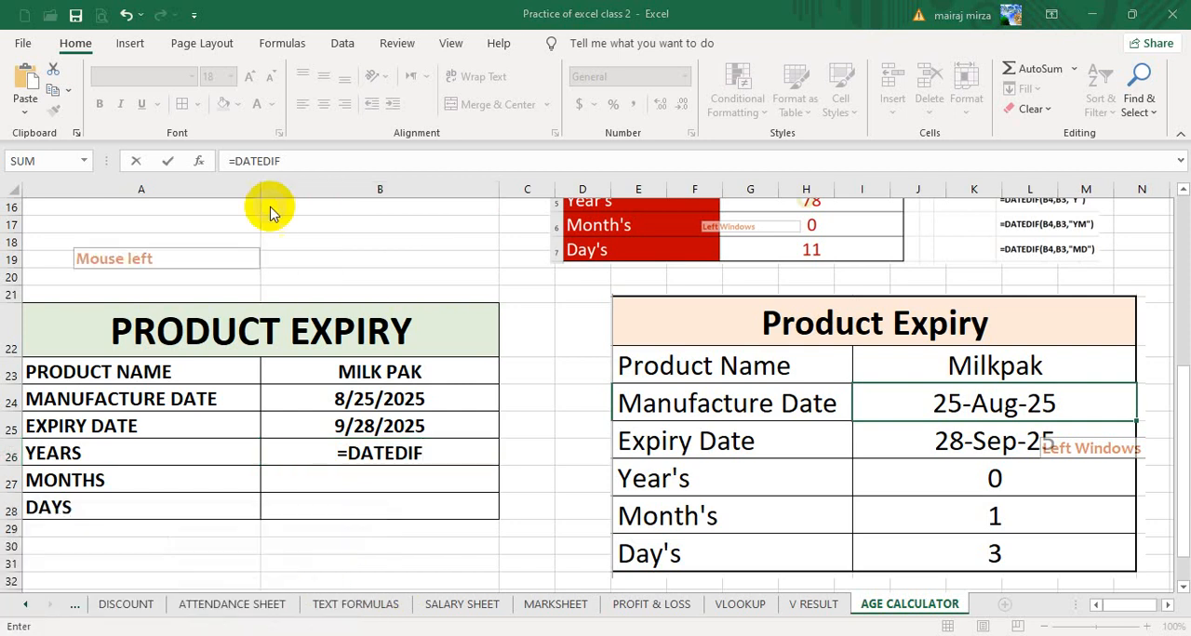
left_click(133, 18)
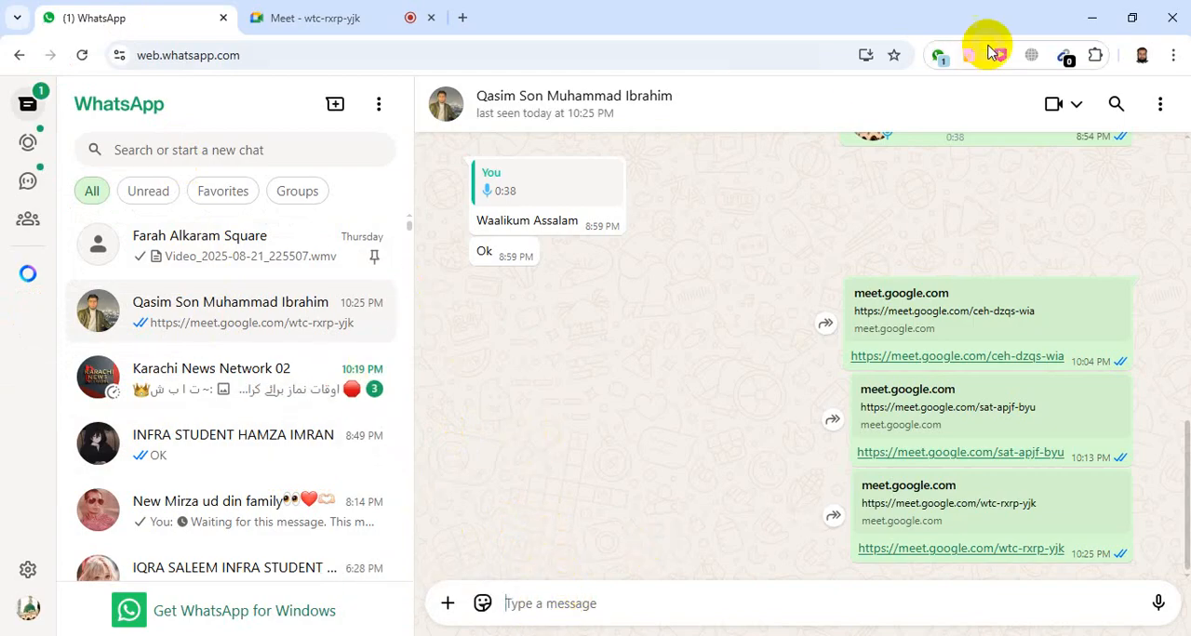
left_click(1091, 18)
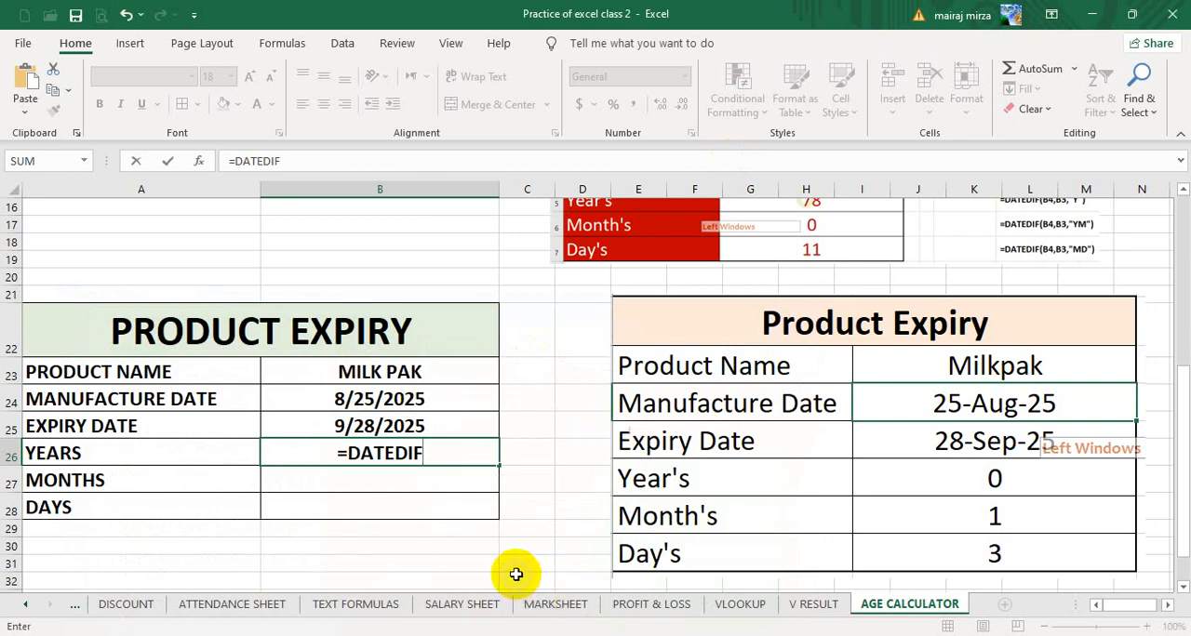
left_click(1027, 635)
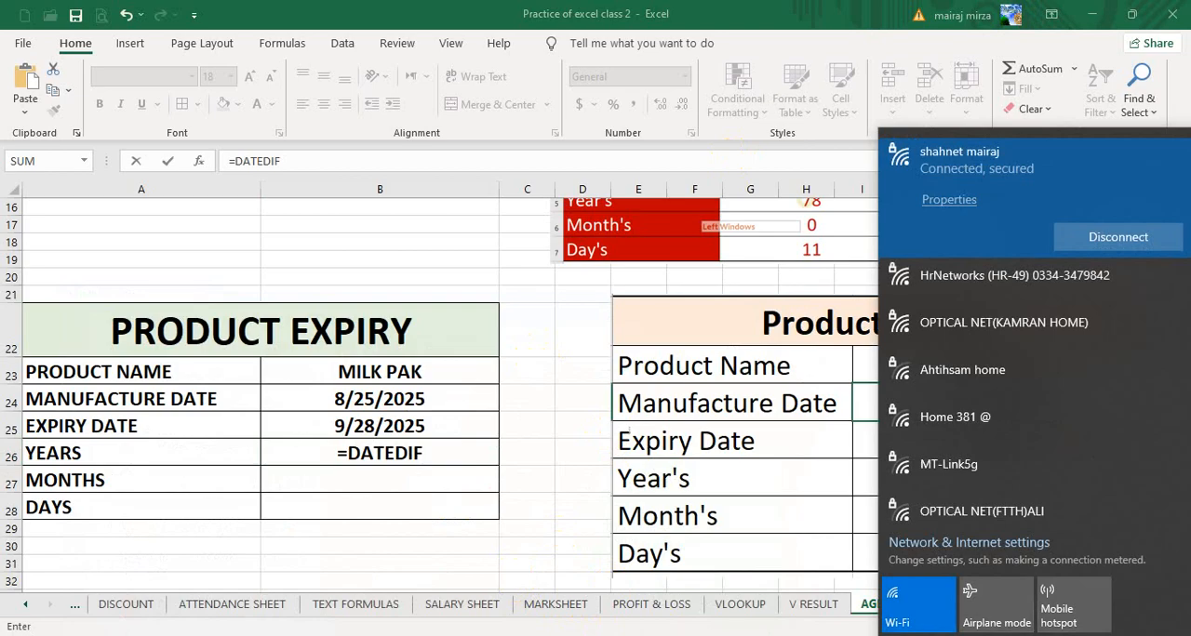
left_click(147, 6)
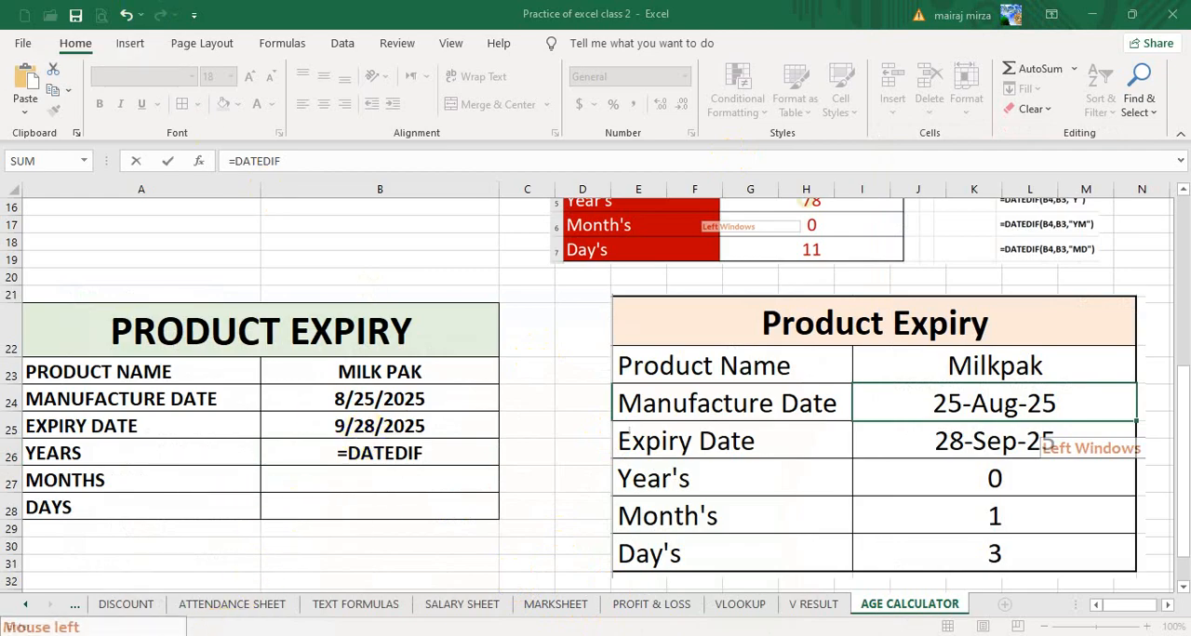
- Check the WhatsApp chat and the Product Expiry table in the Excel Sheets (Notes) workbook, and return to the practice workbook
mouse_move(173, 635)
left_click(140, 590)
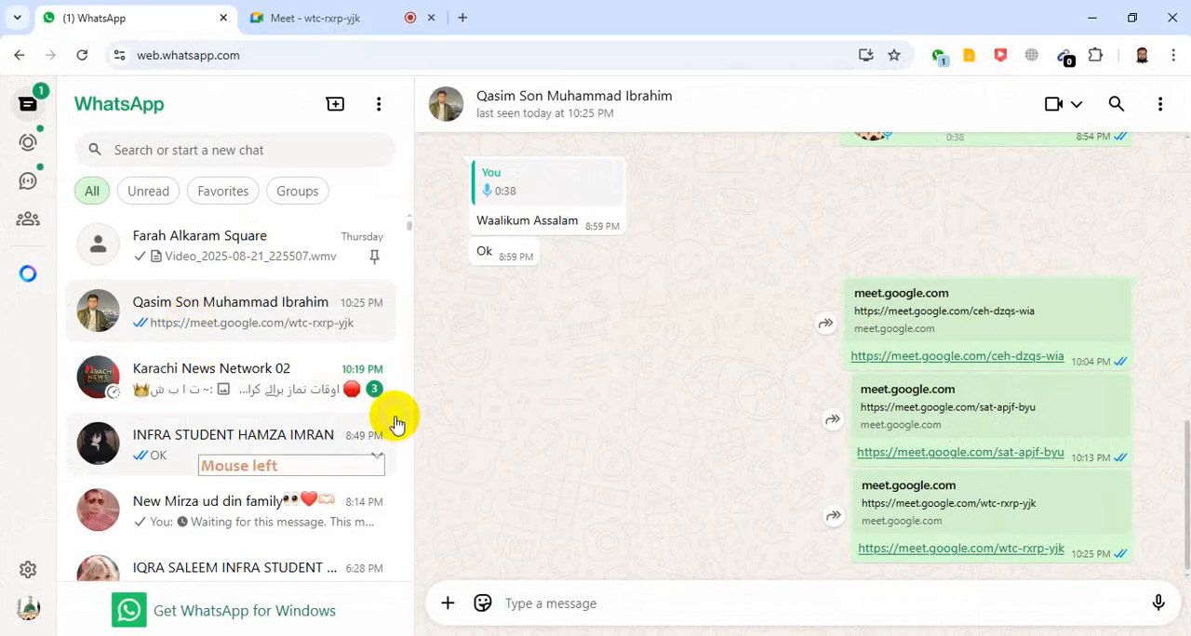
mouse_move(438, 635)
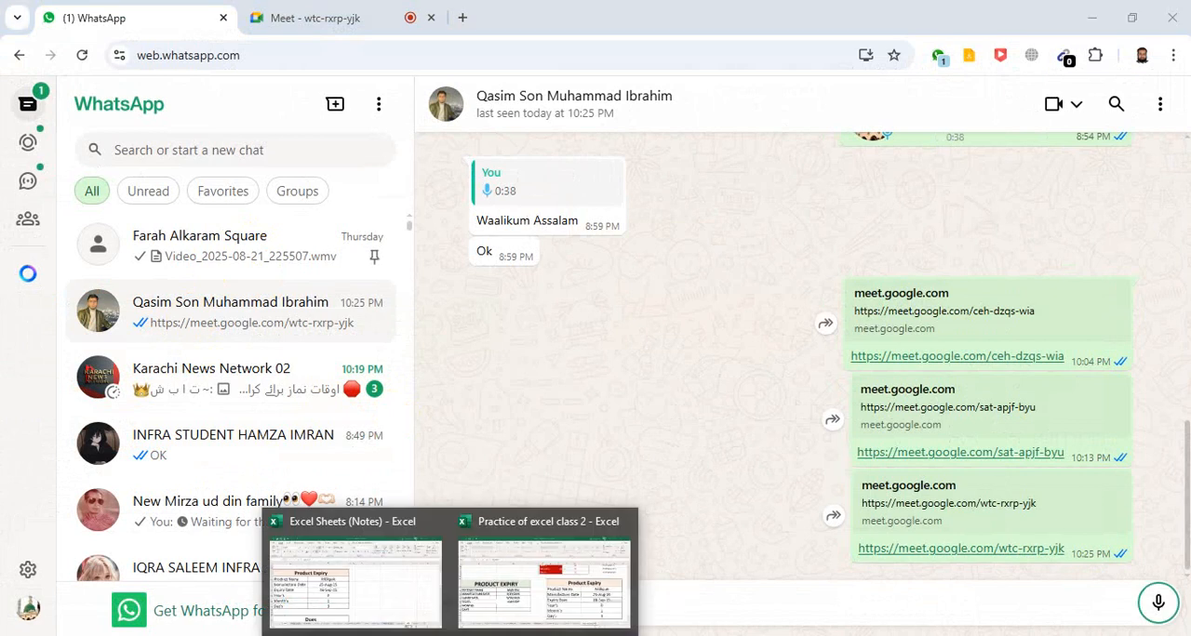
left_click(372, 595)
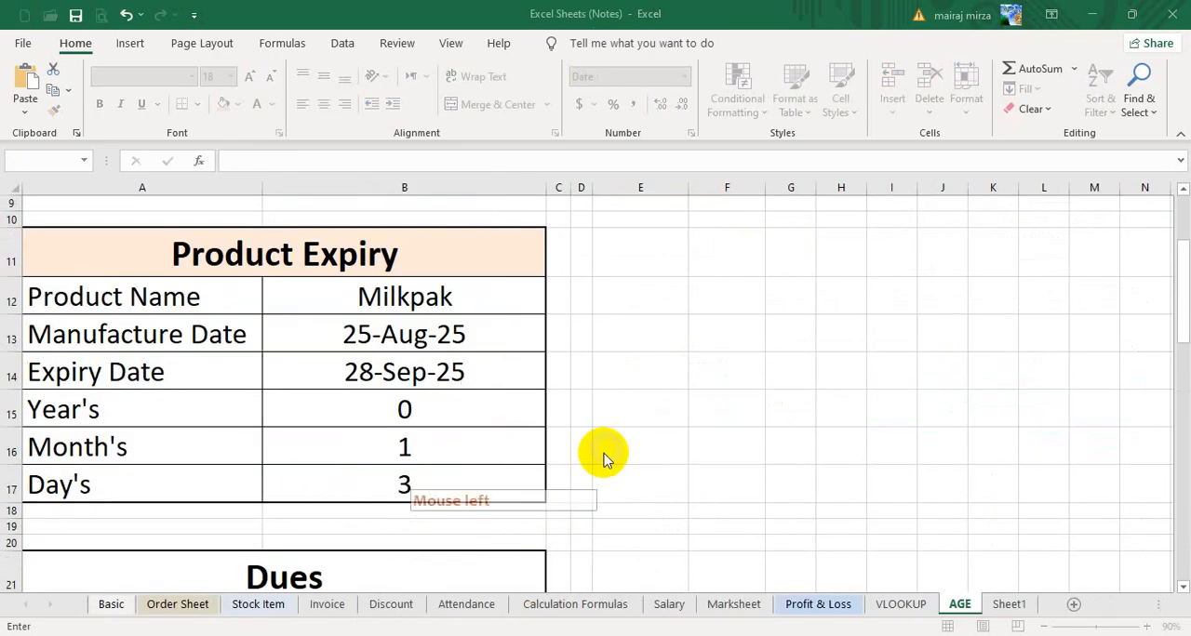
mouse_move(438, 635)
left_click(549, 499)
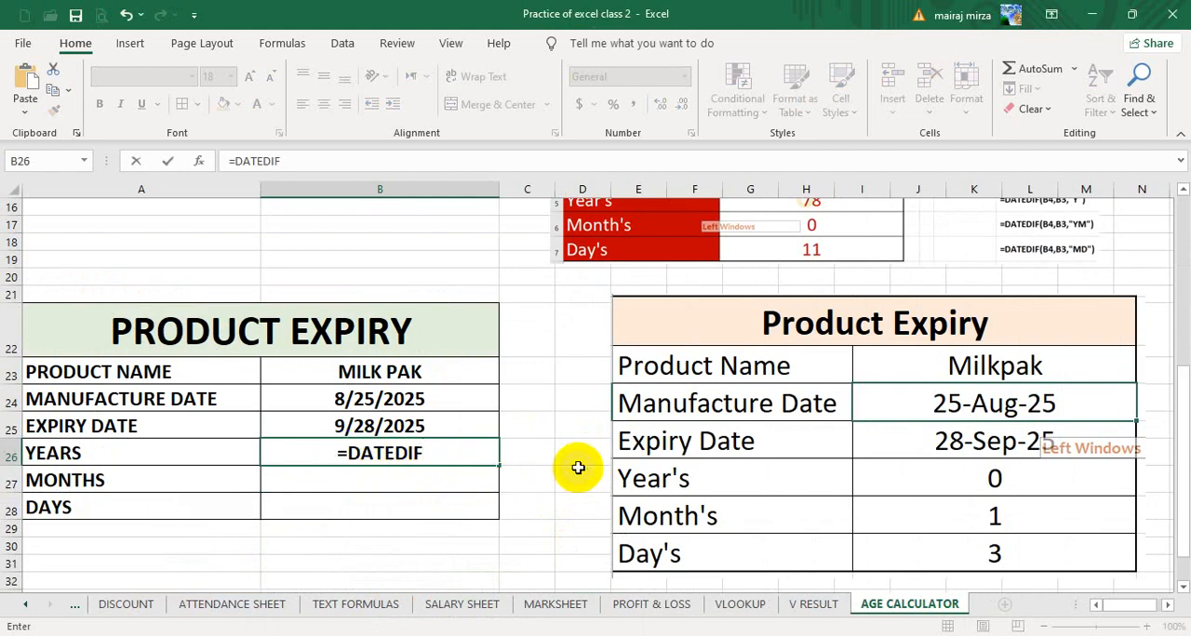
- Add the manufacture date in B24 as the first argument of the DATEDIF formula in B26
type("(")
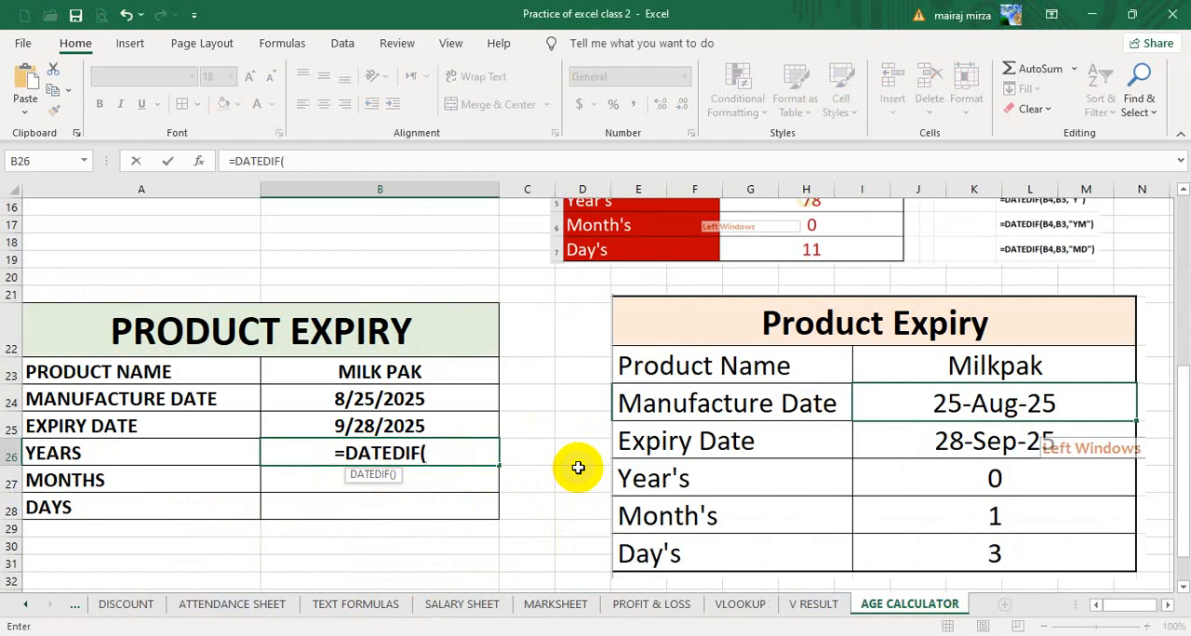
key("Up")
key("Up")
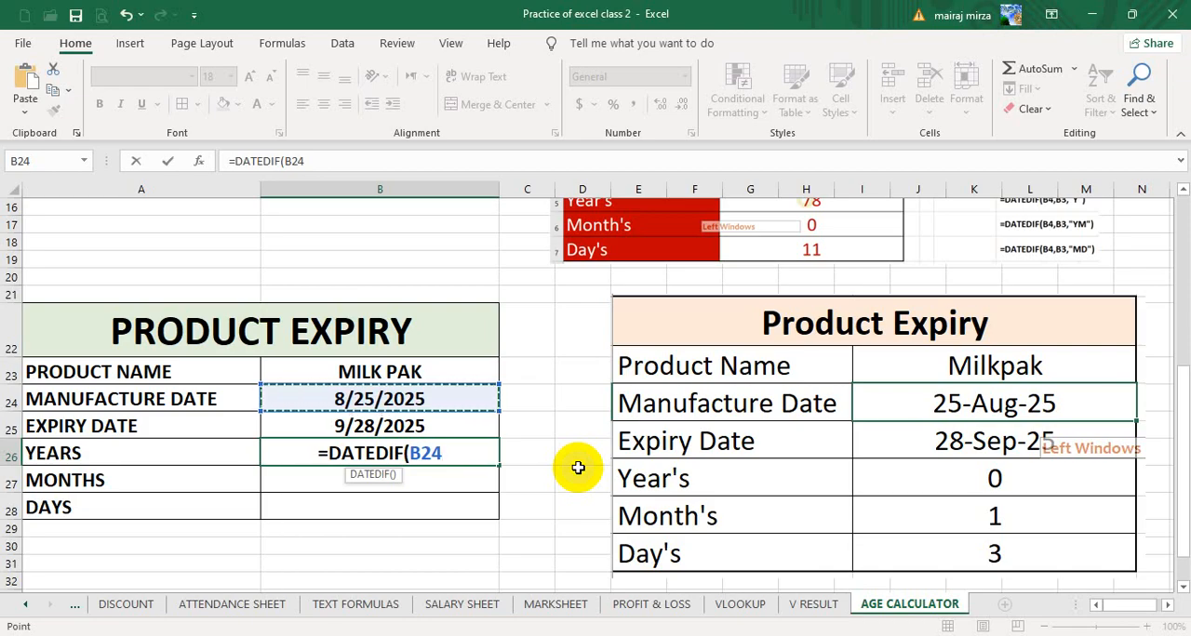
- Switch to WhatsApp in Chrome and open the student chat containing the Google Meet links for writing a message
left_click(129, 635)
left_click(116, 600)
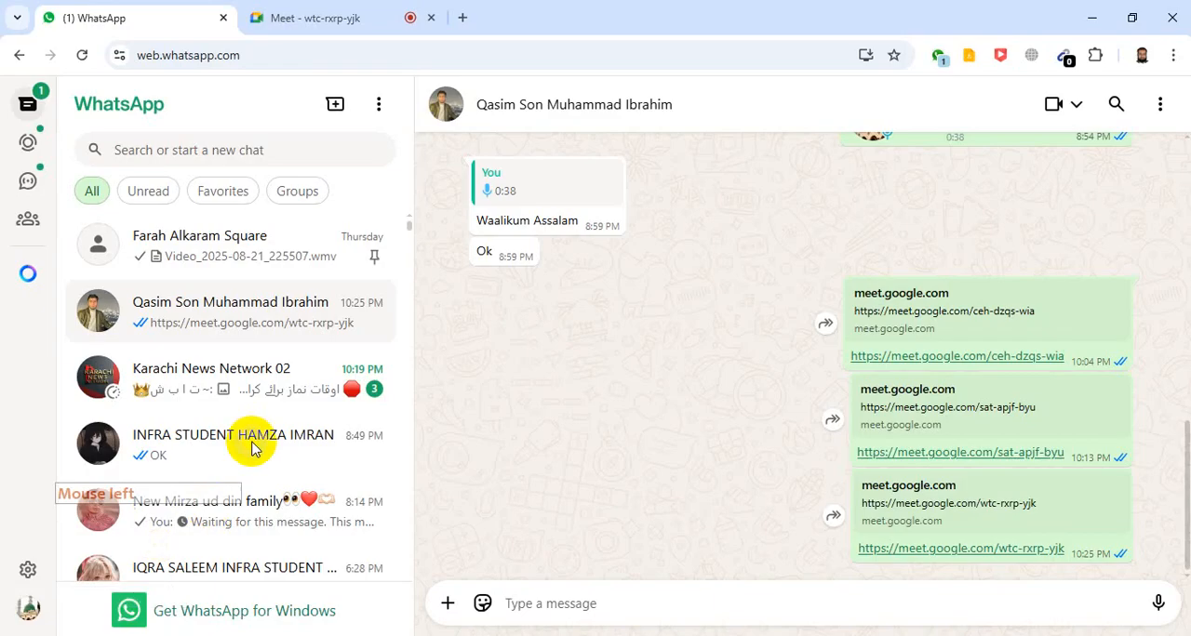
left_click(205, 308)
left_click(212, 318)
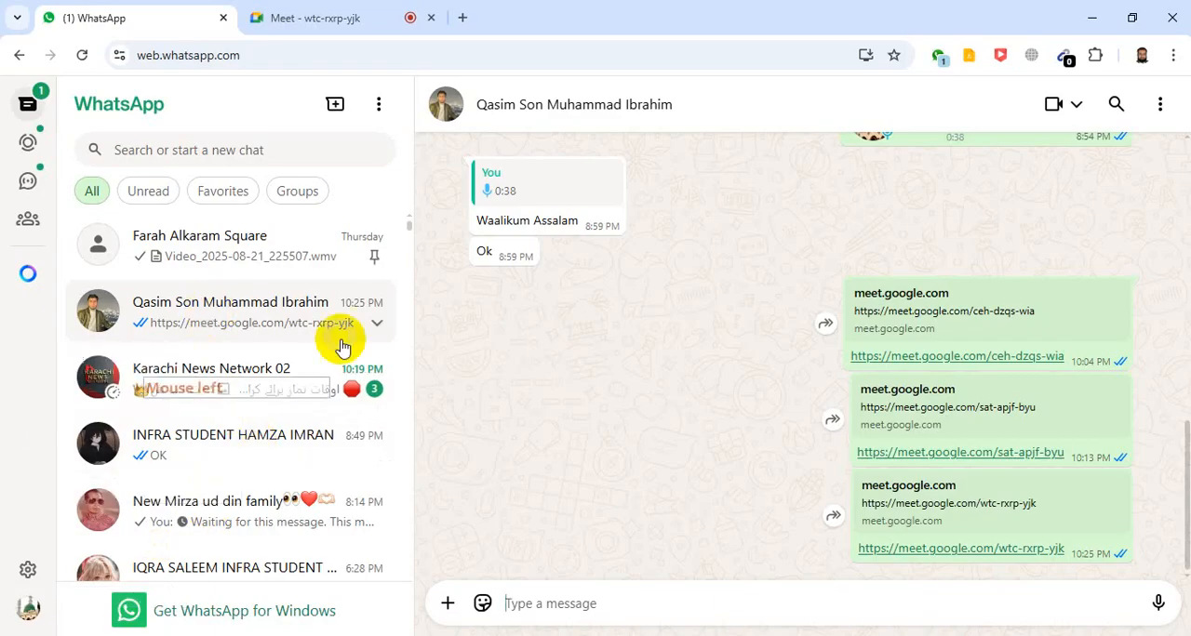
left_click(568, 432)
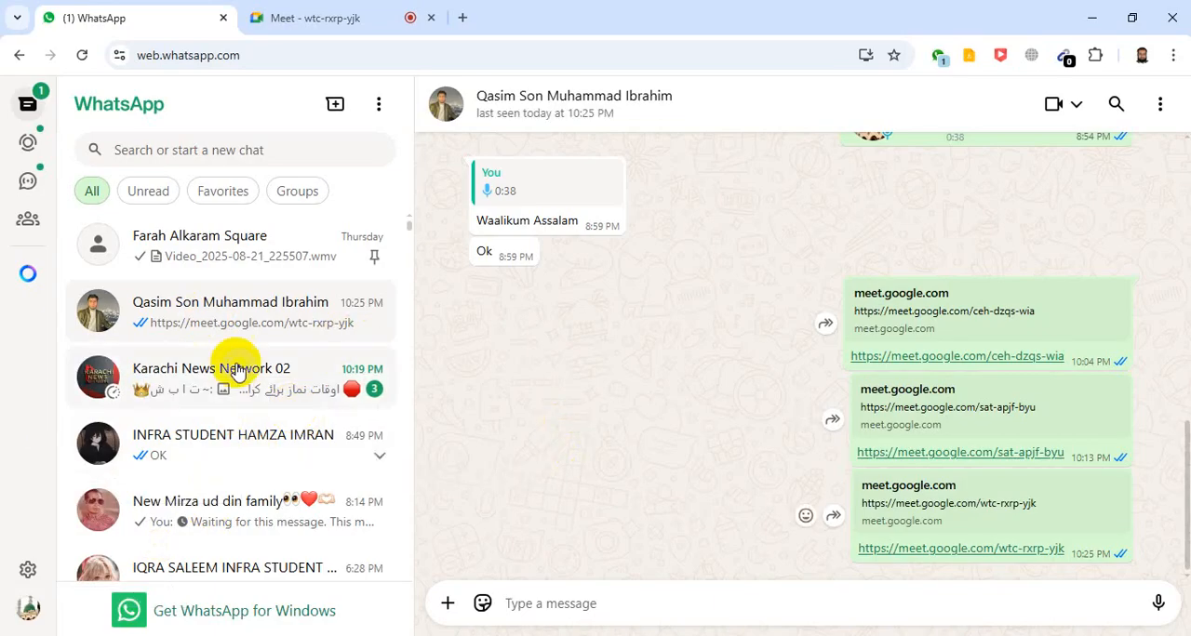
left_click(264, 317)
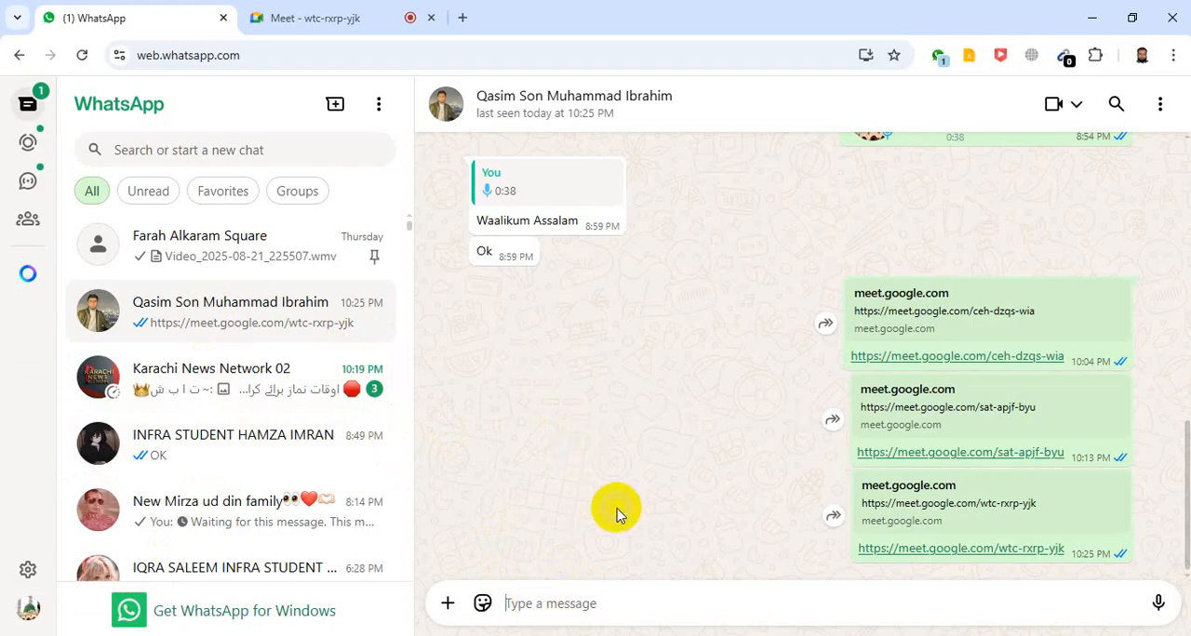
- Send the message "AGAR SCREEN SHOW NAHI HORAHI HAI TO MAIN RECORDING BANA KAR SEND KARAHA HON BARISH KI WAJA SAY PROBLEM HAI"
type("AGAR SCREEN SHOW NAHI HORAHI H")
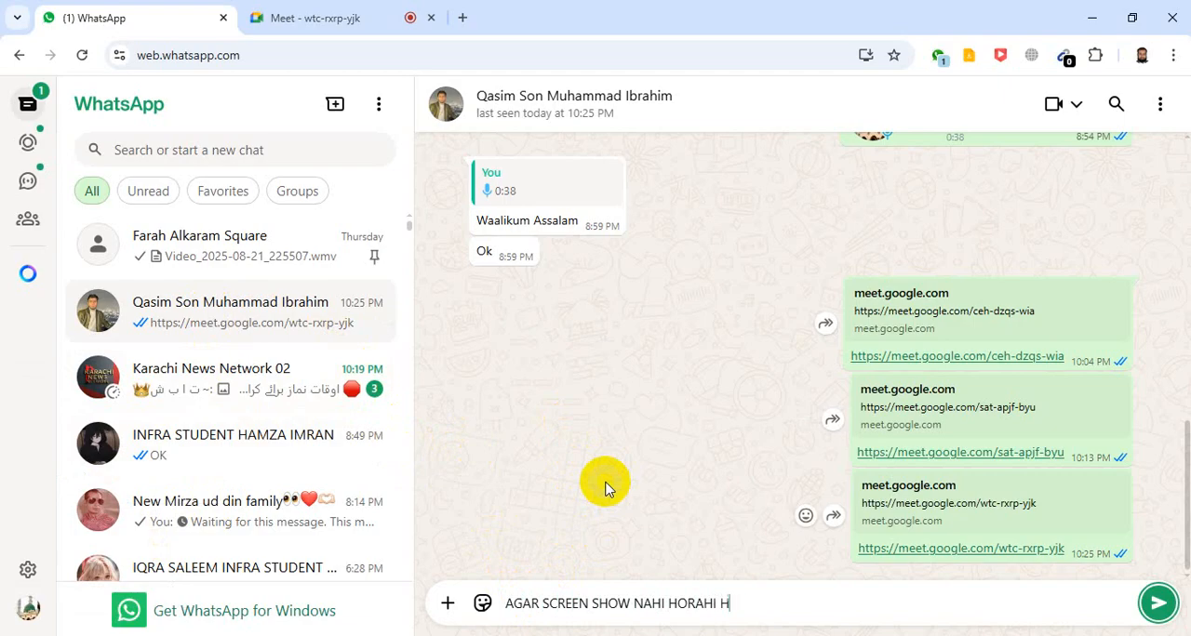
type("MA")
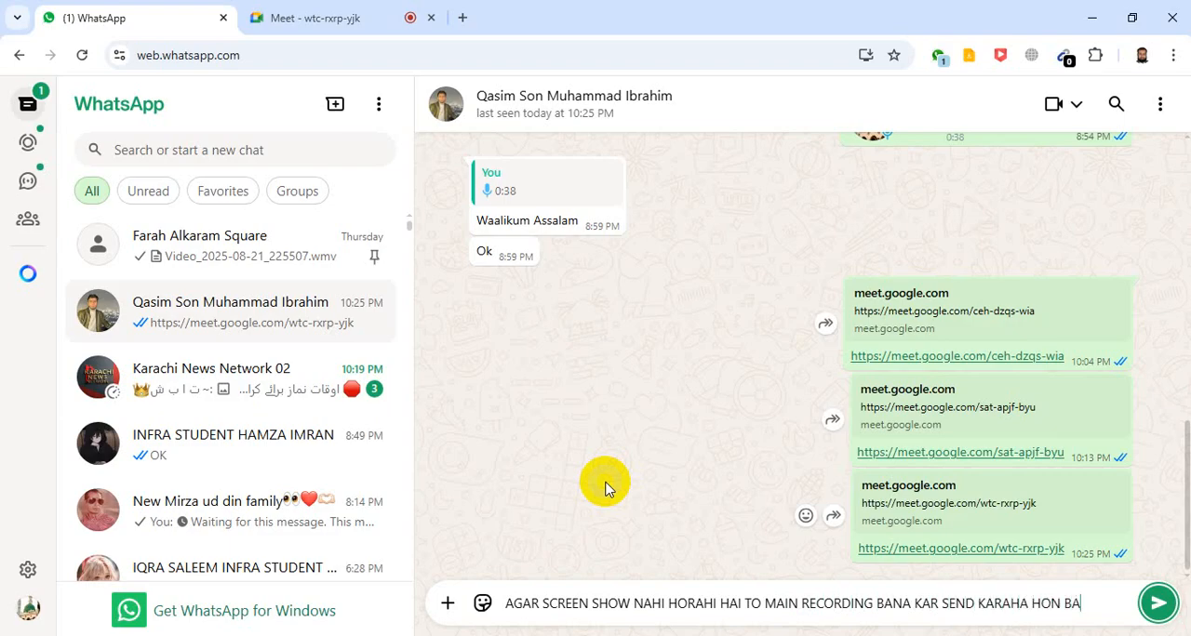
type("WAJA S")
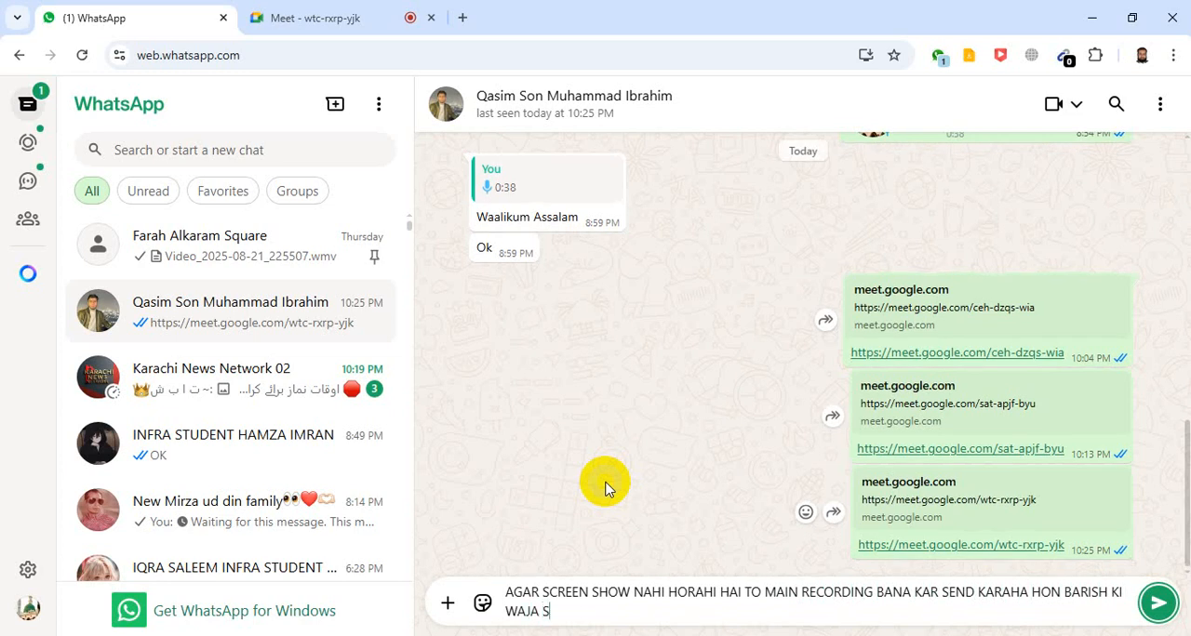
type("AY PROBLEM HAI")
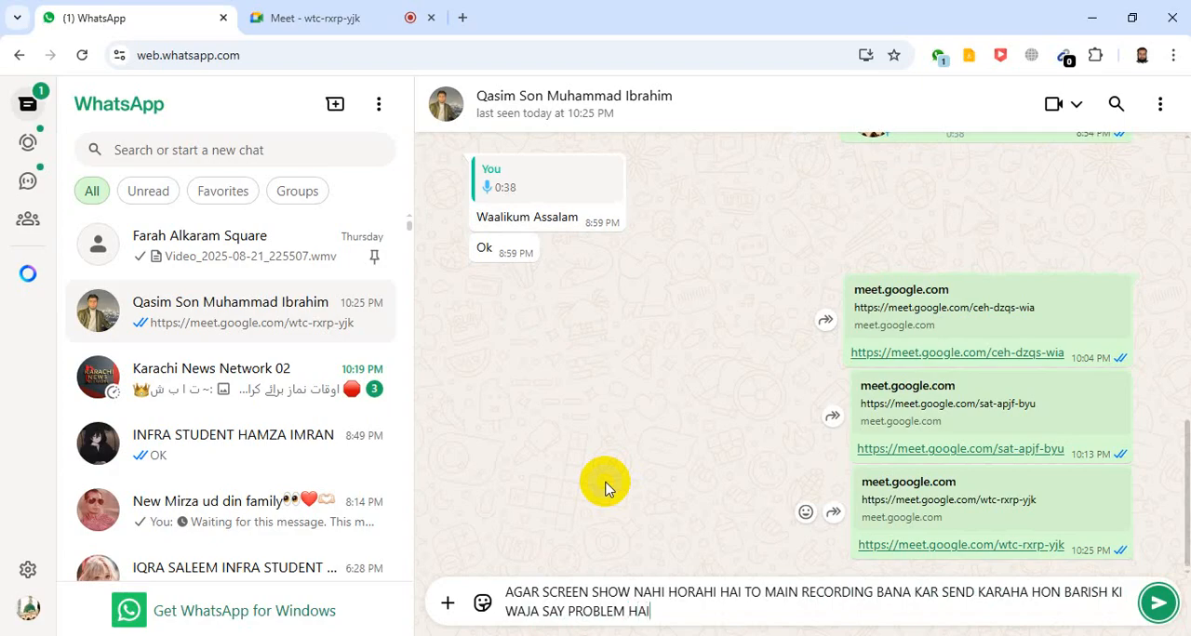
key("Return")
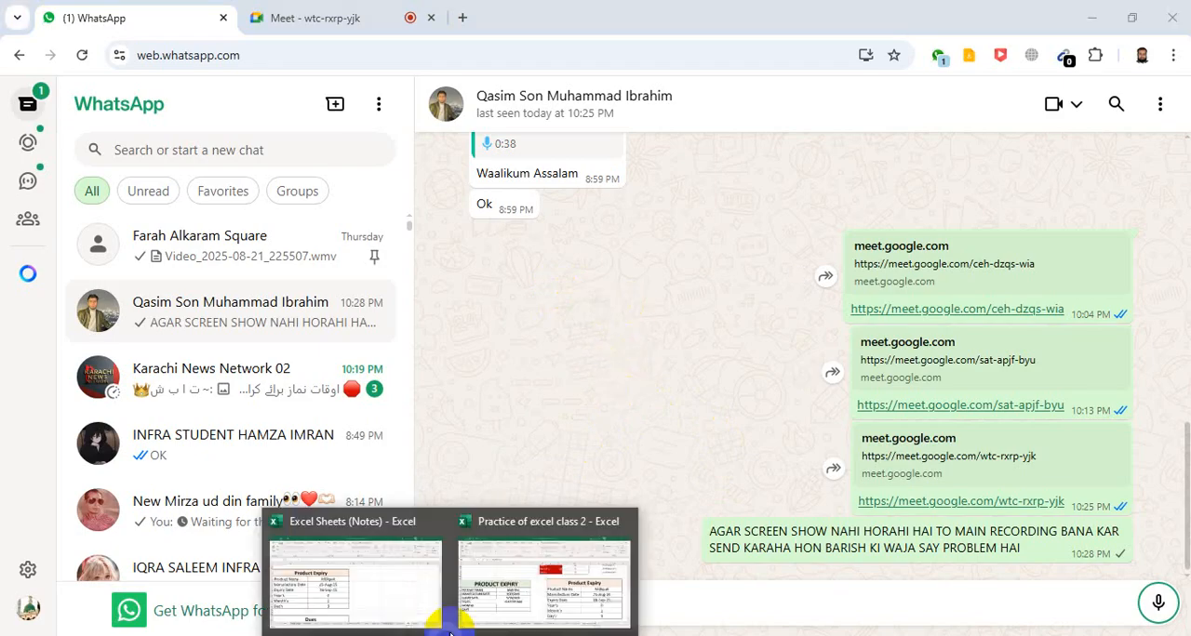
- Return to the Excel practice workbook and complete the YEARS formula in B26 as =DATEDIF(B24,B25,"Y")
left_click(507, 583)
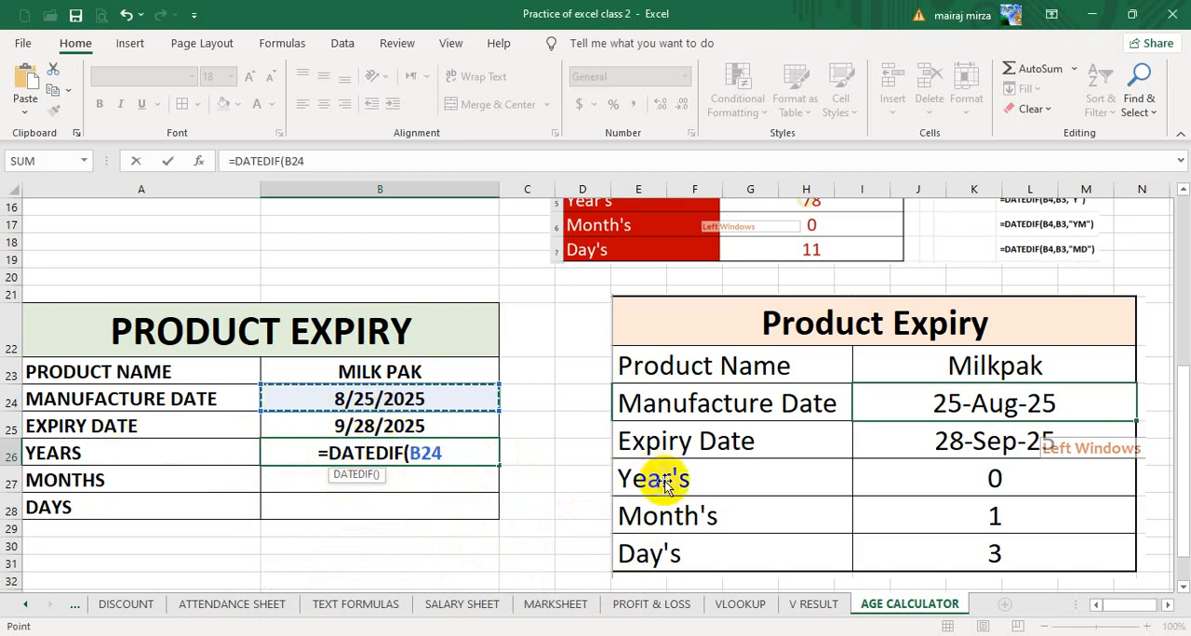
type(",")
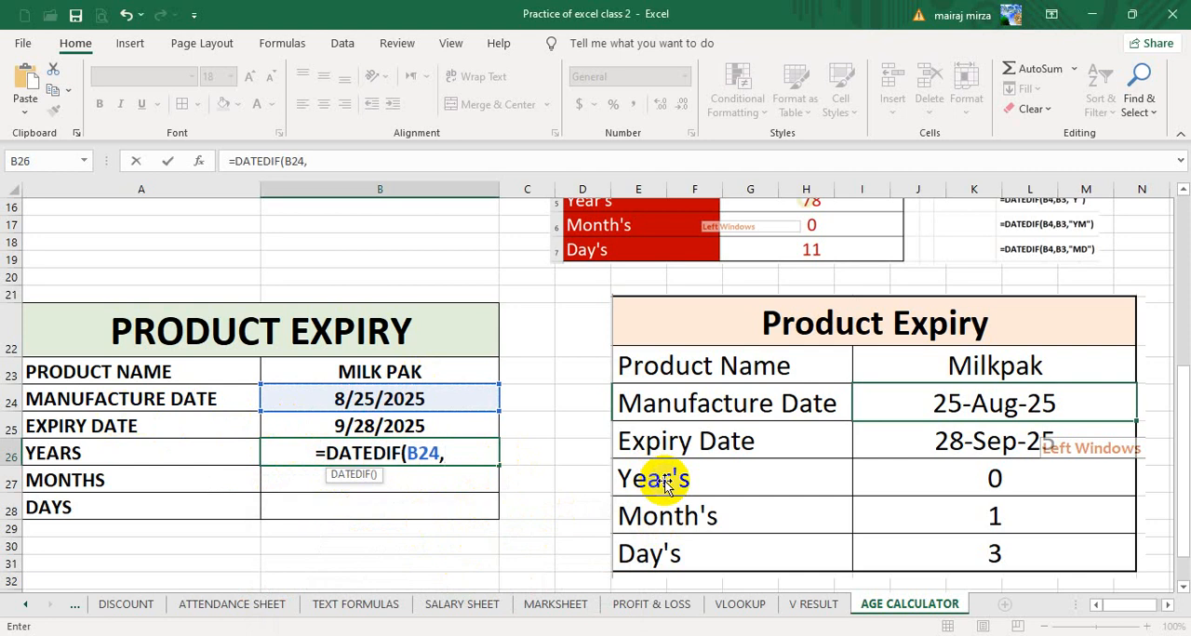
key("Up")
type(",")
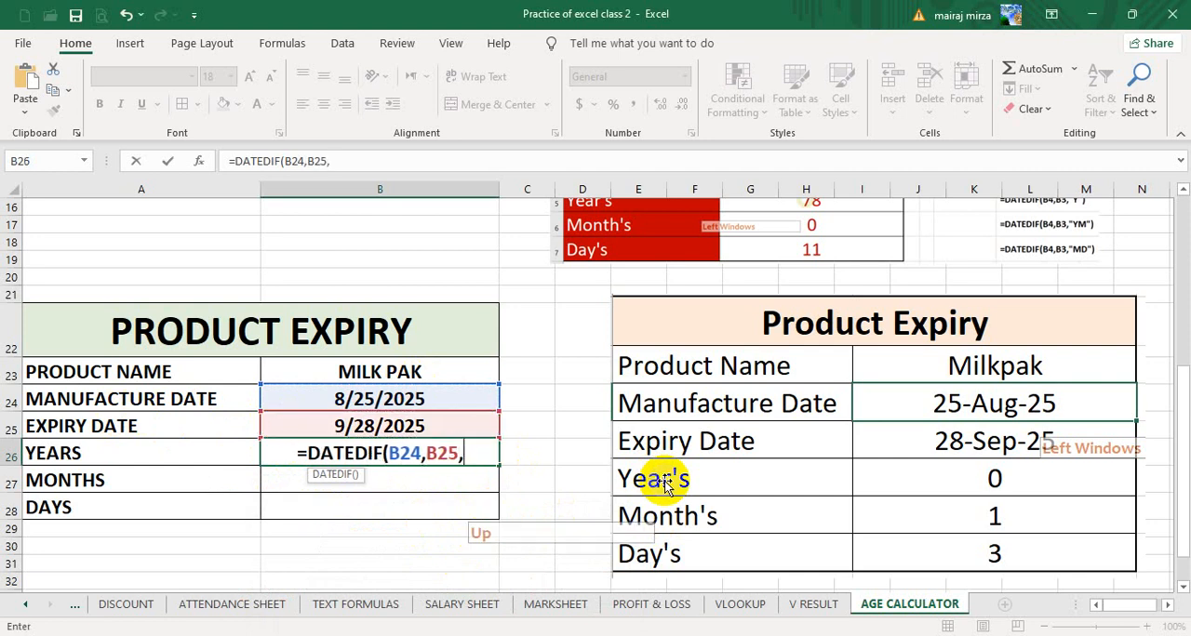
type("\"")
key("BackSpace")
type("\"Y")
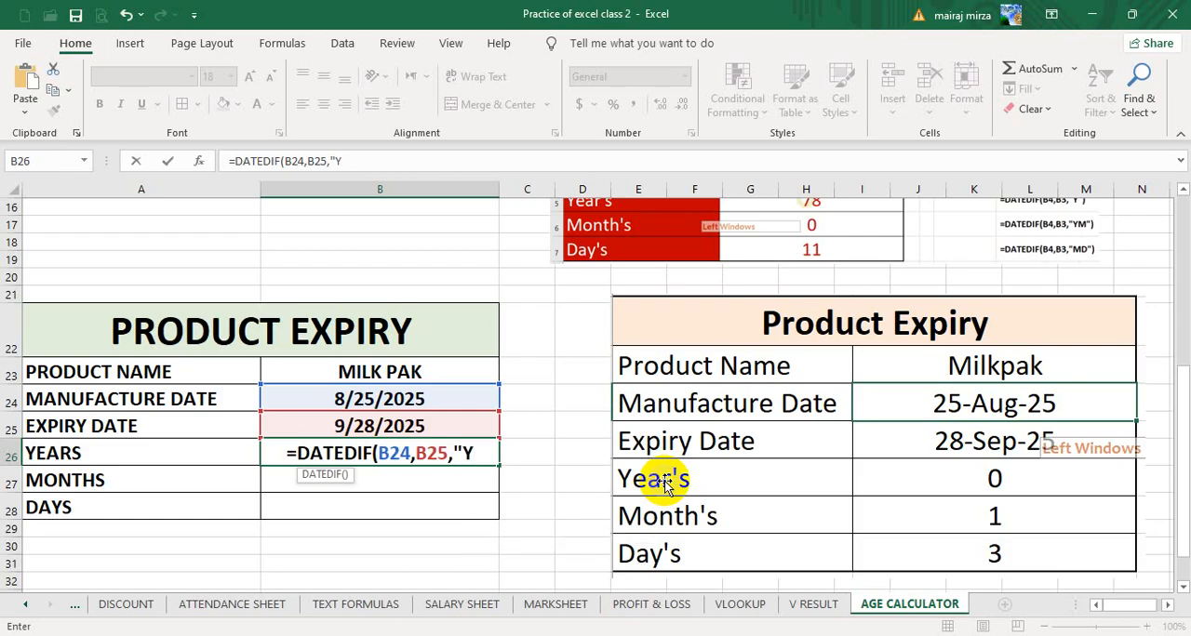
type("\")")
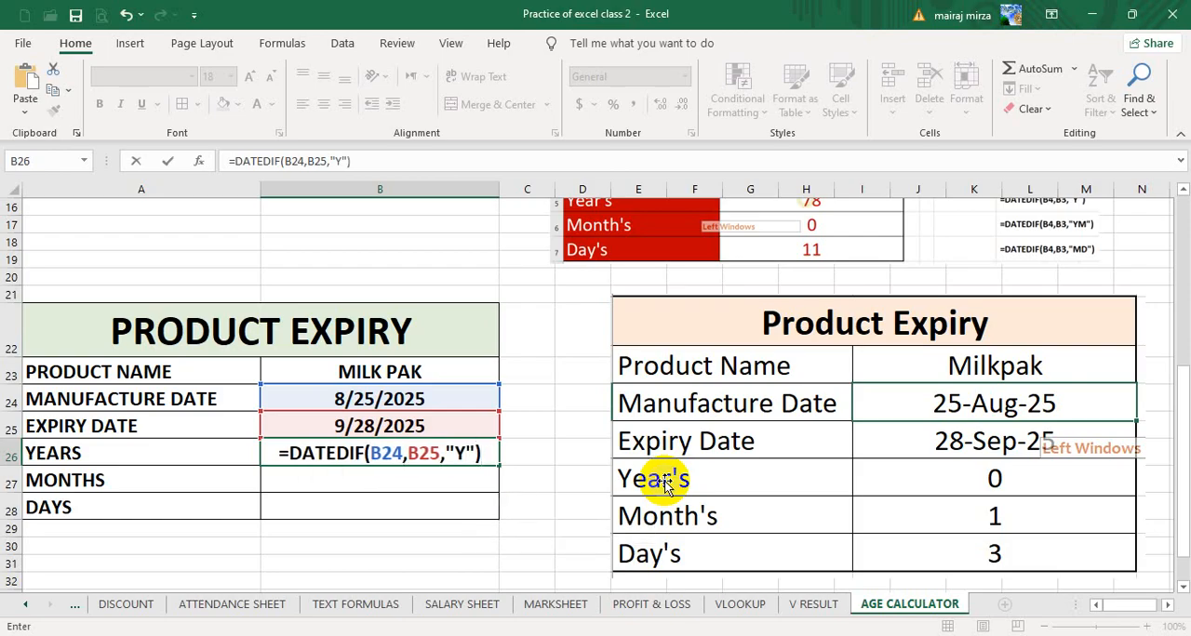
key("Return")
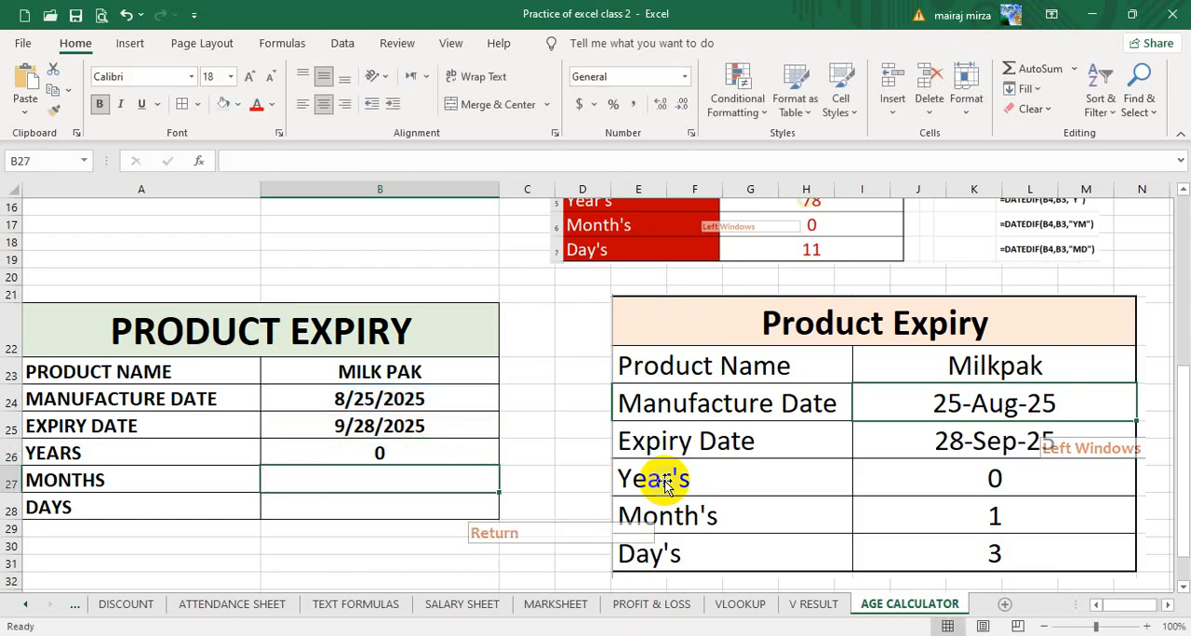
- Enter the MONTHS formula =DATEDIF(B24,B25,"YM") in B27 of the Product Expiry table
type("=DATEDIF")
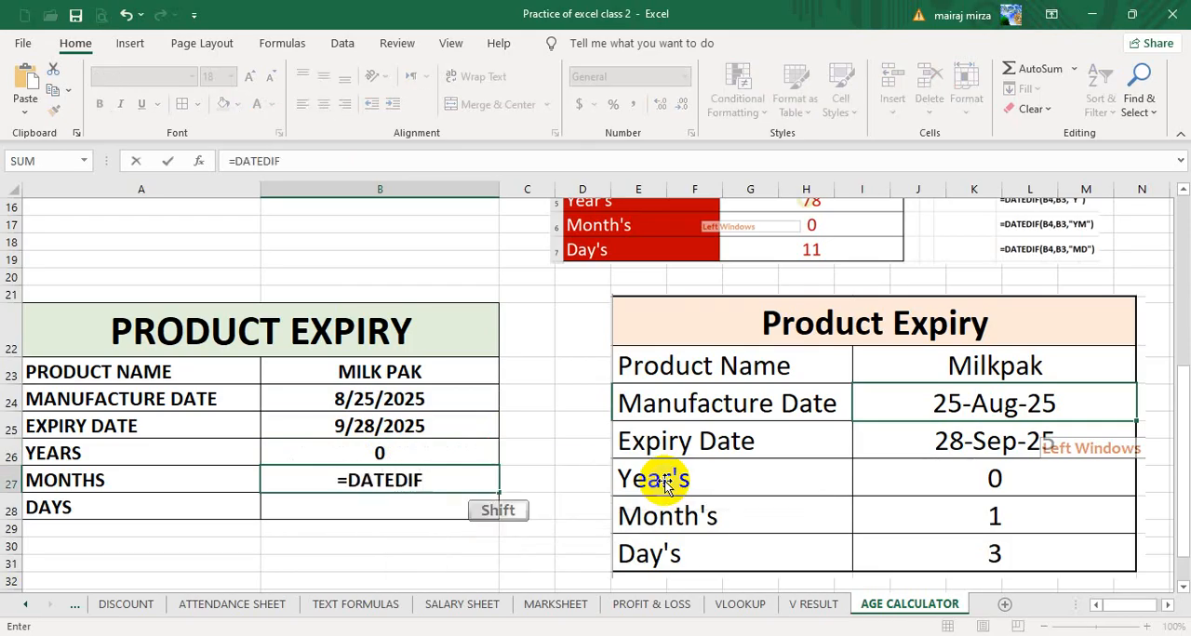
type("(")
key("Up")
key("Up")
key("Up")
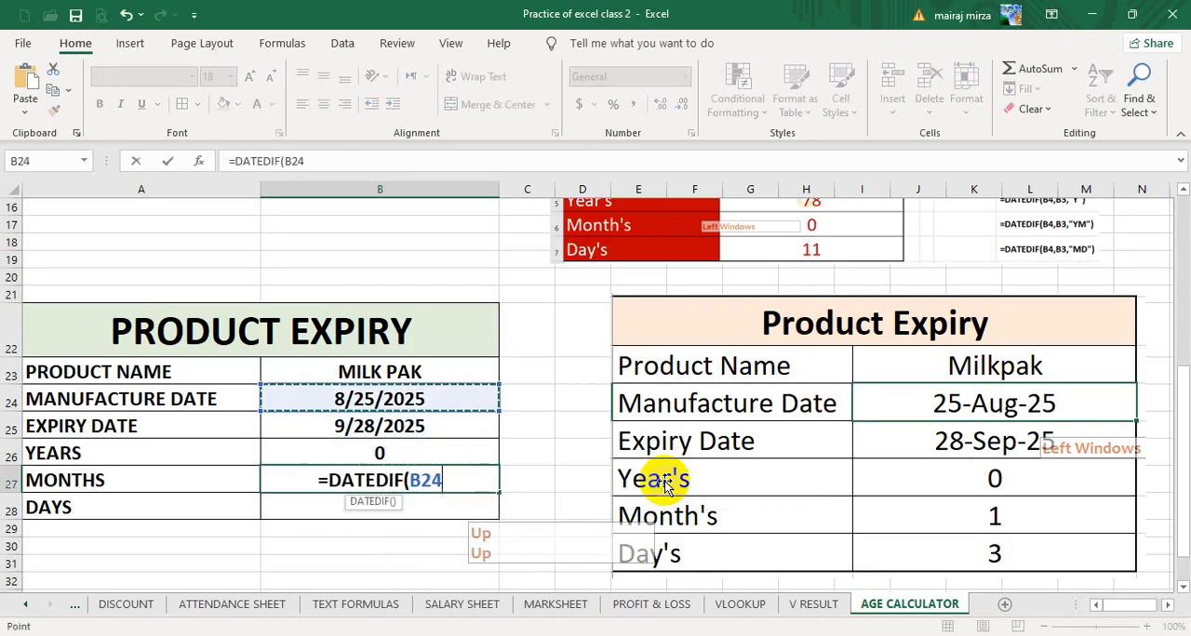
type(",")
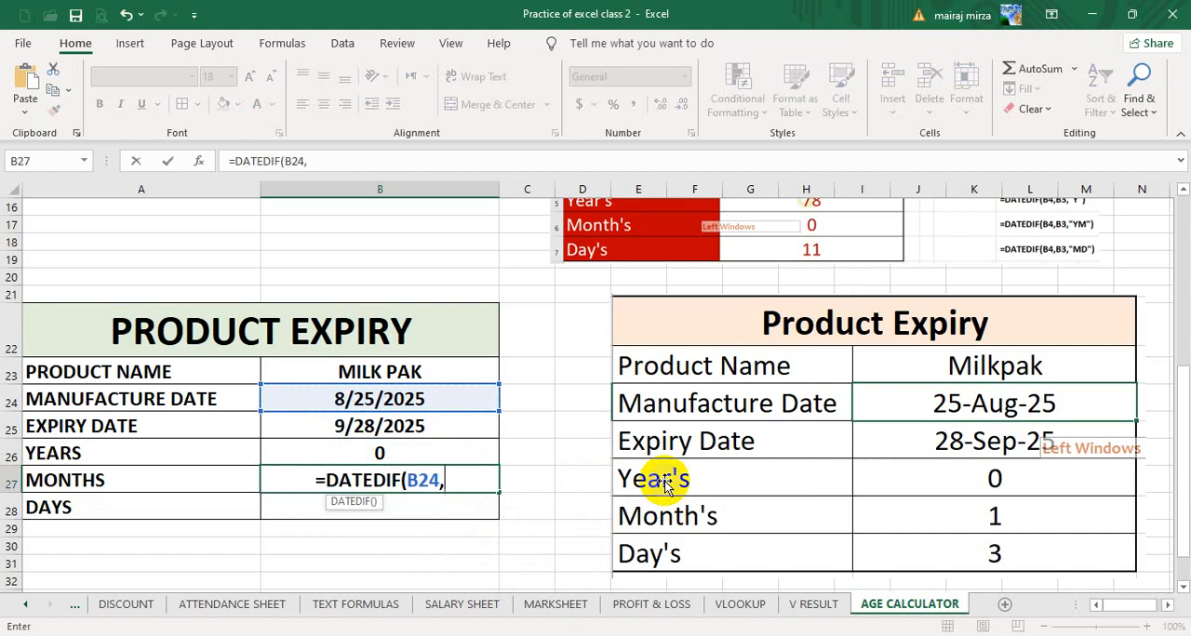
key("Up")
key("Up")
type("\"")
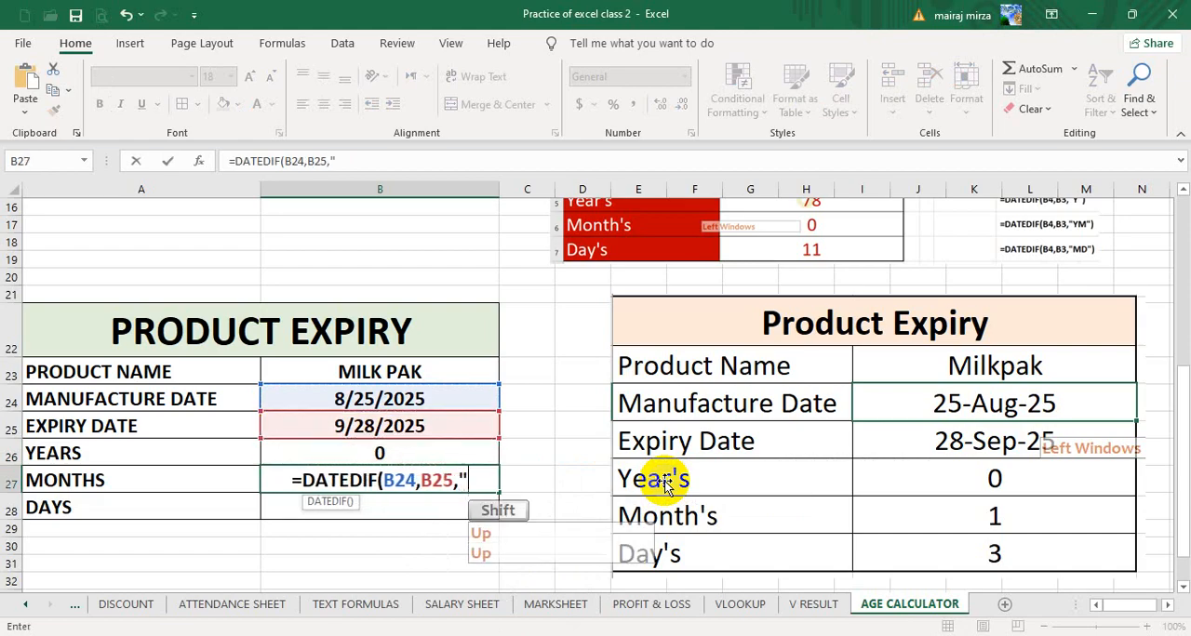
type("YM")
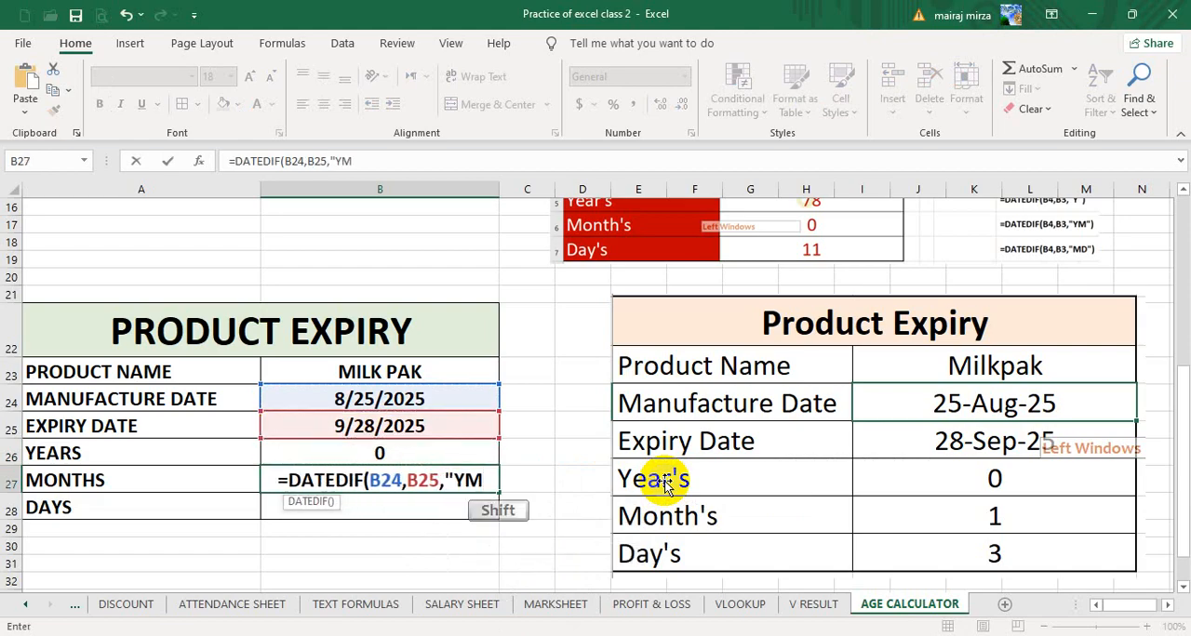
type("\")")
key("Return")
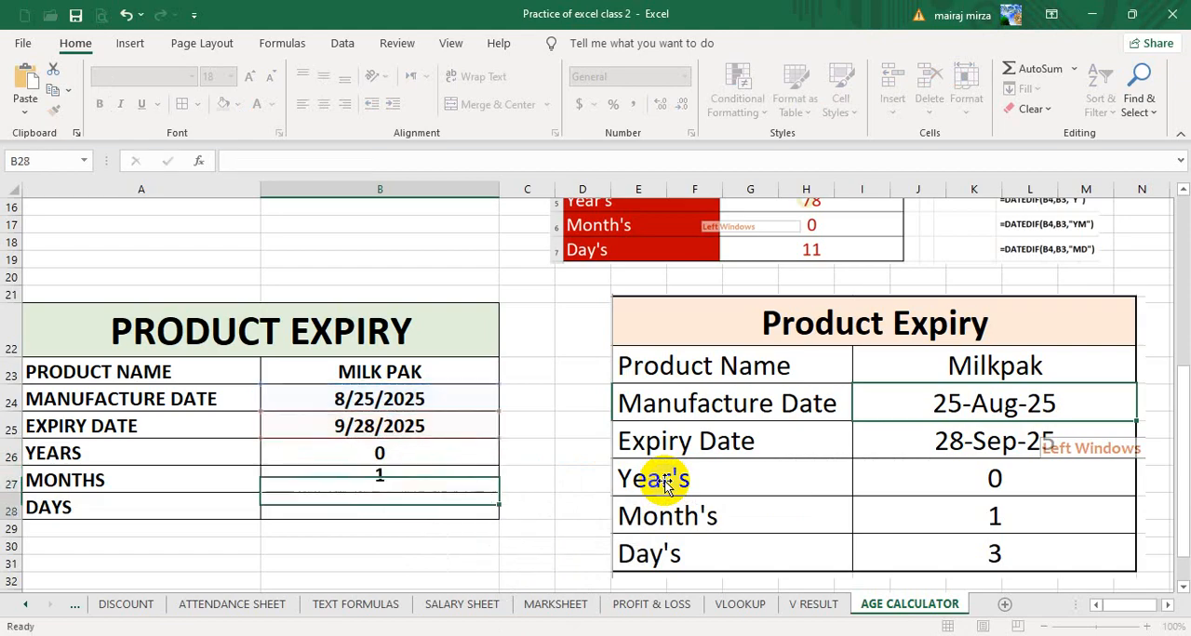
- Enter the DAYS formula =DATEDIF(B24,B25,"MD") in B28 of the Product Expiry table
type("=DATEDIF(")
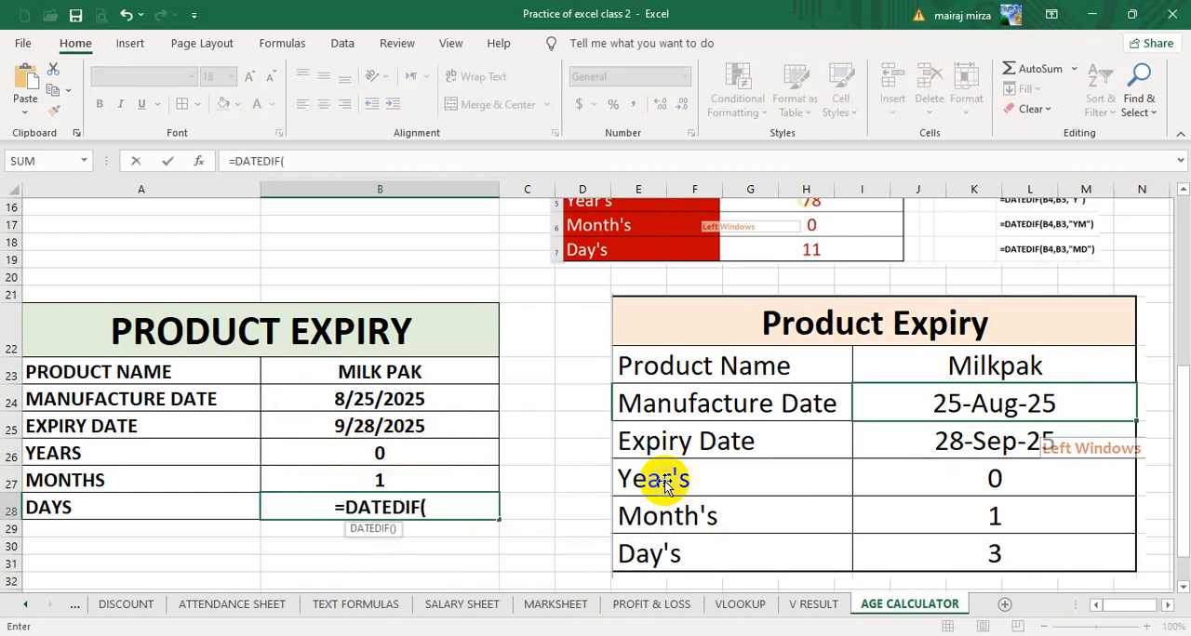
key("Up")
key("Up")
key("Up")
key("Up")
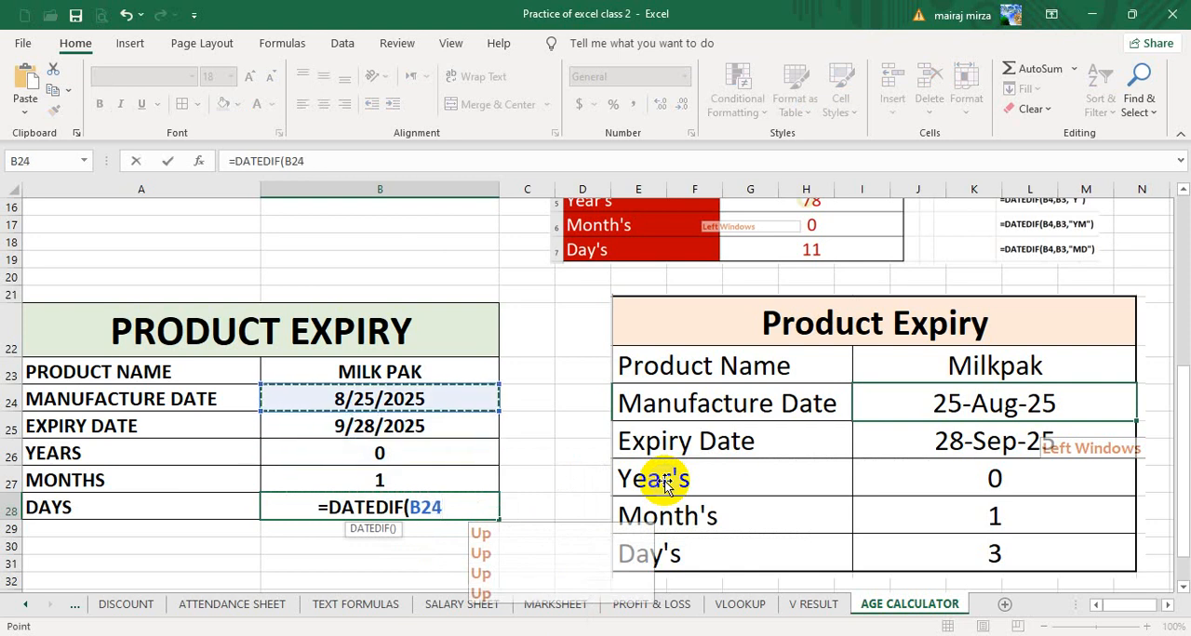
type(",")
key("Up")
key("Up")
key("Up")
key("Up")
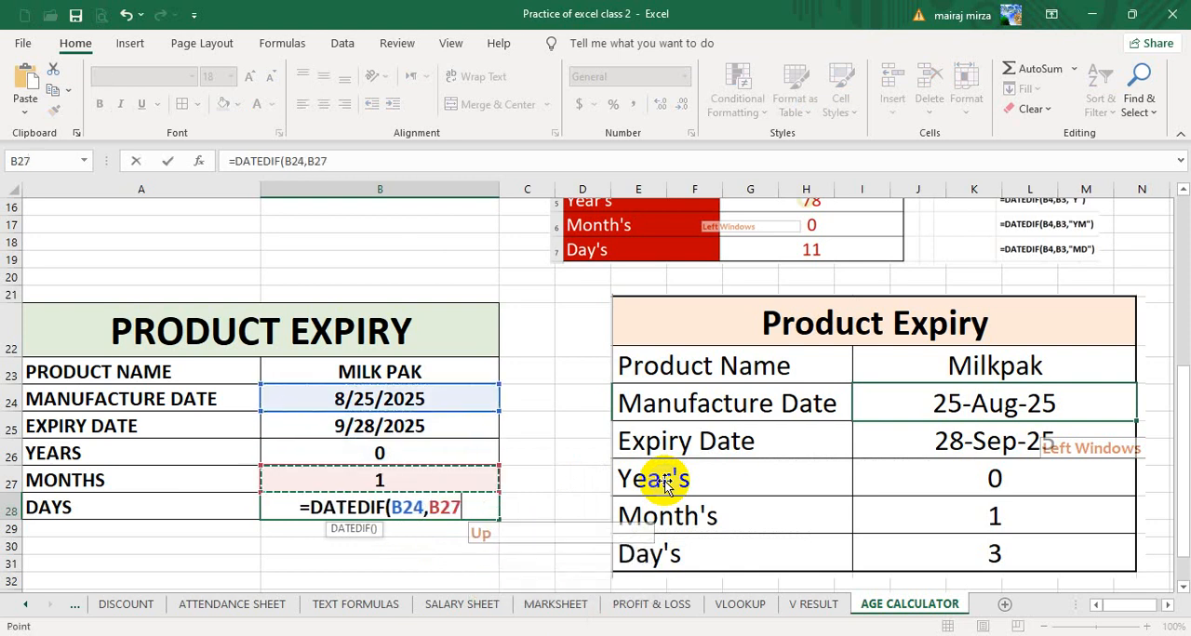
key("Down")
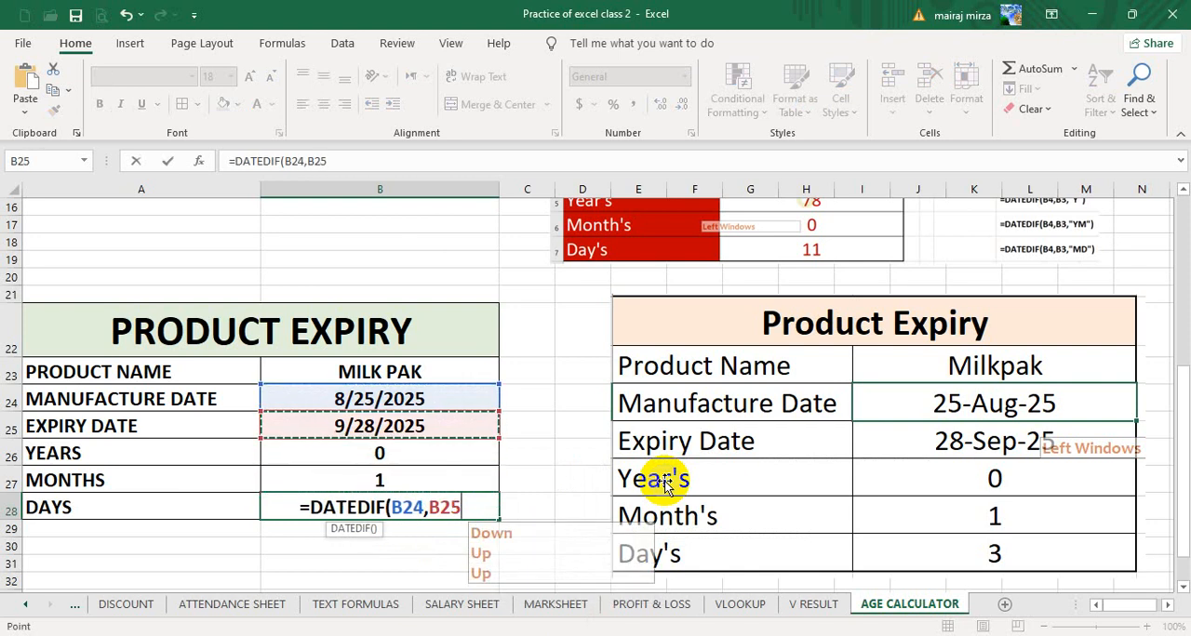
type(",\"")
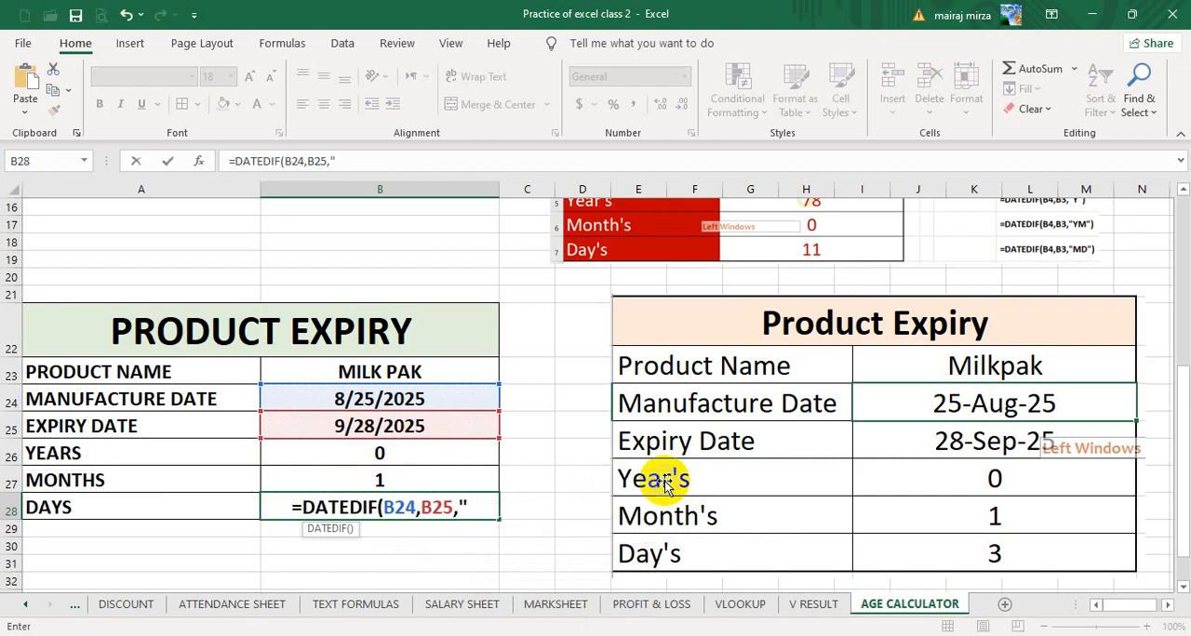
type("MD\"")
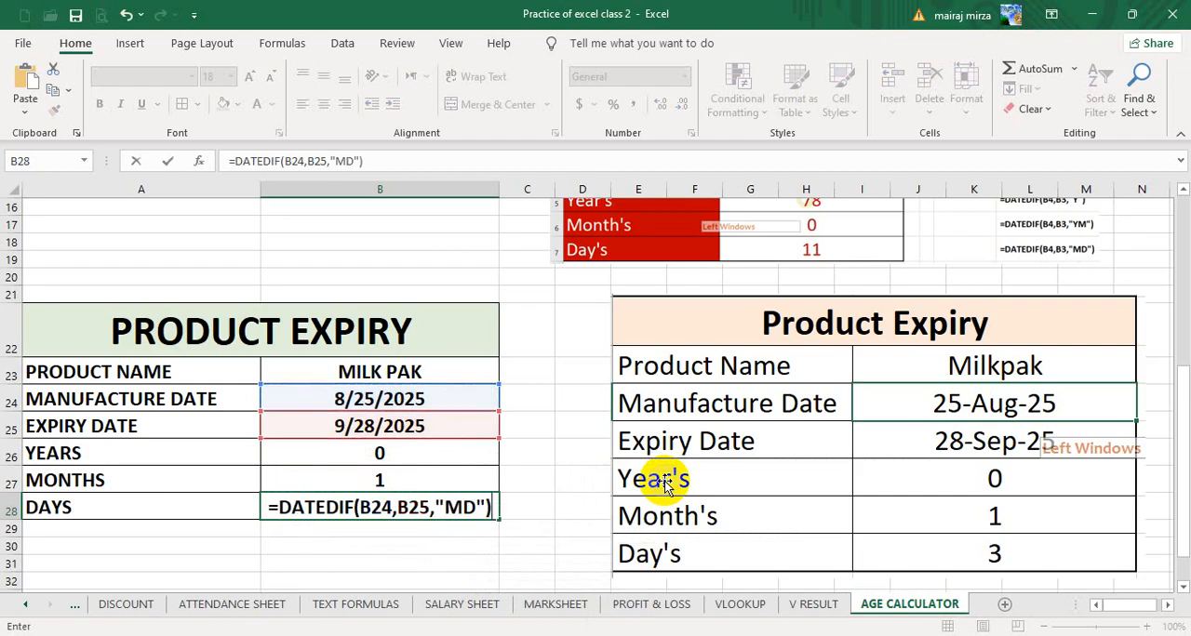
key("Return")
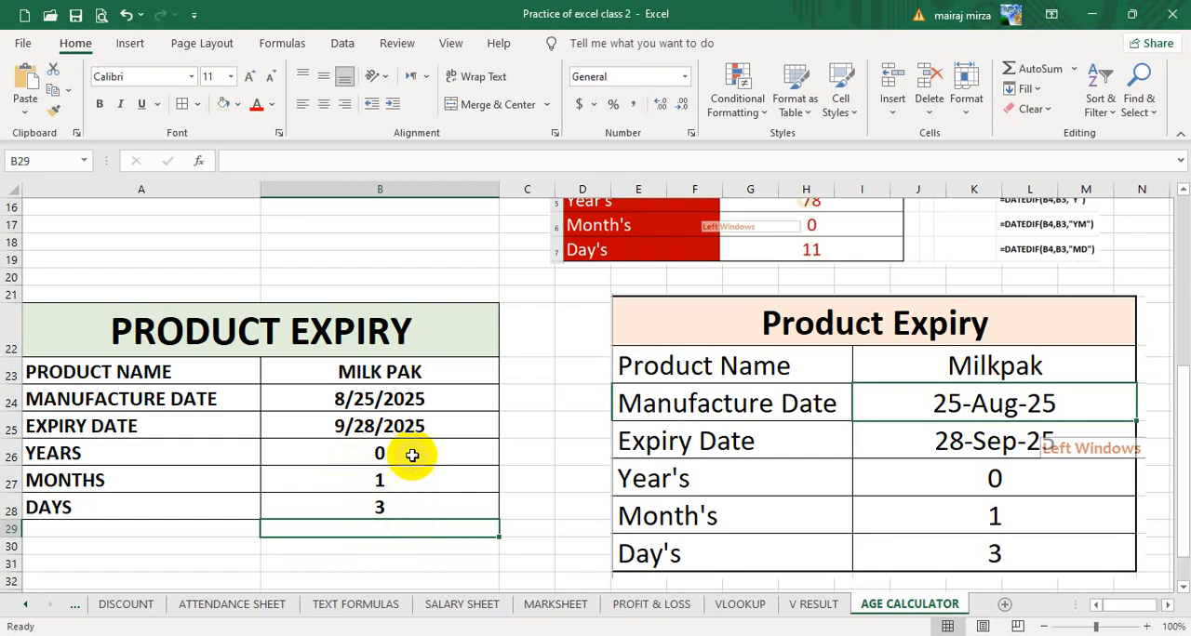
- Move the Product Expiry reference picture slightly down, just below row 21, and deselect it
left_click(467, 424)
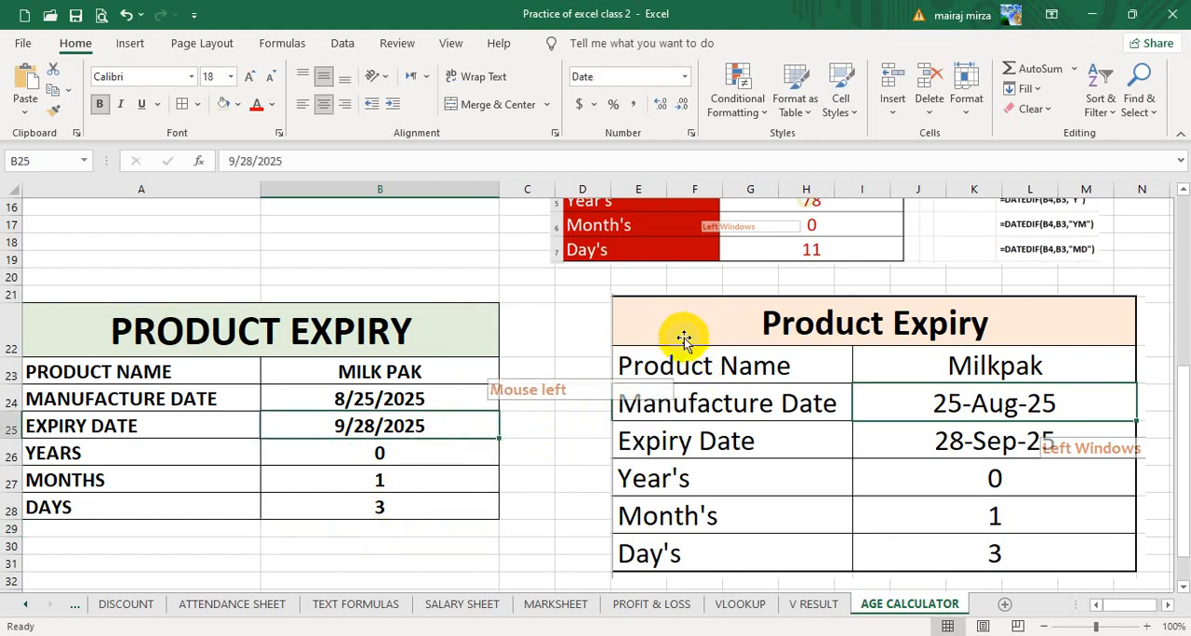
left_click_drag(686, 334, 684, 357)
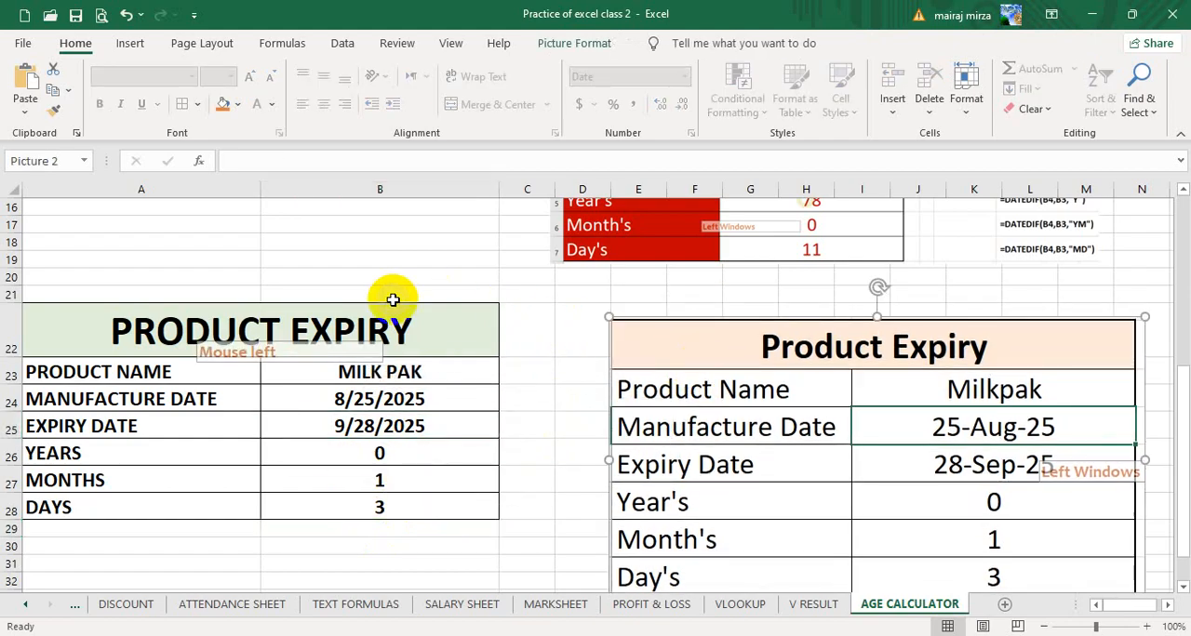
left_click(321, 249)
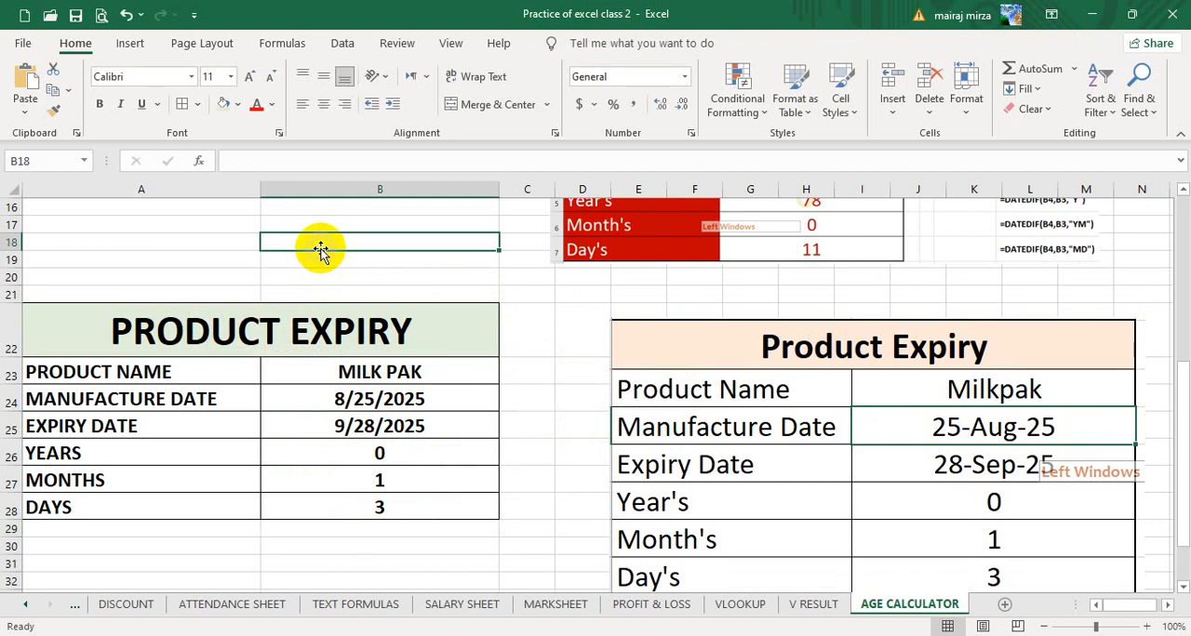
left_click(547, 371)
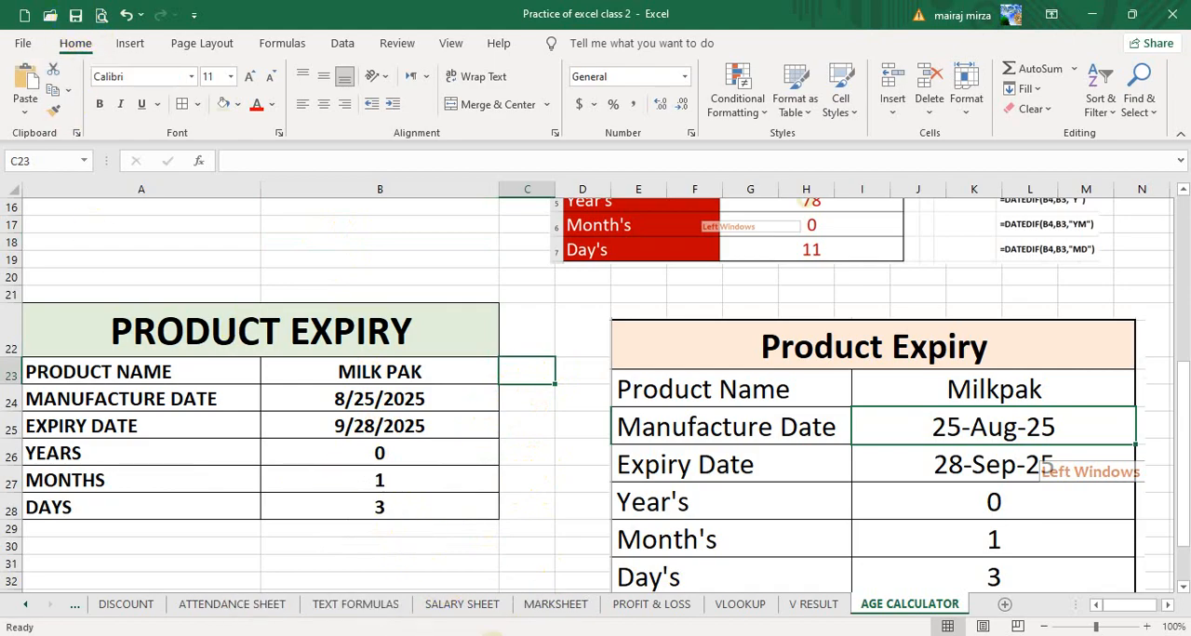
- Switch to the Excel Sheets (Notes) workbook and examine the Dues table's dates and its formulas for years, months and days
left_click(524, 571)
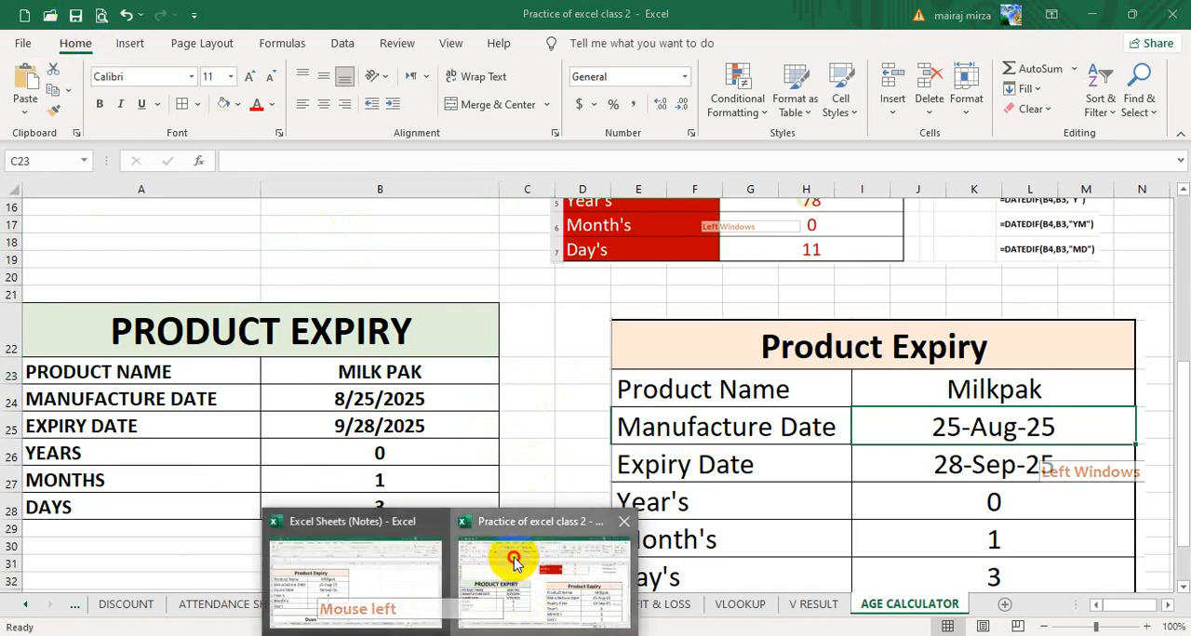
left_click(332, 606)
scroll(677, 492, "down", 3)
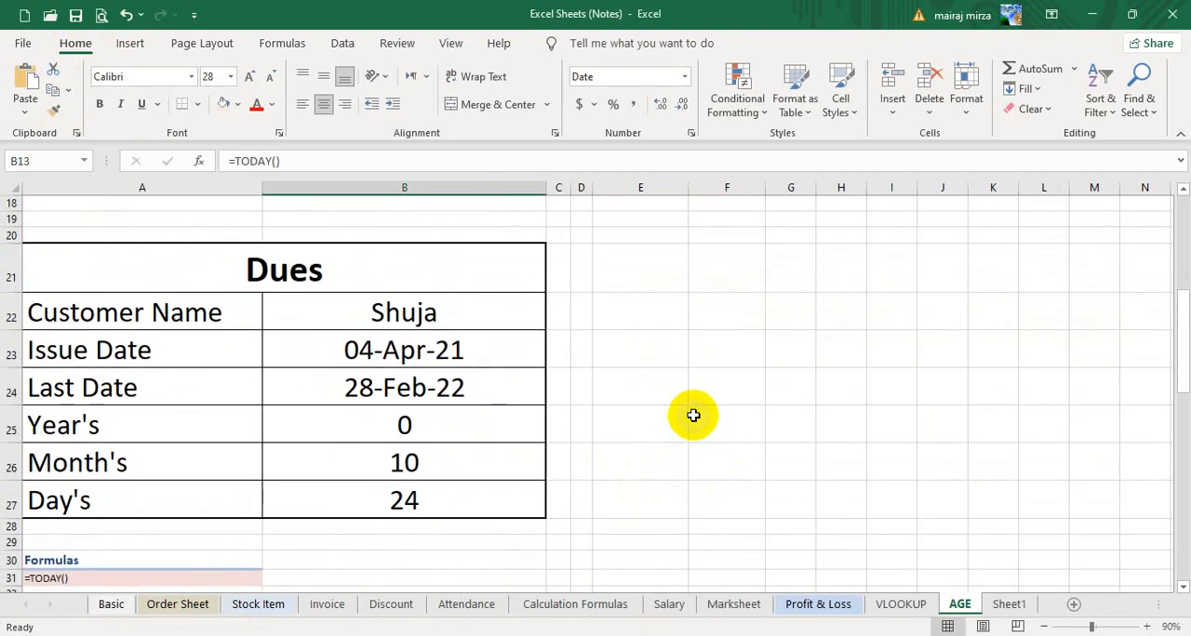
left_click(709, 391)
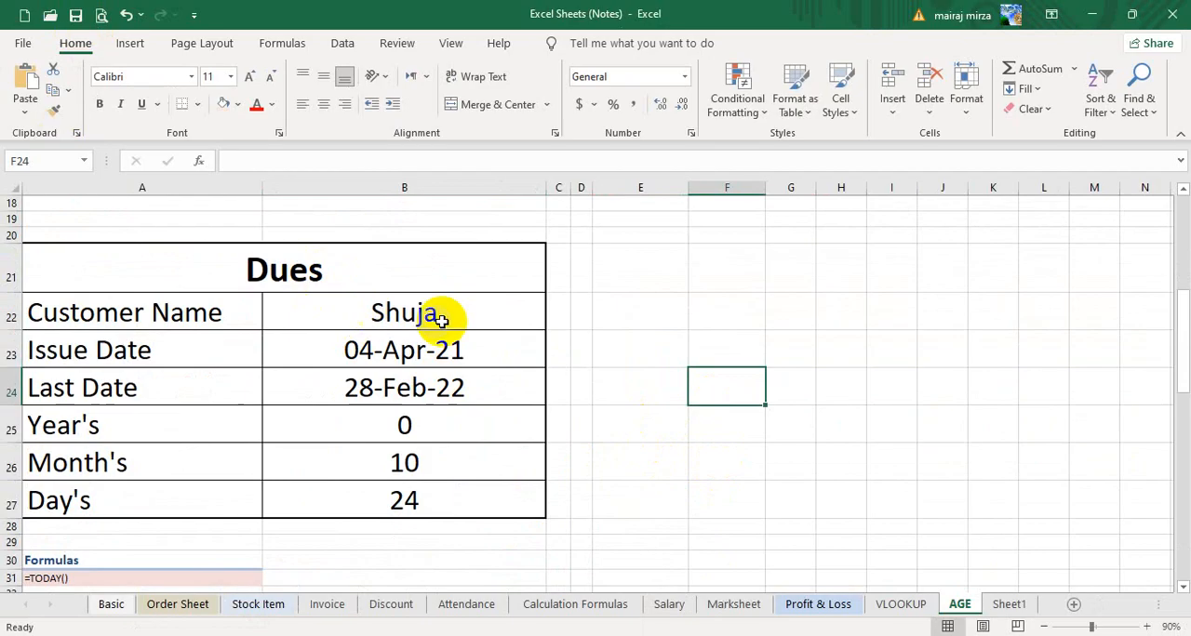
left_click(718, 271)
left_click(296, 271)
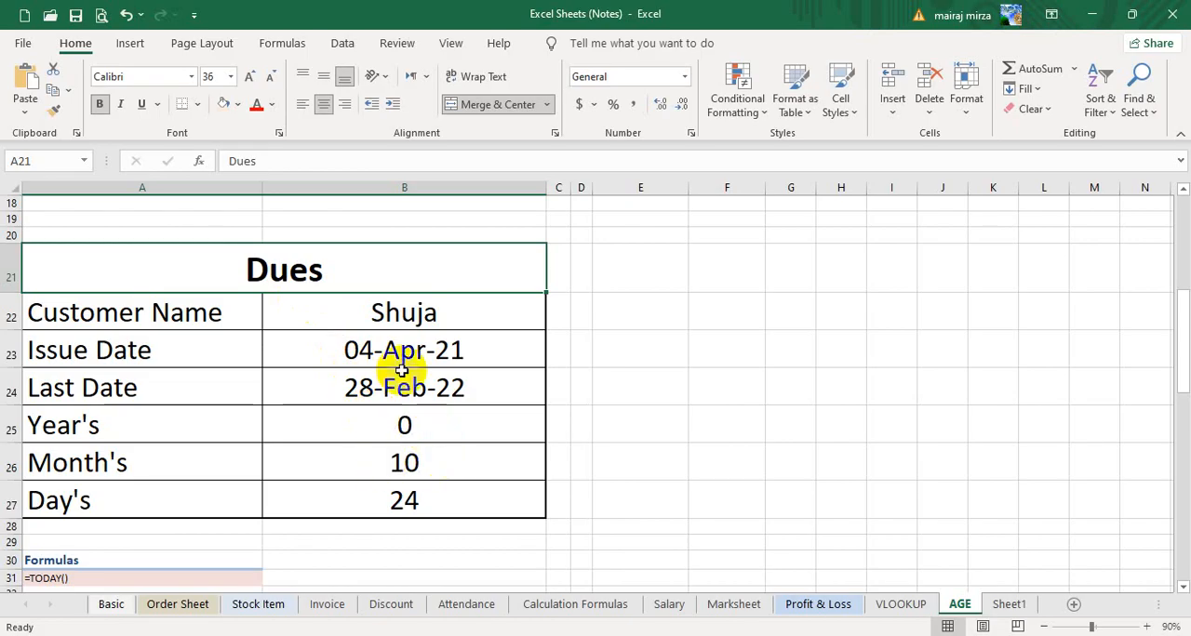
left_click(445, 433)
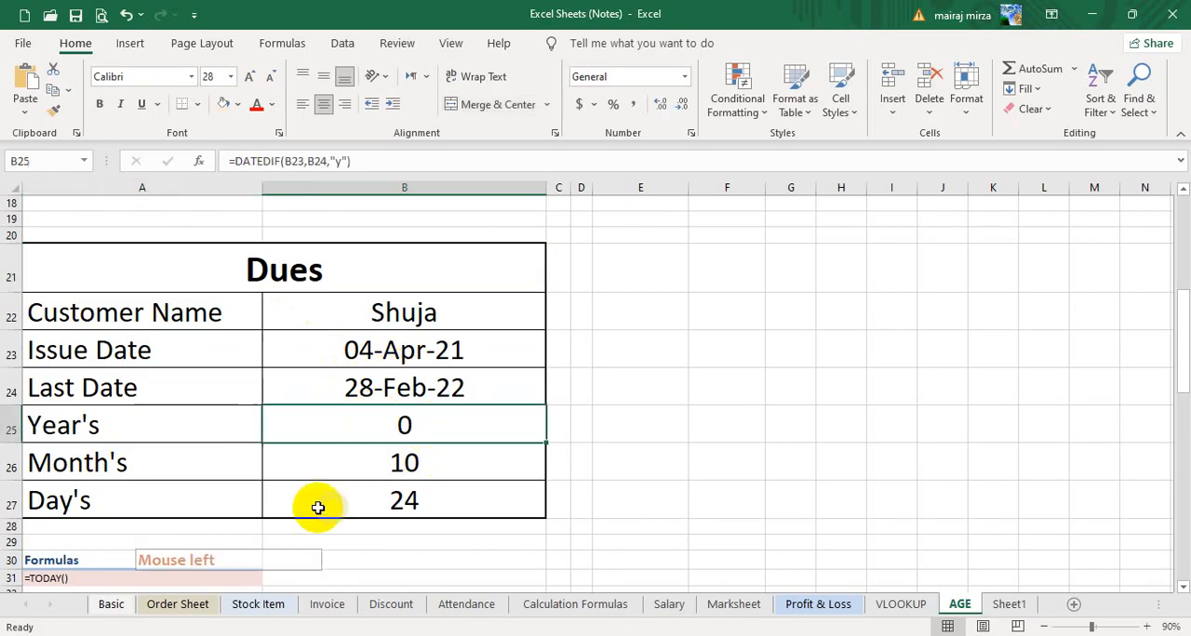
left_click(429, 471)
left_click(426, 504)
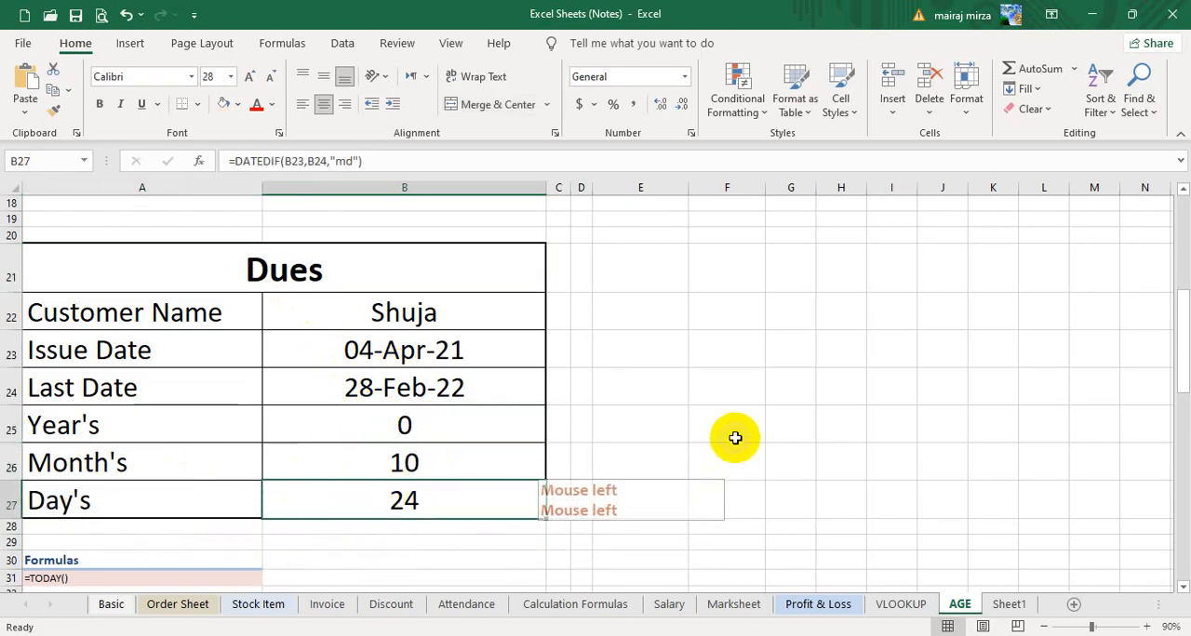
left_click(731, 432)
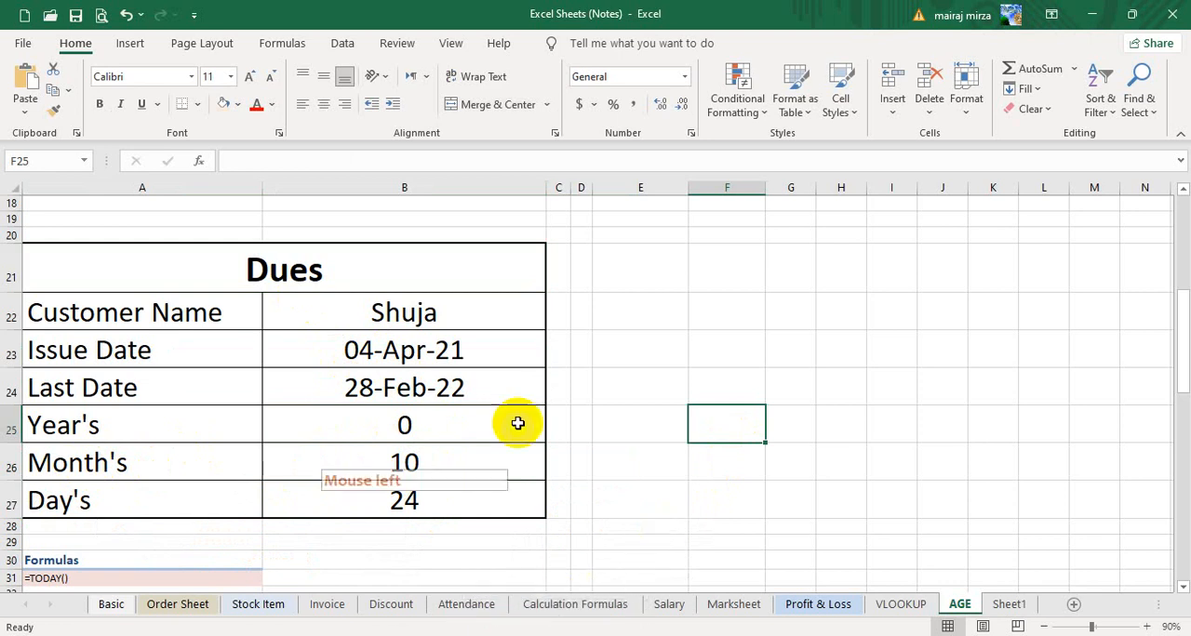
left_click(521, 387)
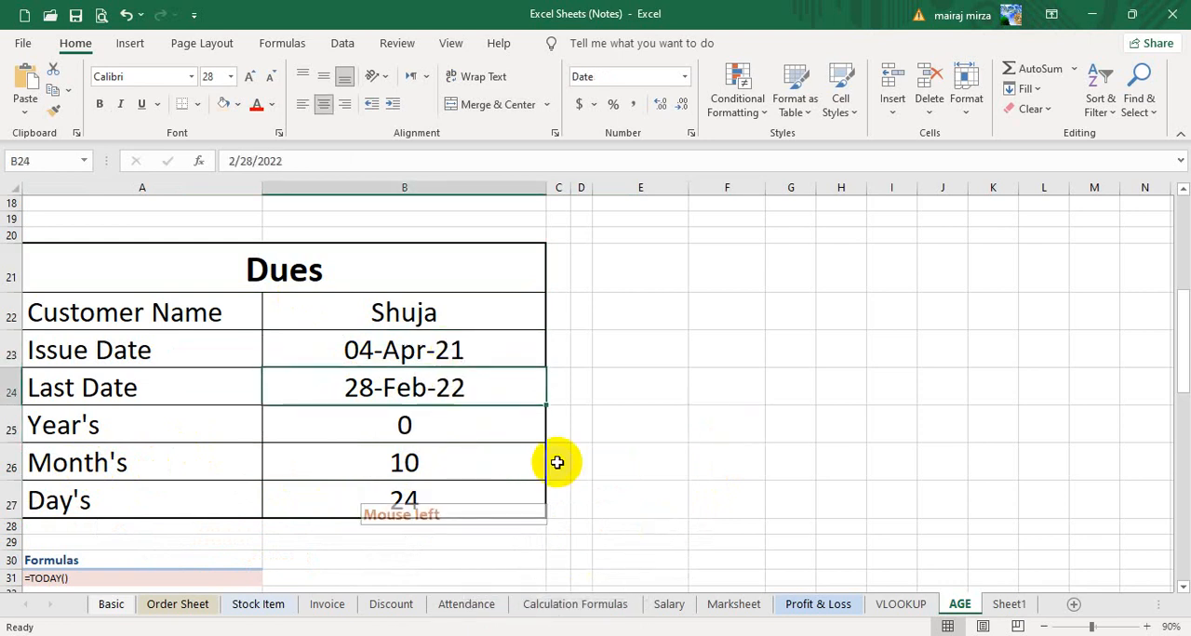
left_click(678, 352)
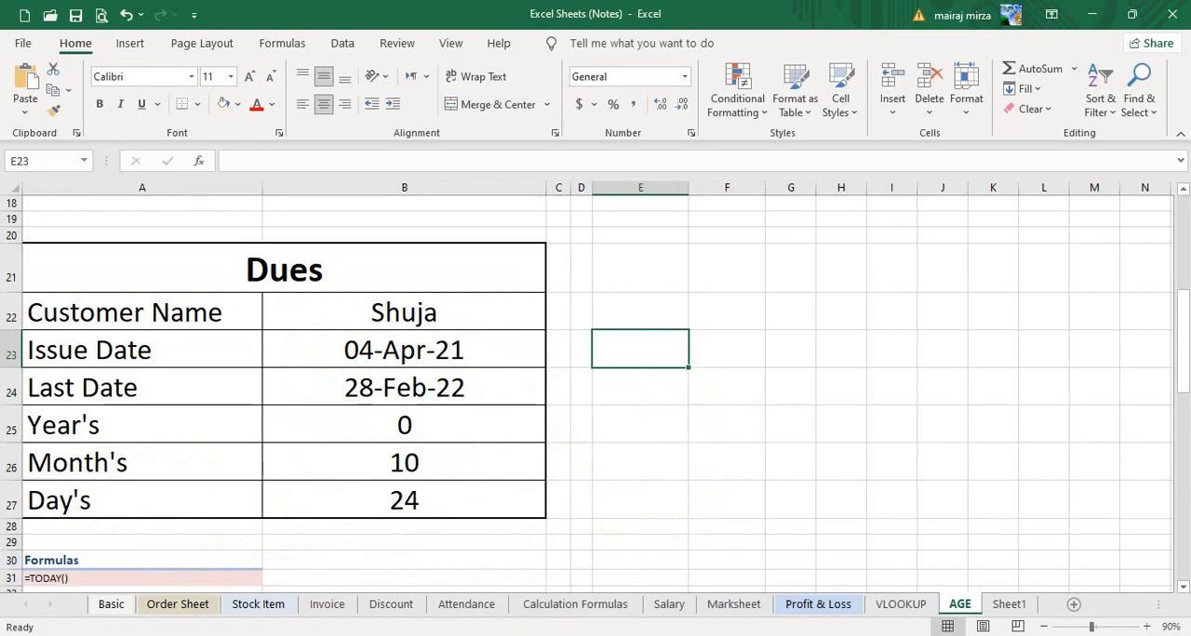
- Return to the Practice of excel class 2 workbook and save it
left_click(364, 595)
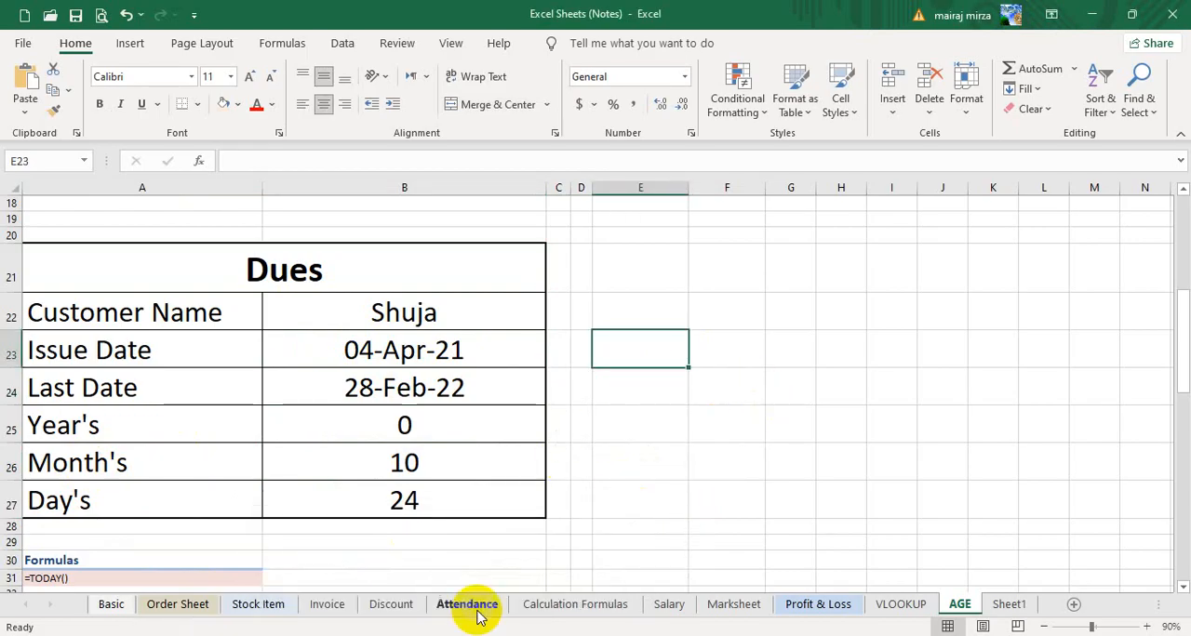
left_click(565, 557)
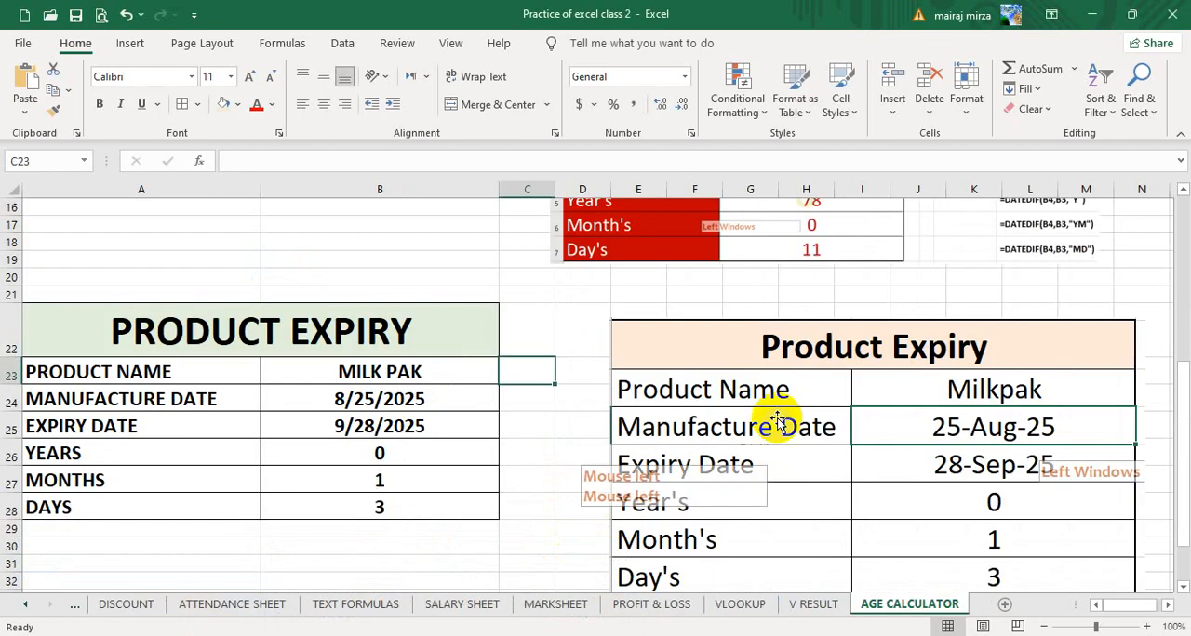
left_click(636, 295)
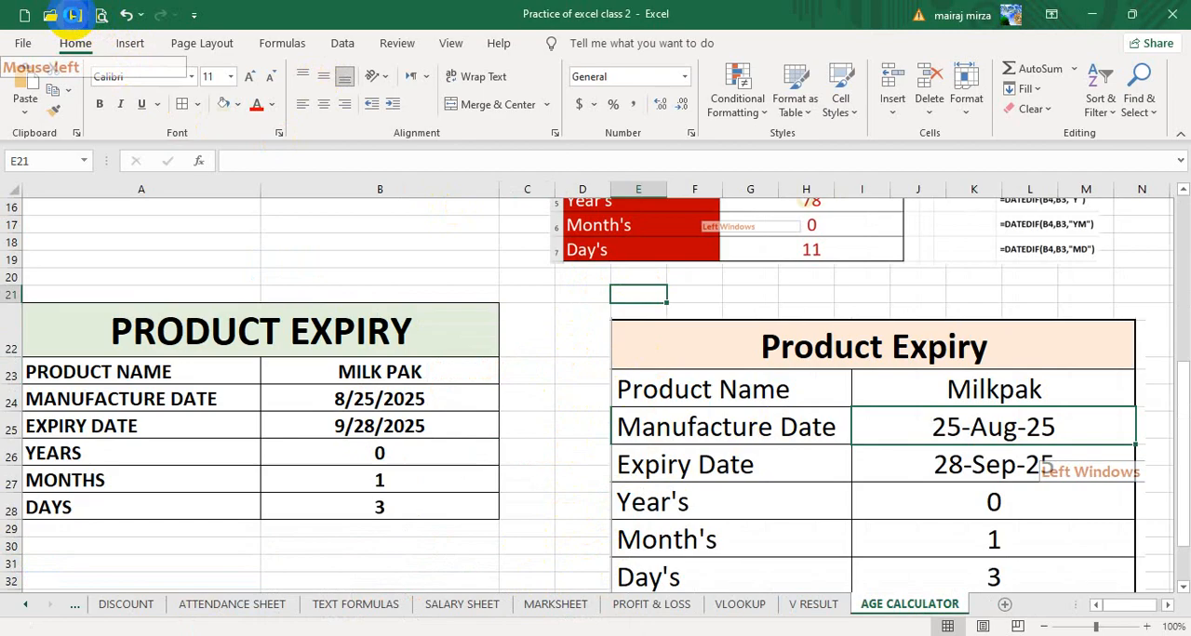
left_click(572, 340)
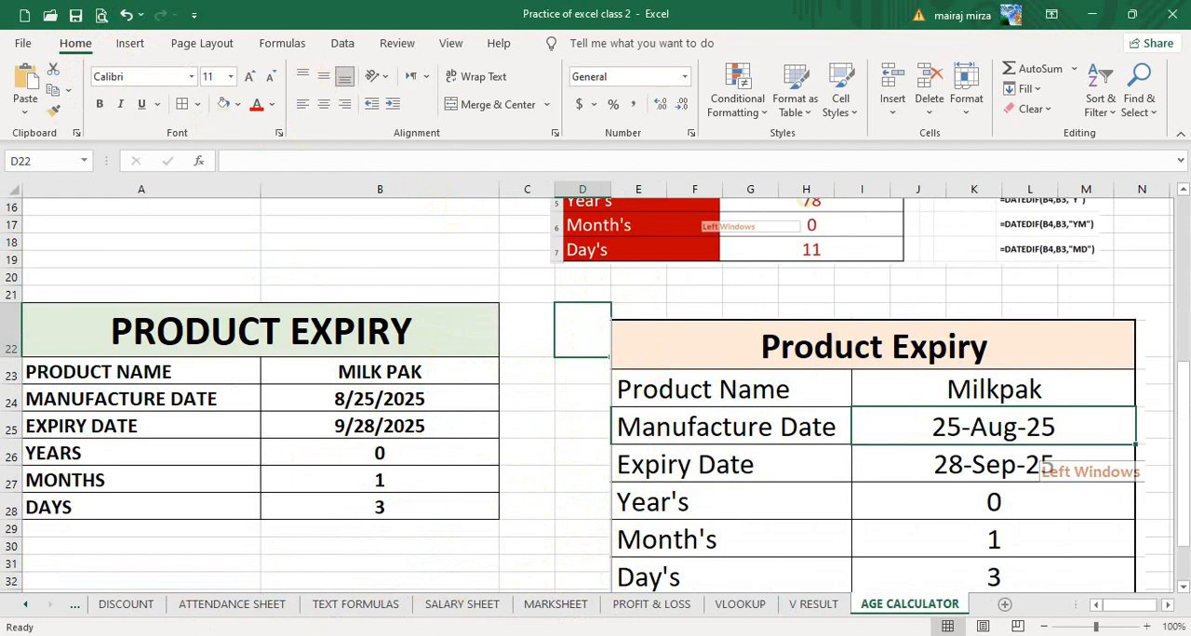
- Switch to the Google Meet call in Chrome, leave the meeting and close its page
left_click(194, 635)
left_click(120, 584)
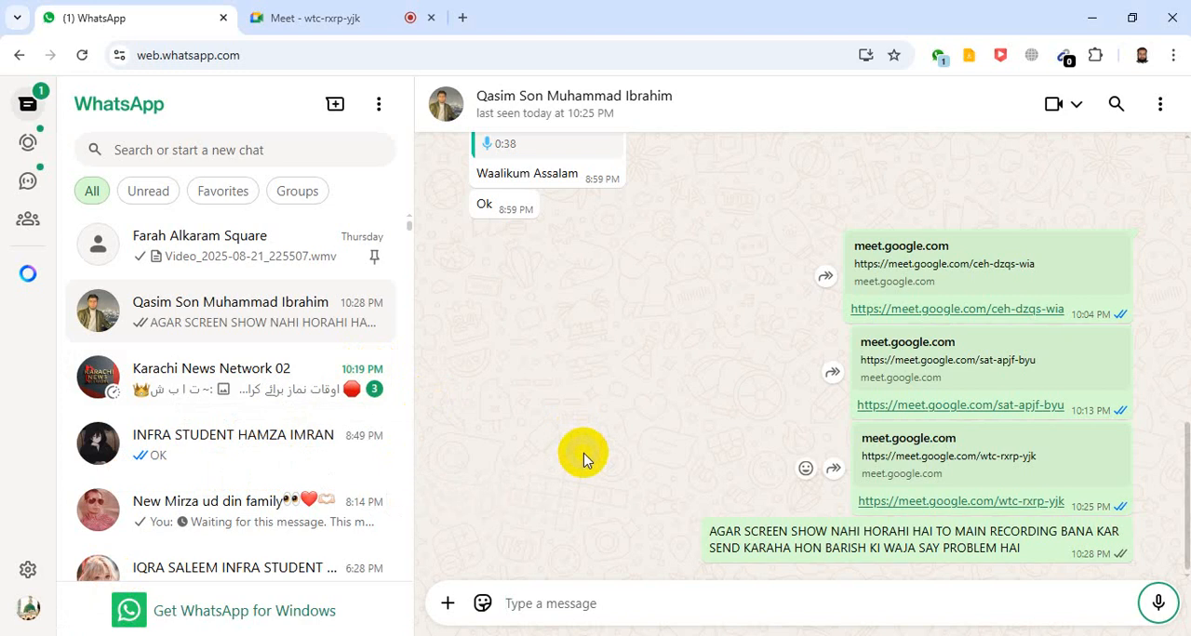
left_click(307, 19)
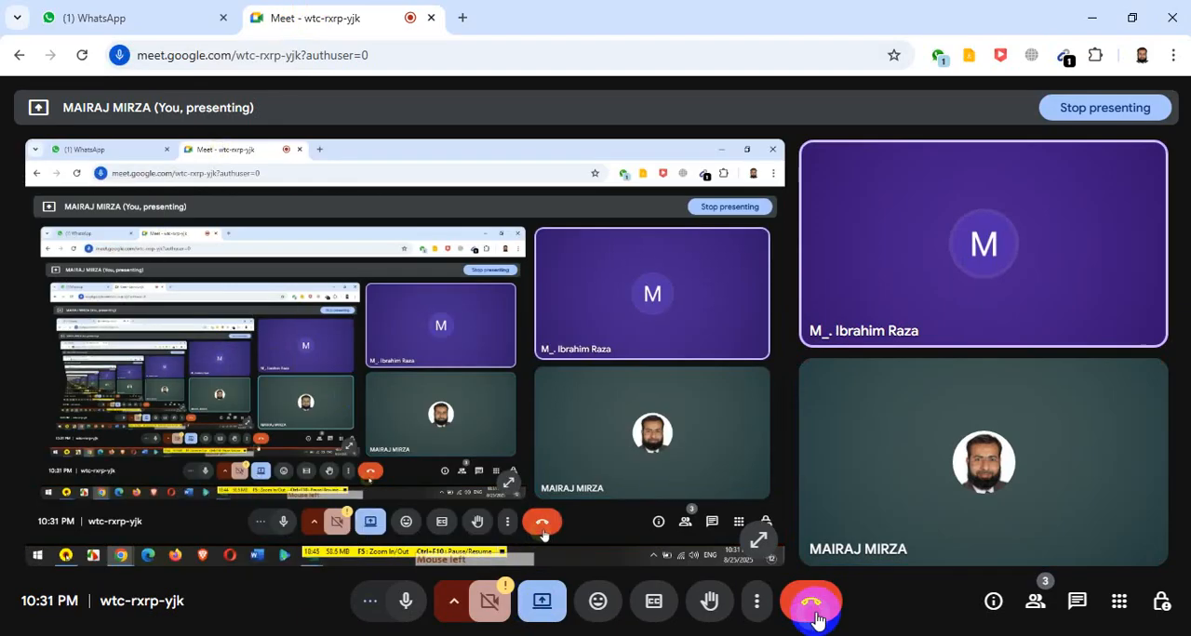
left_click(539, 602)
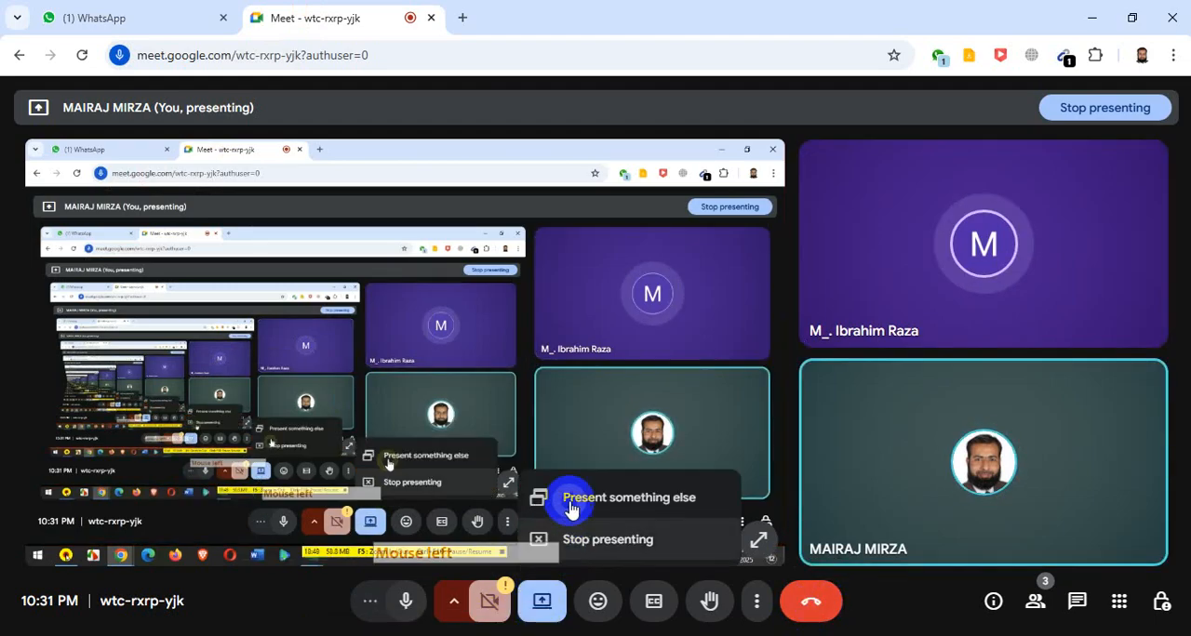
left_click(792, 605)
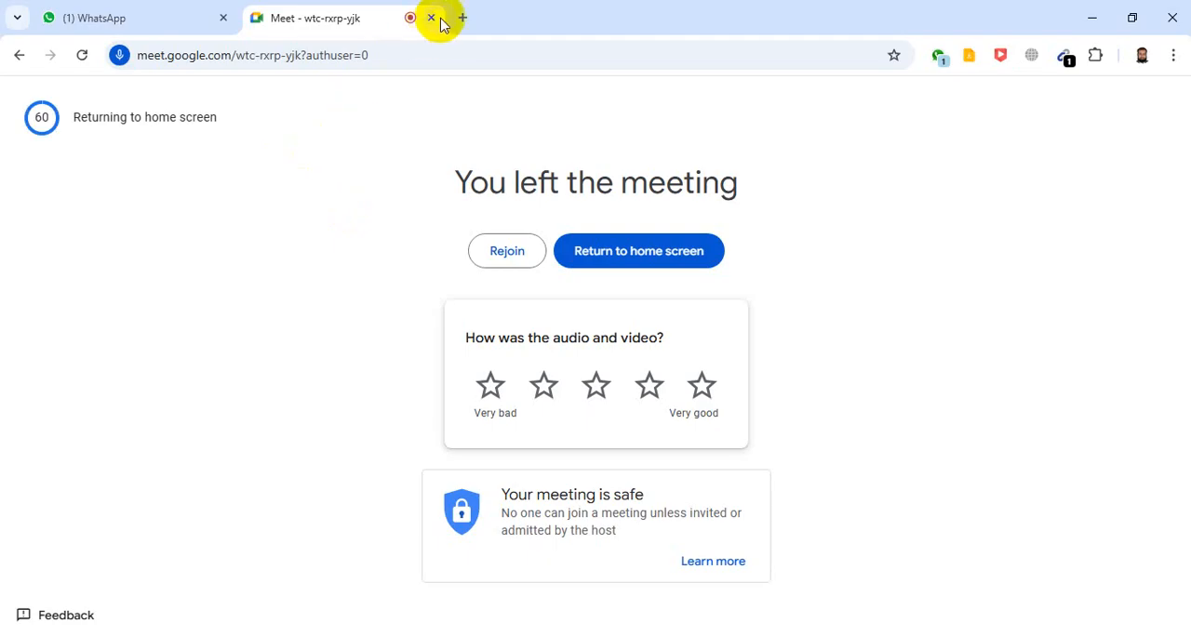
left_click(430, 19)
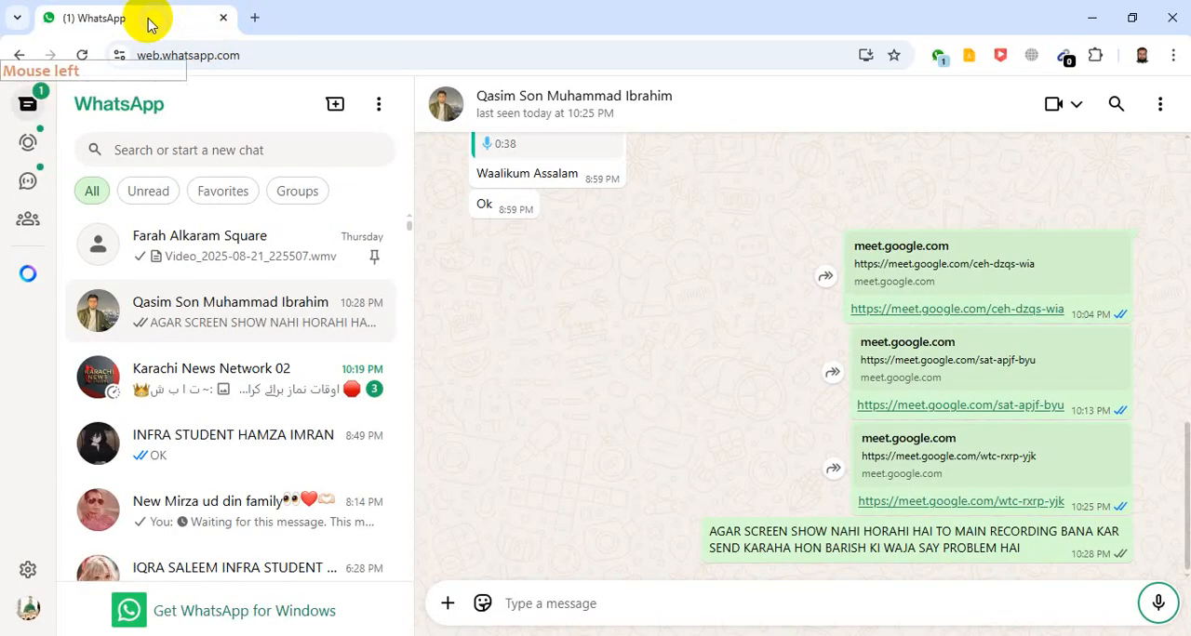
- Open Google Meet in a new browser tab and start a new meeting
left_click(257, 17)
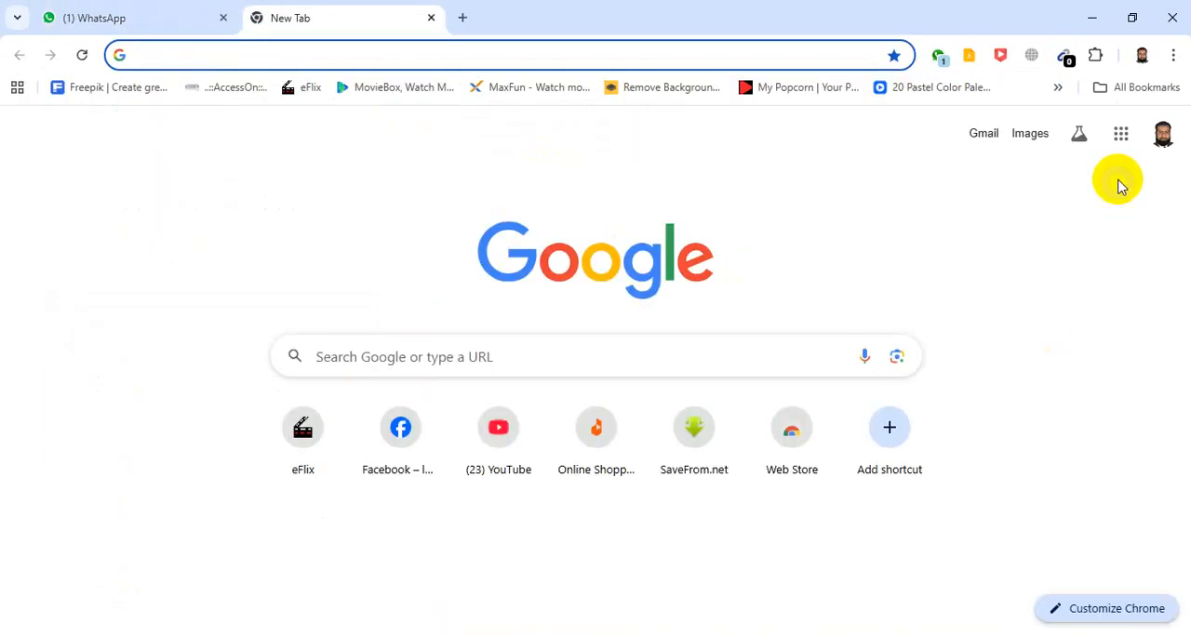
left_click(1121, 134)
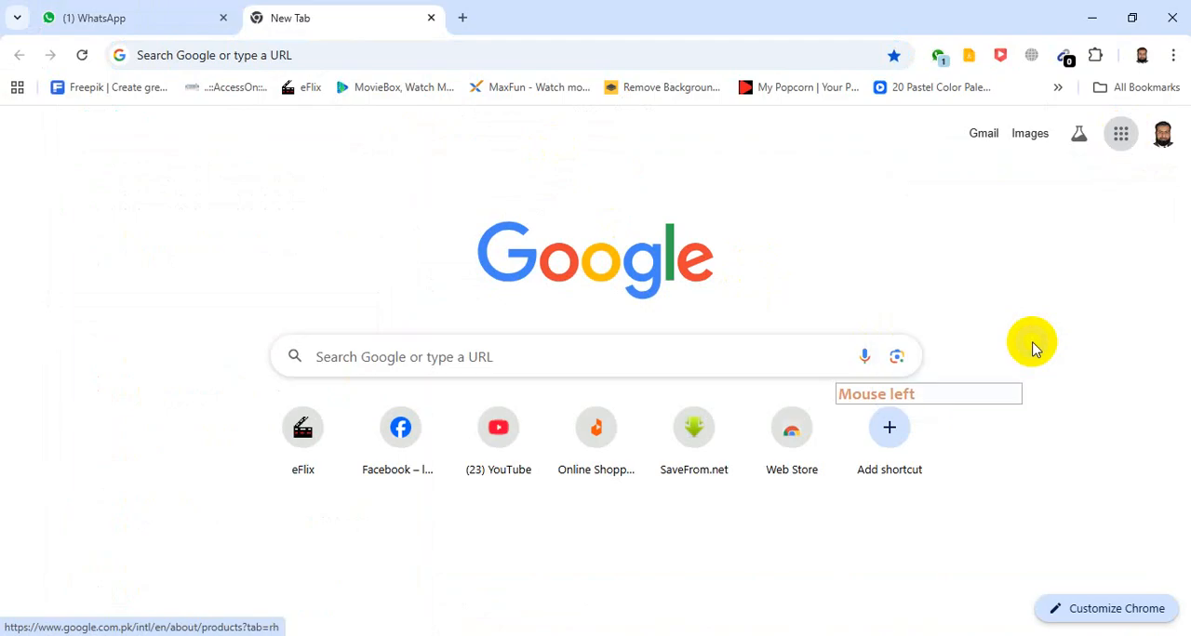
left_click(1033, 400)
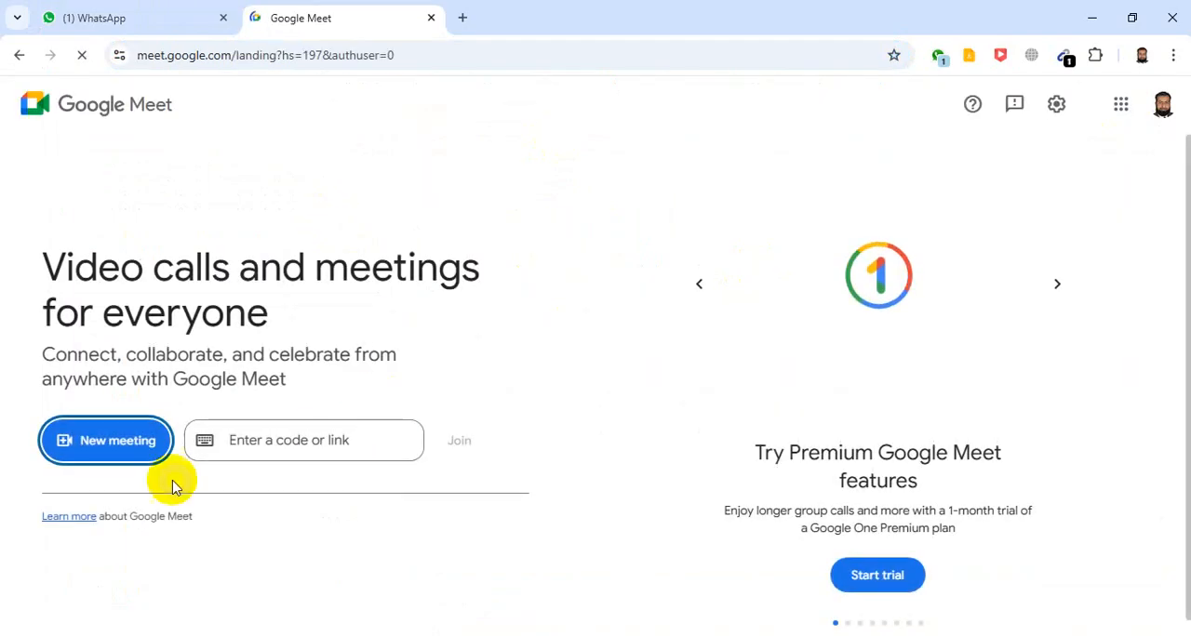
left_click(112, 441)
left_click(133, 369)
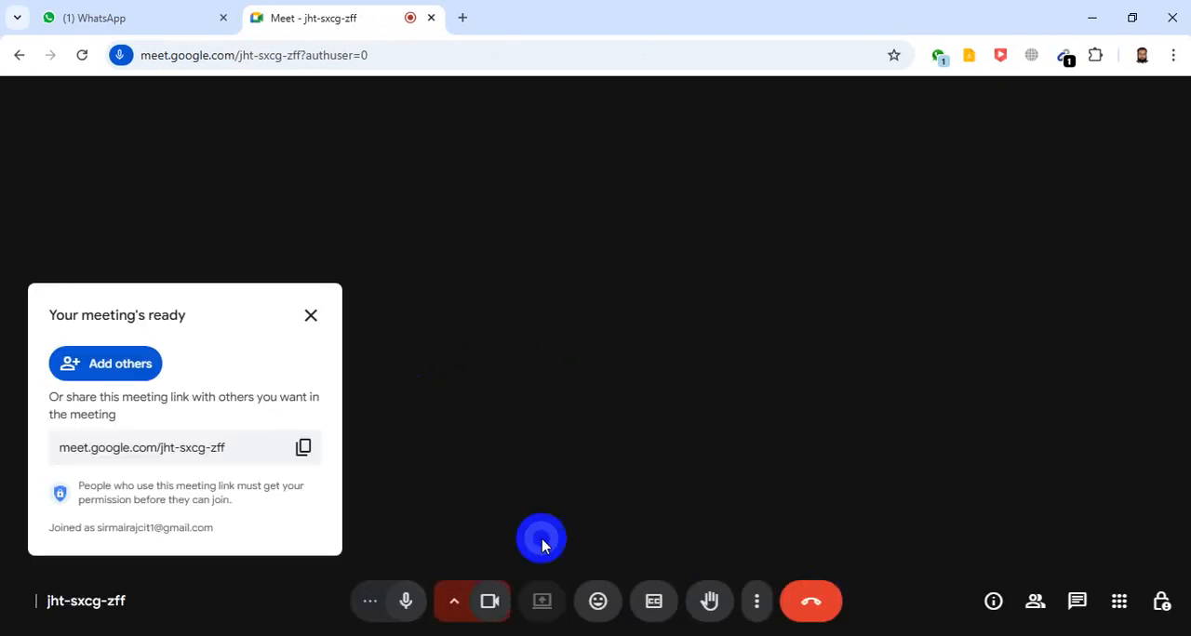
- Copy the new meeting's link and send it to the student in the open WhatsApp chat
left_click(302, 446)
left_click(176, 19)
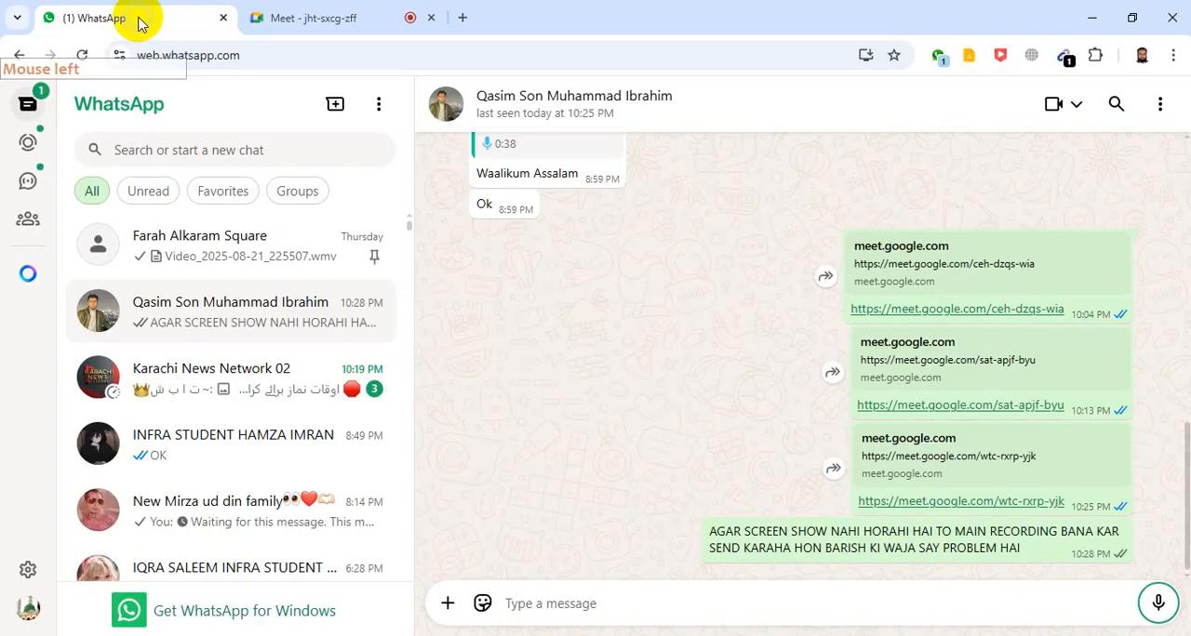
right_click(605, 601)
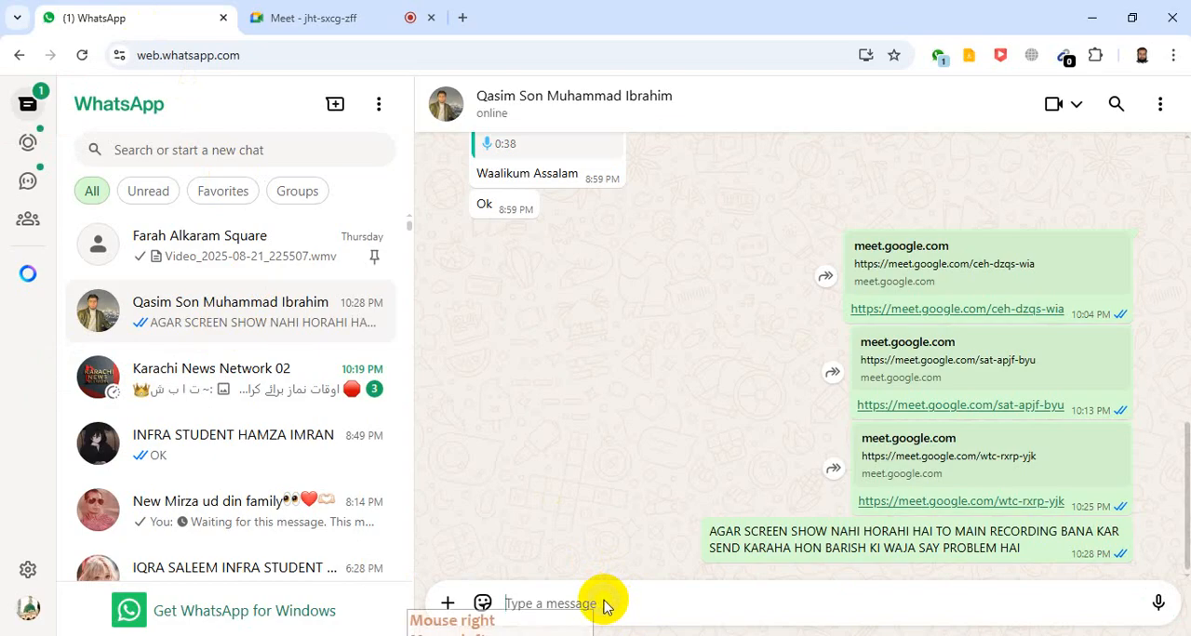
left_click(624, 398)
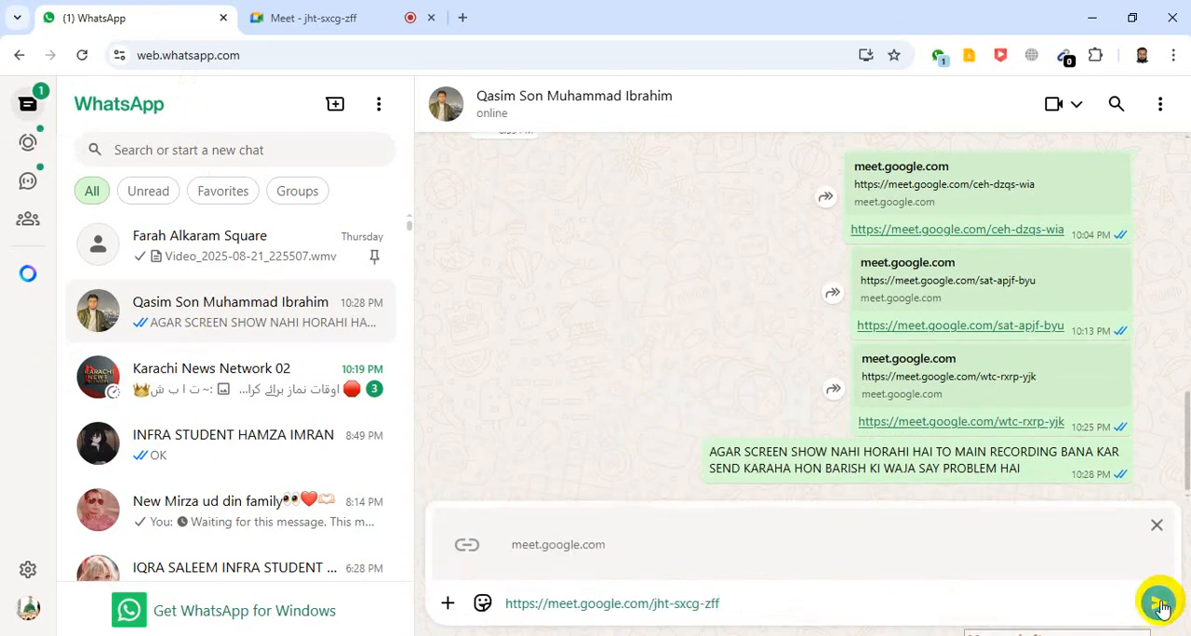
key("Return")
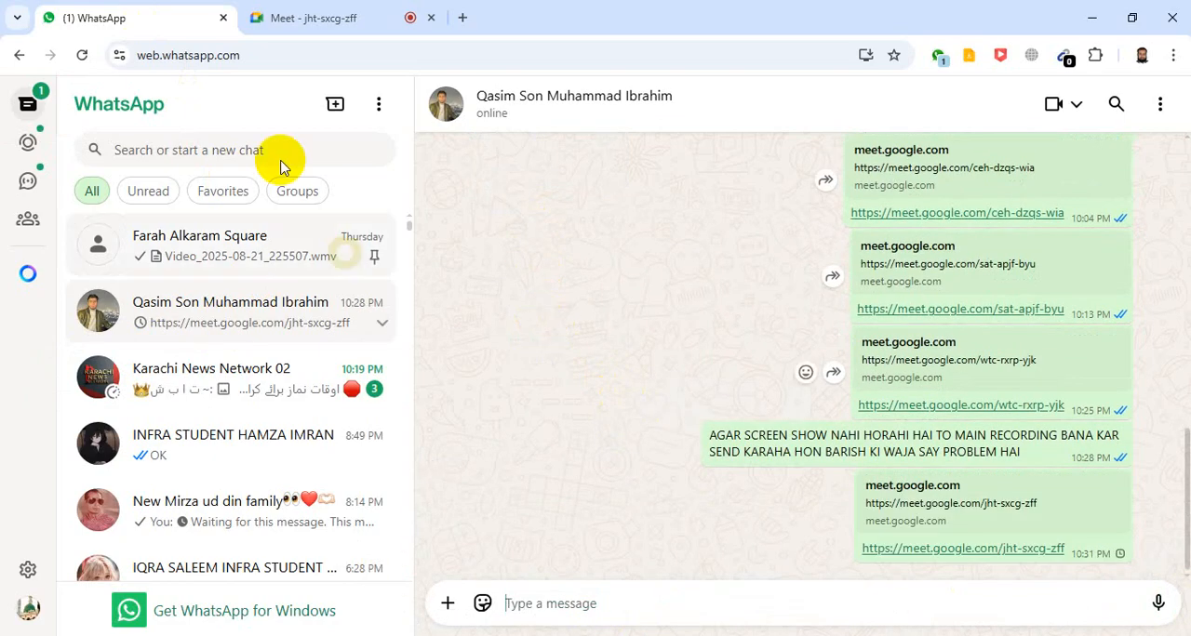
- Return to the Google Meet call and dismiss the meeting-ready card
left_click(311, 20)
left_click(370, 455)
left_click(307, 313)
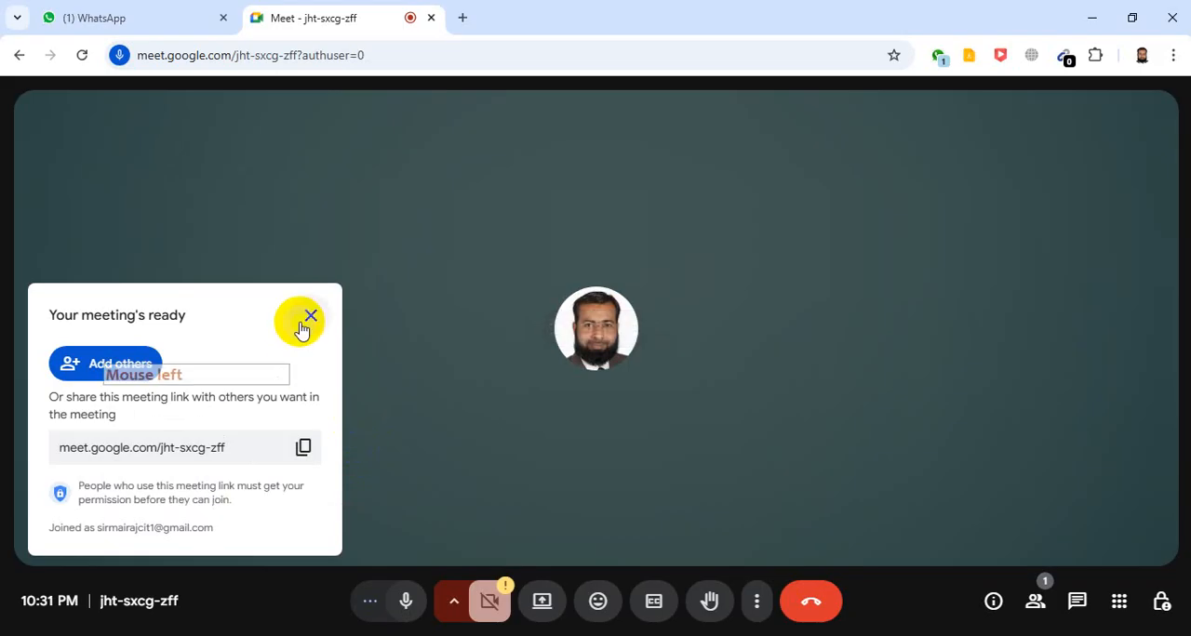
- Present the entire screen in the call, hide the sharing notice and show the screen anyway
left_click(560, 599)
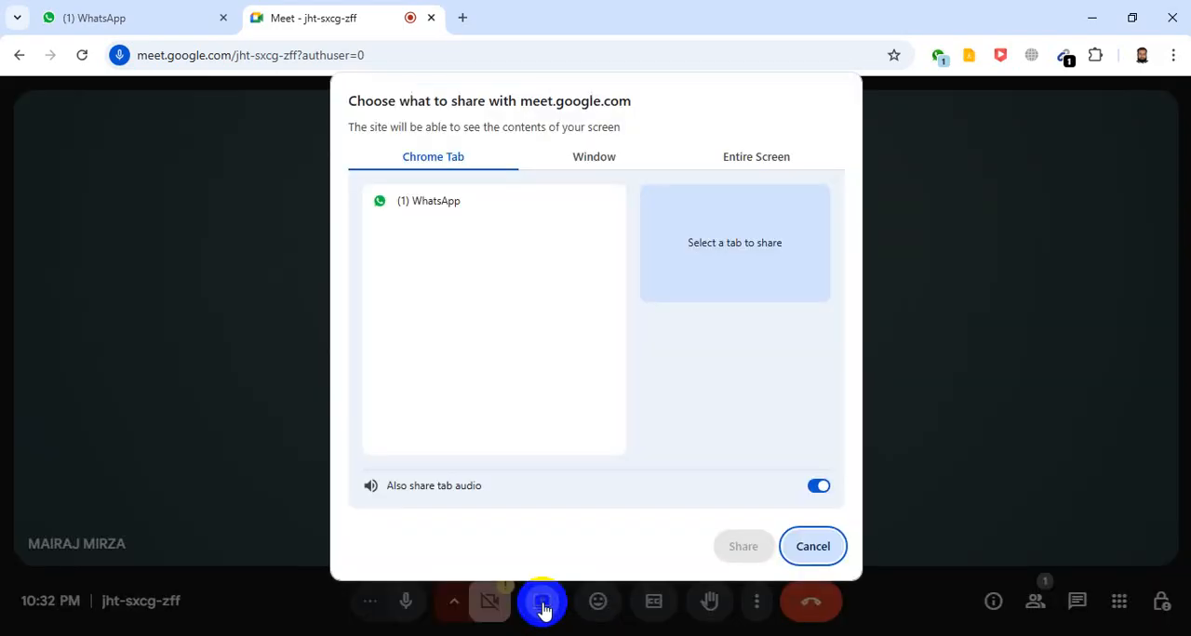
left_click(757, 159)
left_click(457, 307)
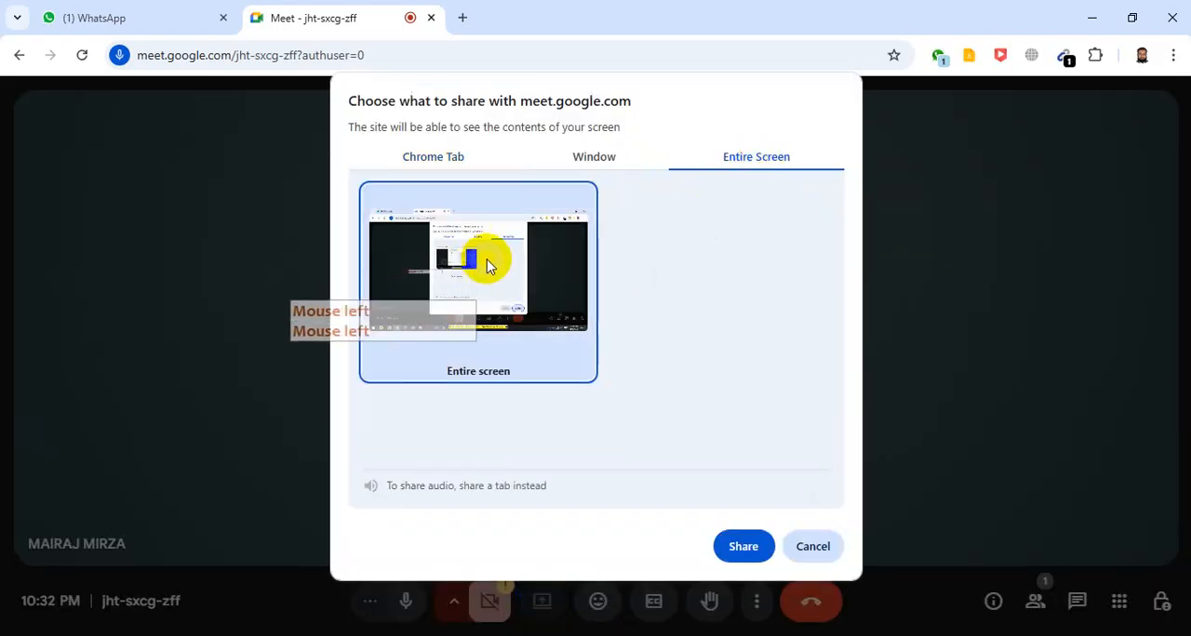
left_click(742, 546)
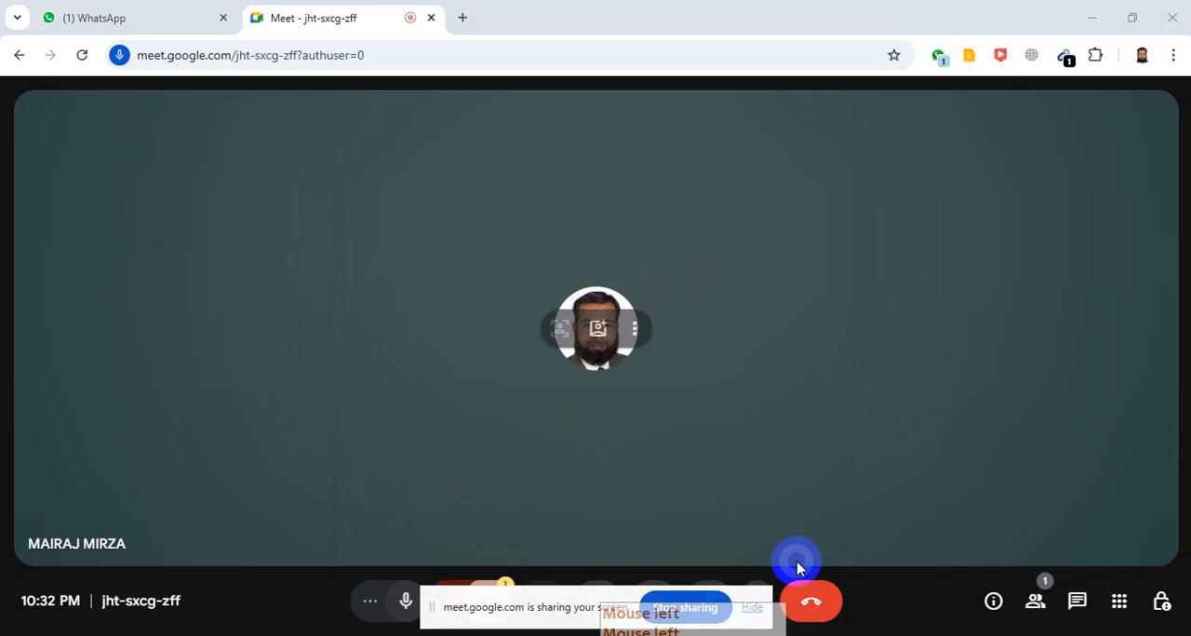
left_click(752, 607)
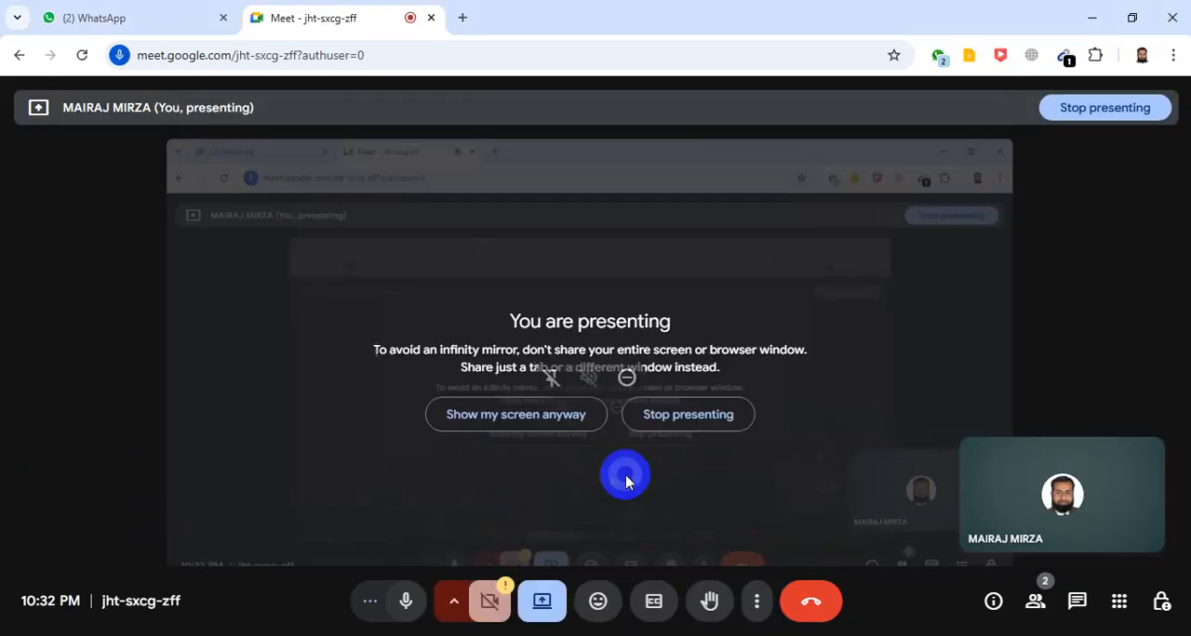
left_click(486, 398)
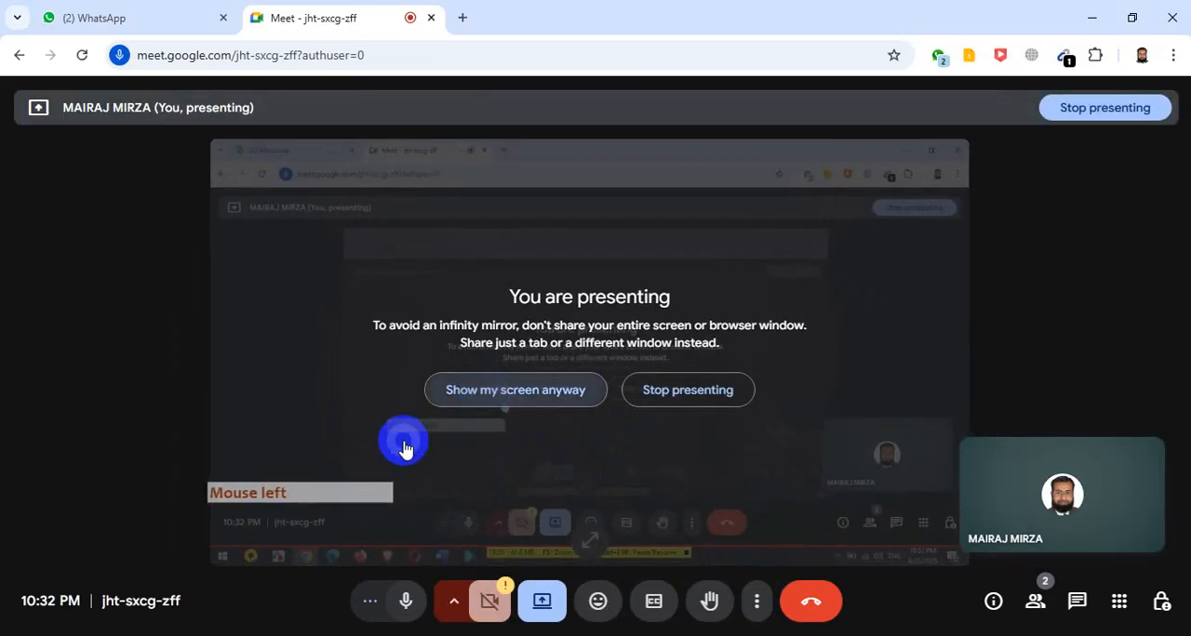
- Dismiss the browser notification and admit the waiting participant to the call
left_click(1045, 598)
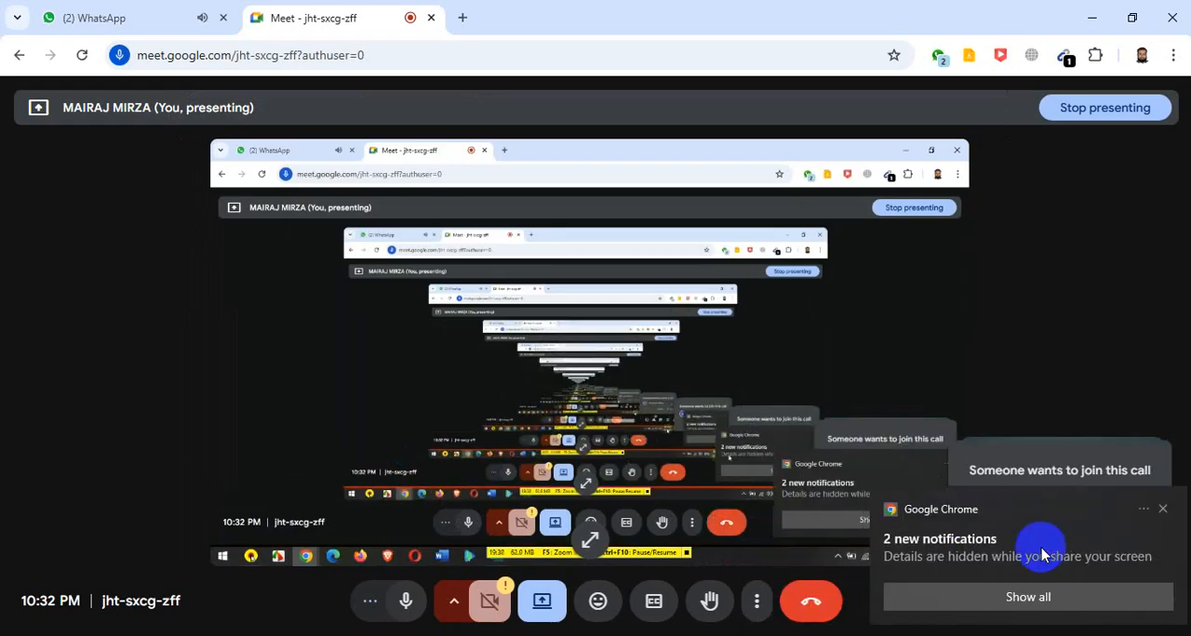
left_click(1155, 506)
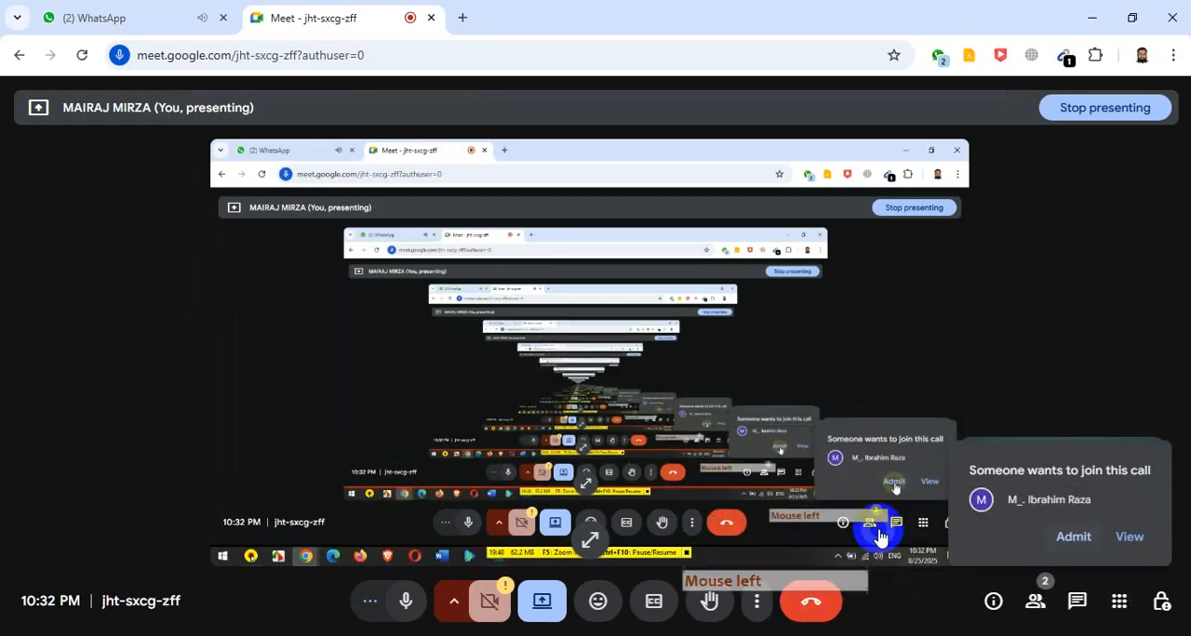
left_click(1074, 536)
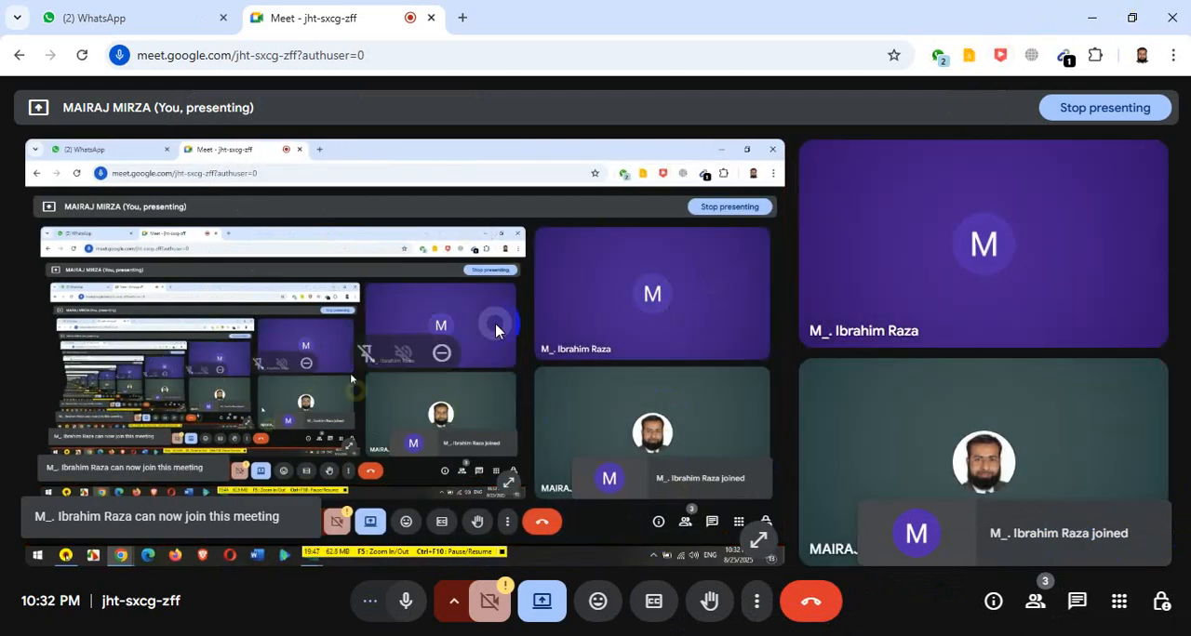
- Check the student's replies in the WhatsApp chat and switch to the Practice of excel class 2 workbook
left_click(124, 26)
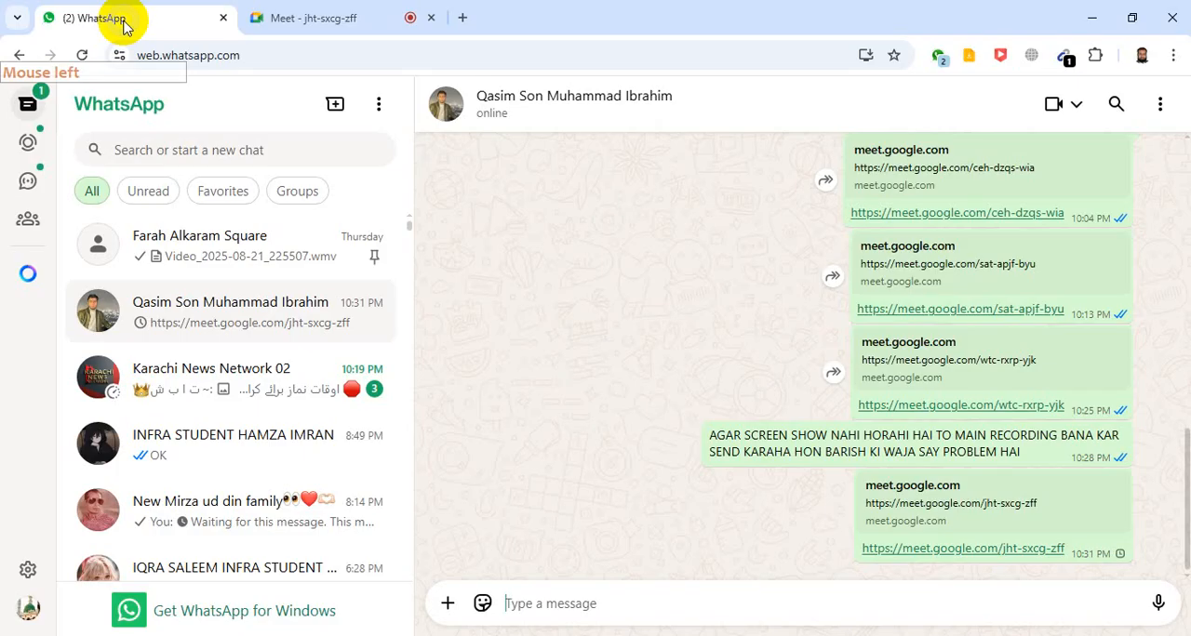
left_click(326, 27)
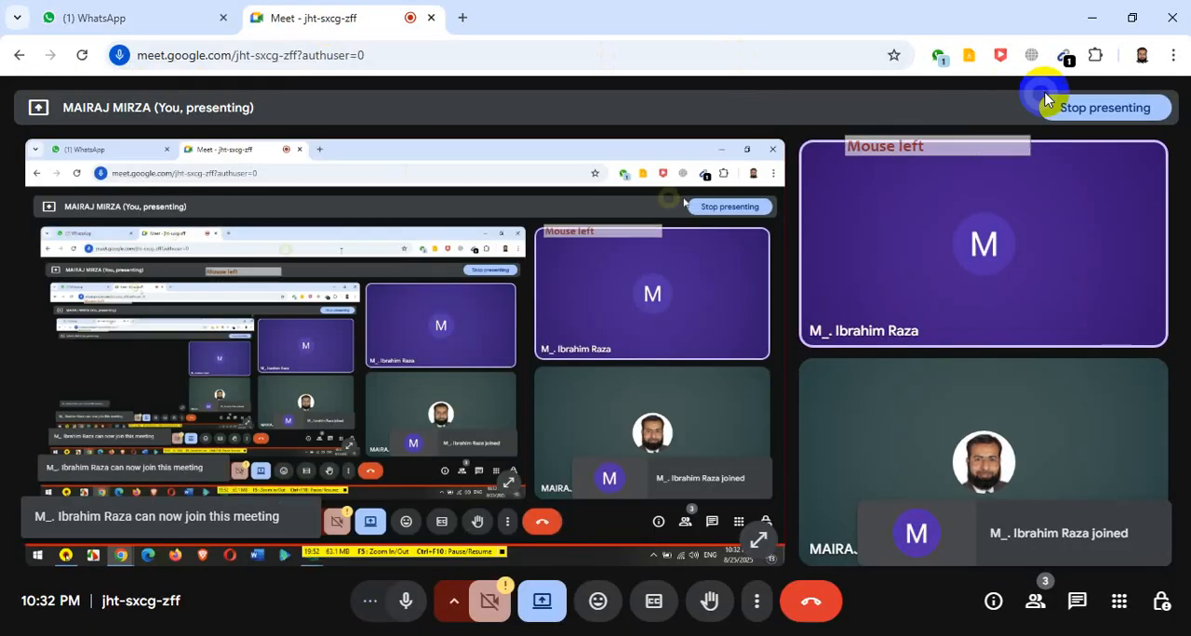
left_click(1090, 18)
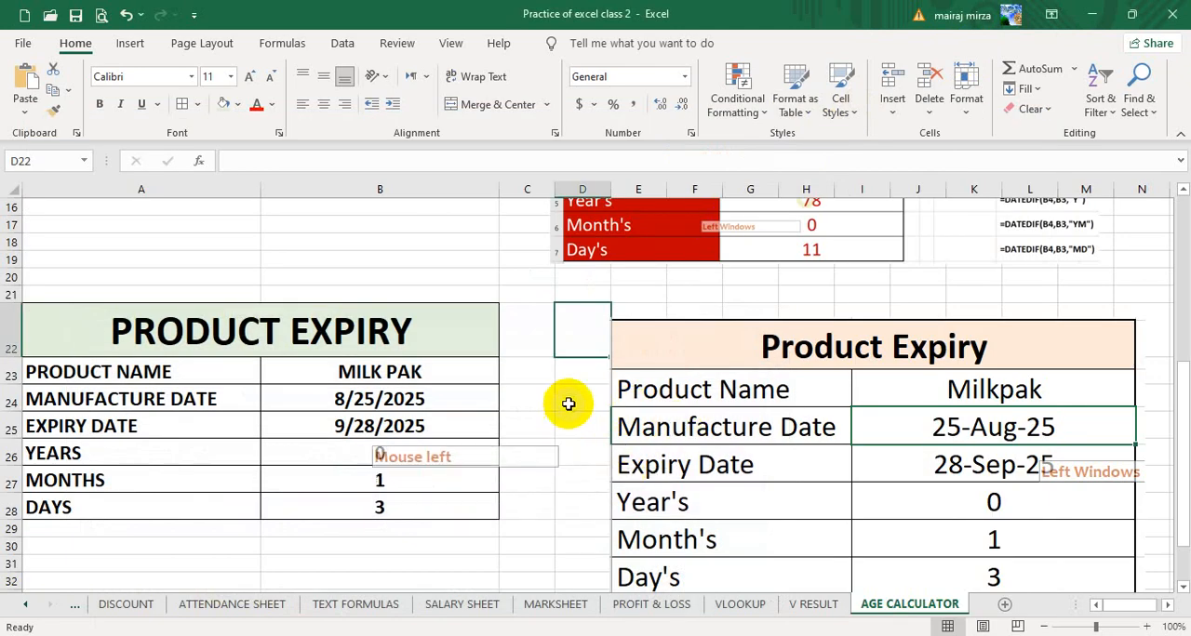
- Examine the Product Expiry and Age Calculator tables on the AGE CALCULATOR sheet along with their reference pictures
left_click(567, 400)
left_click(543, 456)
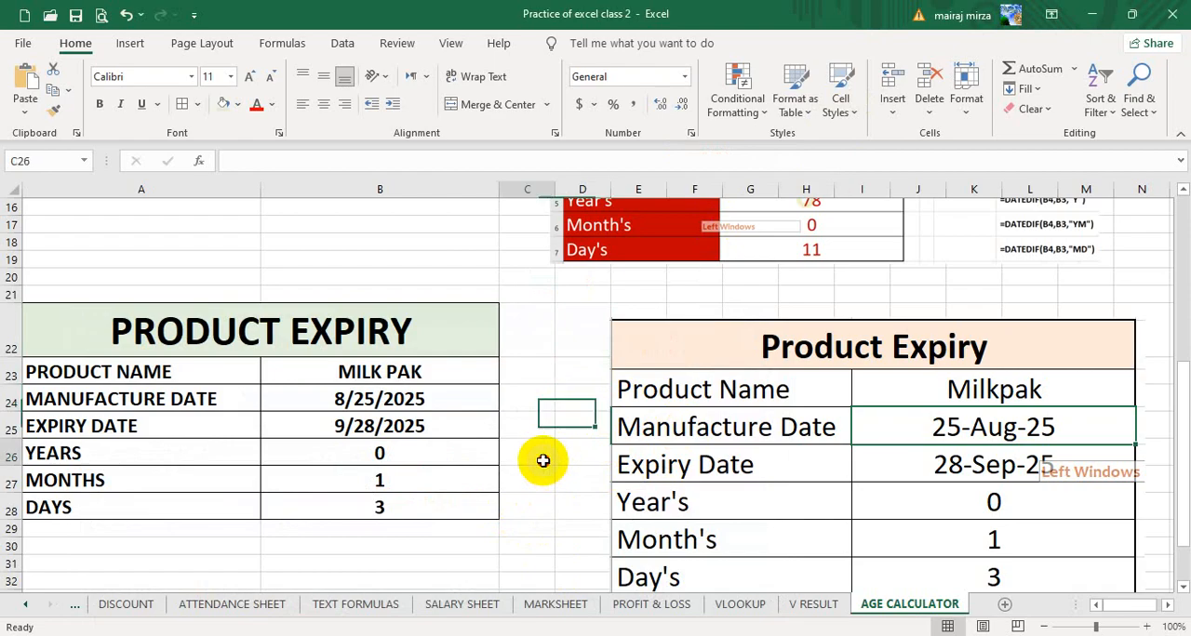
left_click(585, 456)
left_click(539, 458)
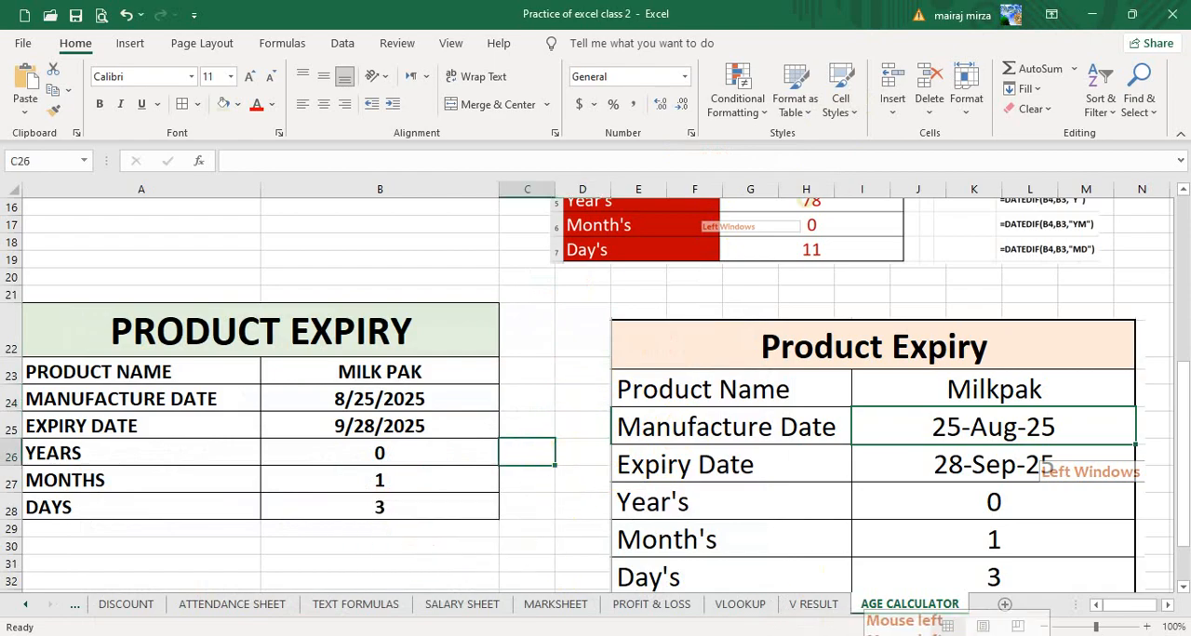
left_click(523, 512)
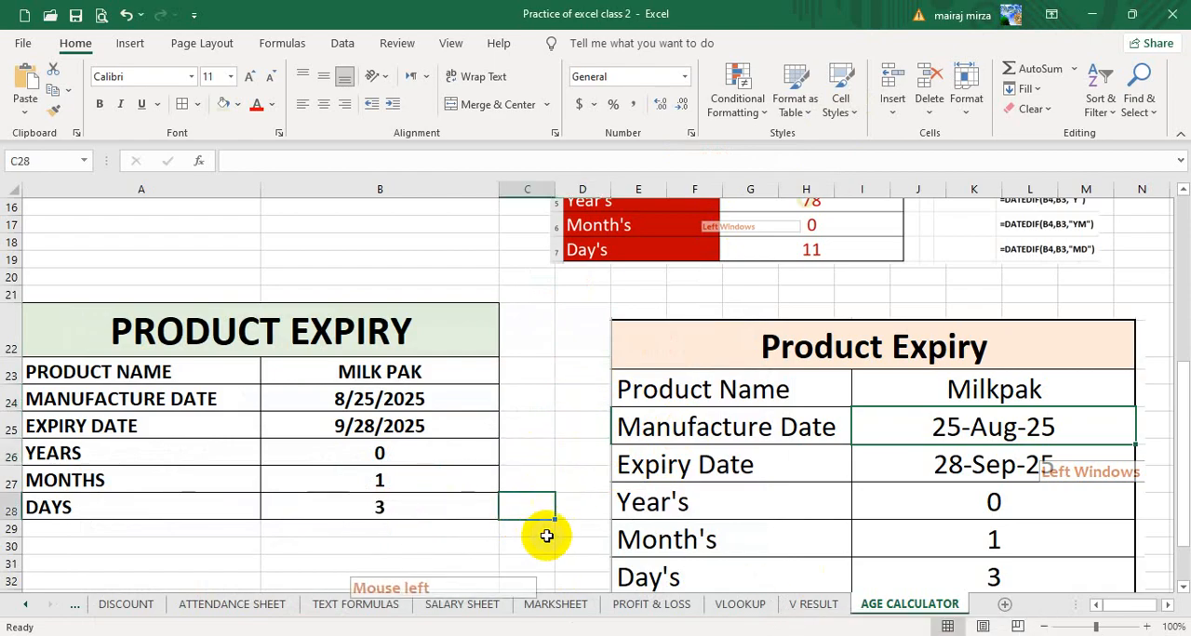
scroll(450, 531, "down", 2)
scroll(441, 521, "up", 6)
scroll(473, 438, "down", 2)
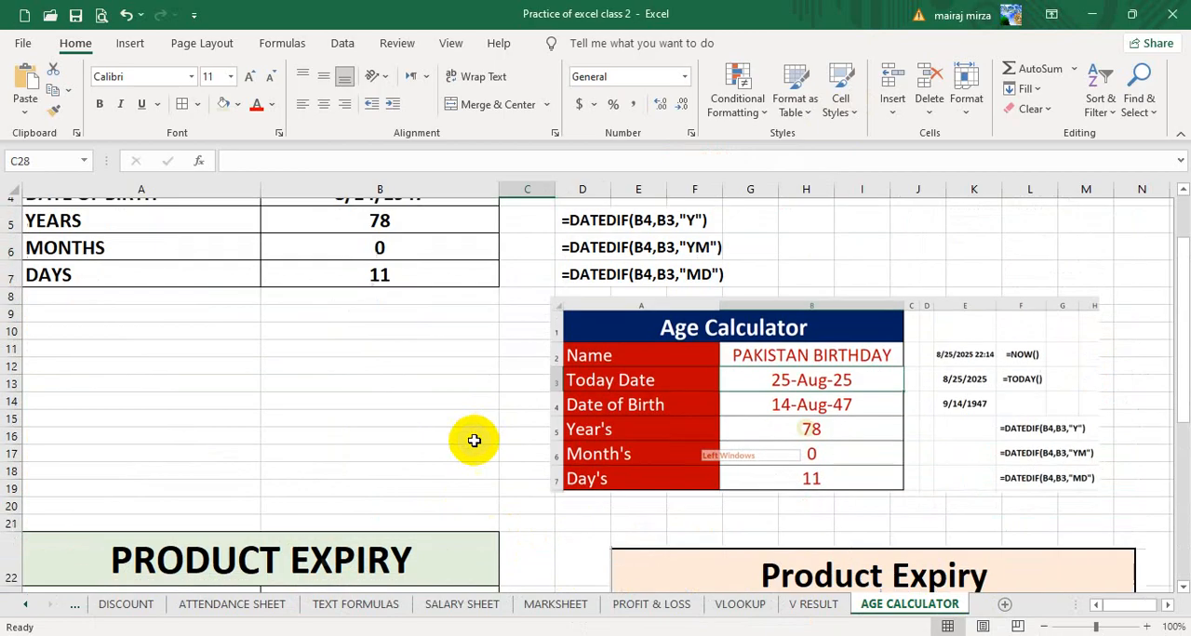
scroll(474, 441, "down", 3)
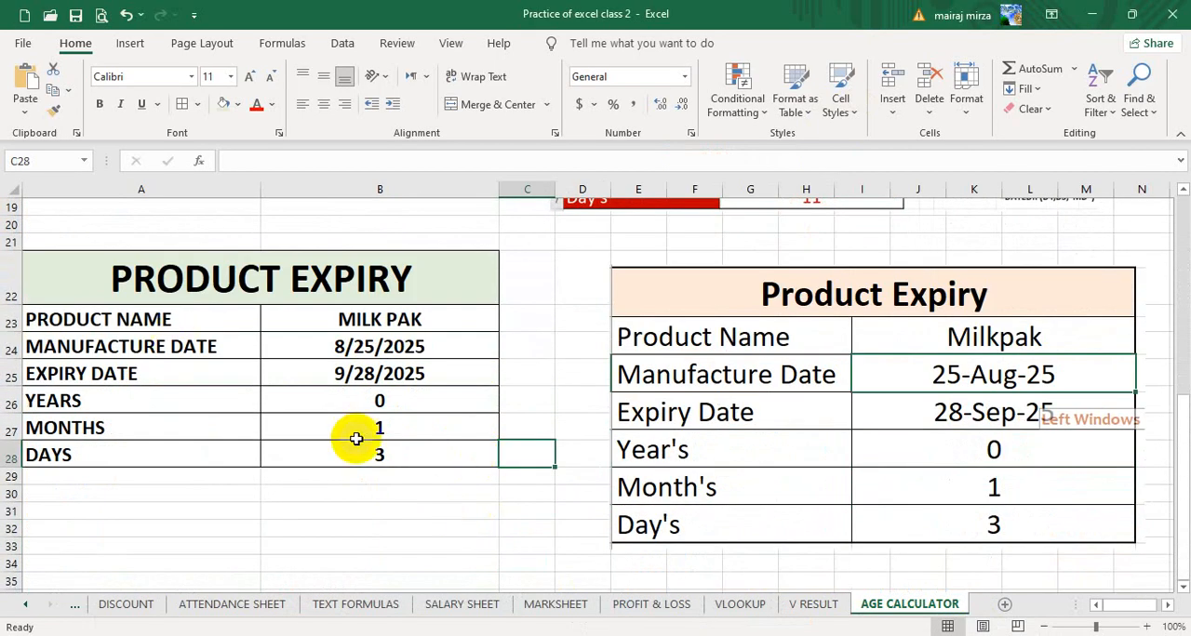
scroll(354, 438, "up", 6)
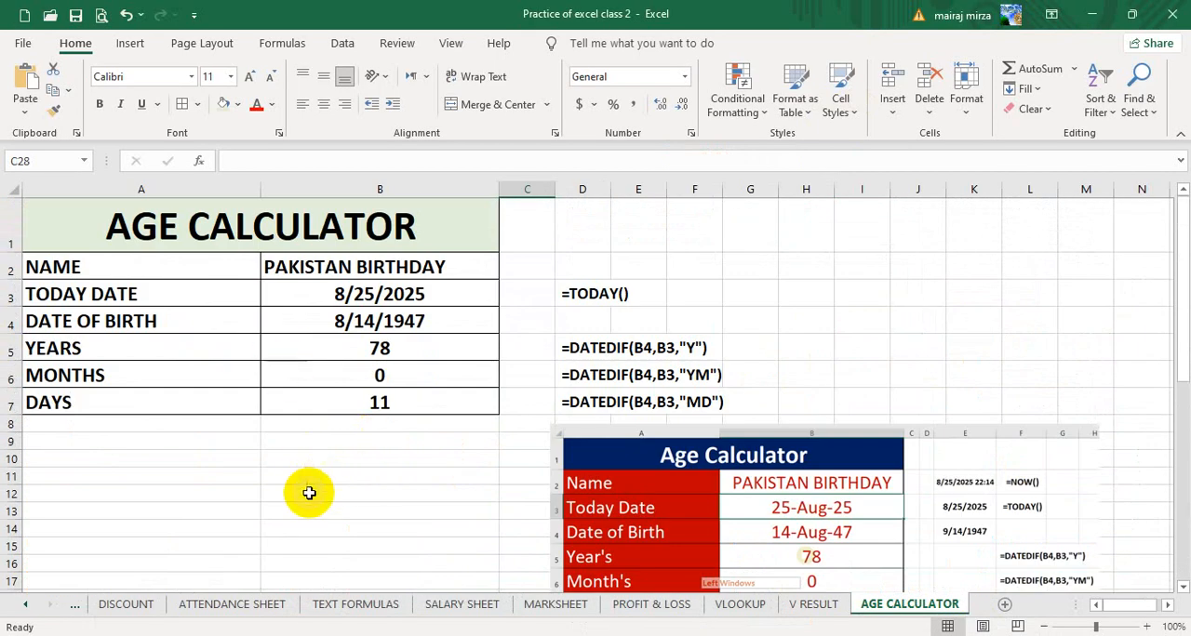
left_click(419, 475)
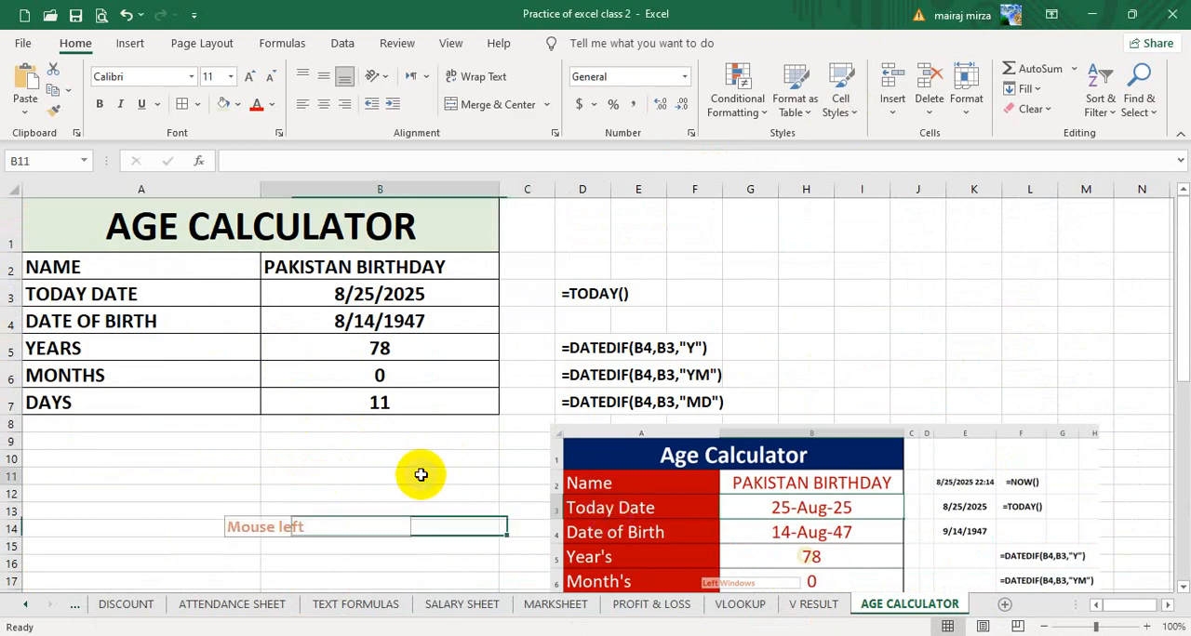
scroll(420, 472, "down", 2)
scroll(438, 540, "down", 3)
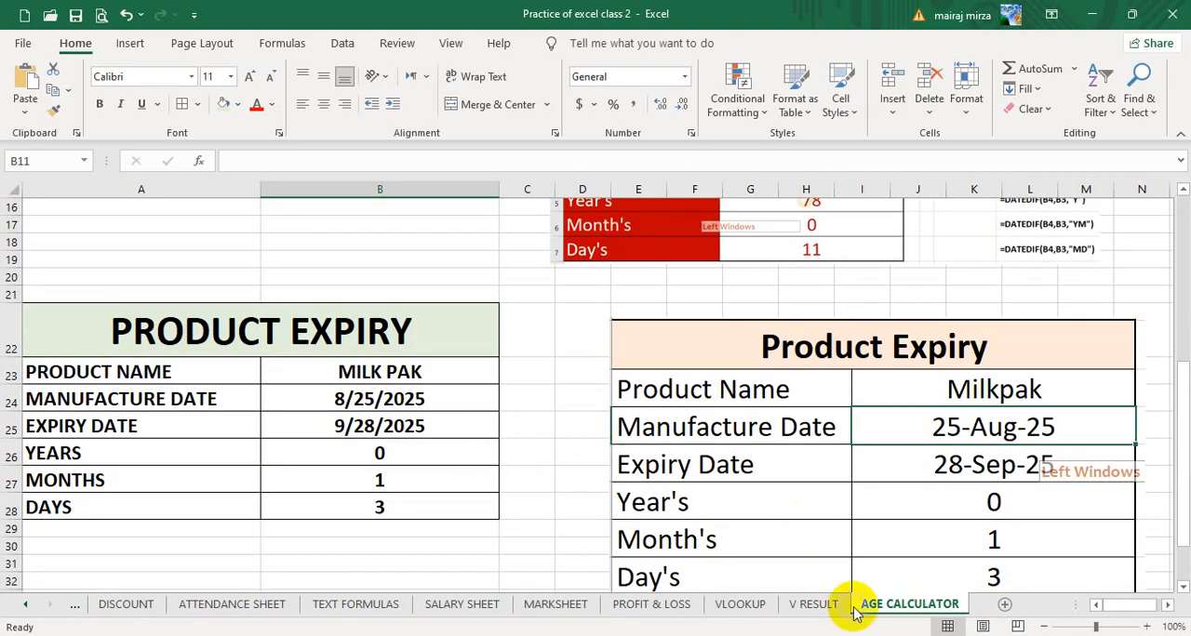
- Switch to the Excel Sheets (Notes) workbook to view the Dues table and return to the Practice of excel class 2 workbook
mouse_move(453, 635)
left_click(423, 578)
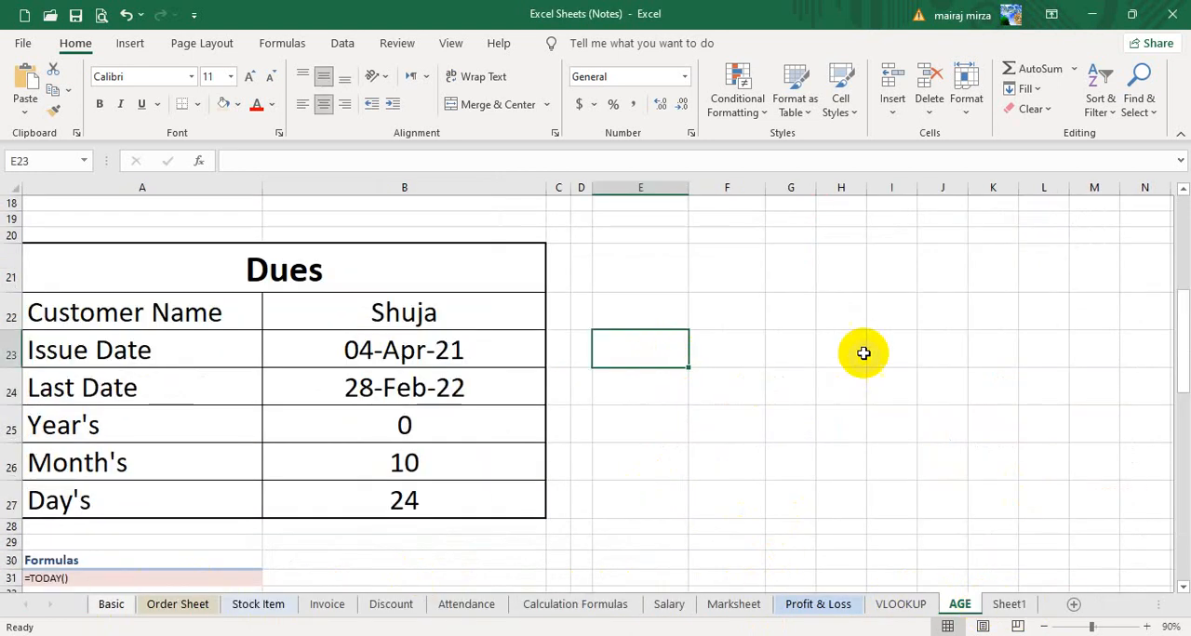
left_click(847, 314)
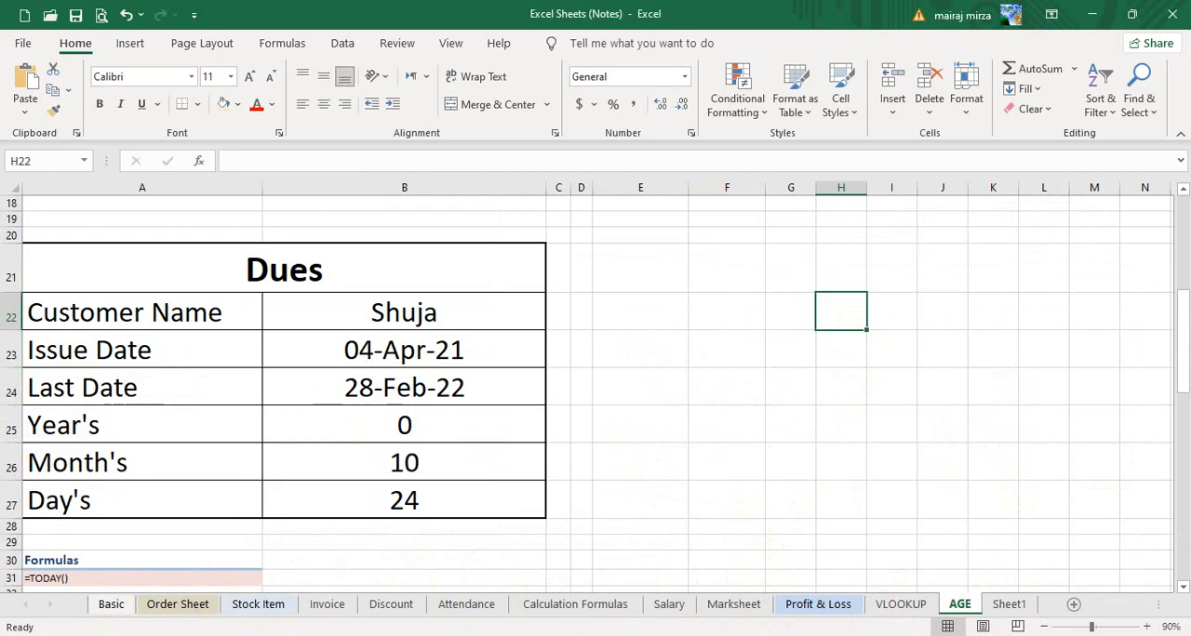
mouse_move(453, 635)
left_click(524, 572)
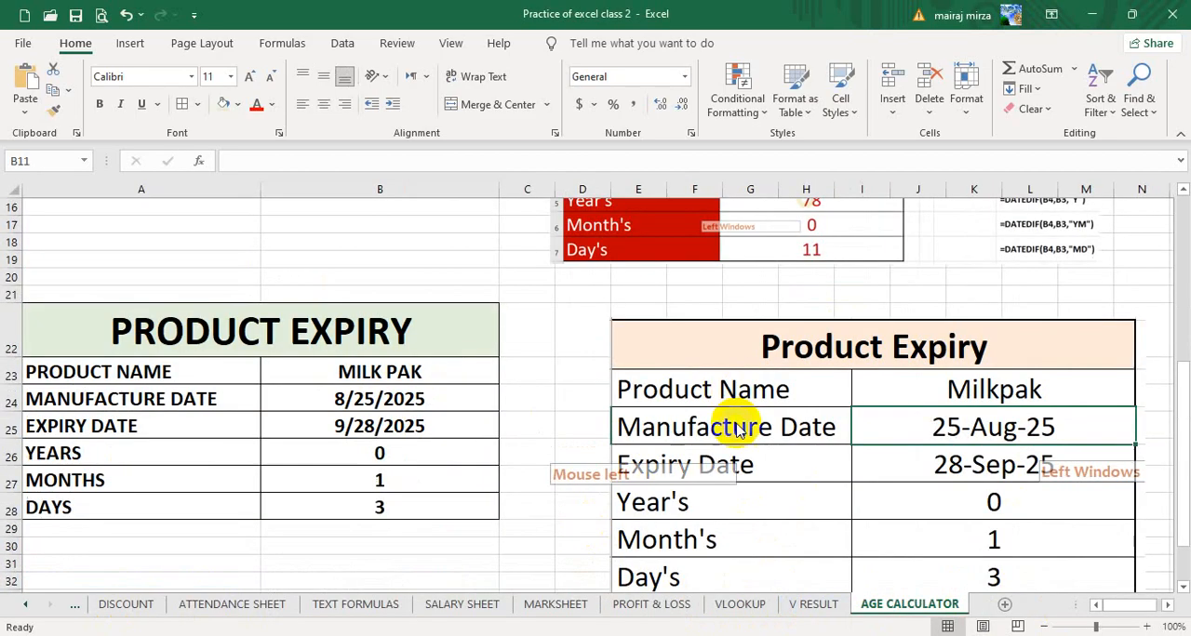
- Apply Angle Counterclockwise to the Age Calculator labels in A2:A7 and turn the angle off again
scroll(598, 531, "up", 5)
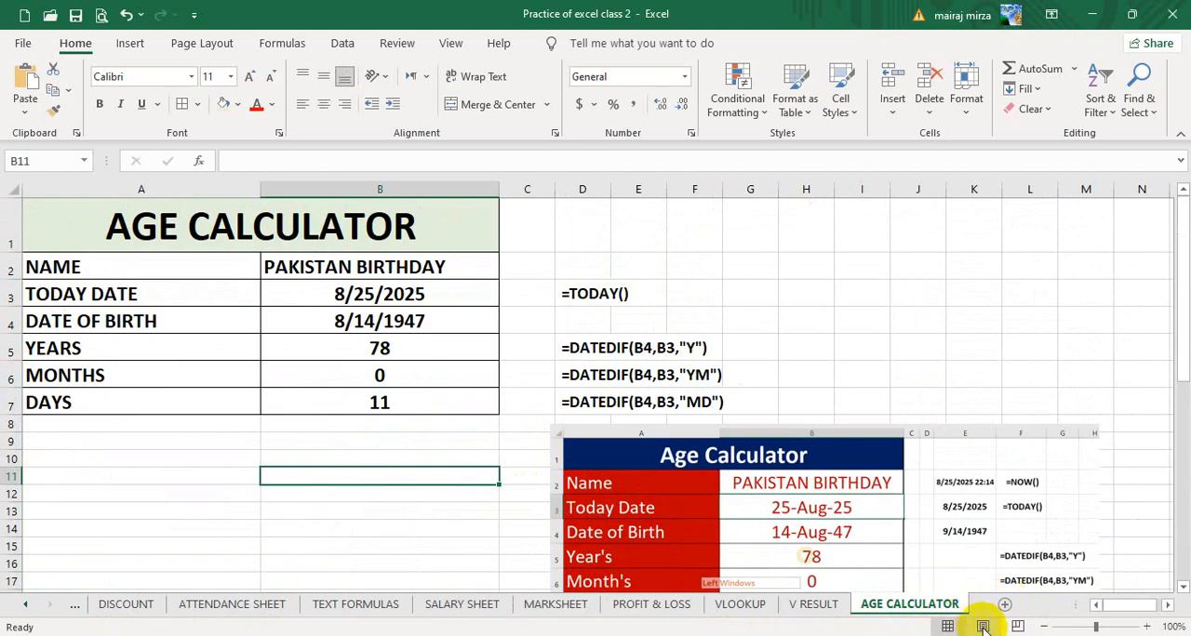
left_click(750, 266)
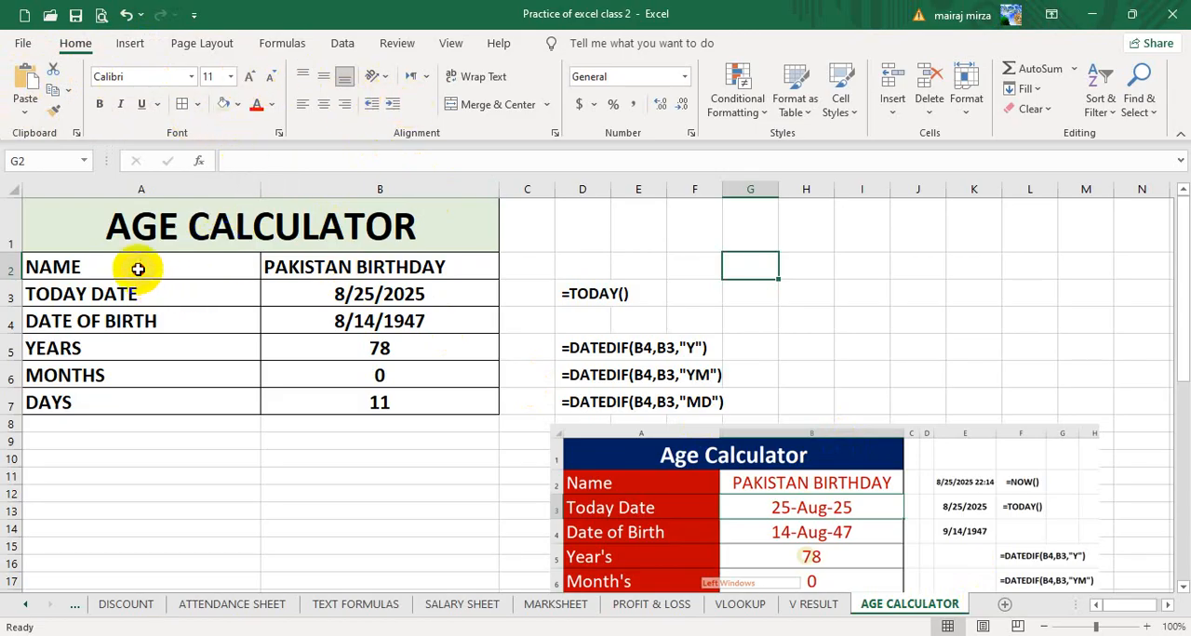
left_click_drag(138, 269, 141, 394)
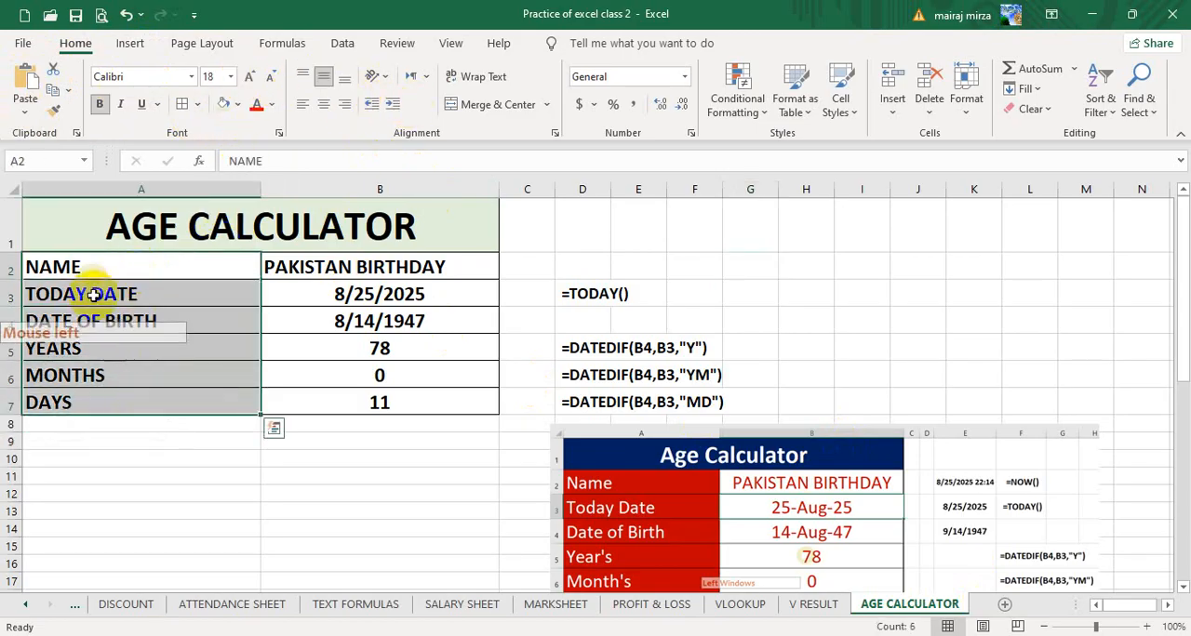
left_click(382, 80)
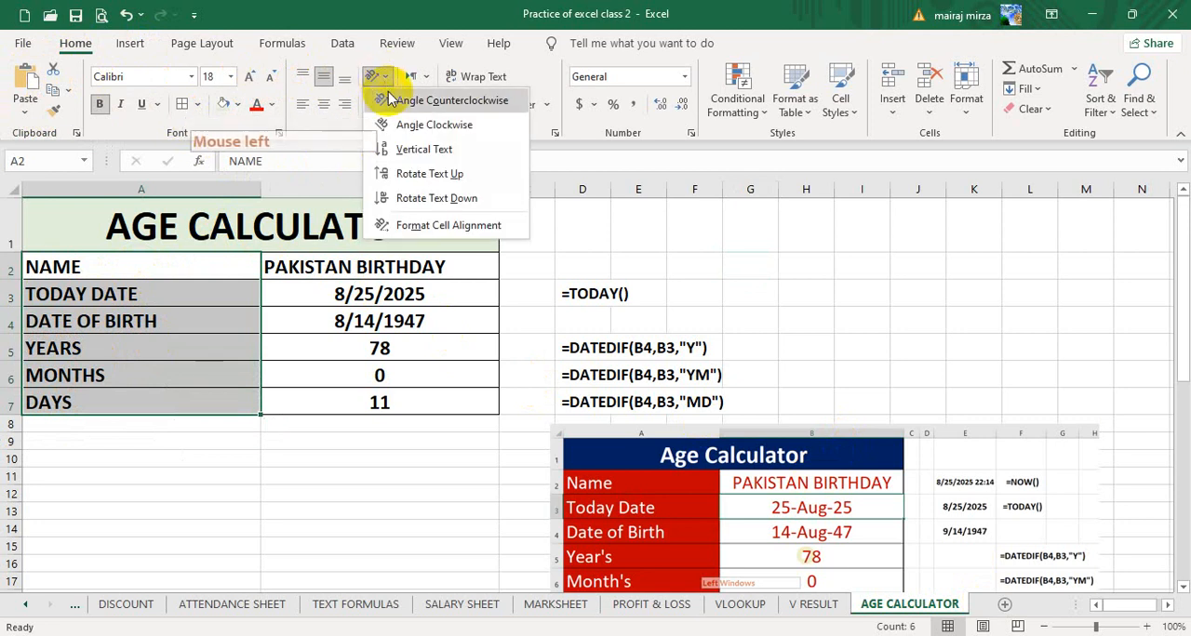
left_click(391, 100)
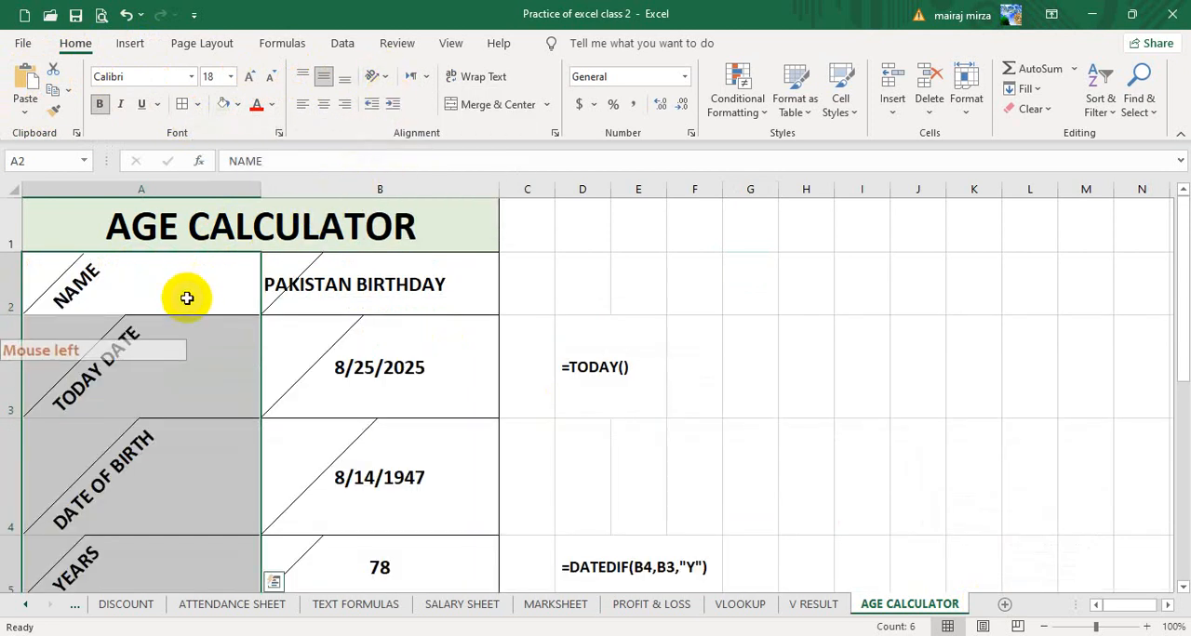
left_click(1040, 626)
left_click(1040, 626)
left_click(374, 77)
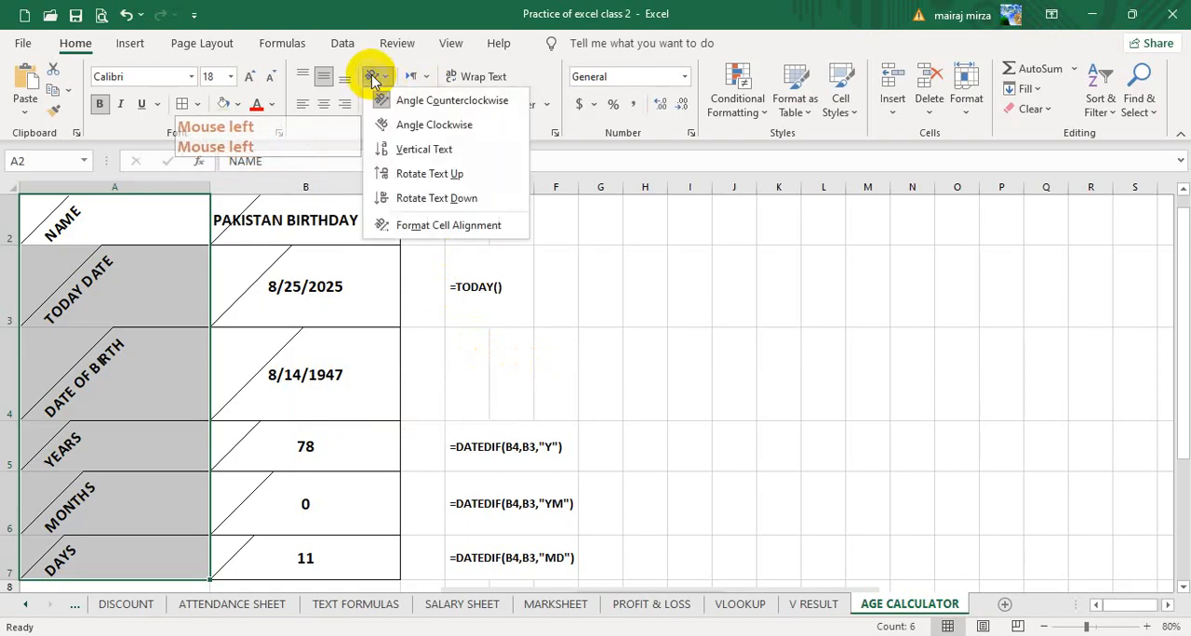
left_click(383, 100)
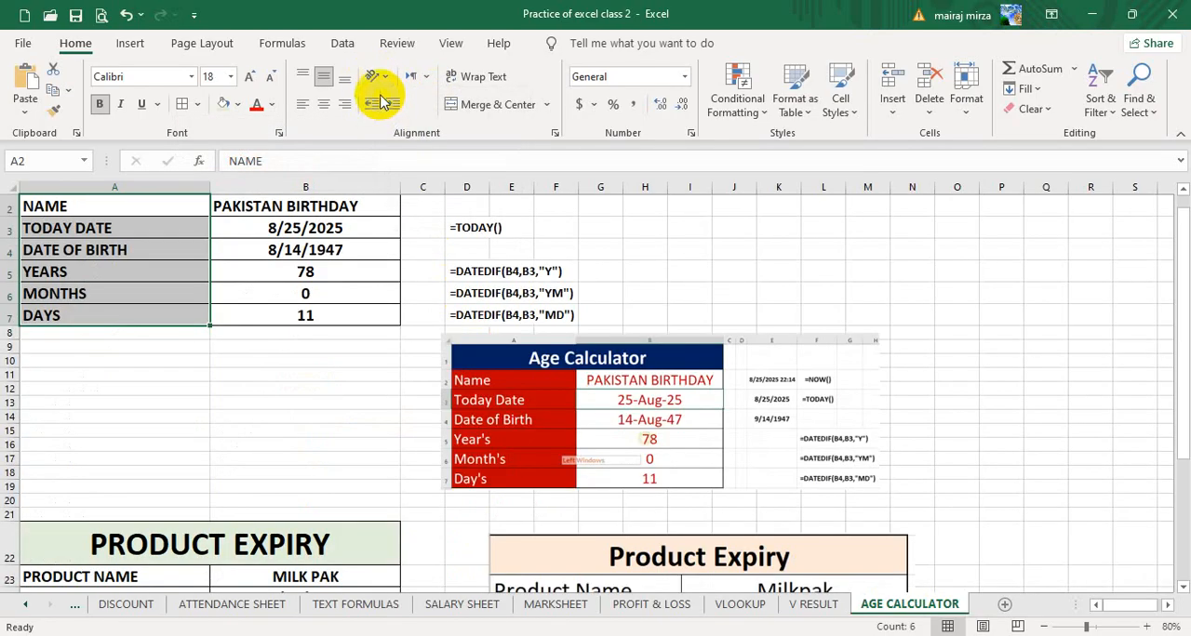
- Apply Rotate Text Up to the Age Calculator labels in A2:A7 and return them to horizontal text
left_click(374, 77)
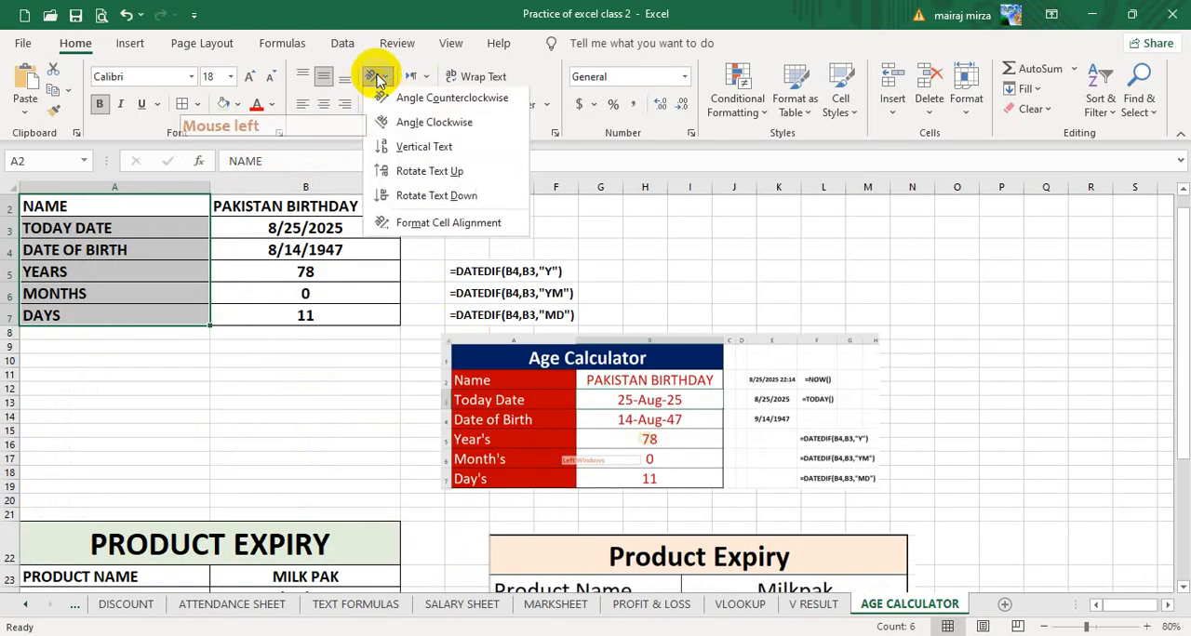
left_click(398, 177)
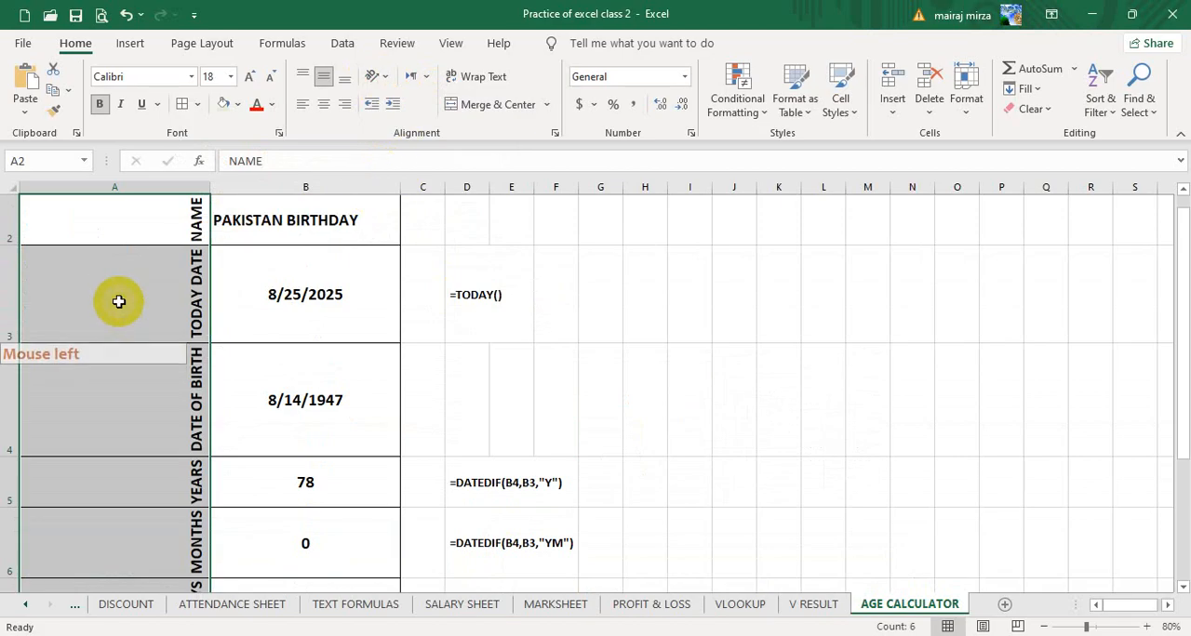
scroll(231, 383, "down", 3)
scroll(201, 439, "up", 3)
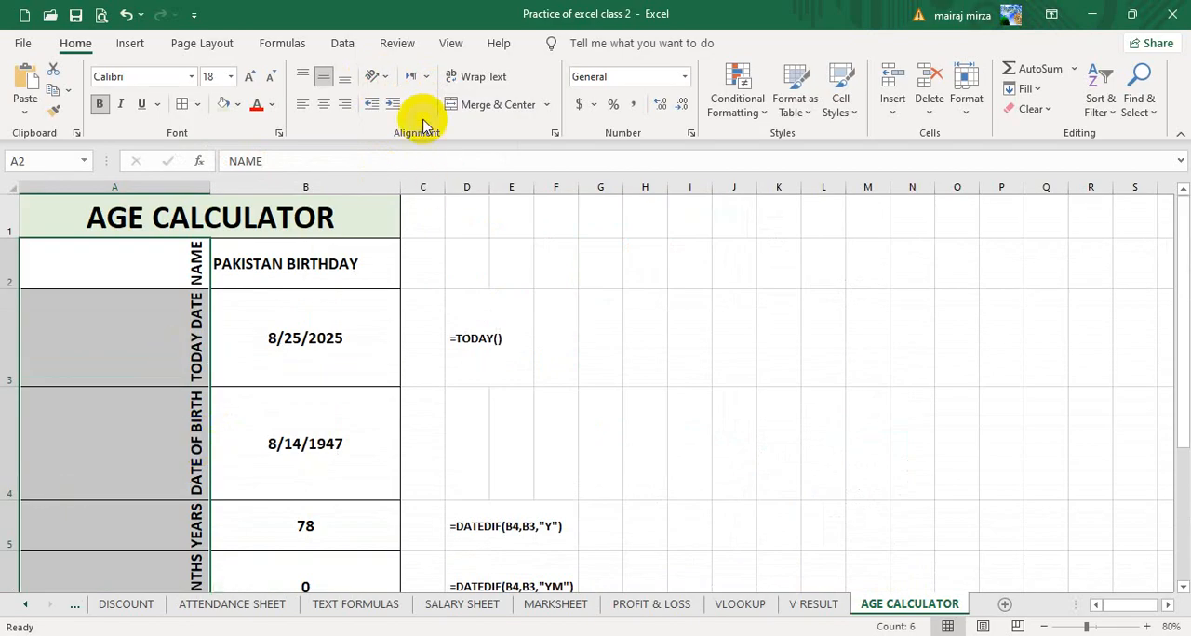
left_click(375, 79)
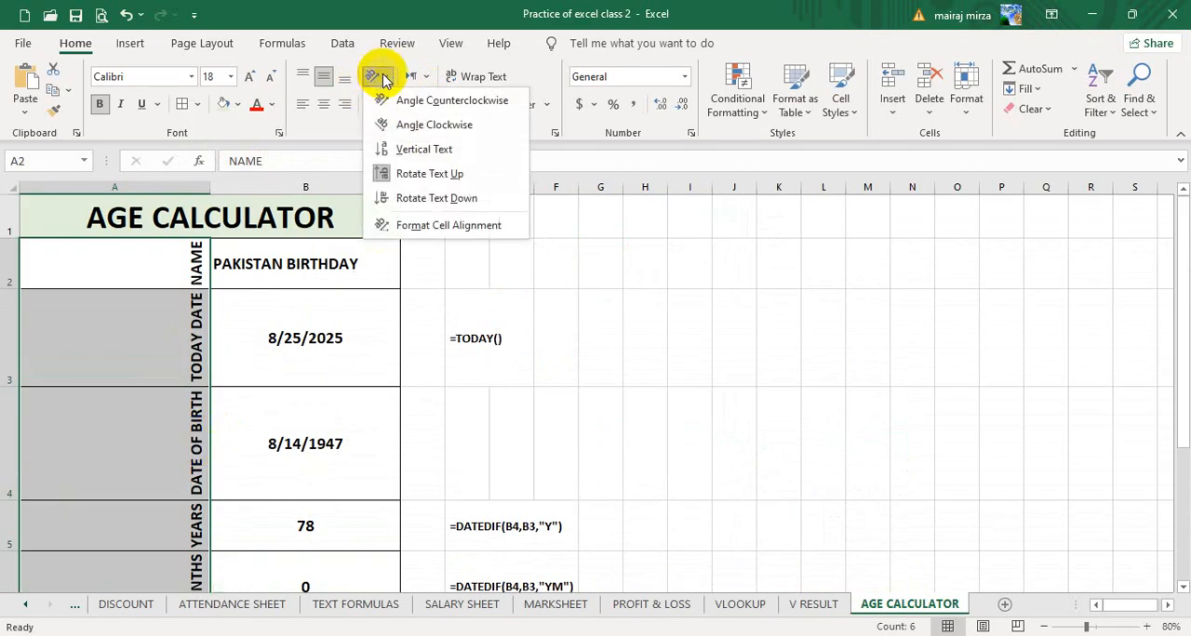
left_click(396, 175)
left_click(133, 250)
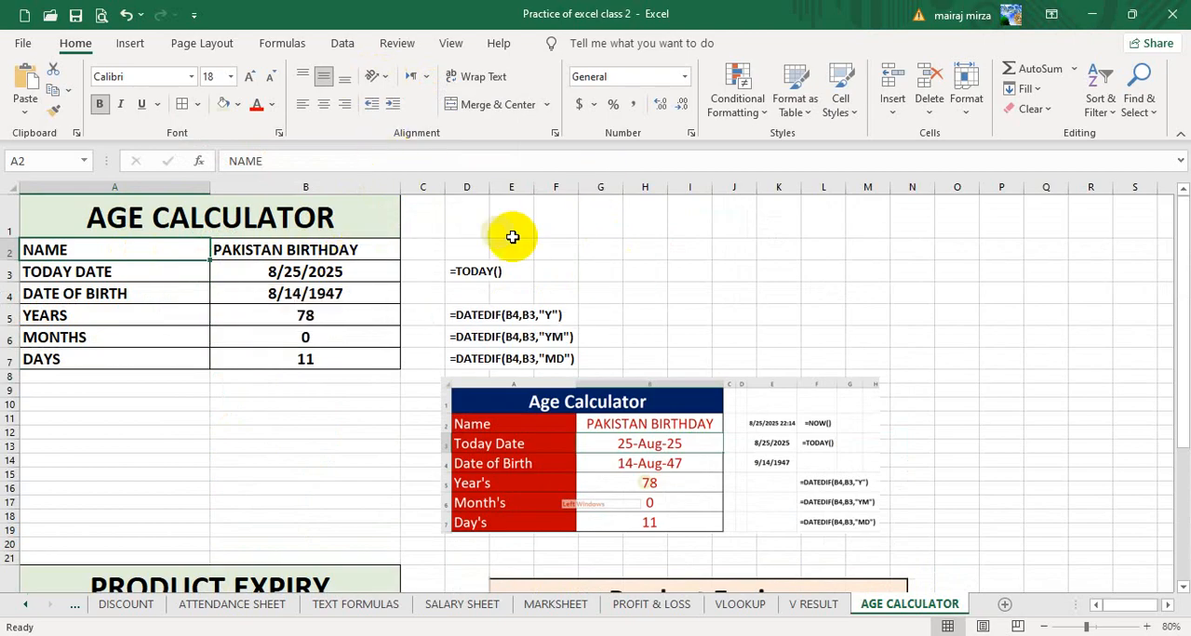
left_click(642, 244)
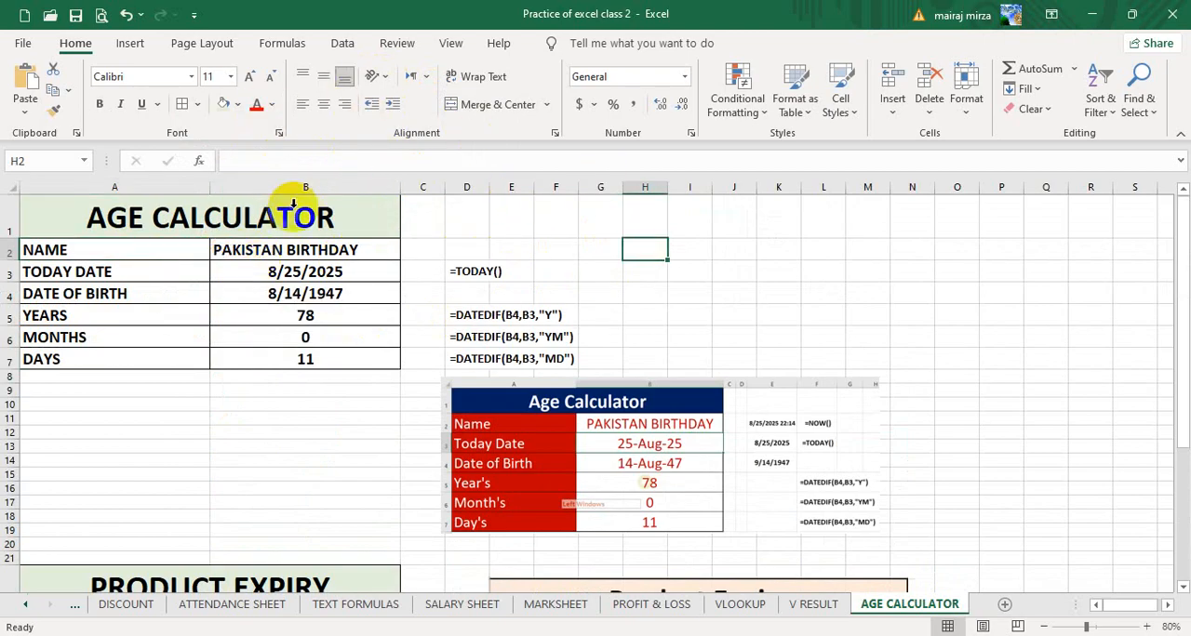
- Try Wrap Text on the PAKISTAN BIRTHDAY cell in a narrowed column B, and restore the unwrapped text and wider column
left_click(283, 245)
left_click_drag(402, 189, 327, 188)
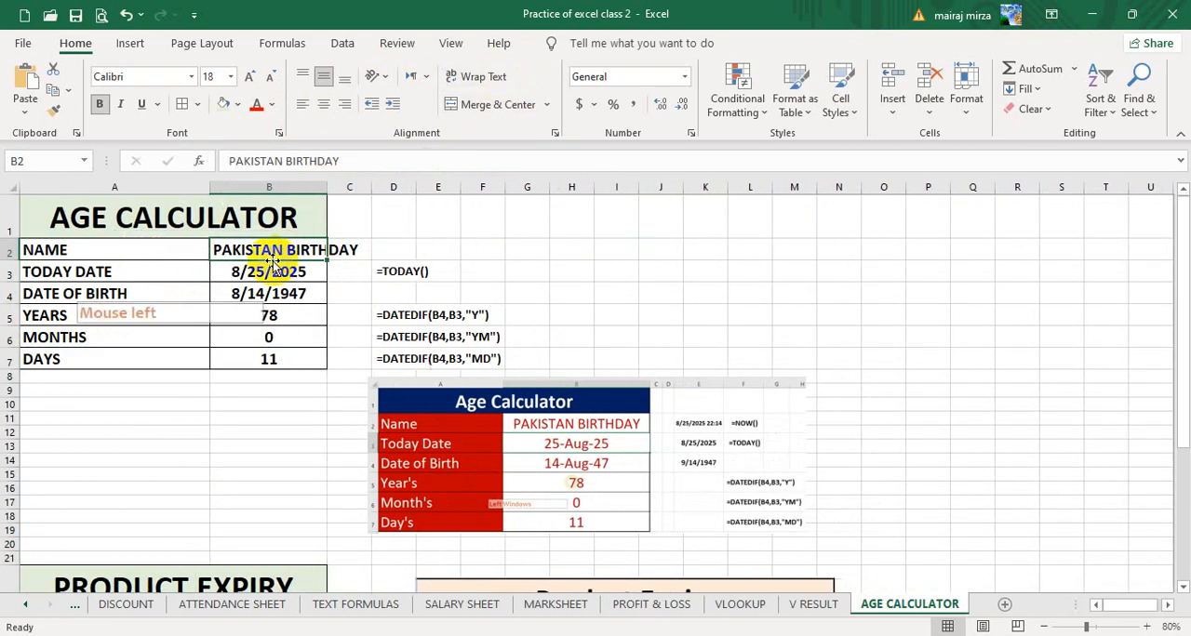
left_click(479, 79)
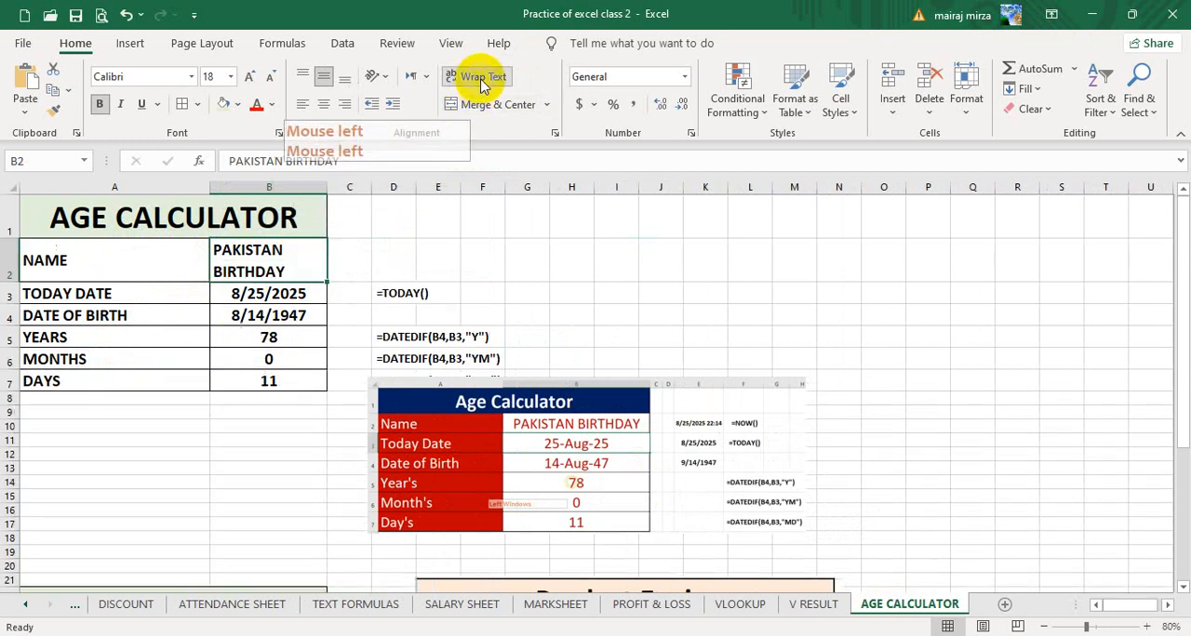
left_click(479, 78)
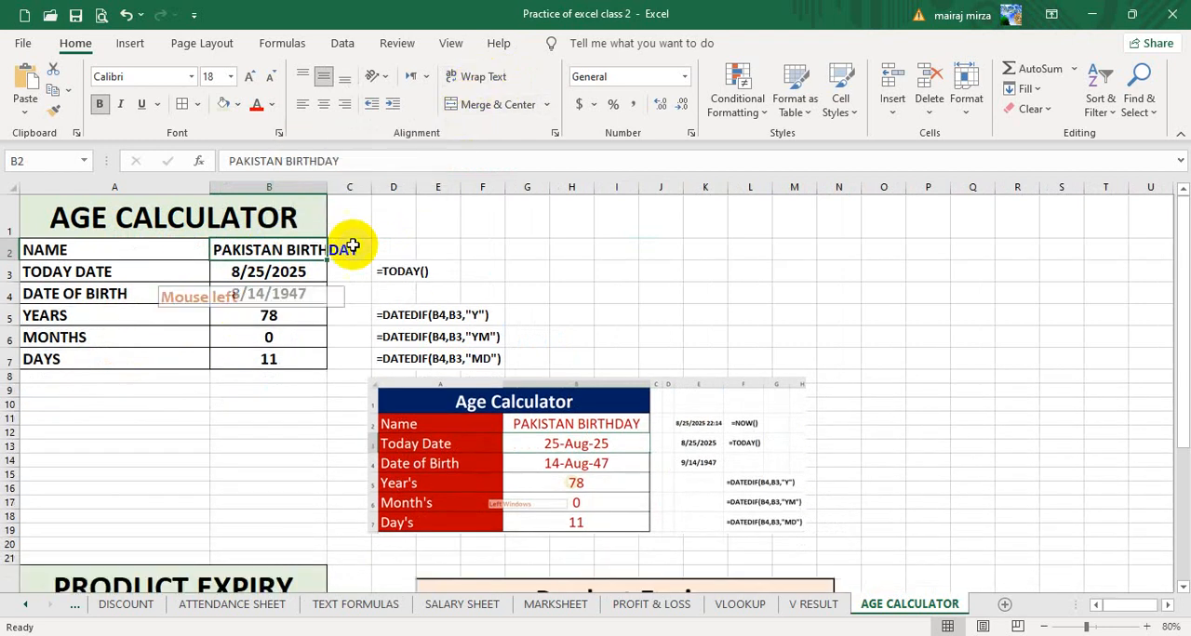
left_click_drag(330, 187, 389, 189)
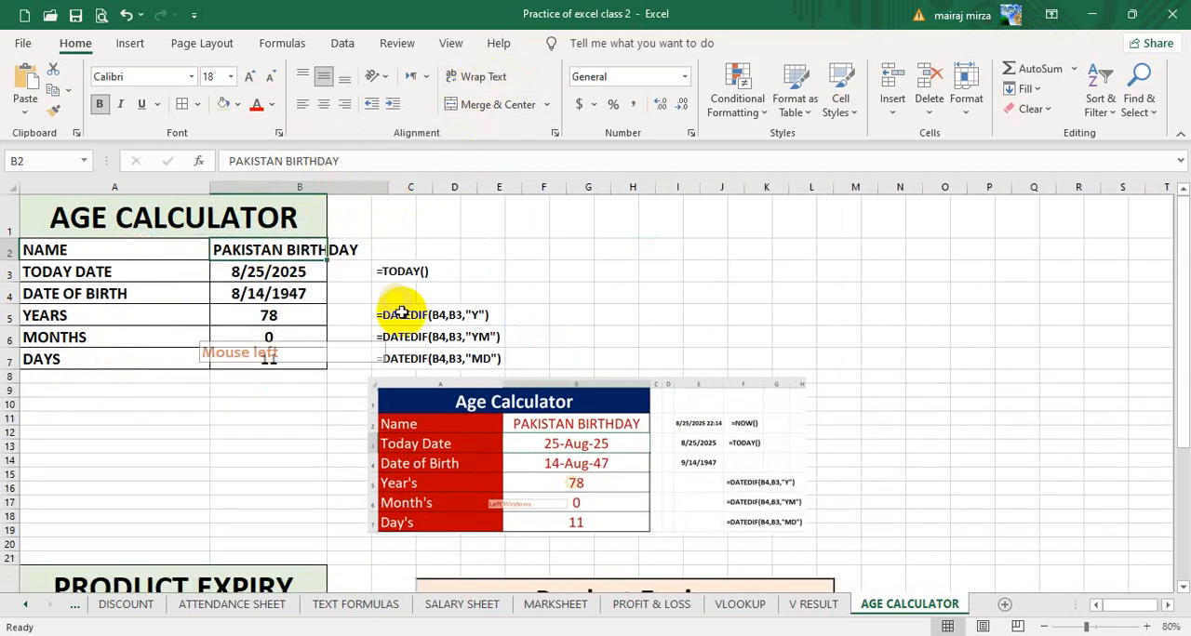
left_click(250, 432)
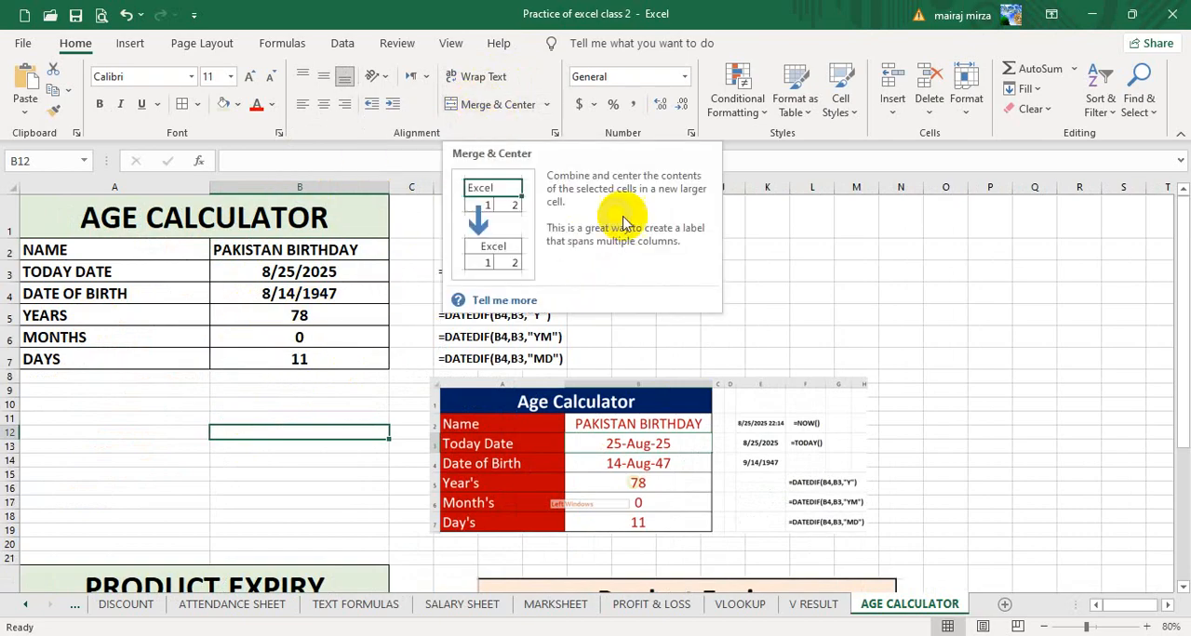
left_click(877, 274)
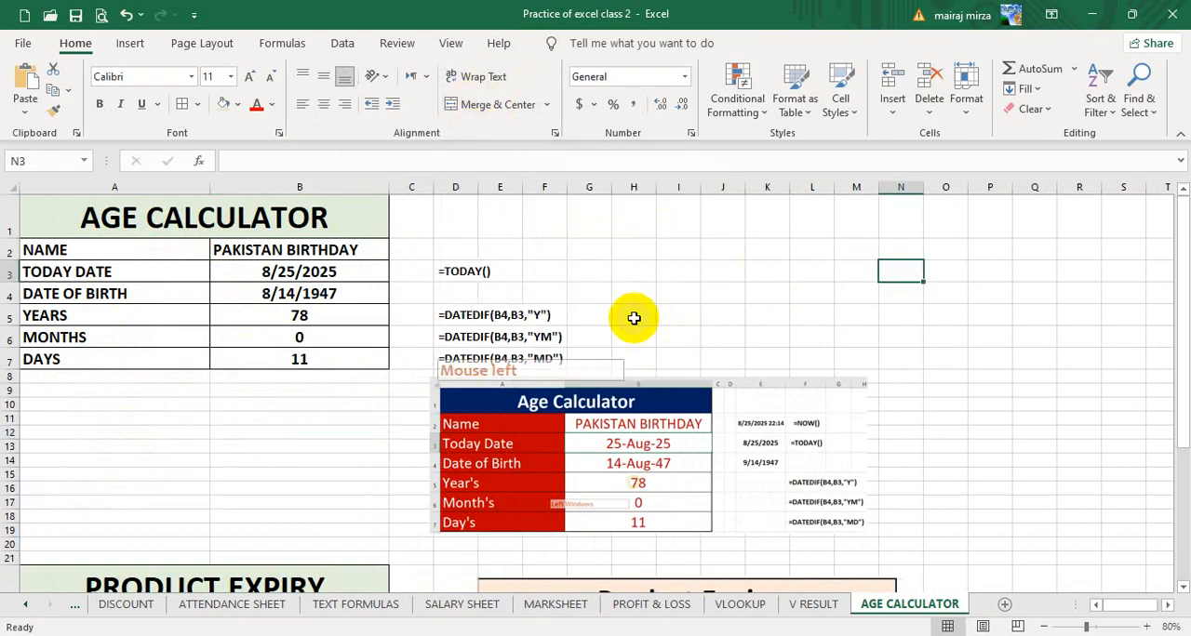
- View the DISCOUNT sheet and the marksheet table on Sheet1 at the start of the workbook
left_click(130, 607)
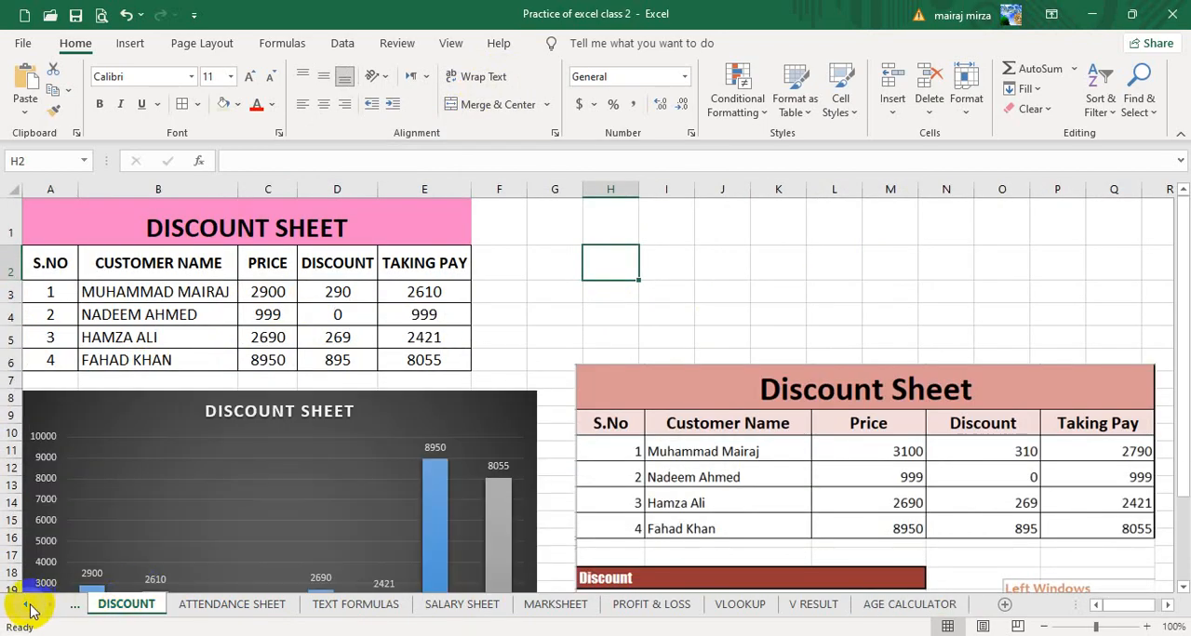
left_click(29, 607)
left_click(27, 607)
left_click(26, 607)
left_click(24, 607)
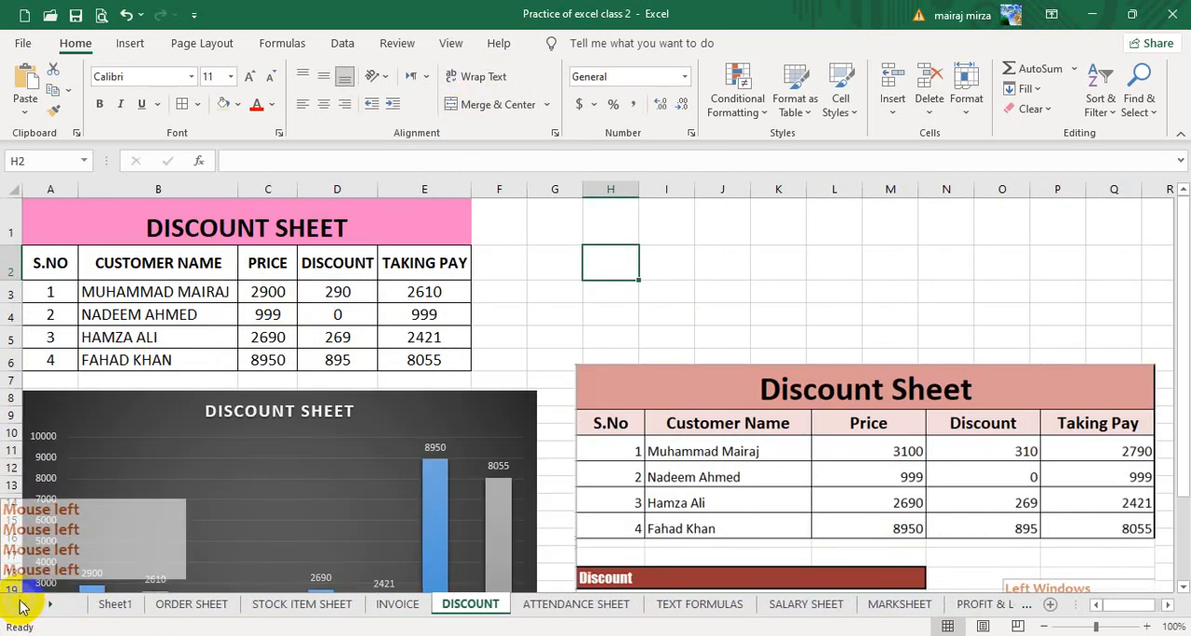
left_click(114, 604)
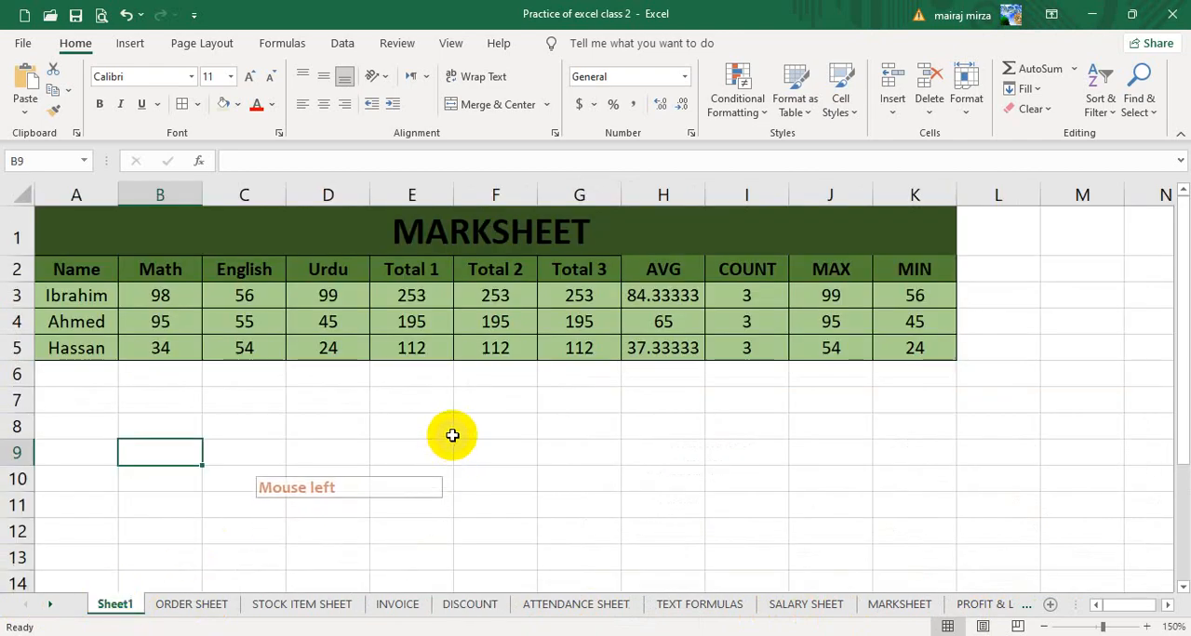
left_click(450, 434)
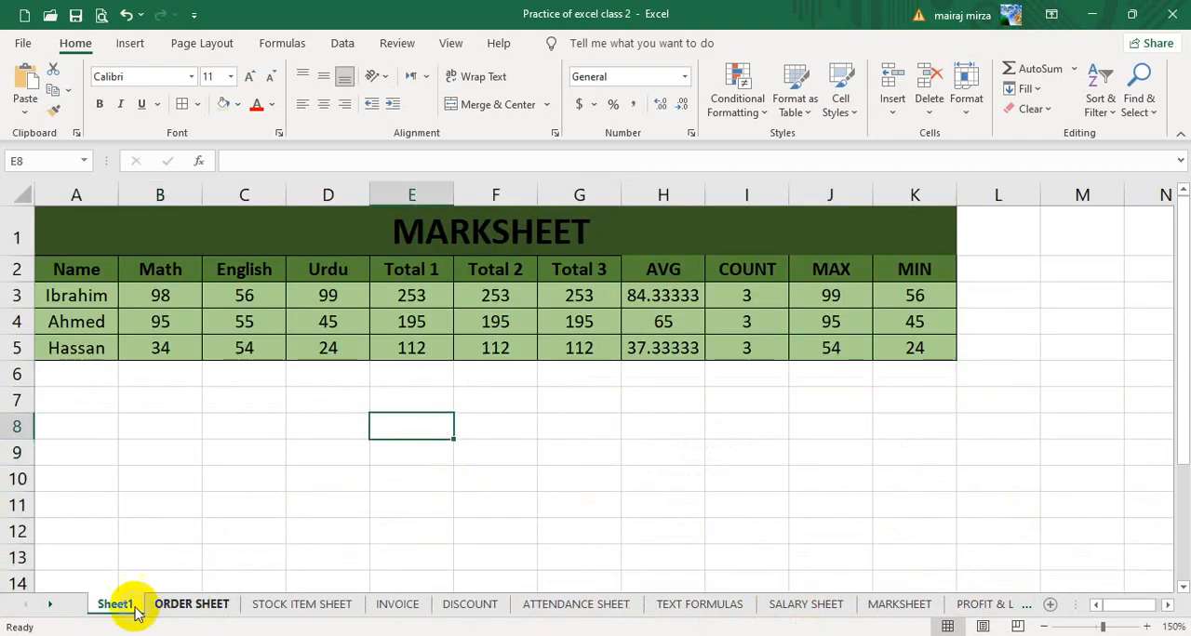
- Add a new blank worksheet to the workbook and select its cell A1 for data entry
left_click(49, 604)
left_click(49, 604)
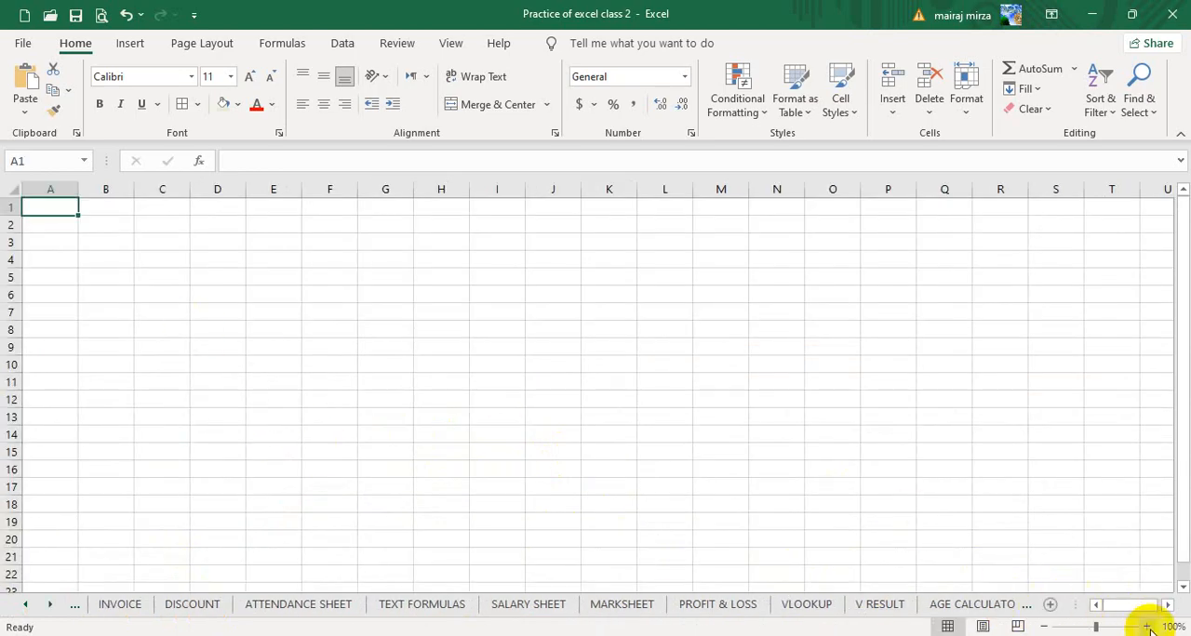
left_click(1149, 628)
left_click(1149, 628)
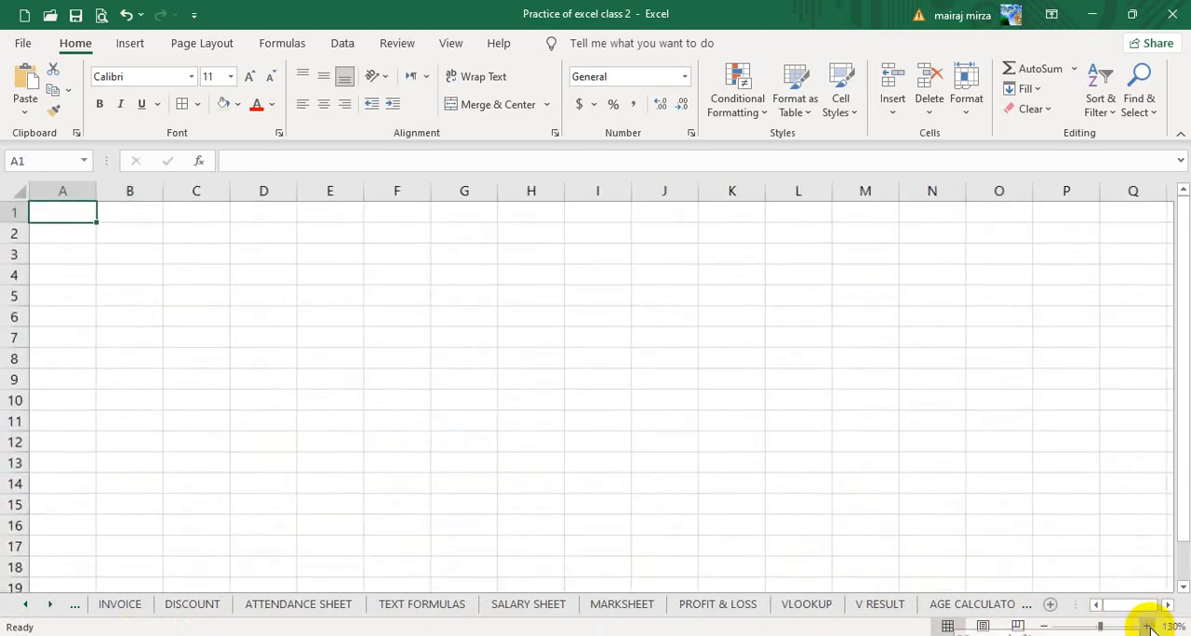
left_click(1149, 628)
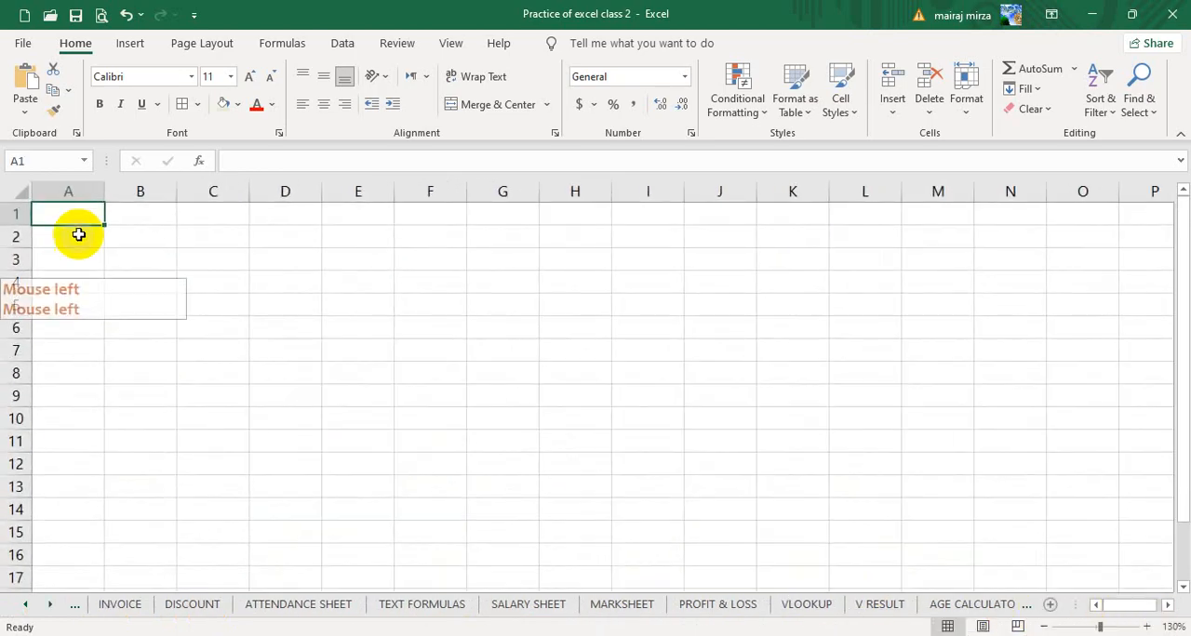
left_click(1147, 628)
left_click(1147, 628)
left_click(1147, 628)
left_click(128, 228)
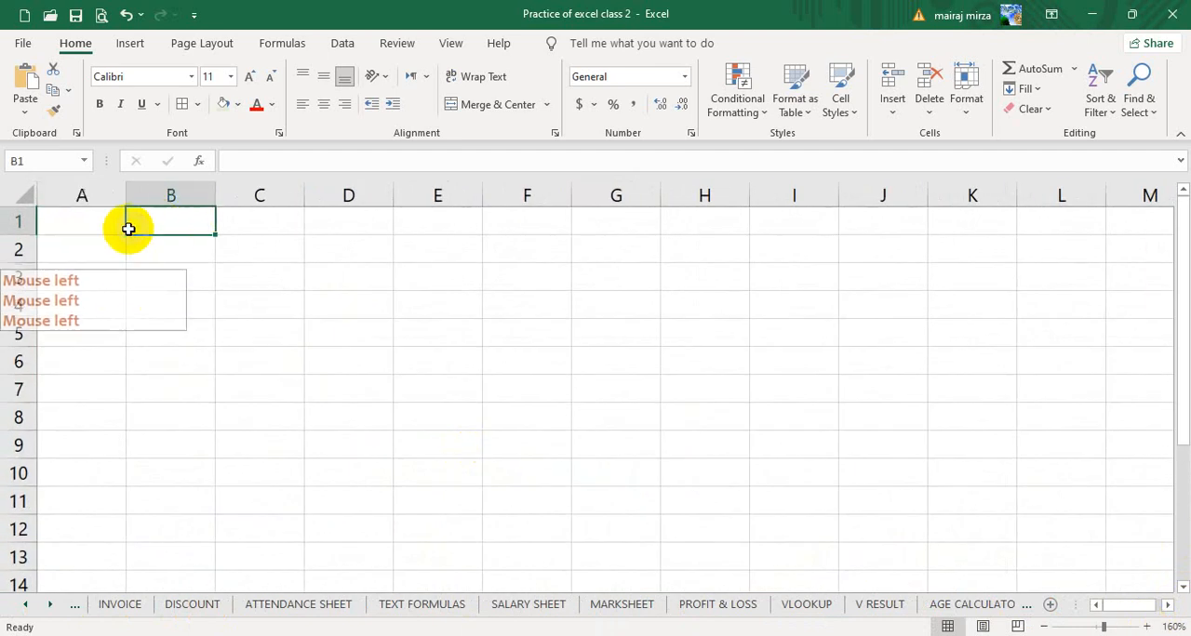
left_click(100, 226)
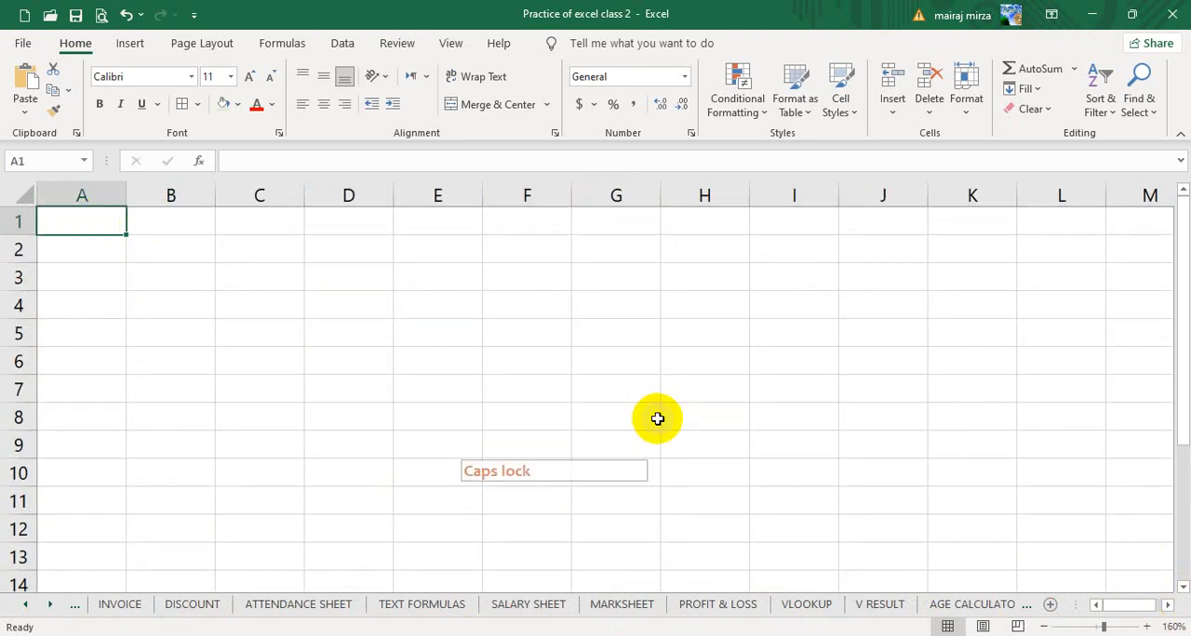
- Enter the headers NAME, MATH, ENG, URDU and TOTAL in cells A1 to E1
type("na")
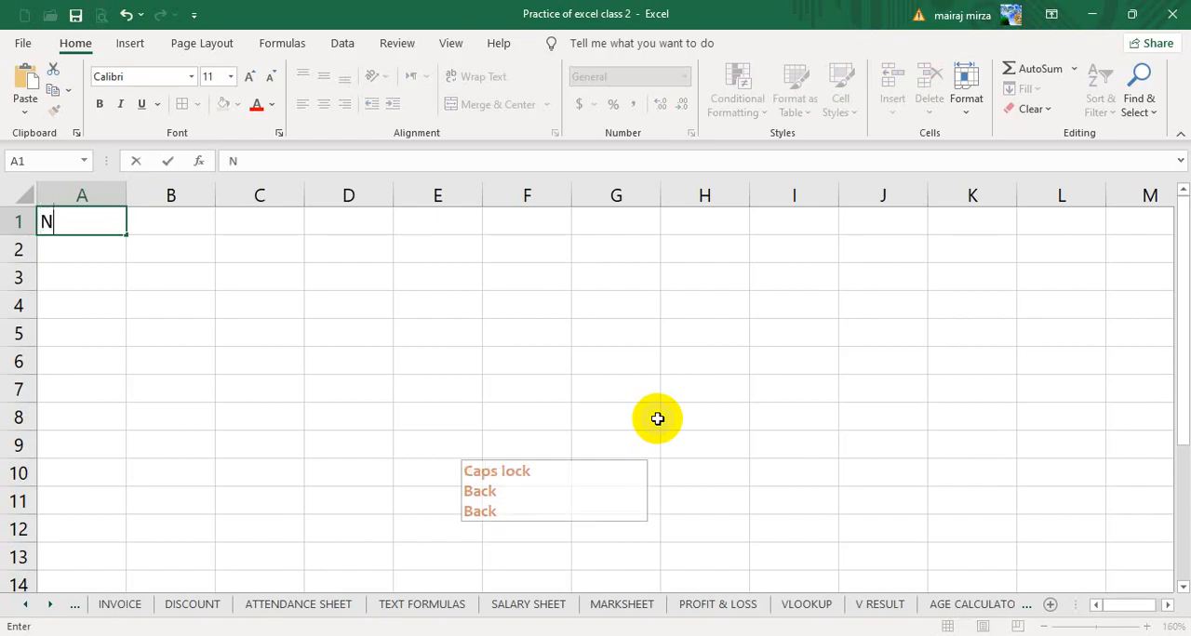
type("ME")
key("Tab")
type("MATH")
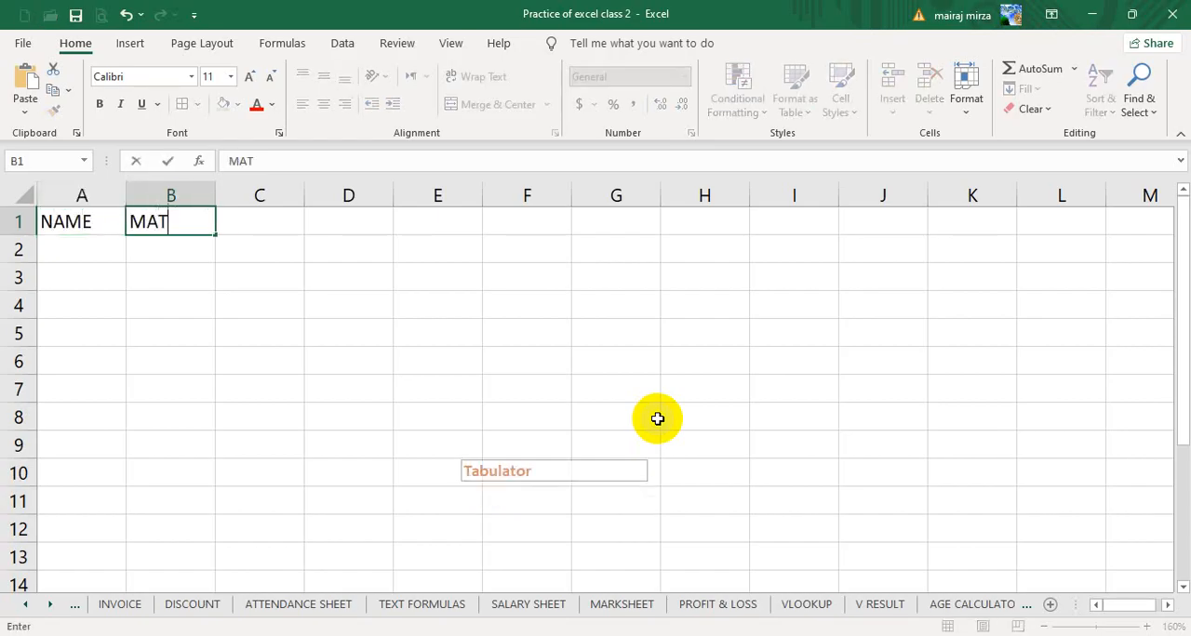
key("Tab")
type("ENG")
key("Tab")
type("URDU")
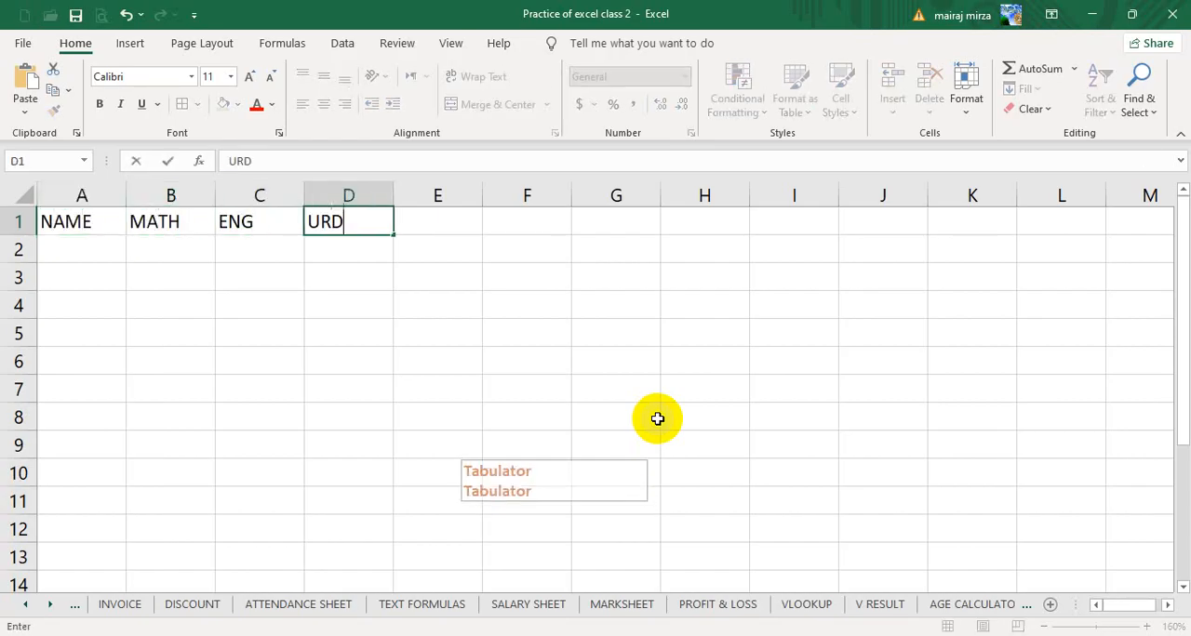
key("Tab")
type("TOT")
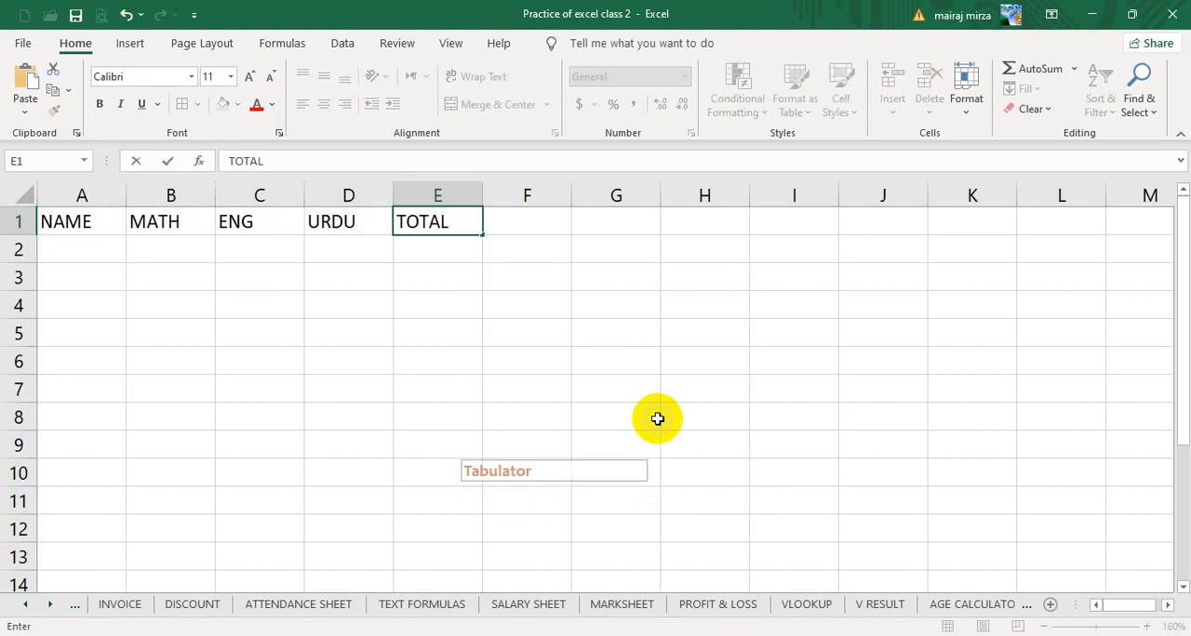
key("Return")
- Fill A2 to A4 under NAME with three students' first names and select cell B2 for the first MATH mark
type("ALI")
key("Return")
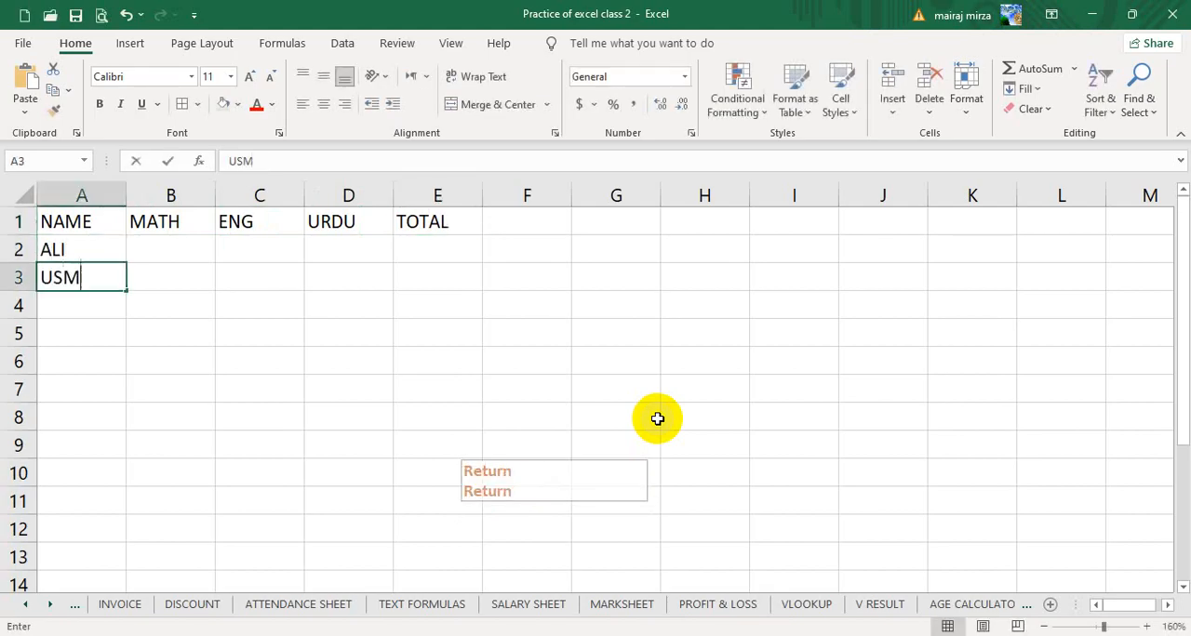
type("USMAN")
key("Return")
type("HAMZA")
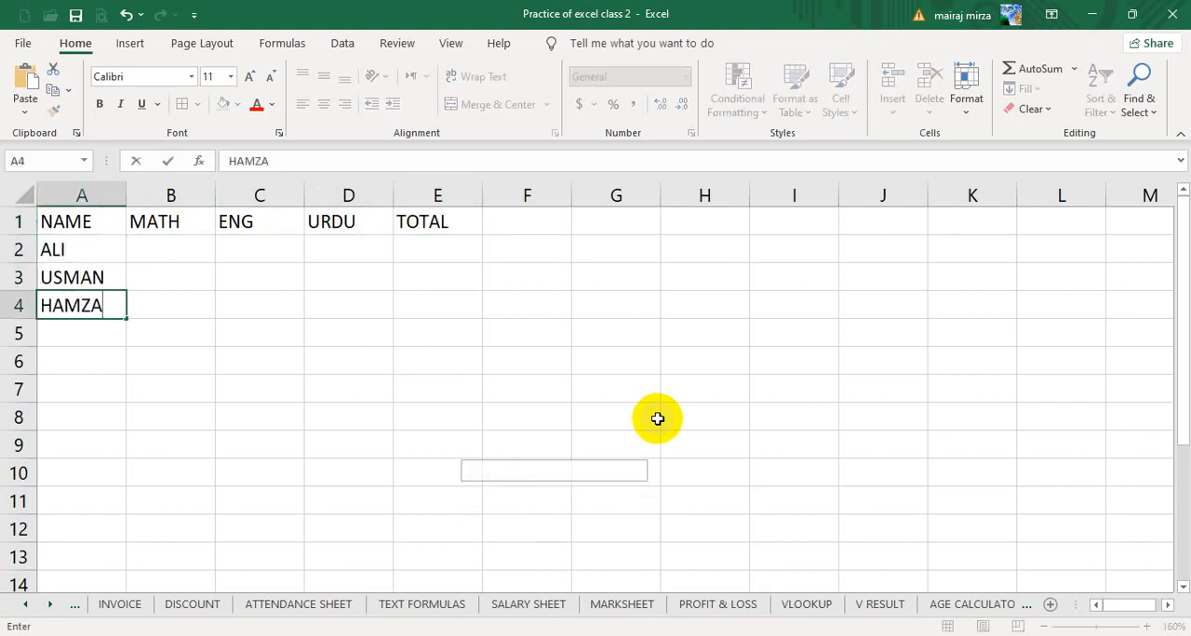
key("Up")
key("Right")
key("Up")
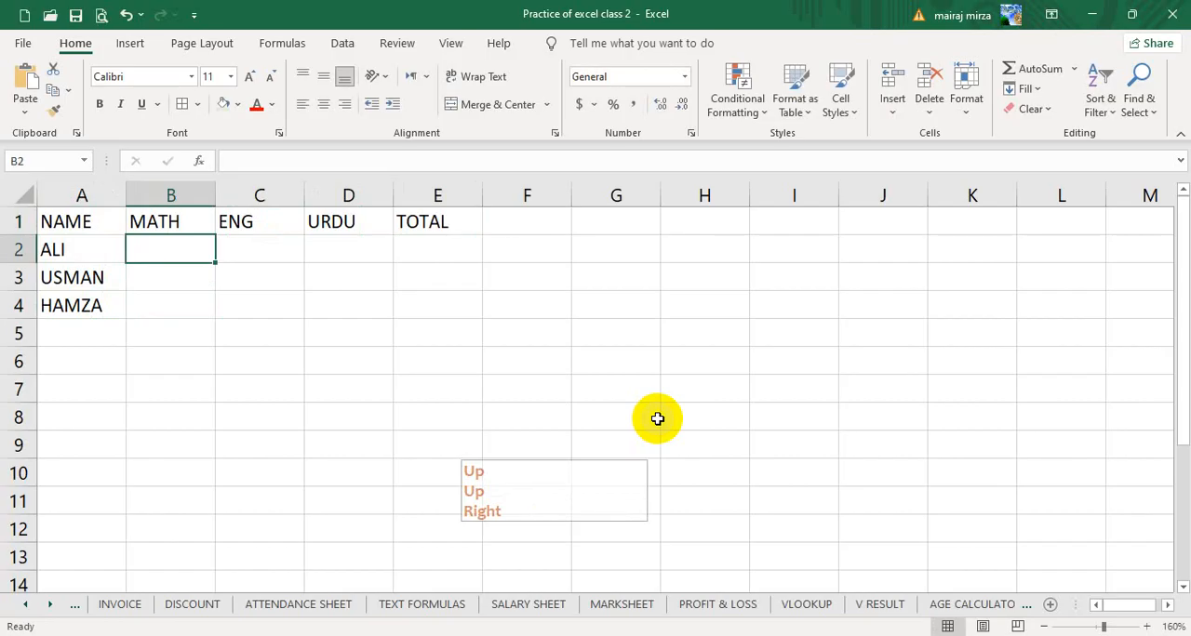
- Enter the MATH marks 25, 65 and 78 in cells B2 to B4
type("25")
key("Return")
type("65")
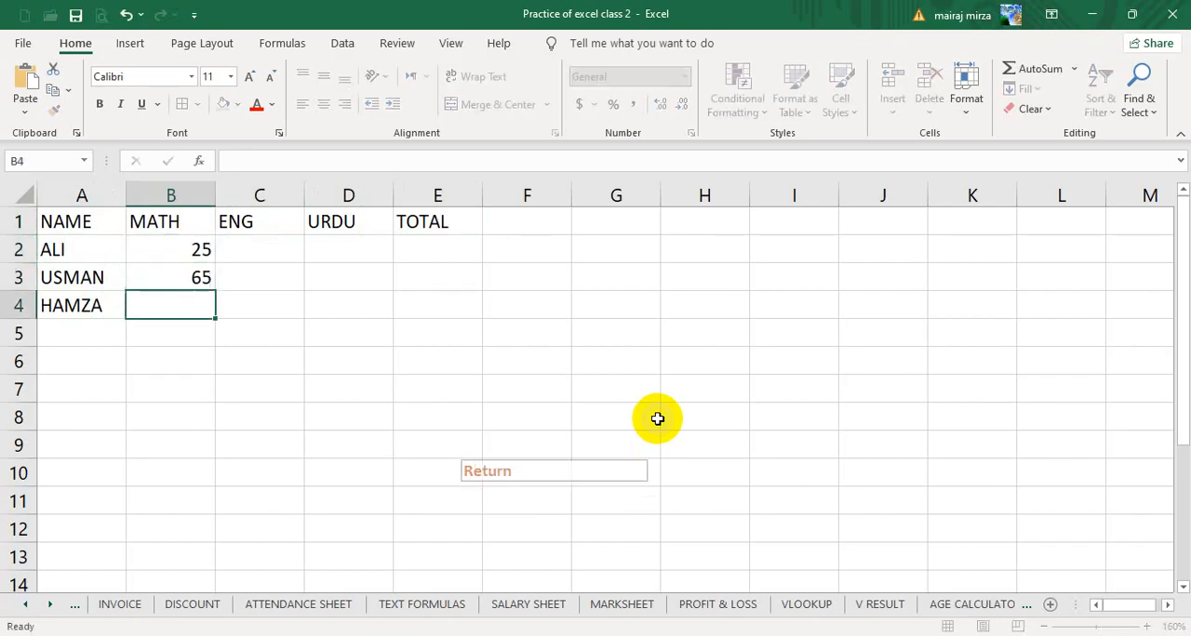
type("78")
key("Return")
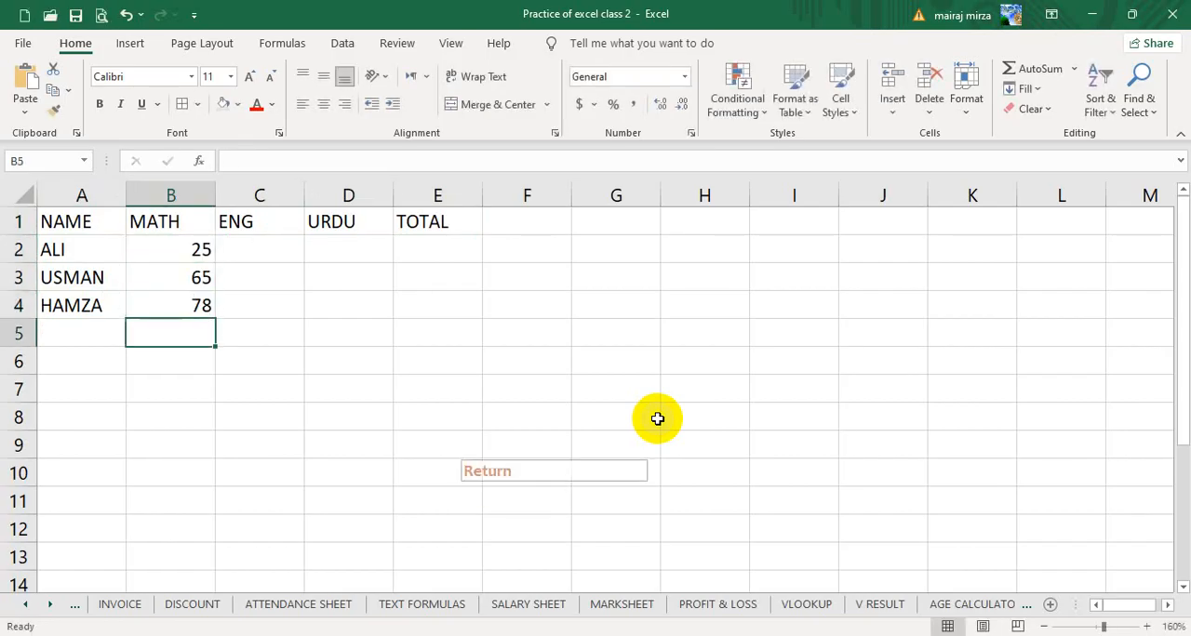
- Enter the ENG marks 36, 85 and 78 in cells C2 to C4
key("Right")
key("Up")
key("Up")
key("Up")
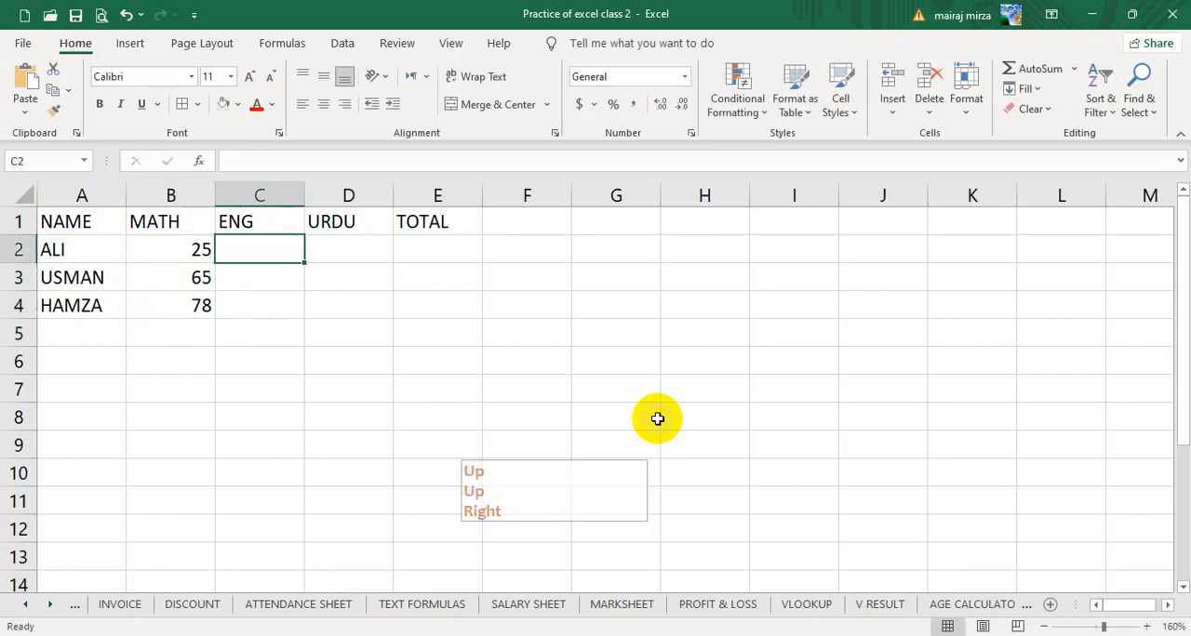
type("36")
key("Return")
type("85")
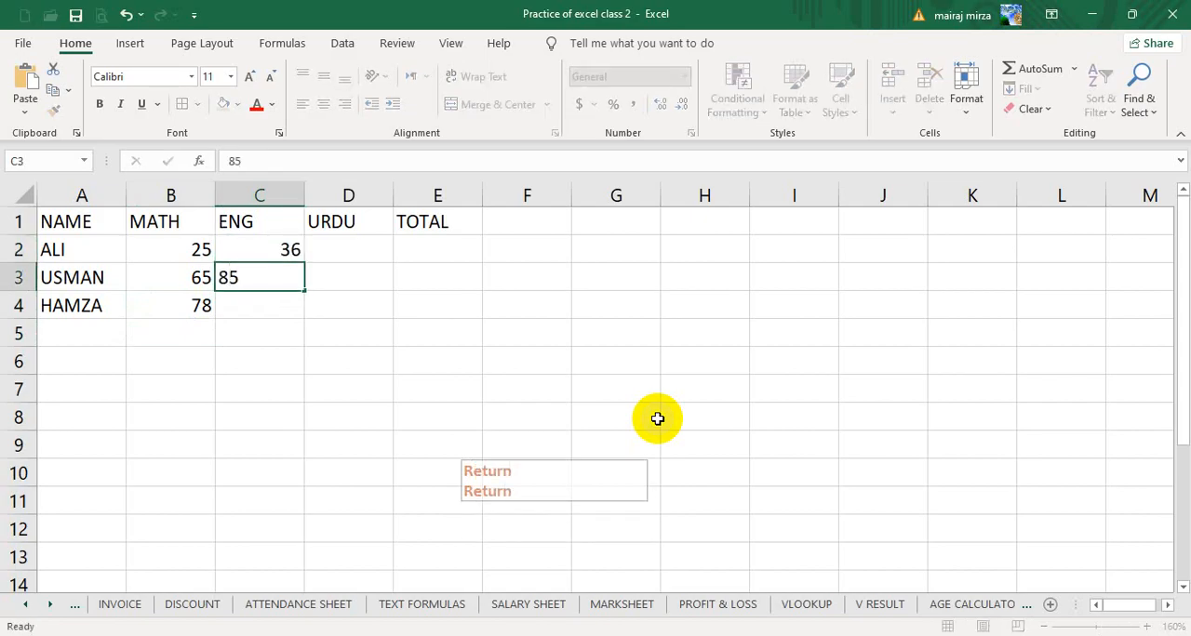
key("Return")
type("78")
- Enter the URDU marks 65, 84 and 78 in cells D2 to D4
key("Right")
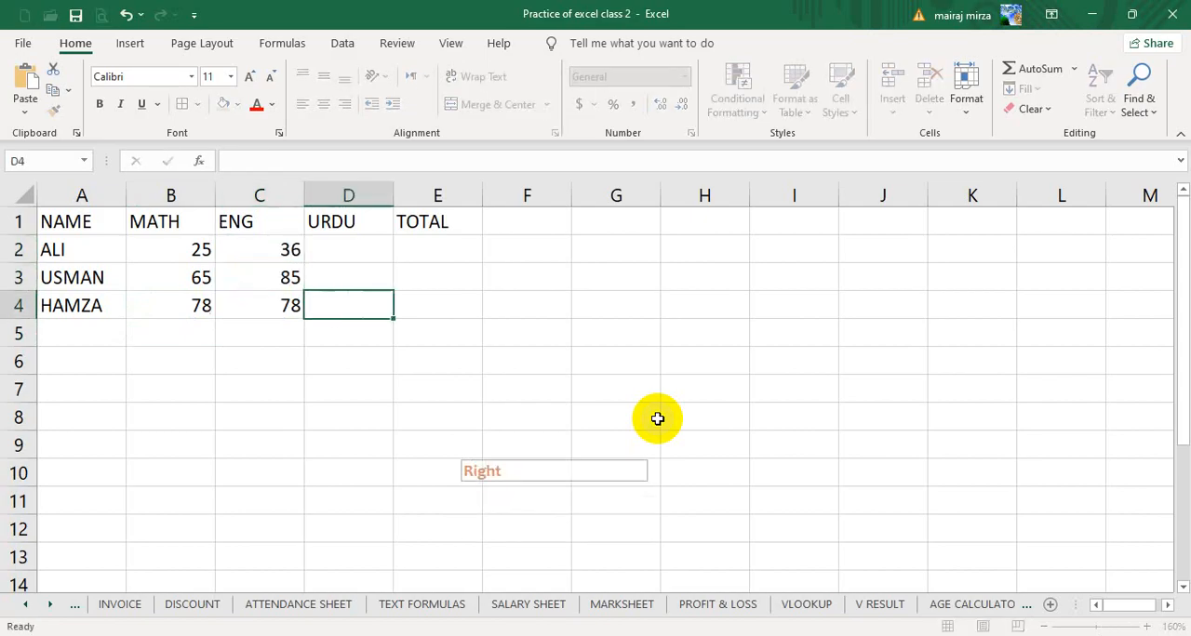
key("Up")
key("Up")
key("Down")
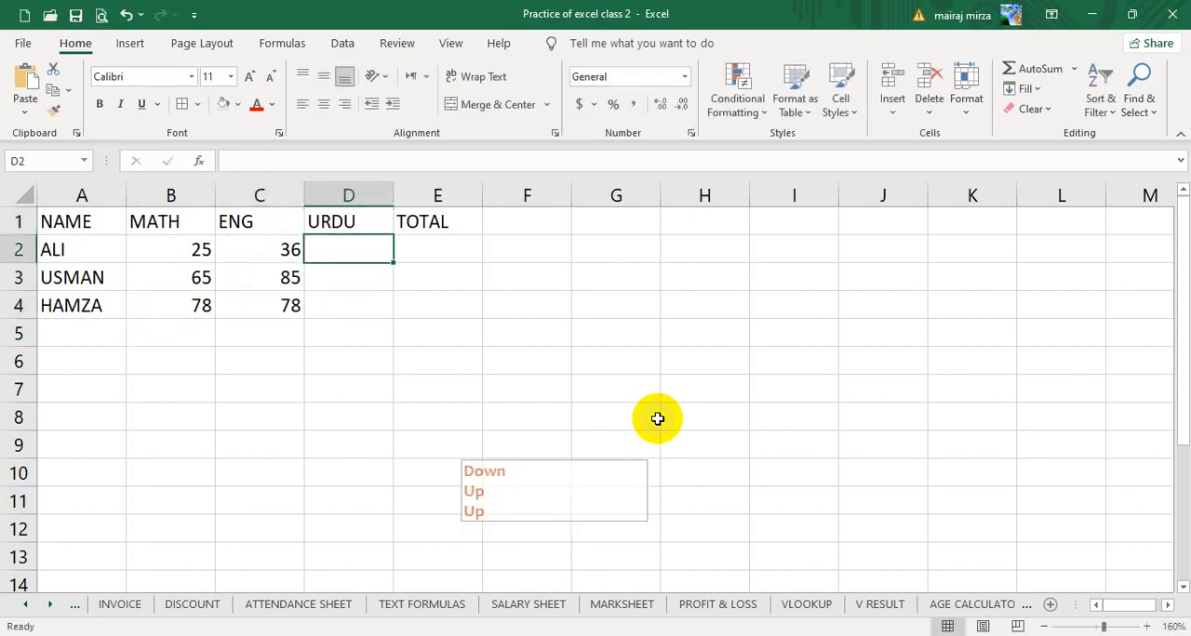
type("65")
key("Return")
key("Return")
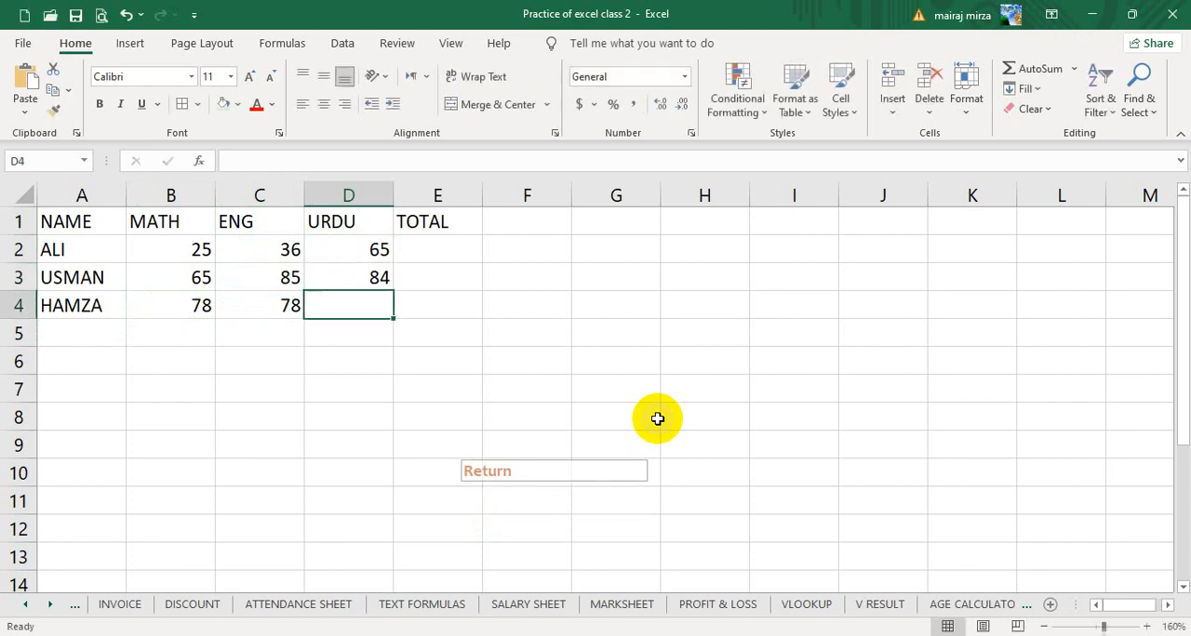
type("78")
- Fill the TOTAL cells E2 to E4 with AutoSum totals of each student's three marks
key("Right")
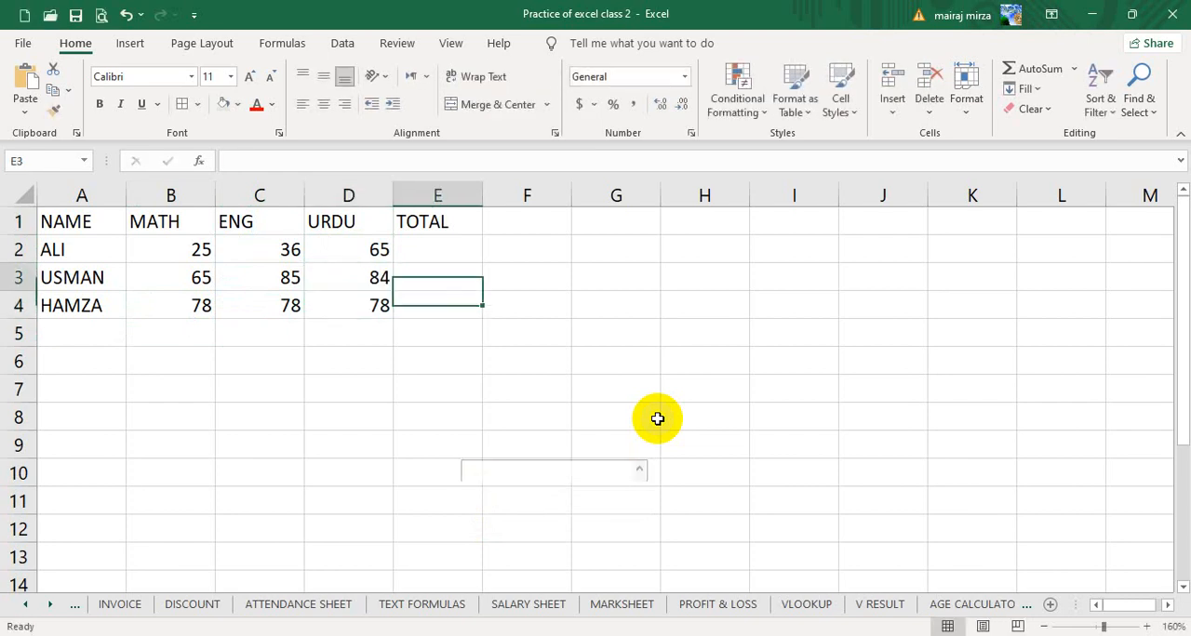
key("Up")
key("Up")
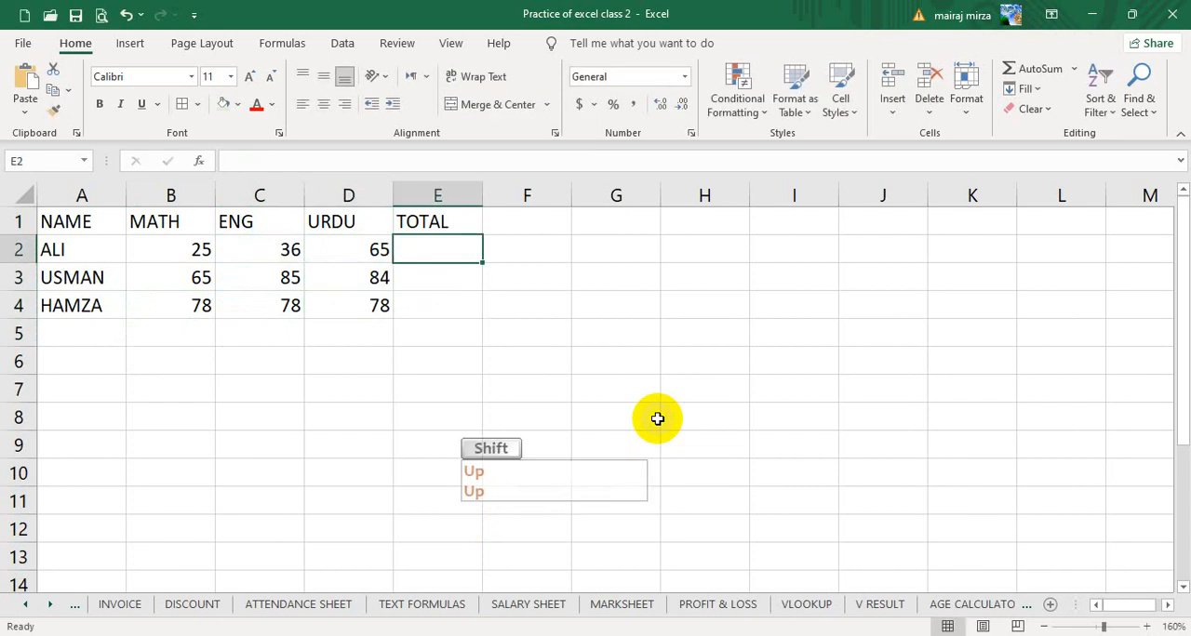
key("shift+Down")
key("shift+Down")
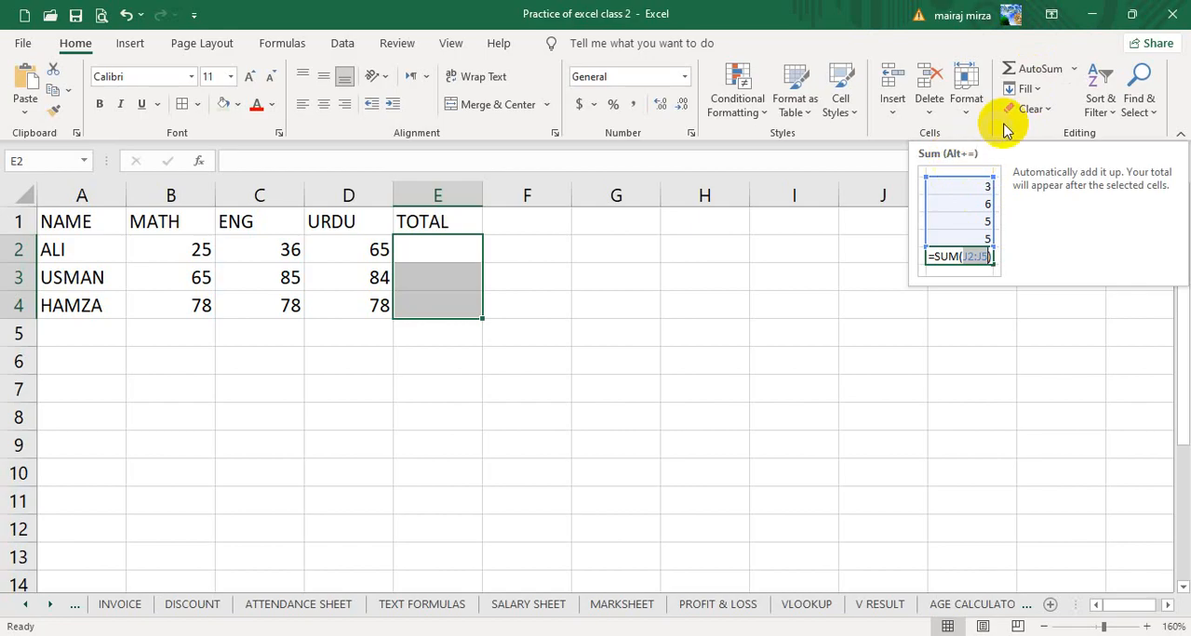
left_click(1039, 71)
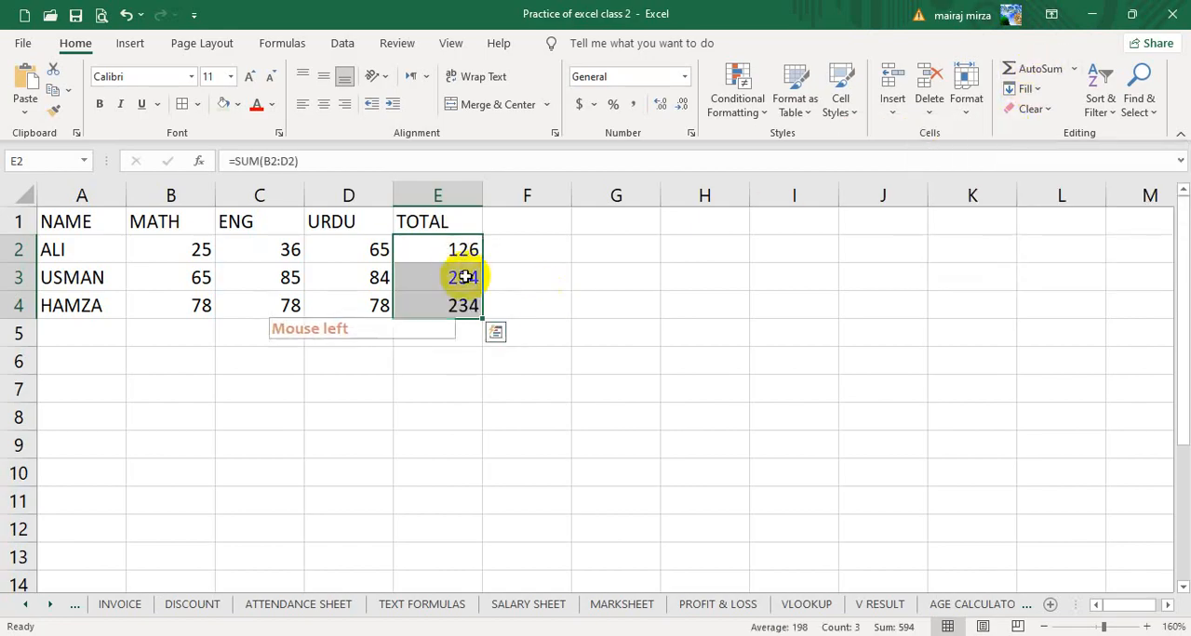
- Center the table A1:E4 horizontally and vertically and apply borders to all its cells
left_click_drag(121, 220, 400, 300)
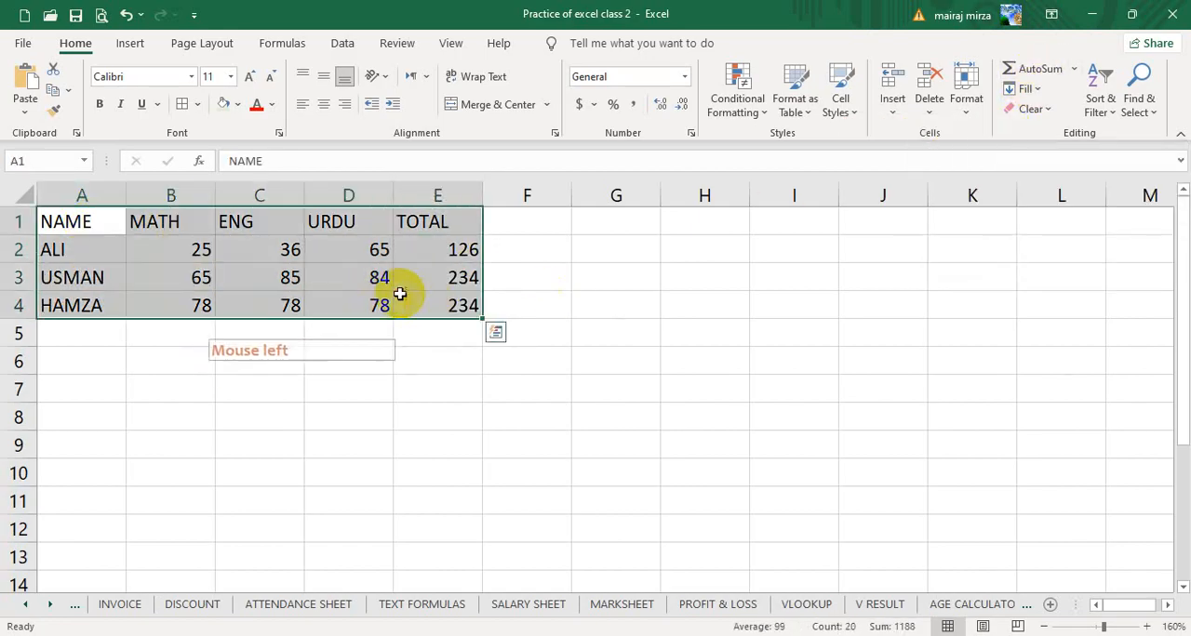
left_click(323, 103)
left_click(324, 78)
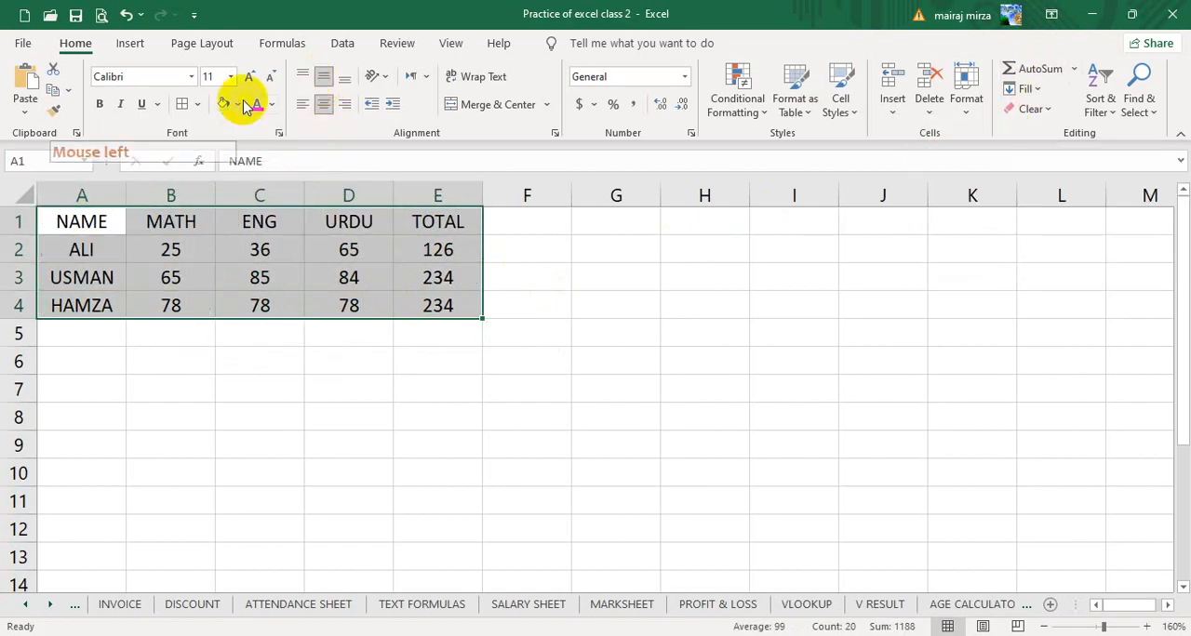
left_click(181, 103)
left_click(619, 287)
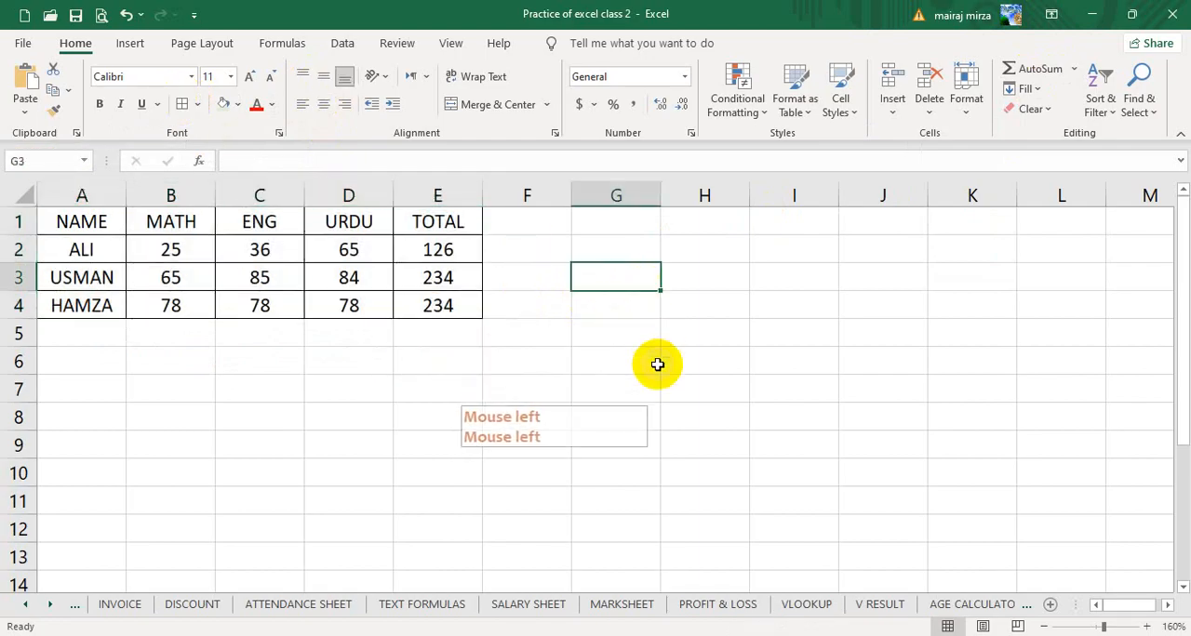
- Select the marks in B2:D4, covering the MATH, ENG and URDU columns for all three students
left_click(1148, 627)
left_click(1148, 627)
left_click(1148, 627)
left_click(1148, 627)
left_click(1148, 627)
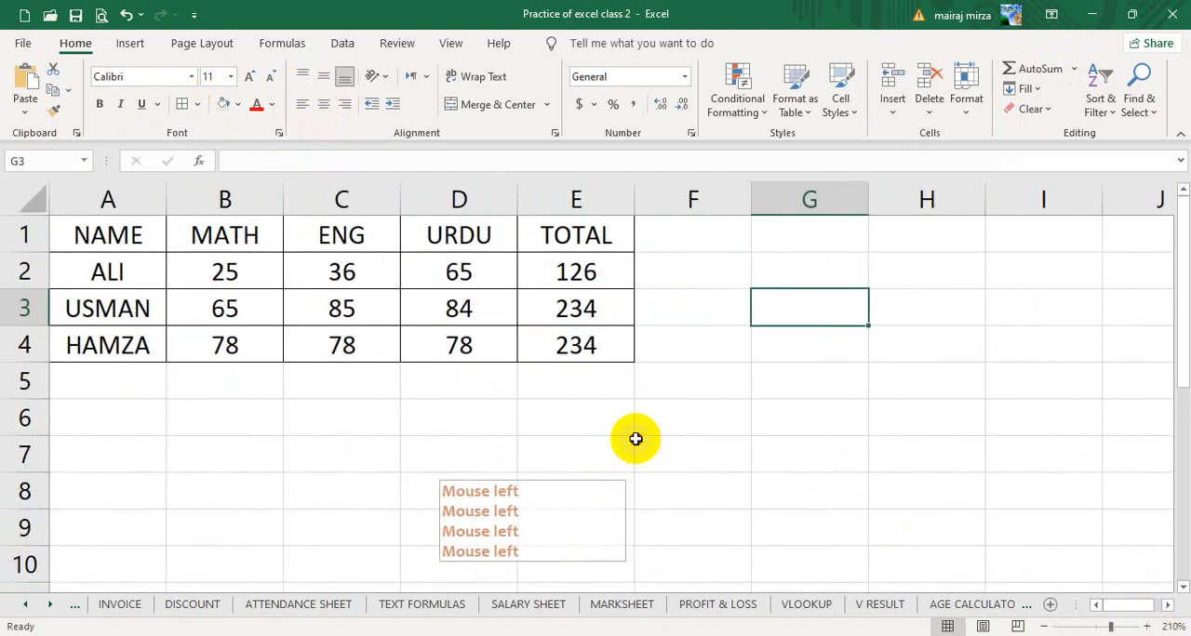
left_click(651, 446)
left_click_drag(228, 272, 431, 354)
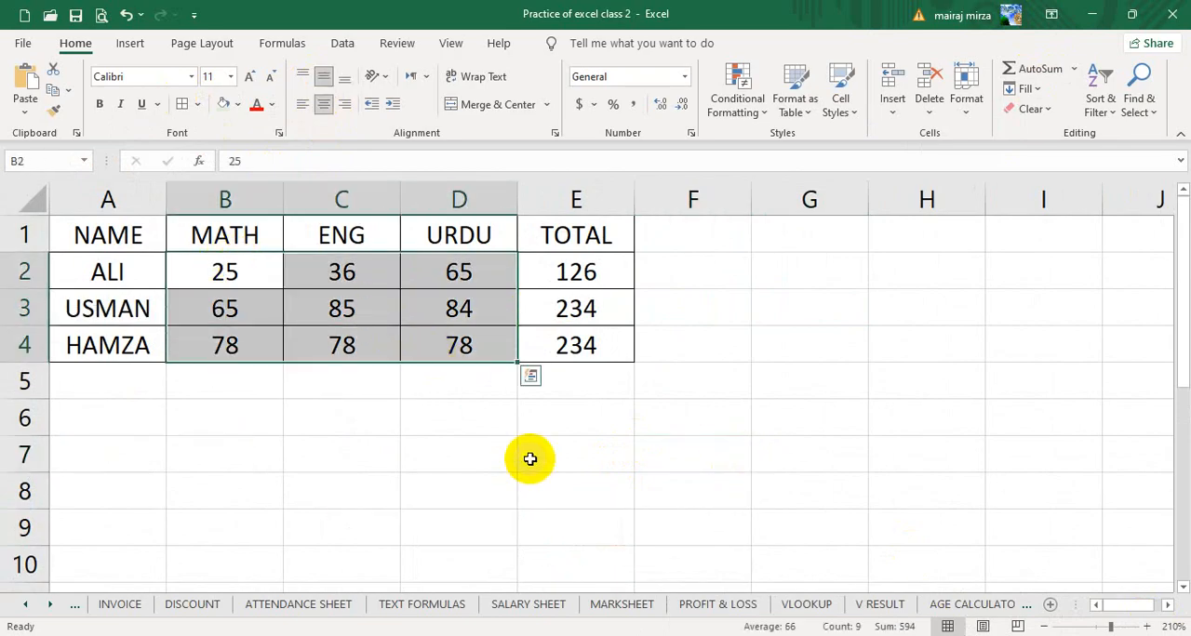
left_click(712, 438)
left_click_drag(233, 268, 484, 358)
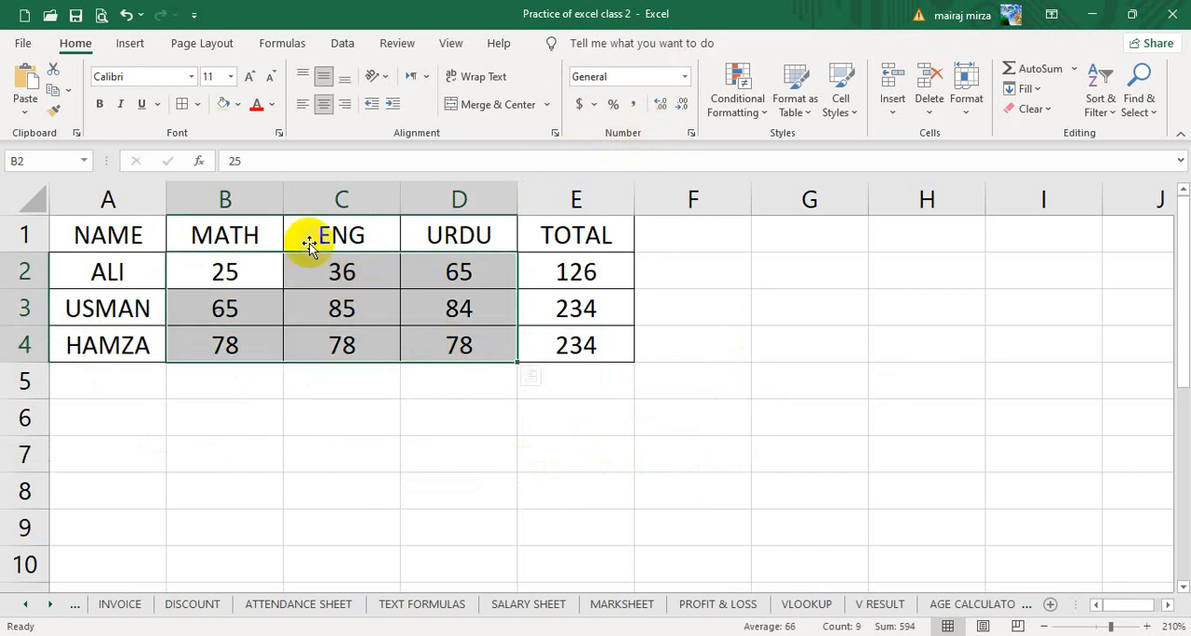
- Try the dollar accounting format and the Euro (€ 123) accounting format on the marks in B2:D4
left_click(594, 106)
left_click(614, 139)
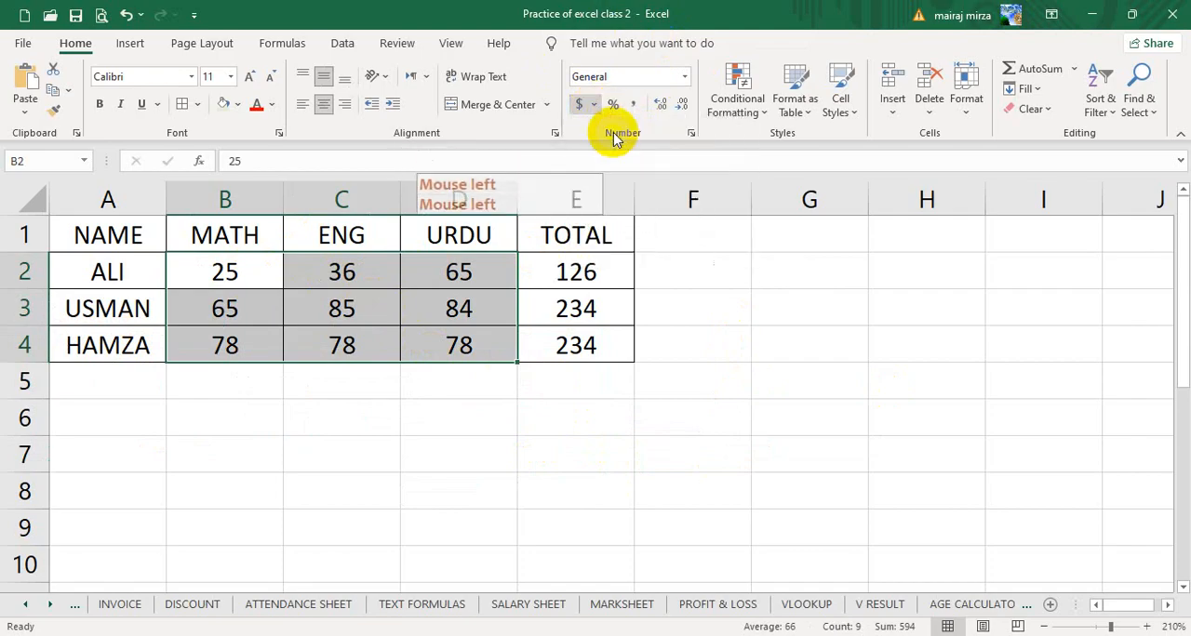
left_click(580, 105)
left_click(595, 105)
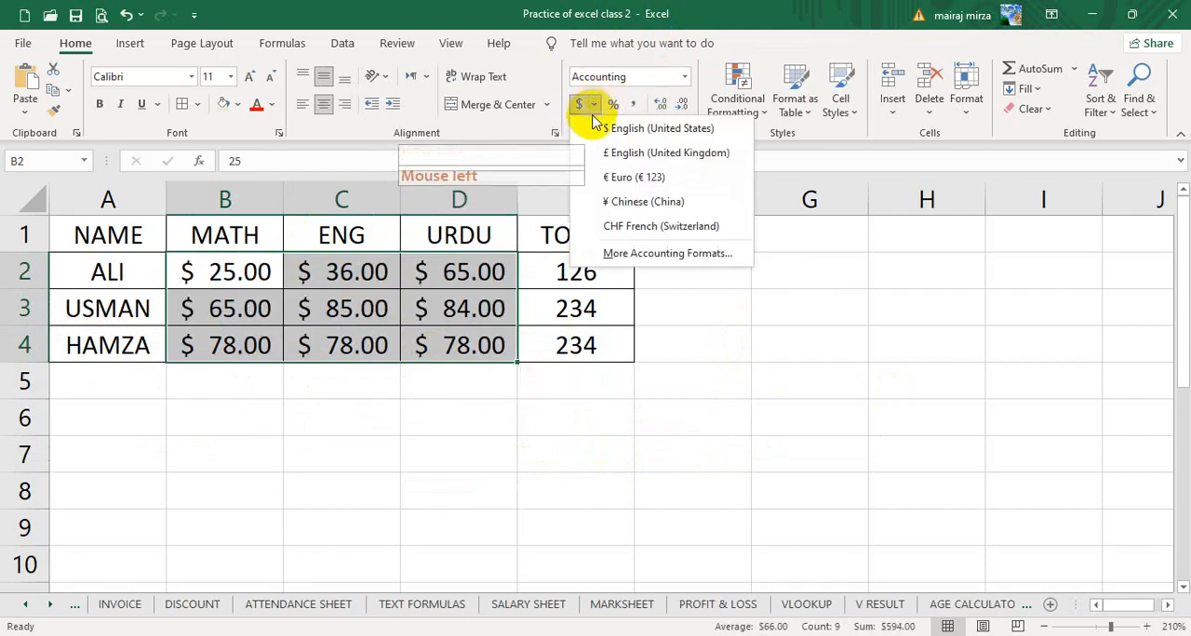
left_click(612, 178)
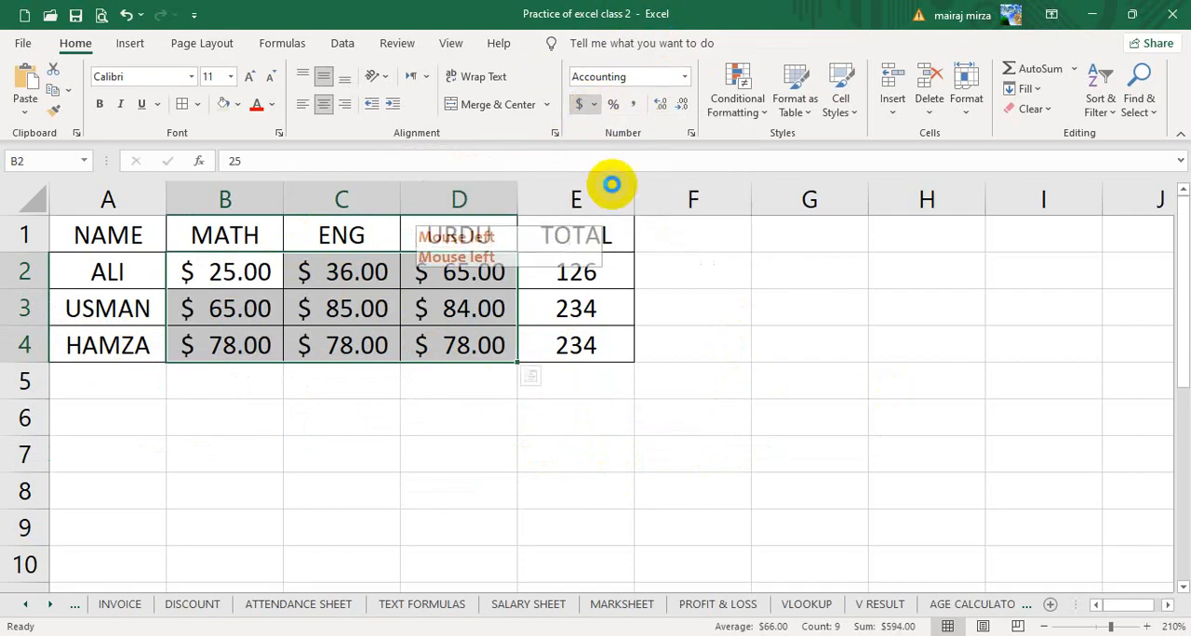
- Apply the Accounting format with the Rs Urdu (Pakistan) symbol and 2 decimal places to the marks in B2:D4
left_click(594, 105)
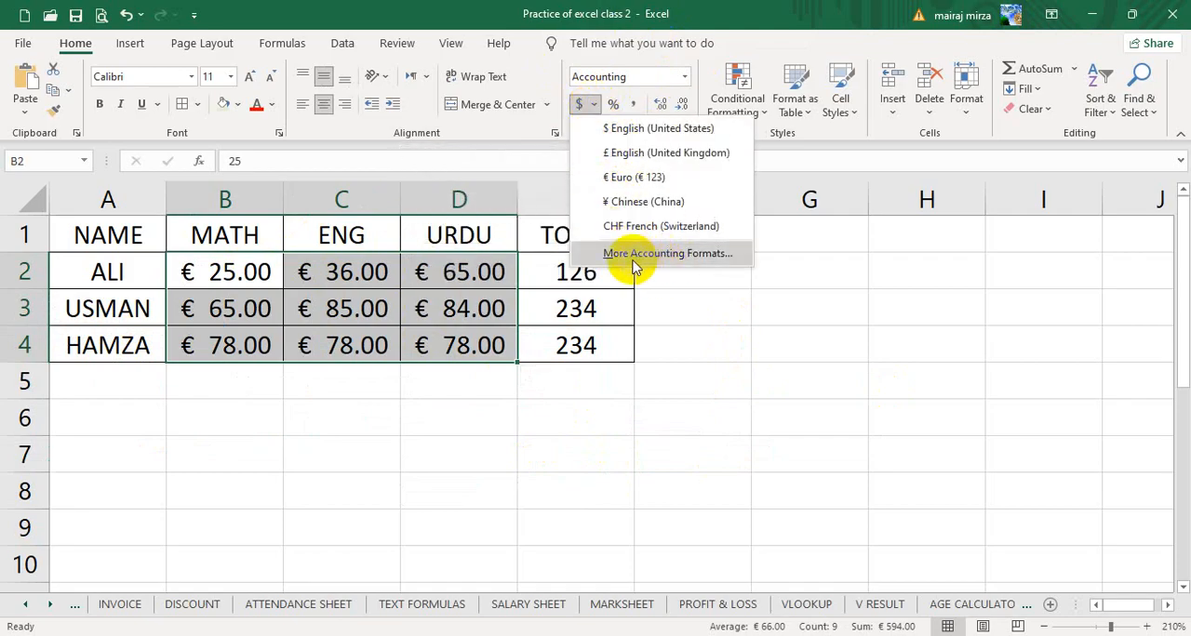
left_click(715, 436)
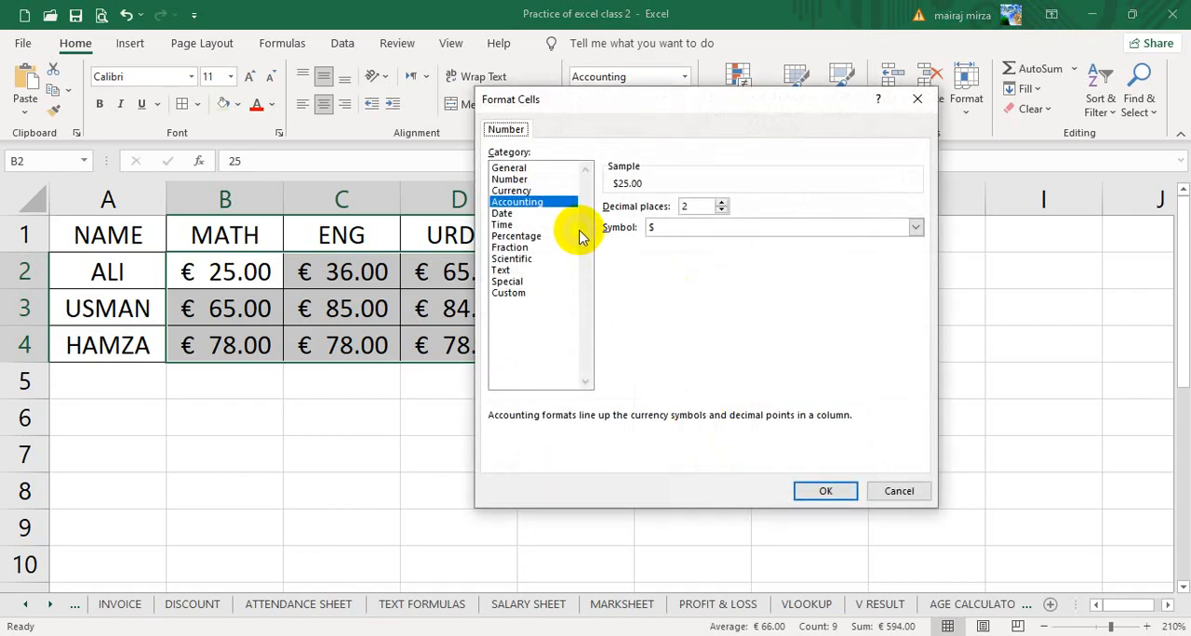
left_click(916, 229)
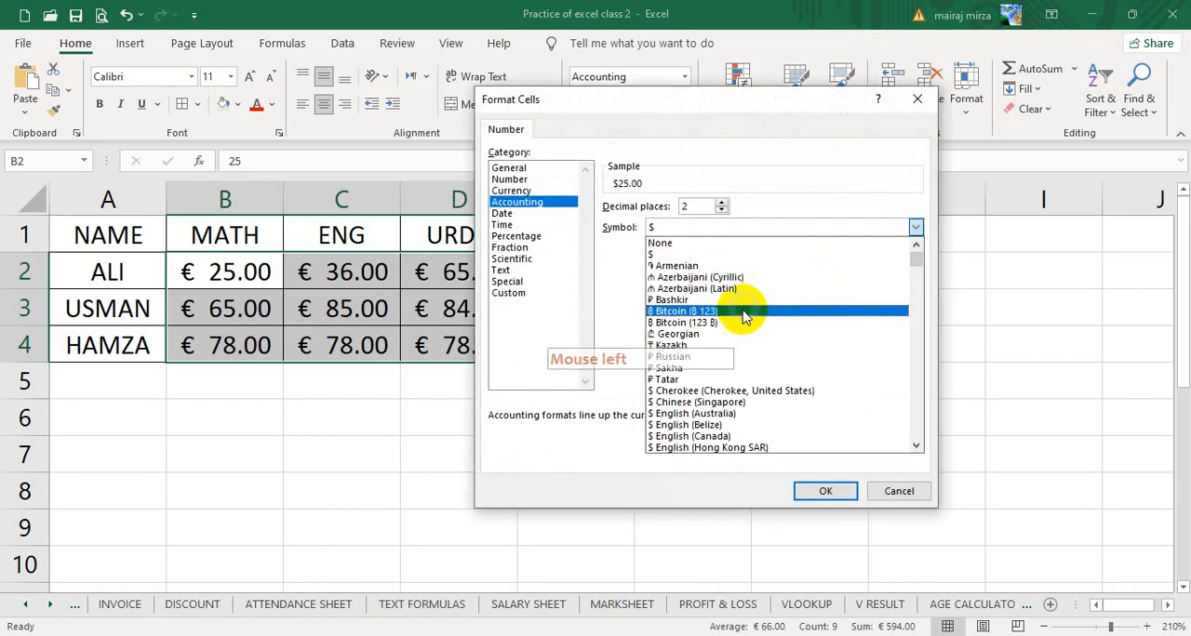
left_click_drag(919, 263, 928, 311)
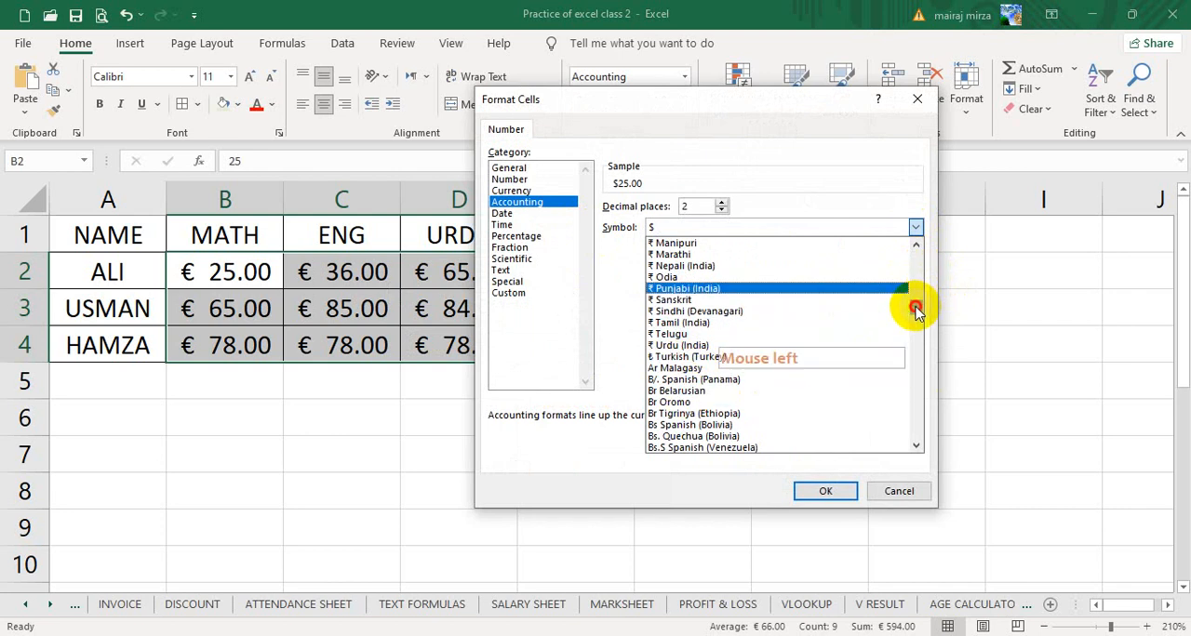
scroll(916, 311, "down", 1)
left_click_drag(916, 312, 917, 339)
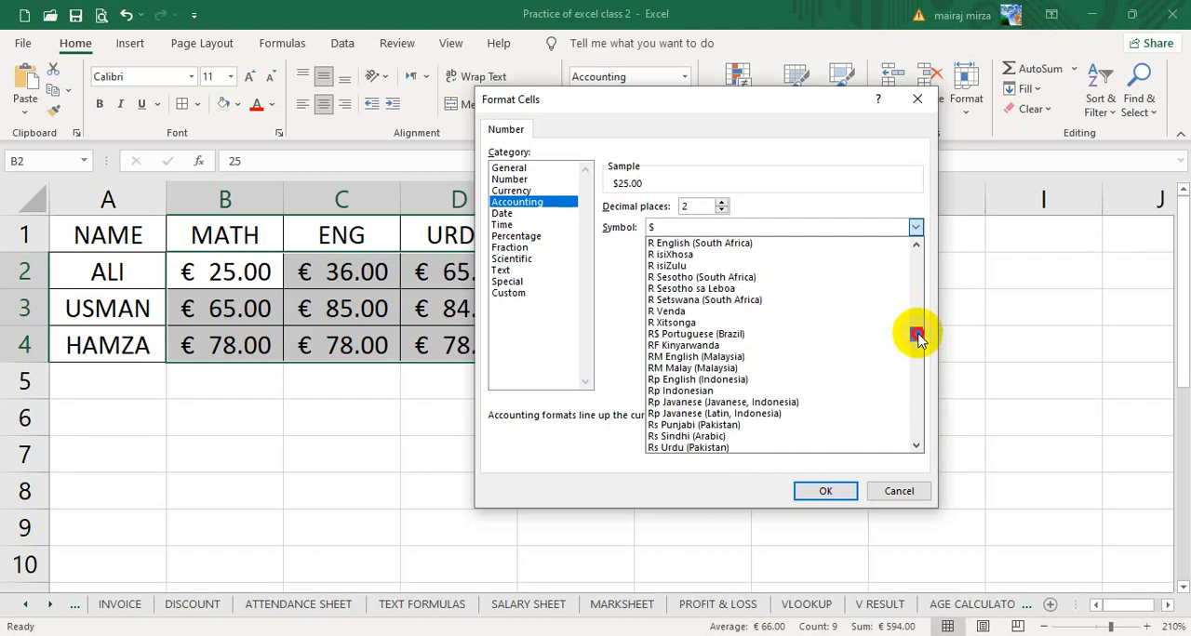
left_click_drag(918, 337, 917, 341)
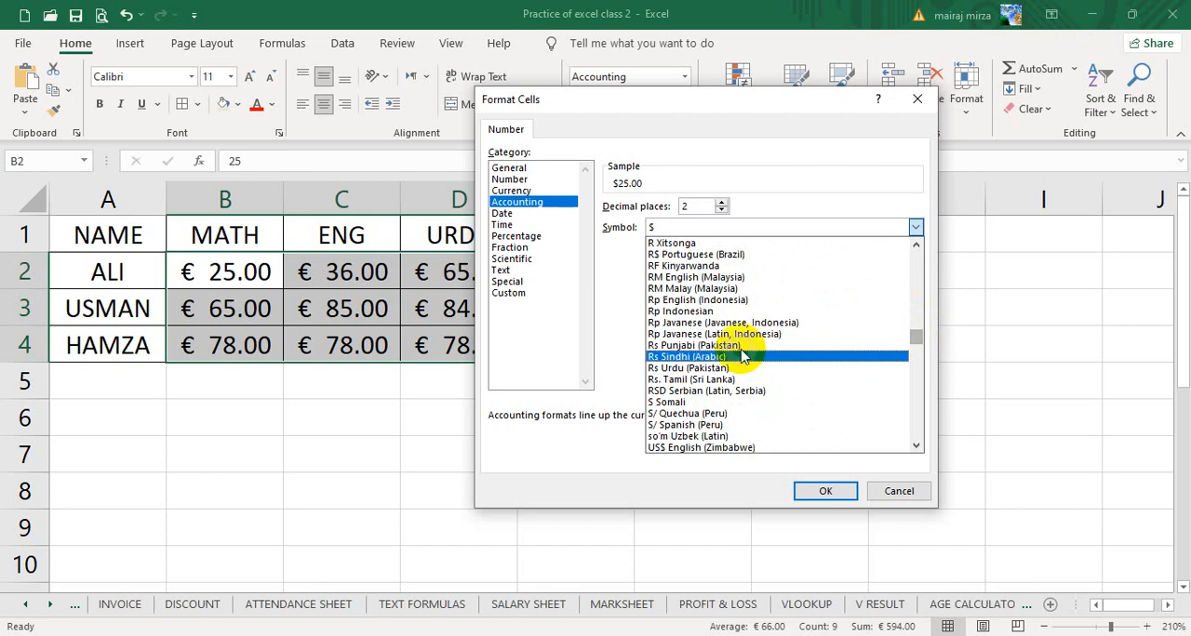
left_click(670, 372)
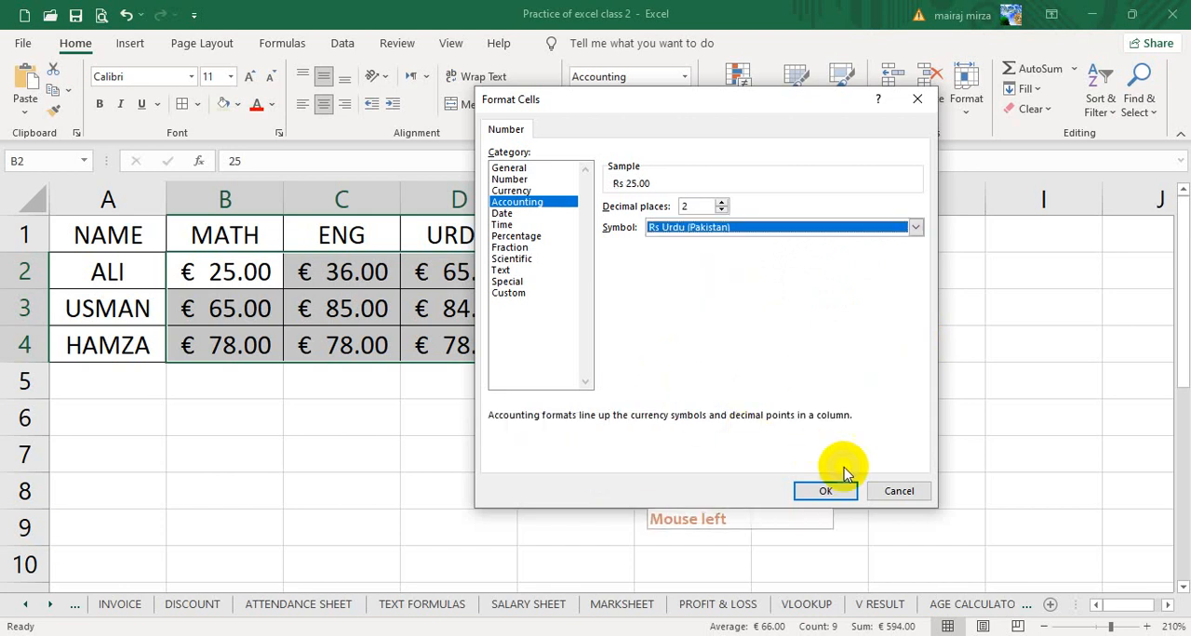
left_click(820, 492)
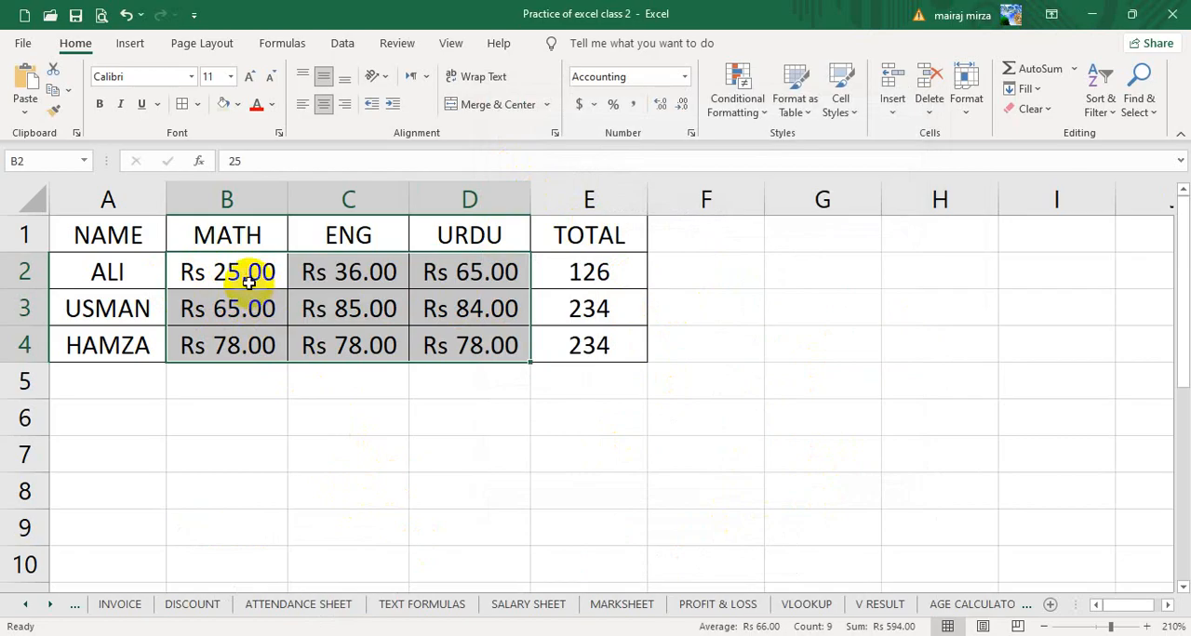
- Change the decimal places of the marks in B2:D4 to three, down to zero, and back to two
left_click(658, 104)
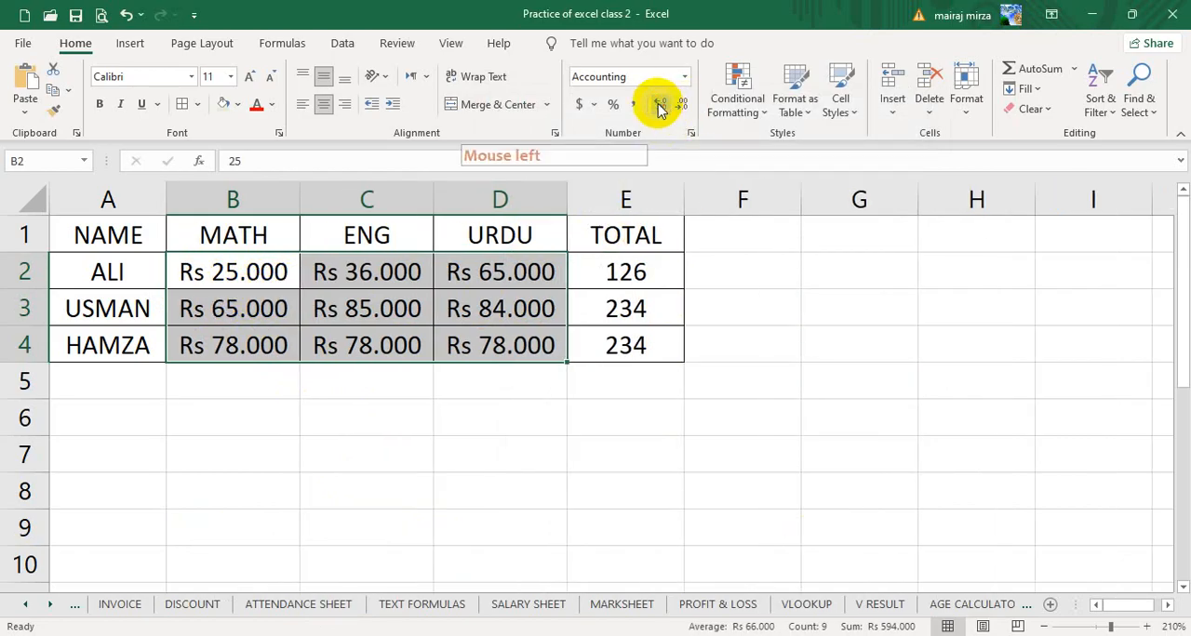
left_click(682, 104)
left_click(682, 104)
left_click(682, 105)
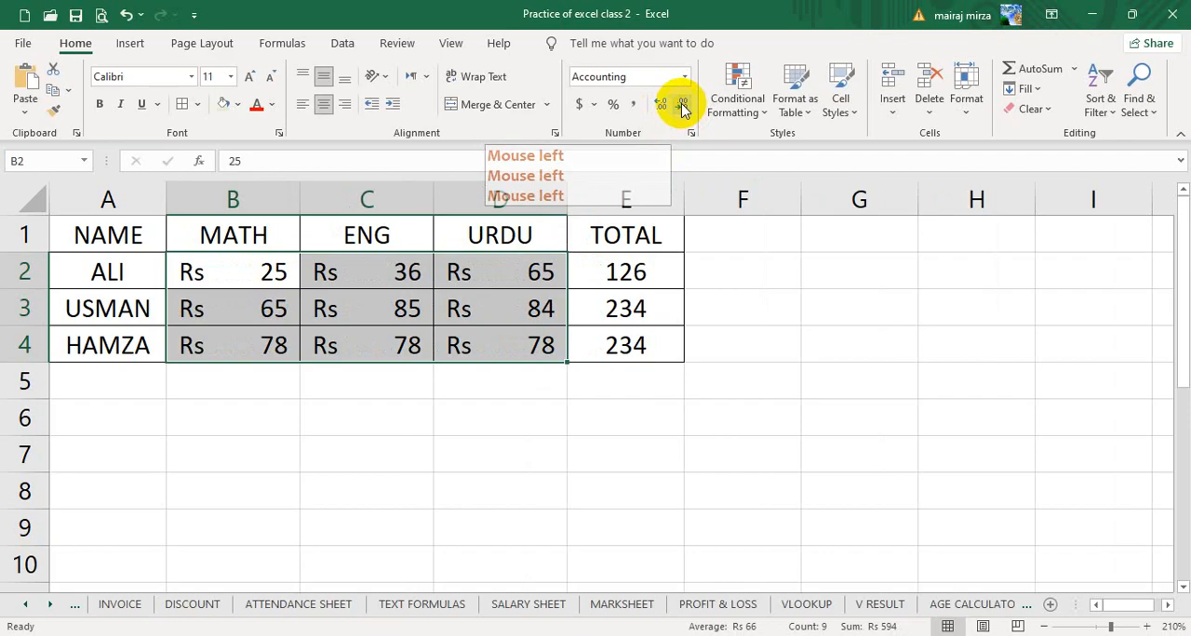
left_click(658, 104)
left_click(659, 104)
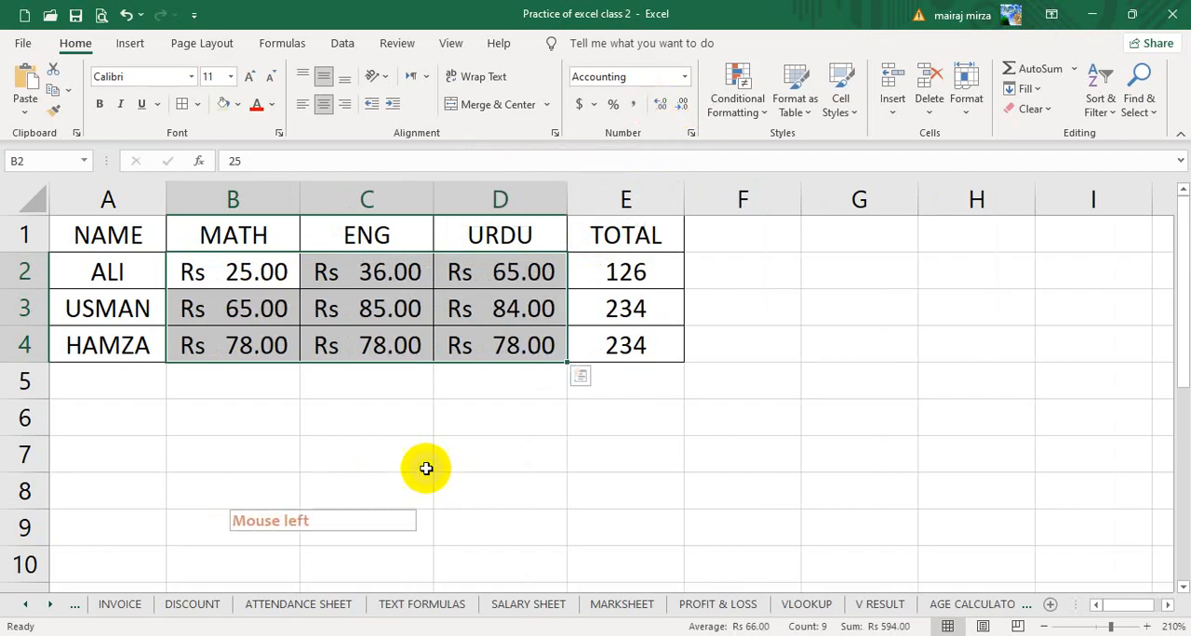
left_click(480, 462)
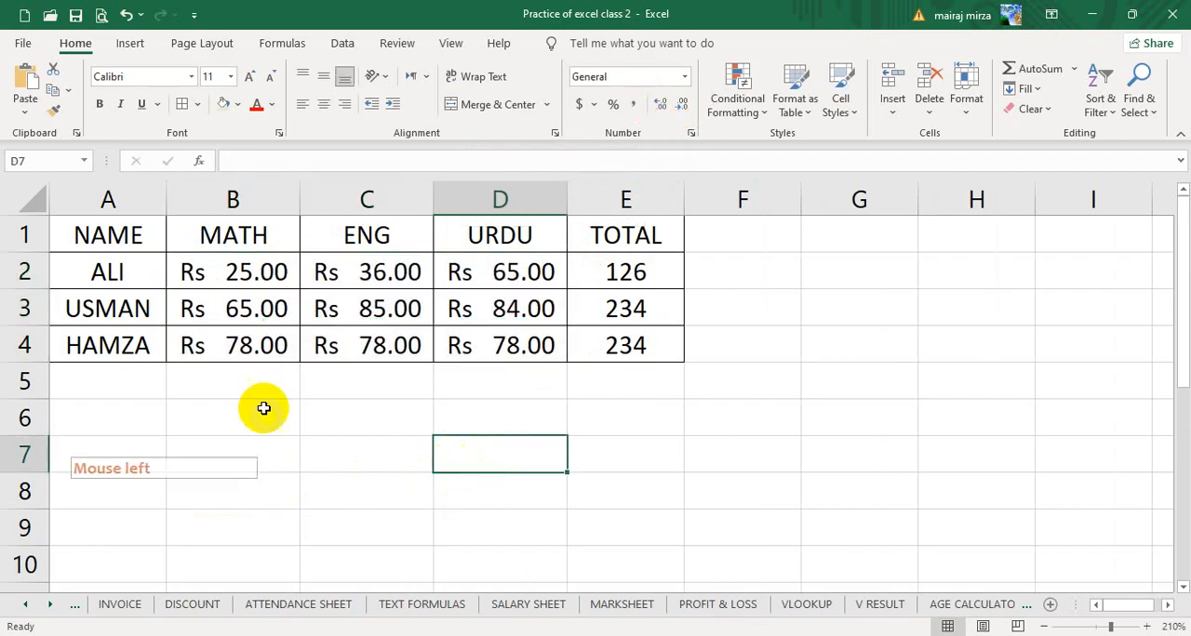
- Change the decimal places of the marks in B2:D4 to four, down to zero, and back to two
left_click(243, 274)
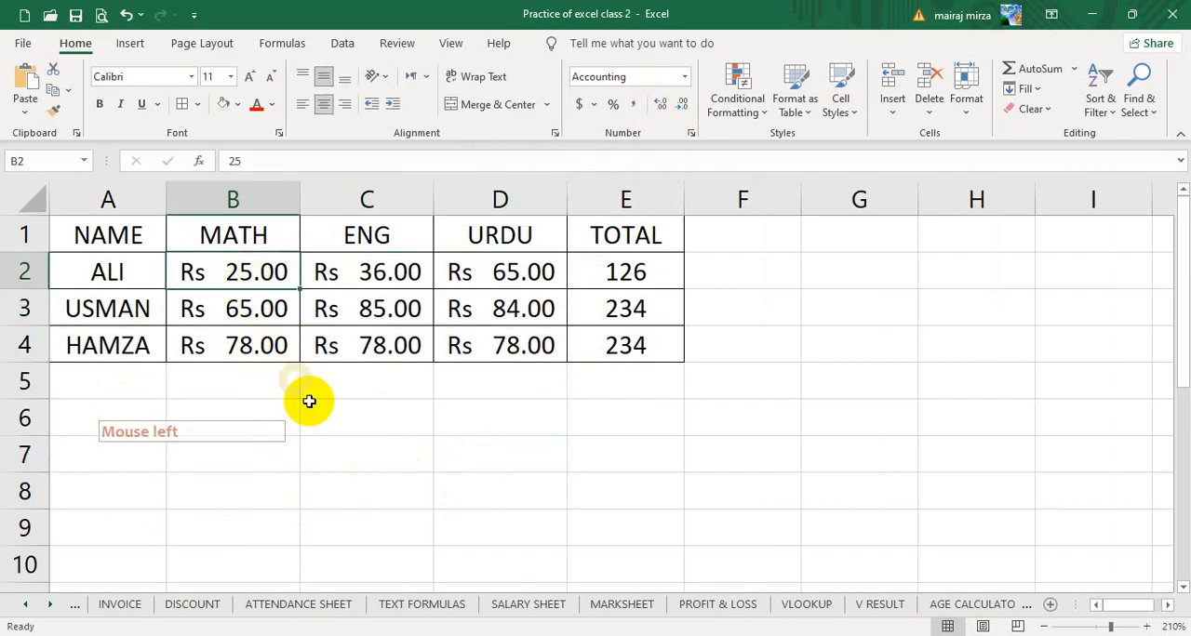
left_click(385, 452)
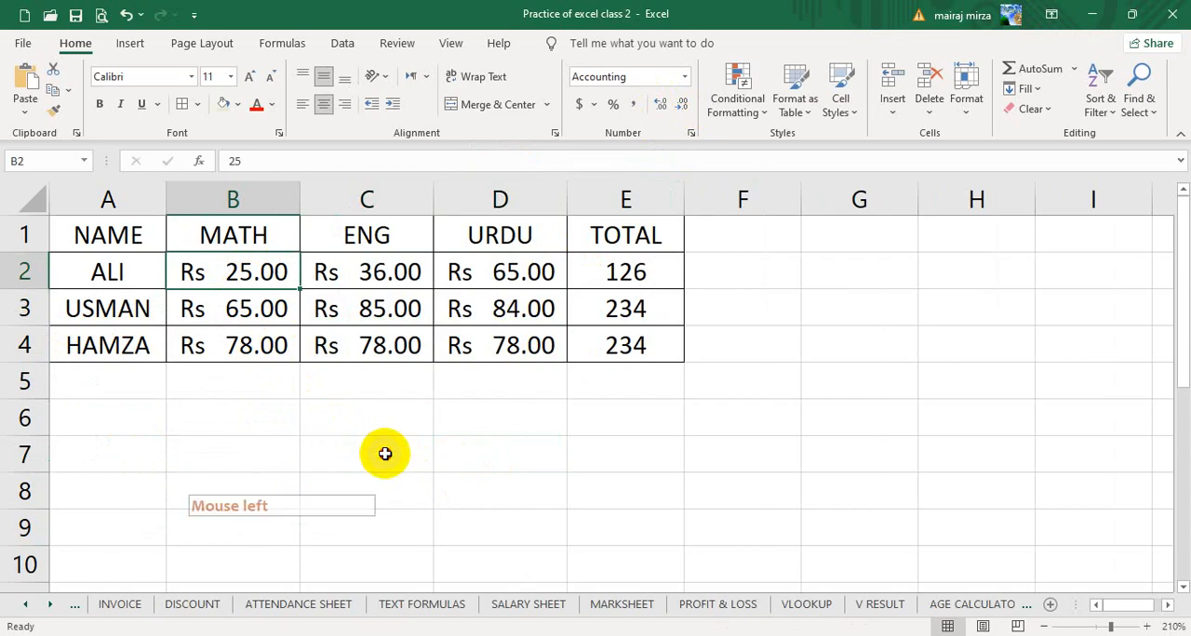
left_click_drag(258, 273, 507, 346)
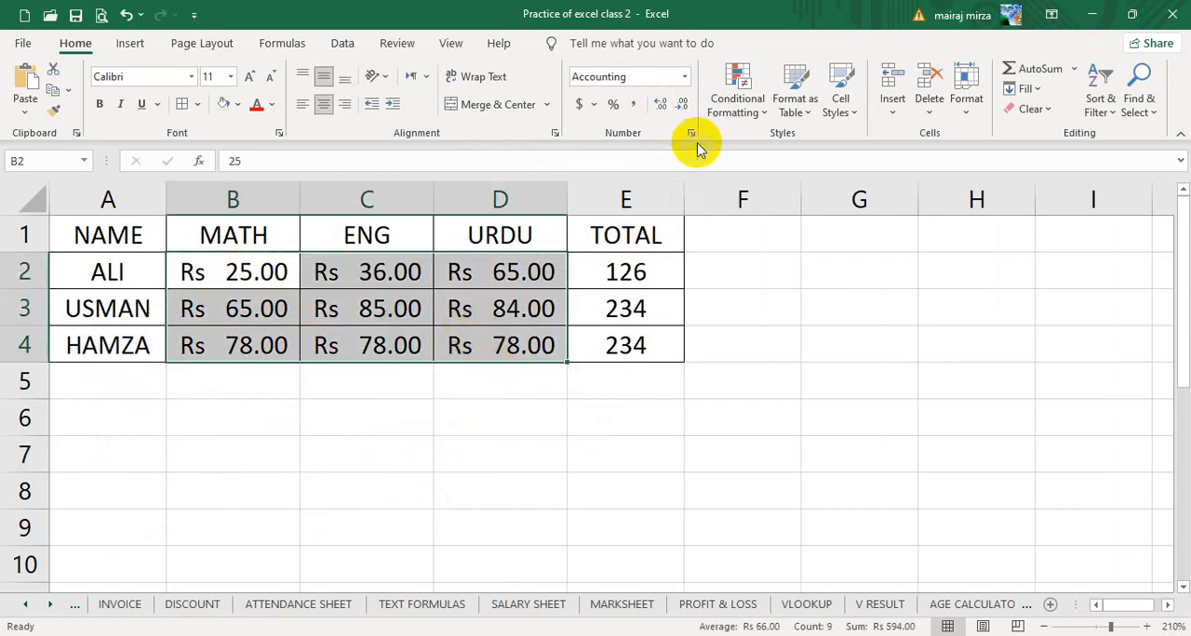
left_click(666, 108)
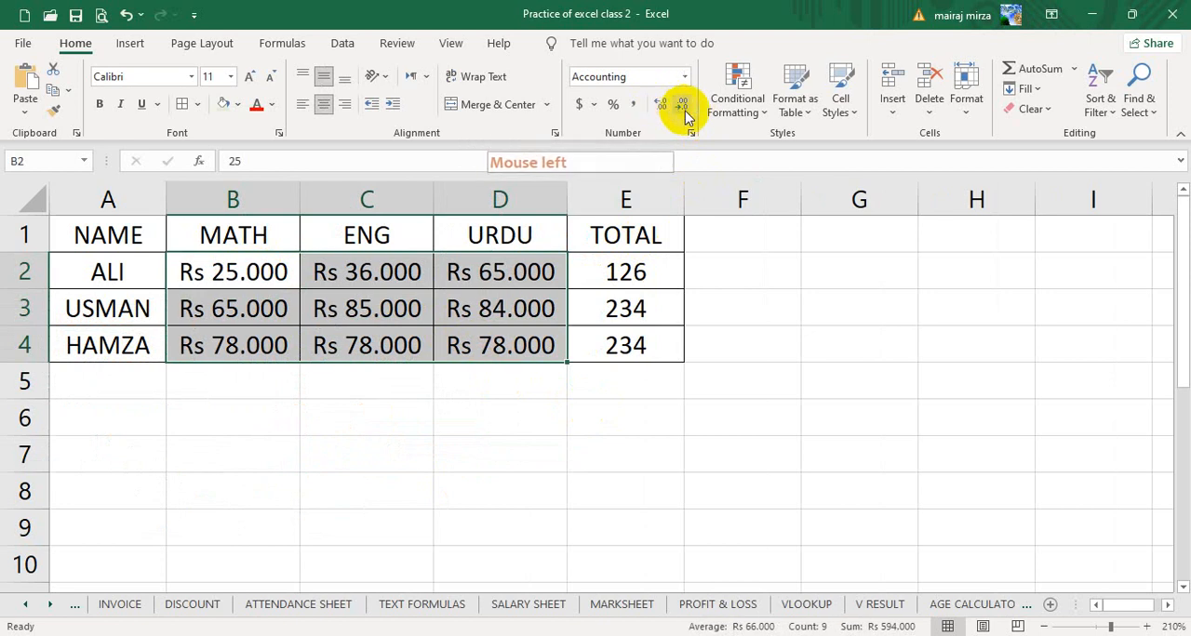
left_click(664, 106)
left_click(683, 107)
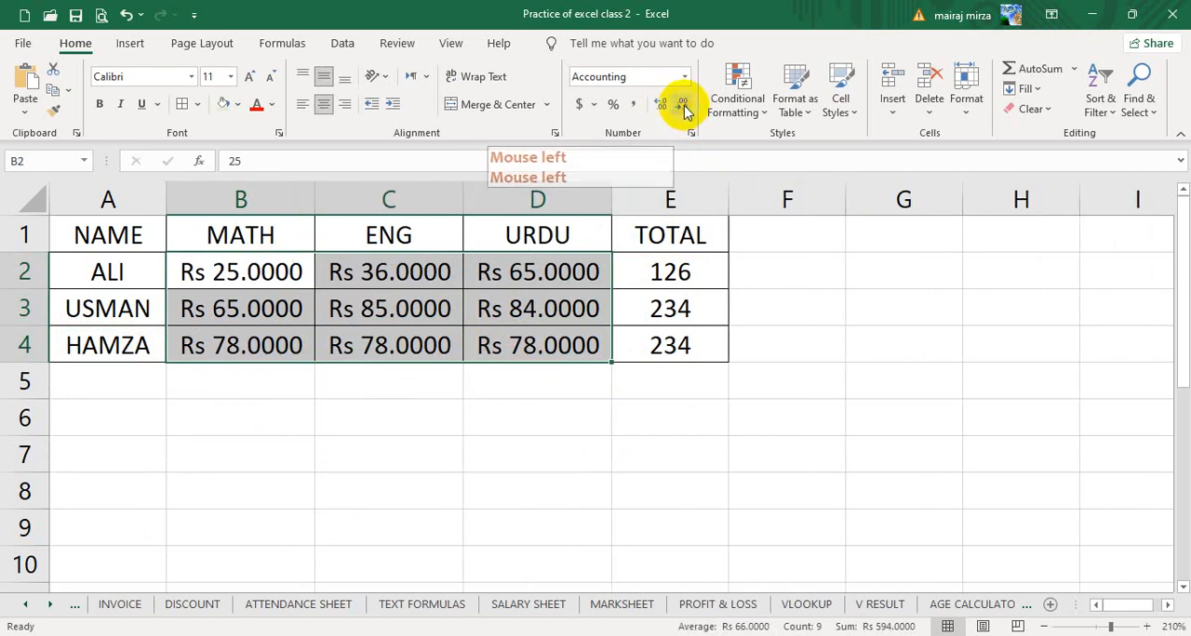
left_click(683, 107)
left_click(683, 107)
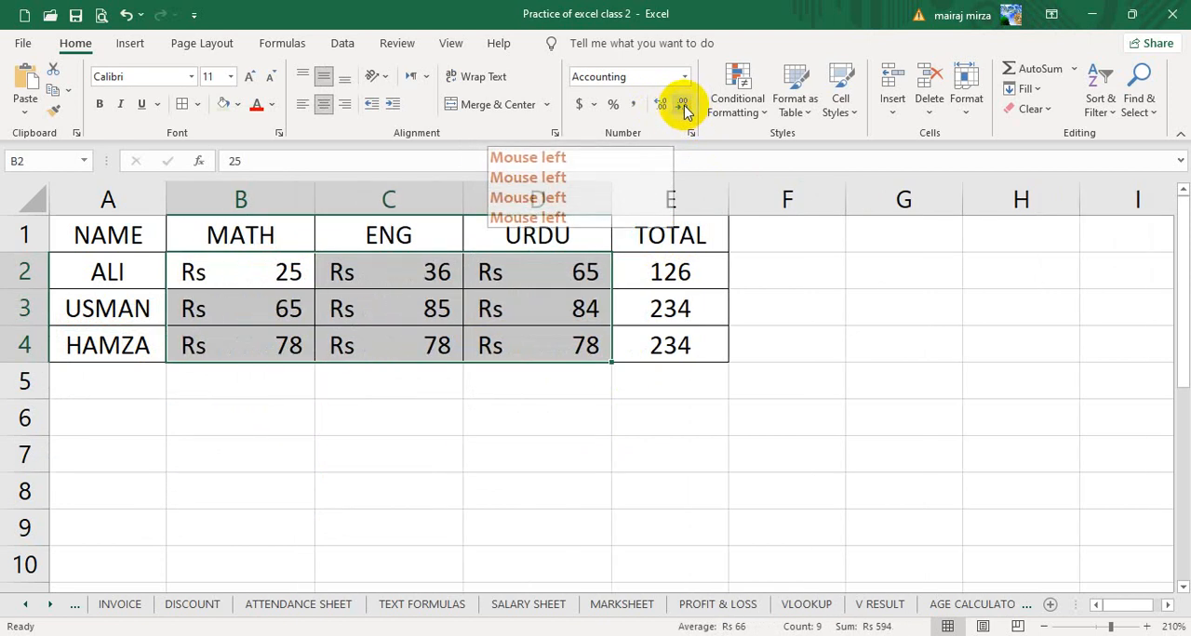
left_click(660, 104)
left_click(661, 105)
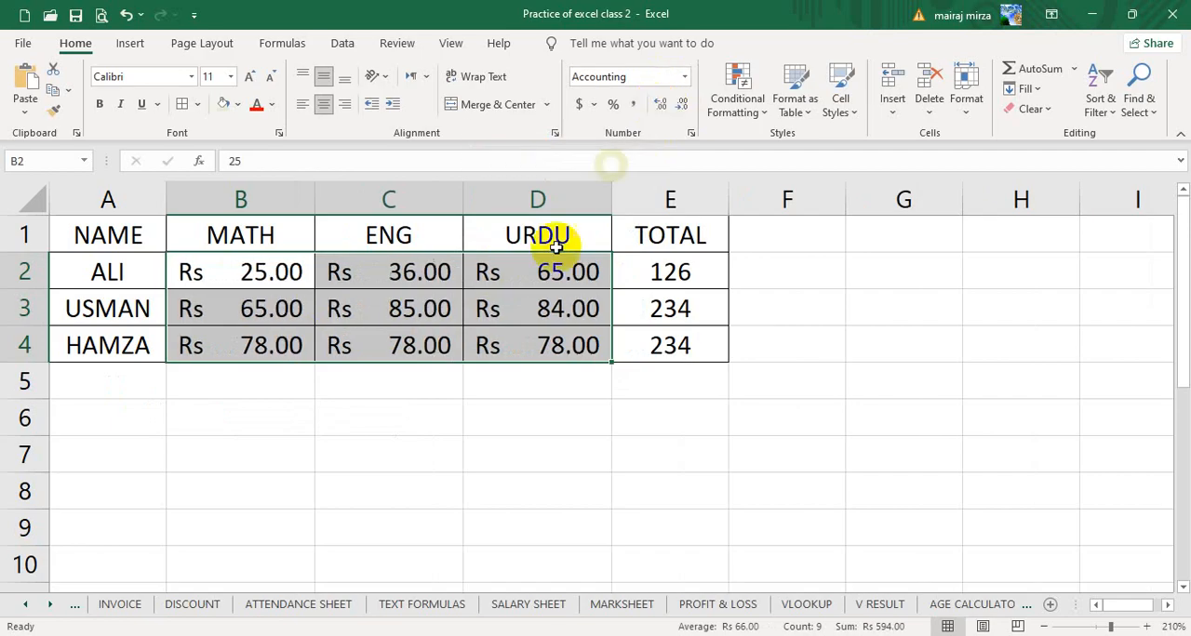
- Apply the Accounting format with the Arabic (U.A.E.) symbol and 2 decimal places to the marks in B2:D4
left_click(595, 110)
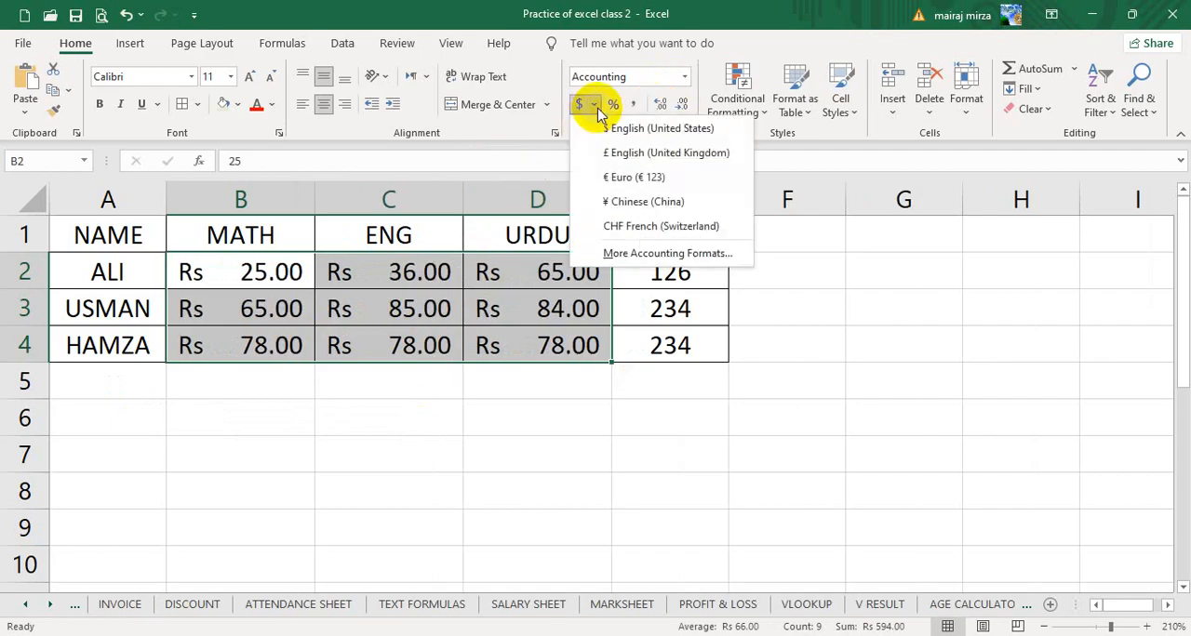
left_click(628, 253)
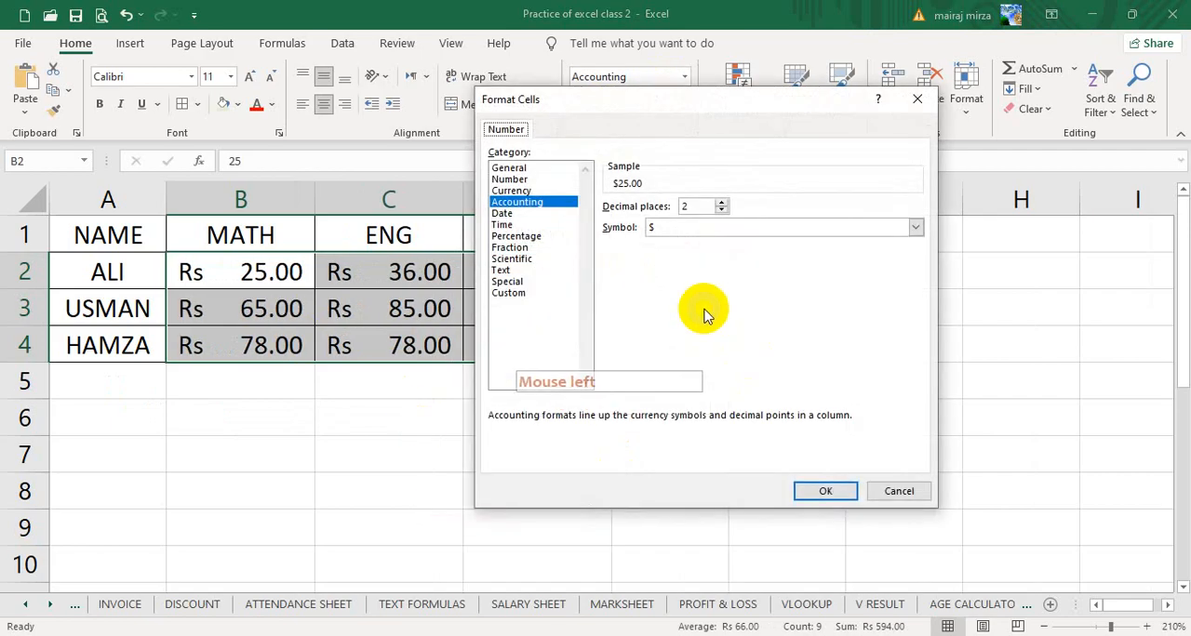
left_click(916, 228)
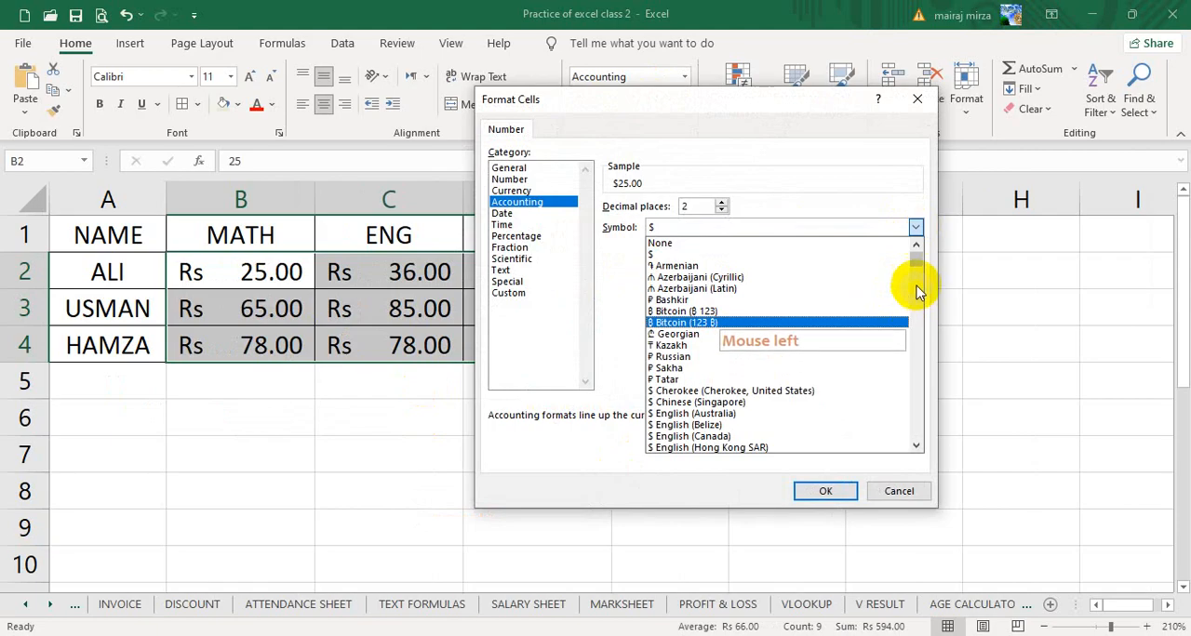
left_click_drag(919, 257, 925, 350)
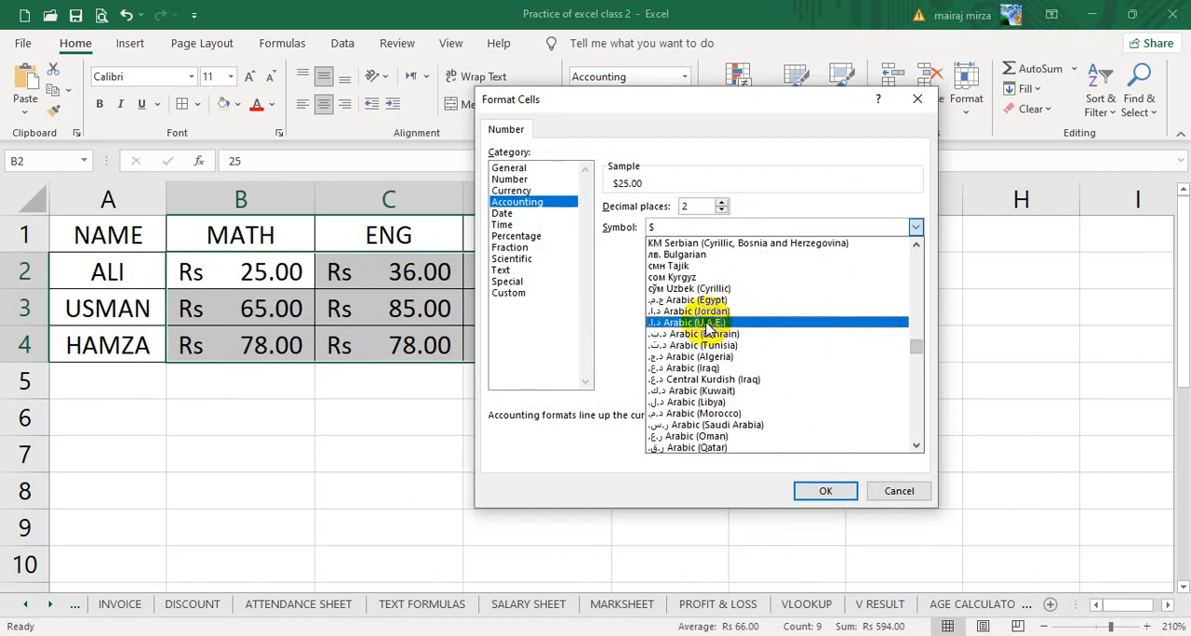
left_click(705, 321)
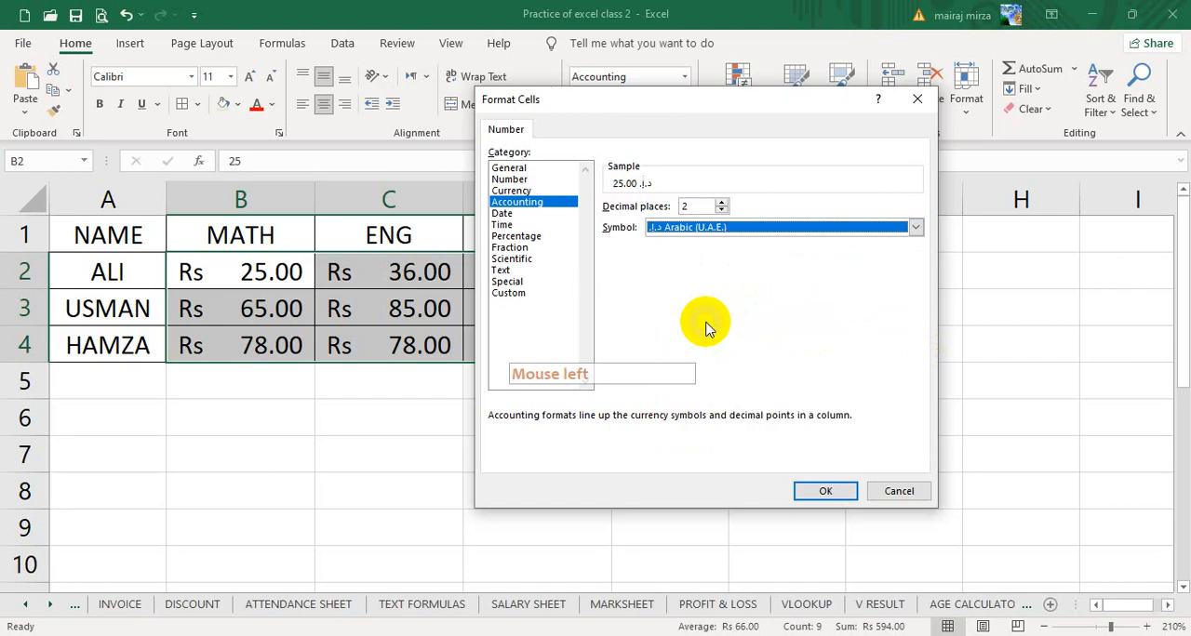
left_click(824, 487)
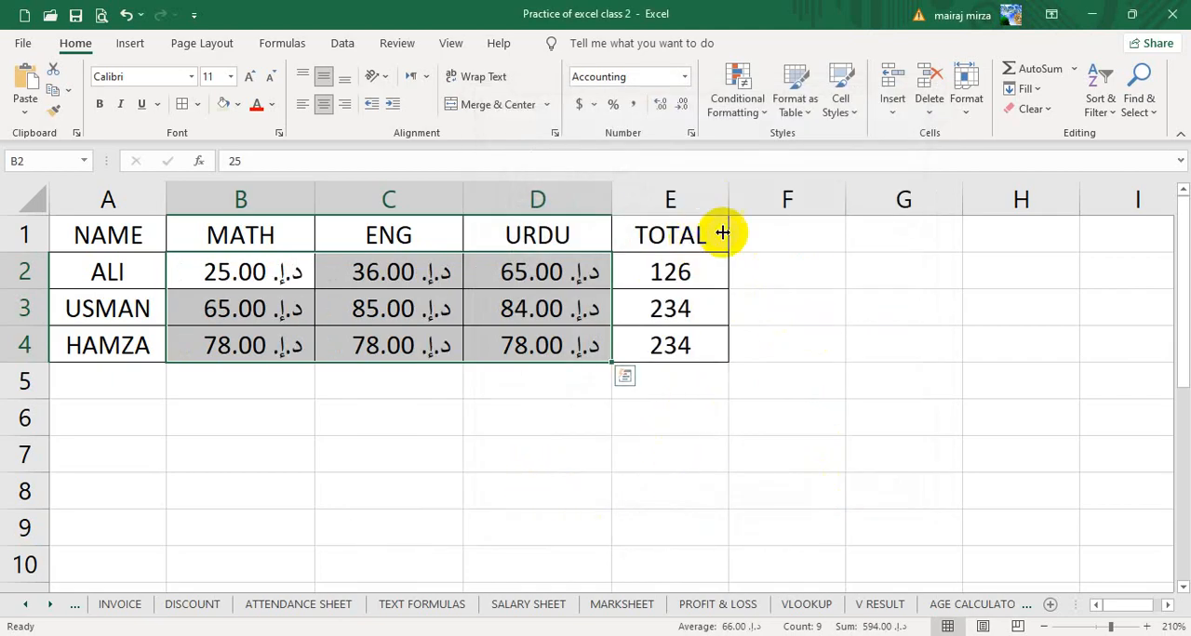
- Apply the Accounting format with the Persian (Iran) symbol and 2 decimal places to the marks in B2:D4
left_click(594, 106)
left_click(632, 253)
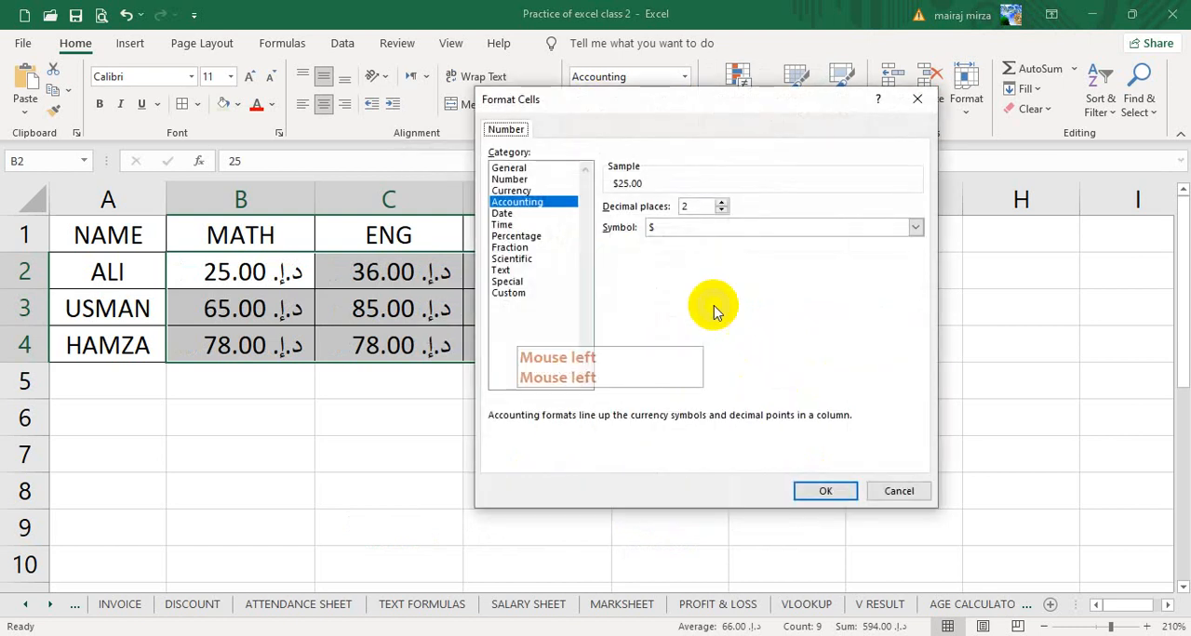
left_click(911, 230)
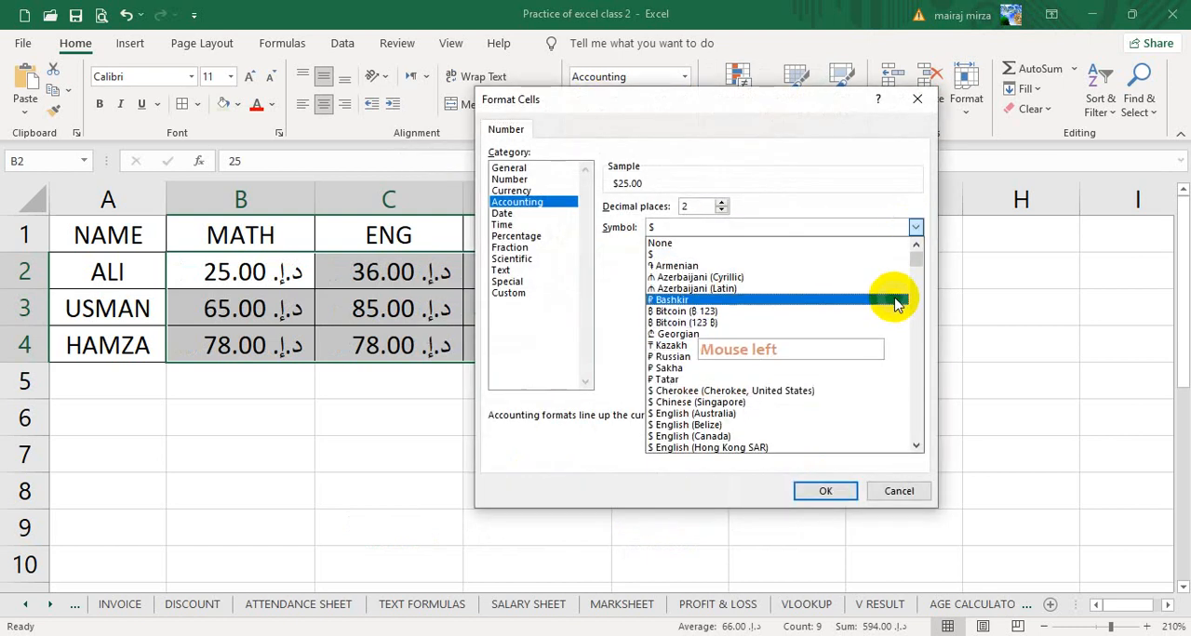
left_click_drag(917, 254, 930, 357)
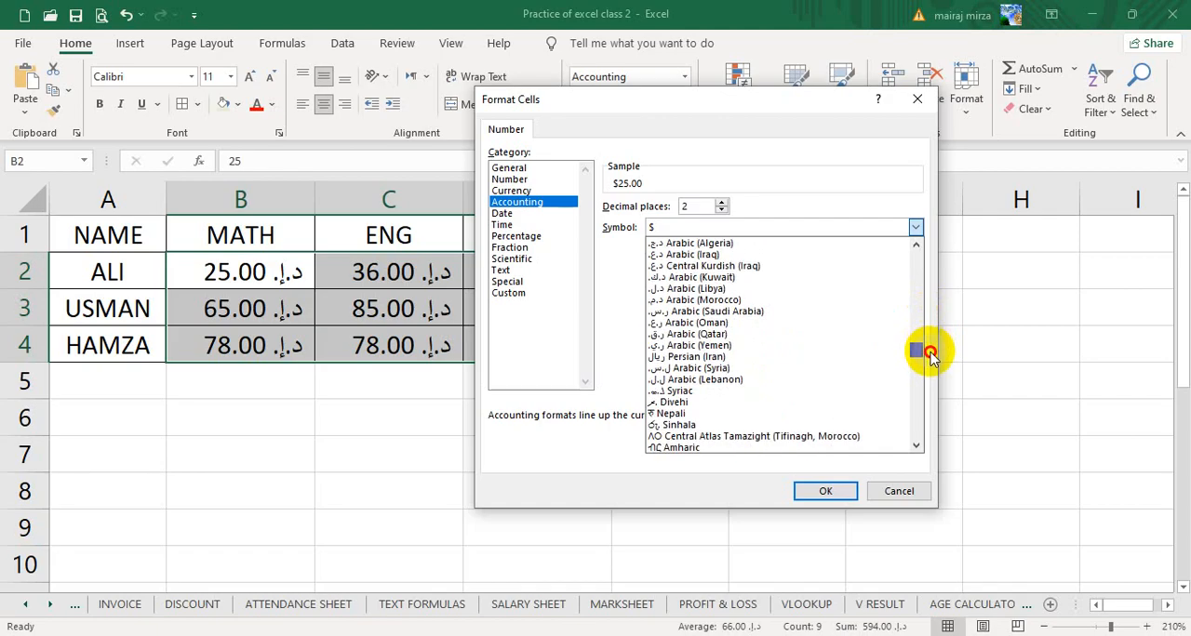
left_click(798, 356)
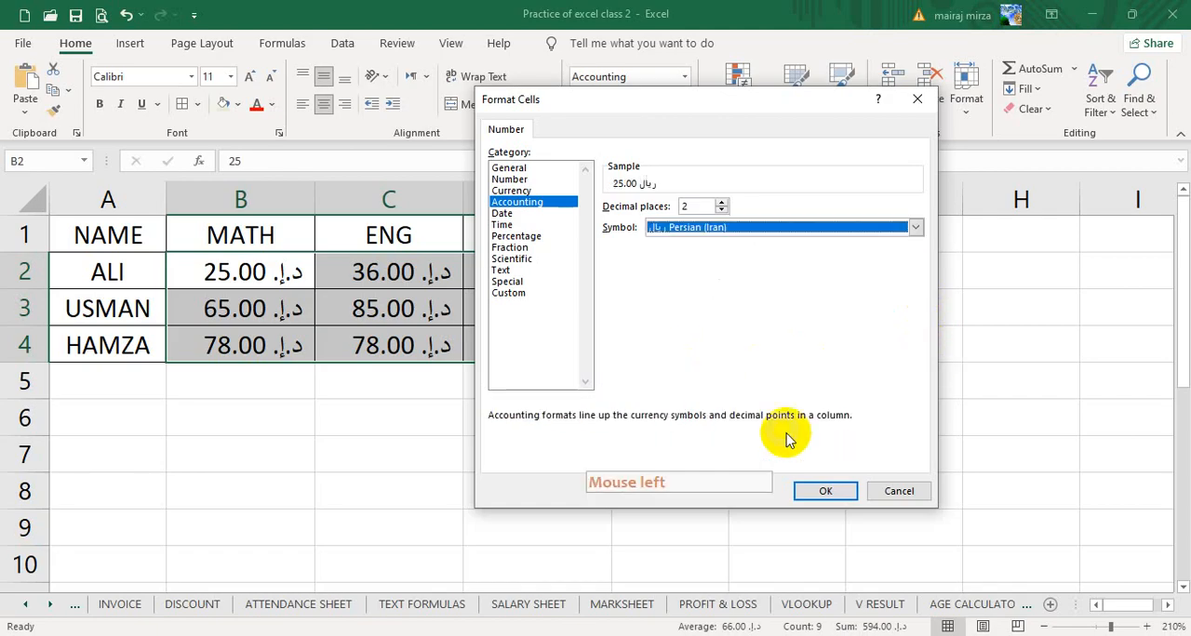
left_click(818, 492)
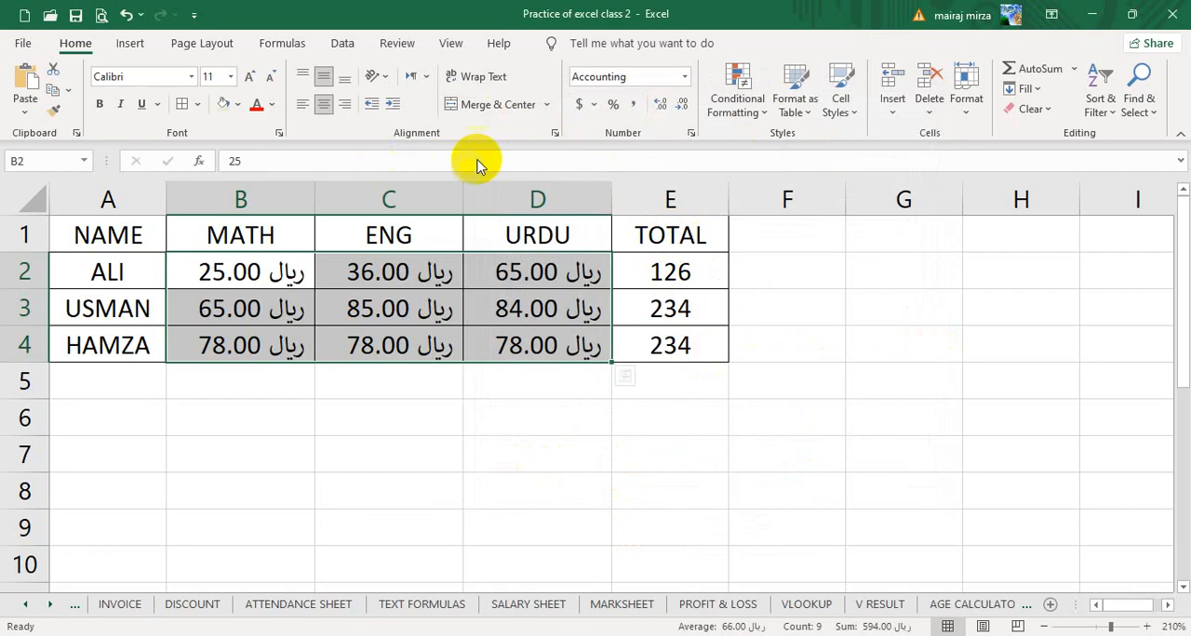
- Reset the marks in B2:D4 to General, and try the Percentage format on them with added and removed decimal places
left_click(689, 82)
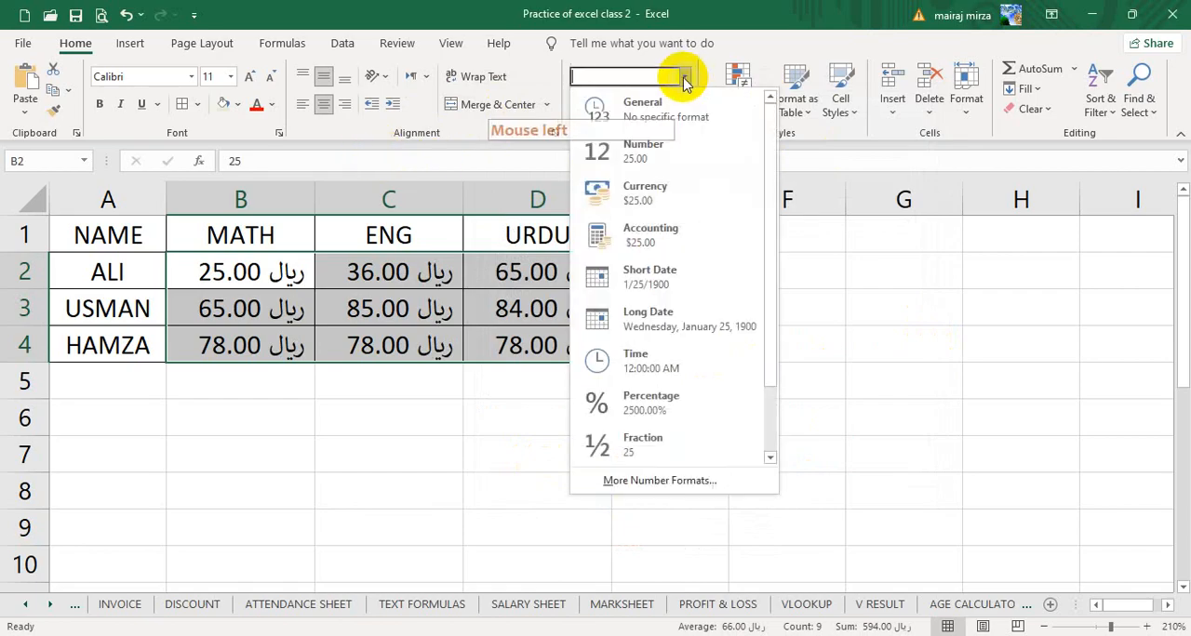
left_click(640, 115)
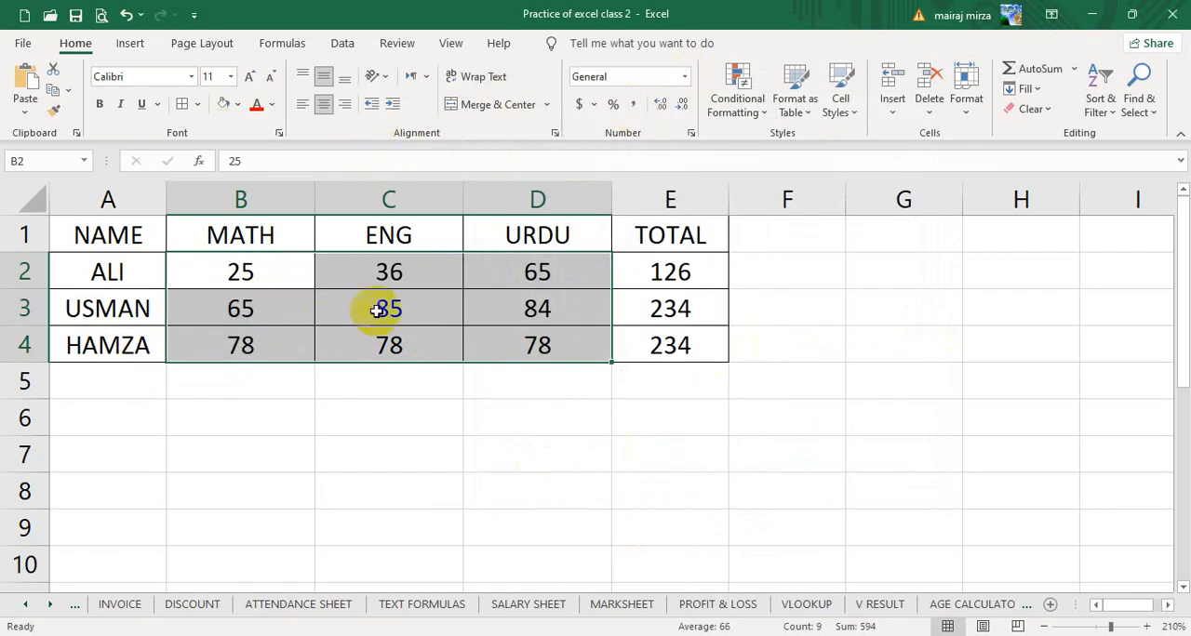
left_click(614, 105)
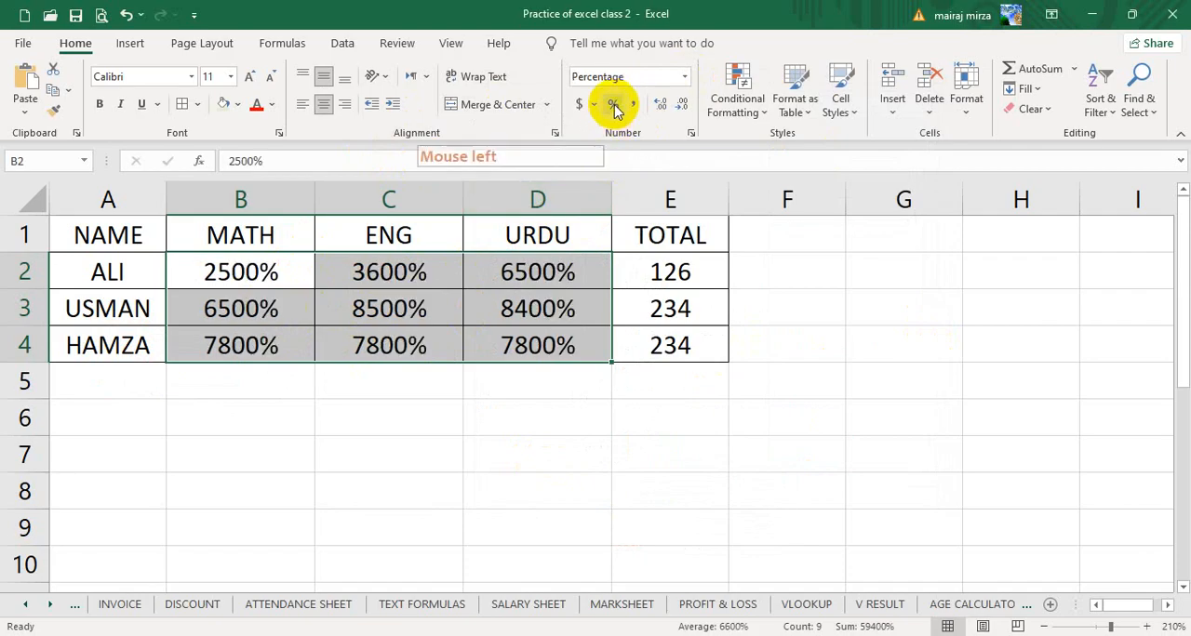
left_click(662, 105)
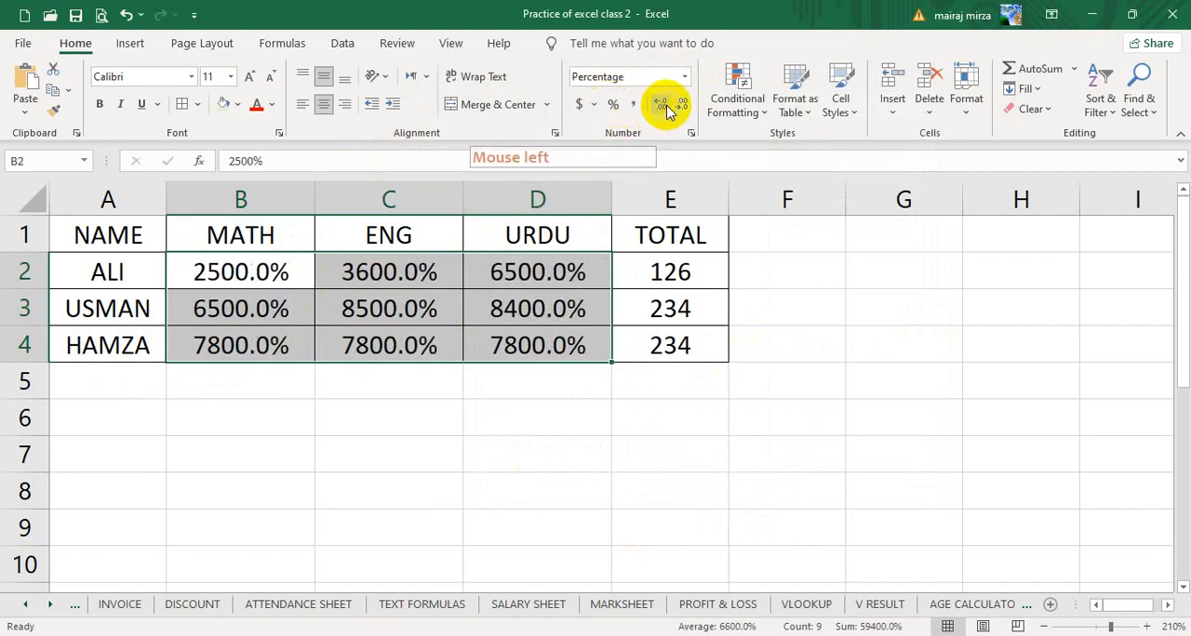
left_click(662, 106)
left_click(678, 108)
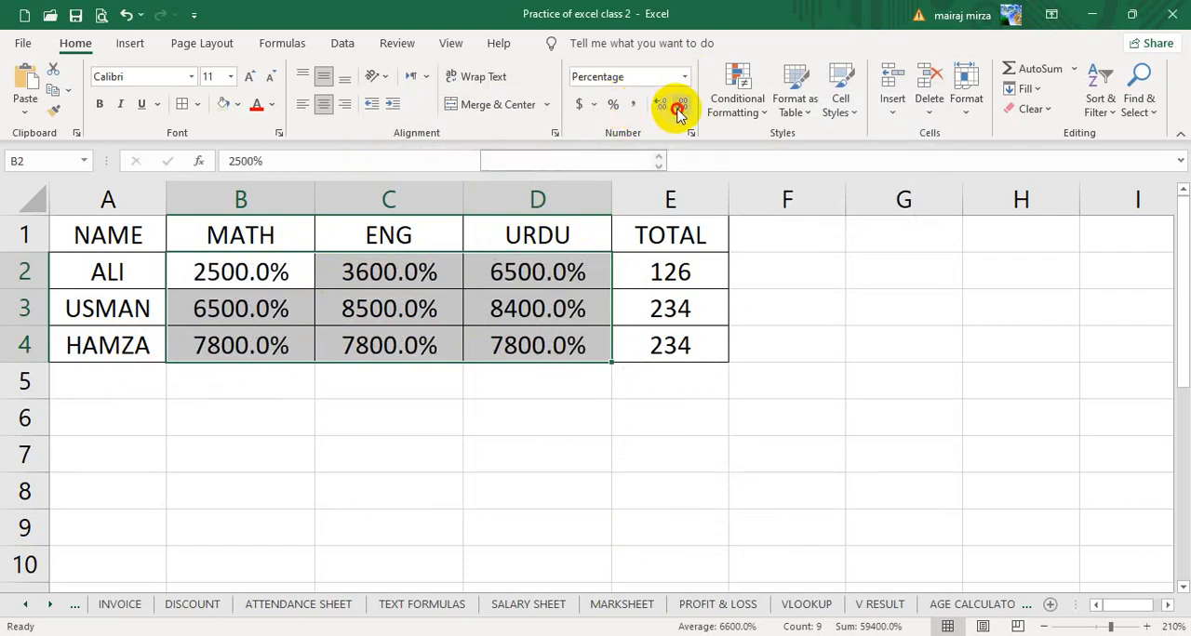
left_click(678, 109)
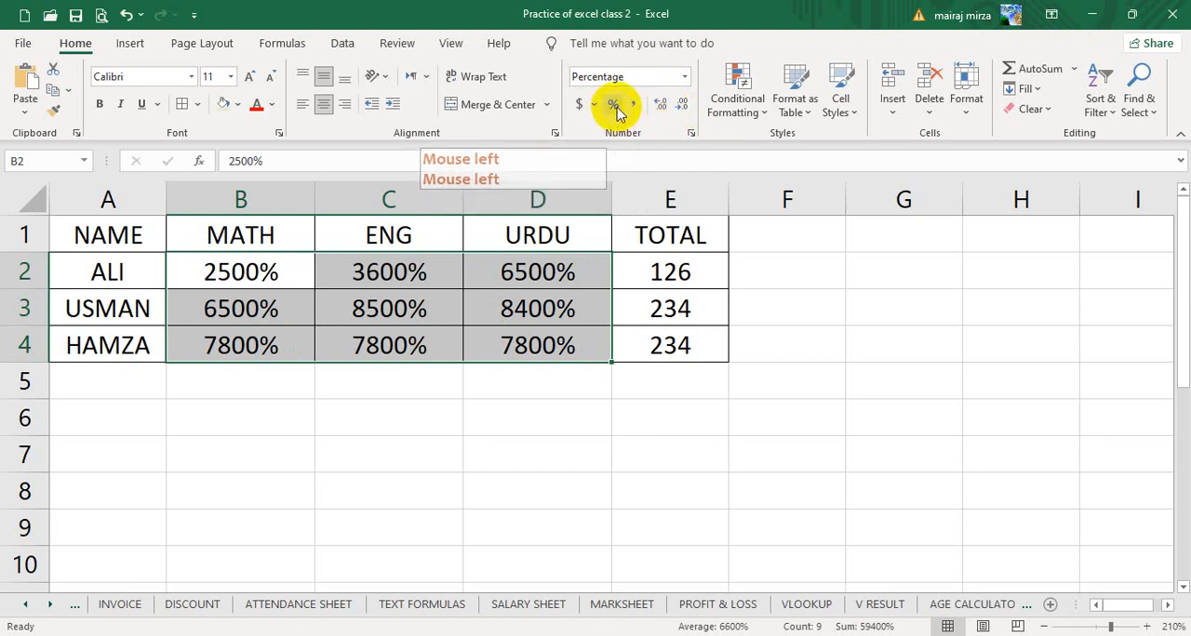
- Try the comma style on the marks in B2:D4 and return them to the General format
left_click(634, 105)
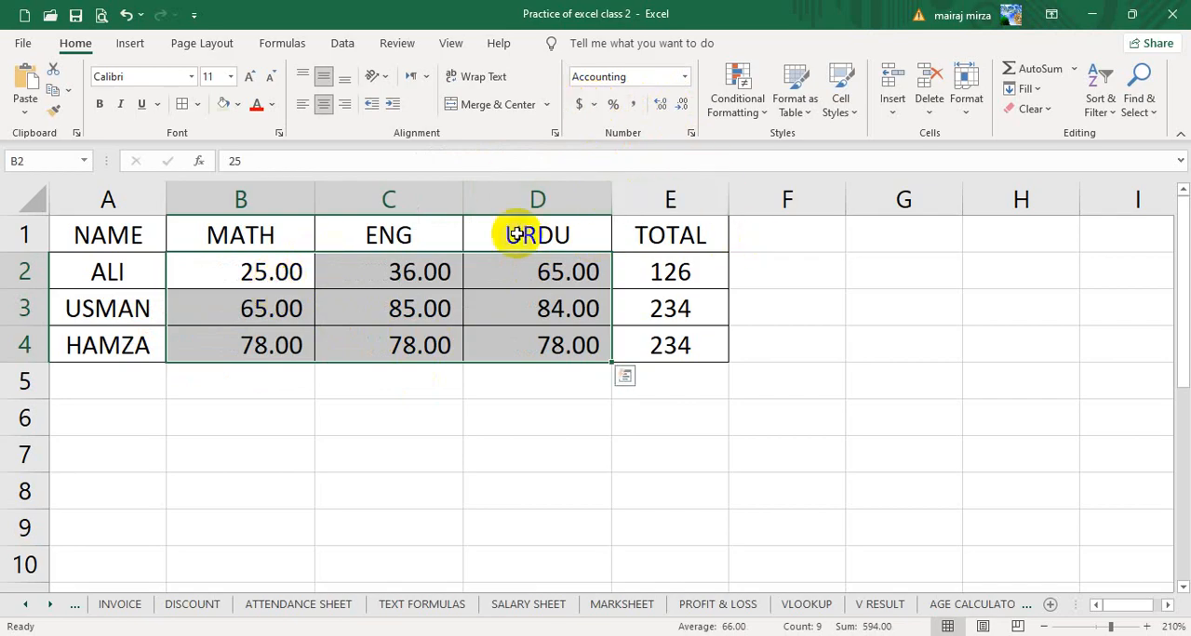
left_click(682, 81)
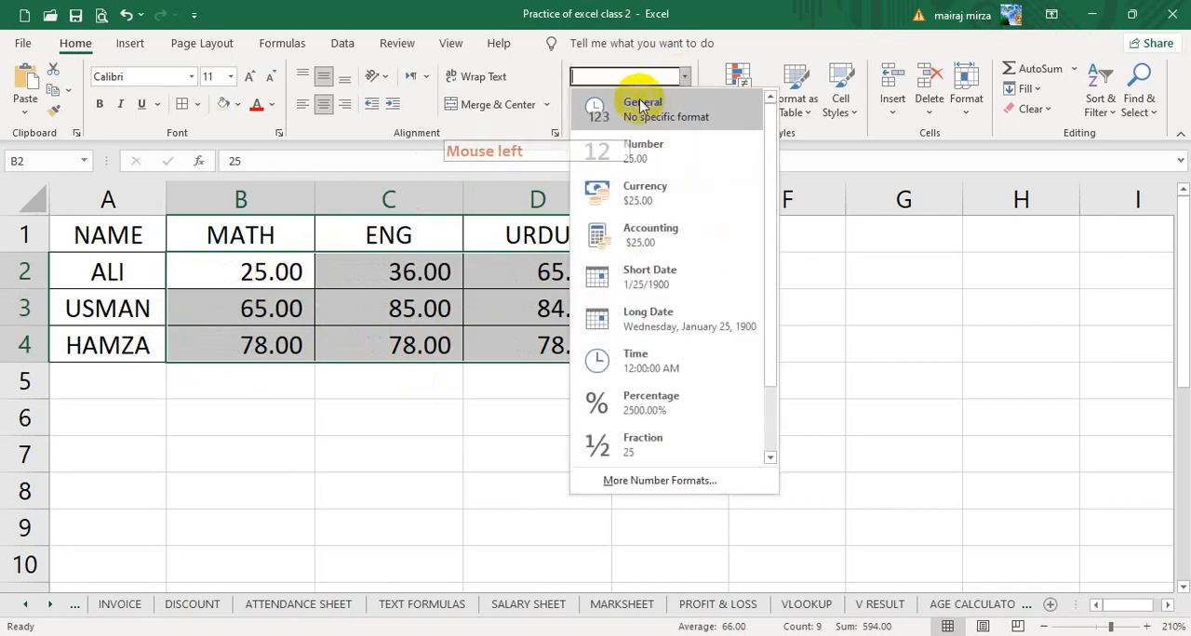
left_click(634, 99)
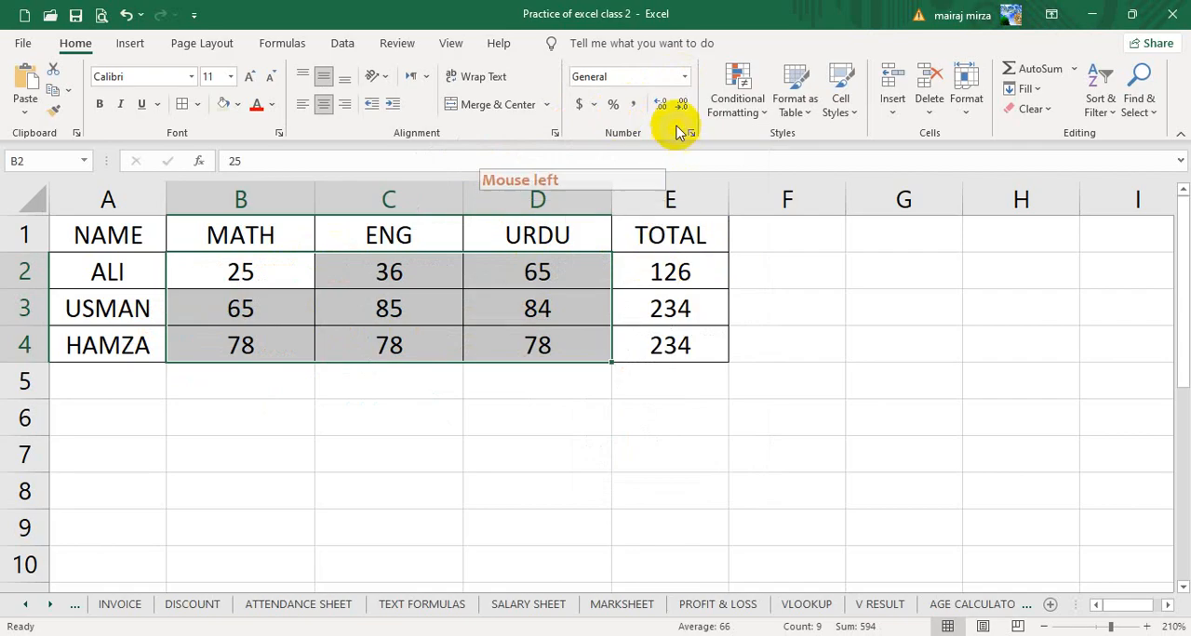
- Try three and down to zero decimal places on the marks in B2:D4, and reset them to General
left_click(662, 104)
left_click(664, 106)
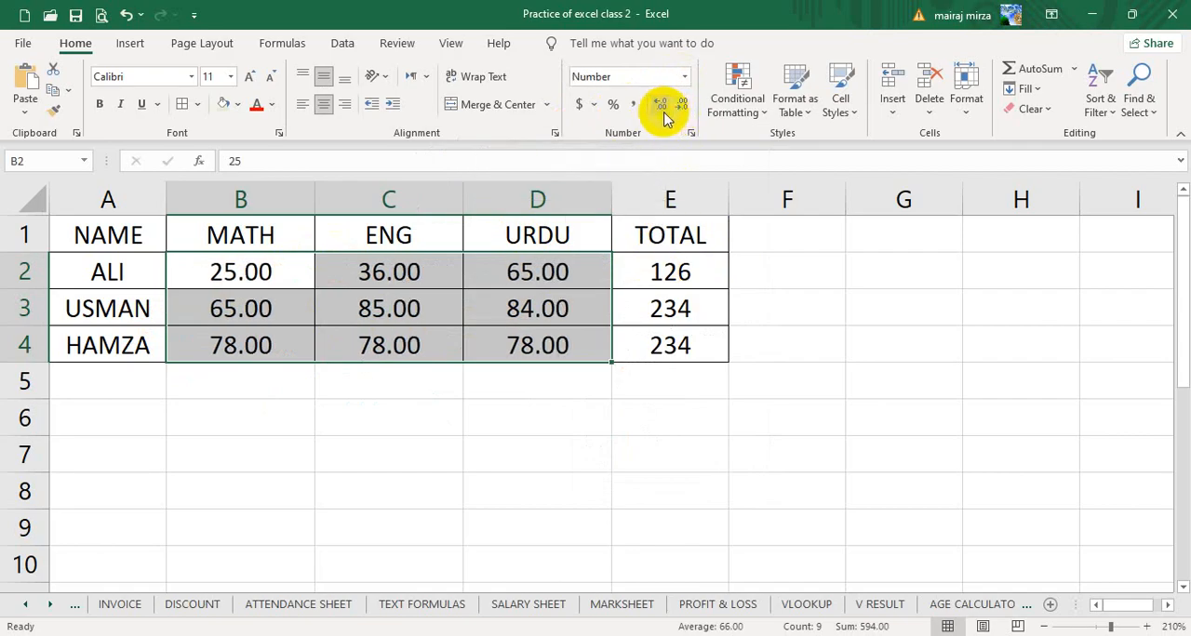
left_click(666, 108)
left_click(682, 107)
left_click(682, 107)
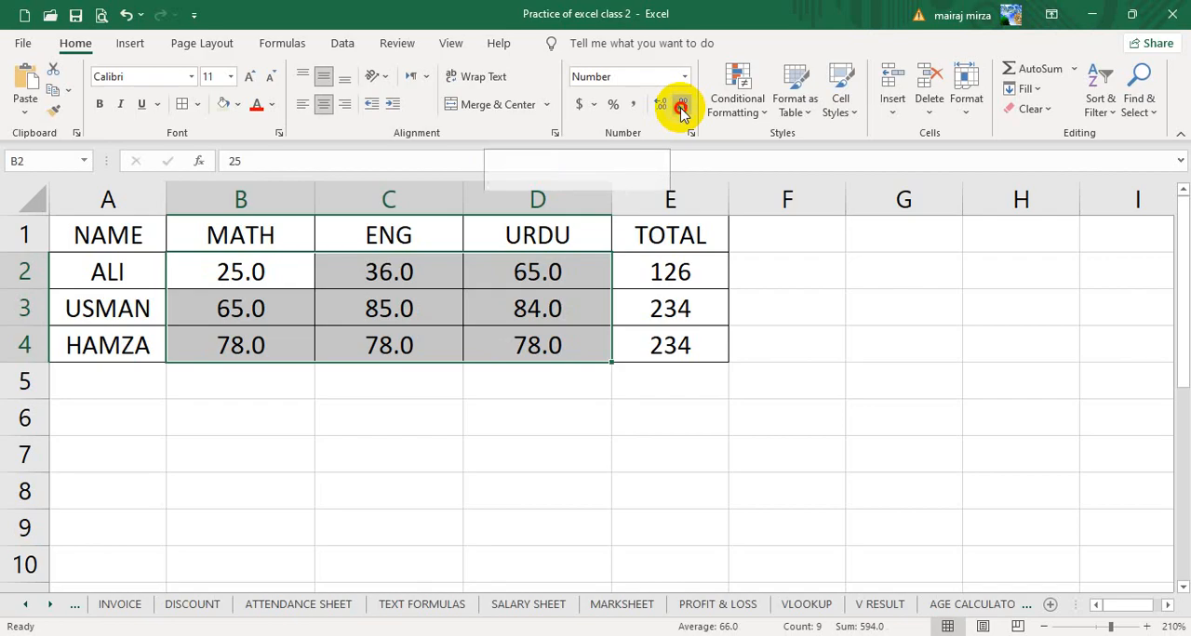
left_click(681, 107)
left_click(685, 78)
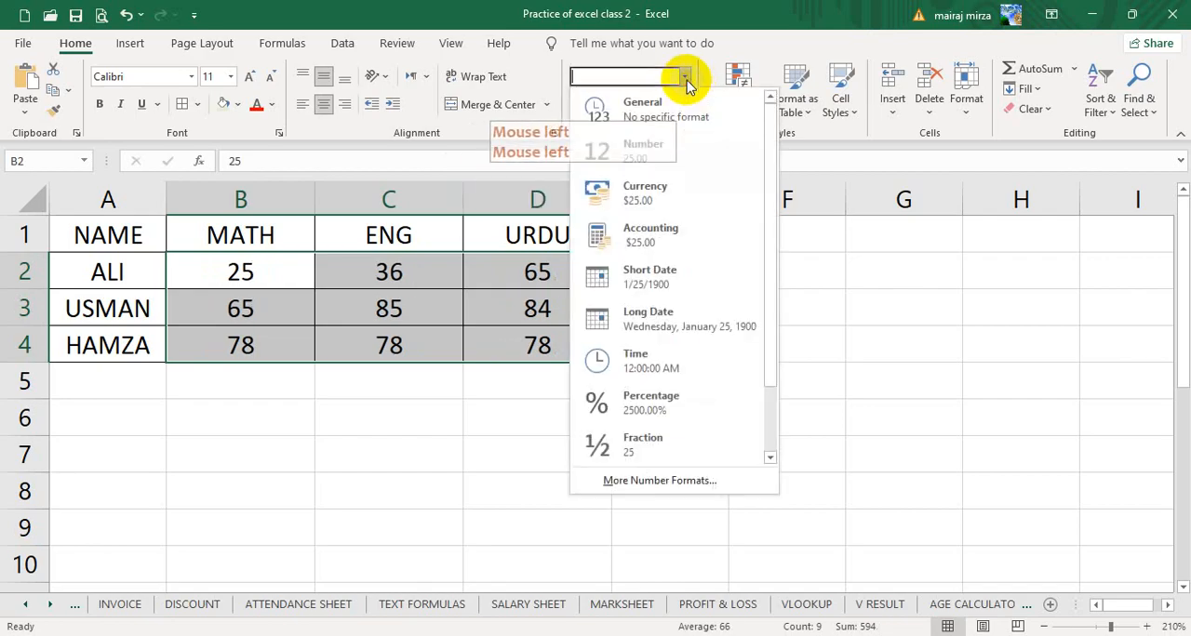
left_click(640, 102)
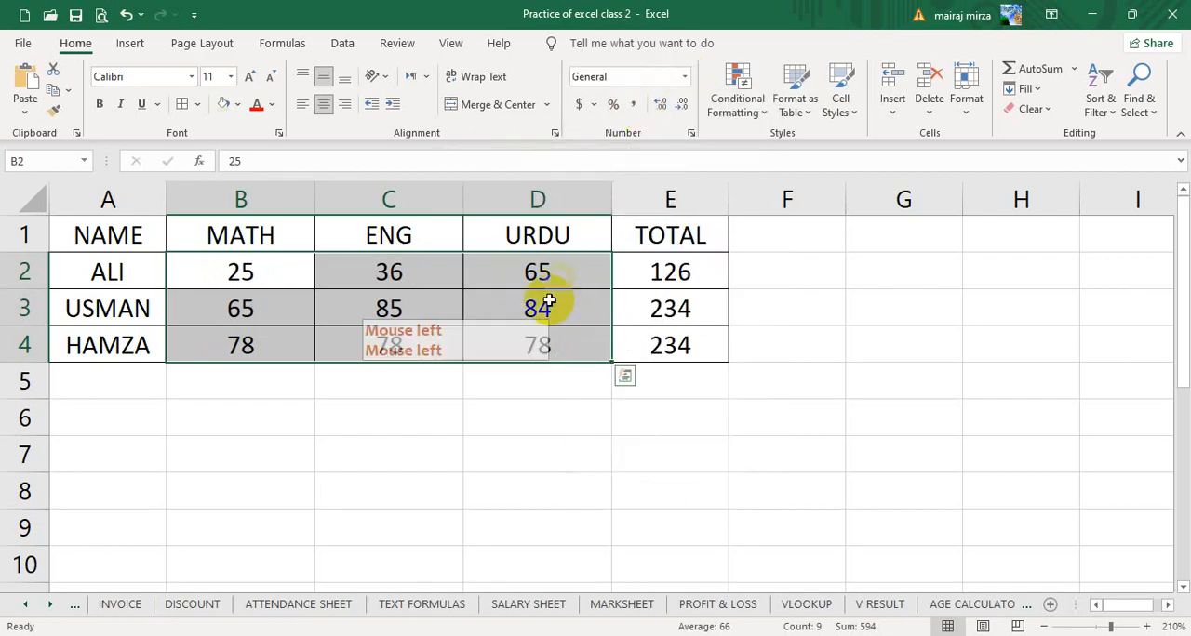
left_click(530, 444)
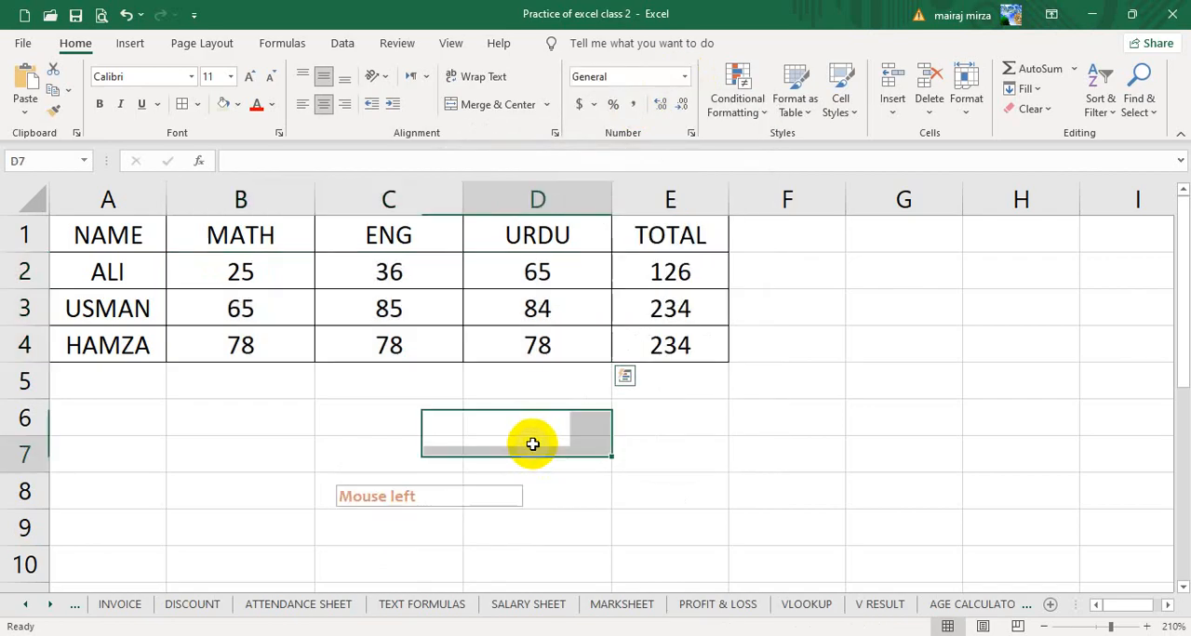
- Open the Conditional Formatting options for the marks in B2:D4, and switch to the ATTENDANCE SHEET worksheet
left_click_drag(280, 280, 520, 349)
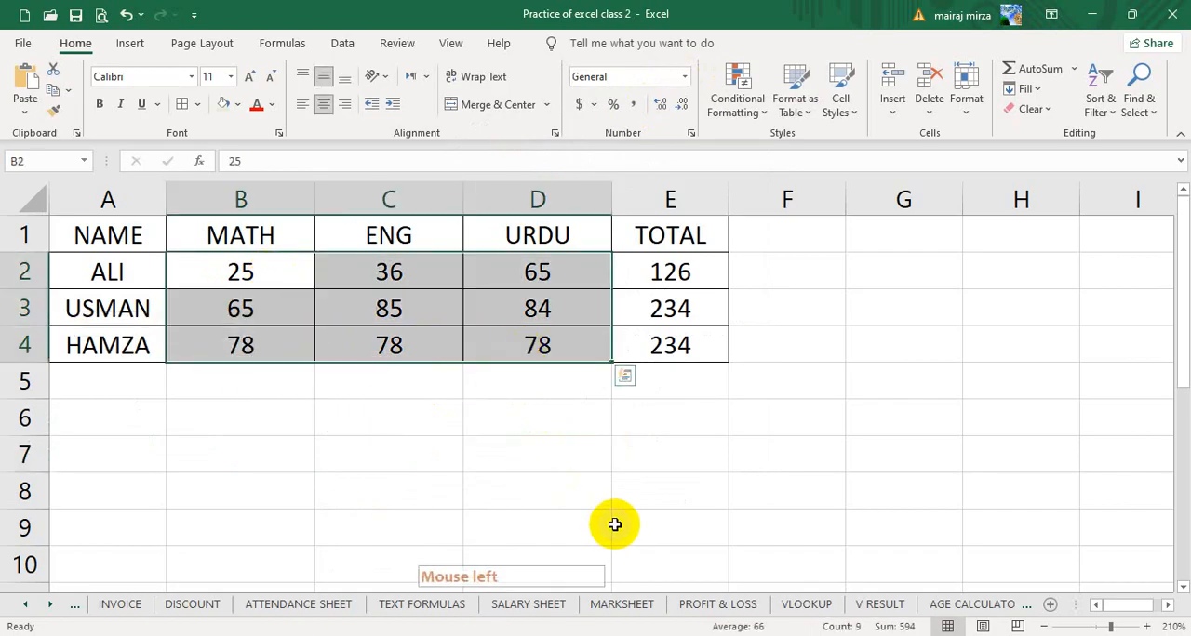
left_click(735, 104)
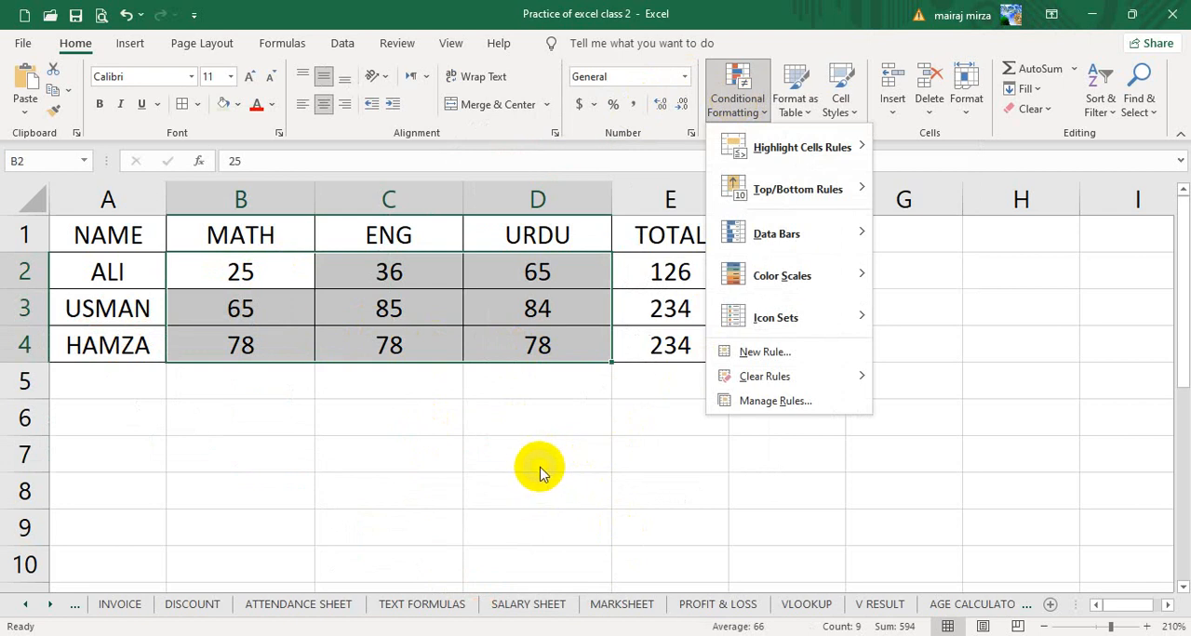
left_click(300, 617)
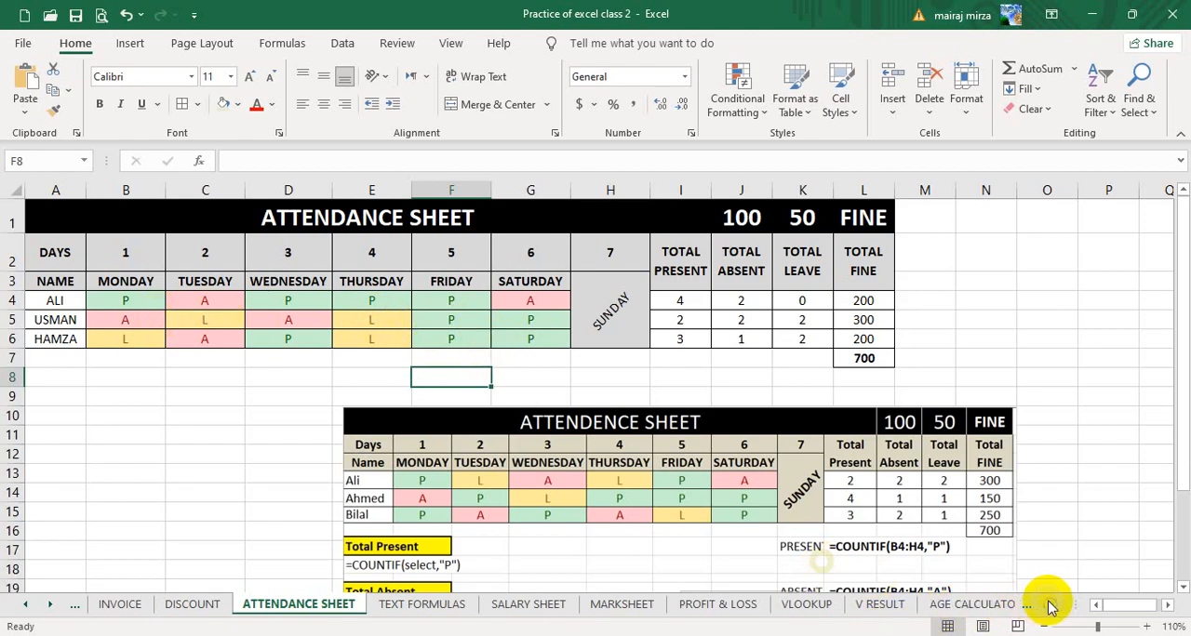
- Return to the Sheet3 worksheet that holds the student marks table
left_click(51, 606)
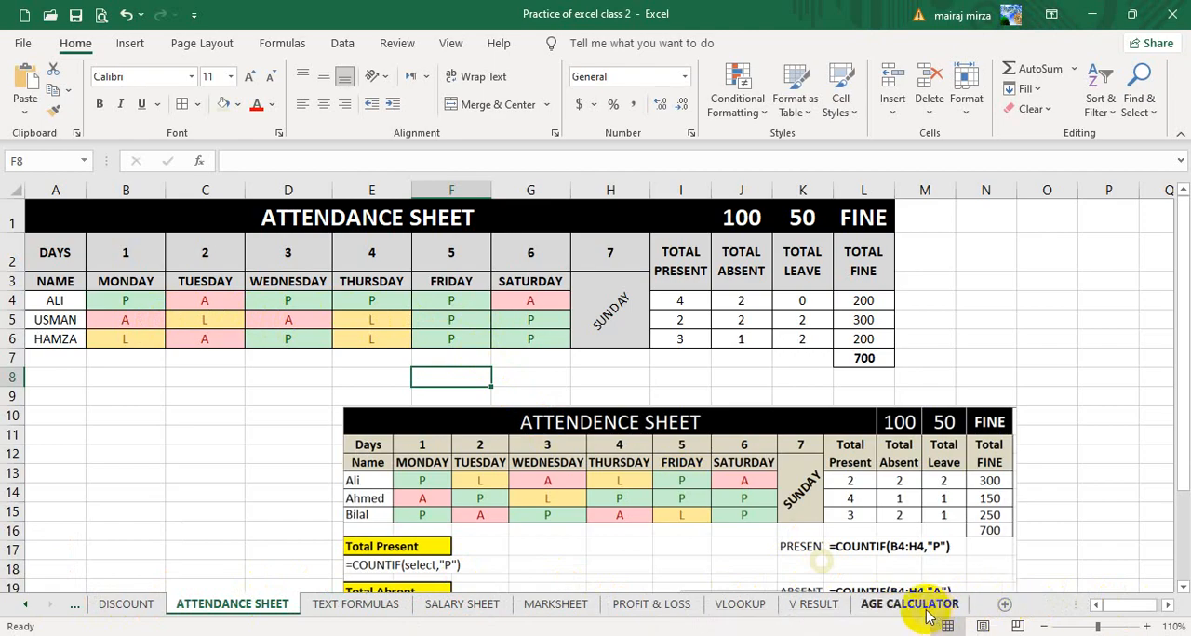
left_click(27, 607)
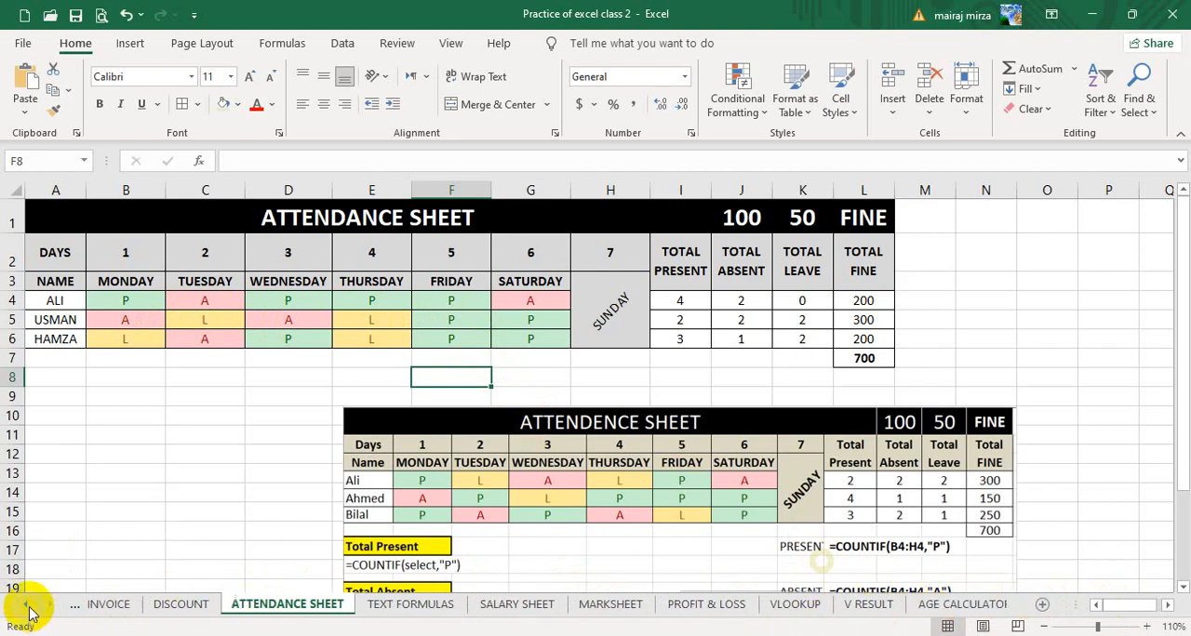
left_click(28, 606)
left_click(28, 607)
left_click(28, 606)
left_click(28, 606)
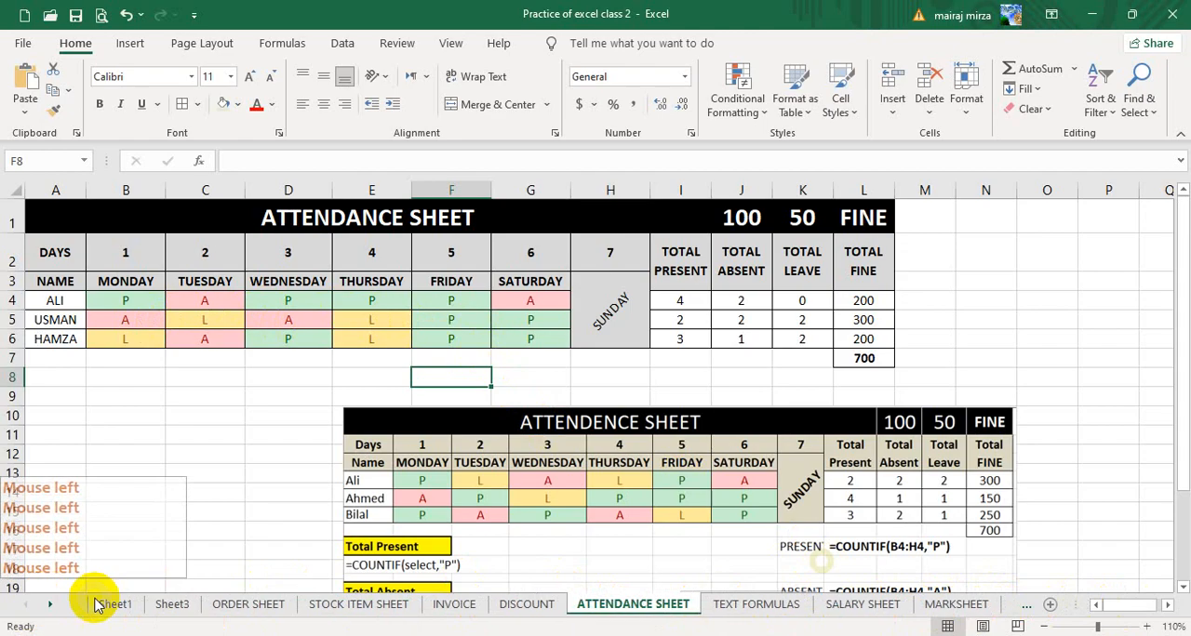
left_click(119, 605)
left_click(174, 605)
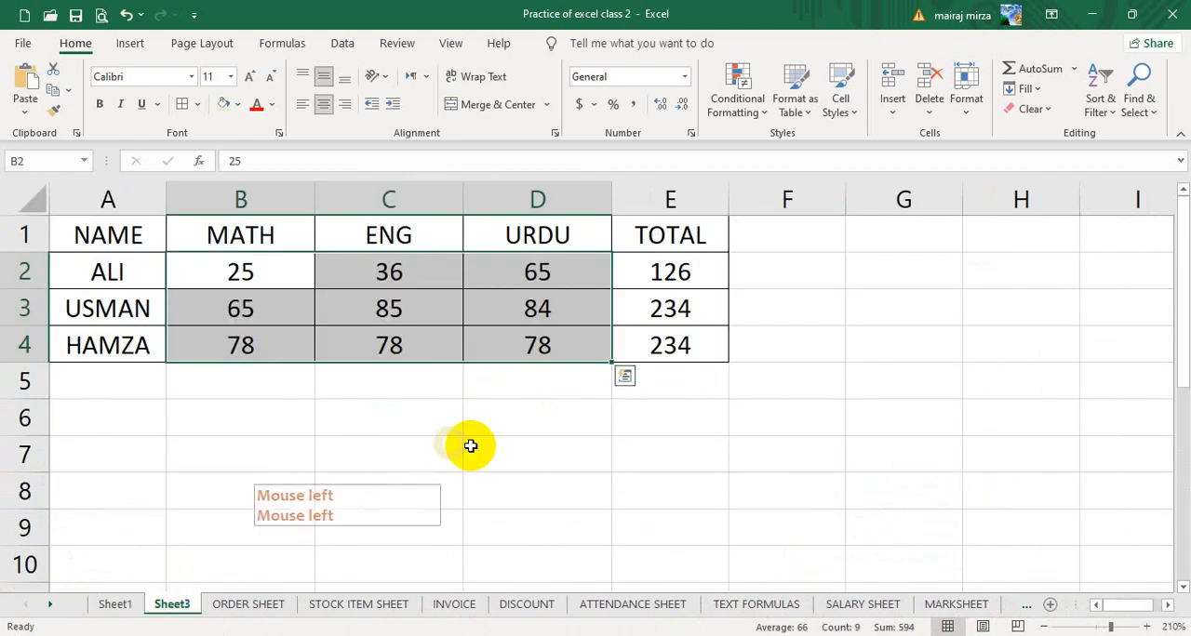
- Set up a Greater Than highlight rule on the marks in B2:D4 with value 80 and Green Fill with Dark Green Text
left_click(753, 443)
left_click_drag(274, 273, 503, 339)
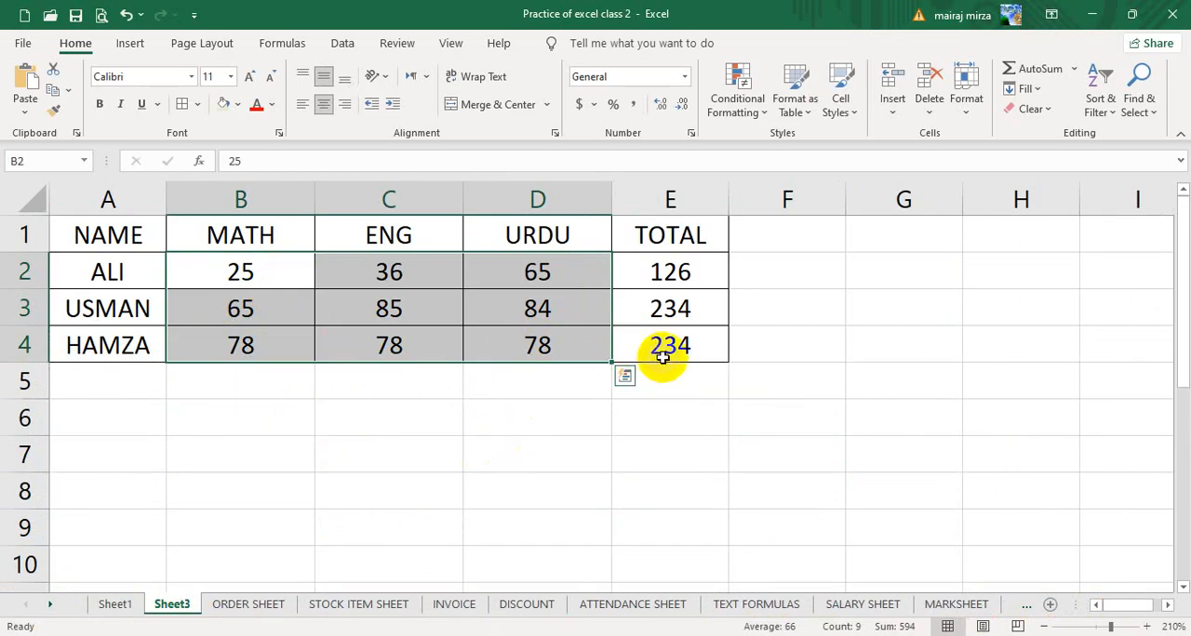
left_click(744, 101)
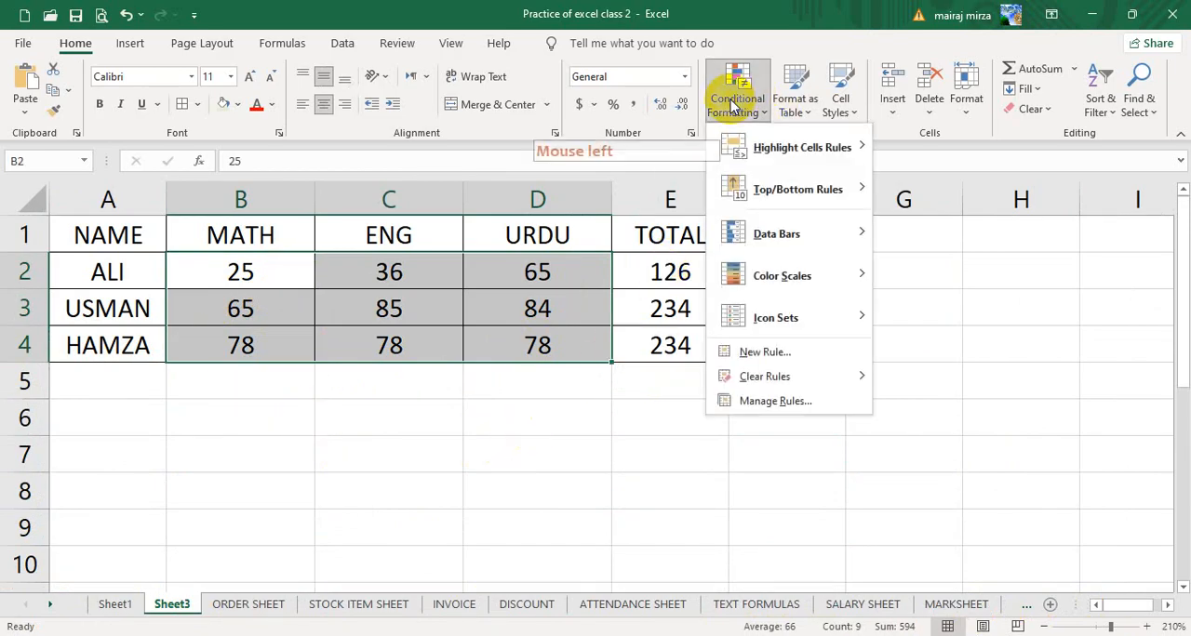
left_click(761, 152)
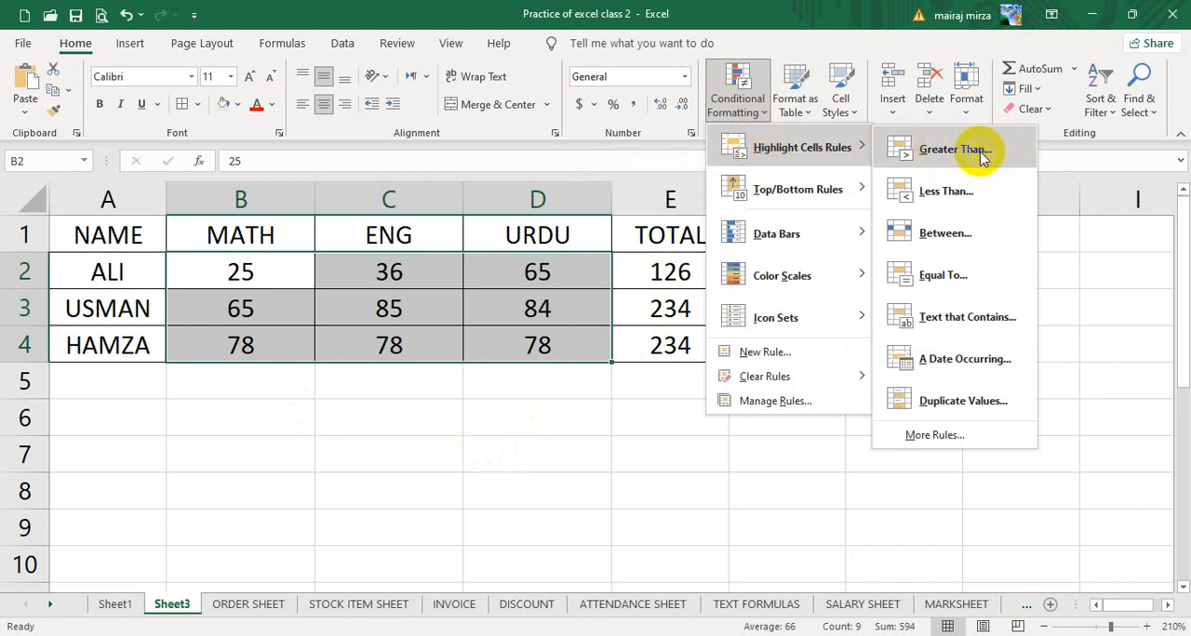
left_click(938, 150)
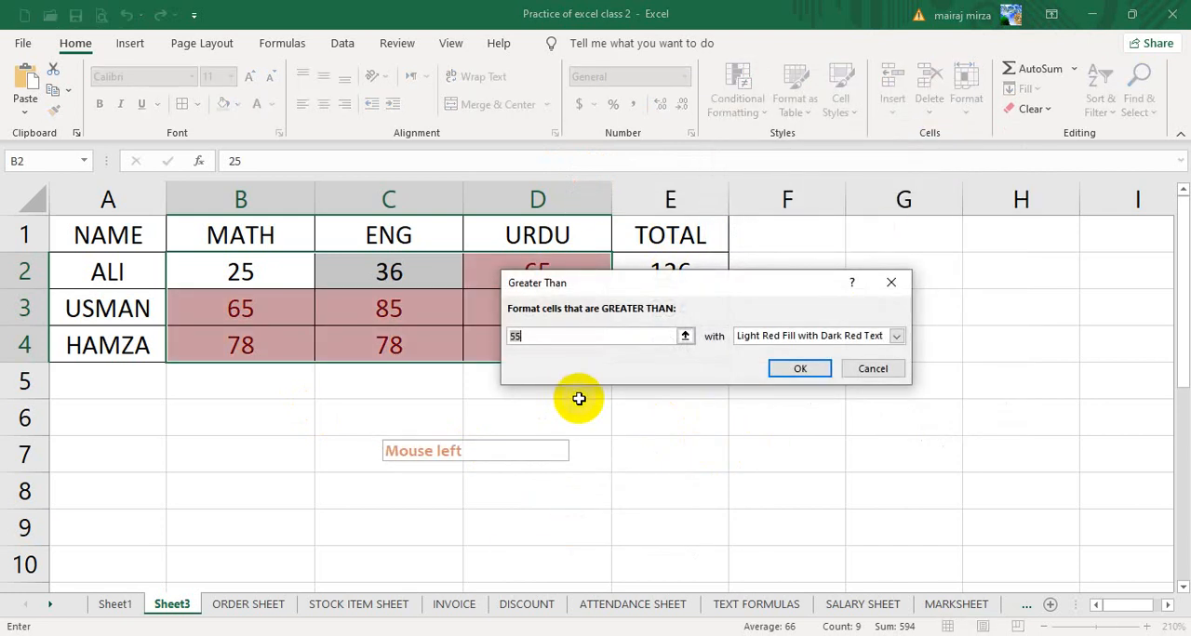
type("80")
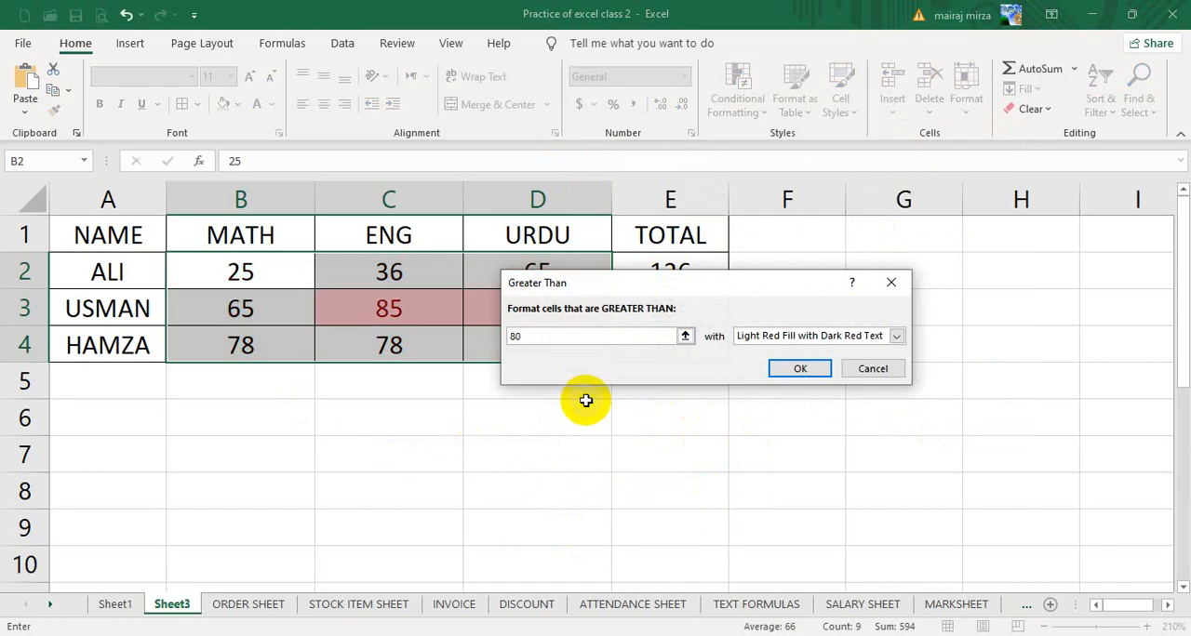
left_click_drag(651, 284, 567, 399)
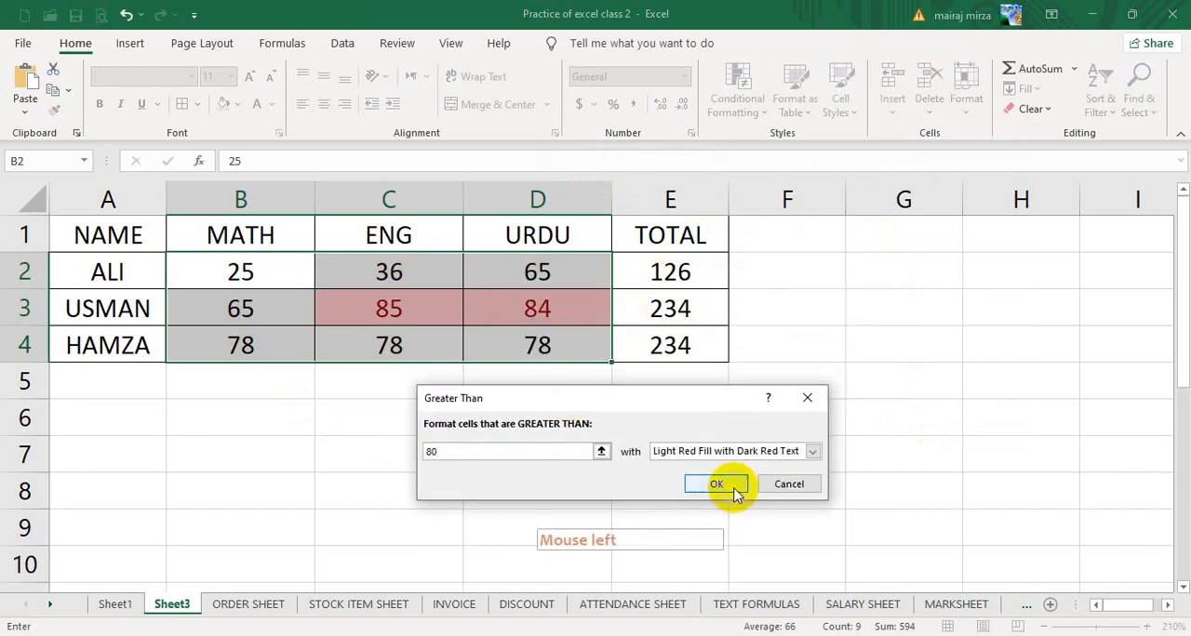
left_click(809, 452)
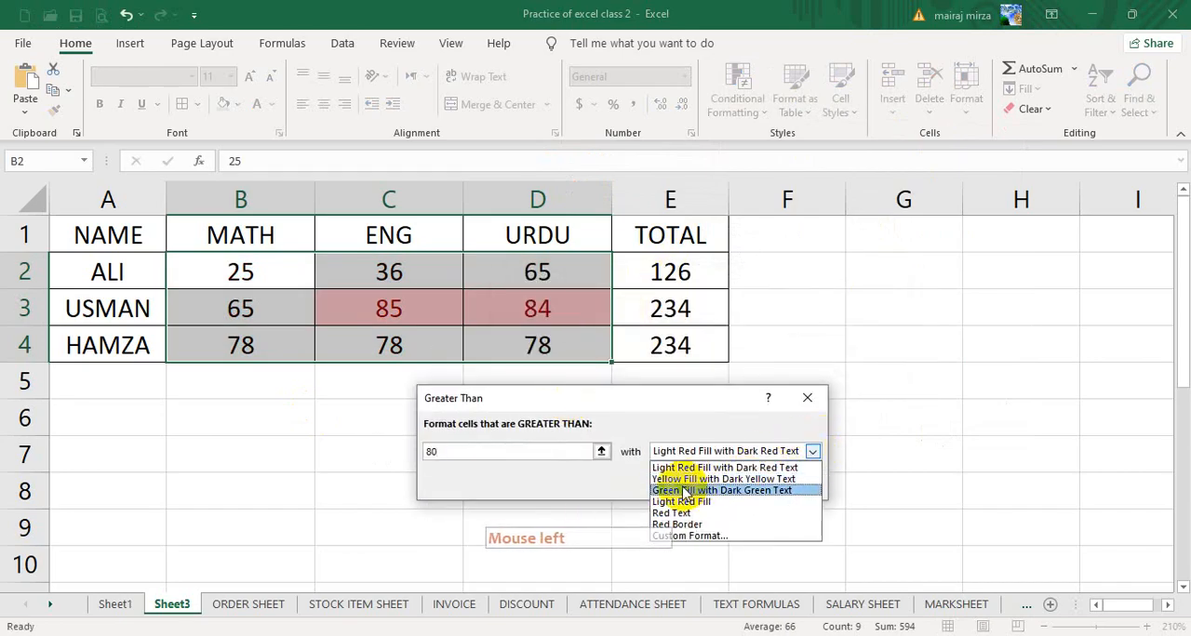
left_click(735, 491)
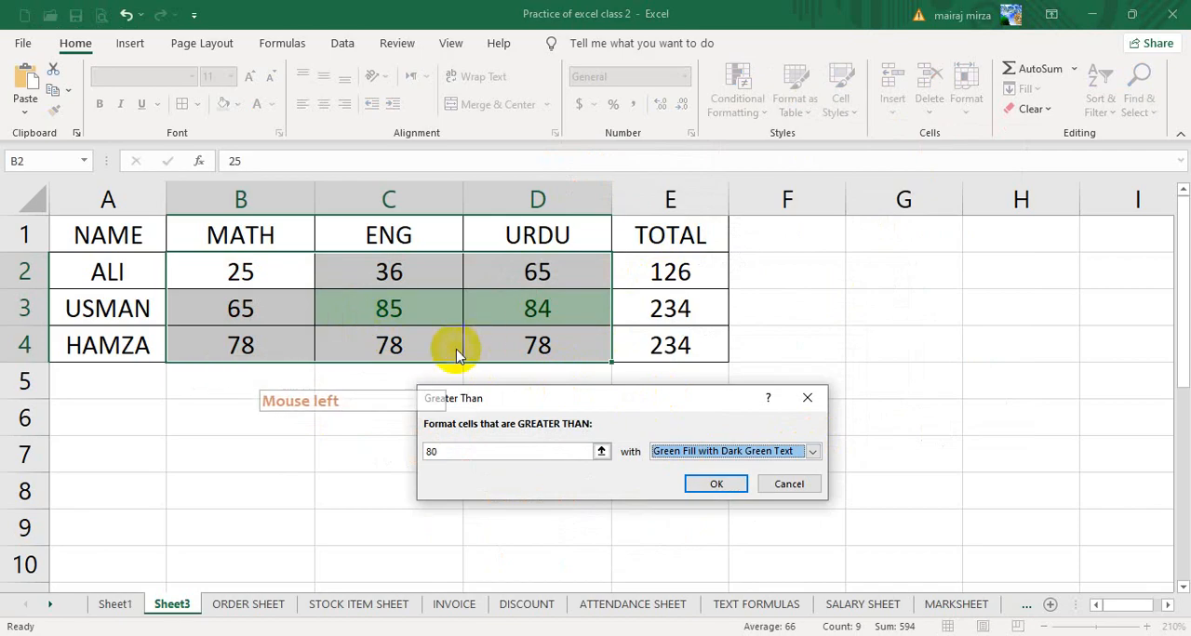
- Switch the Greater Than rule to a custom format and open the fill effects for its background
left_click(813, 453)
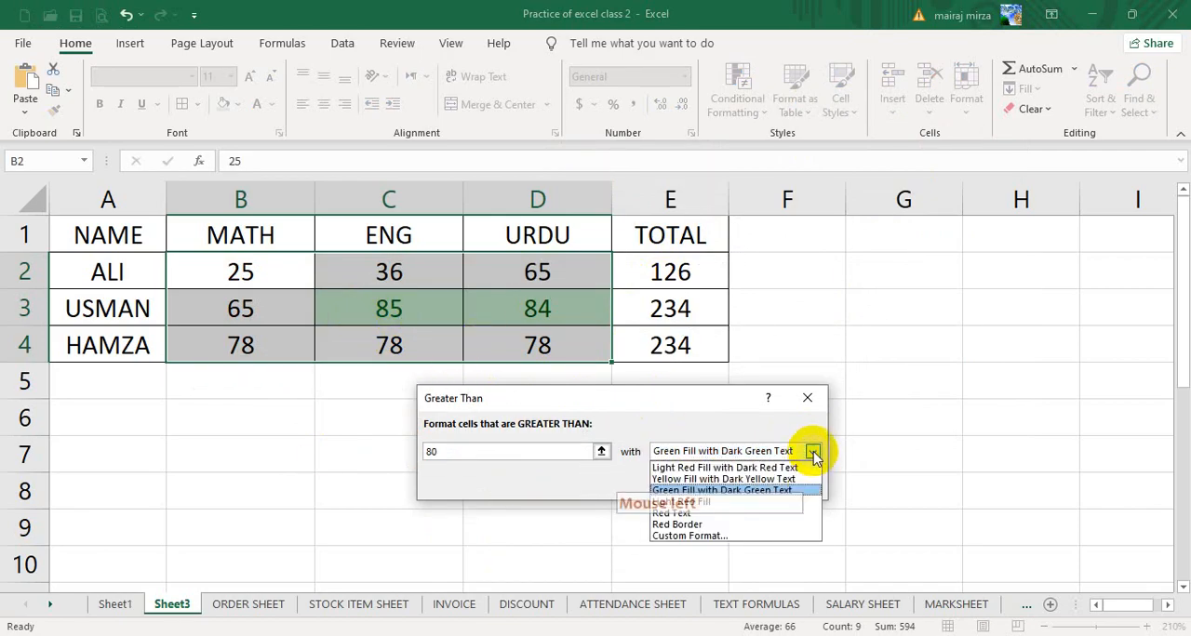
left_click(705, 537)
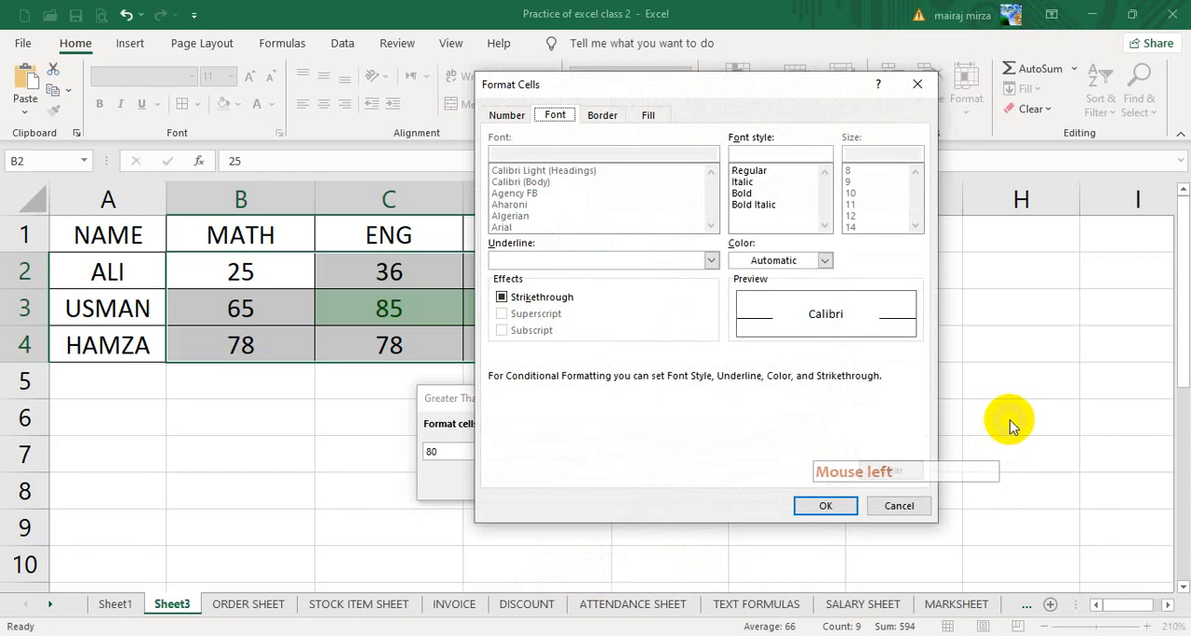
left_click_drag(693, 85, 901, 173)
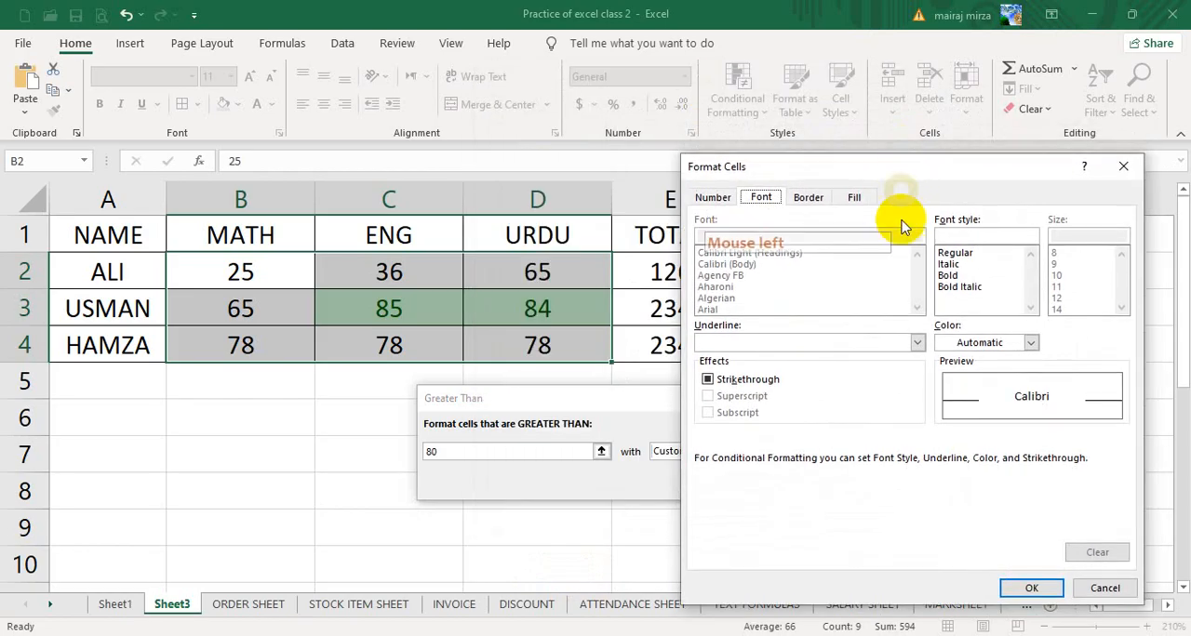
left_click(856, 200)
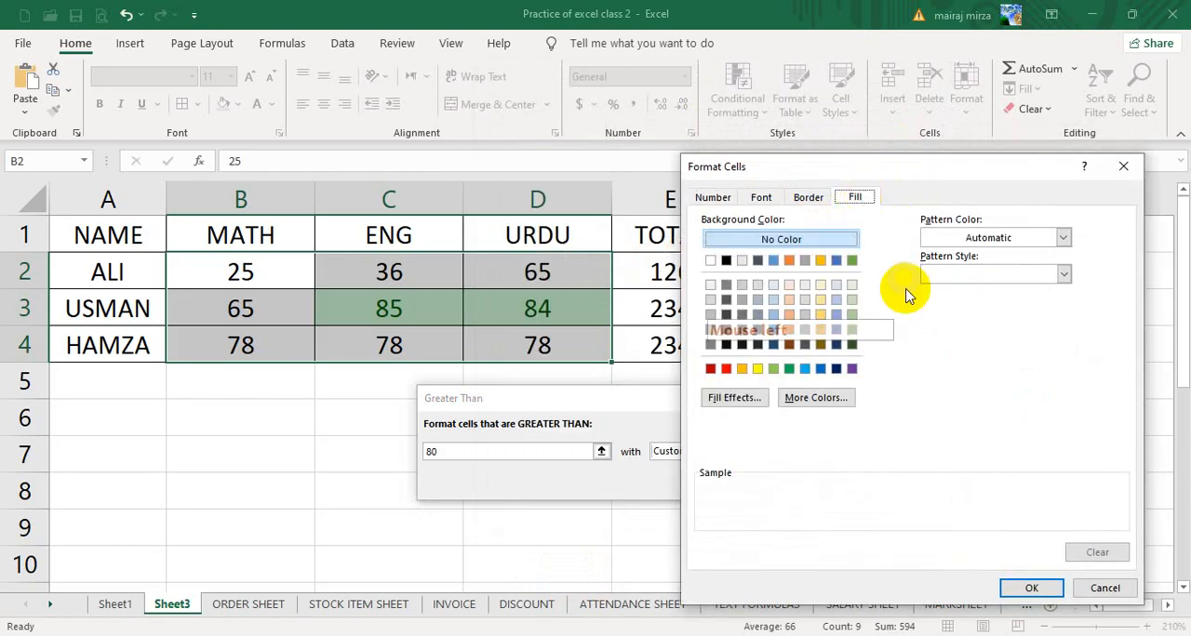
left_click(731, 399)
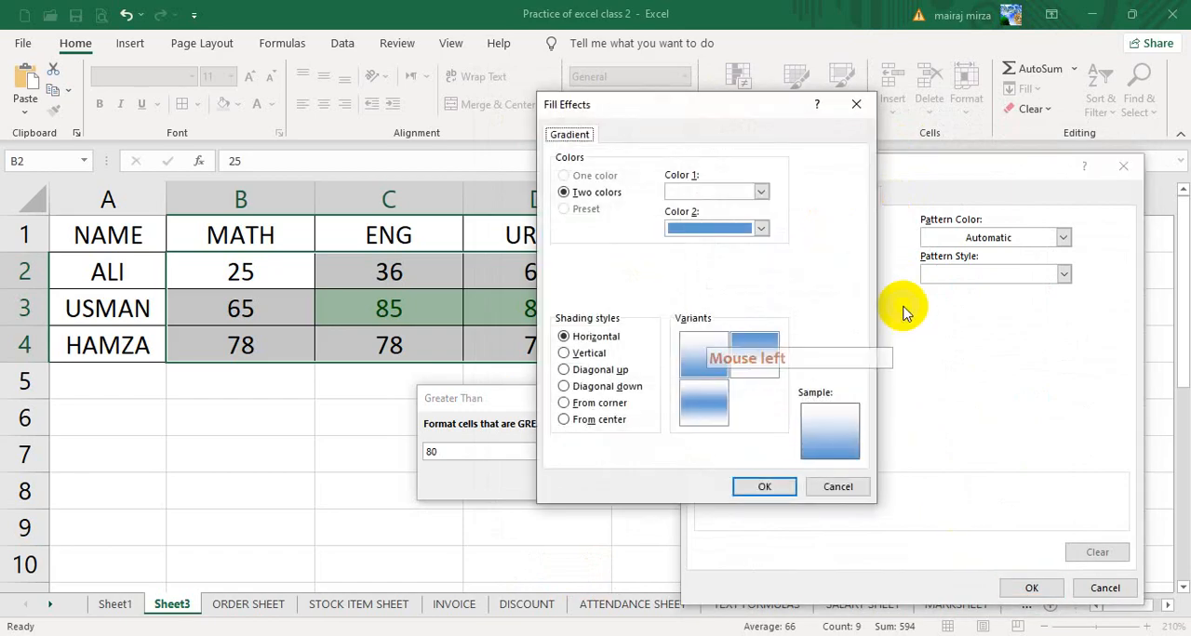
- Set the two-color gradient to light green for Color 1 and the darkest green for Color 2
left_click(762, 192)
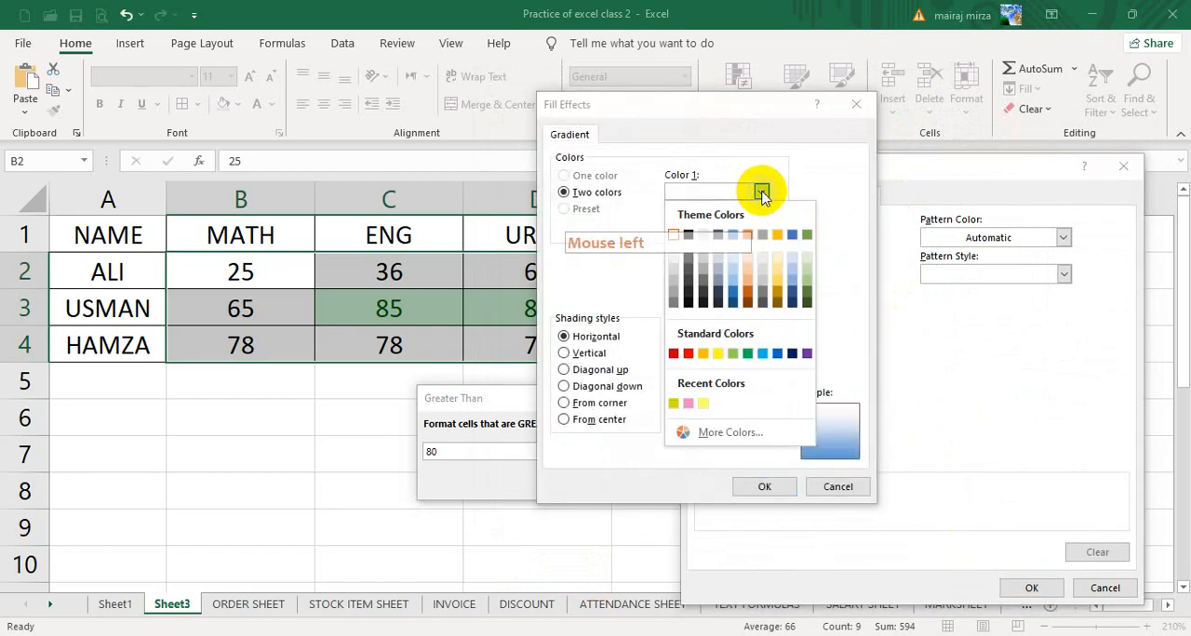
left_click(806, 264)
left_click(760, 226)
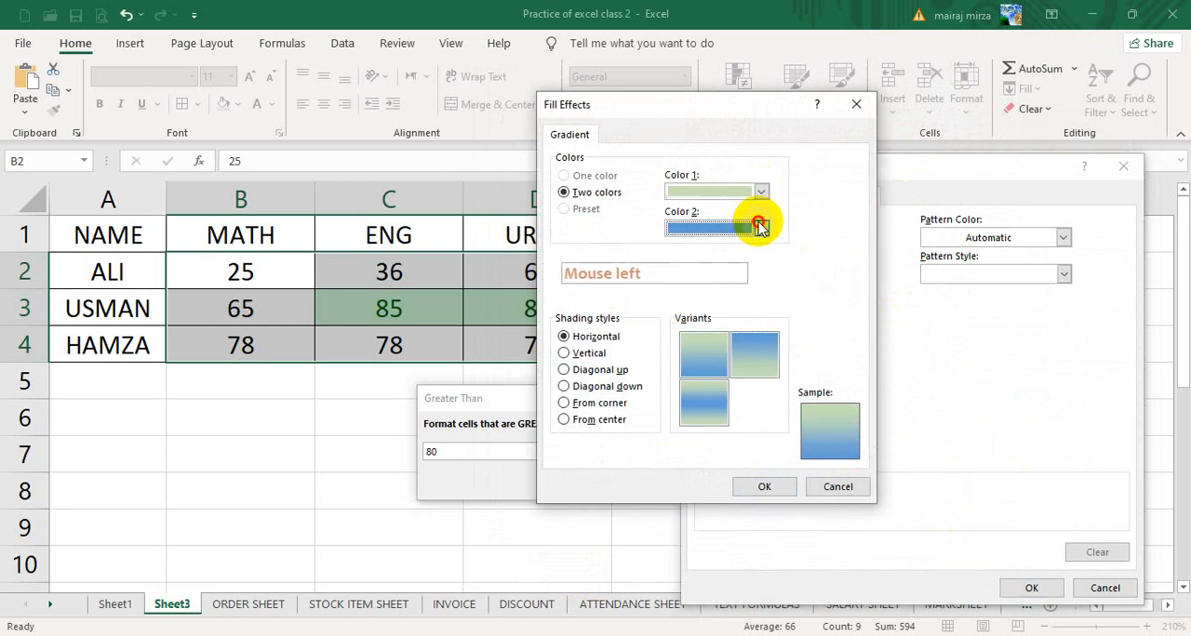
left_click(762, 227)
left_click(762, 227)
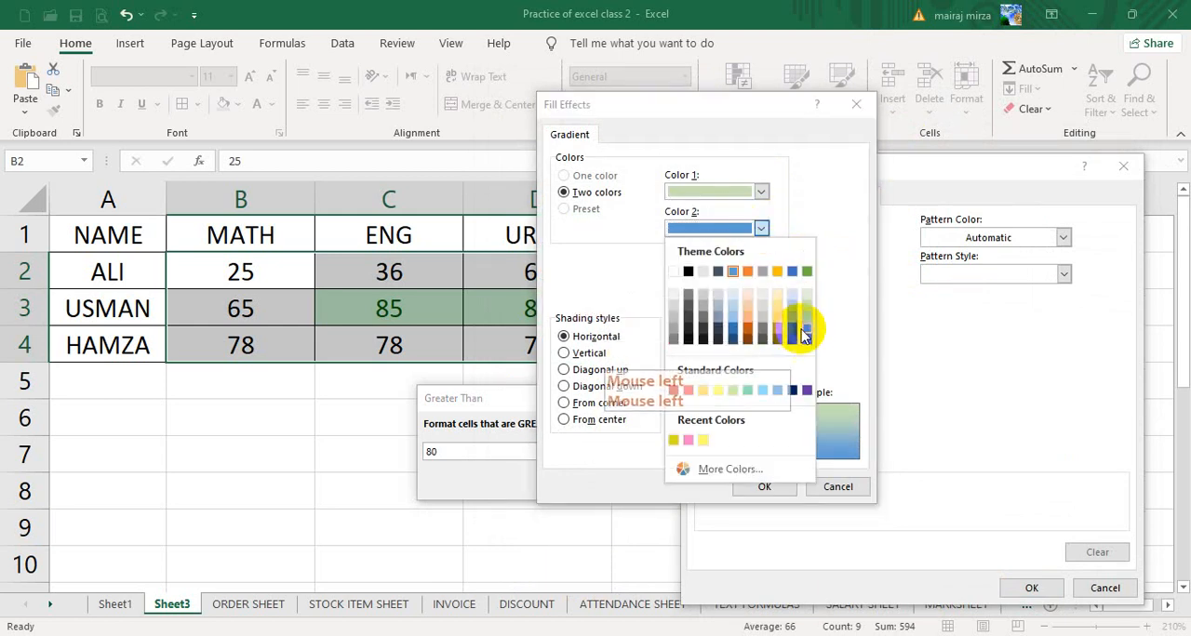
left_click(805, 336)
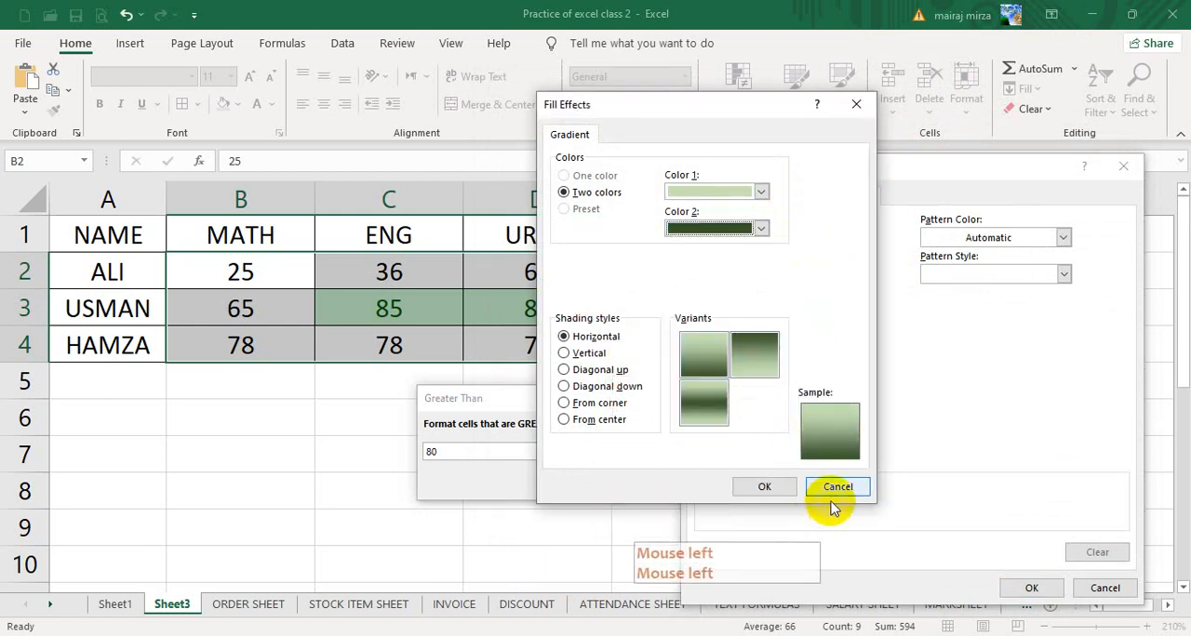
- Pick the center-banded gradient variant, try the Vertical, Diagonal up and Diagonal down shading styles, and return to Horizontal
left_click(702, 410)
left_click(588, 353)
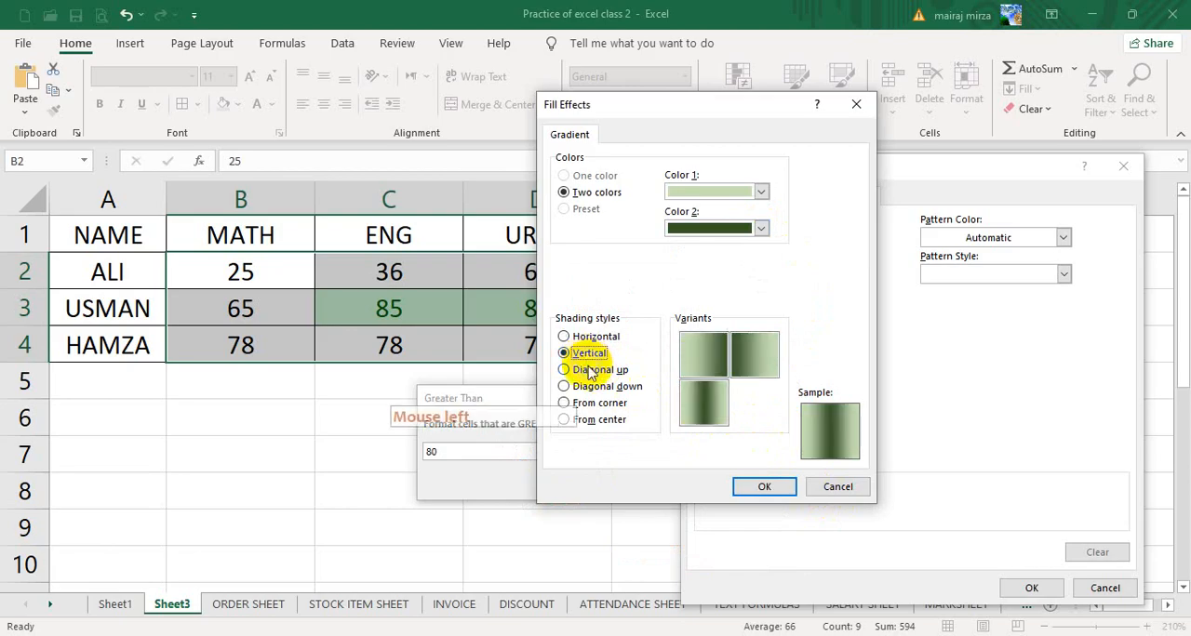
left_click(595, 369)
left_click(603, 386)
left_click(597, 337)
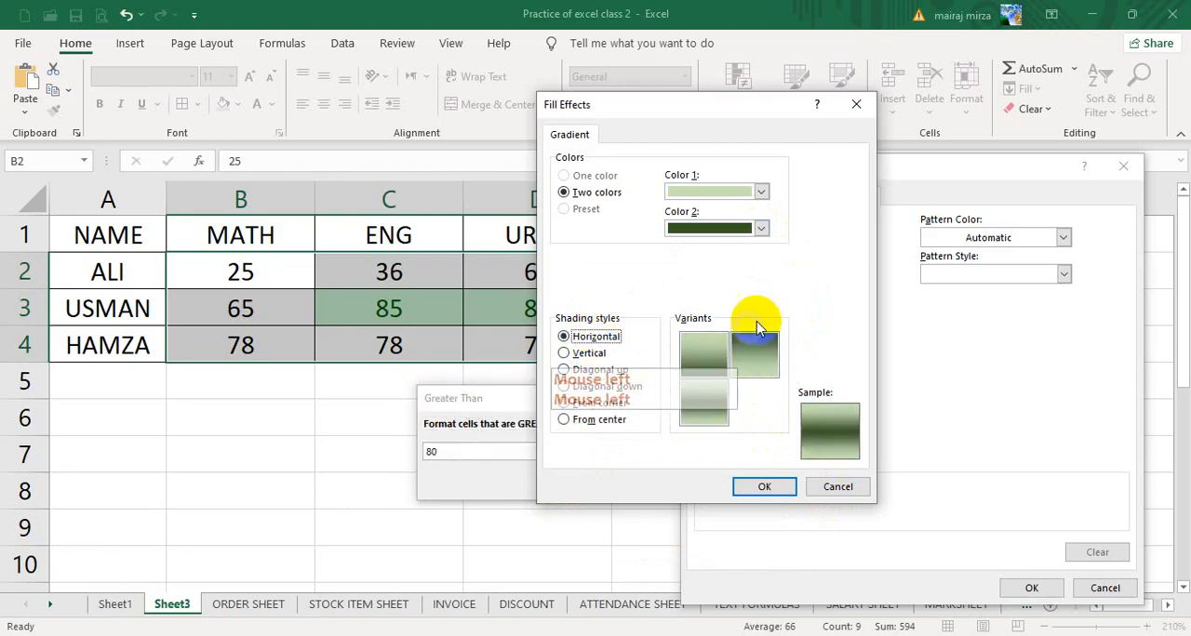
- Set Color 1 to the darkest green and Color 2 to the lightest green with the center-banded horizontal variant, and apply the Greater Than rule
left_click(761, 192)
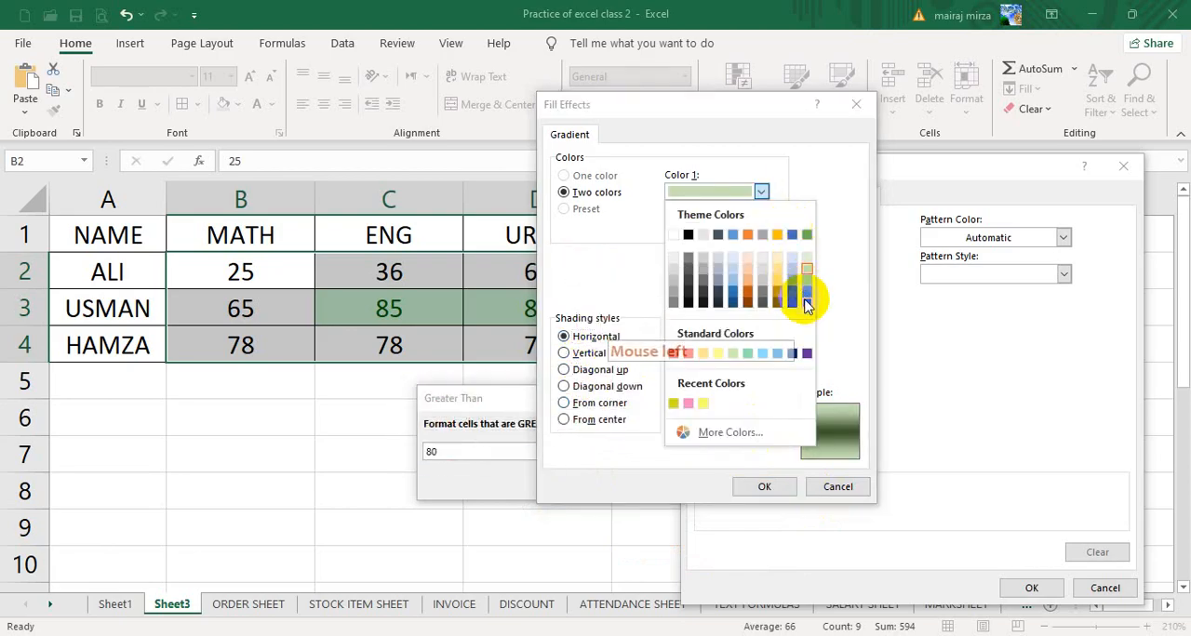
left_click(804, 300)
left_click(761, 229)
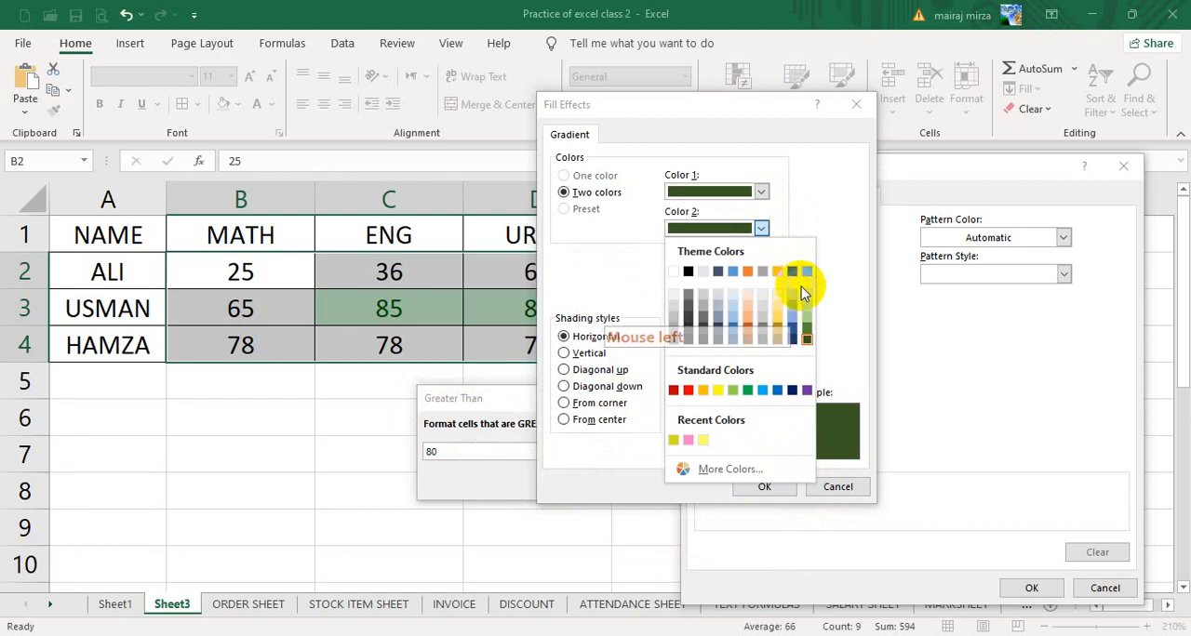
left_click(801, 287)
left_click(706, 406)
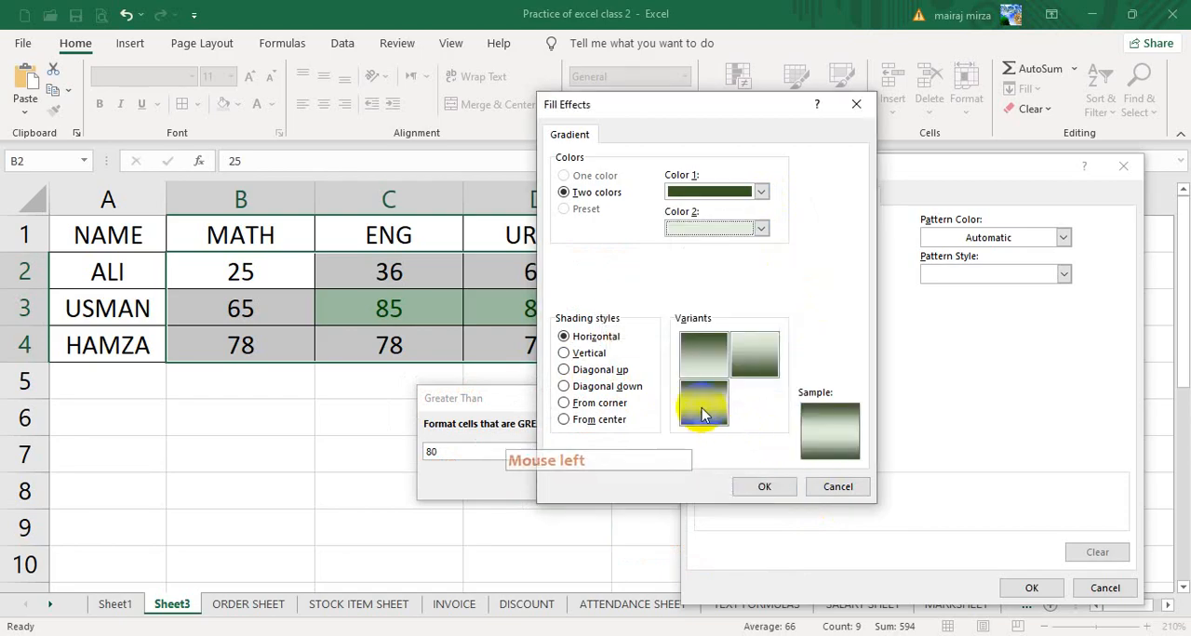
left_click(766, 486)
left_click(1040, 590)
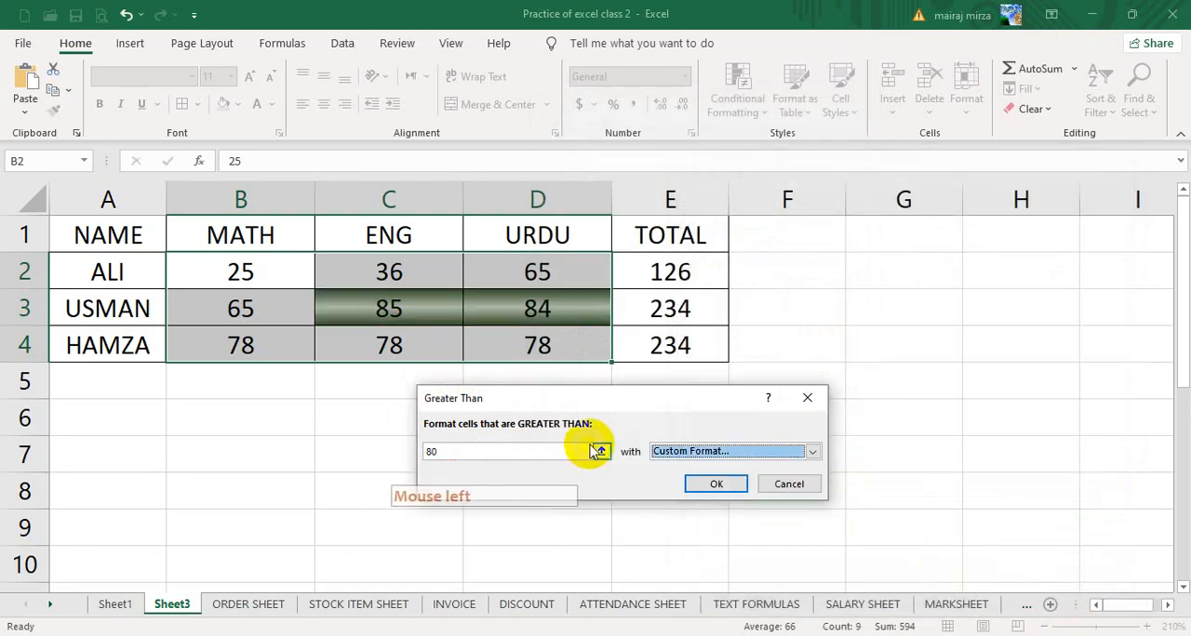
left_click_drag(561, 401, 534, 462)
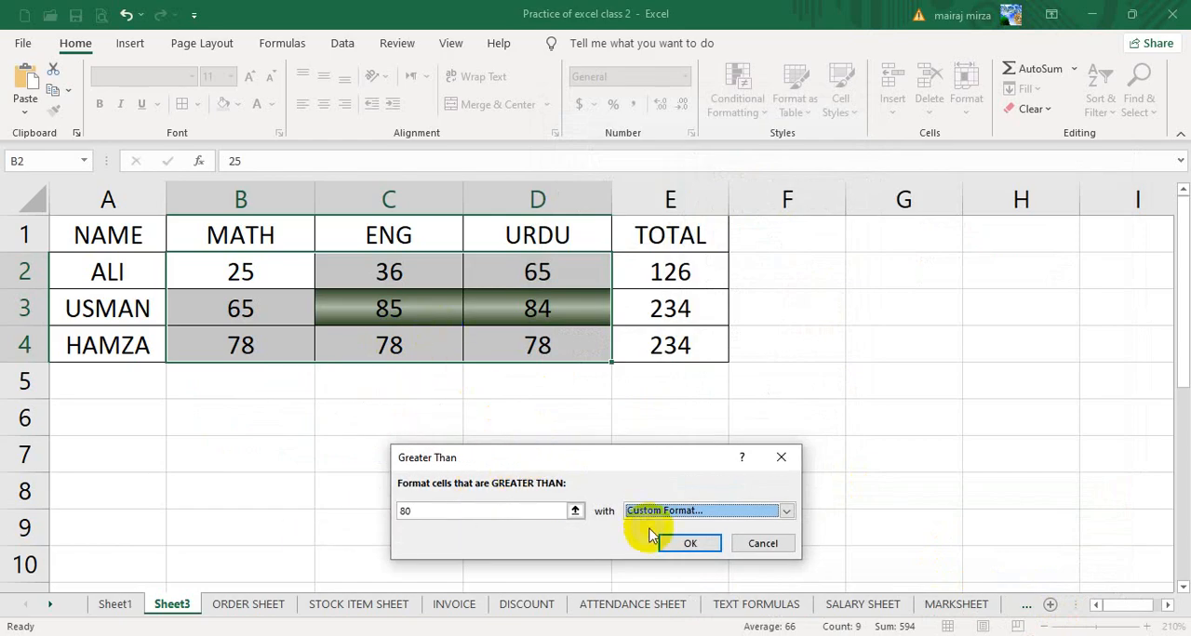
left_click(690, 547)
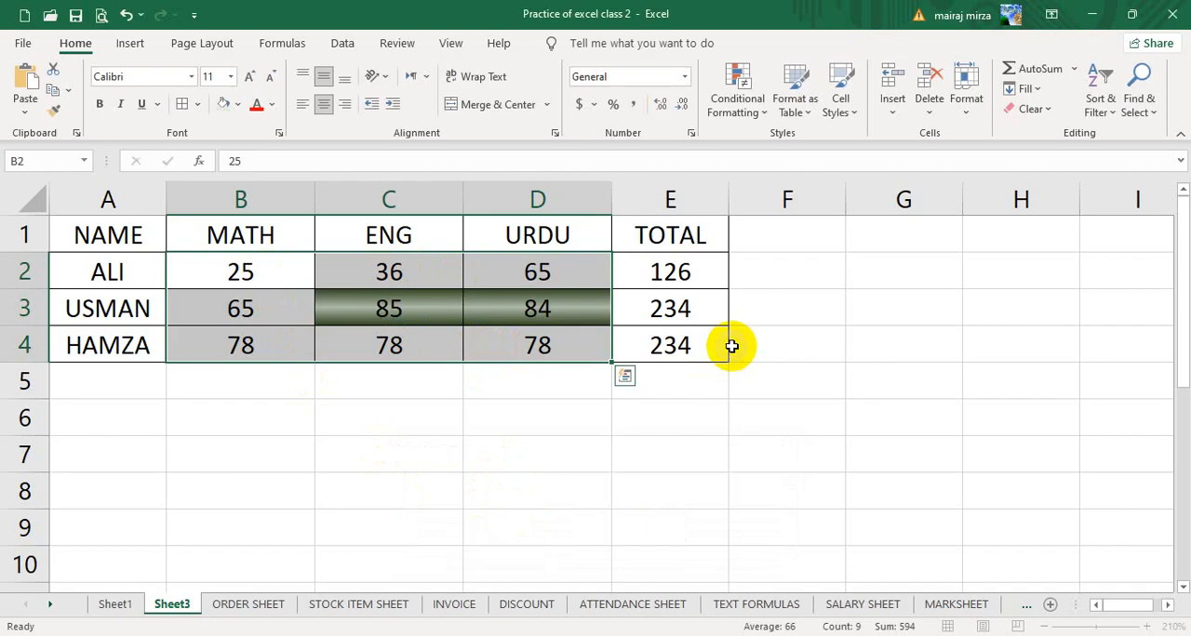
- Create a Between highlight rule on the selected marks with limits 33 and 80
left_click(740, 107)
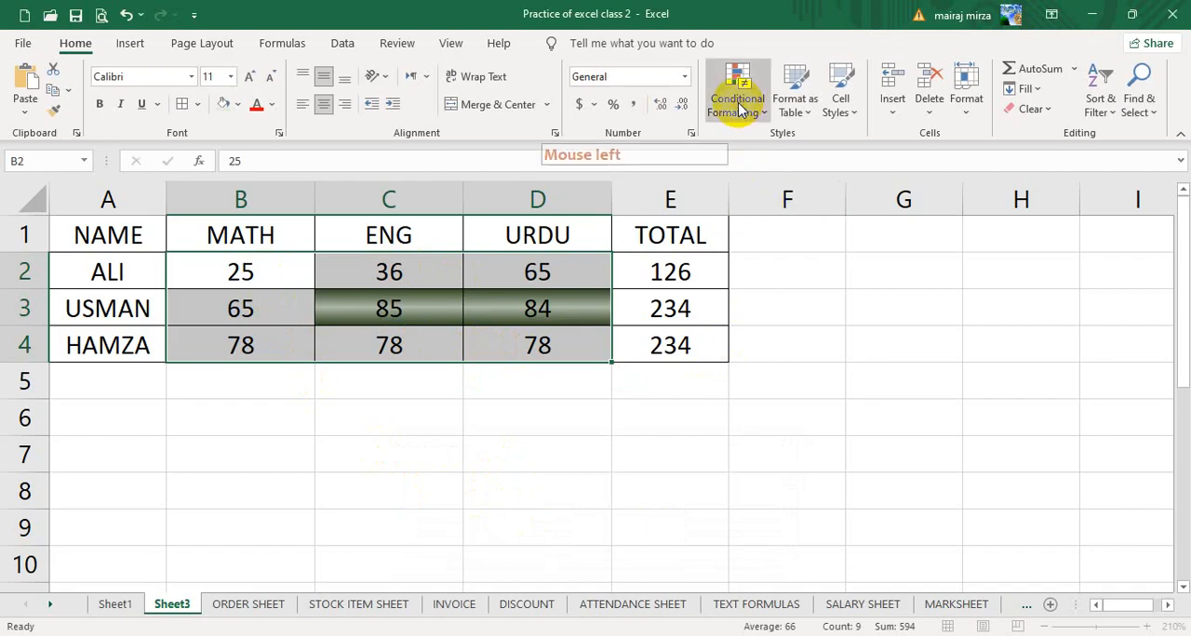
left_click(799, 145)
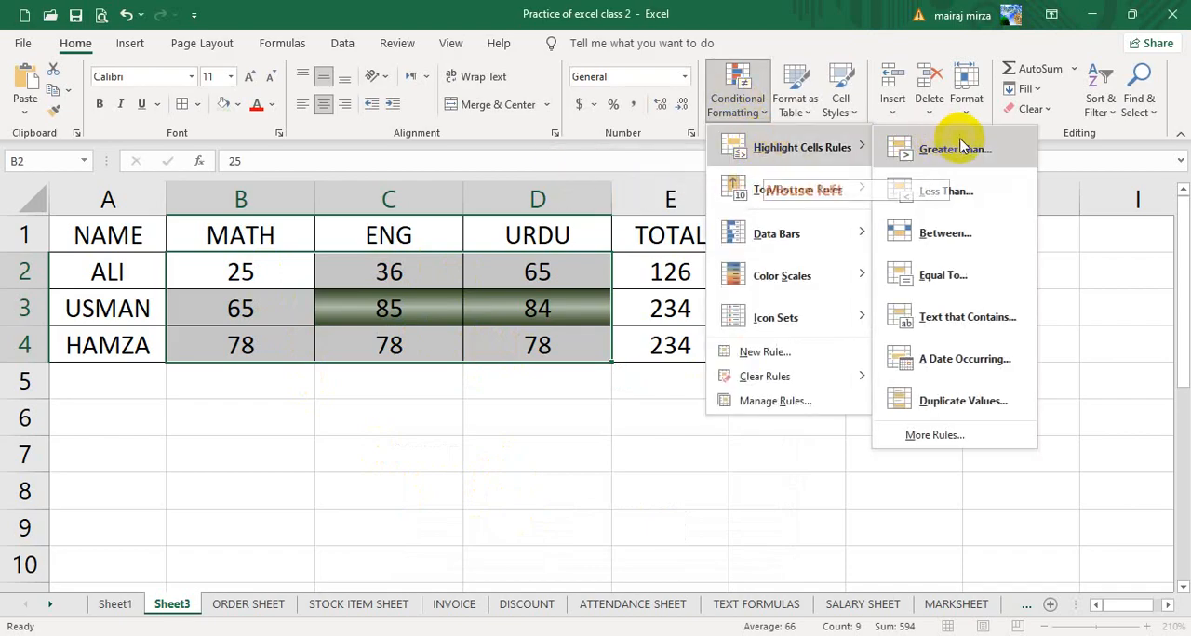
left_click(936, 240)
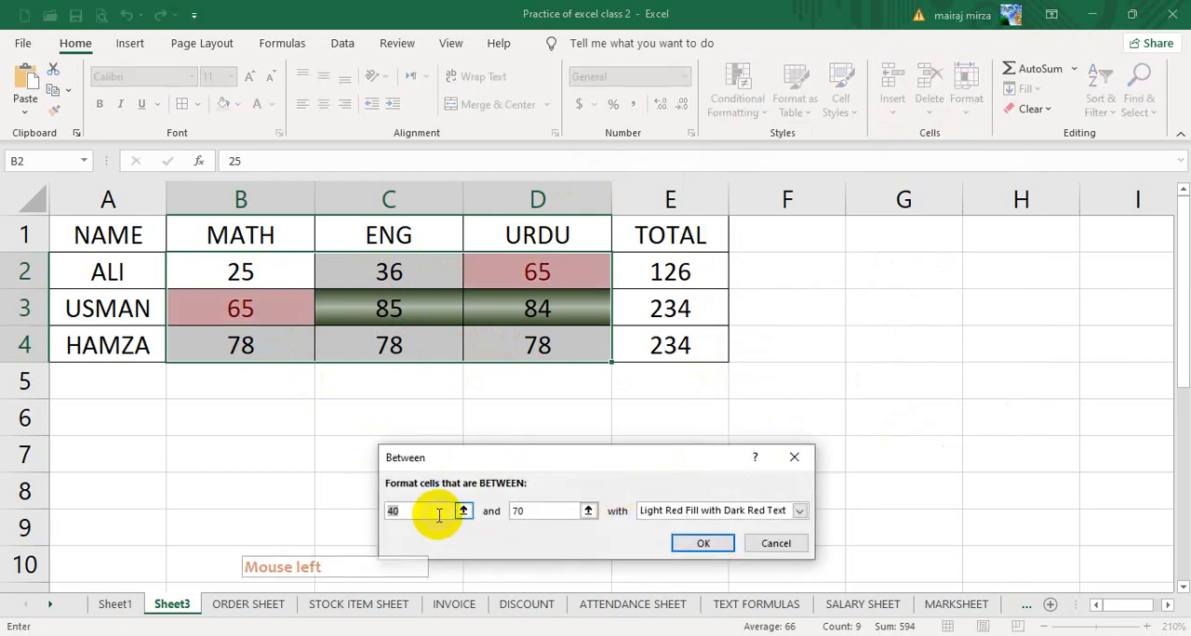
left_click(370, 505)
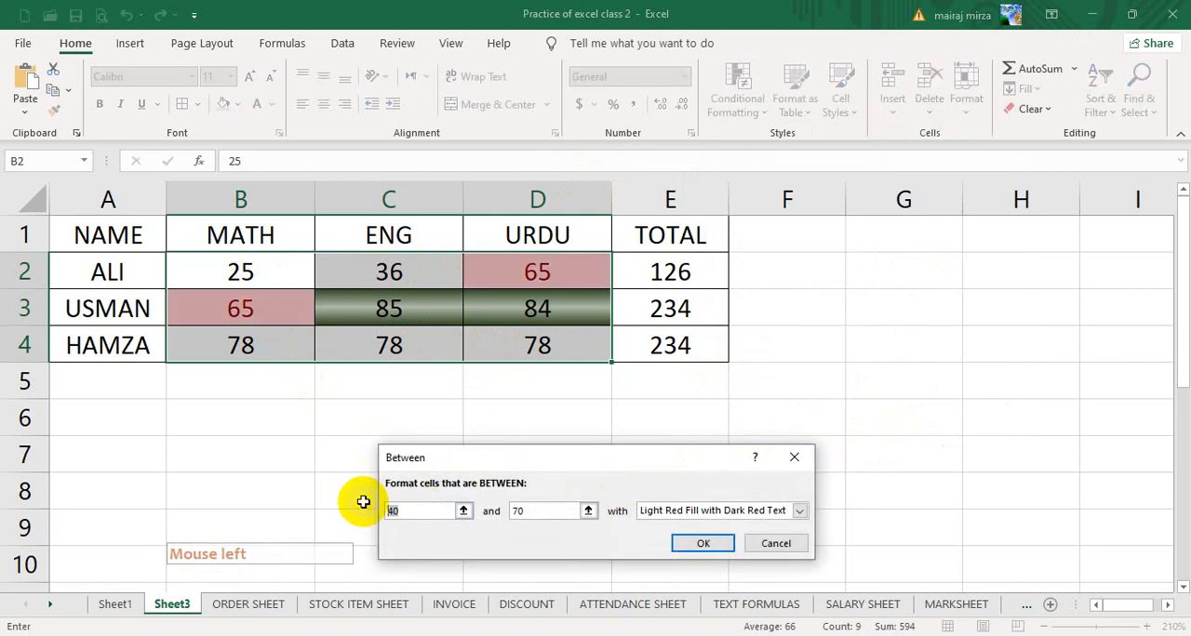
type("33")
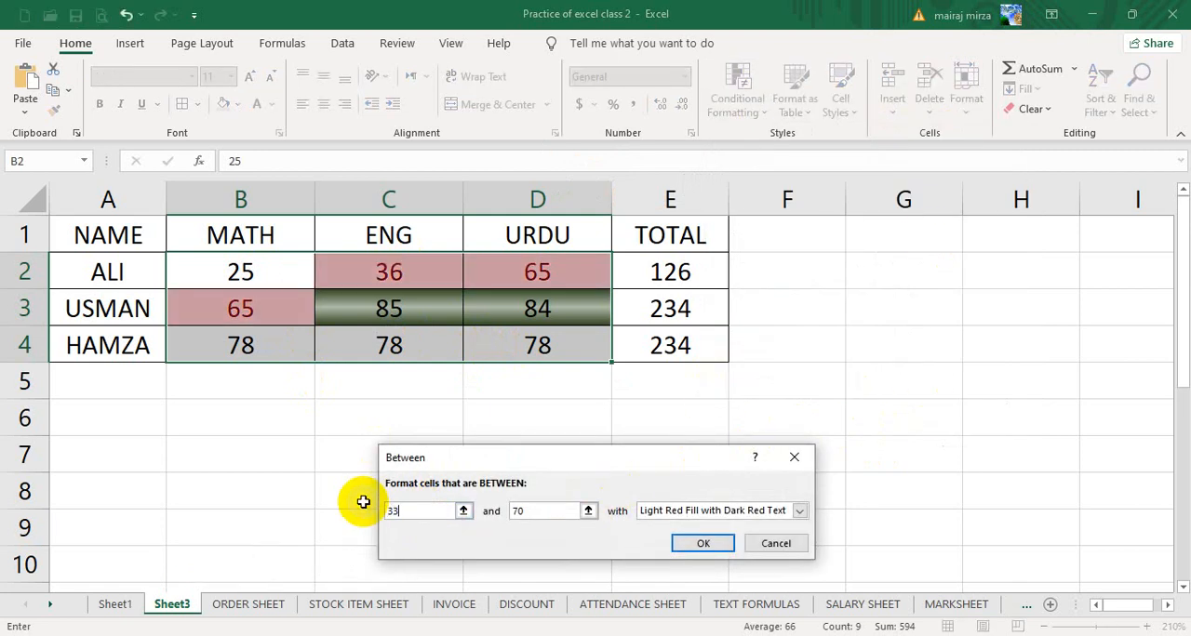
left_click(537, 511)
type("80")
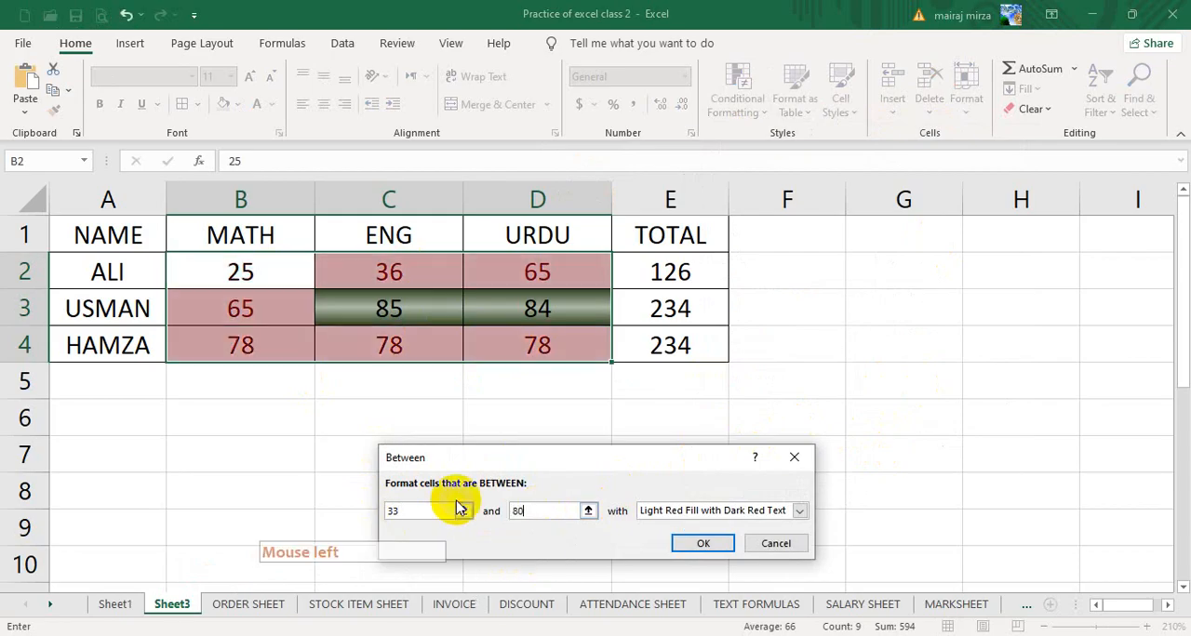
- Switch the Between rule to a custom format with a two-color gradient fill, light blue for Color 1 and dark blue for Color 2
left_click(707, 519)
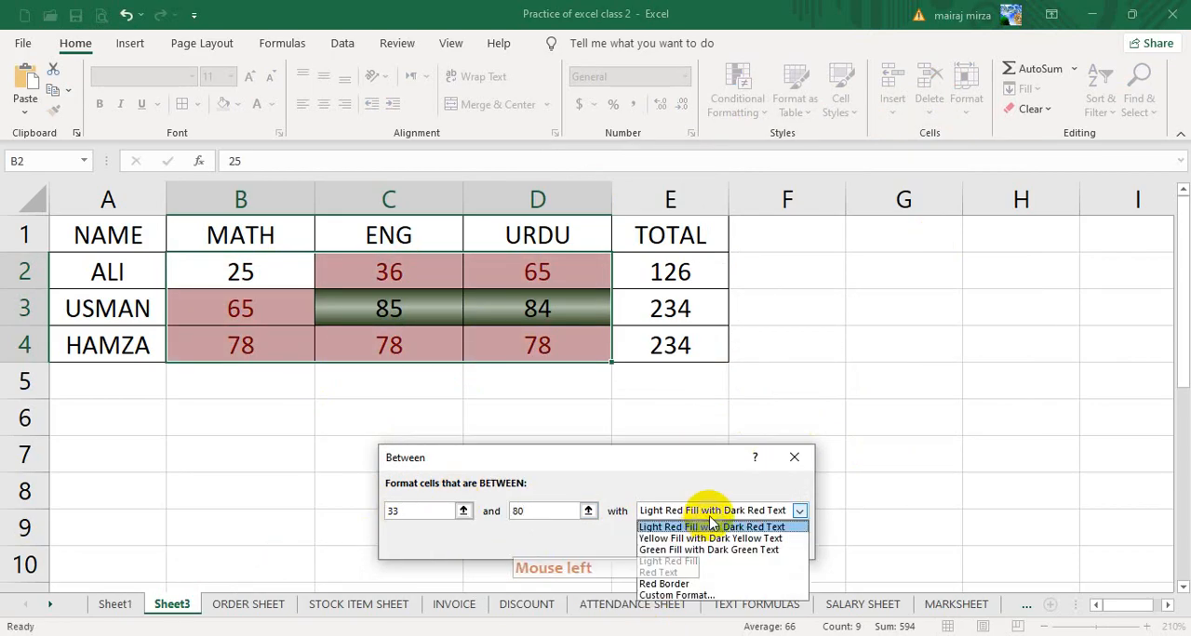
left_click(677, 595)
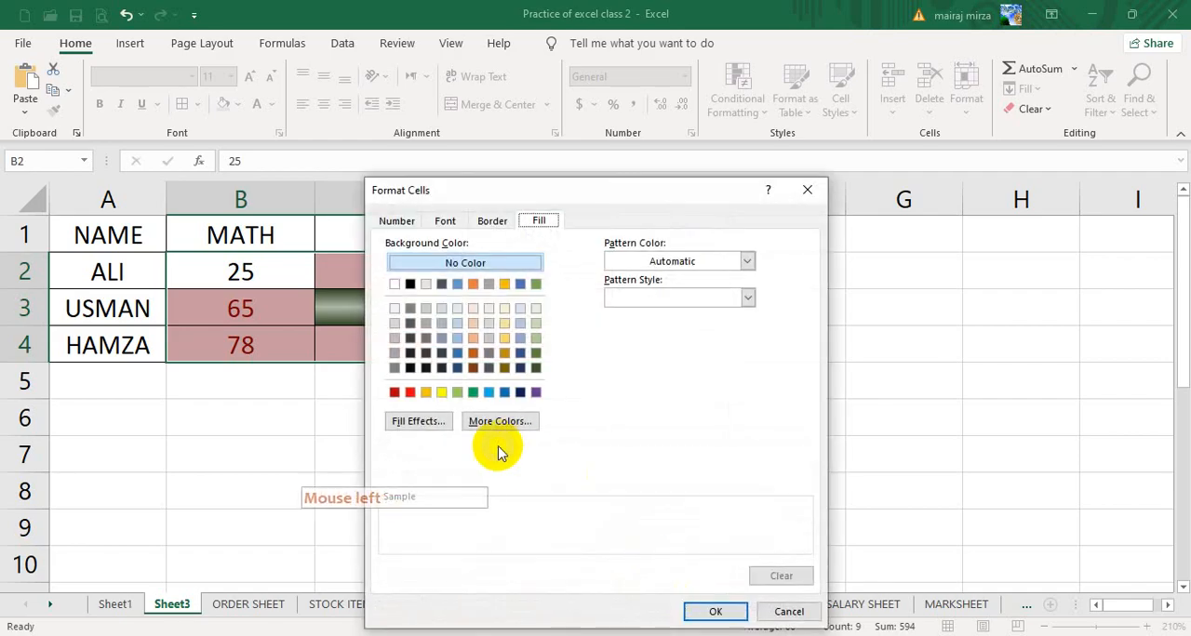
left_click(429, 423)
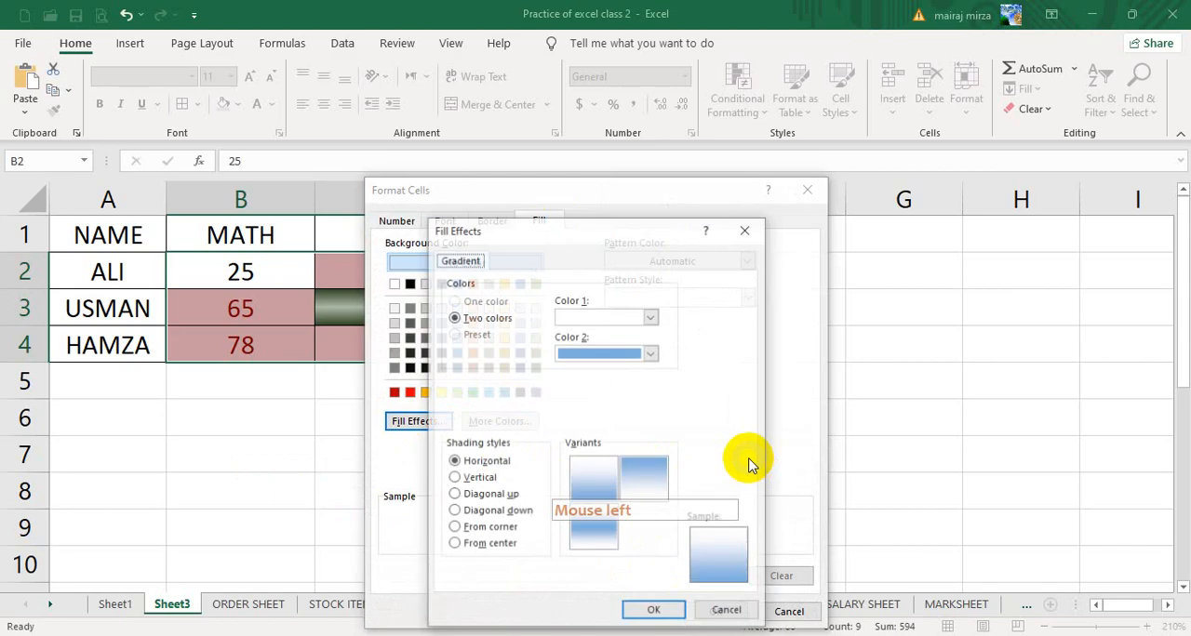
left_click_drag(627, 233, 710, 245)
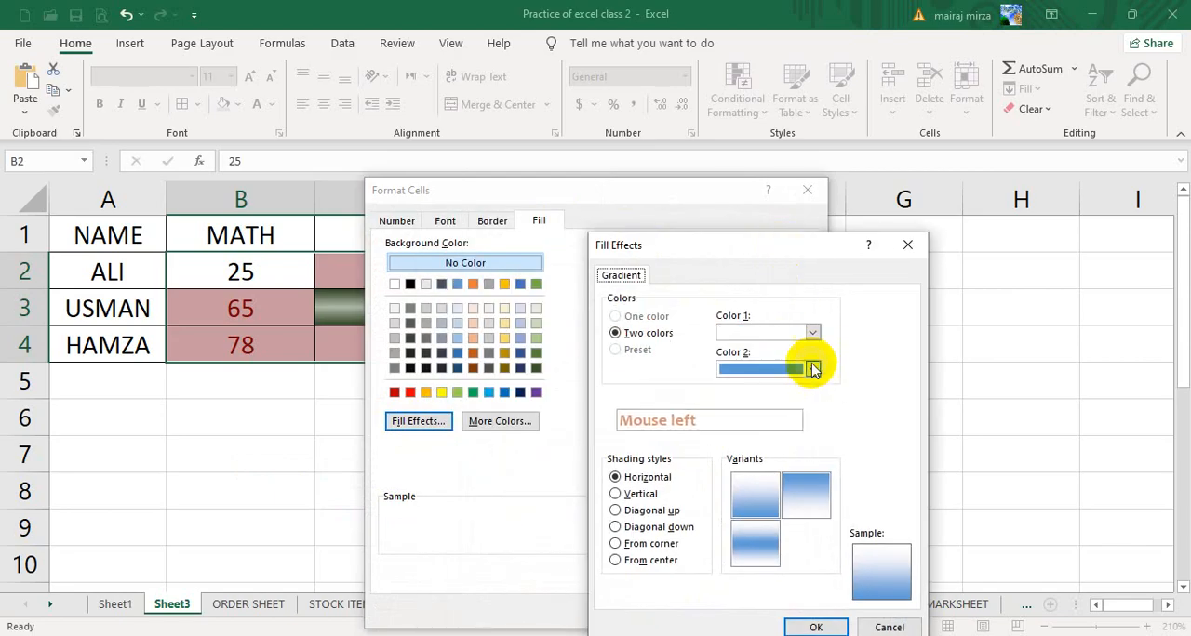
left_click(812, 332)
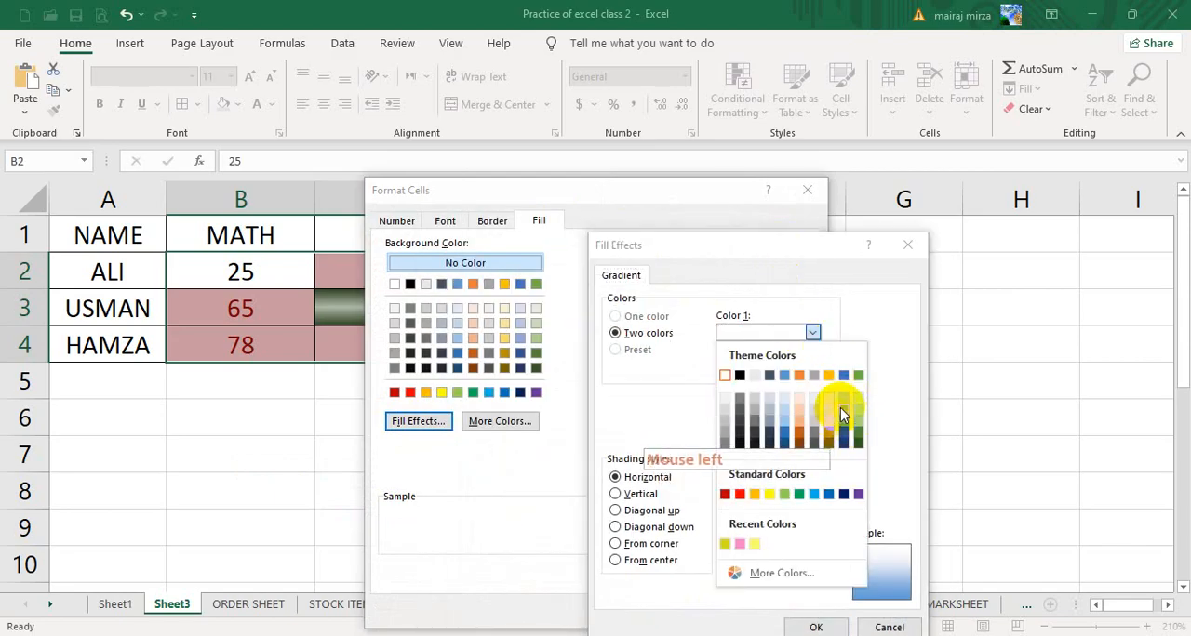
left_click(845, 403)
left_click(812, 370)
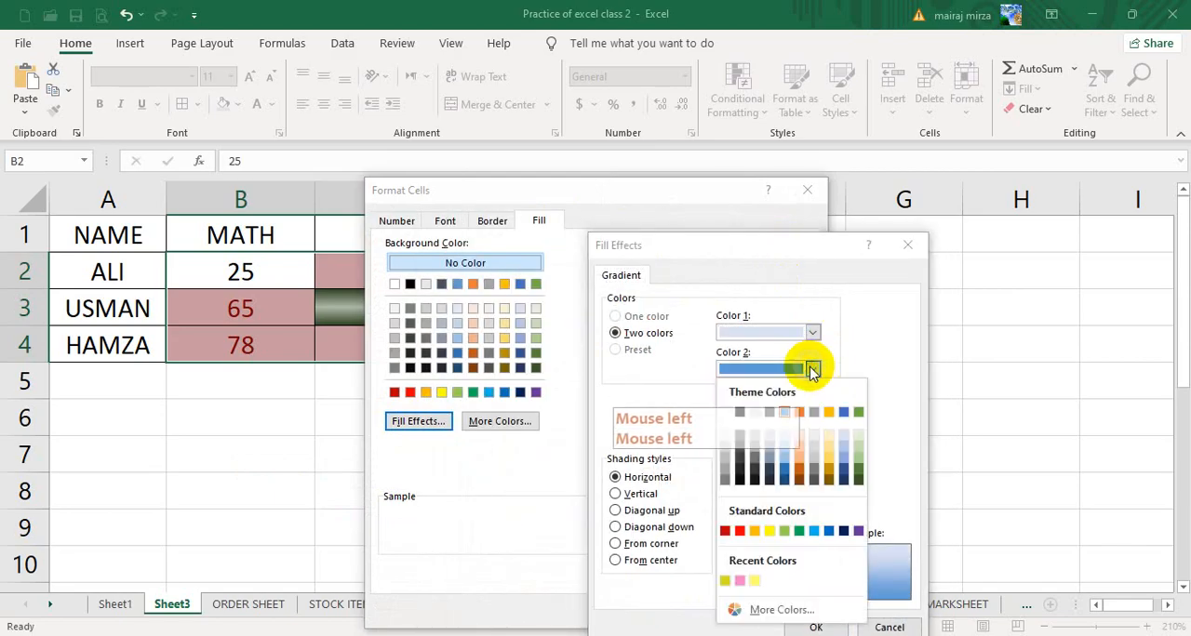
left_click(786, 472)
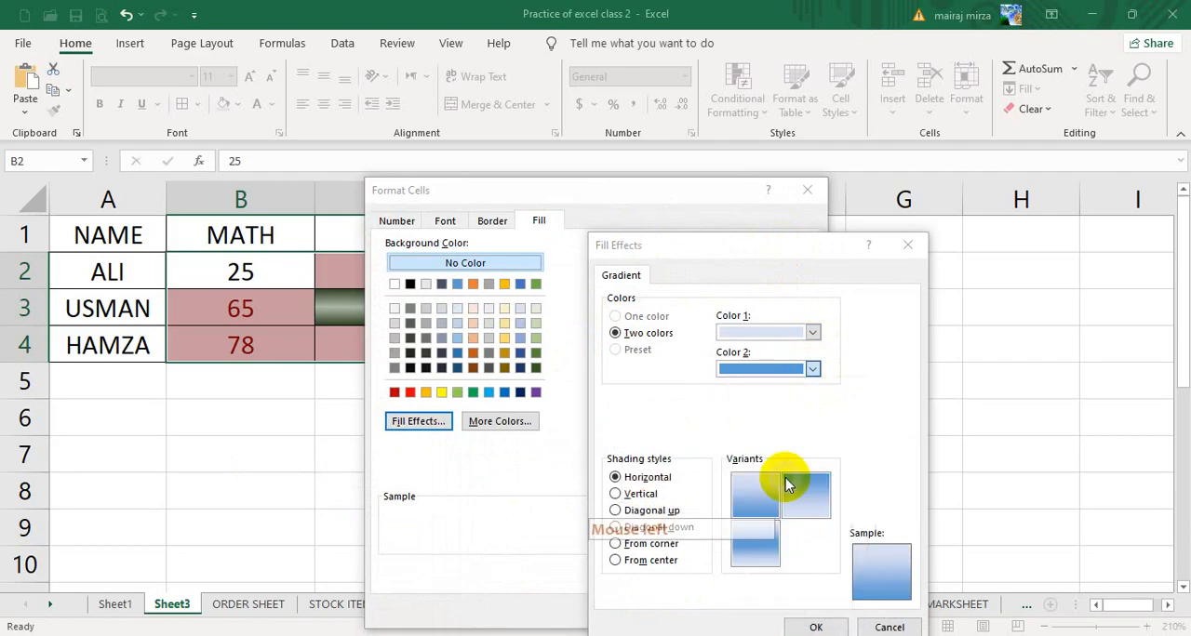
left_click(638, 494)
left_click(642, 478)
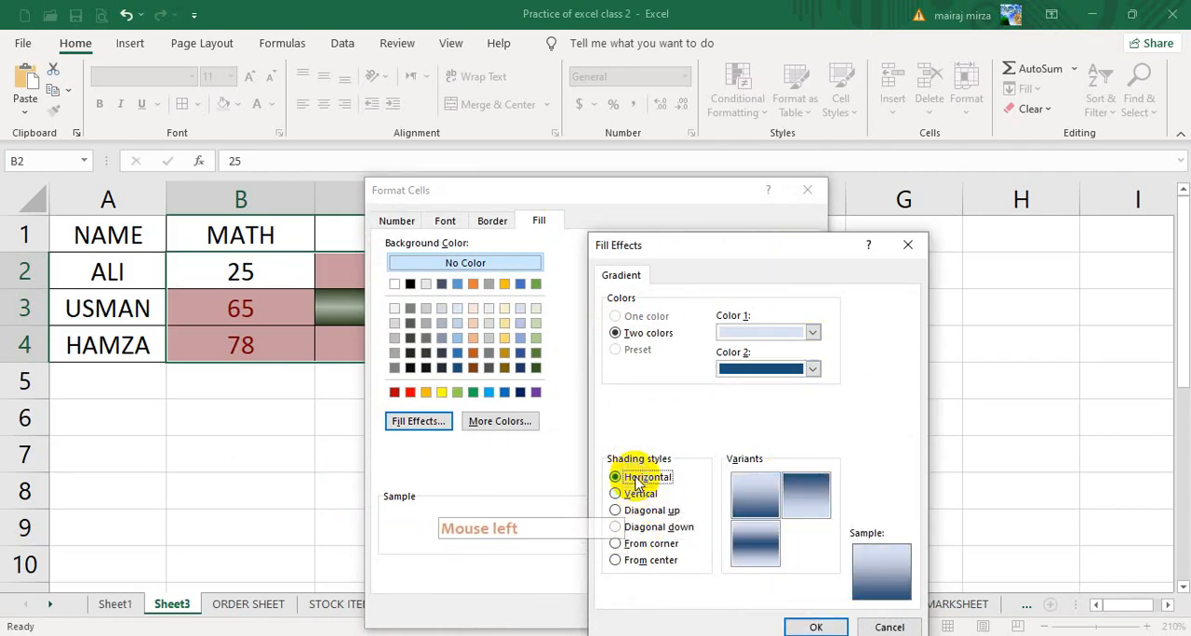
left_click(644, 527)
left_click(615, 477)
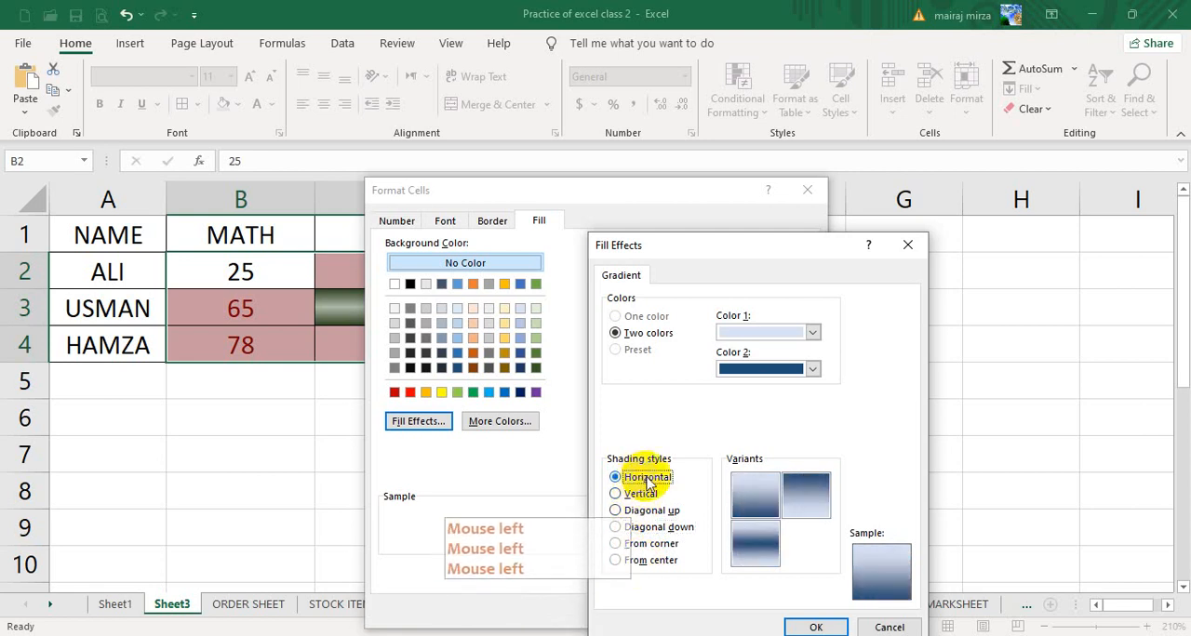
- Choose the center-banded horizontal gradient variant and accept the fill for the Between rule's custom format
left_click(755, 543)
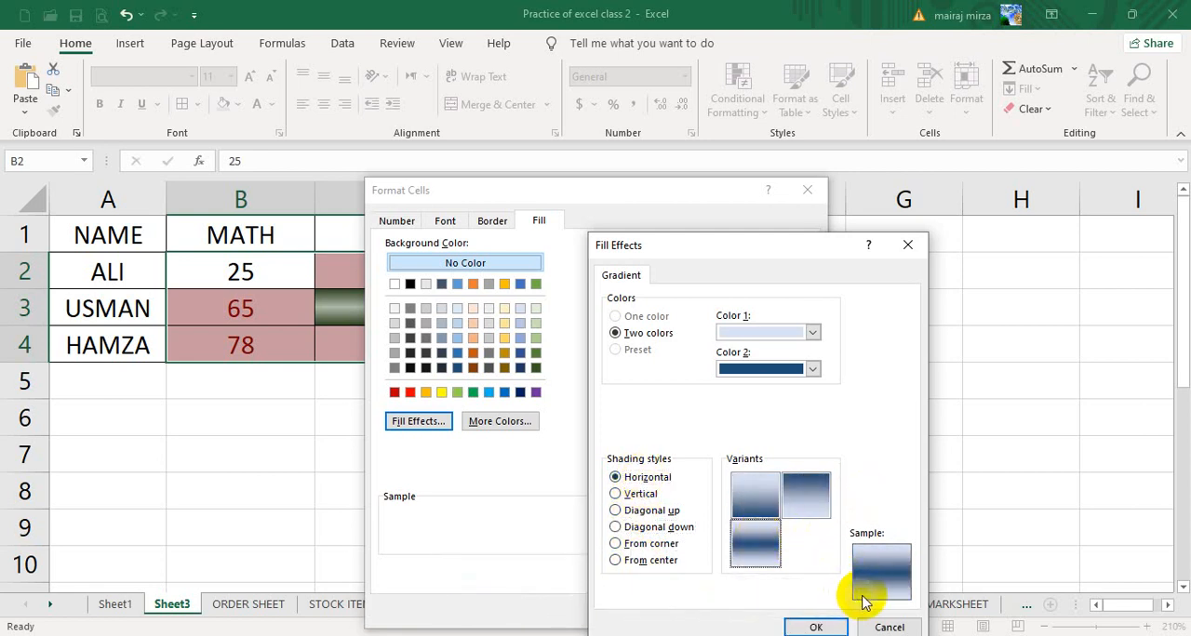
left_click(817, 627)
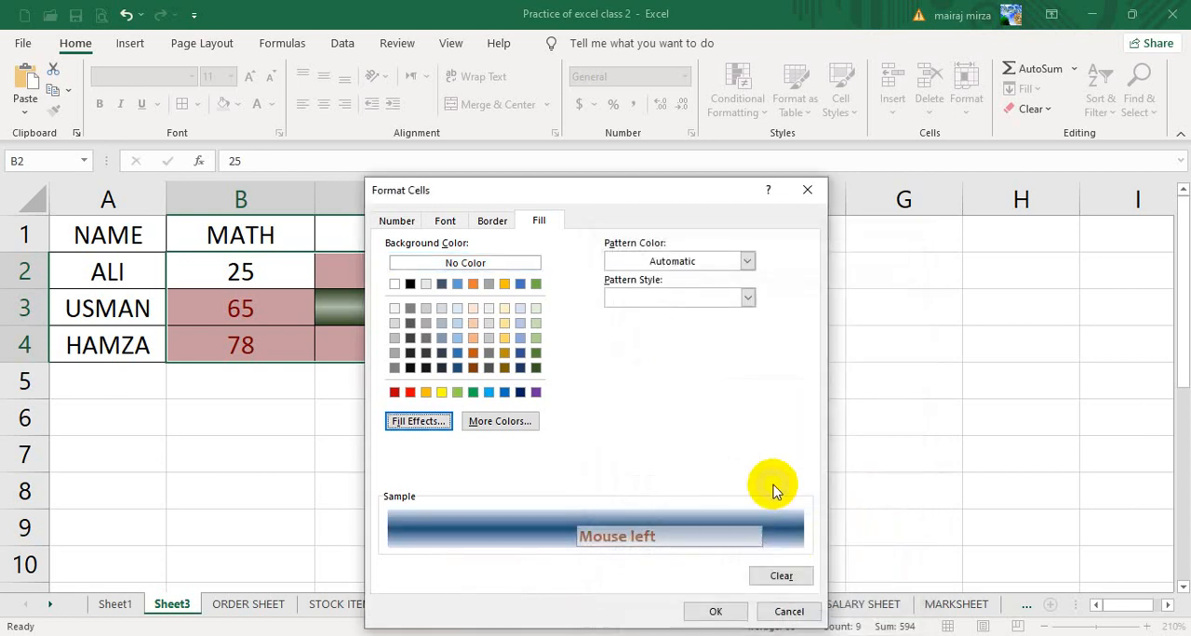
left_click(714, 611)
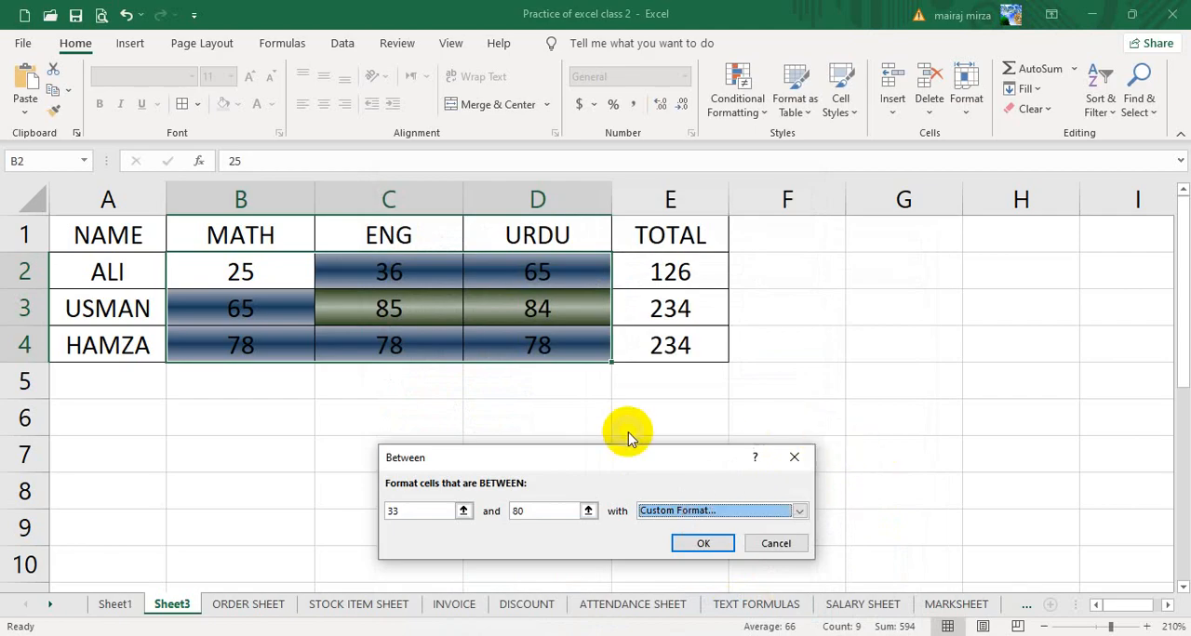
- Add an orange font color and bold style to the Between rule's custom format and apply the rule
left_click_drag(550, 460, 721, 430)
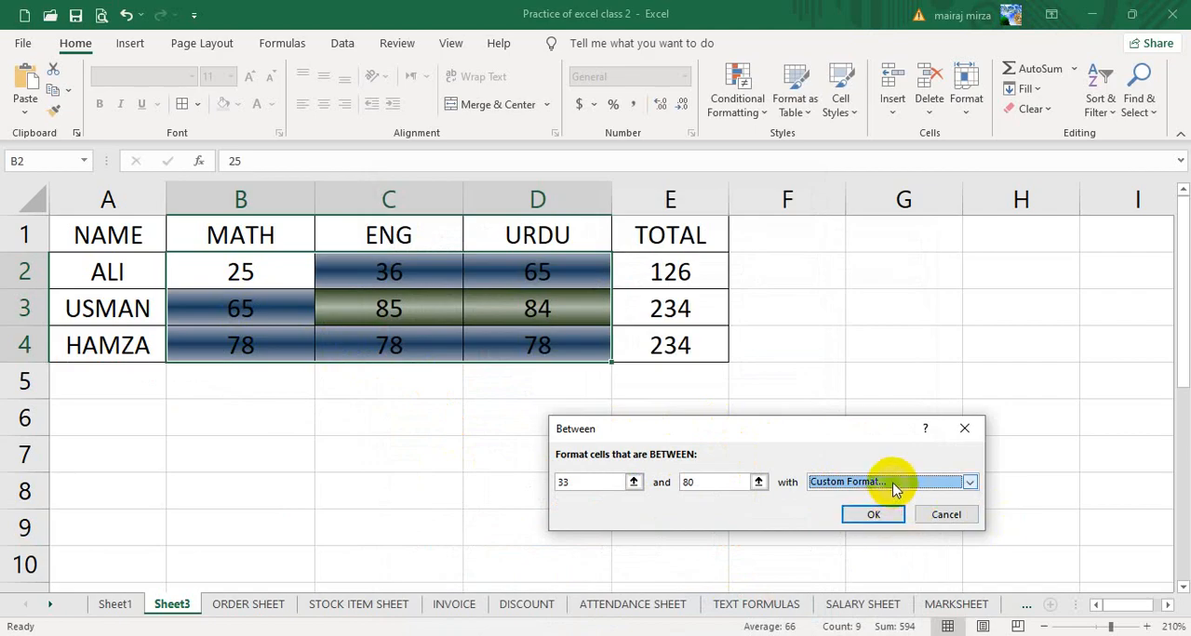
left_click(969, 482)
left_click(875, 563)
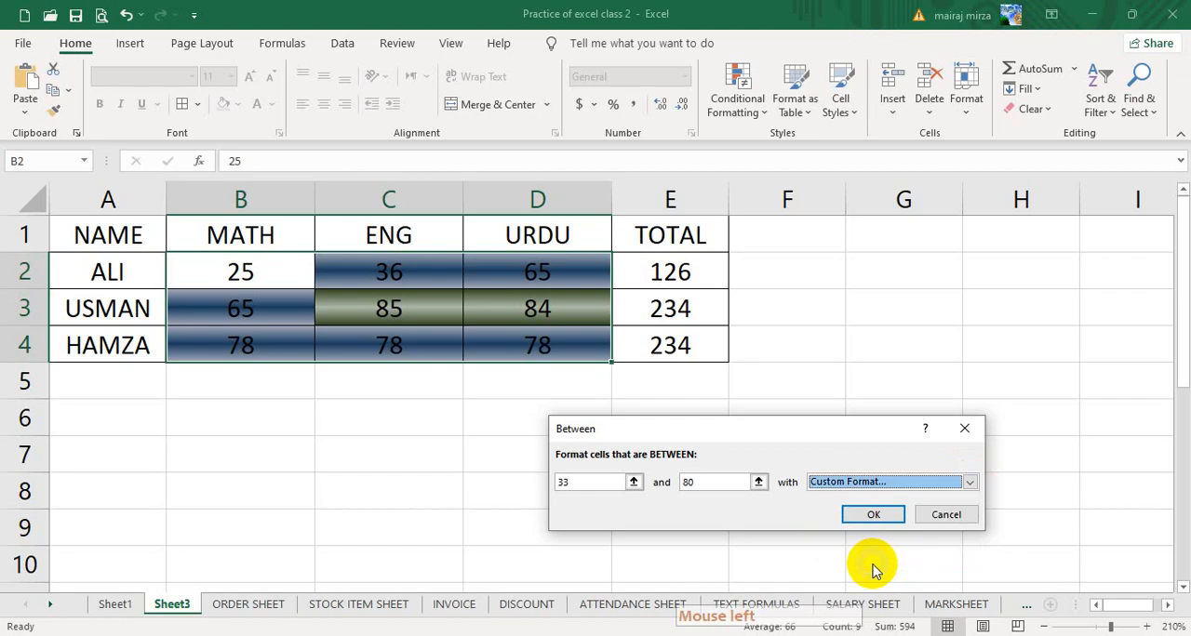
left_click(444, 221)
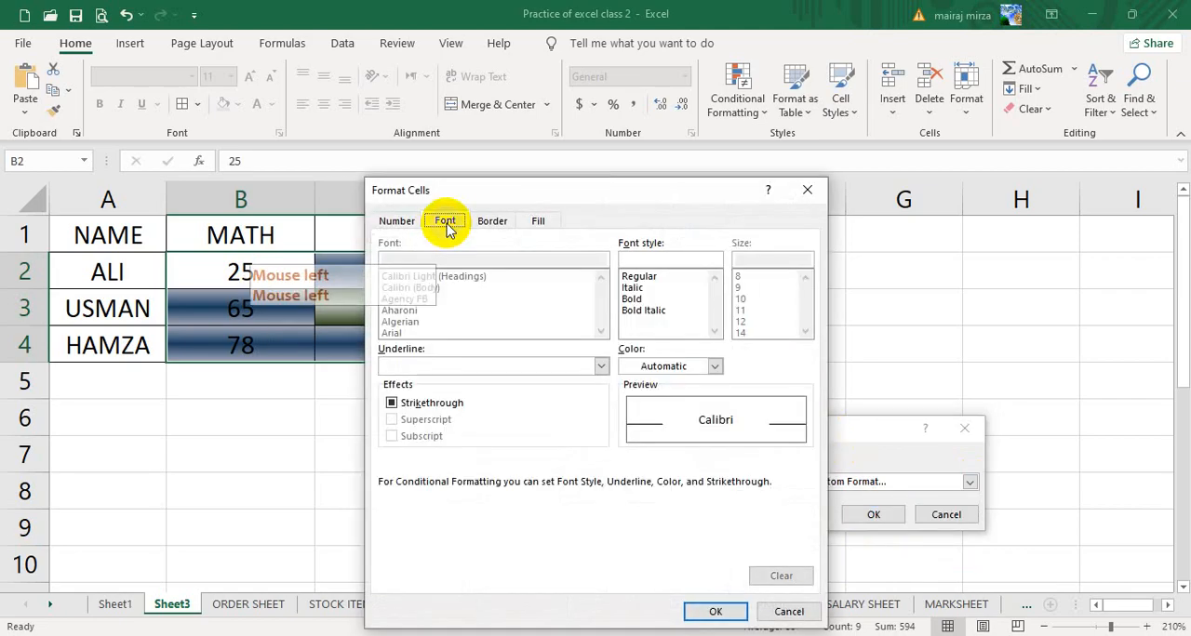
left_click_drag(518, 192, 732, 201)
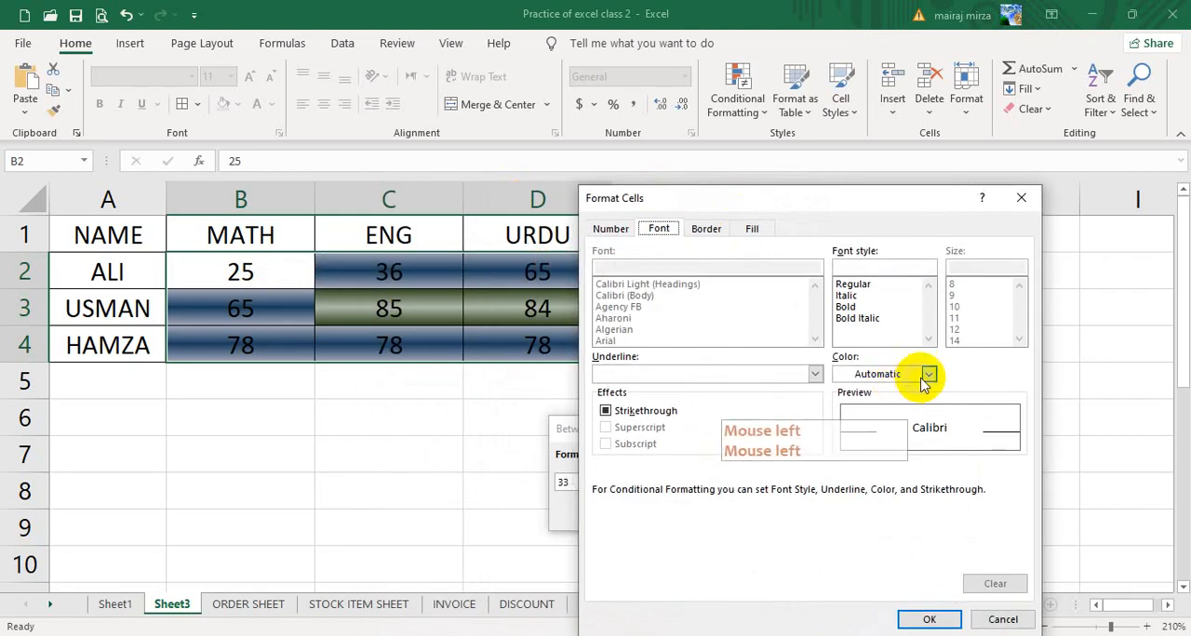
left_click(929, 374)
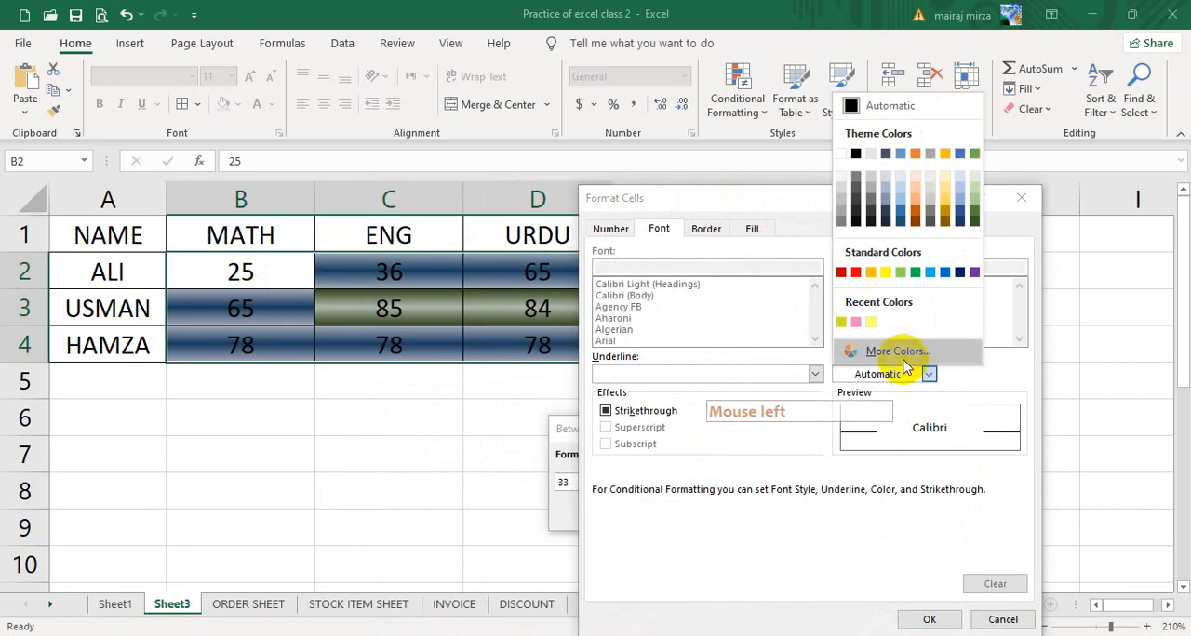
left_click(875, 276)
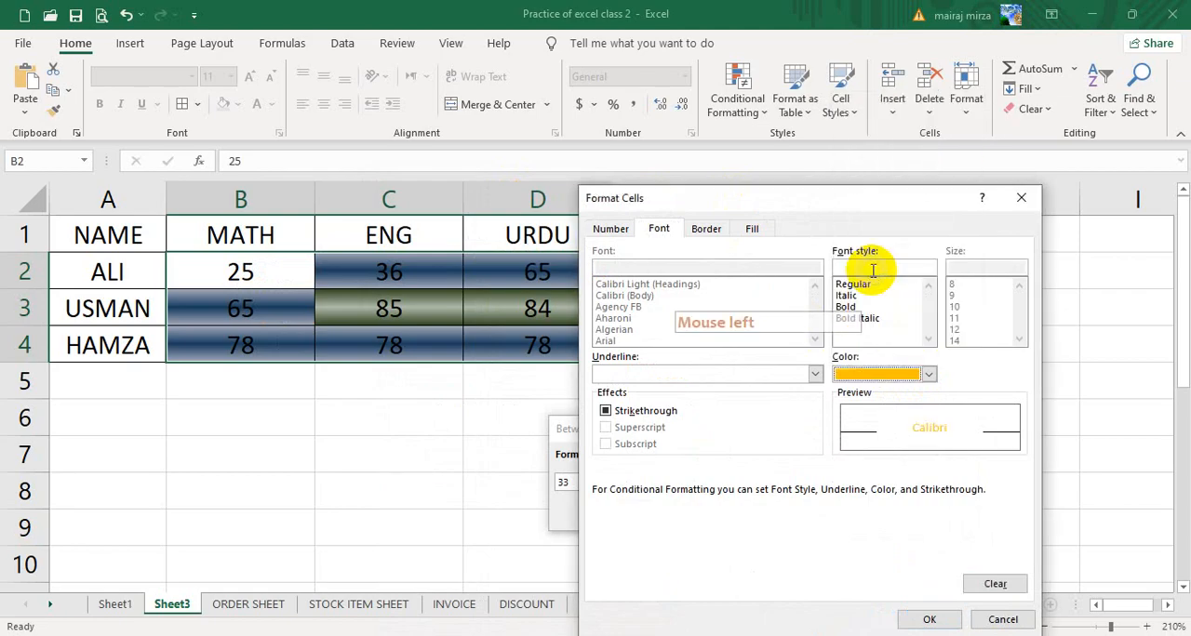
left_click(848, 311)
left_click(924, 619)
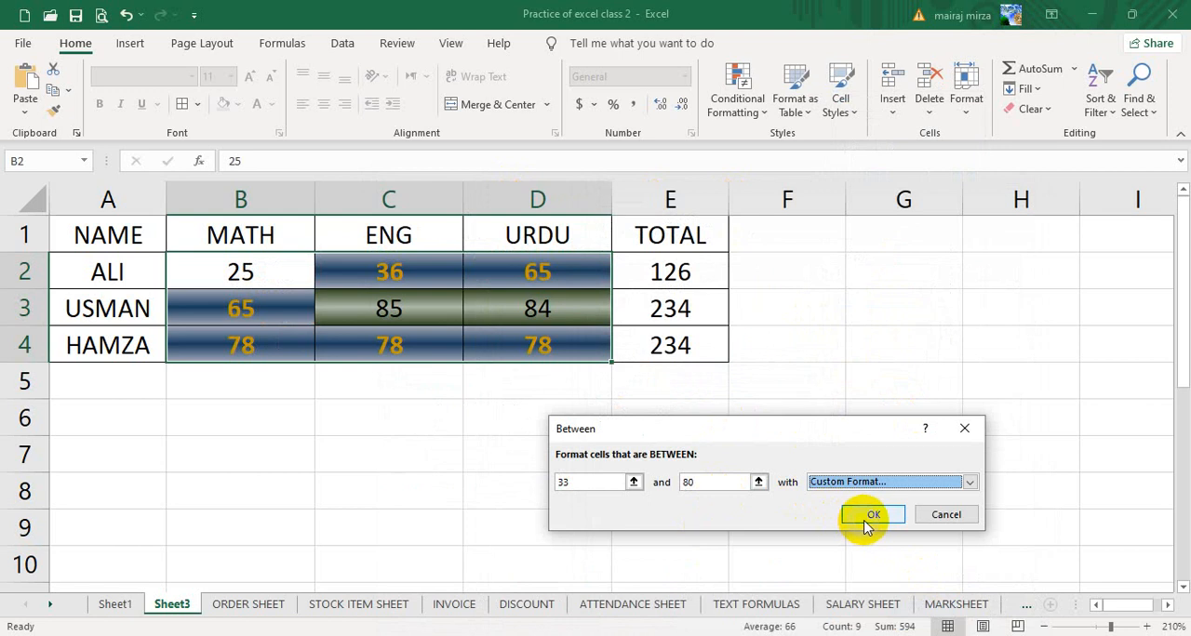
left_click(870, 518)
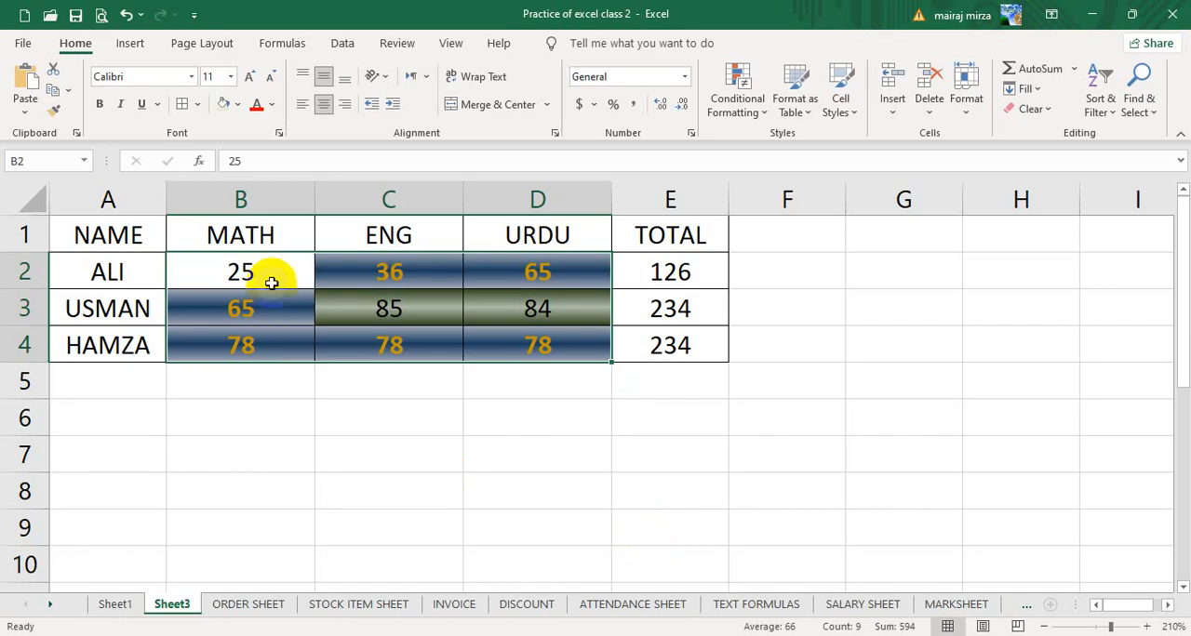
- Create a Less Than highlight rule on the selected marks with a limit of 33
left_click(739, 101)
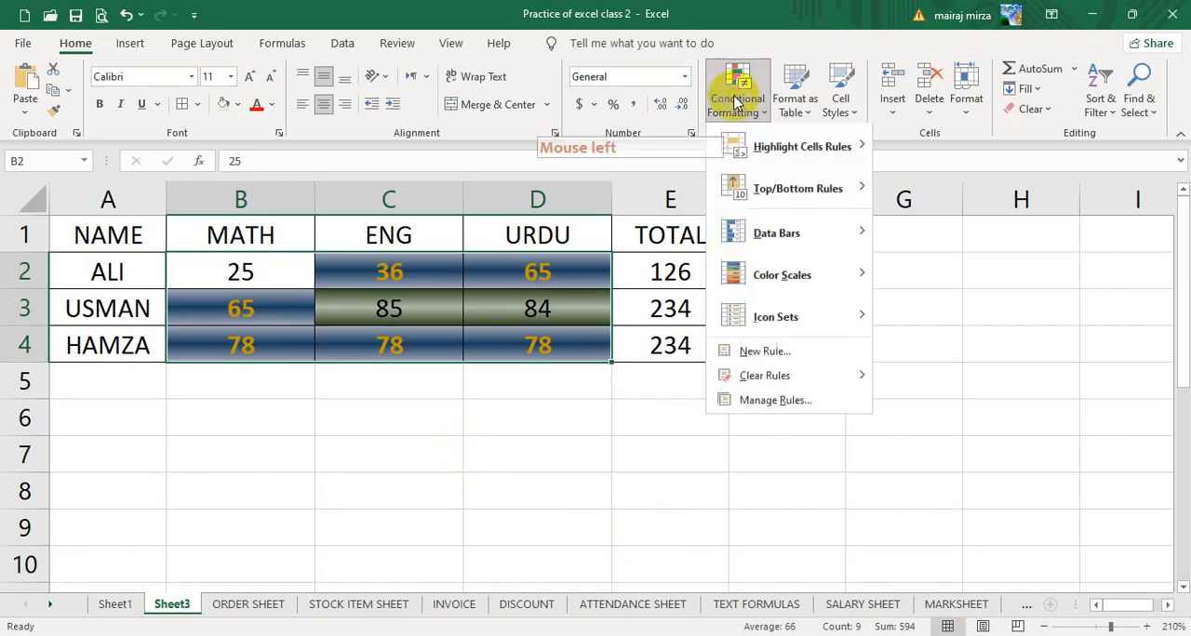
mouse_move(756, 151)
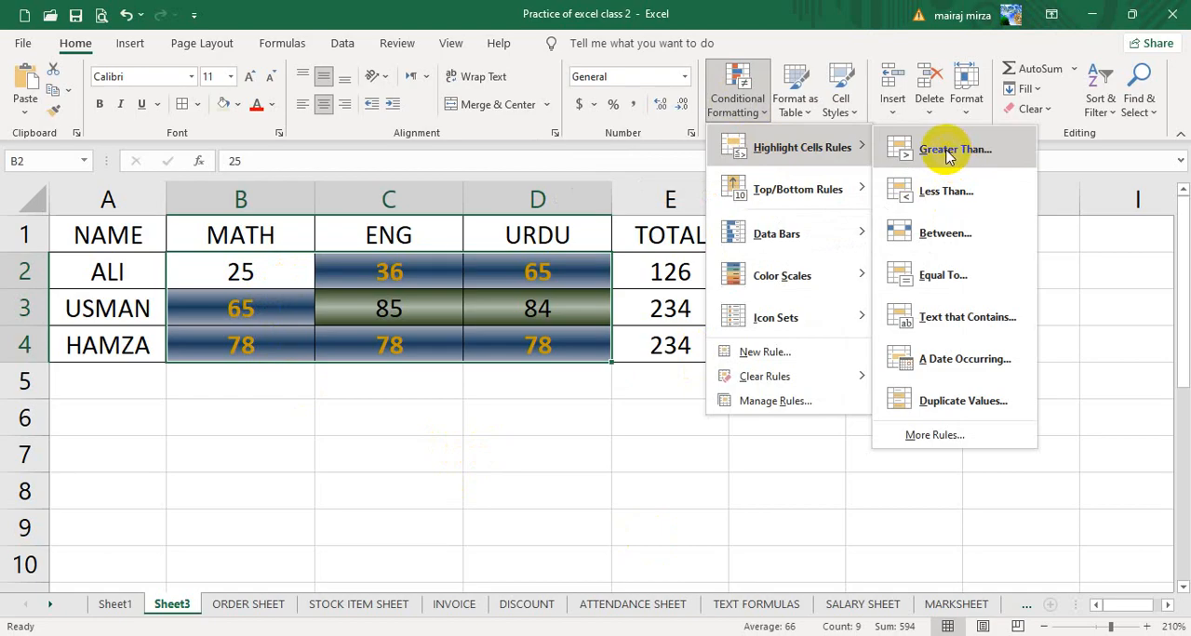
left_click(929, 192)
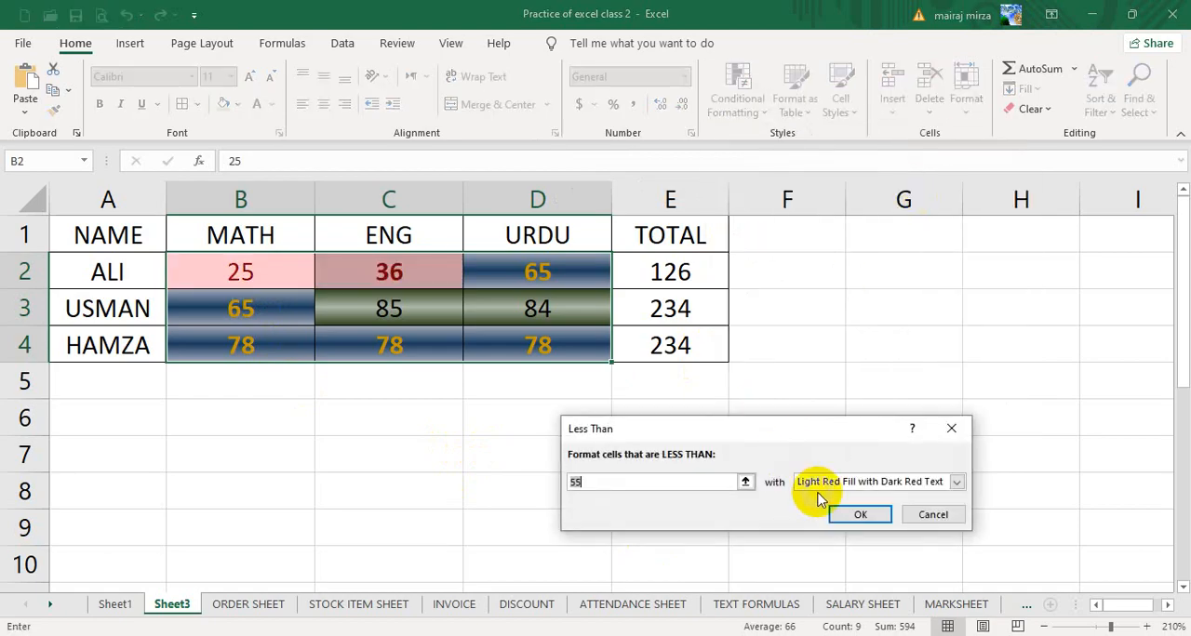
type("33")
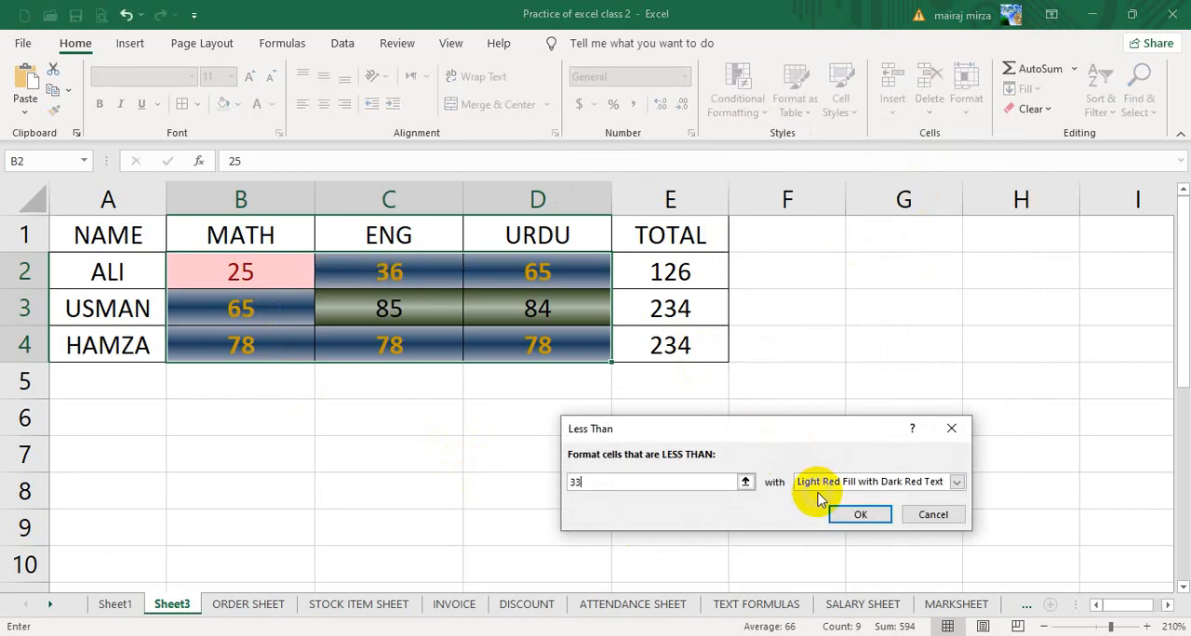
- Switch the Less Than rule to a custom format with a two-color gradient fill, dark orange-brown for Color 1 and pale orange for Color 2
left_click(914, 481)
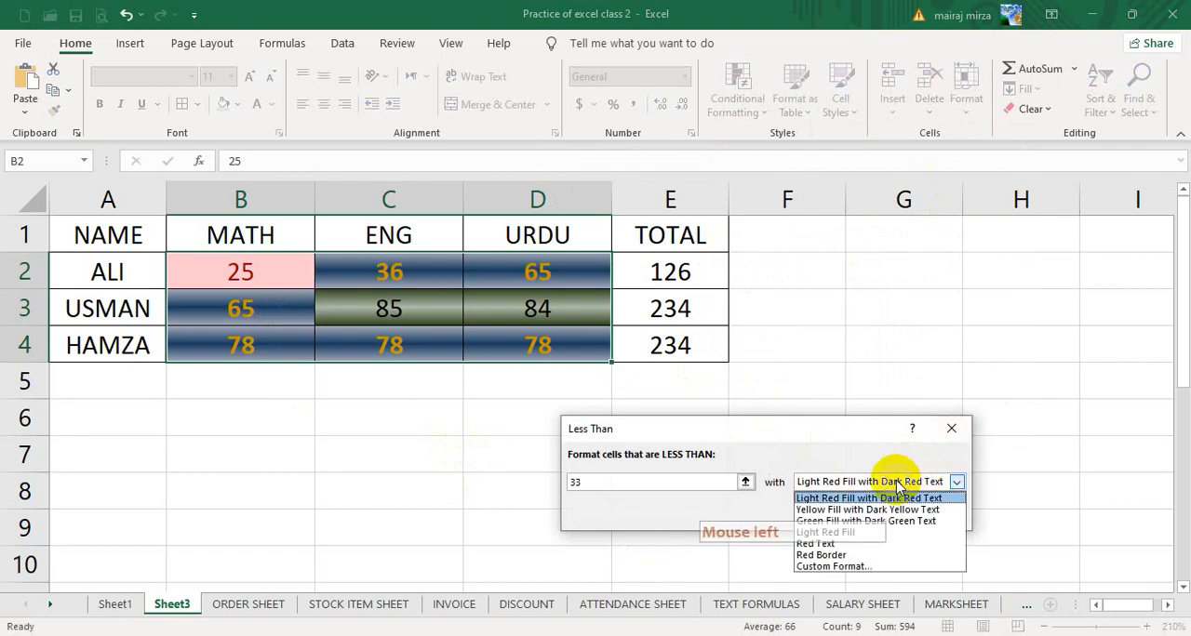
left_click(856, 565)
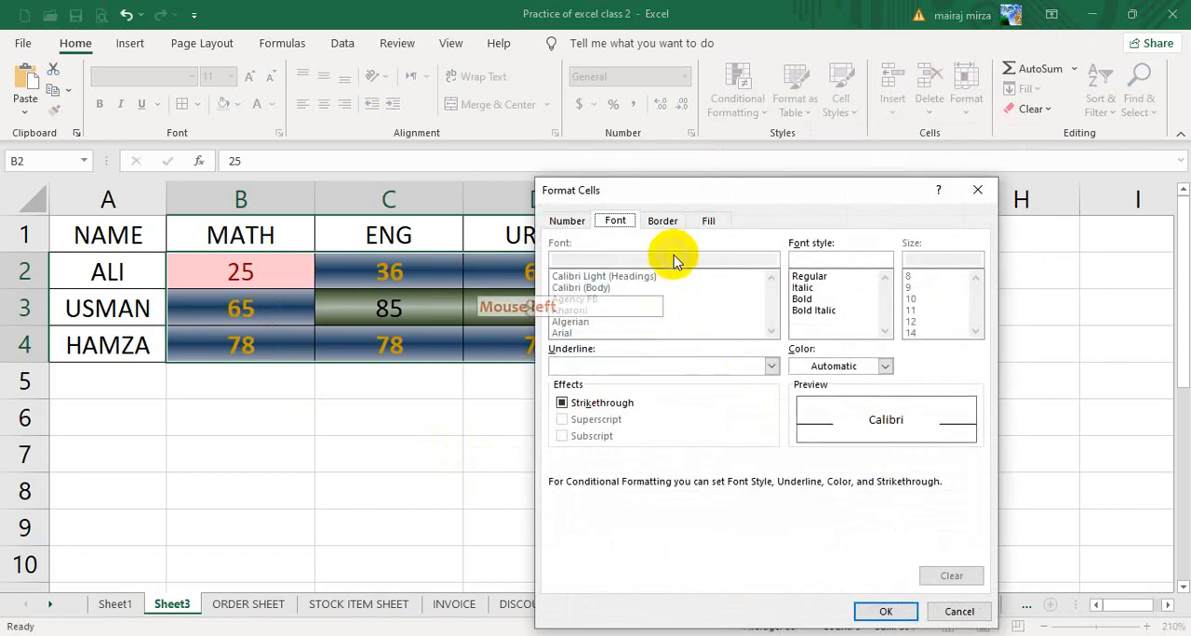
left_click(708, 221)
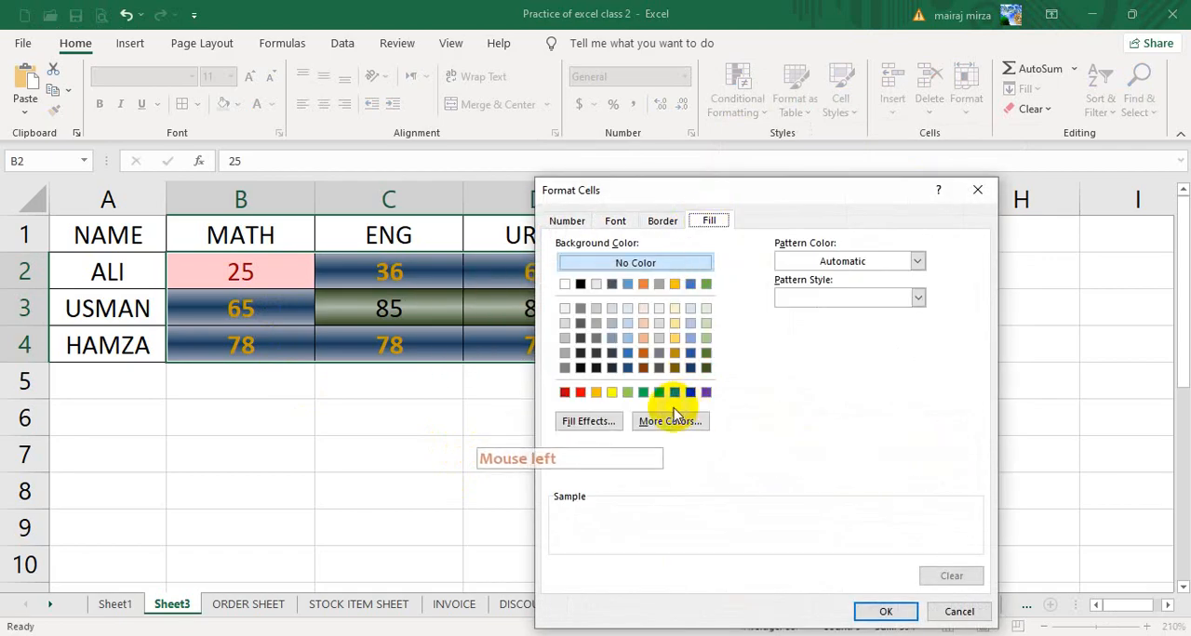
left_click(588, 421)
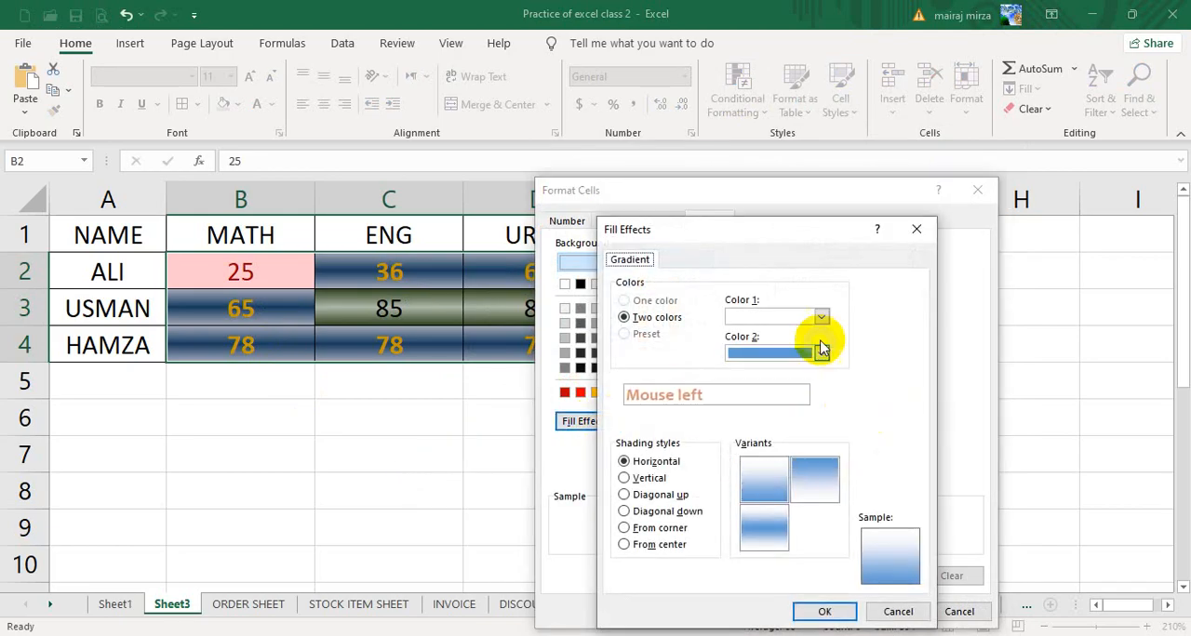
left_click(821, 350)
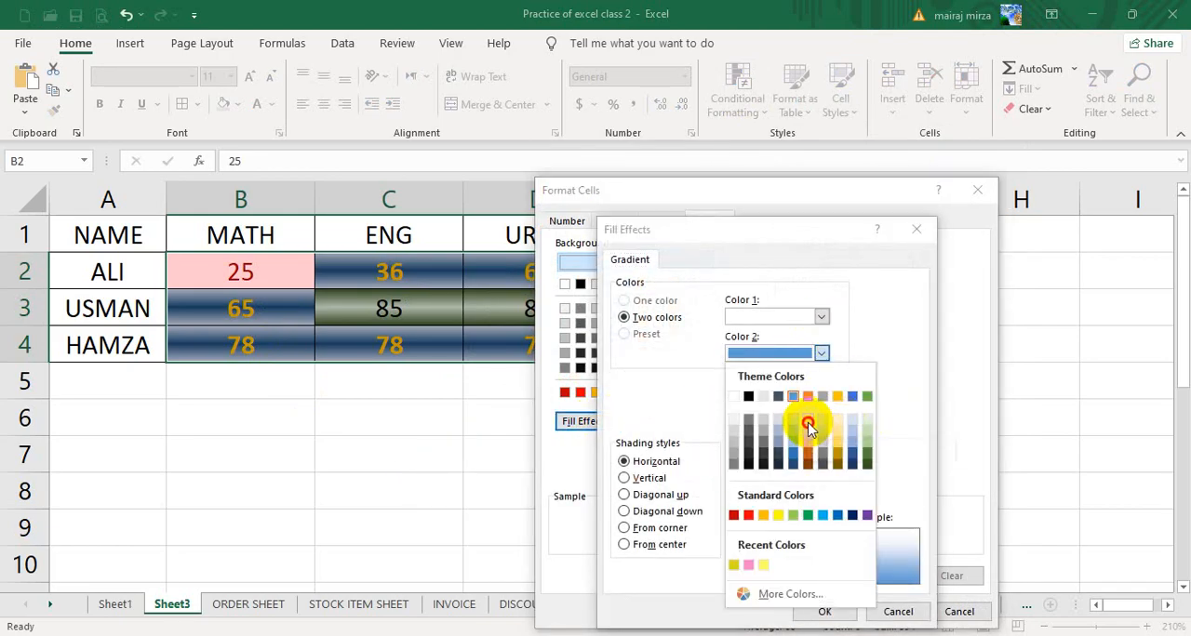
left_click(807, 425)
left_click(821, 316)
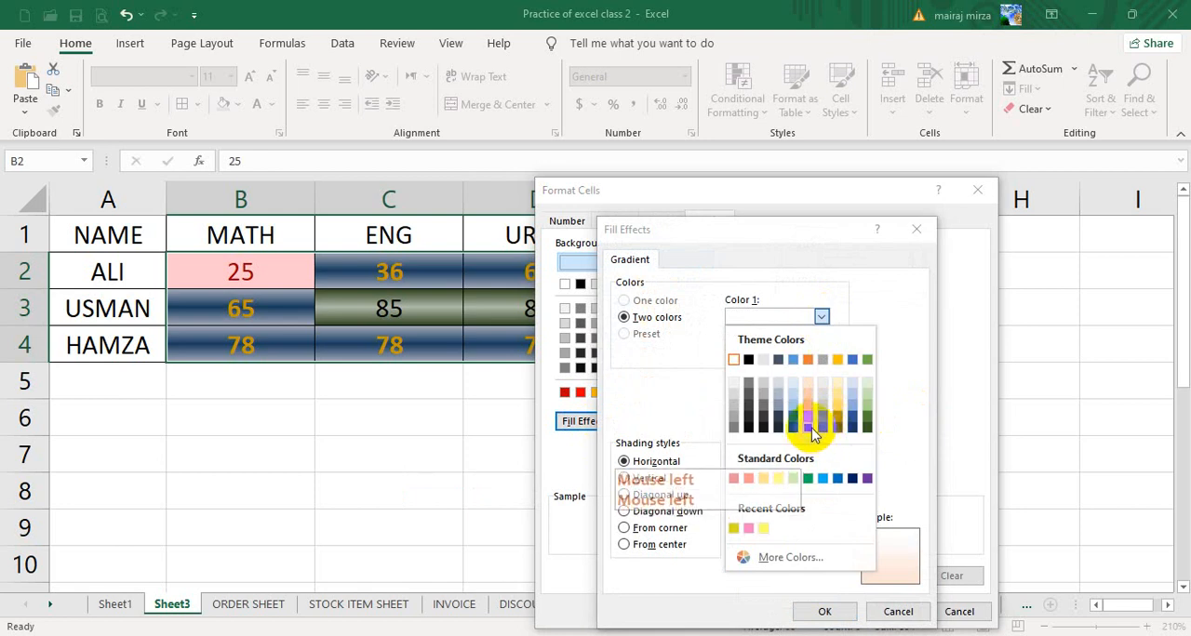
left_click(811, 428)
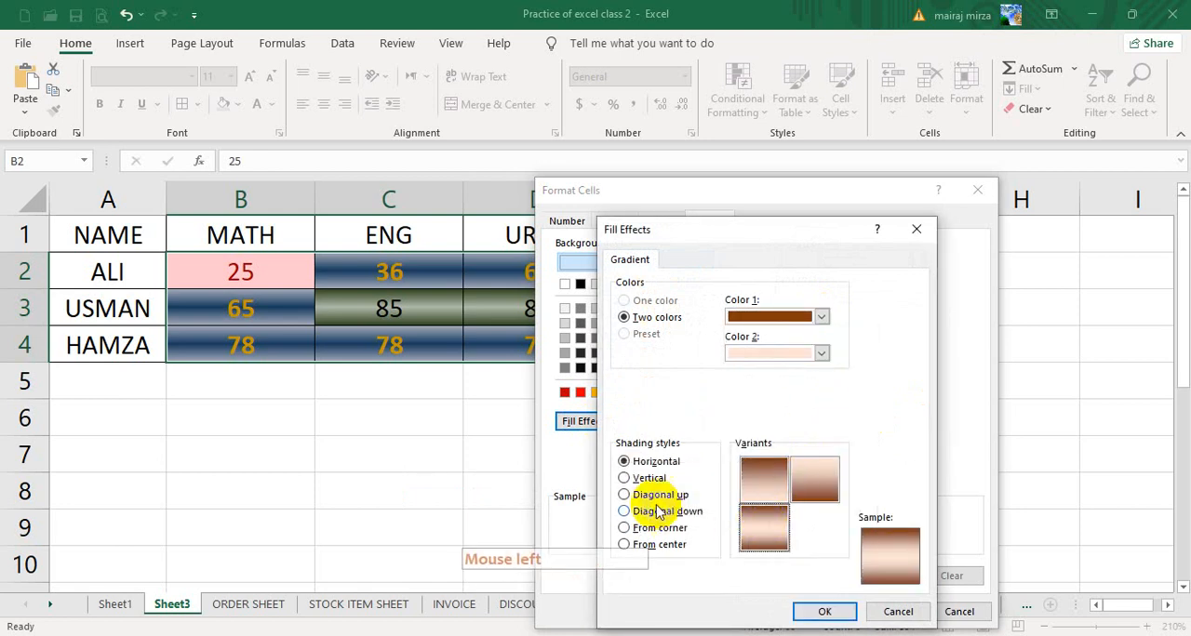
- Choose vertical shading with the light-centered variant, accept the fill, and apply the Less Than rule
left_click(649, 478)
left_click(765, 523)
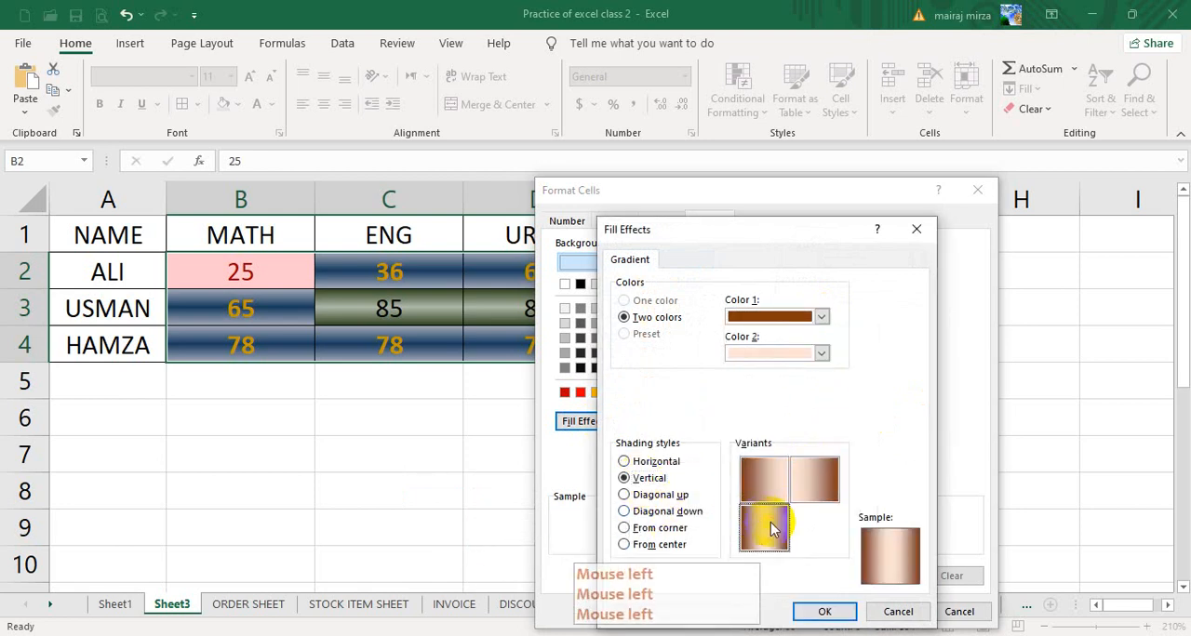
left_click(825, 614)
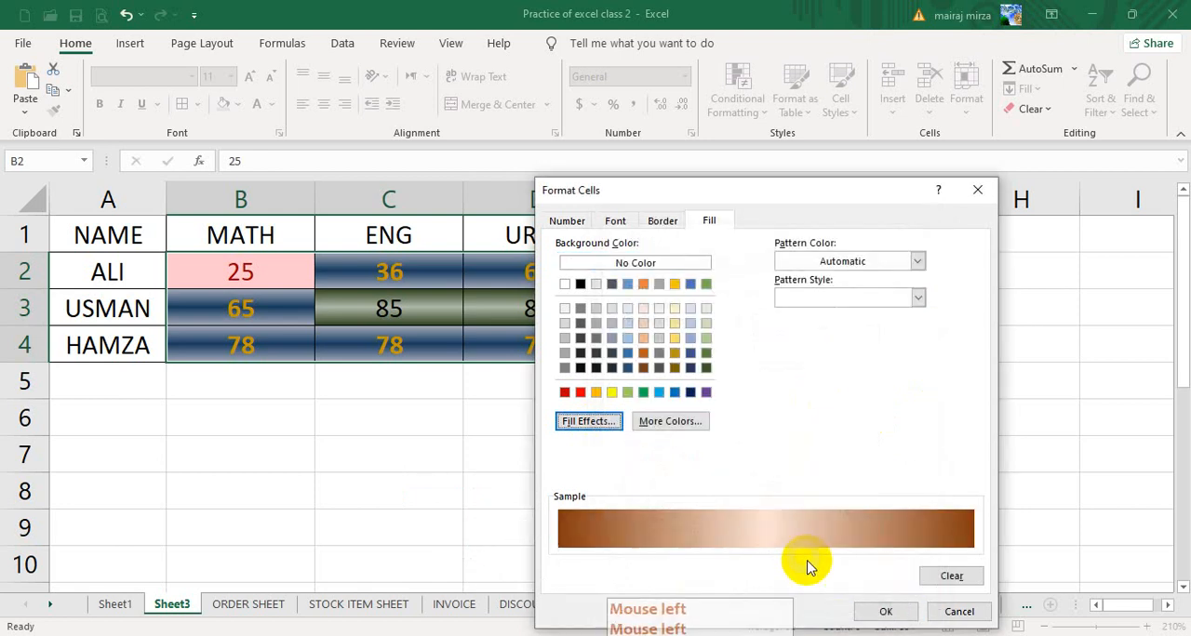
left_click(899, 613)
left_click(866, 514)
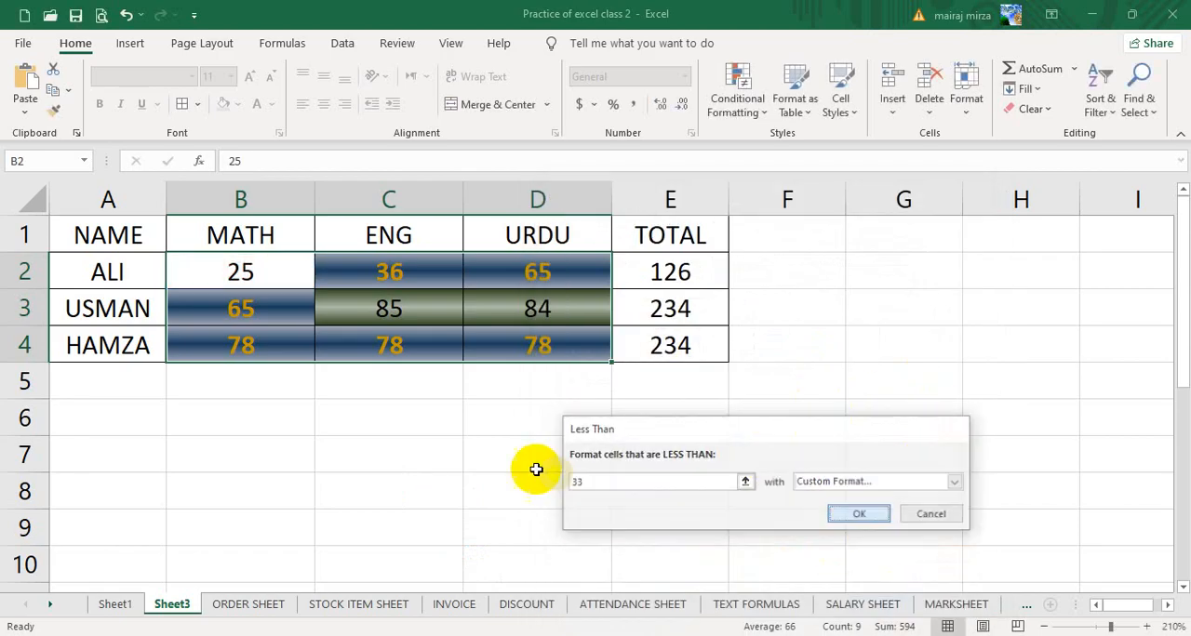
- Test the rules by changing HAMZA's ENG mark to 94 and MATH mark to 12
left_click(491, 474)
left_click(385, 346)
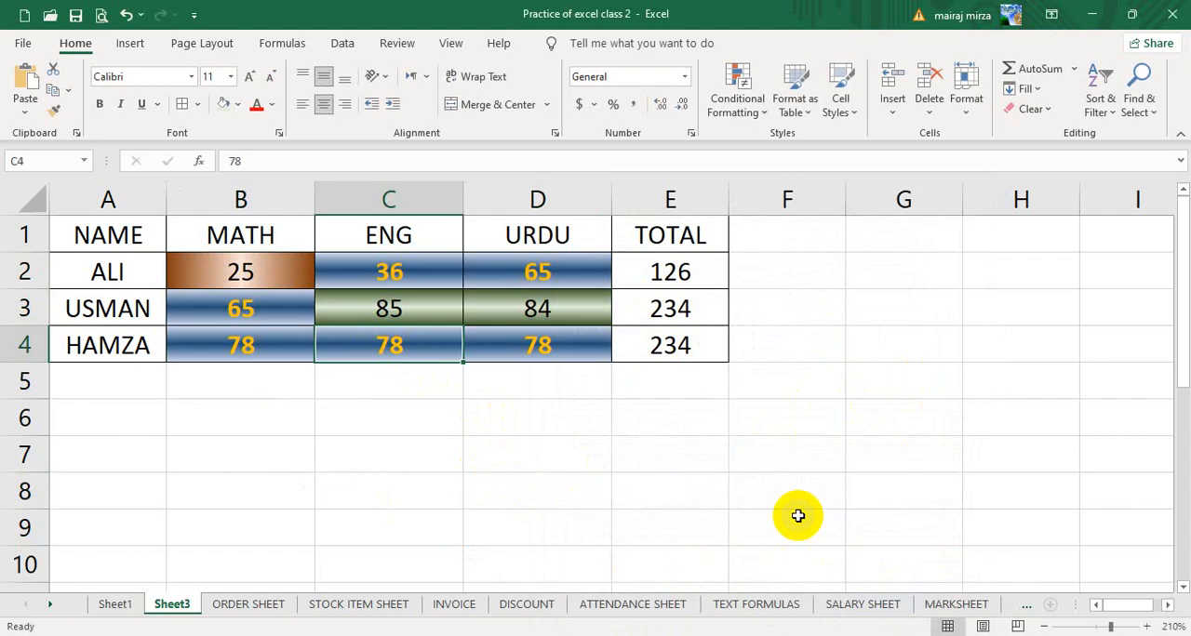
type("94")
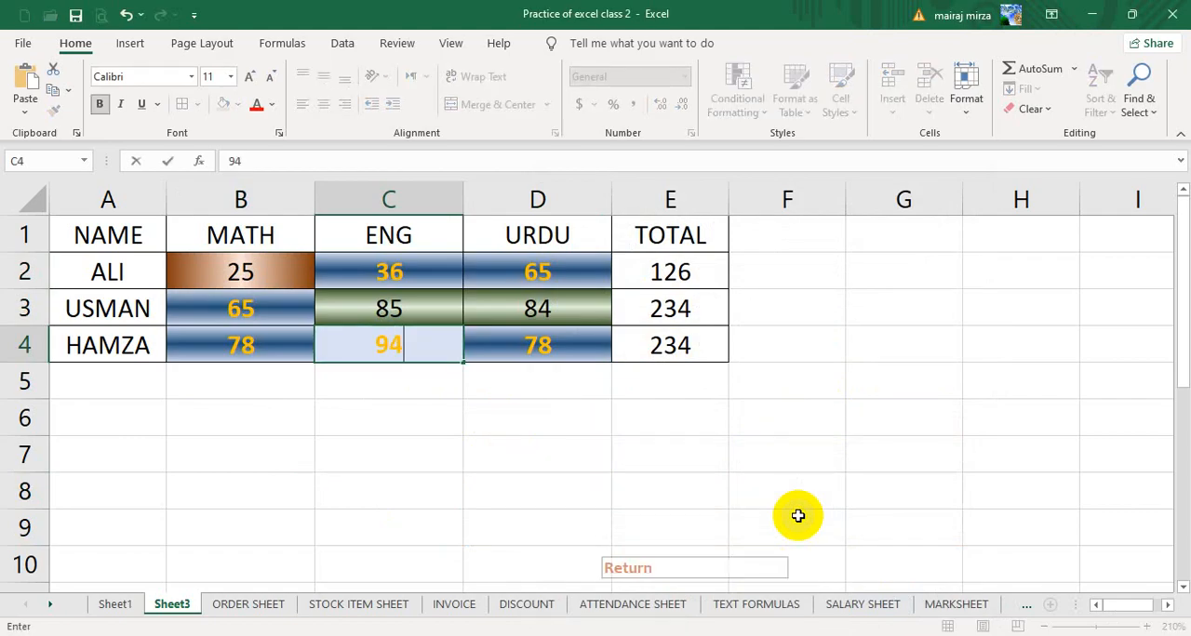
key("Return")
left_click(219, 352)
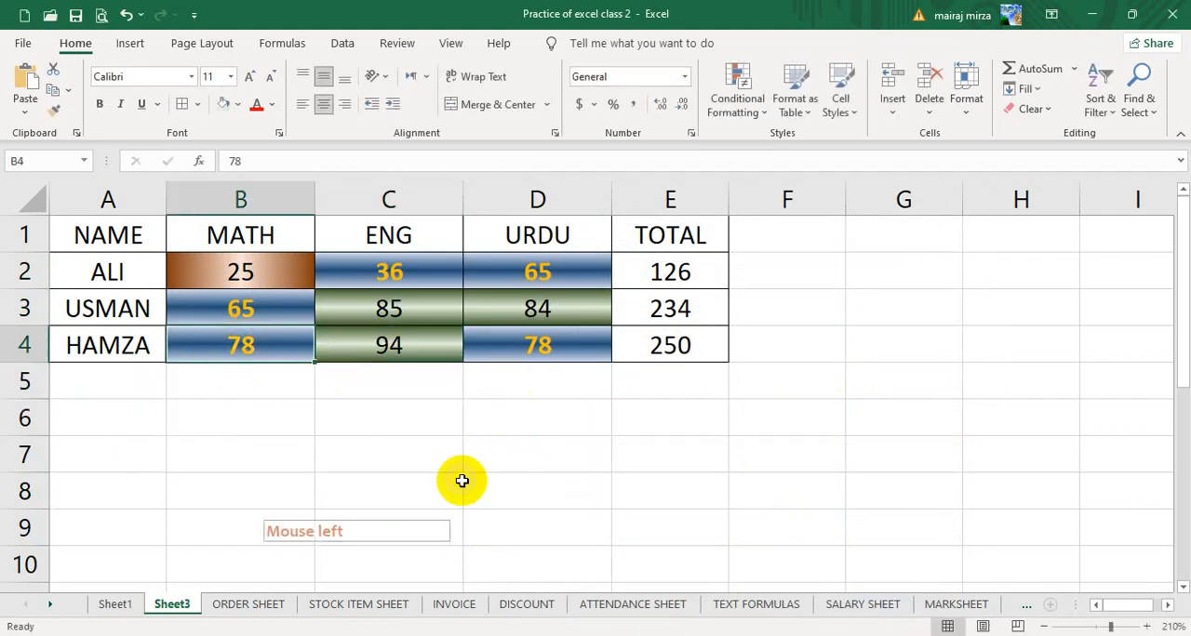
type("12")
key("Return")
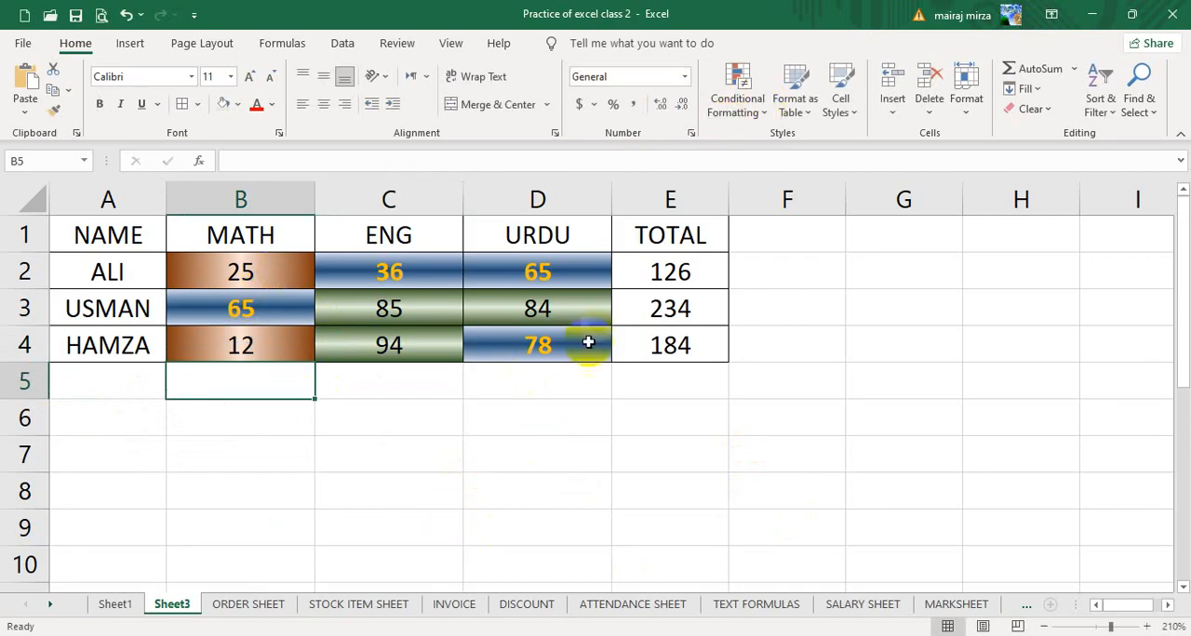
- Clear all conditional formatting rules from the marks in B2:D4
left_click_drag(289, 272, 558, 346)
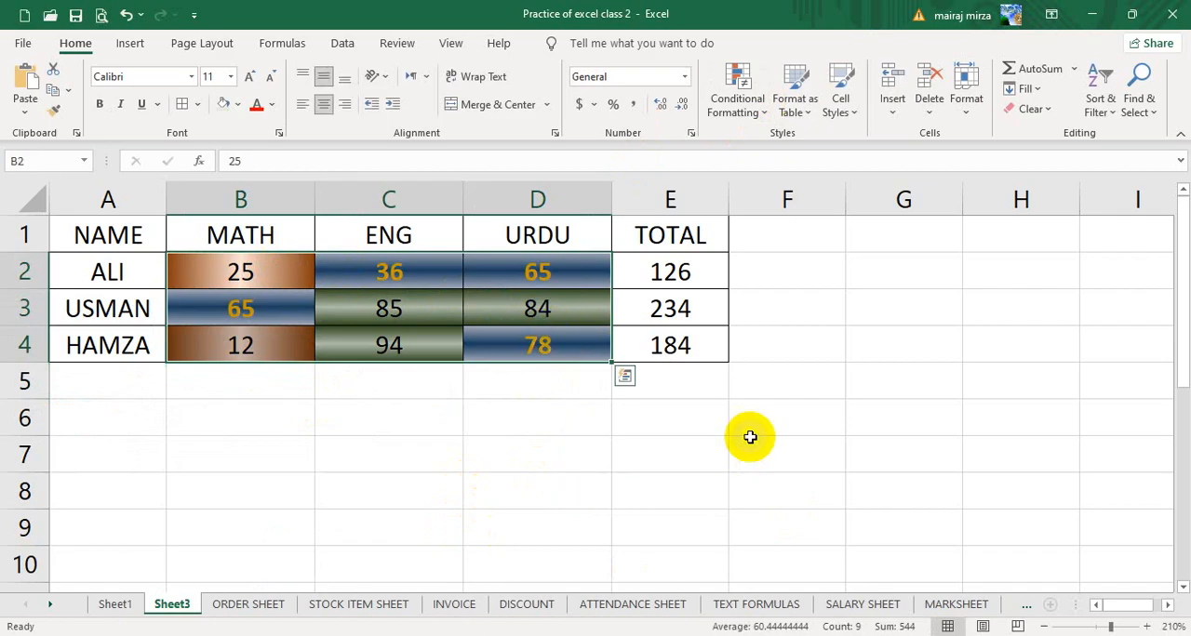
left_click(745, 104)
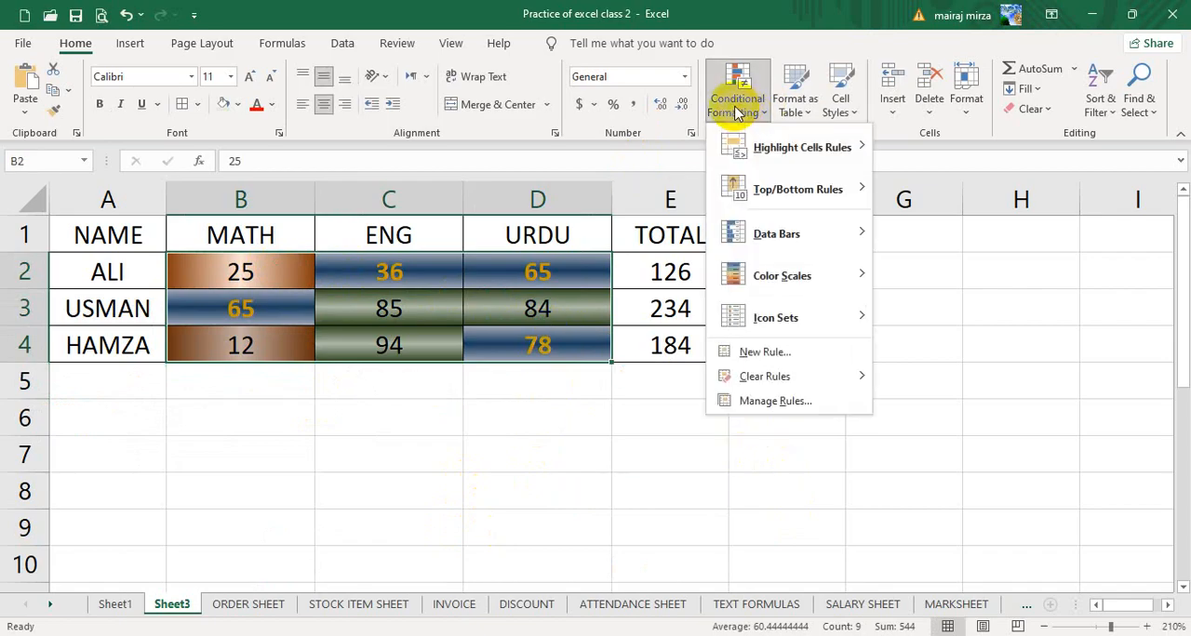
mouse_move(756, 386)
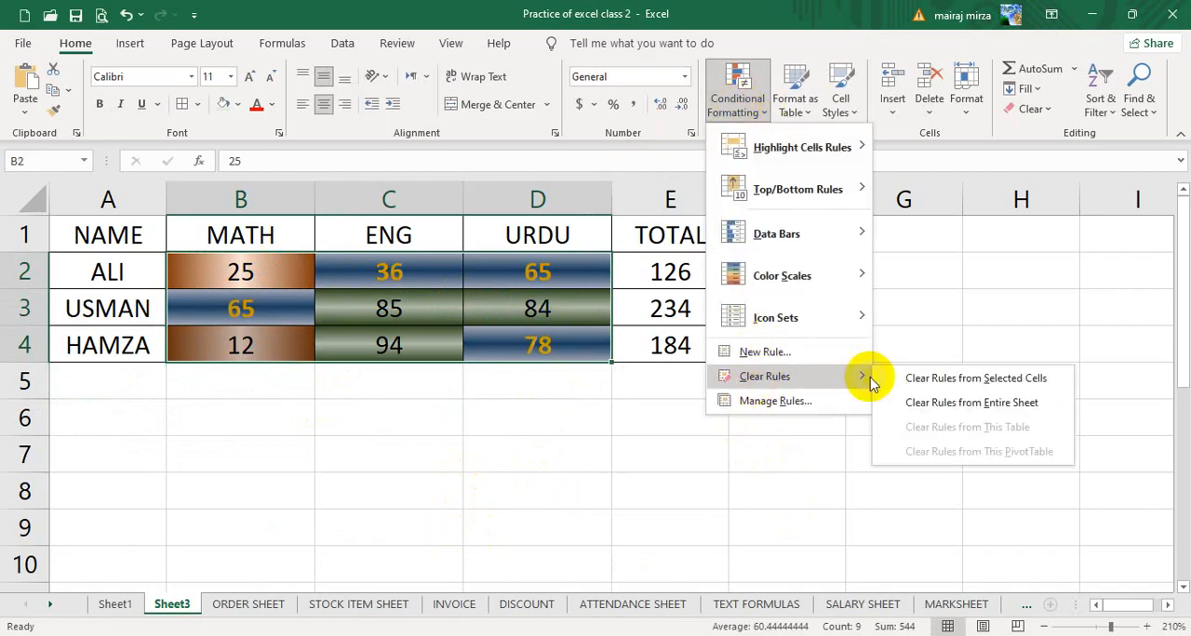
left_click(956, 379)
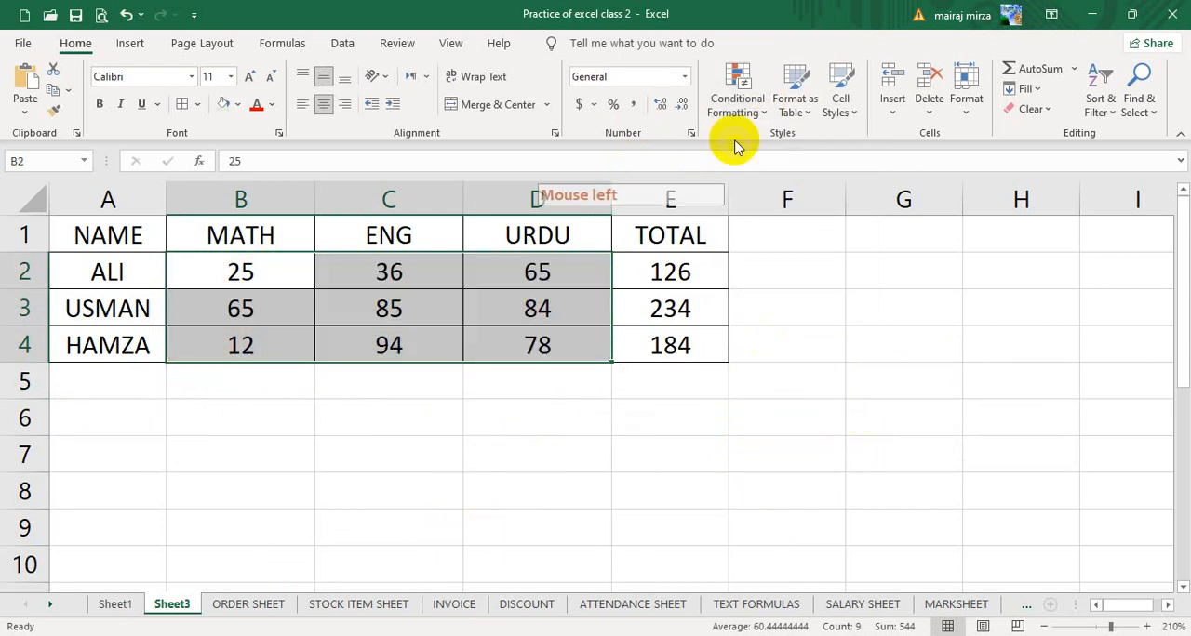
- Create an Equal To highlight rule for the value 80 on the selected marks and switch it to a custom format
left_click(737, 98)
mouse_move(770, 157)
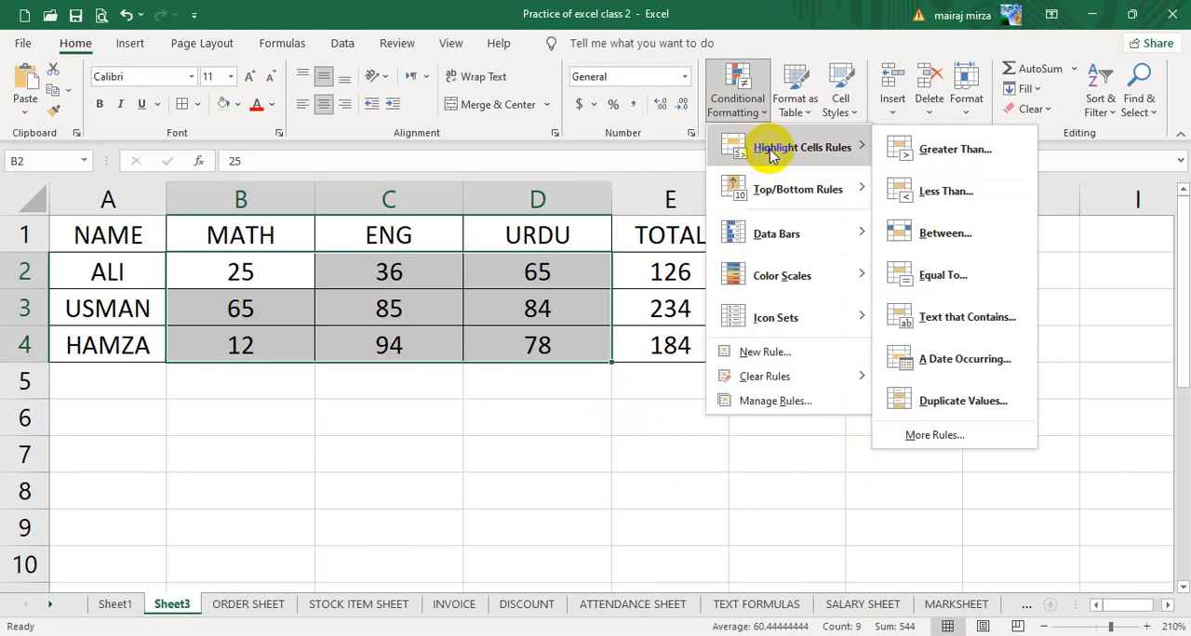
left_click(943, 275)
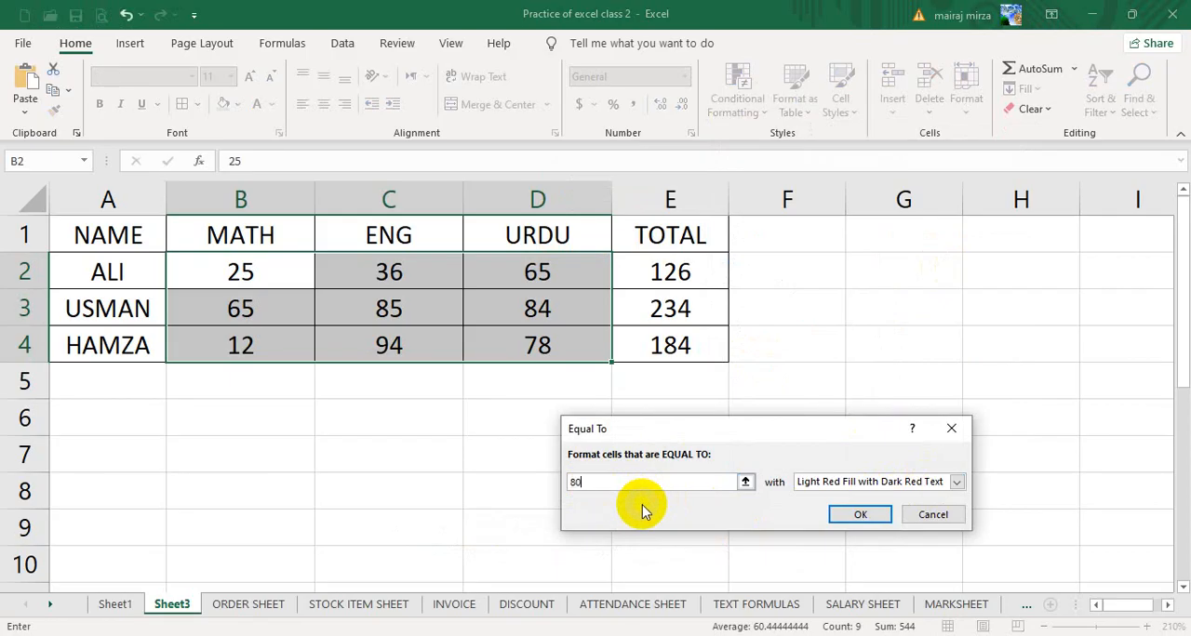
left_click(956, 482)
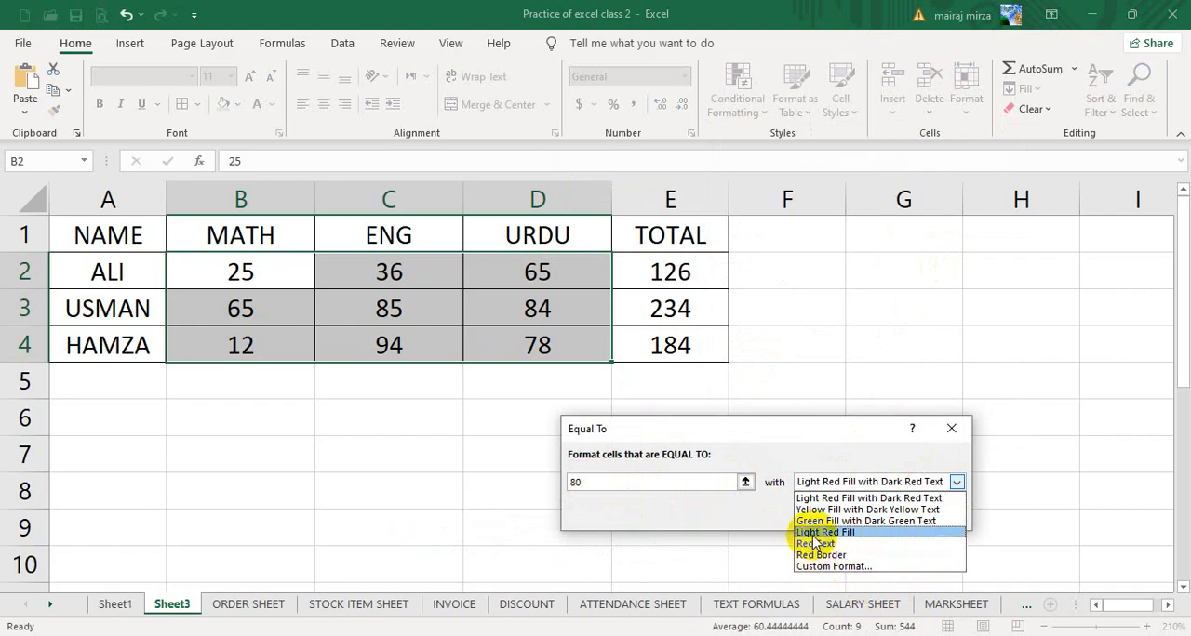
left_click(831, 564)
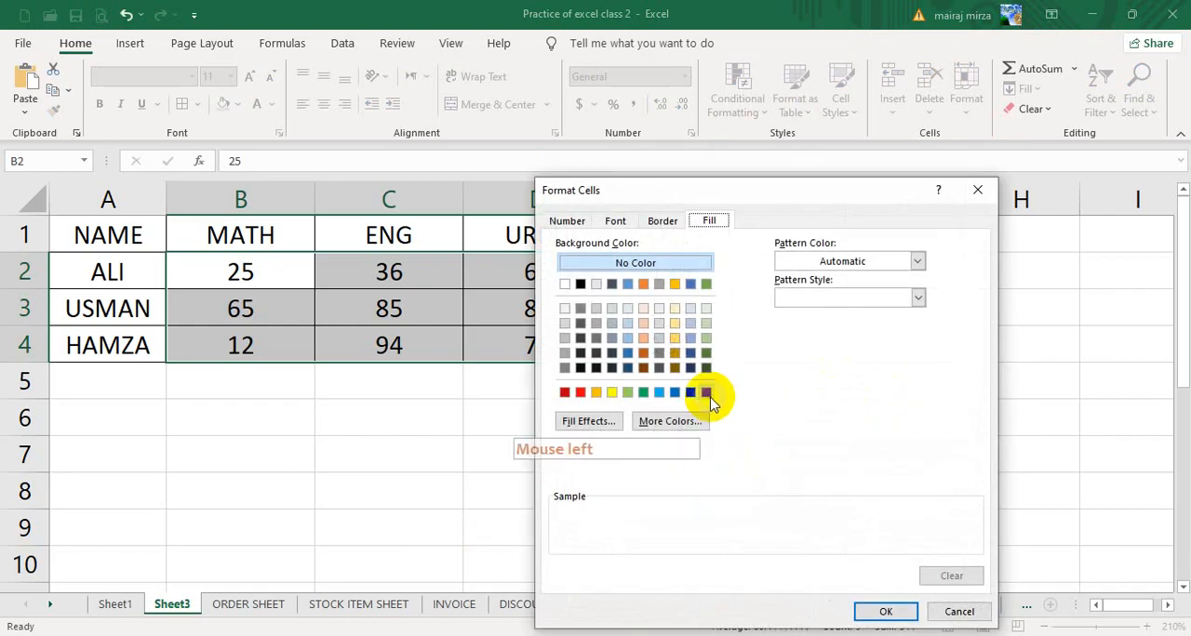
- Give the Equal To rule's custom format a solid red outline border and apply the rule
left_click(661, 222)
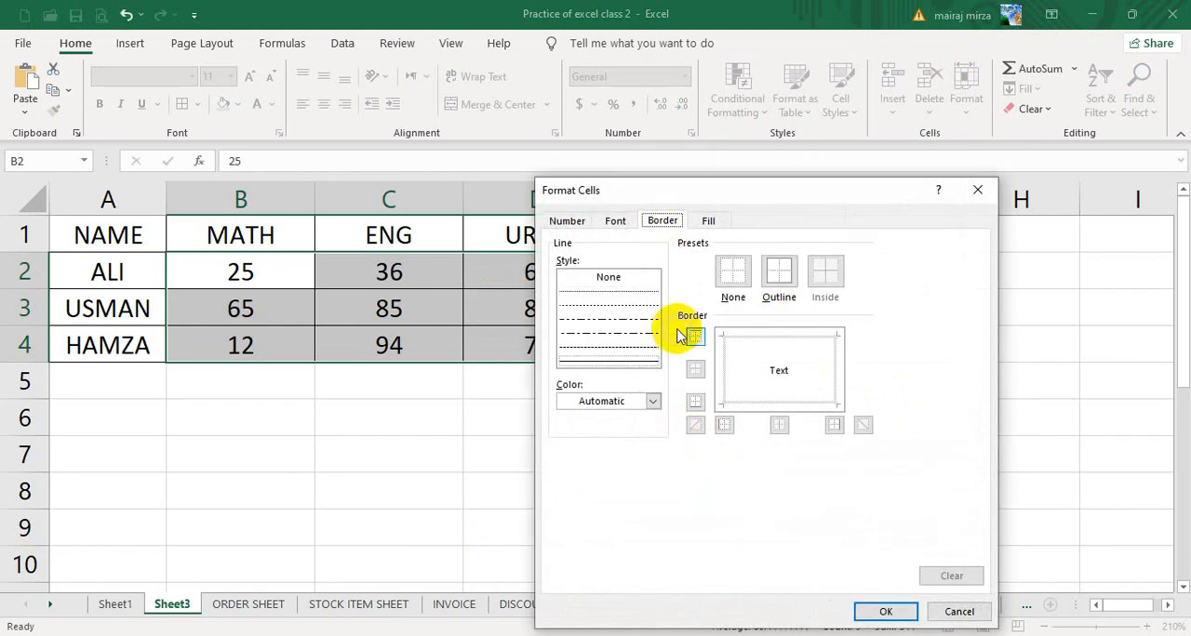
left_click(622, 358)
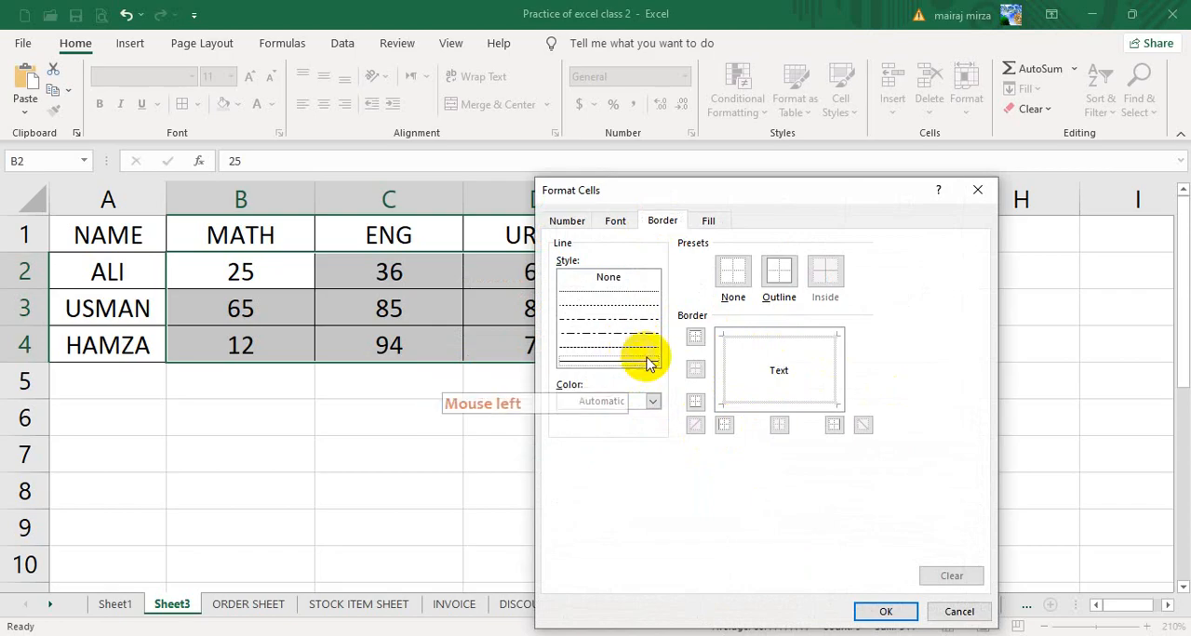
left_click(779, 275)
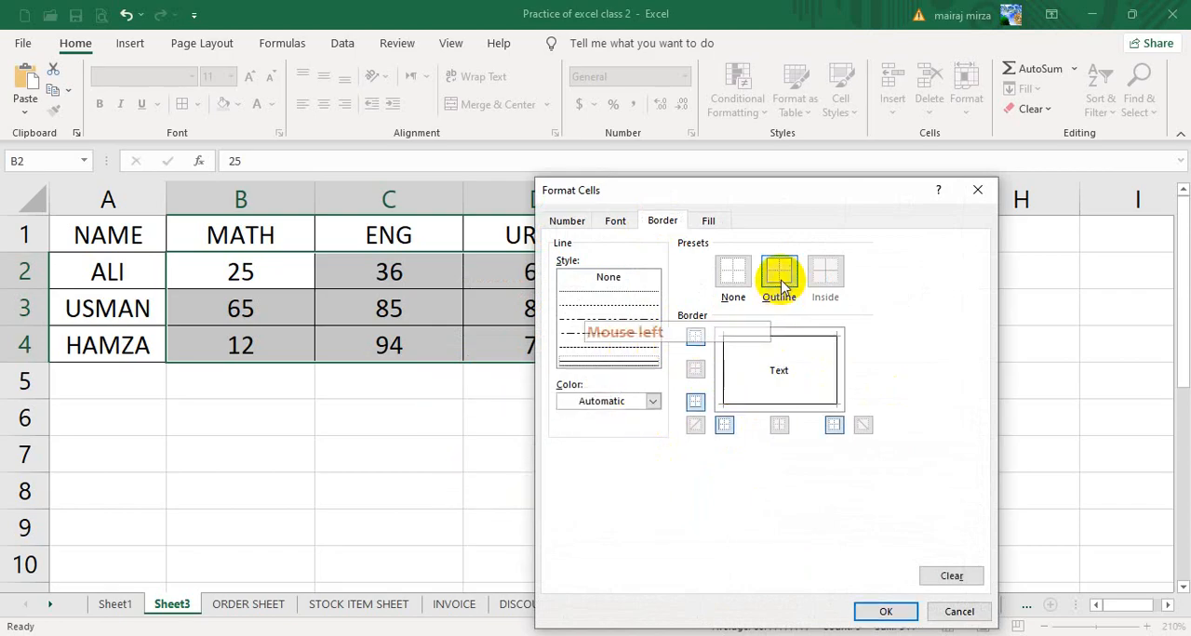
left_click(654, 402)
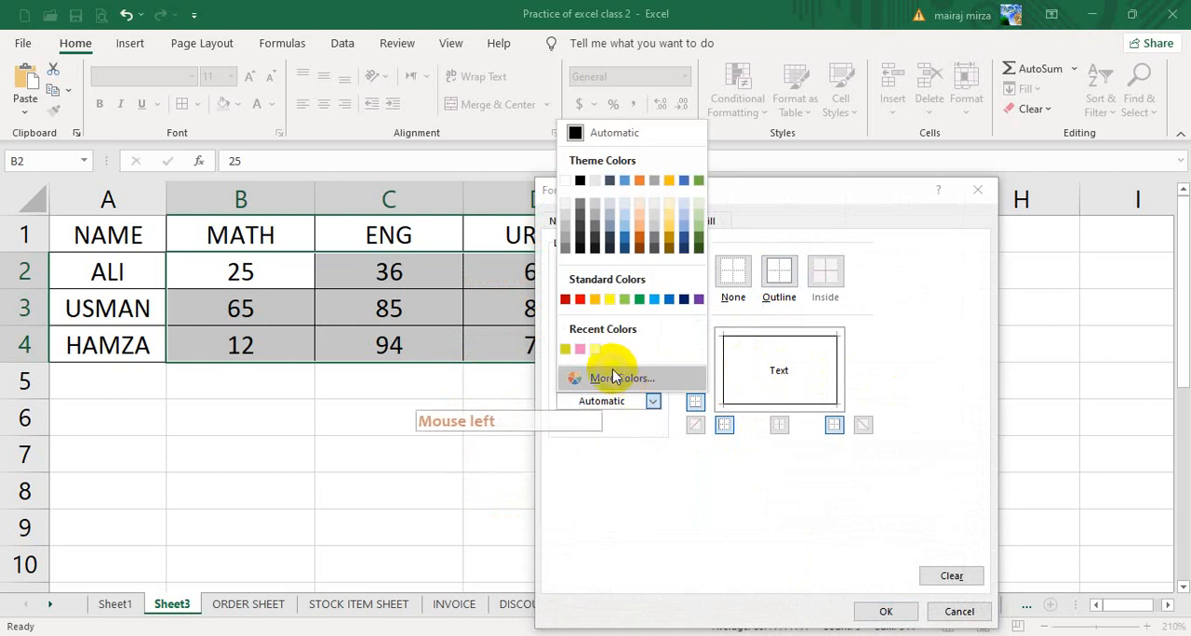
left_click(579, 301)
left_click(779, 275)
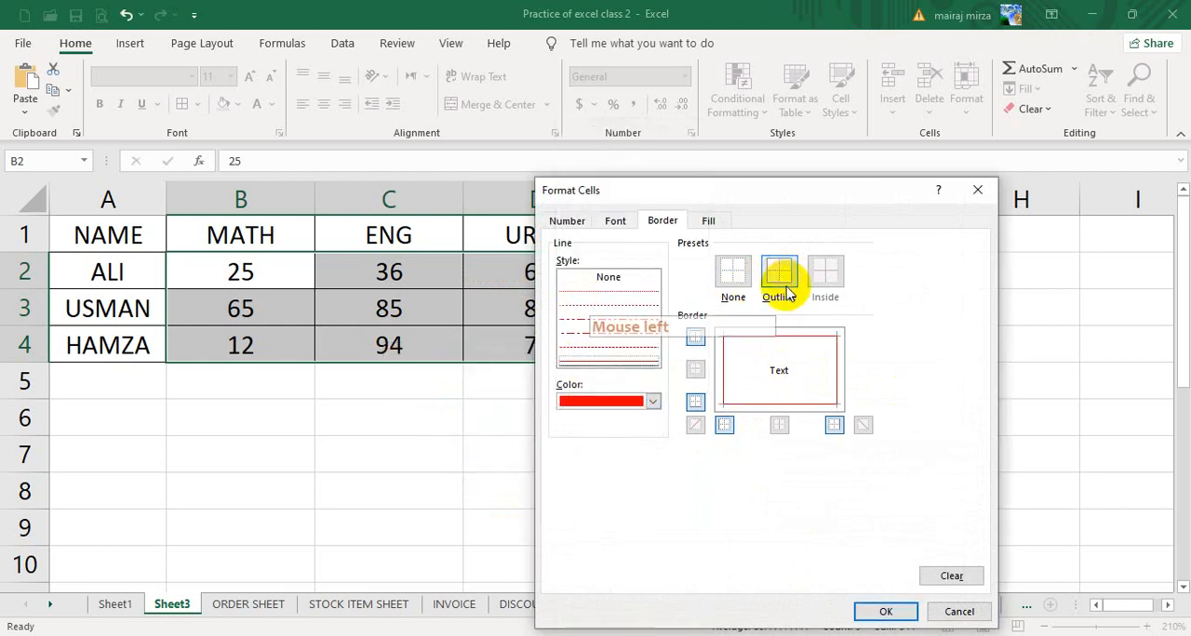
left_click(882, 612)
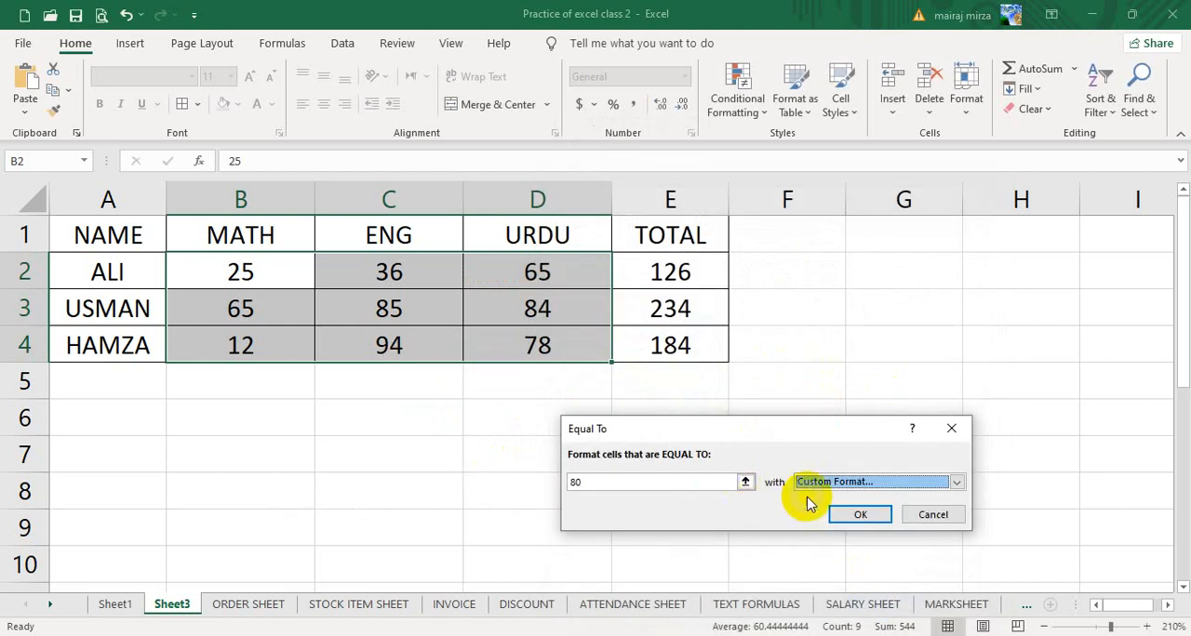
left_click(842, 512)
- Test the Equal To rule by changing USMAN's MATH mark to 80
left_click(261, 306)
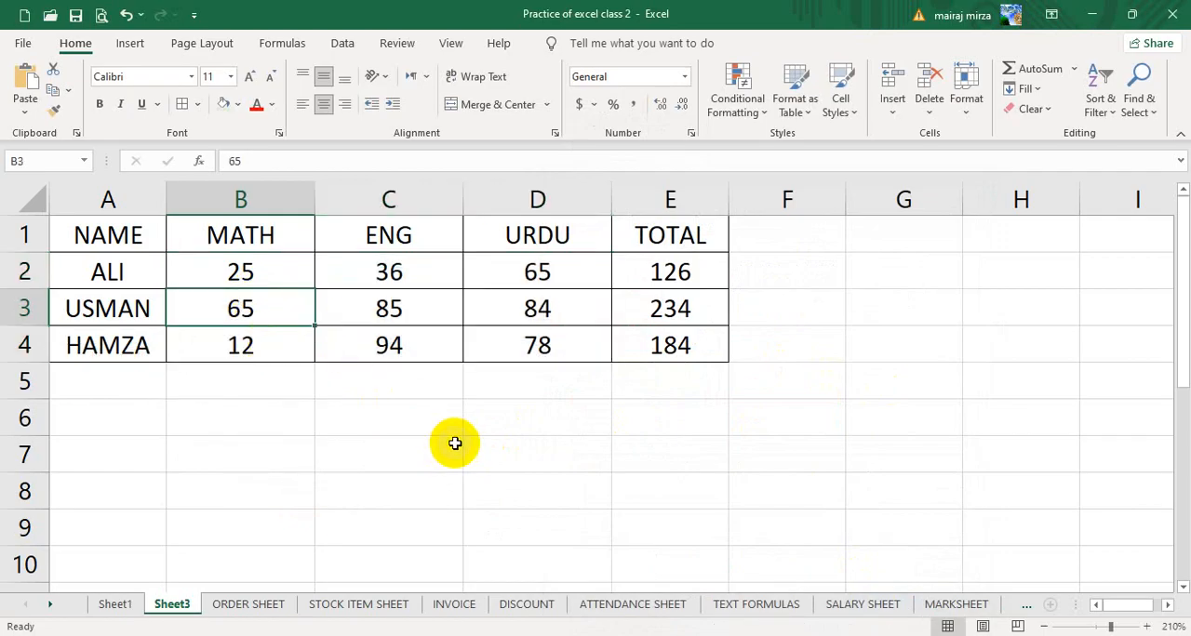
type("80")
key("Return")
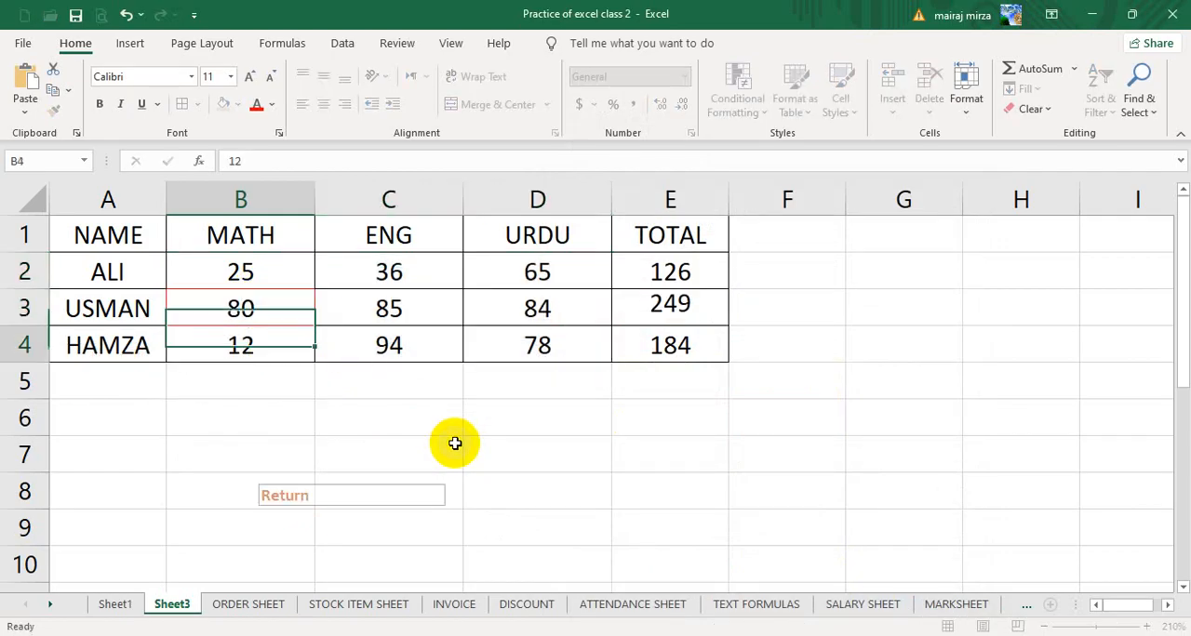
left_click(266, 313)
left_click(342, 433)
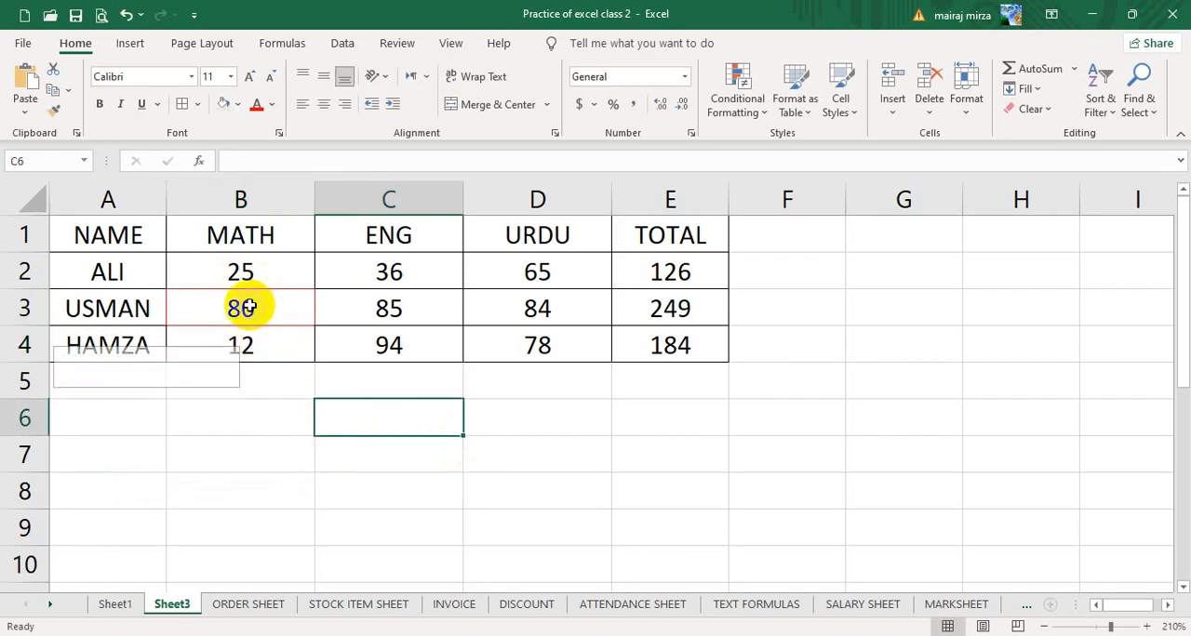
left_click(246, 307)
- Remove the Equal To rule by clearing conditional formatting from the selected marks in B2:D4
left_click_drag(249, 268, 545, 338)
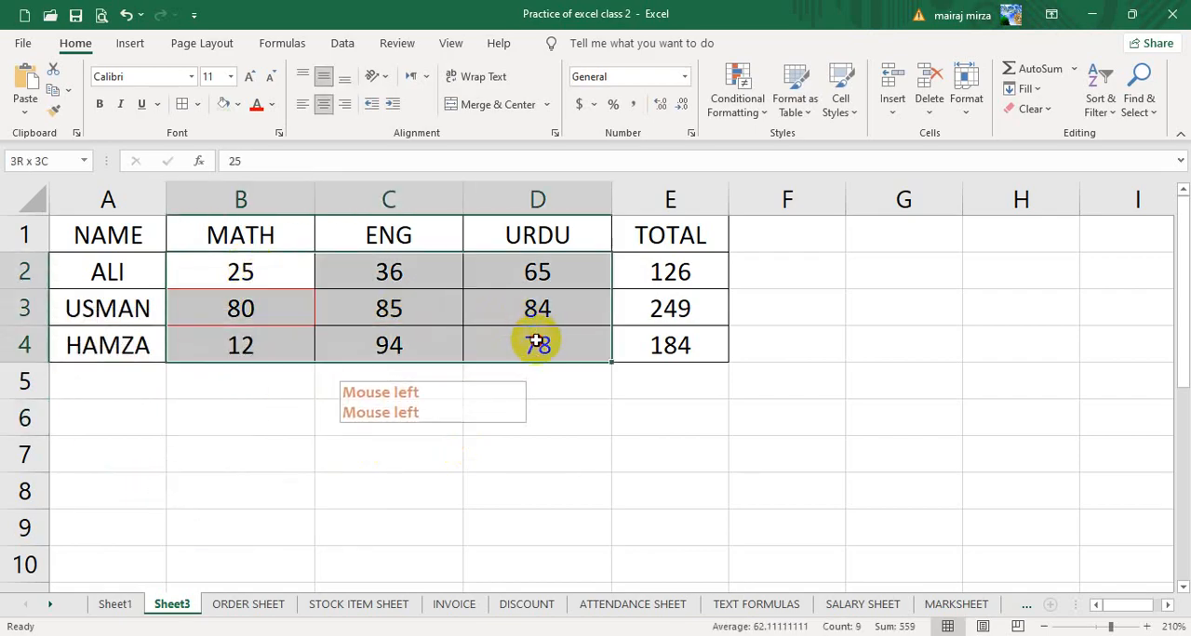
left_click(721, 119)
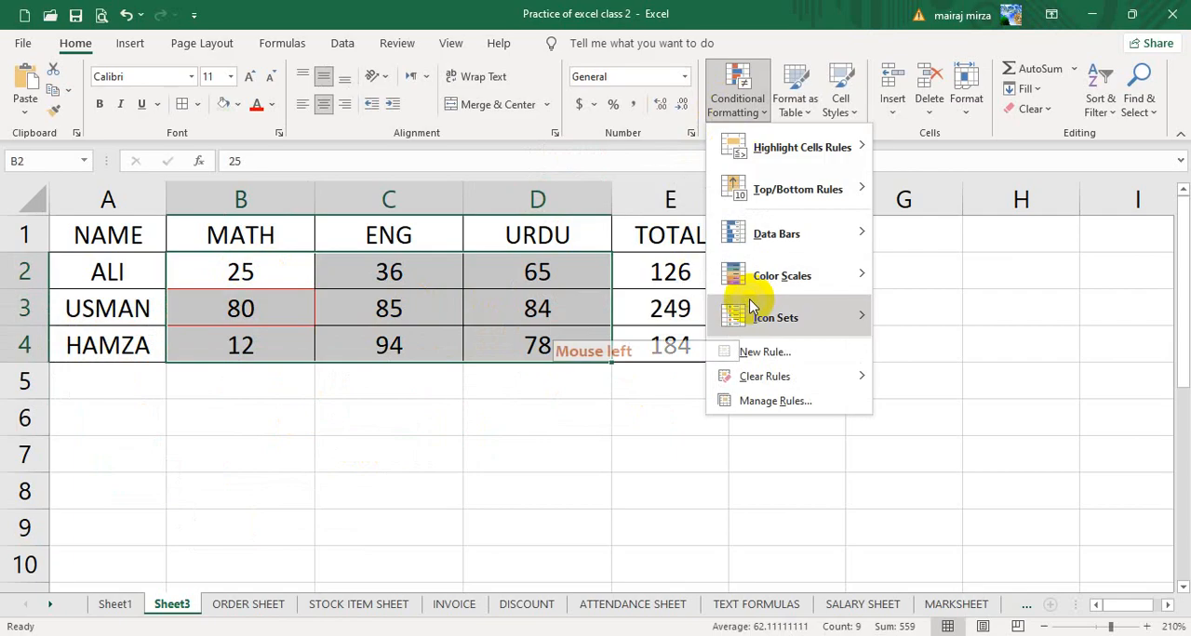
mouse_move(882, 382)
left_click(934, 379)
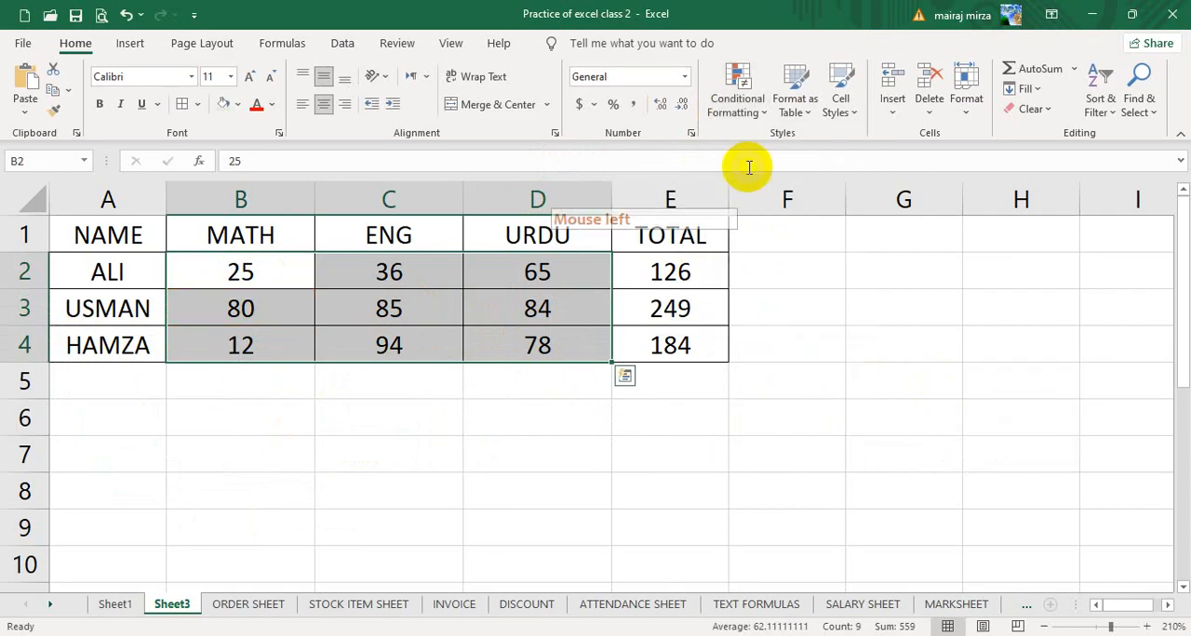
- Select ALI's MATH mark in B2 and open the highlight cells rules for it
left_click(267, 270)
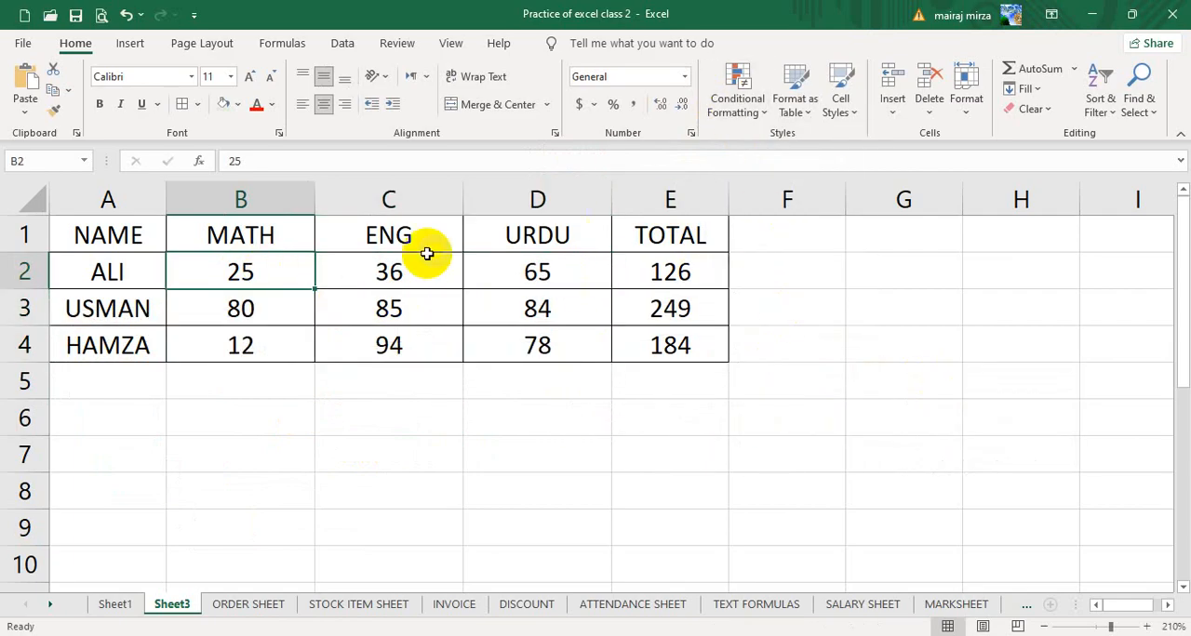
left_click(730, 104)
mouse_move(753, 157)
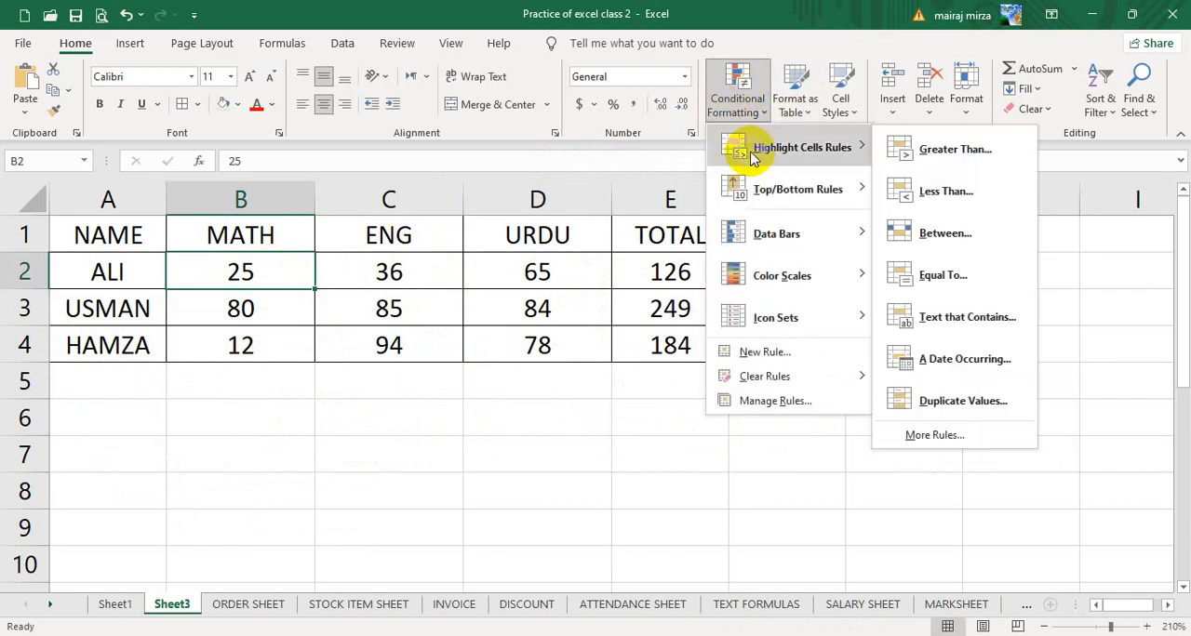
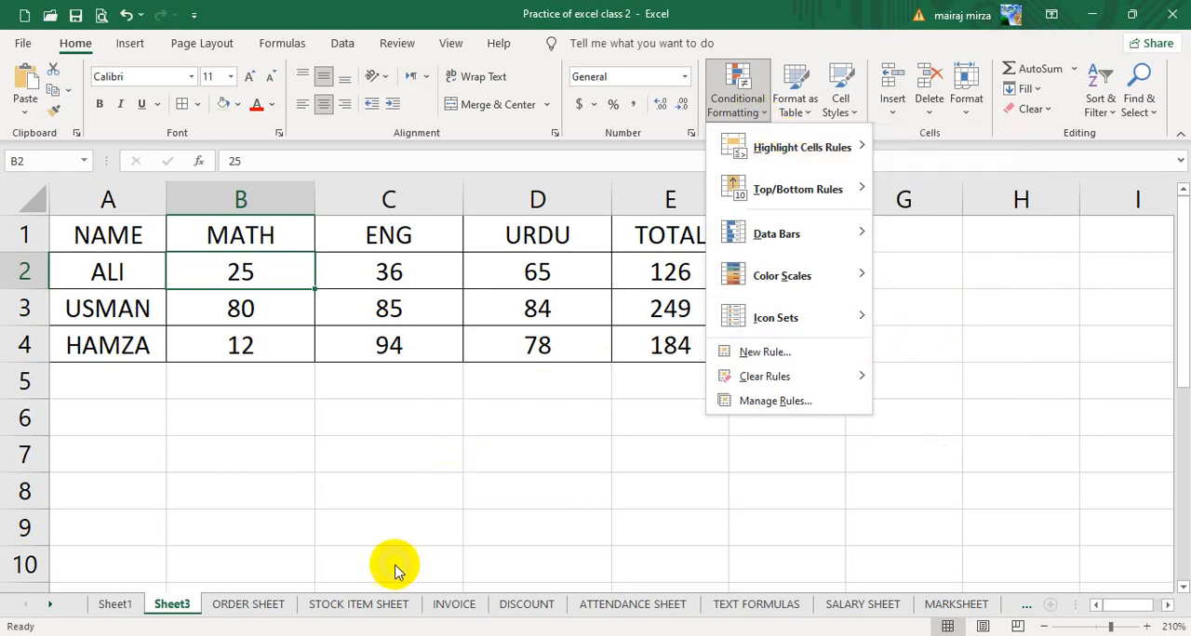
- View the color-coded attendance marks on the ATTENDANCE SHEET worksheet, and return to the marks table on Sheet3
left_click(631, 606)
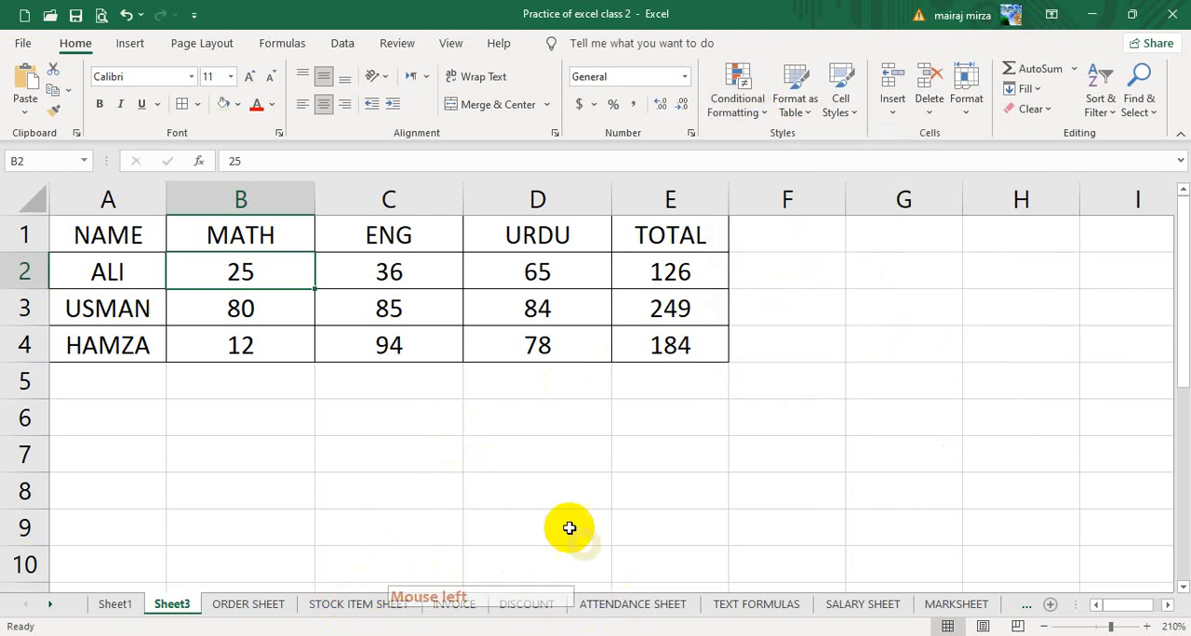
left_click(619, 604)
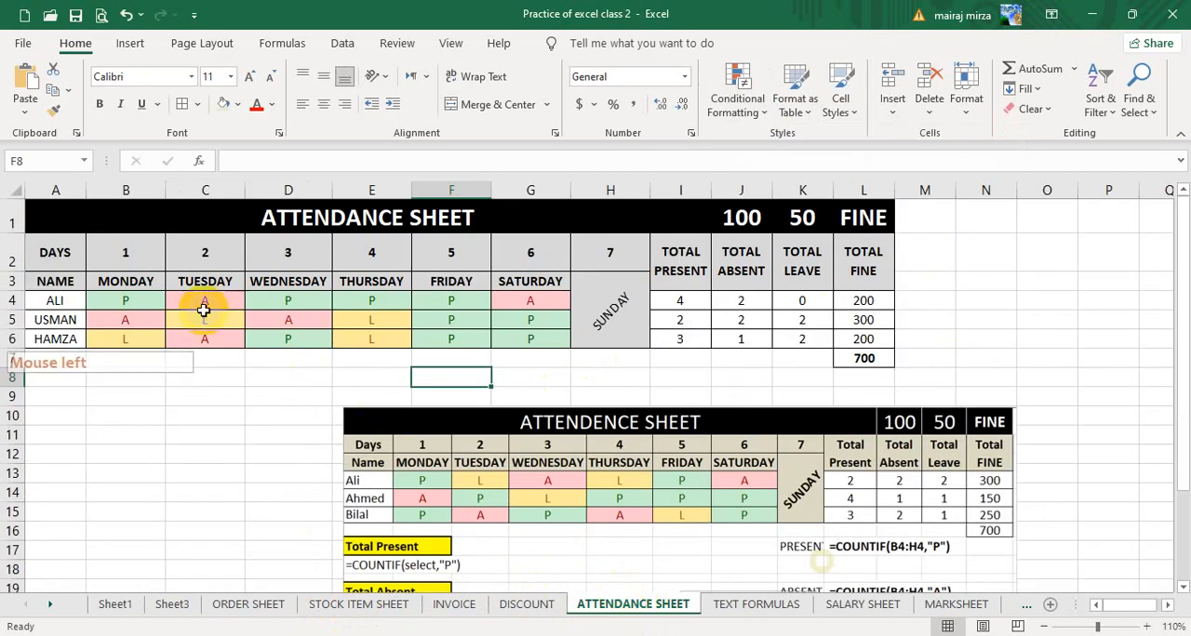
left_click(114, 605)
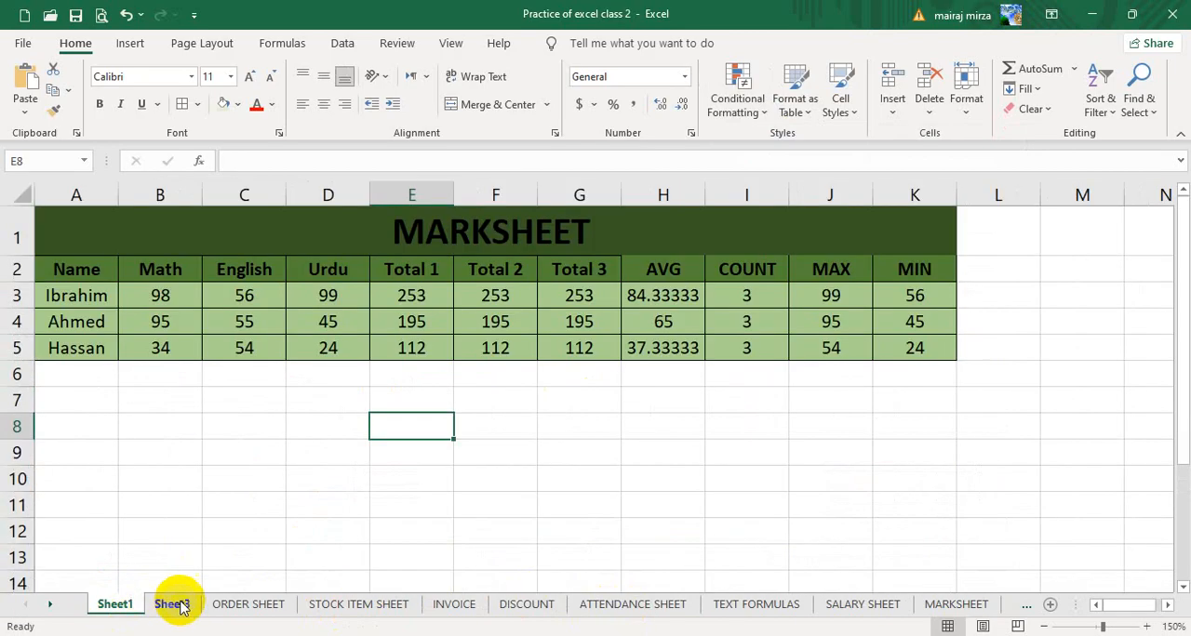
left_click(172, 604)
left_click(600, 467)
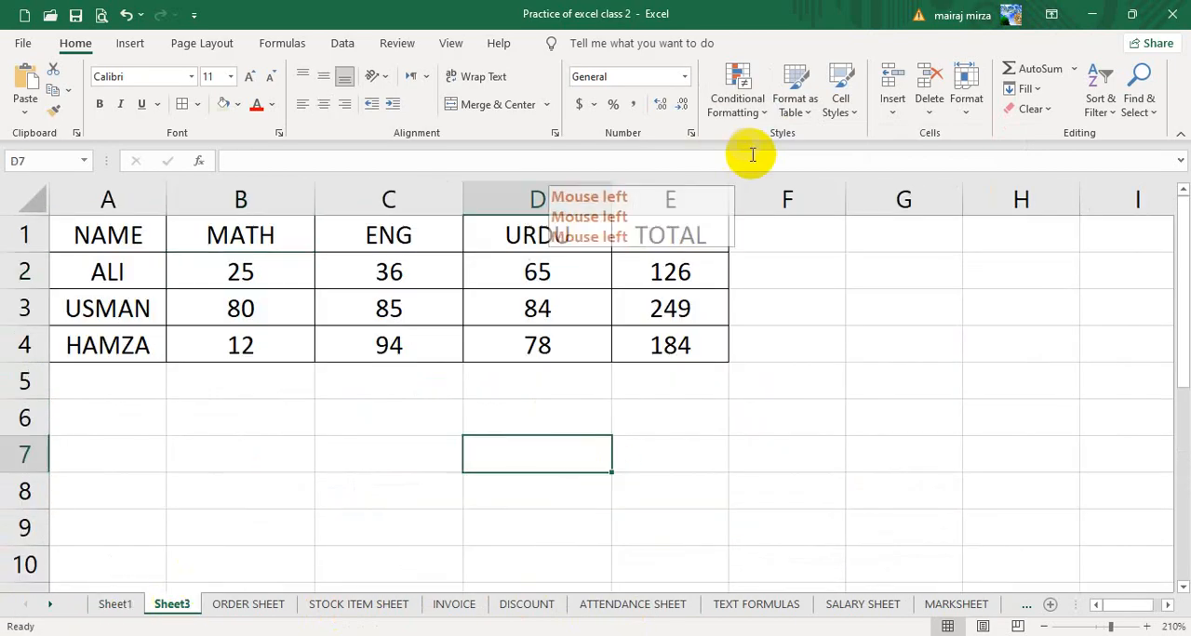
- Review the available highlight cells rules, including A Date Occurring, without applying one
left_click(738, 93)
left_click(756, 148)
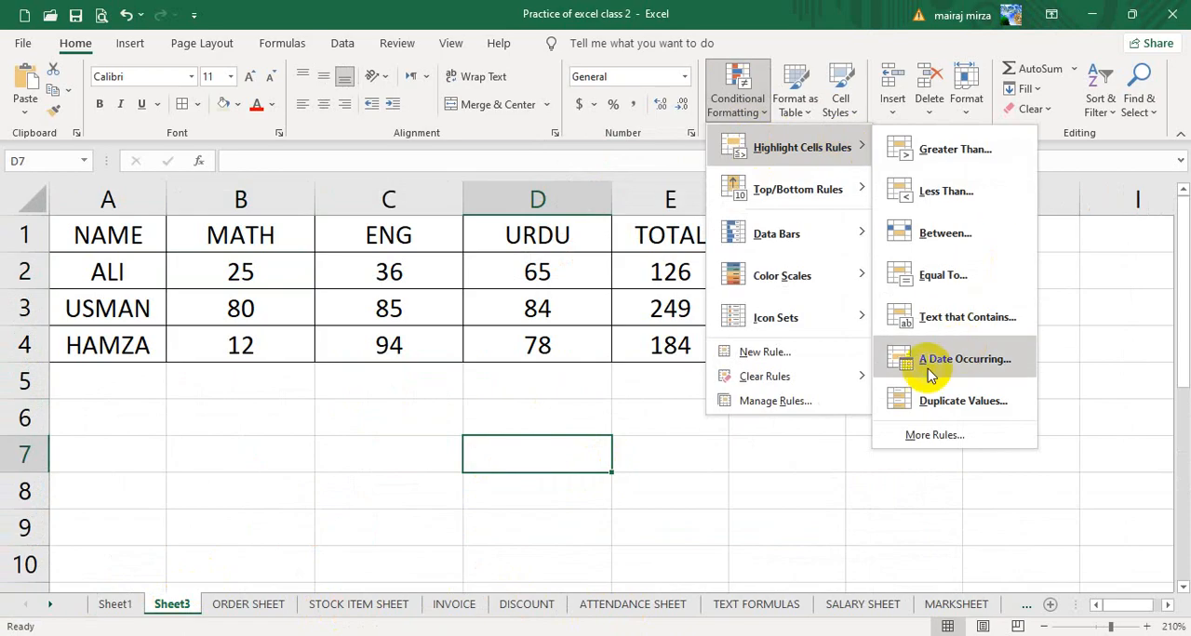
left_click(400, 460)
left_click(370, 456)
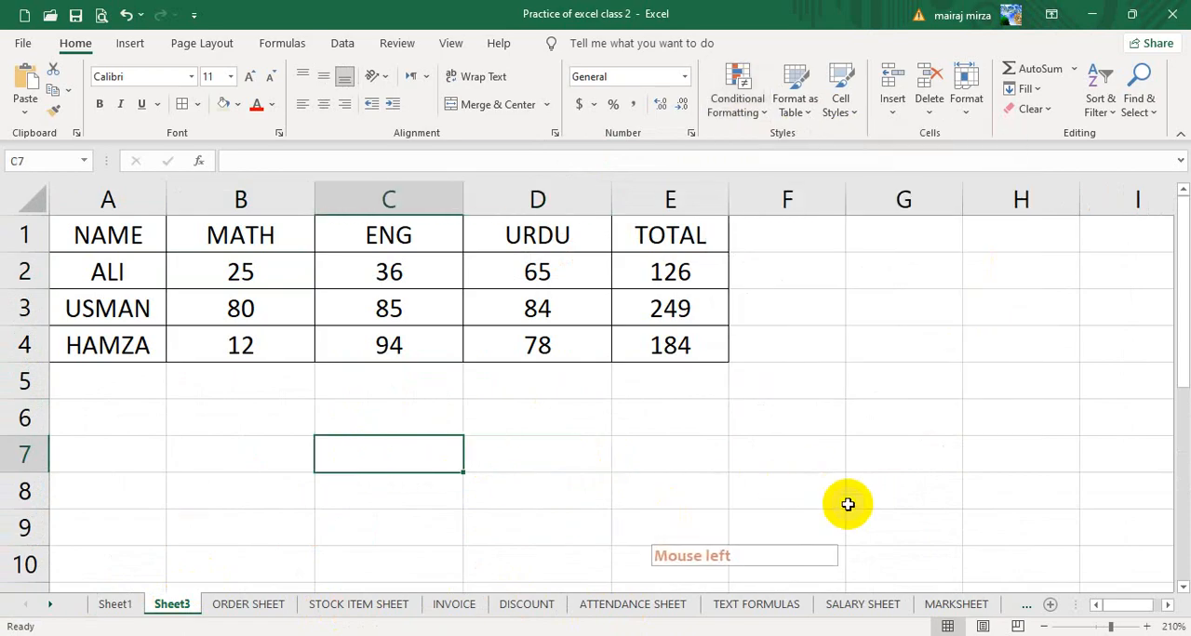
- Set the sheet zoom to 160% and insert the current date in cell G8
left_click(1042, 627)
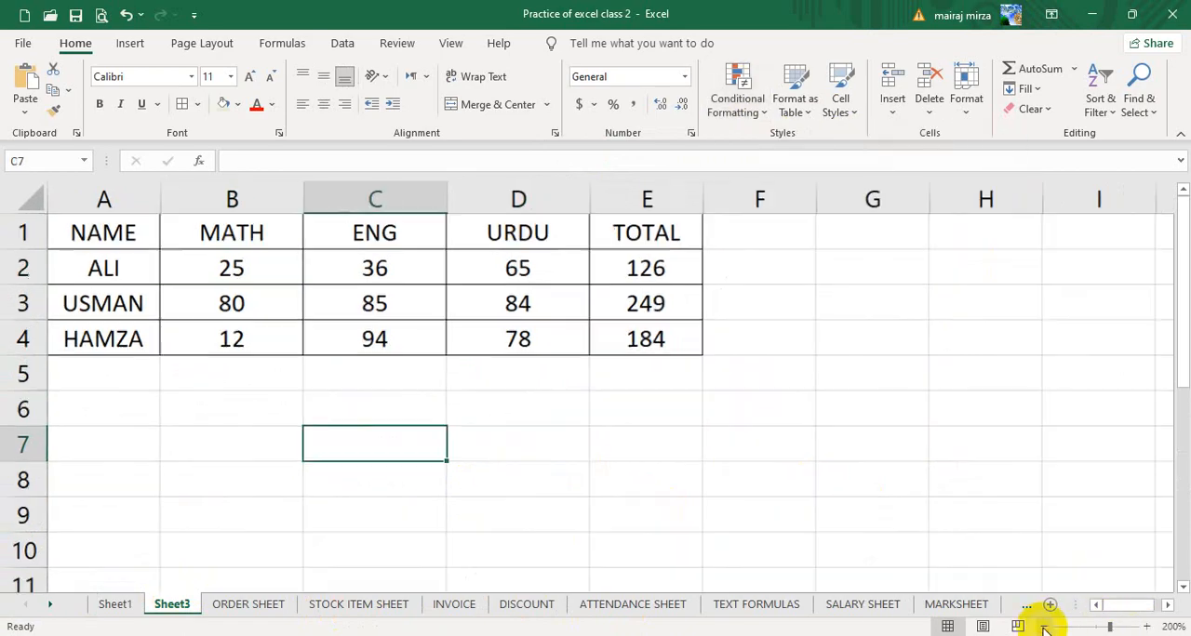
left_click(1042, 627)
left_click(1042, 627)
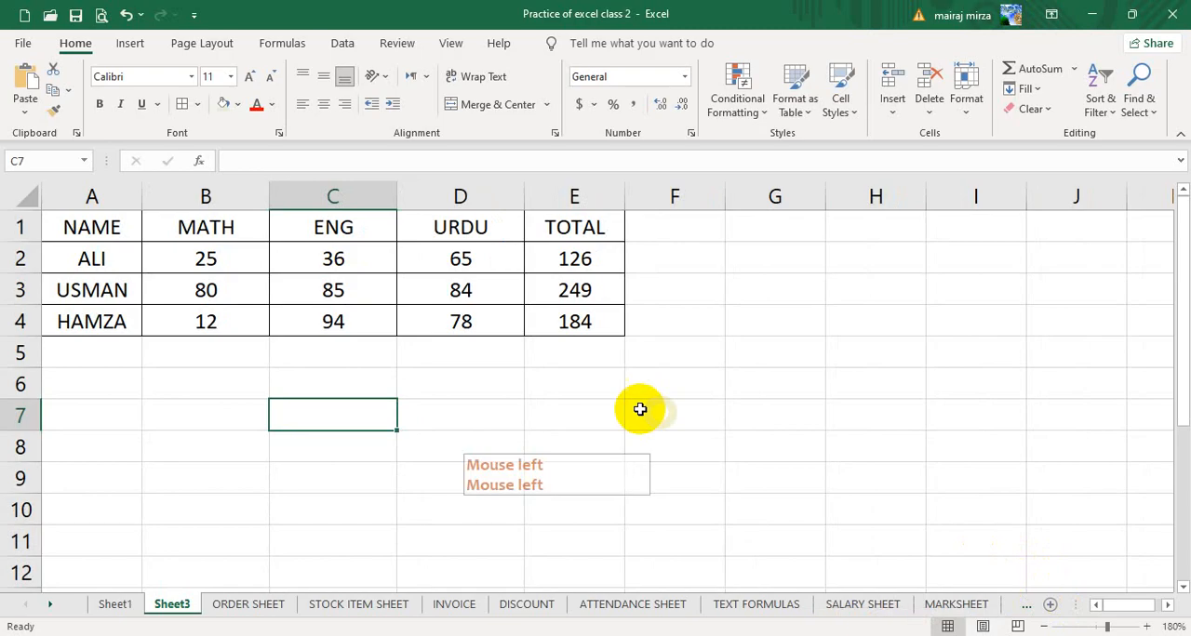
left_click(1044, 629)
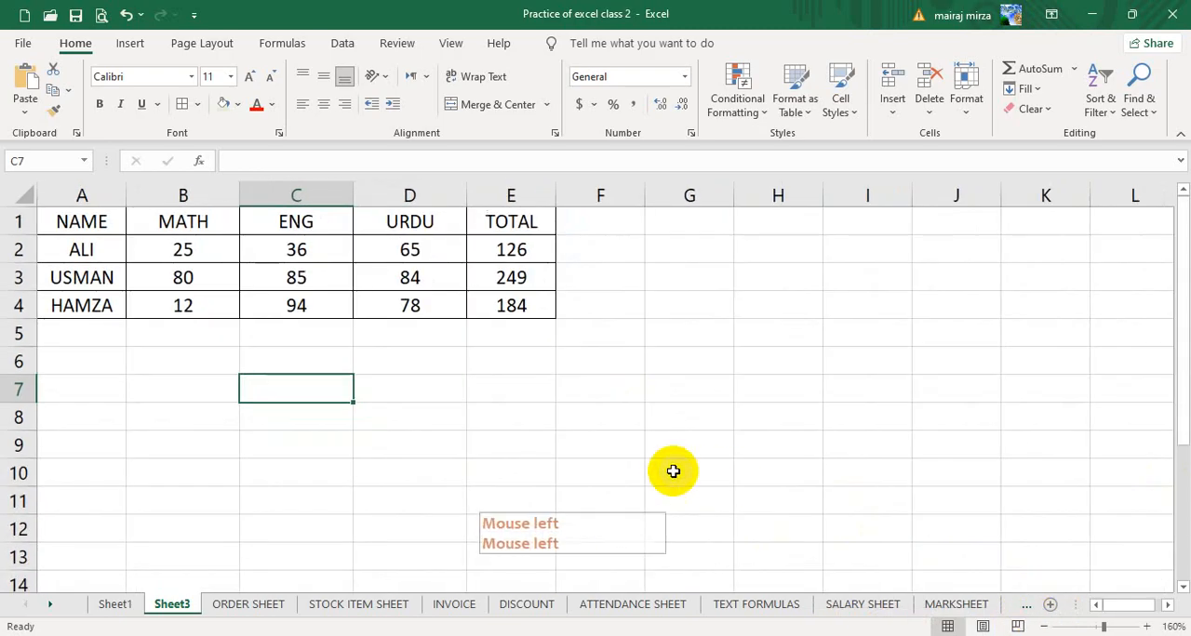
left_click(681, 420)
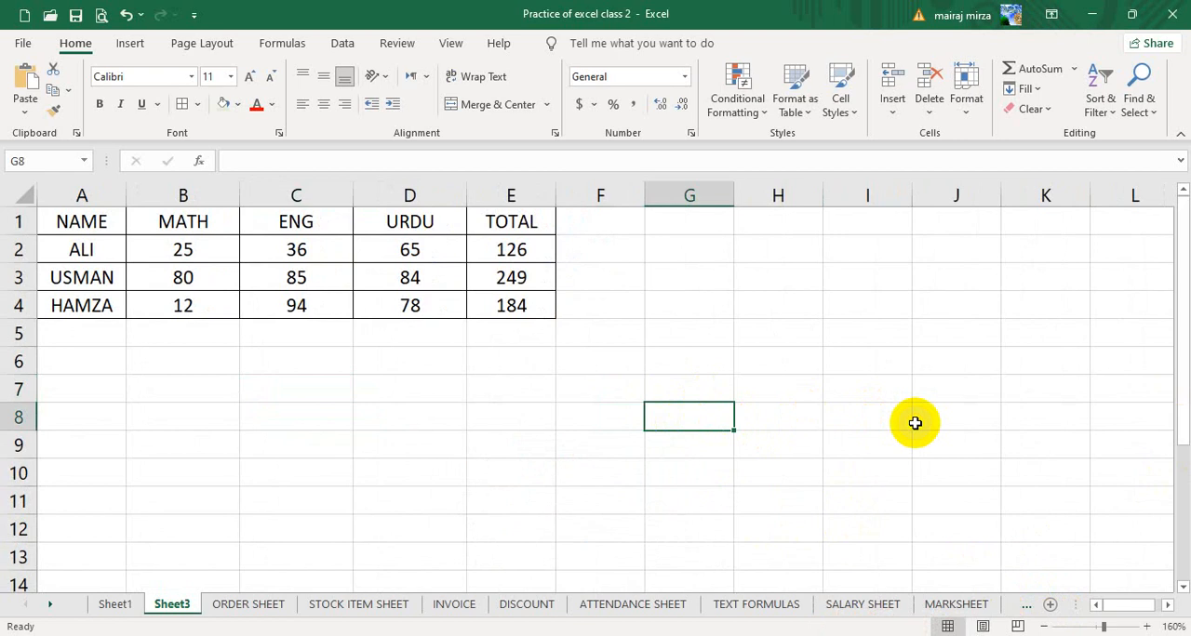
key("ctrl+semicolon")
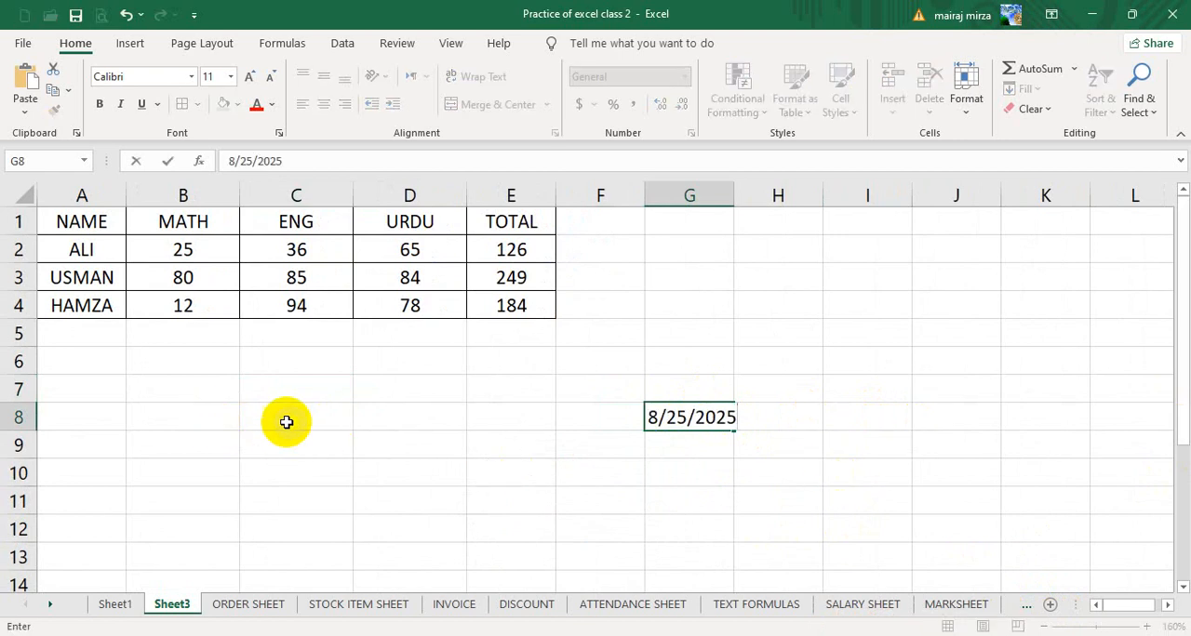
- Enter the shortcut note "CTRL + ;" in B7 and its label "DATE" in C7
left_click(179, 391)
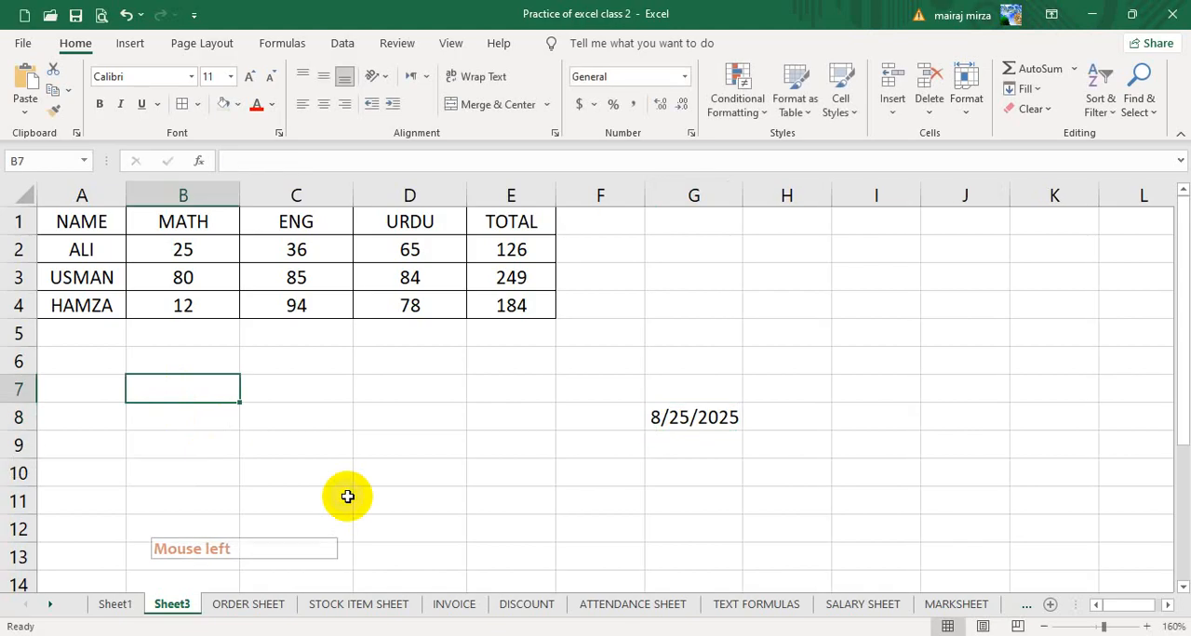
type("CTRL + ;")
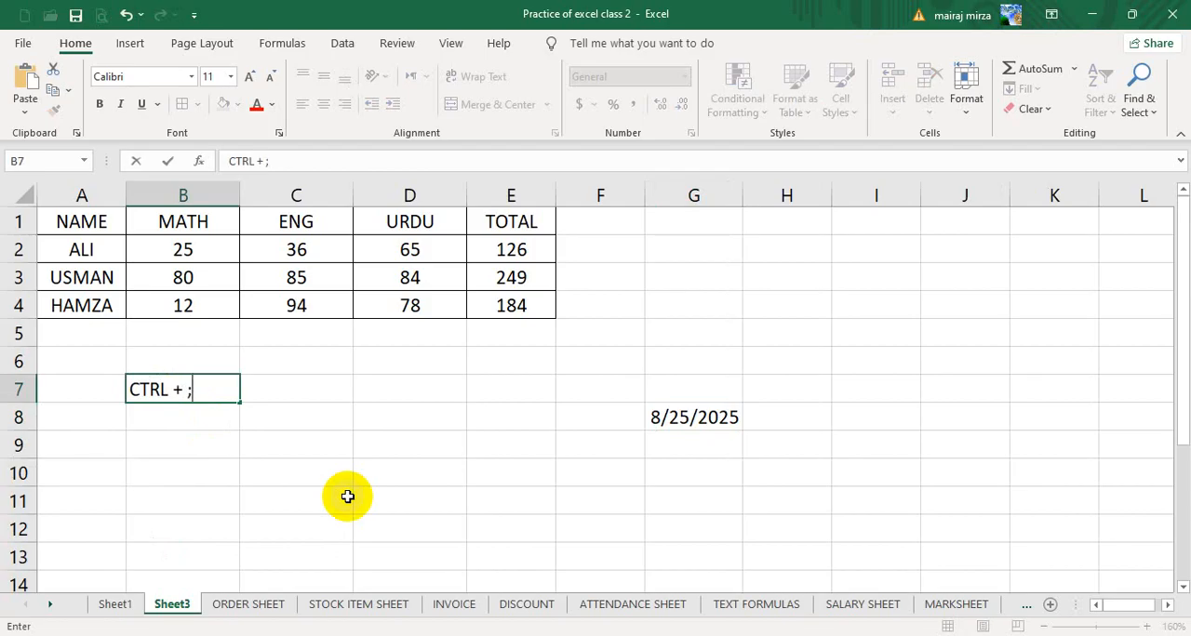
key("Right")
key("Right")
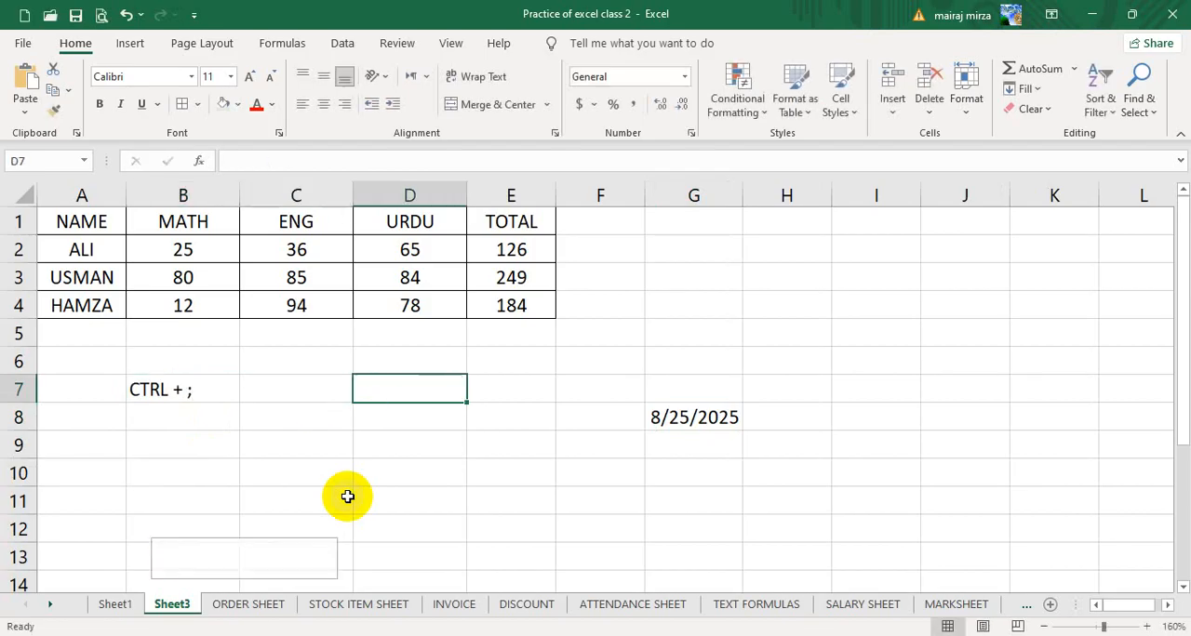
key("Left")
type("DATE")
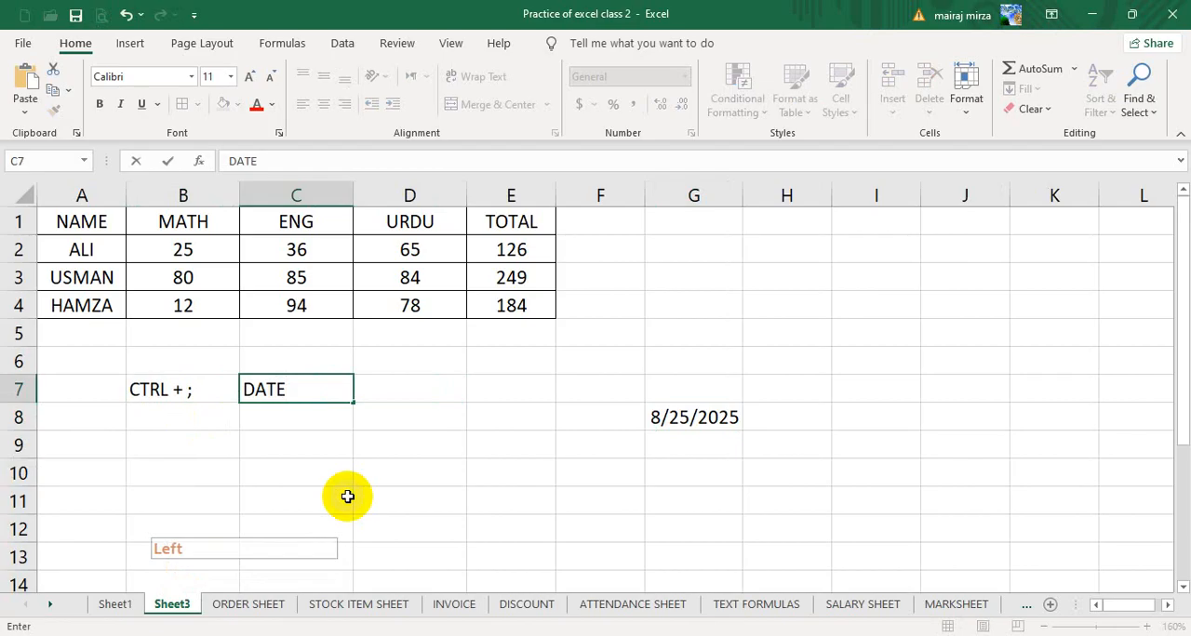
key("Right")
- Insert the current time as a static value in cell E8
key("Down")
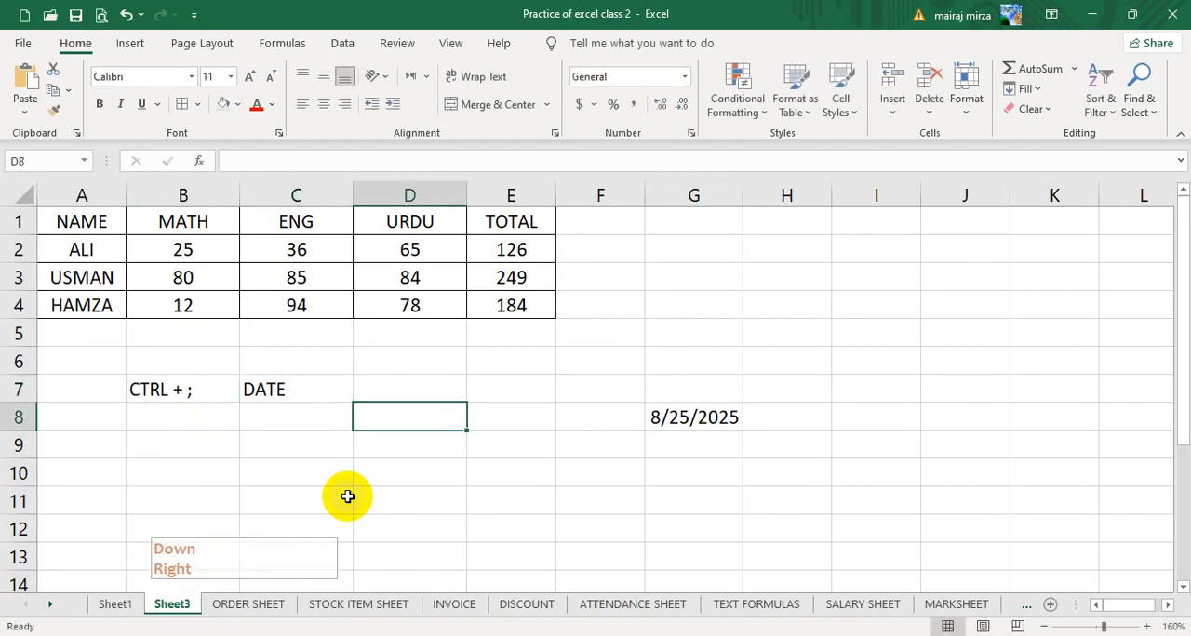
key("Down")
key("Left")
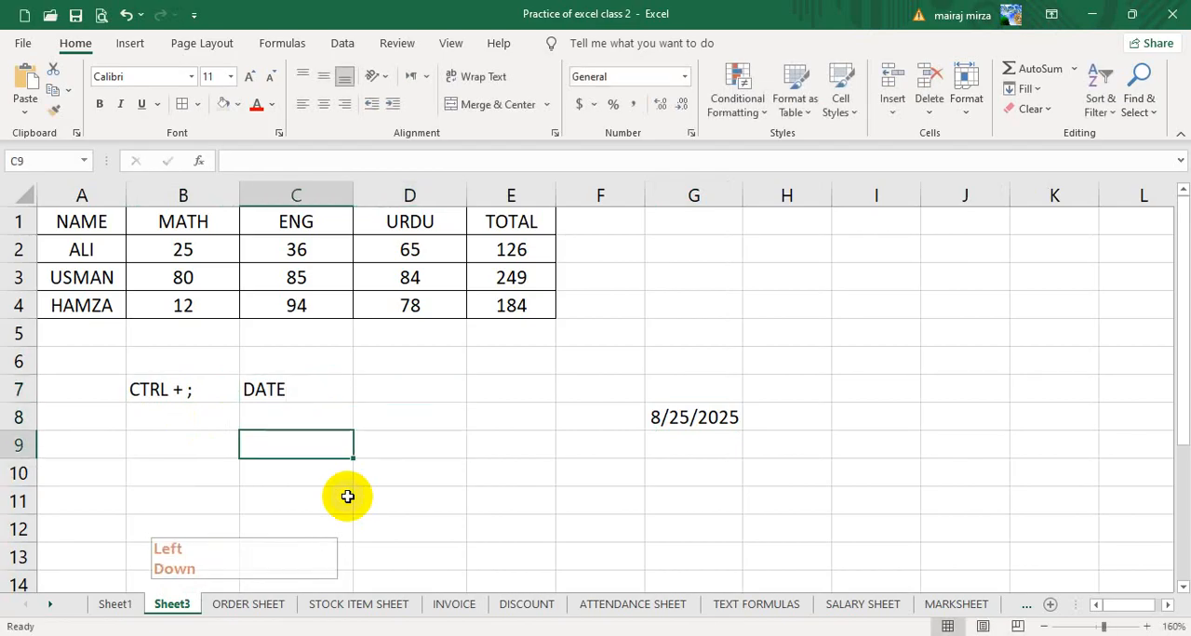
key("Right")
key("Right")
key("Right")
key("Up")
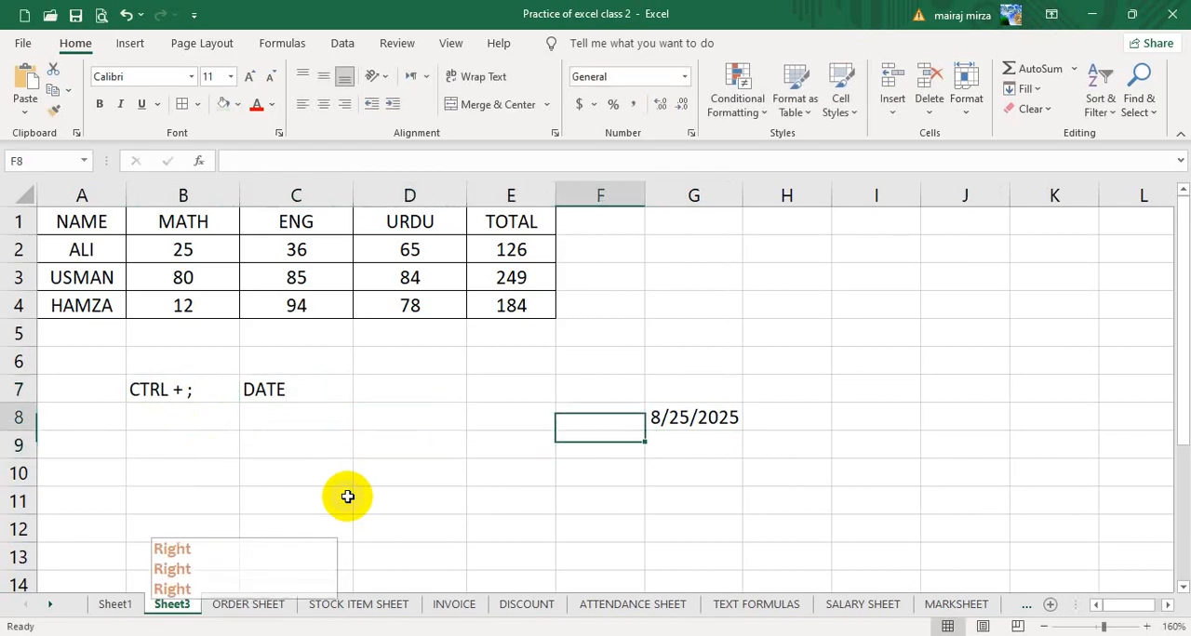
key("Left")
key("Left")
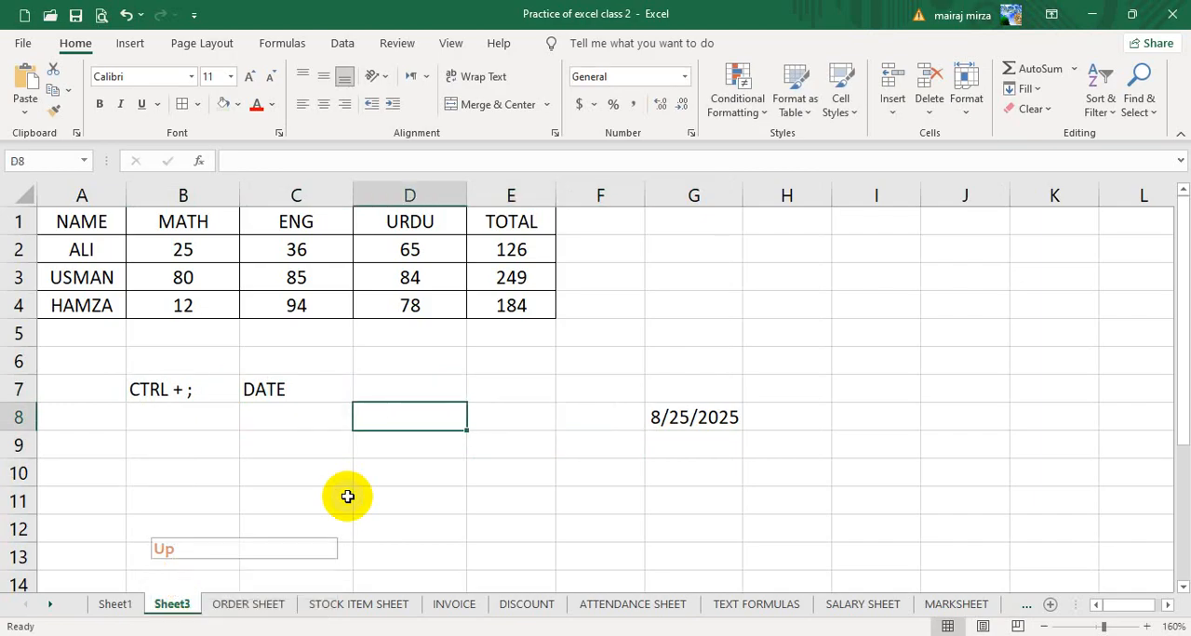
key("Right")
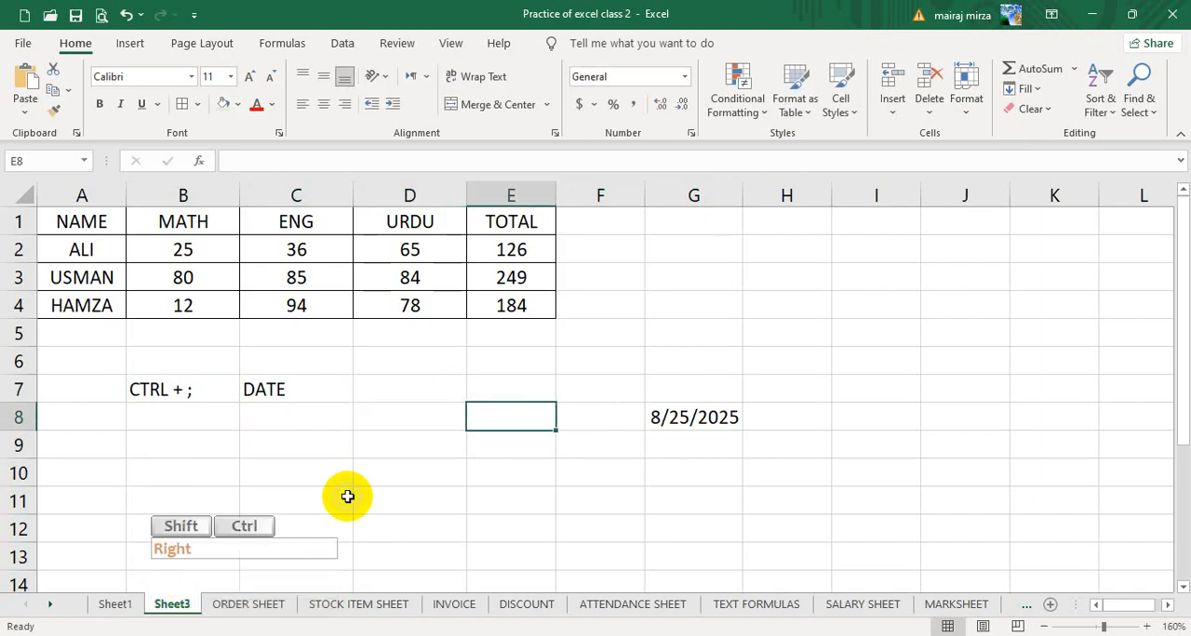
key("ctrl+shift+semicolon")
key("Return")
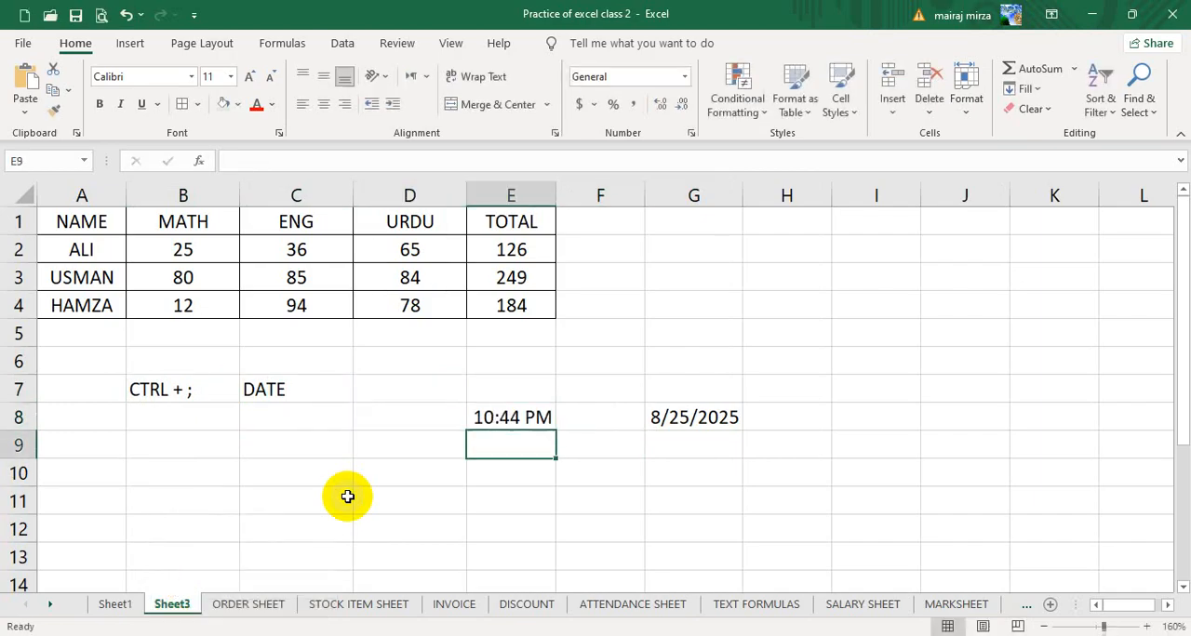
- Enter the time shortcut note "CTRL + SHIFT + ;" in B8, below the date shortcut
key("Left")
key("Left")
key("Left")
key("Up")
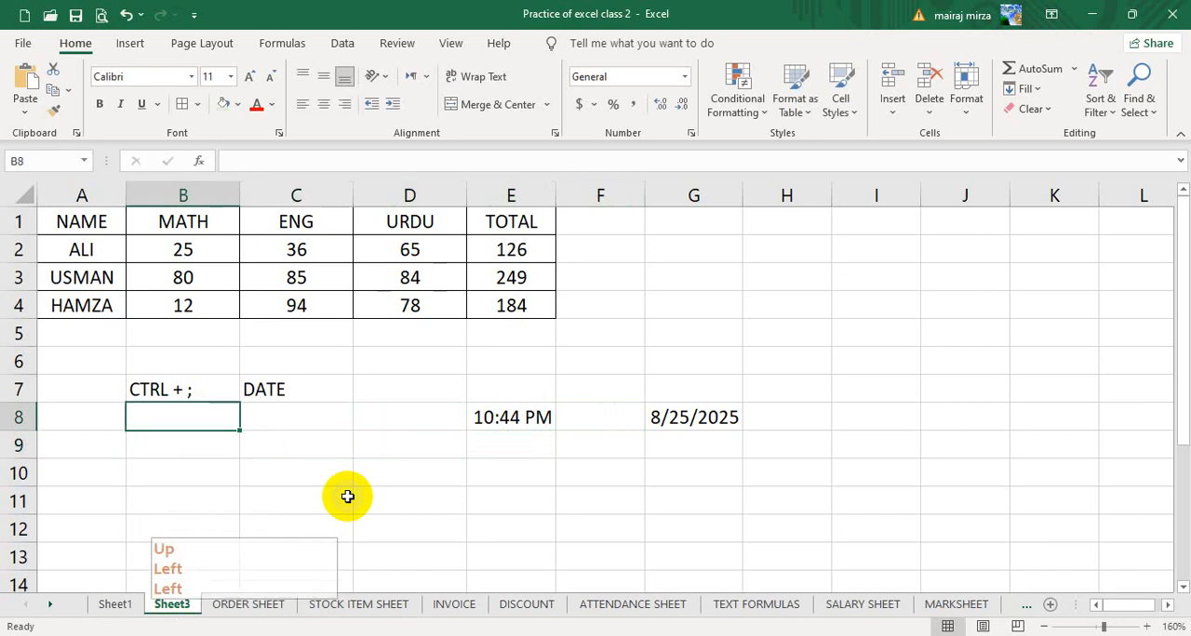
type("CTRL + ;")
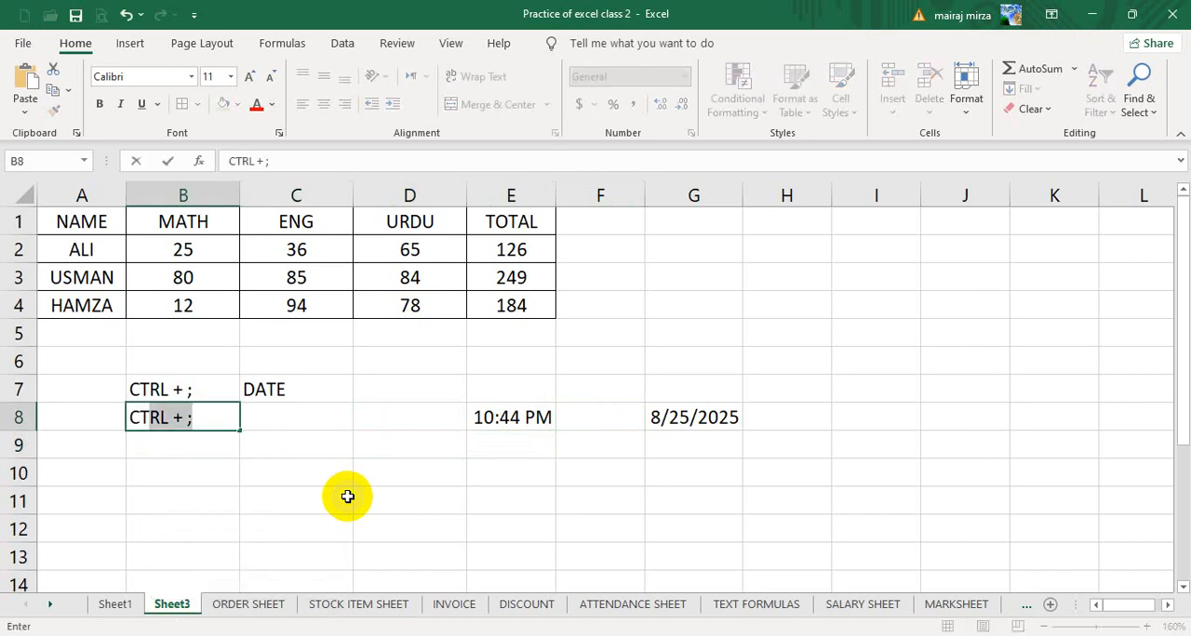
key("Tab")
key("shift+Tab")
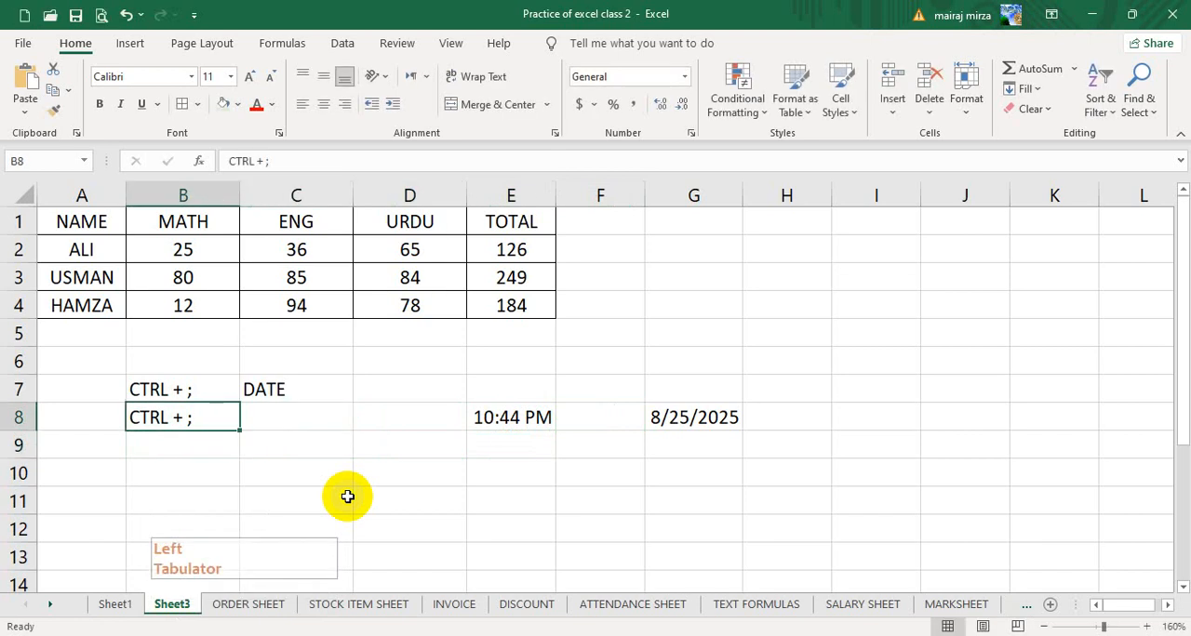
key("F2")
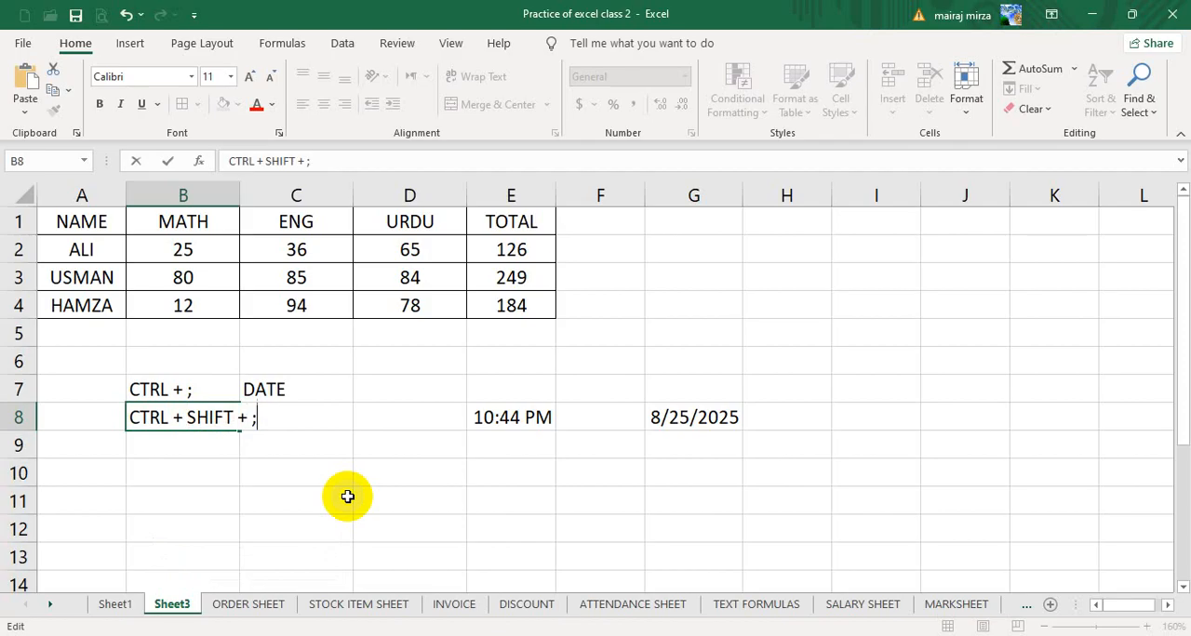
key("Return")
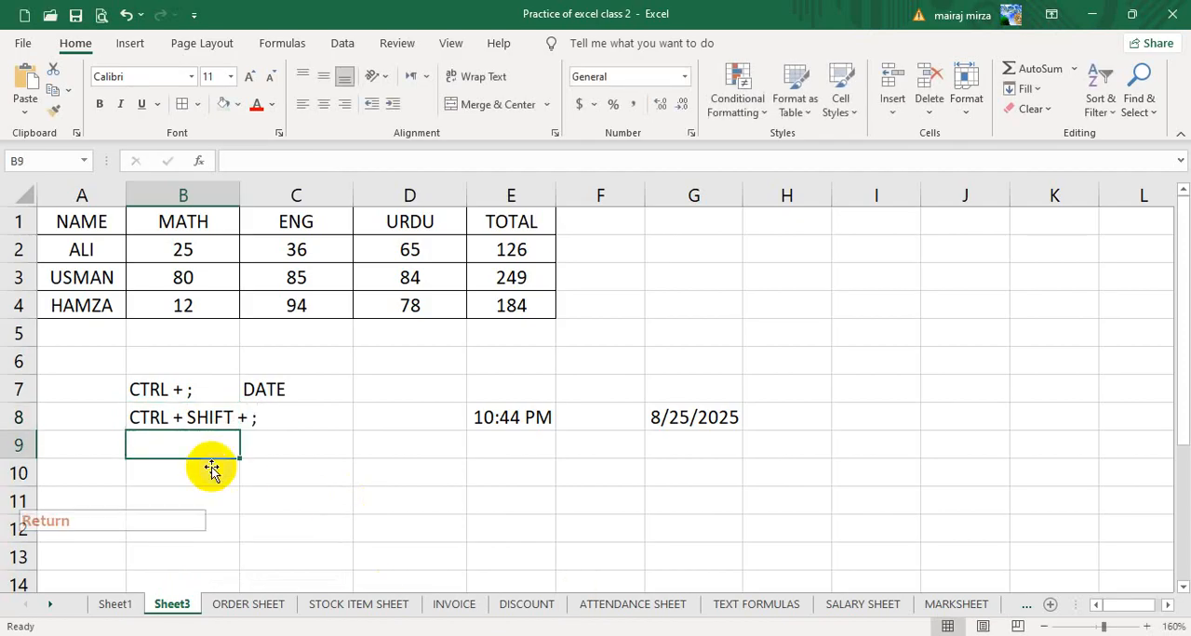
- Widen column B to fit the shortcut text and enter the label "TIME" in C8
left_click(213, 423)
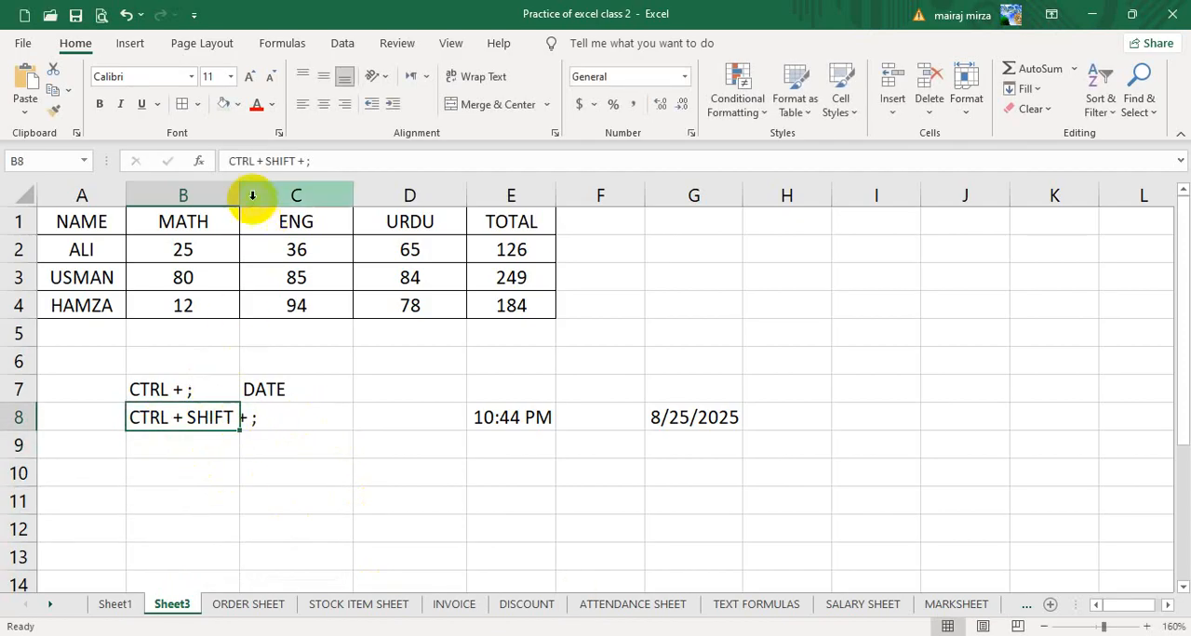
left_click_drag(239, 193, 277, 193)
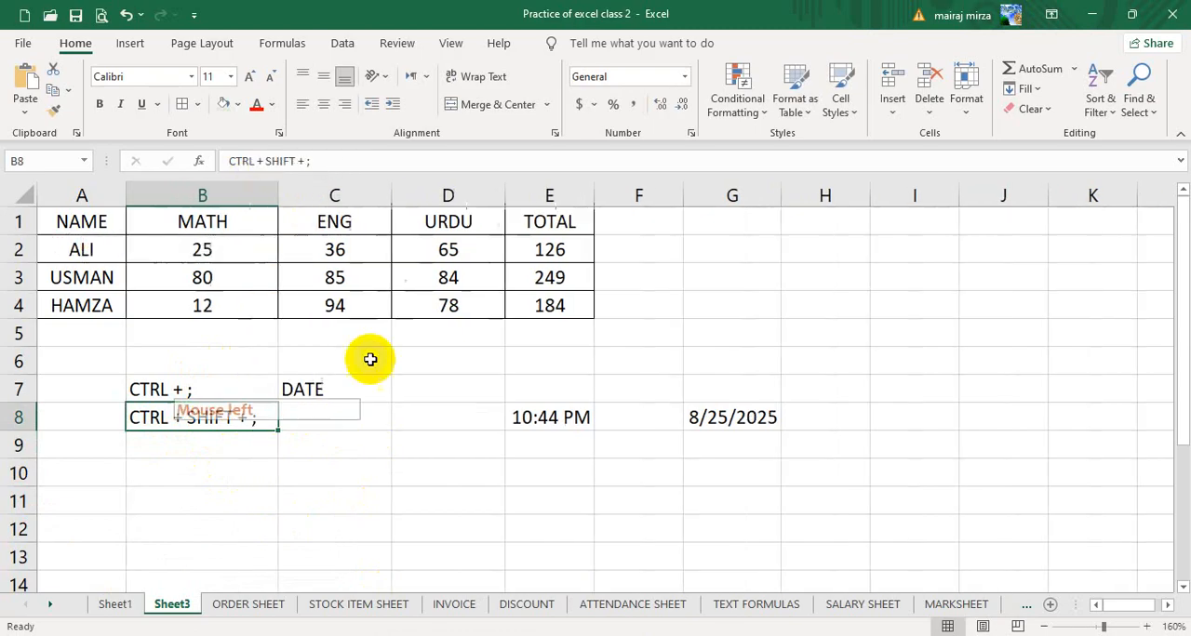
left_click(332, 419)
type("TIME")
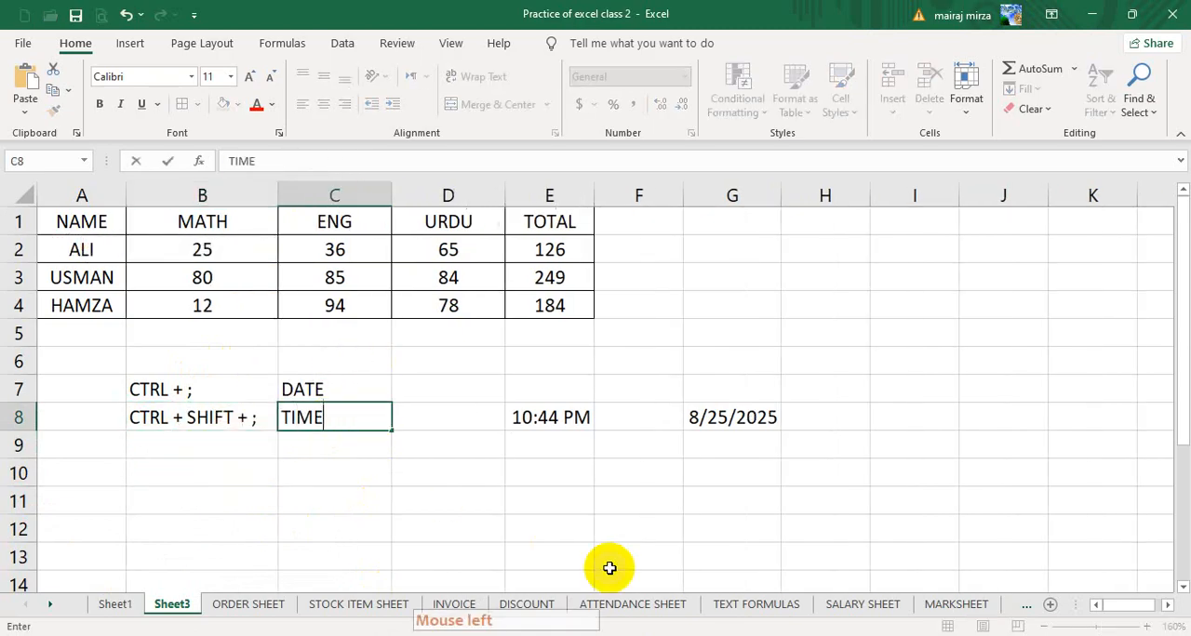
key("Return")
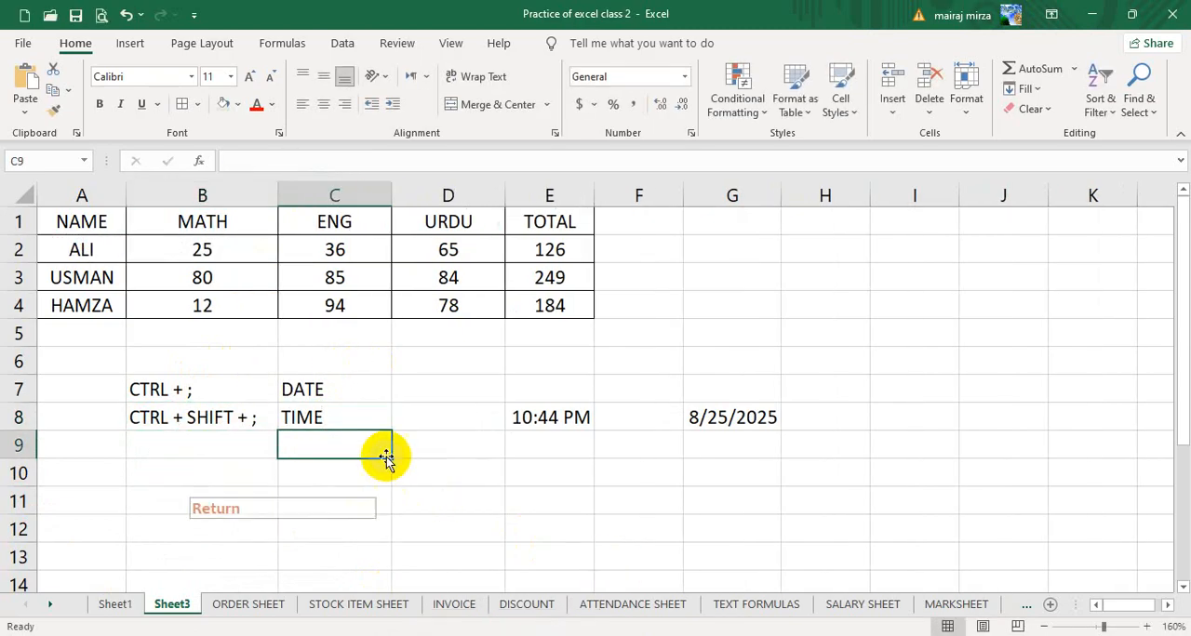
- Review the shortcut notes and labels in B7:C8 against the inserted time in E8 and date in G8
left_click(146, 385)
left_click(326, 387)
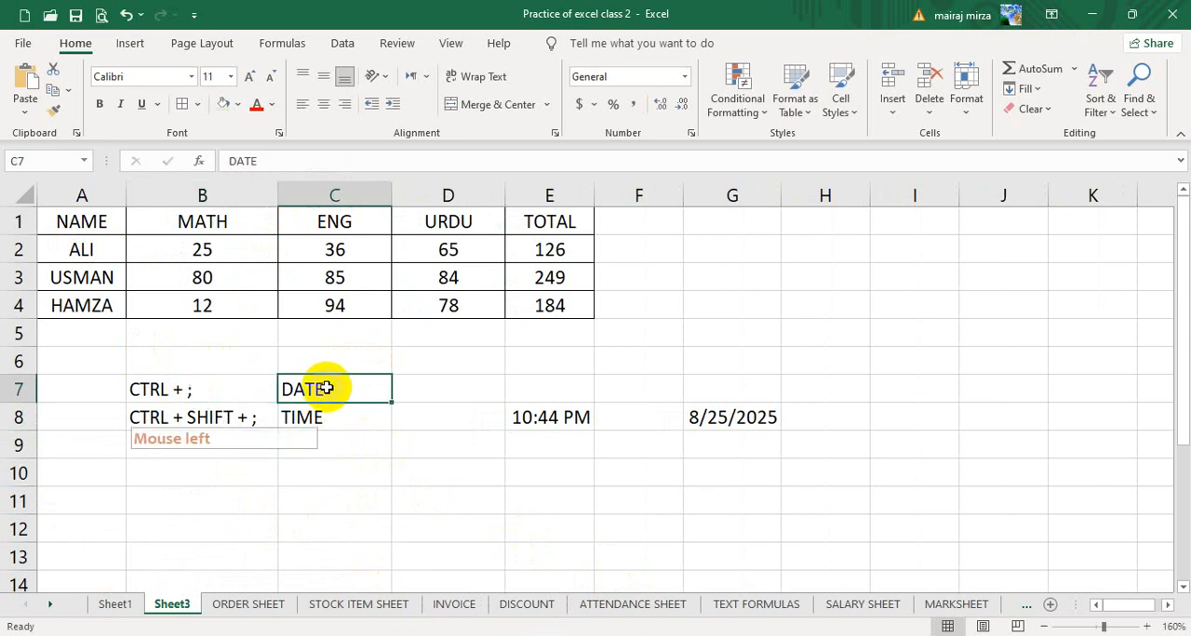
left_click(532, 420)
left_click(758, 418)
left_click(205, 418)
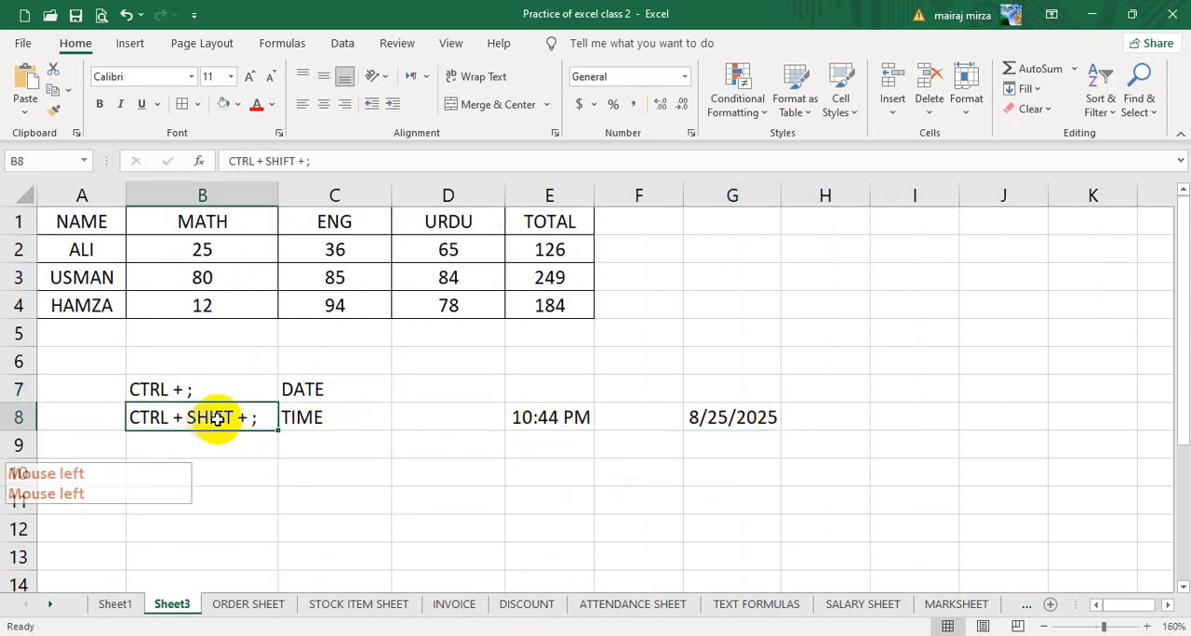
left_click(332, 419)
left_click(543, 425)
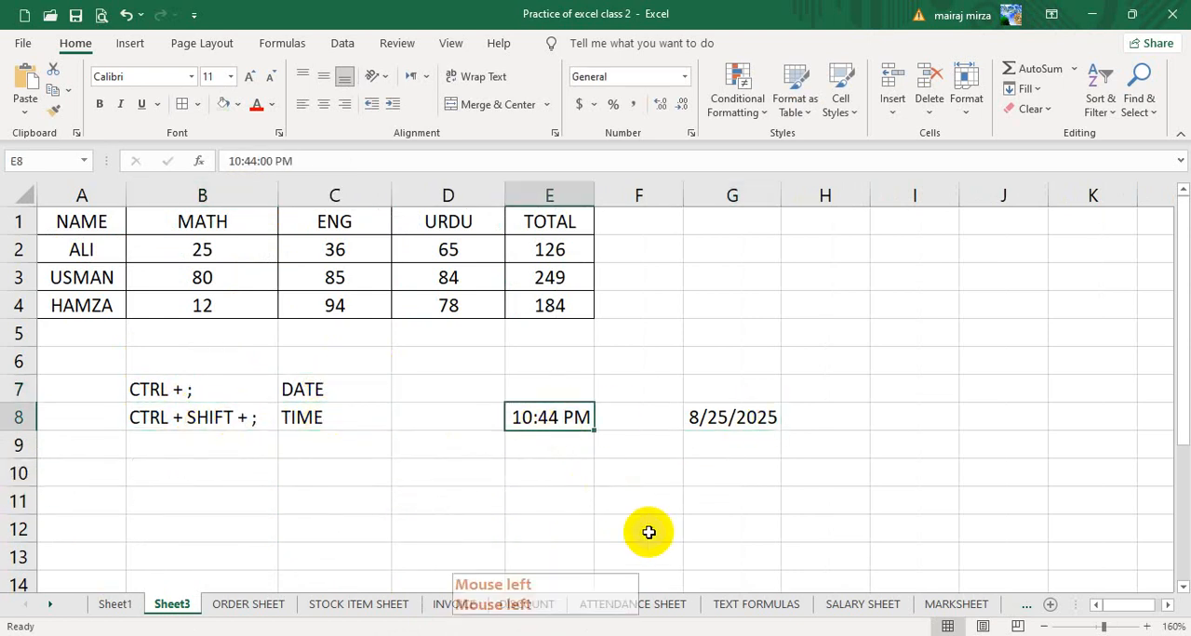
- Fill the date in G8 upward to G1 as a daily series, from 8/25/2025 back to 8/18/2025
left_click(745, 417)
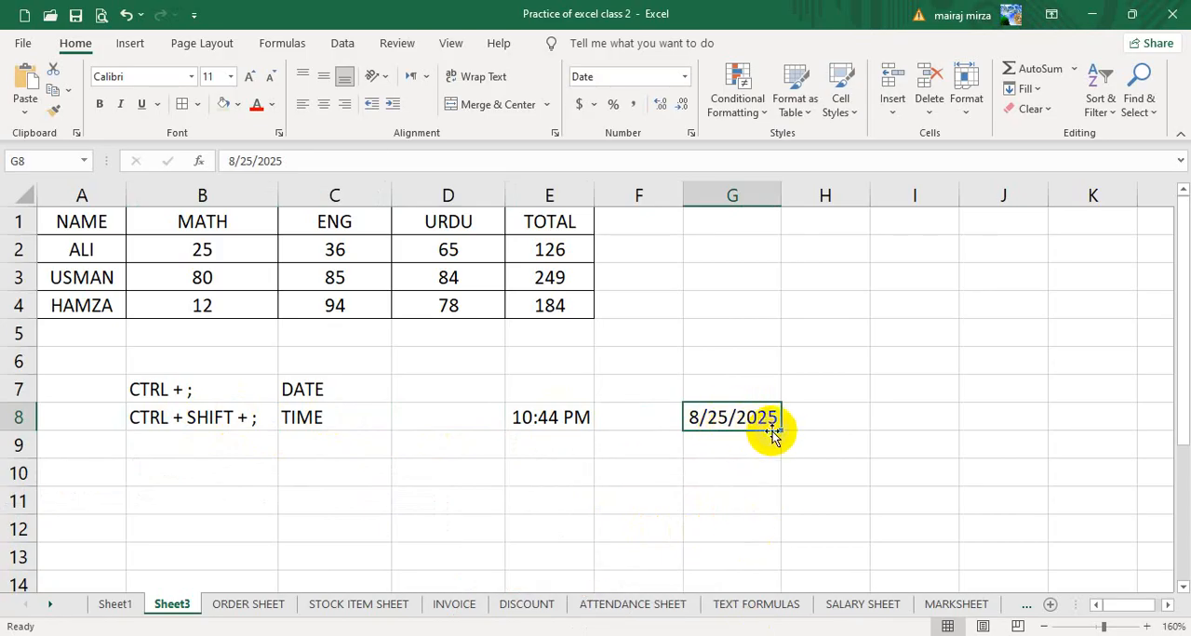
left_click_drag(781, 429, 791, 216)
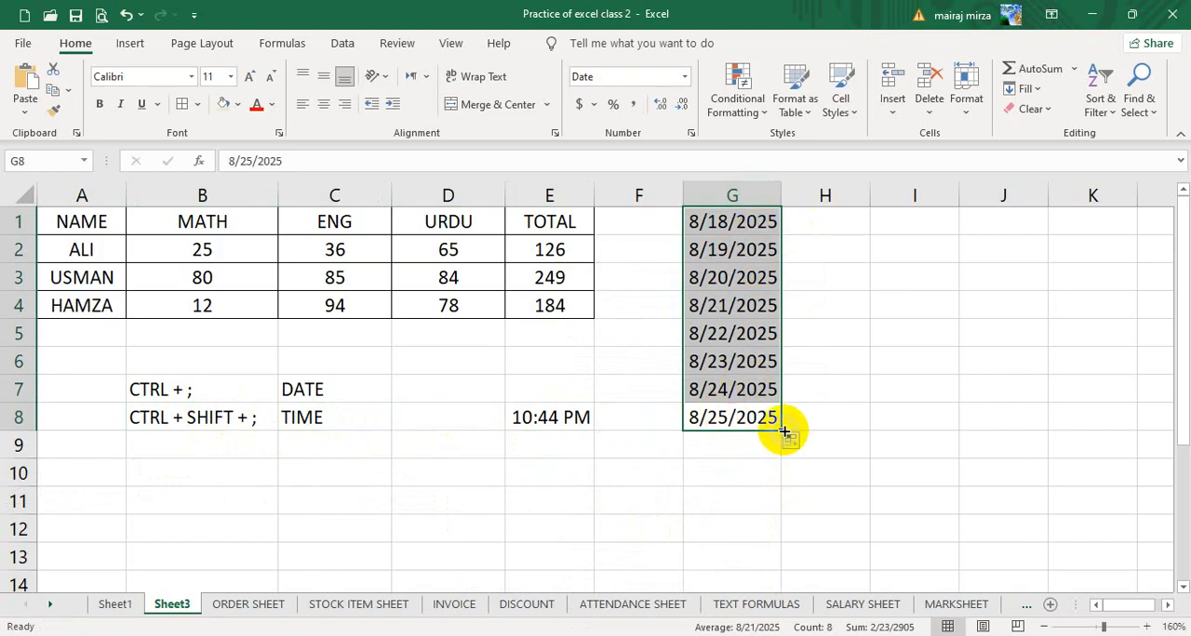
- Extend the daily date series from G8 down to G19, ending at 9/5/2025
left_click_drag(784, 432, 772, 485)
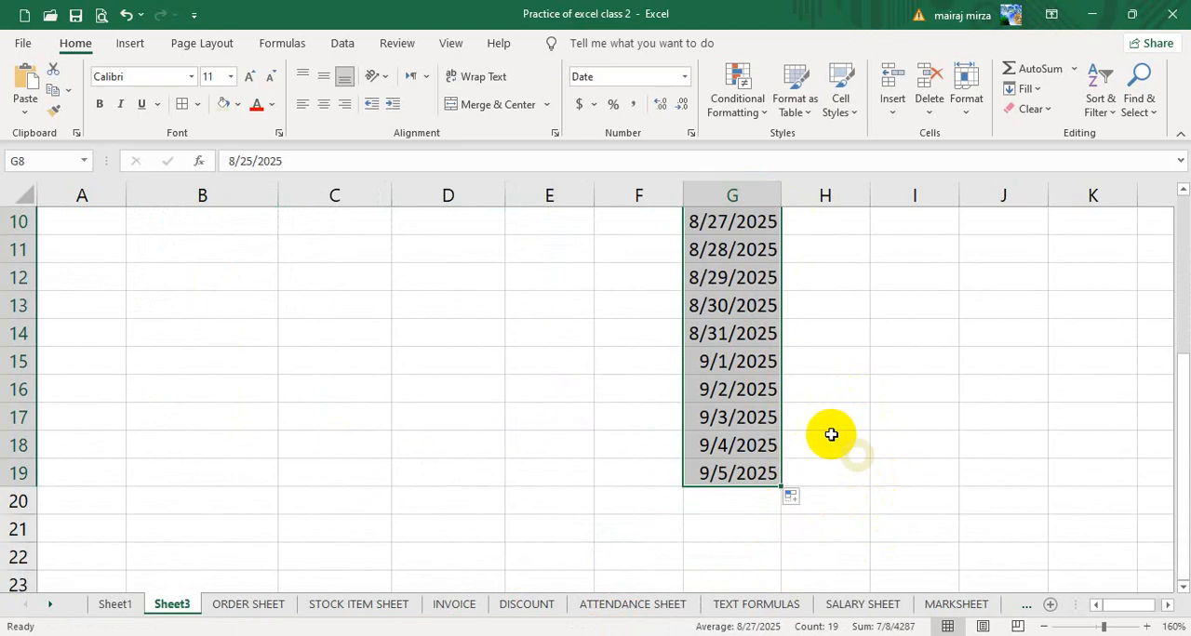
left_click(1048, 627)
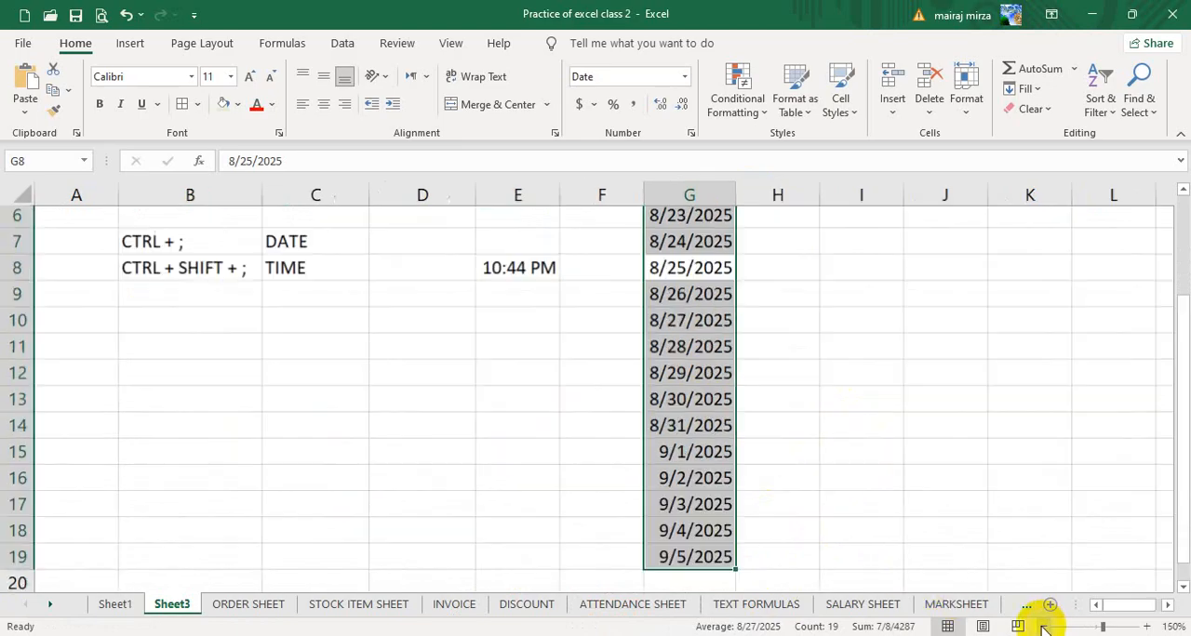
left_click(1049, 627)
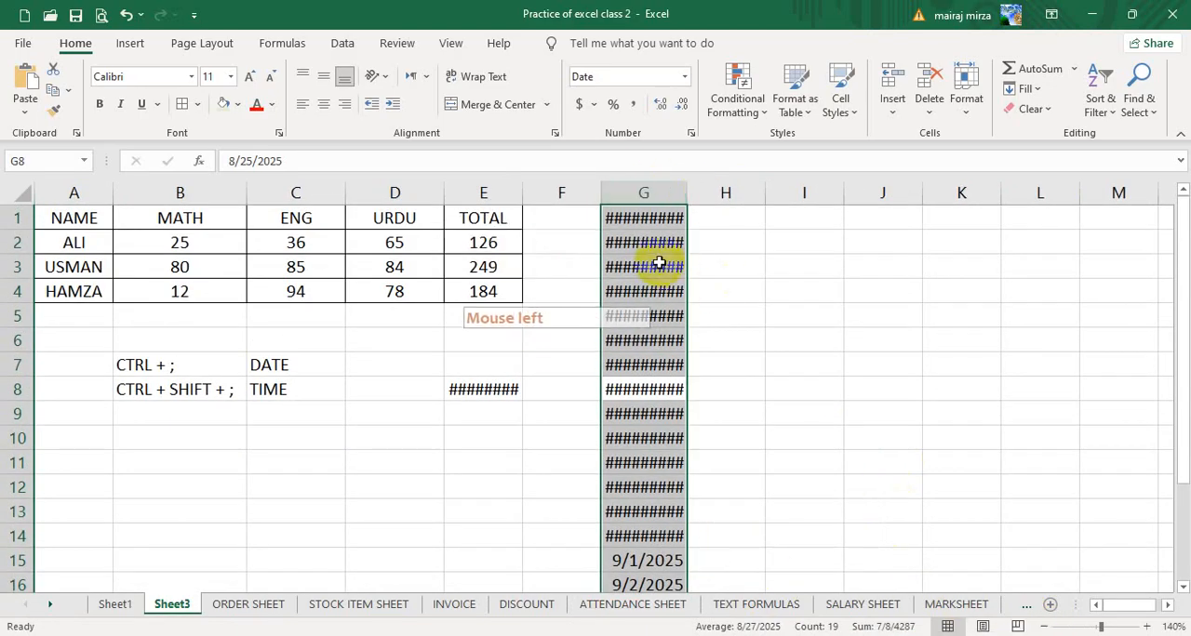
- Widen column G so the full dates fit with spare room, and center the dates in G1:G19
double_click(689, 187)
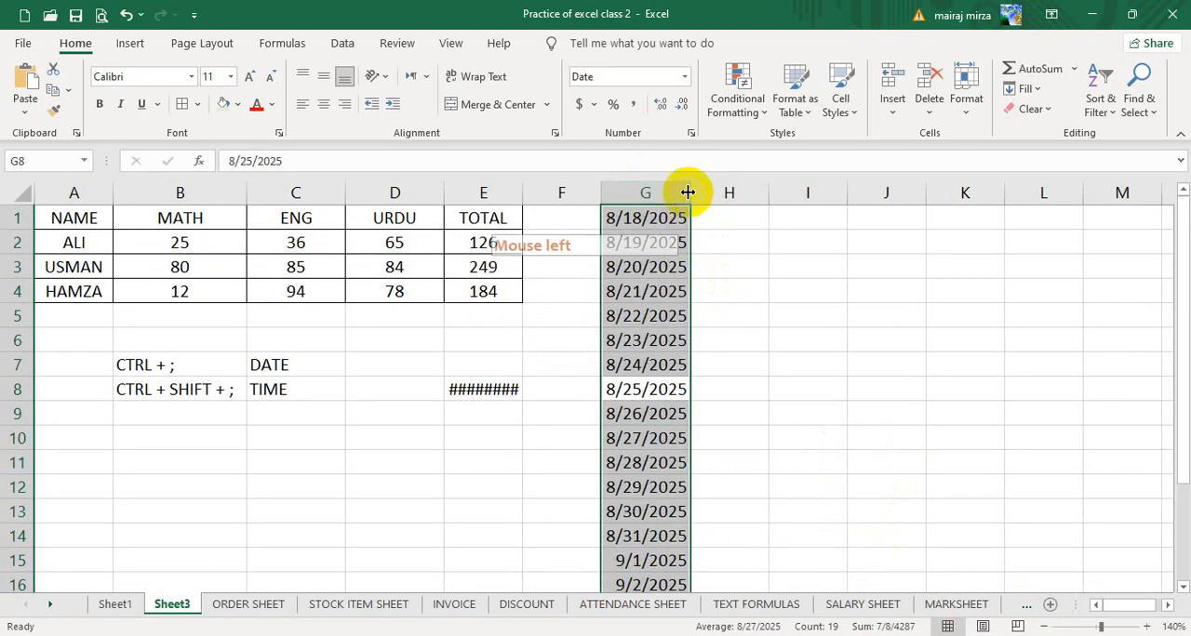
left_click_drag(686, 190, 712, 191)
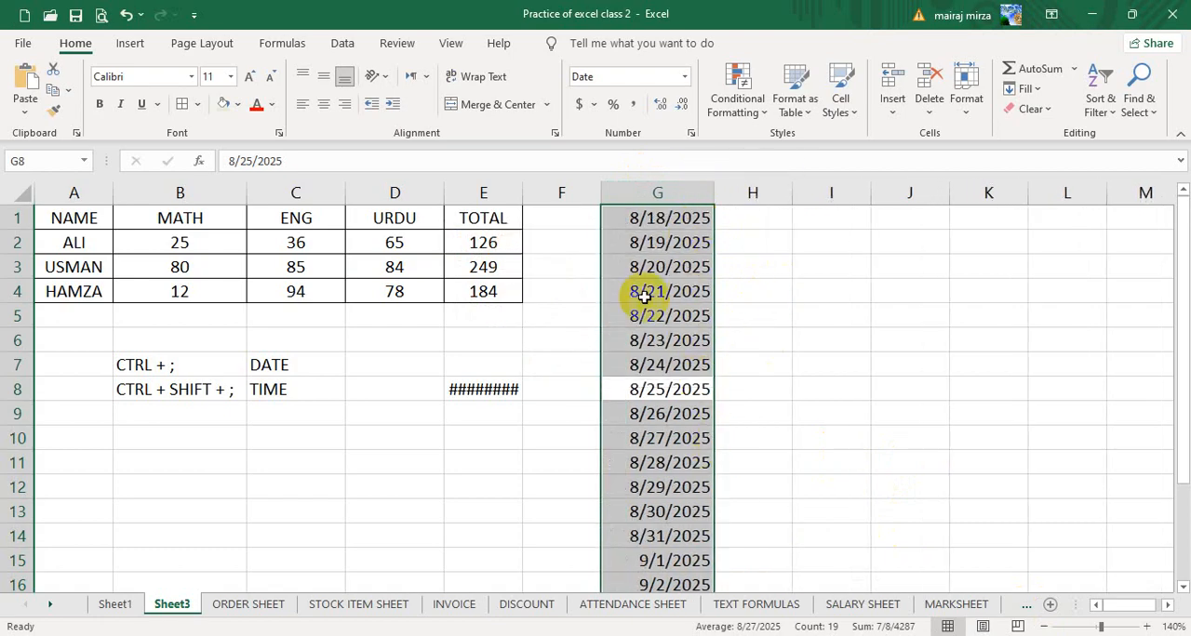
left_click_drag(712, 188, 680, 191)
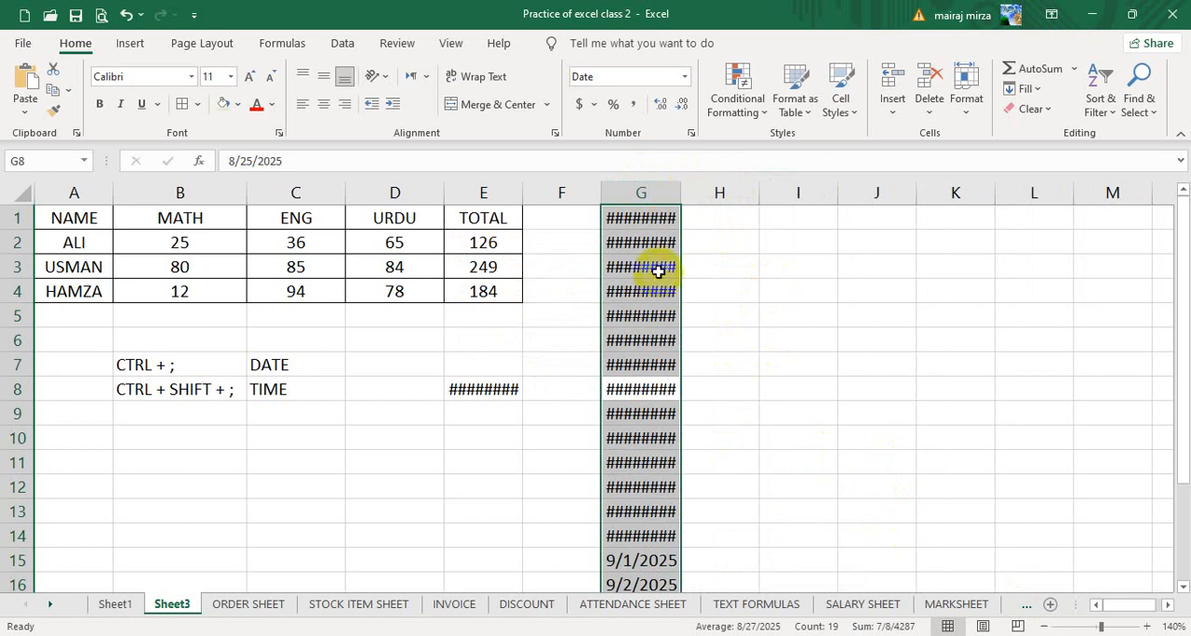
double_click(681, 190)
left_click_drag(689, 192, 722, 196)
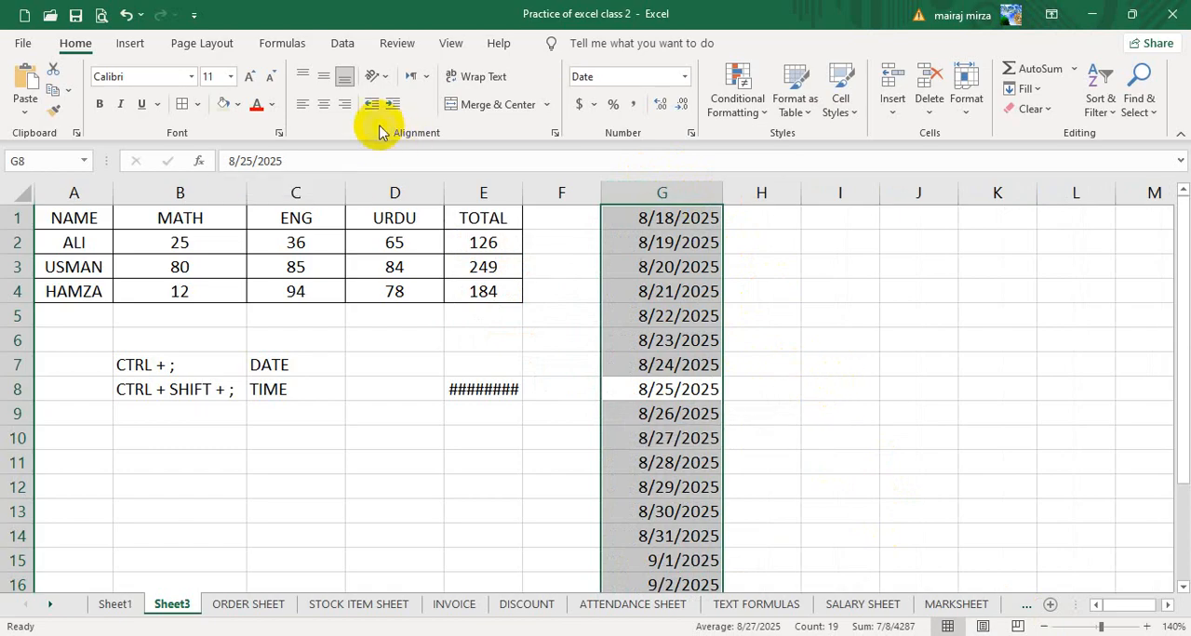
left_click(324, 104)
left_click(842, 309)
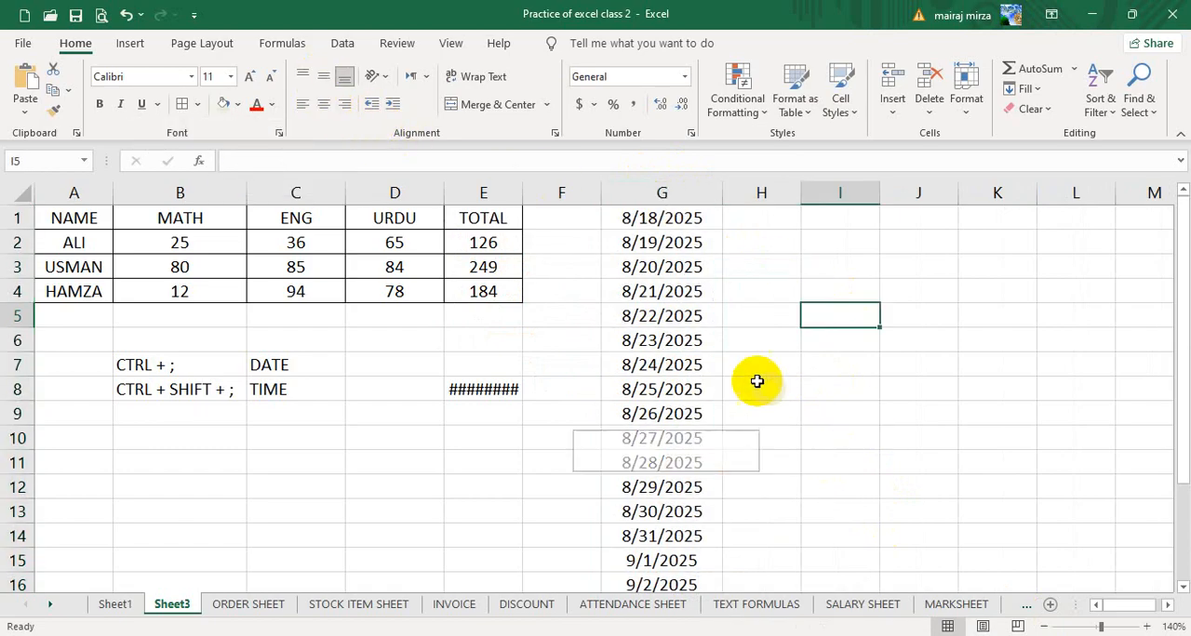
- Widen column E until the time in E8 fits
left_click_drag(654, 220, 630, 532)
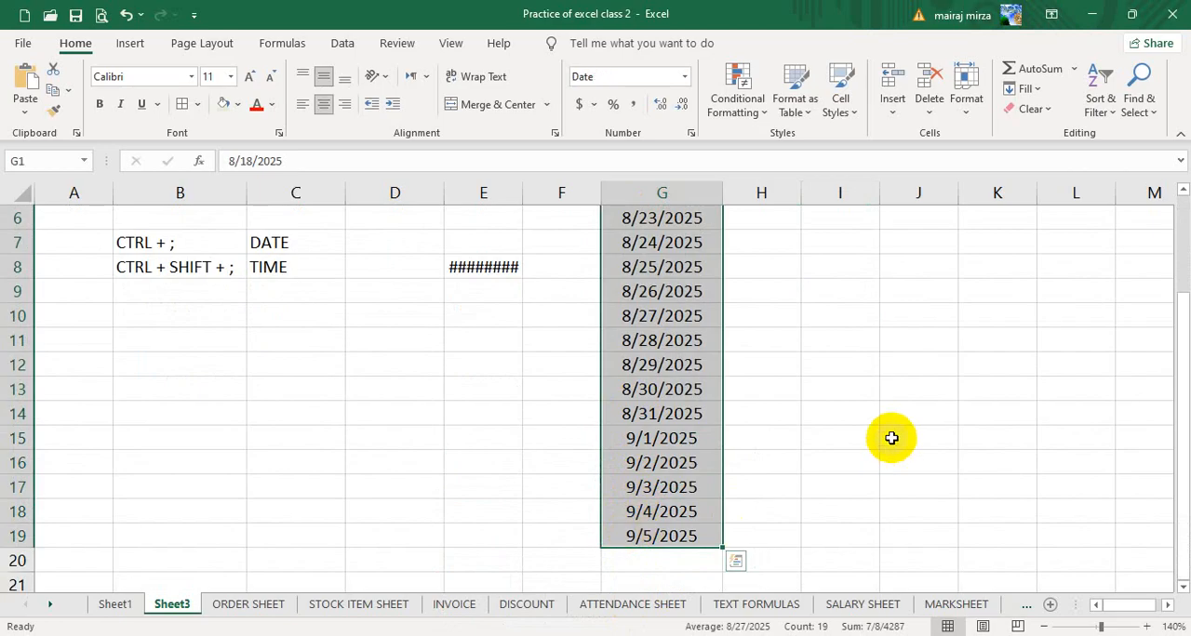
scroll(890, 431, "up", 2)
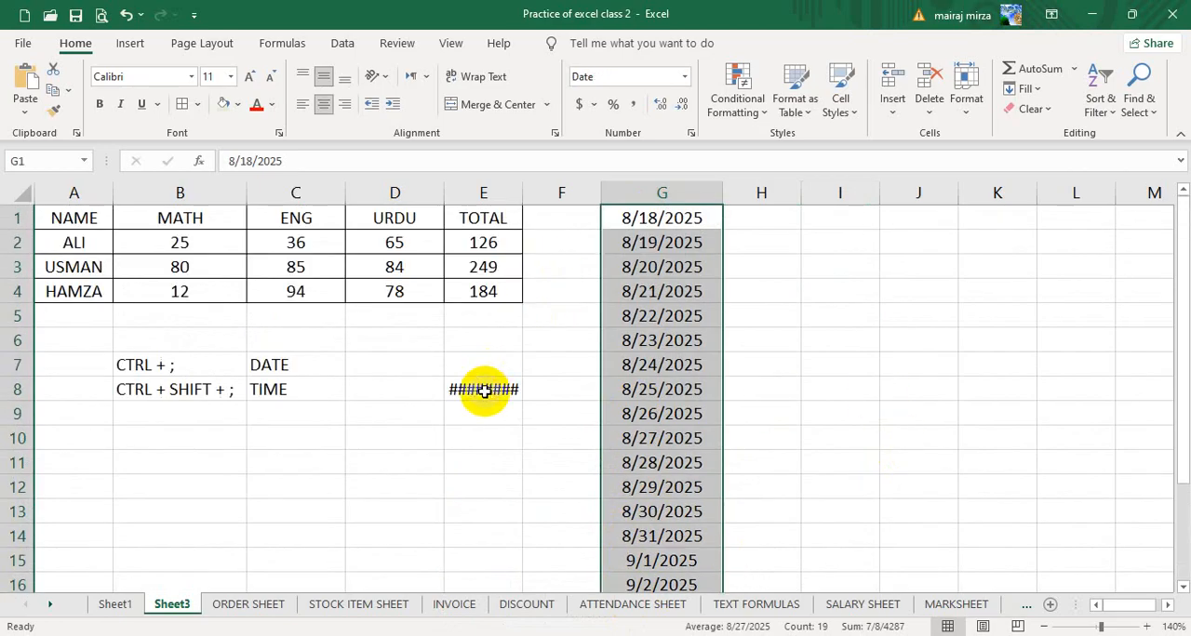
left_click_drag(524, 188, 539, 232)
left_click(875, 361)
- Start an A Date Occurring highlight rule on the dates in G1:G19 with the period set to Today
left_click_drag(697, 224, 679, 537)
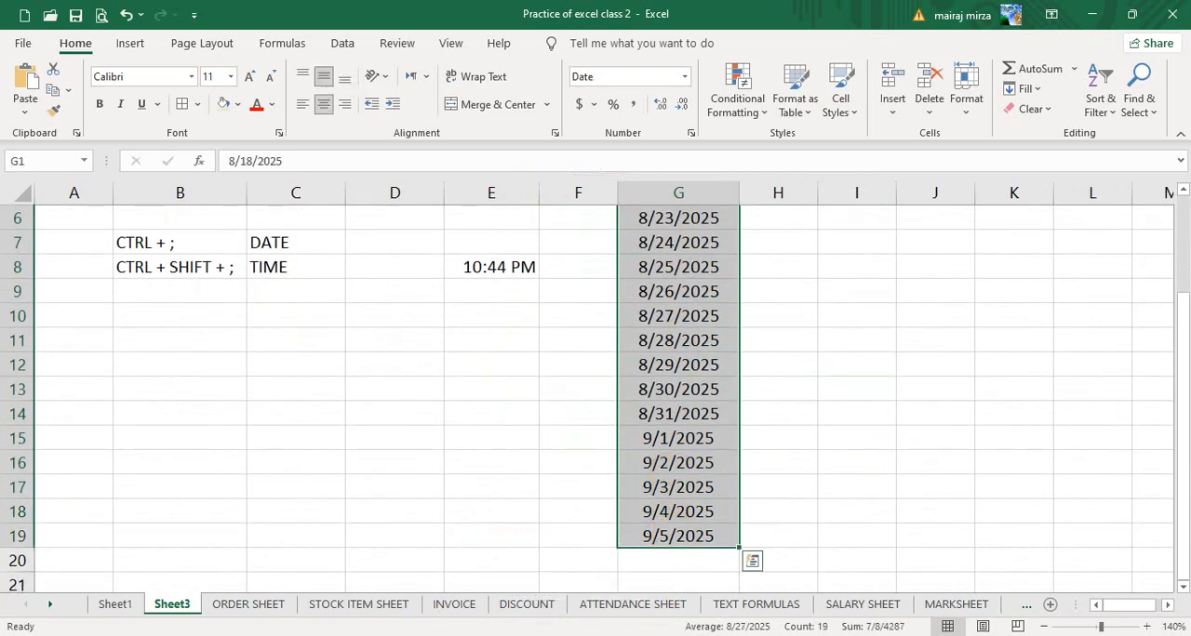
left_click(1060, 627)
left_click(1060, 627)
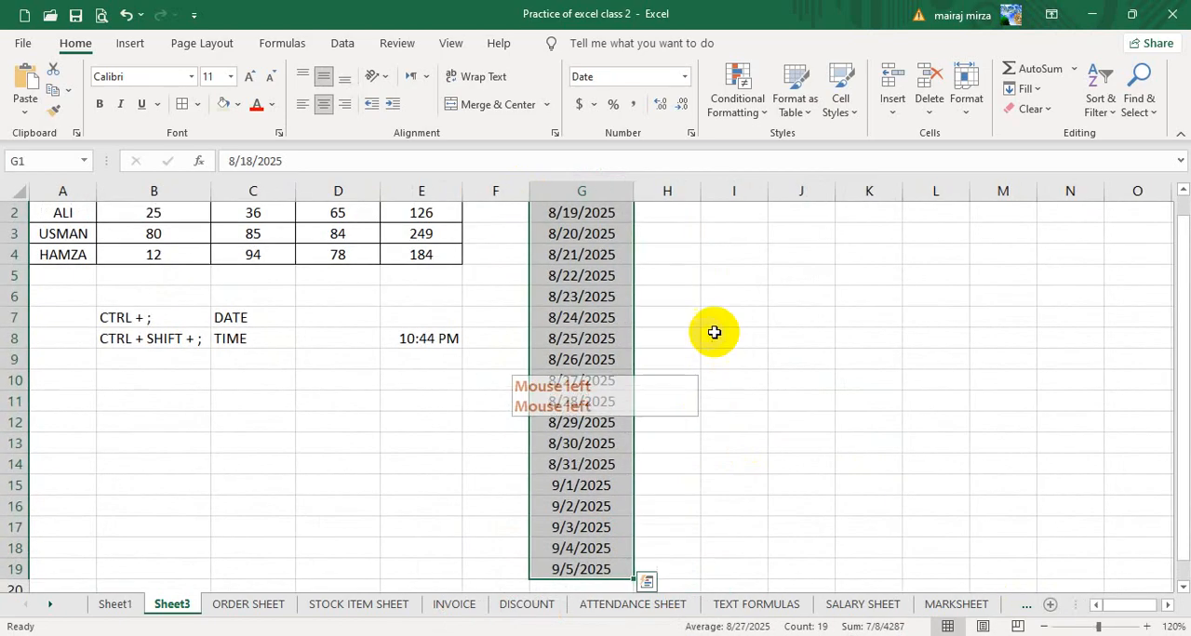
scroll(784, 398, "up", 1)
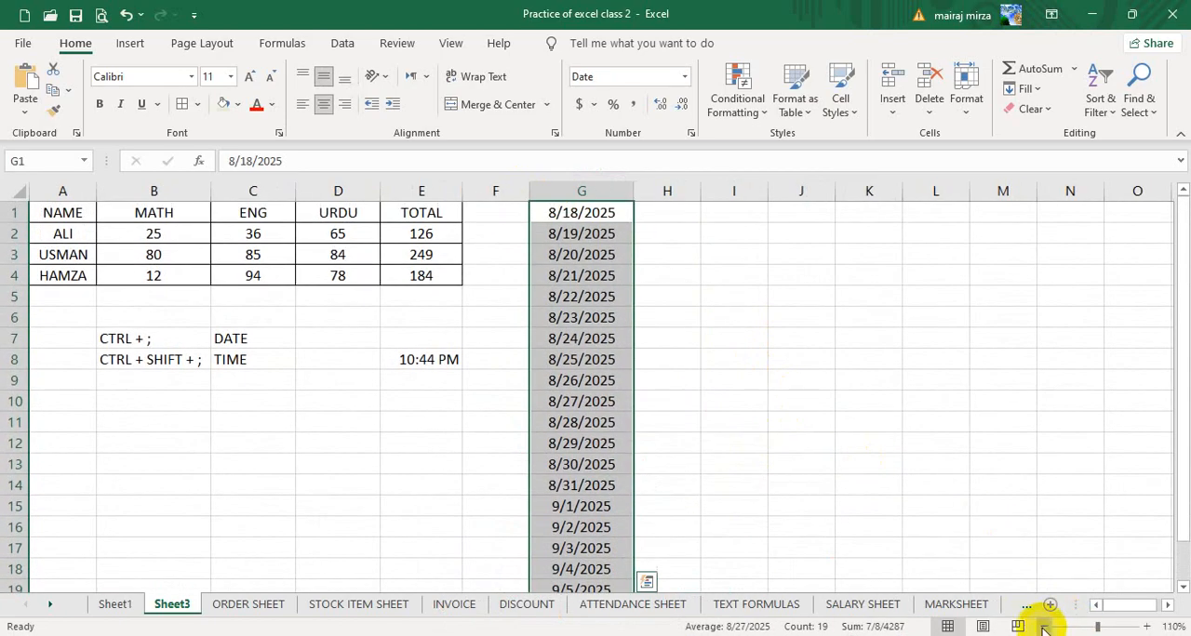
left_click(1046, 629)
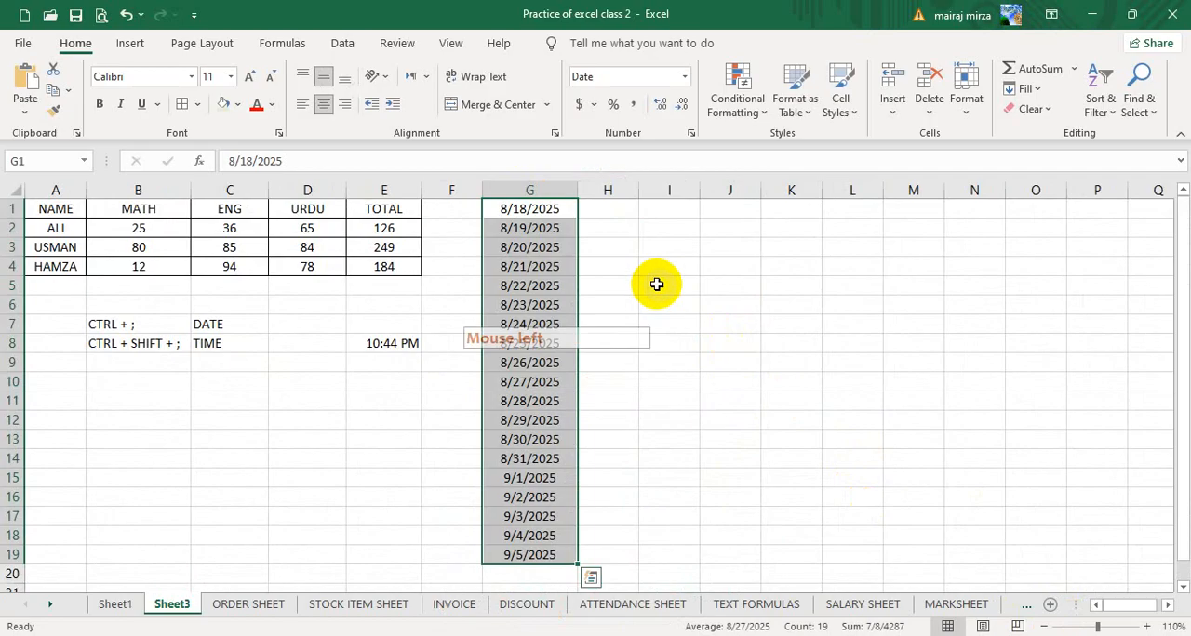
left_click(732, 109)
left_click(761, 154)
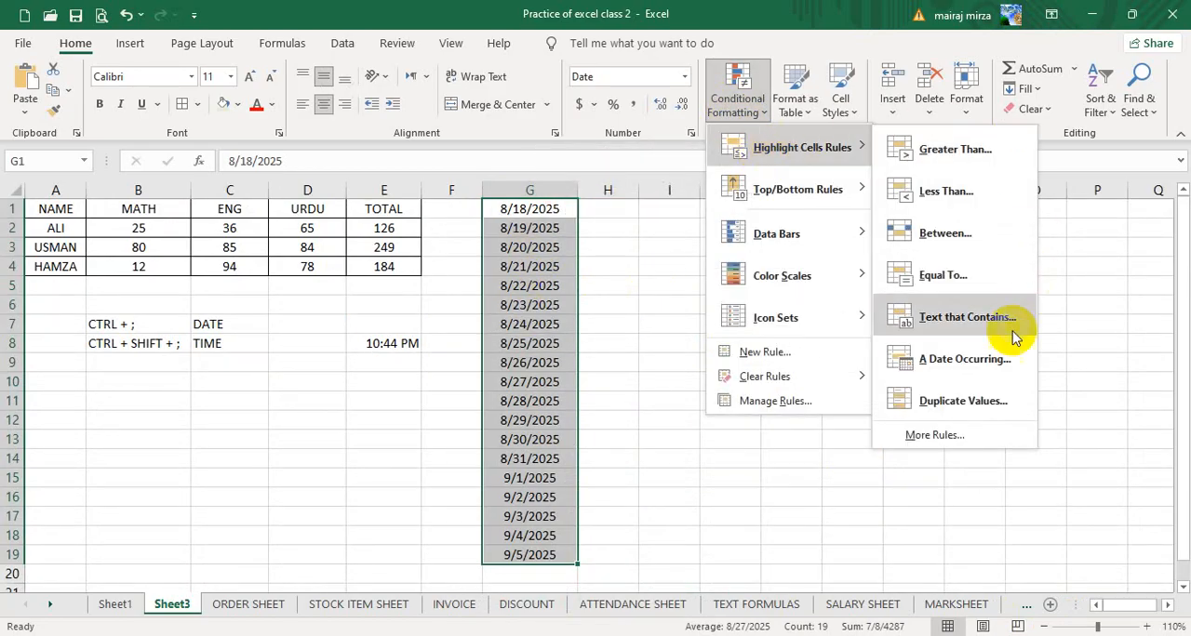
left_click(929, 363)
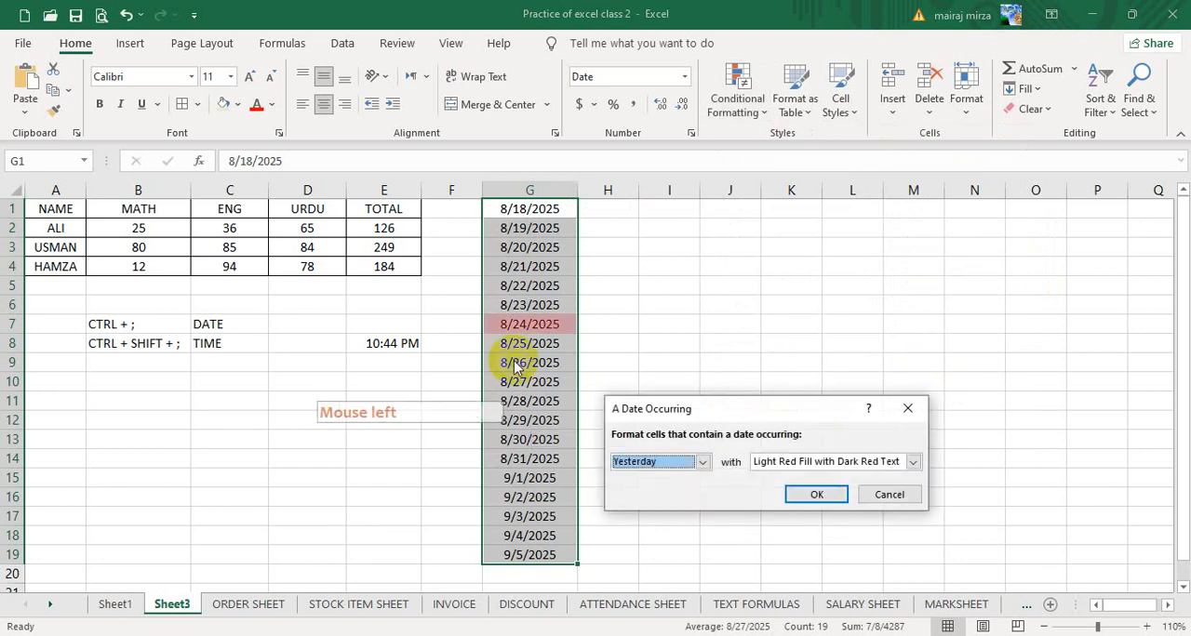
left_click(700, 463)
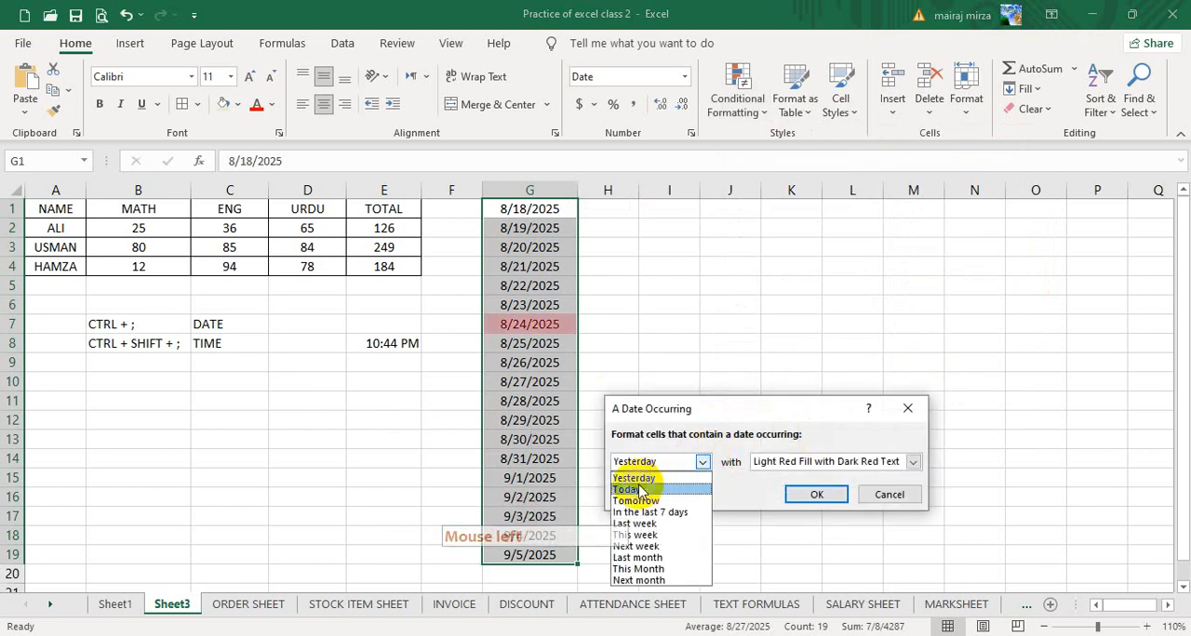
left_click(637, 488)
- Give the Today rule a custom two-color gradient fill, with light green as Color 1 and Green, Accent 6, Darker 25% as Color 2
left_click(901, 462)
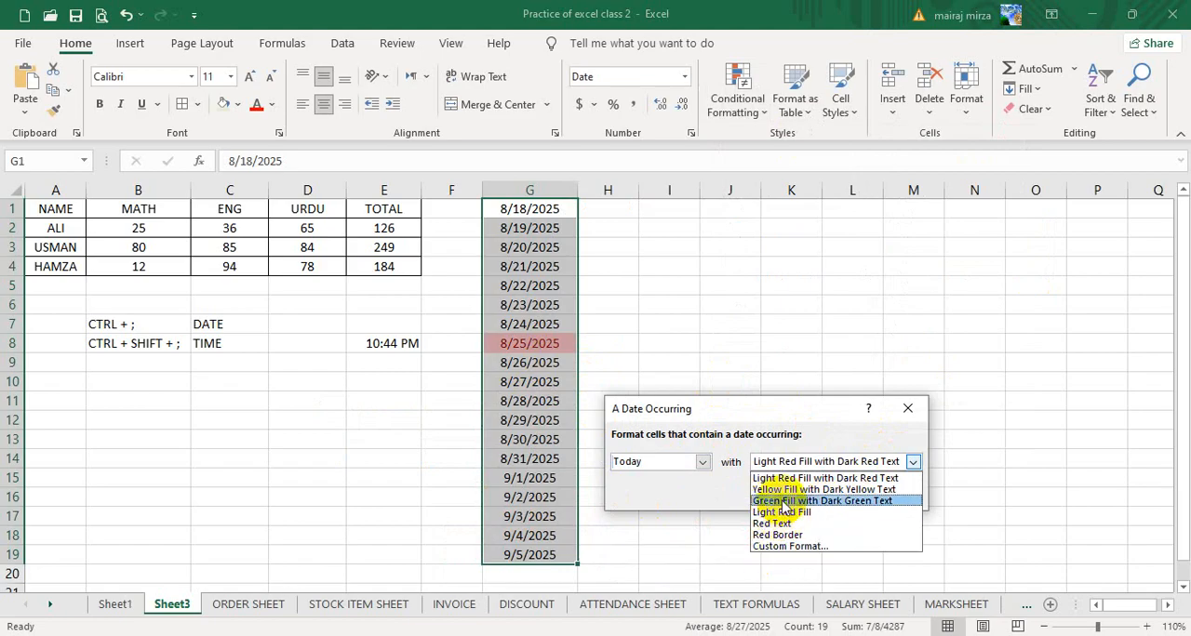
left_click(790, 546)
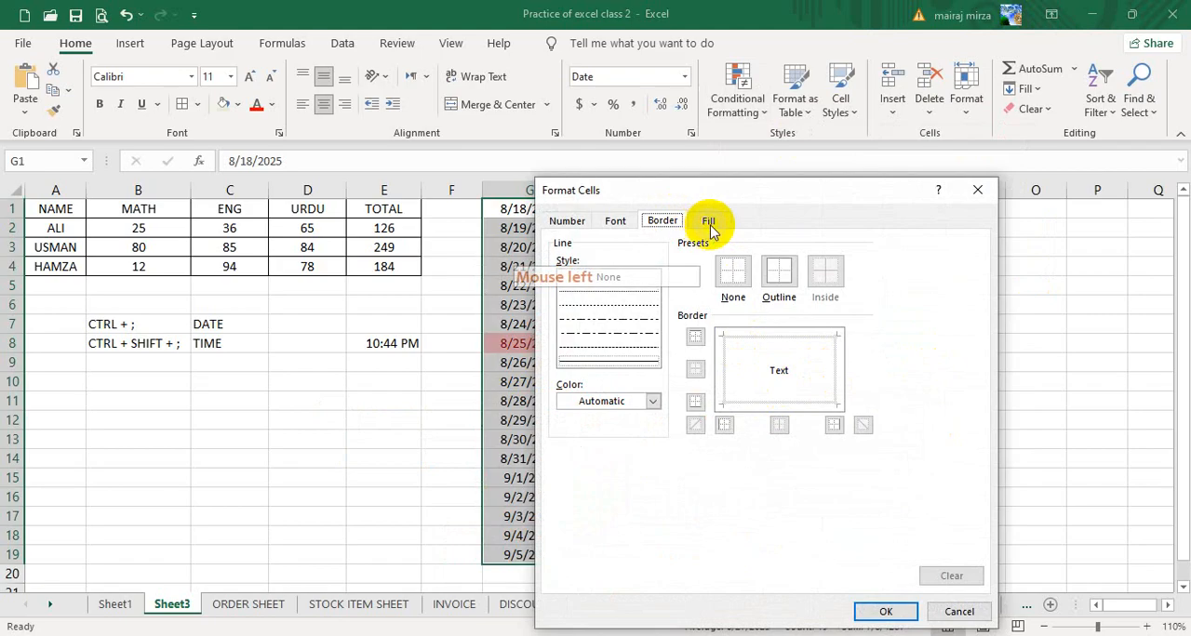
left_click(709, 224)
left_click(581, 420)
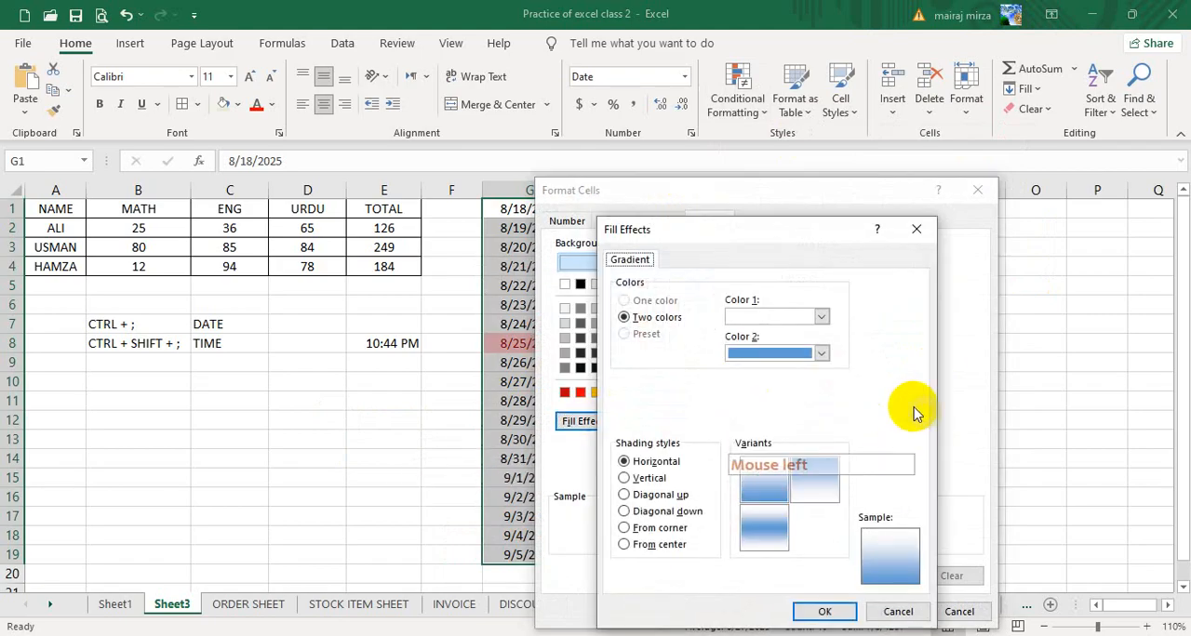
left_click(823, 355)
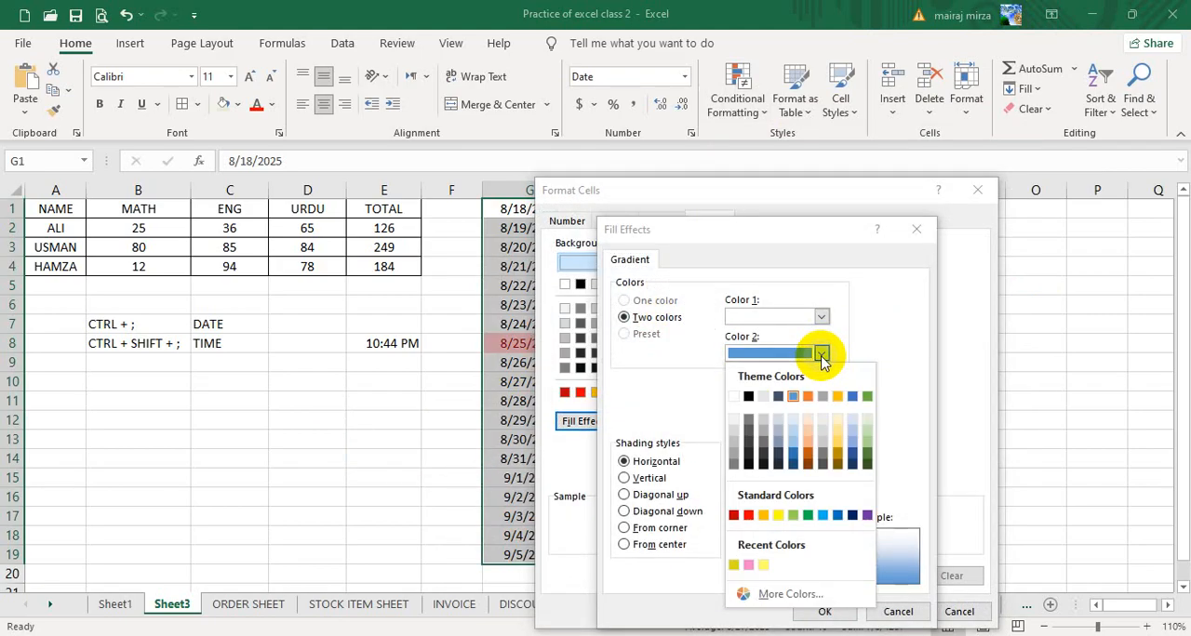
left_click(866, 459)
left_click(822, 317)
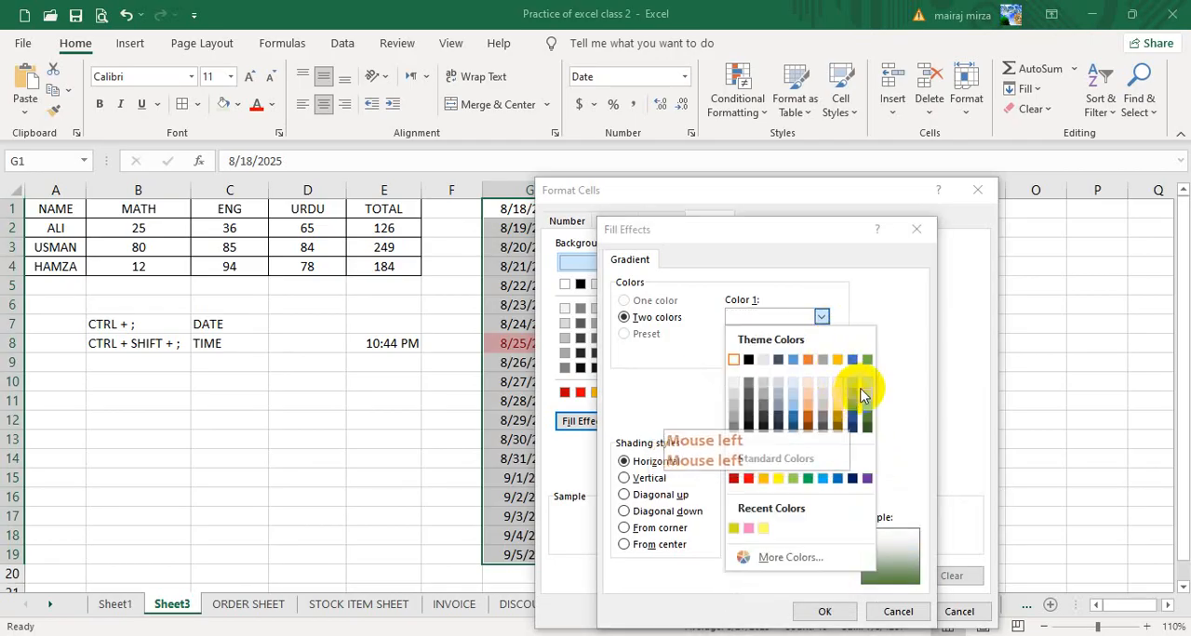
left_click(861, 395)
- Choose the horizontal gradient variant with dark green at the top and apply the Today rule to the dates
left_click(774, 521)
left_click(764, 538)
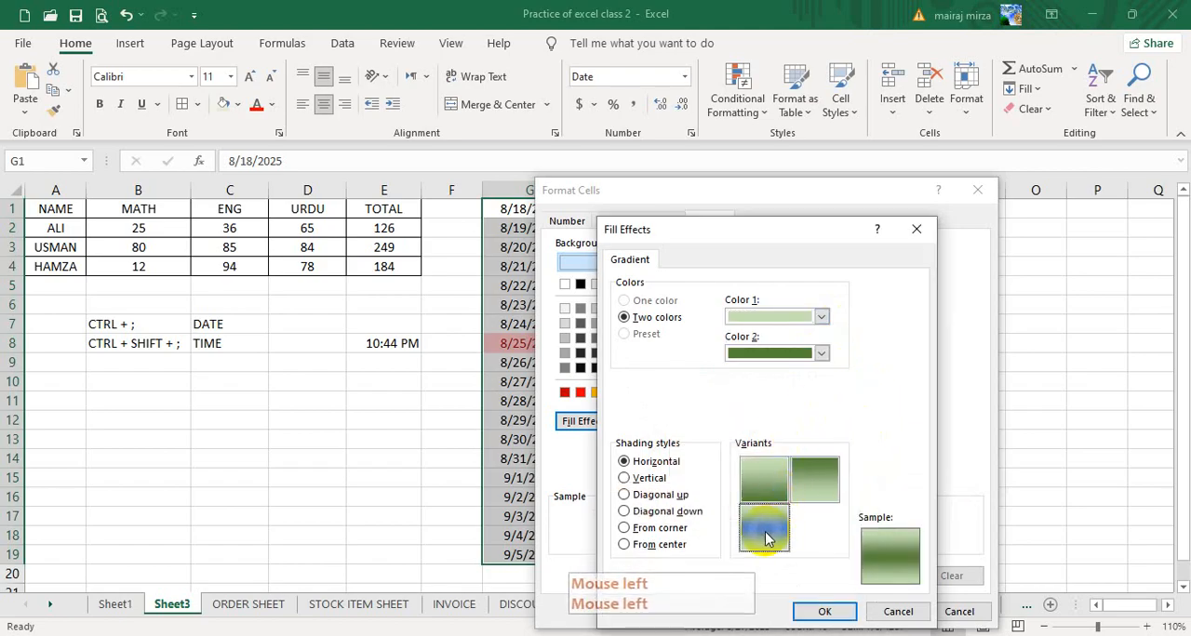
left_click(815, 479)
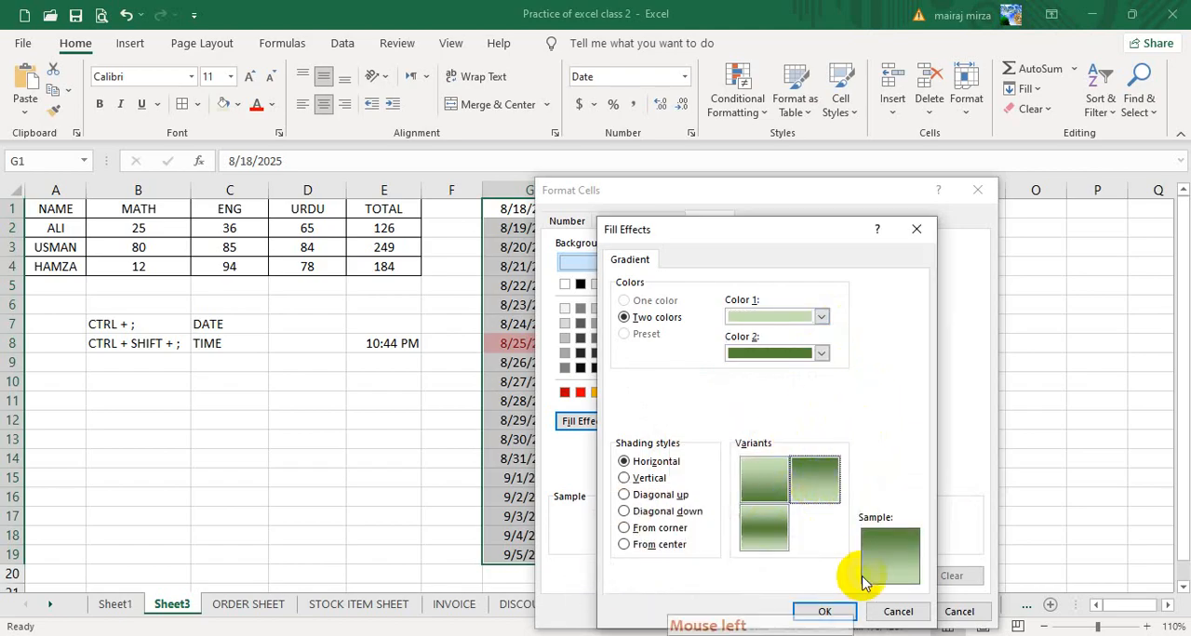
left_click(828, 613)
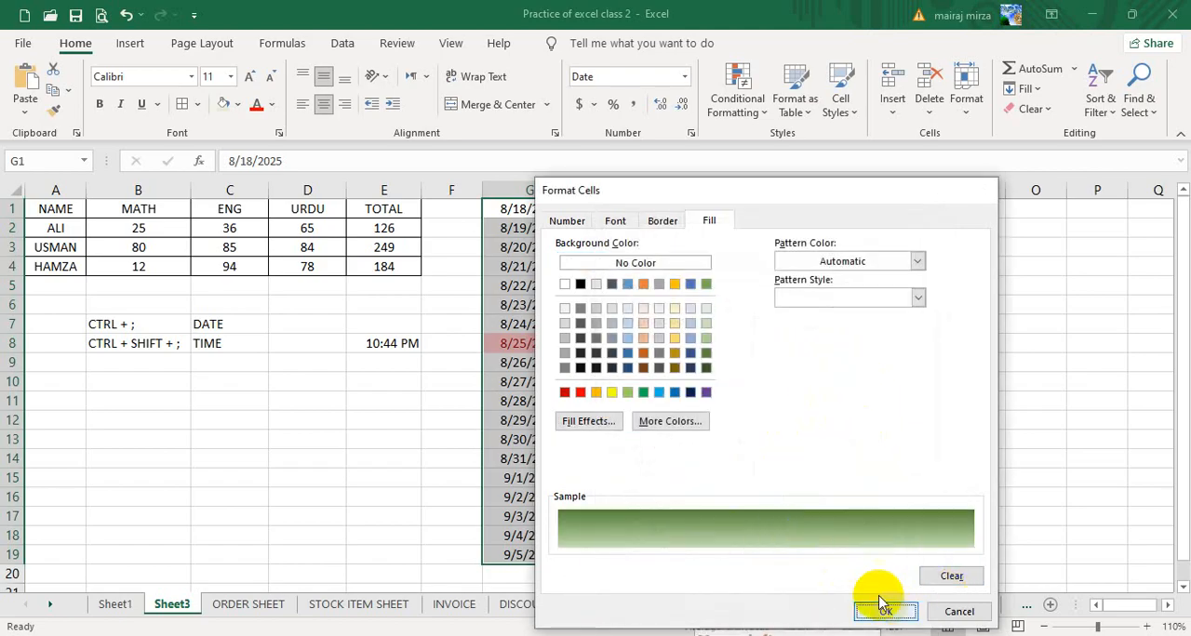
left_click(884, 610)
left_click(816, 494)
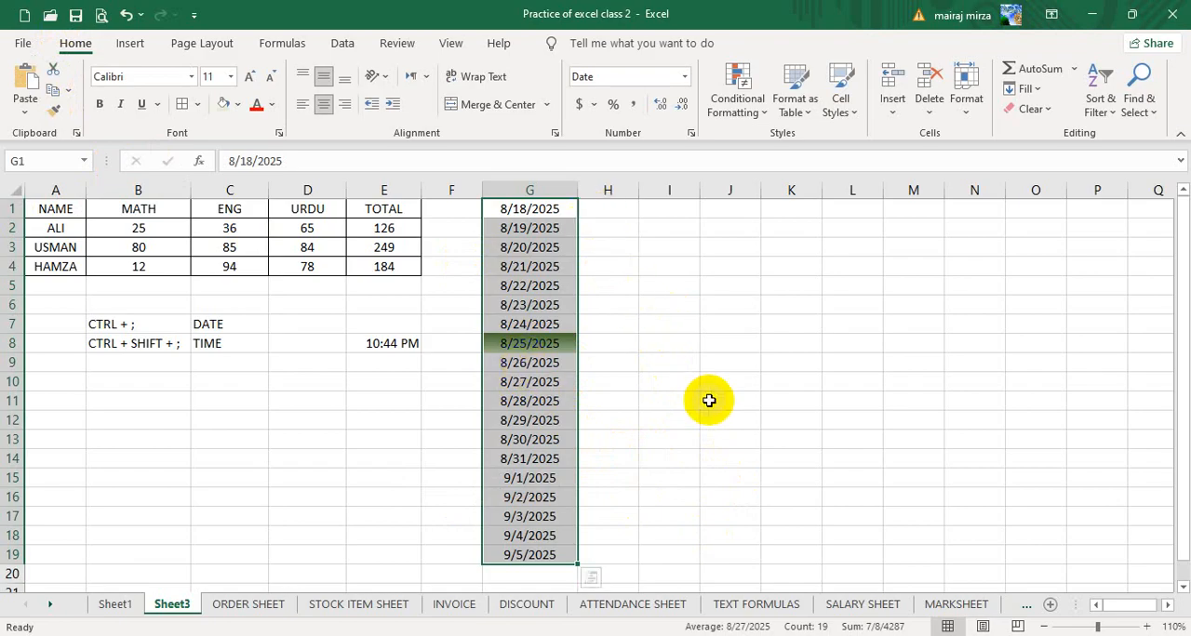
left_click(723, 380)
- Start a second A Date Occurring rule on G1:G19 for Yesterday, using a custom format
left_click_drag(535, 207, 530, 555)
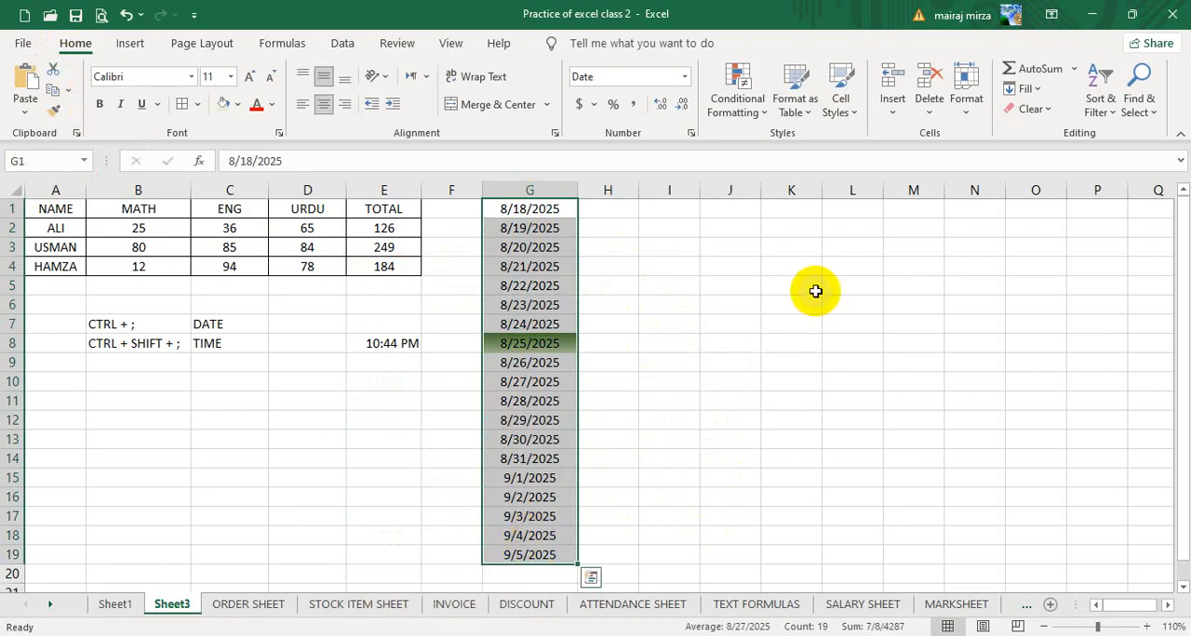
left_click(732, 101)
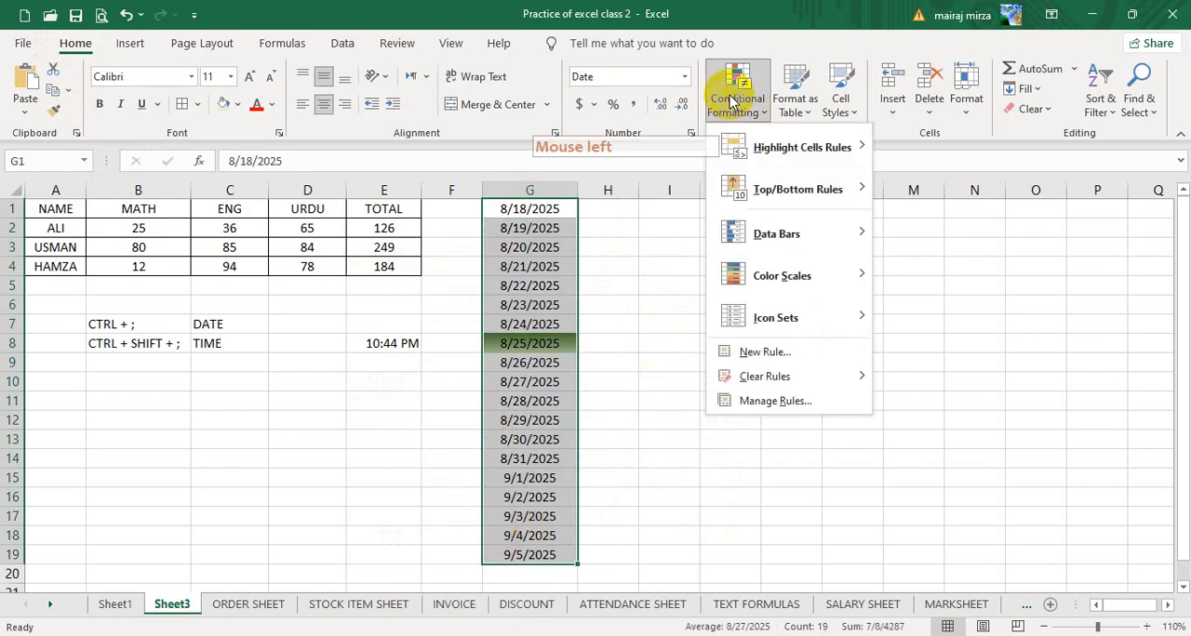
mouse_move(800, 149)
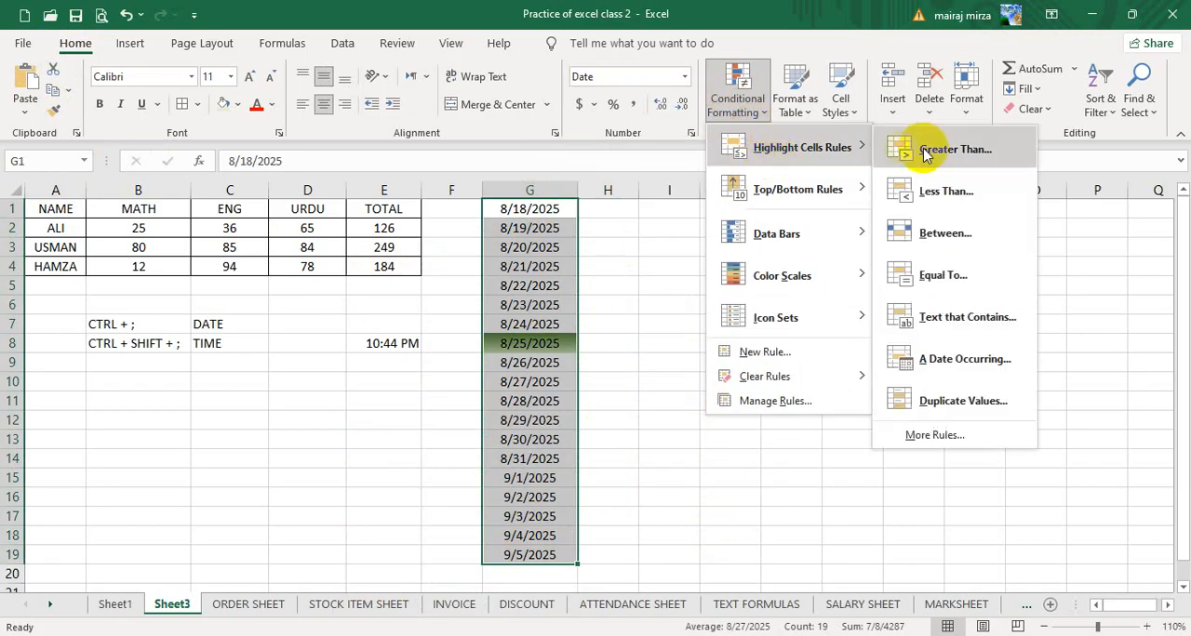
left_click(947, 363)
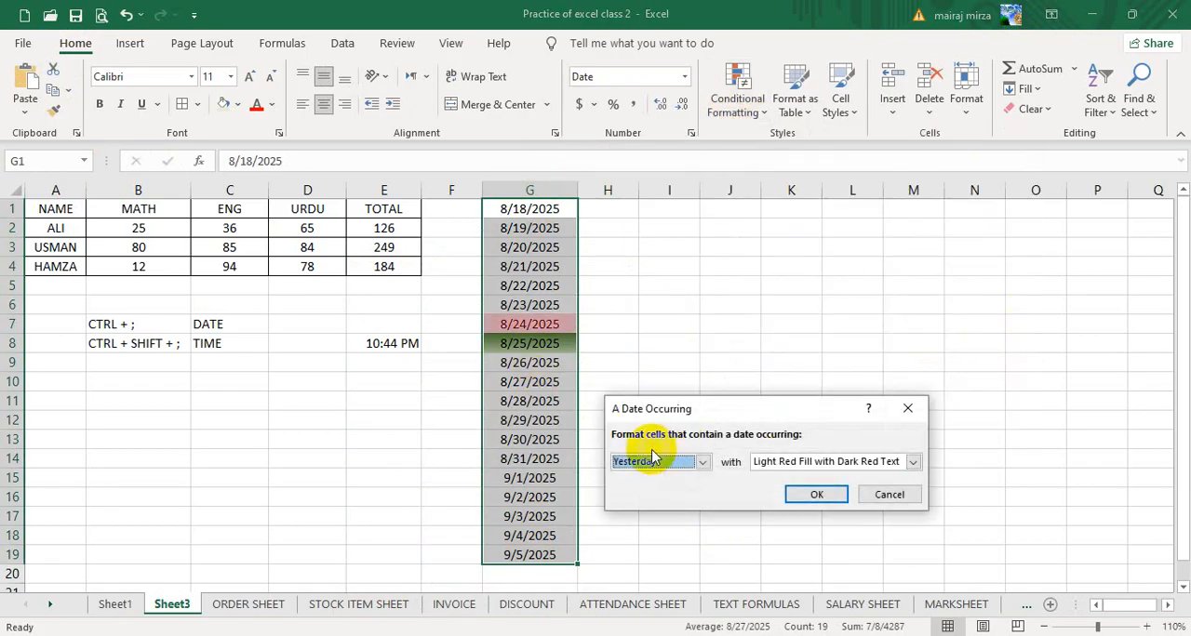
left_click(898, 463)
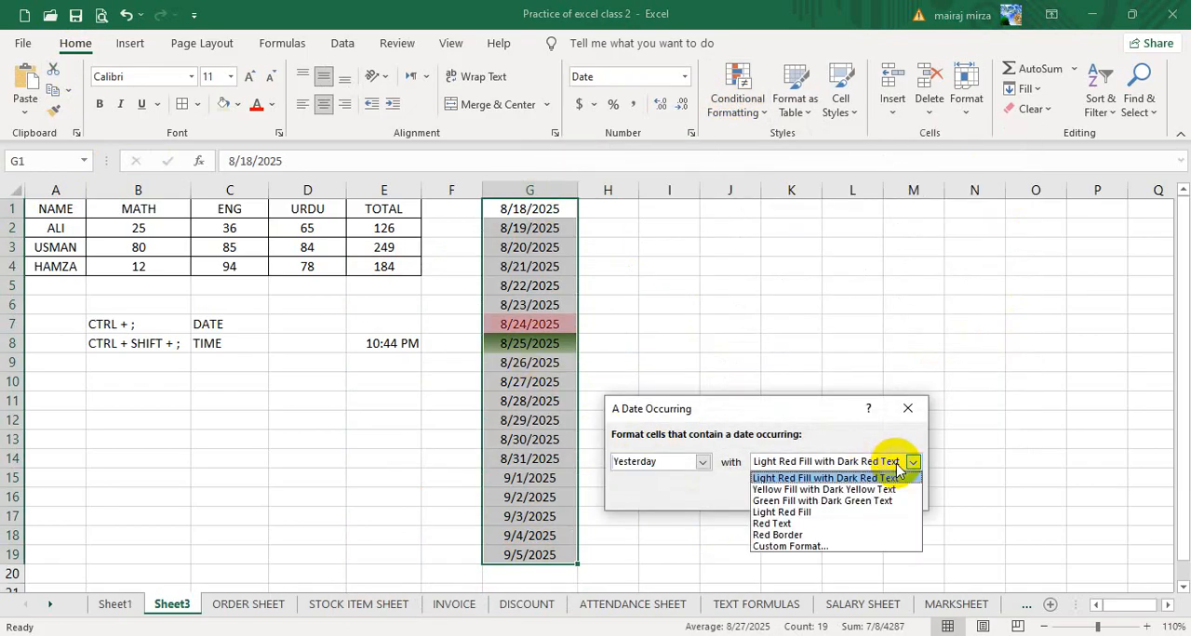
left_click(811, 546)
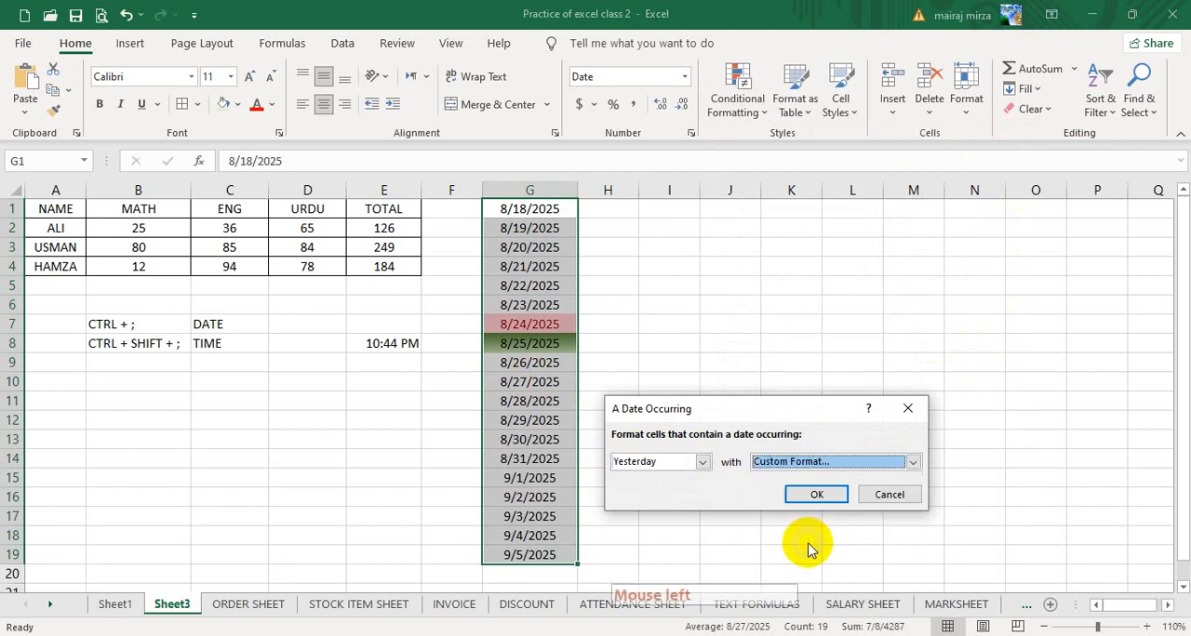
- Give the Yesterday rule a two-color gradient fill with the custom light red #FF9393 as Color 2
left_click(605, 422)
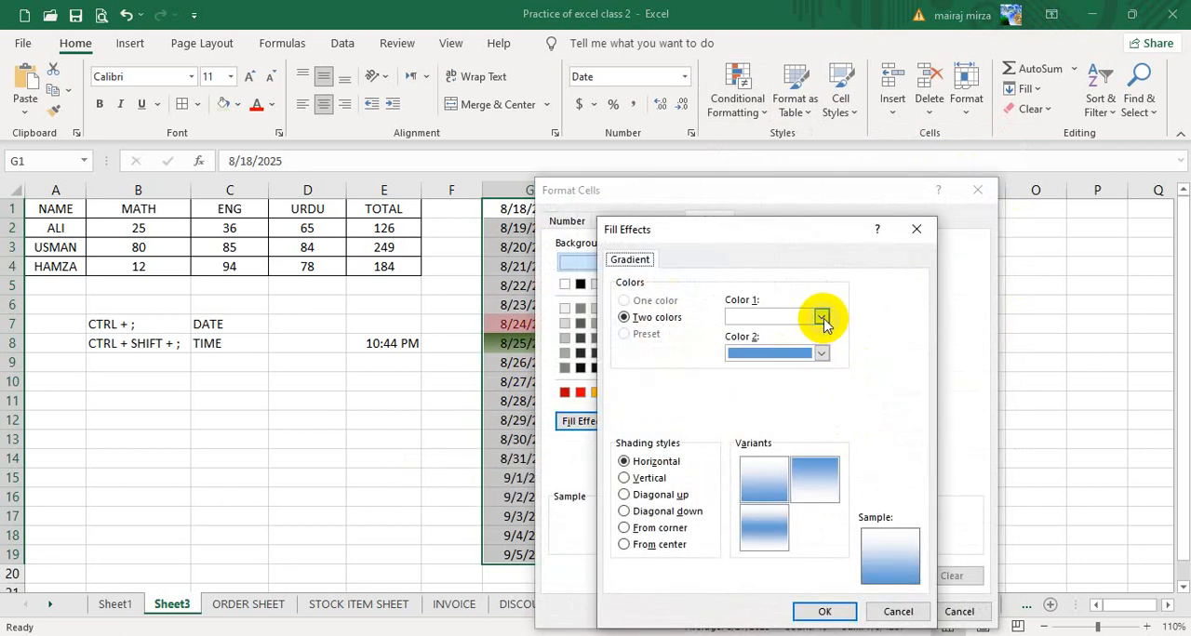
left_click(819, 355)
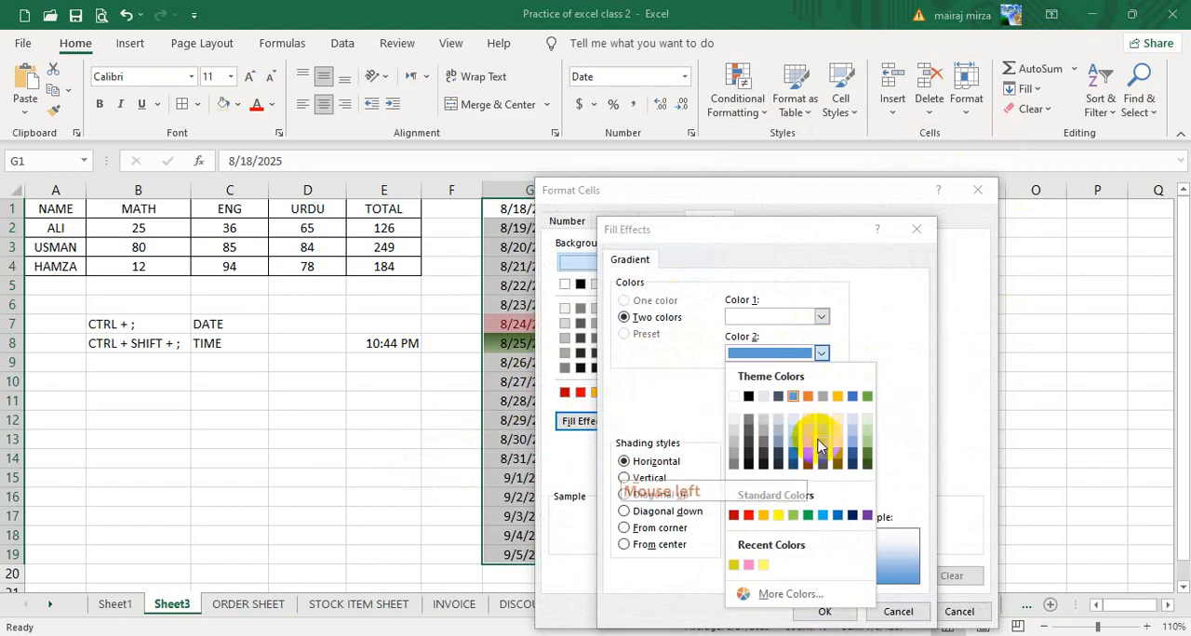
left_click(778, 592)
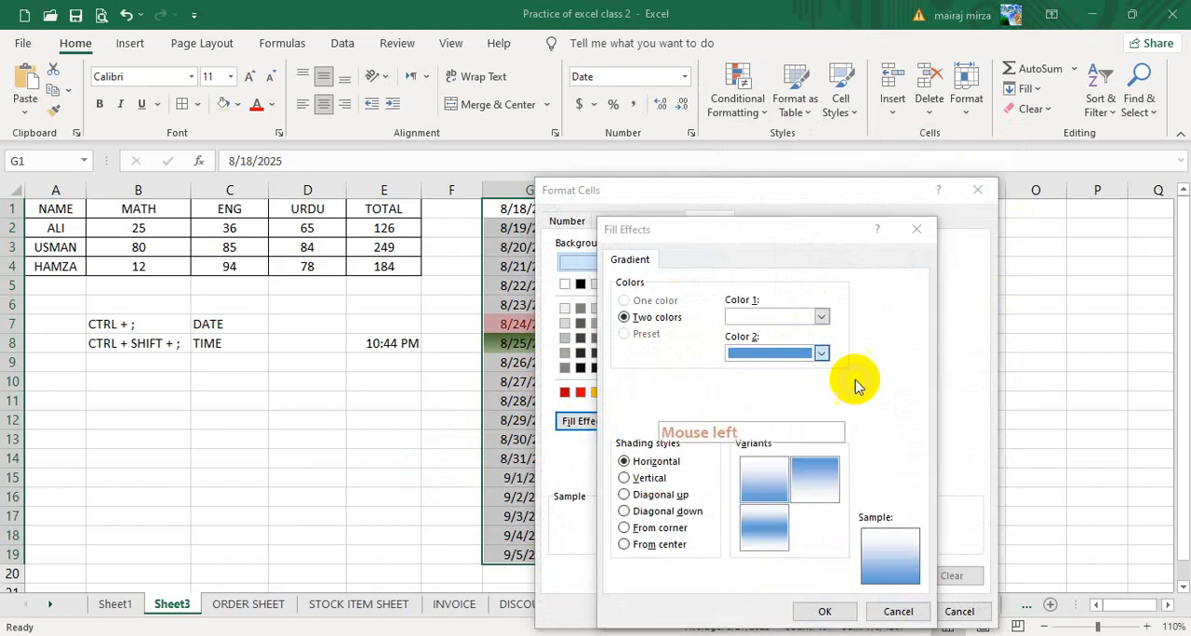
left_click_drag(784, 371, 795, 361)
left_click_drag(815, 415, 809, 394)
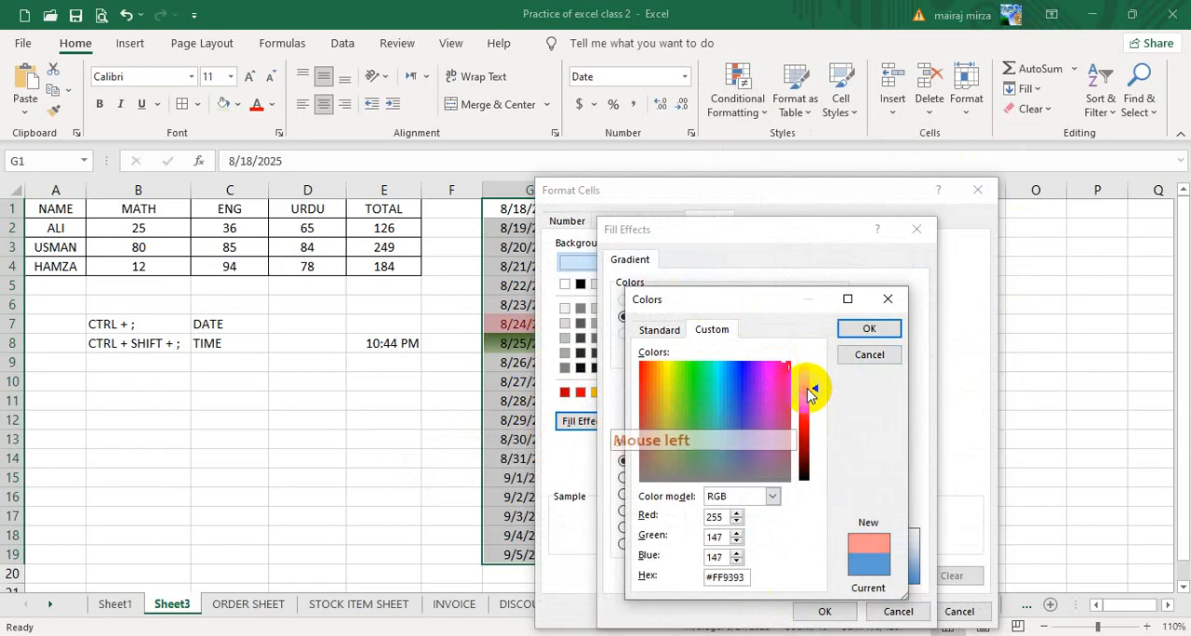
left_click(869, 330)
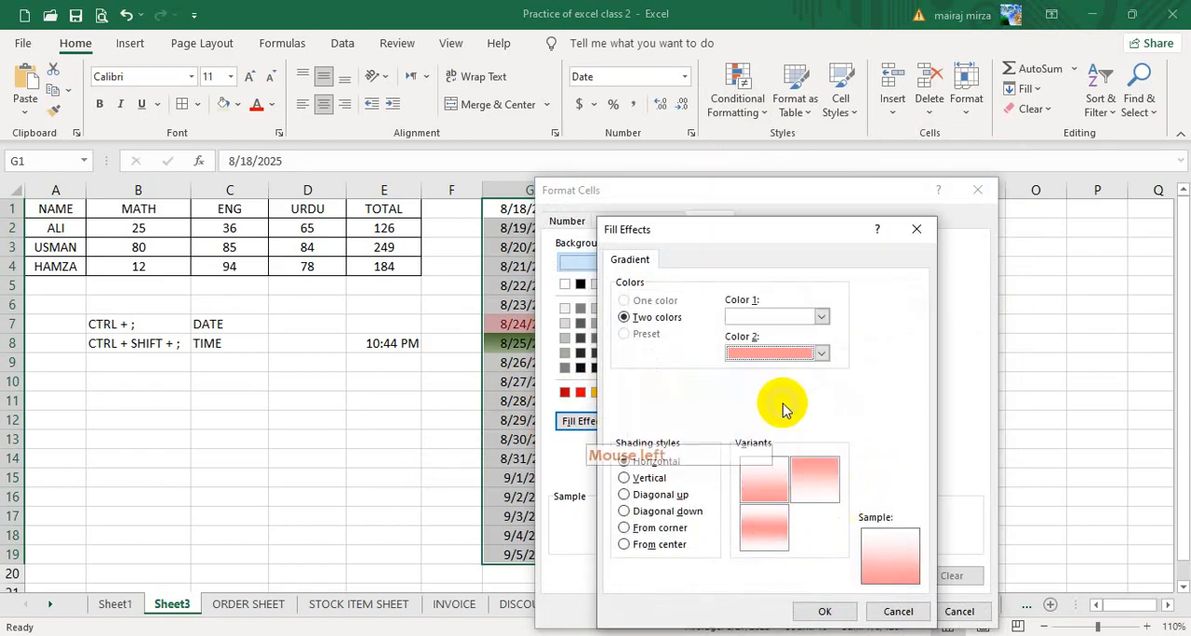
- Set Color 1 of the Yesterday gradient to standard red and choose the horizontal variant with the light band in the middle
left_click(821, 318)
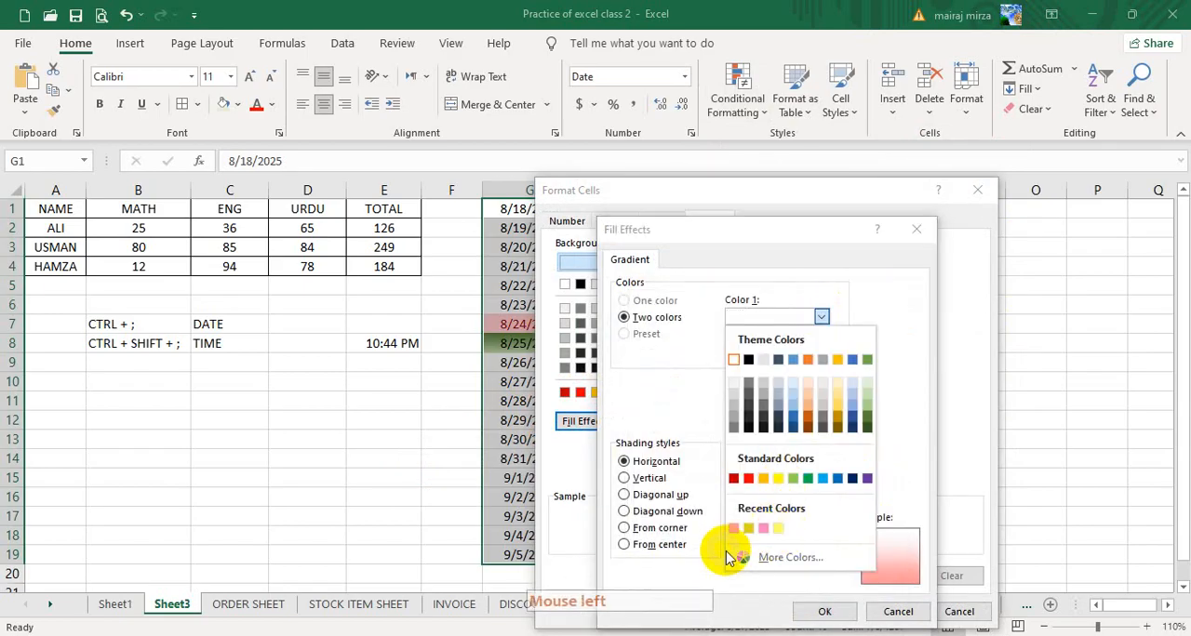
left_click(749, 480)
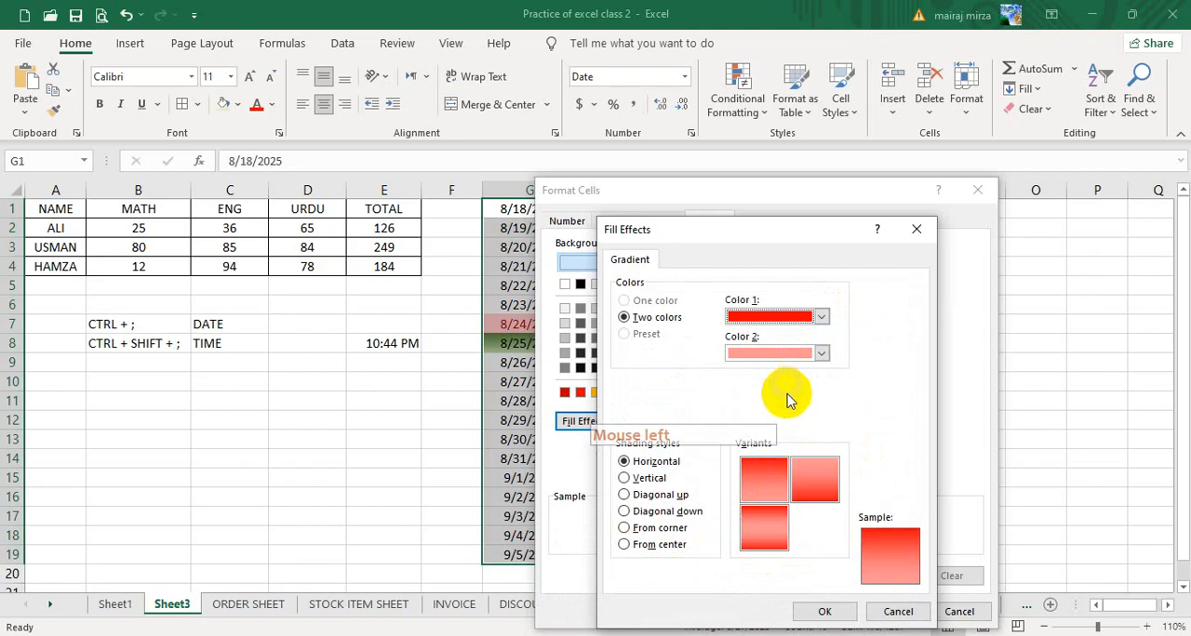
left_click(764, 526)
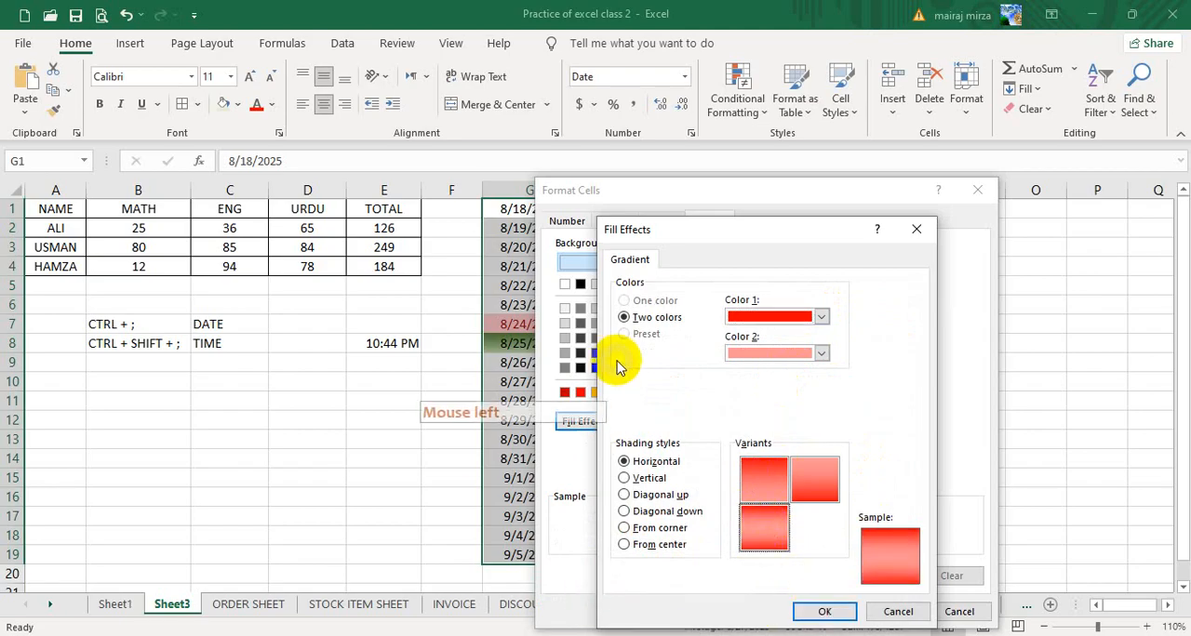
left_click(823, 612)
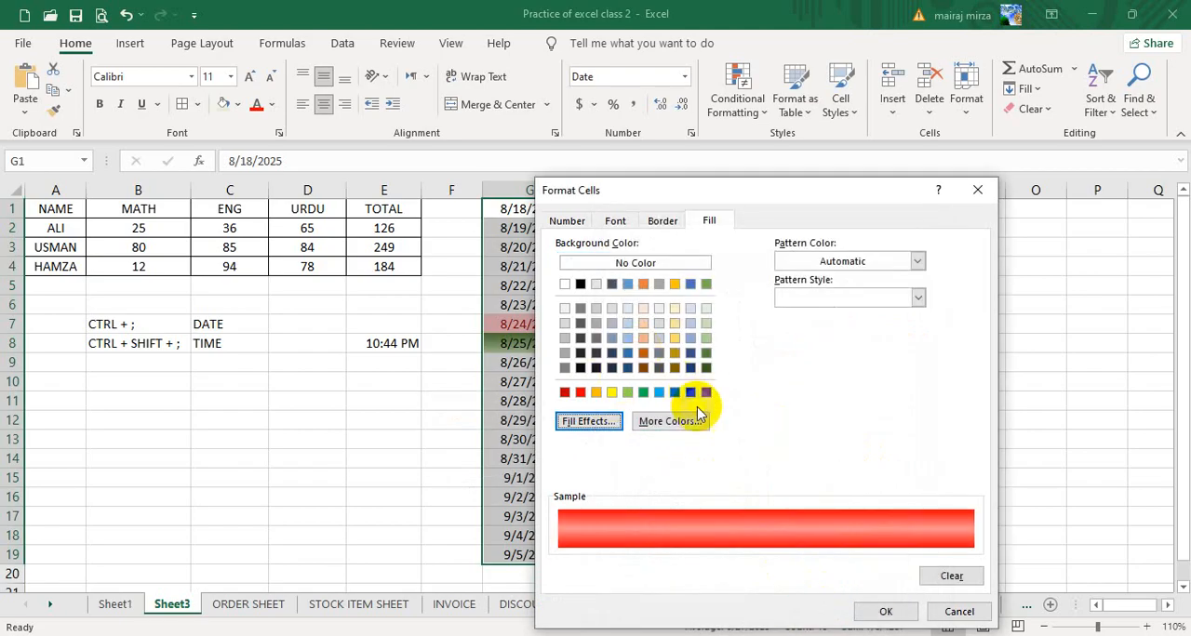
- Make the Yesterday rule's font bold and standard dark blue, and apply the rule to the dates
left_click(613, 228)
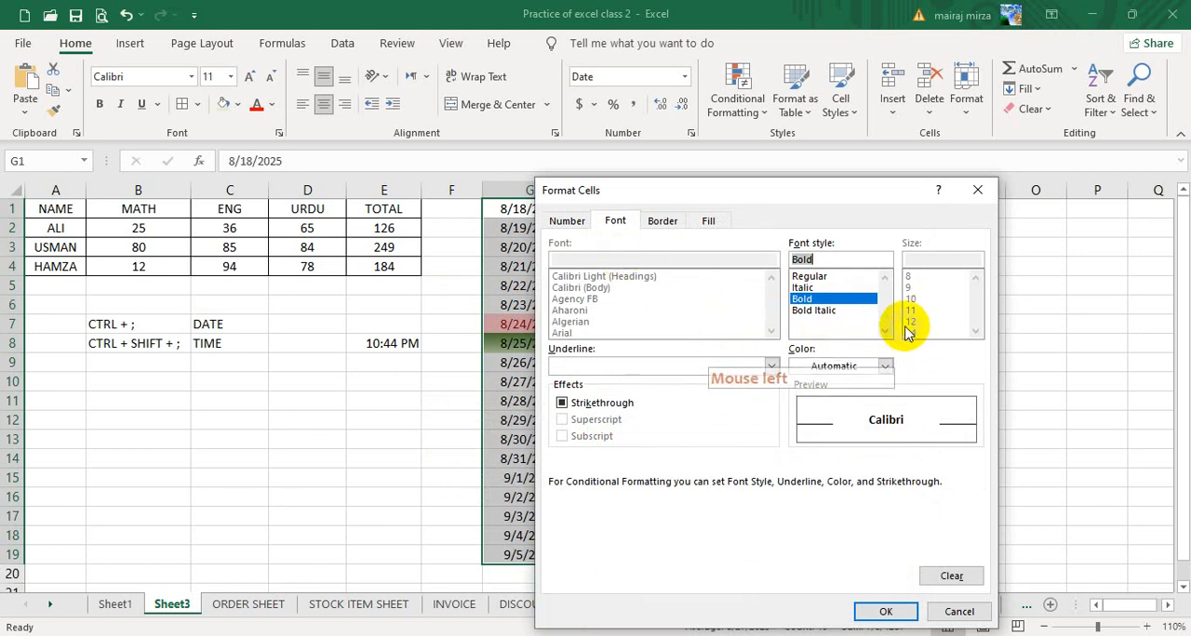
left_click(885, 367)
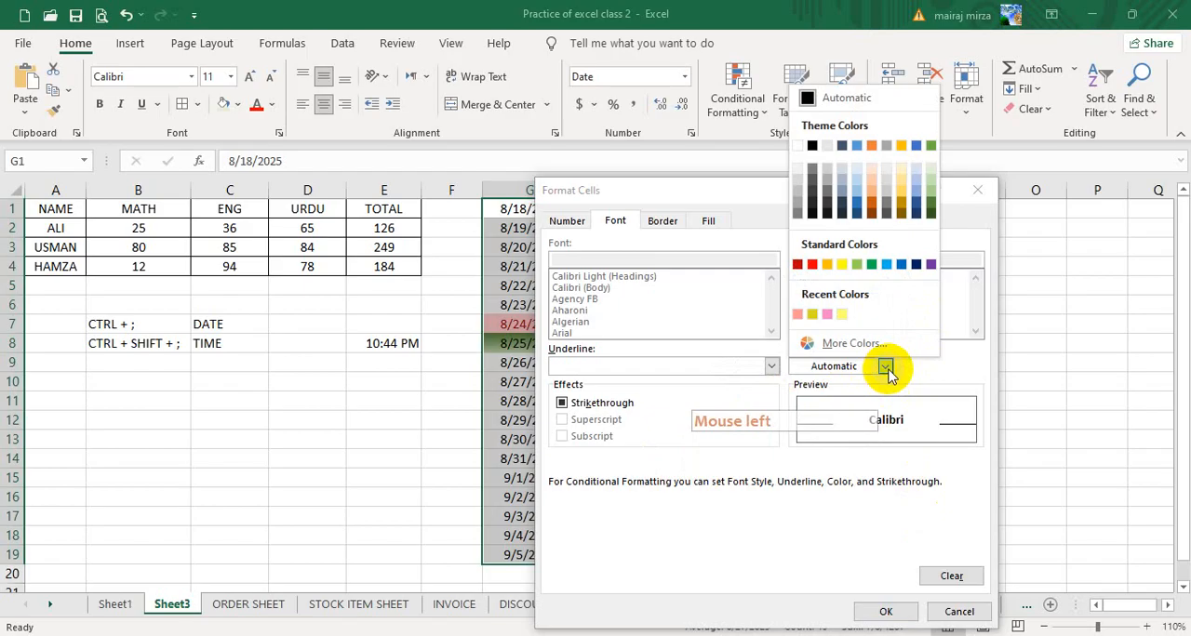
left_click(915, 268)
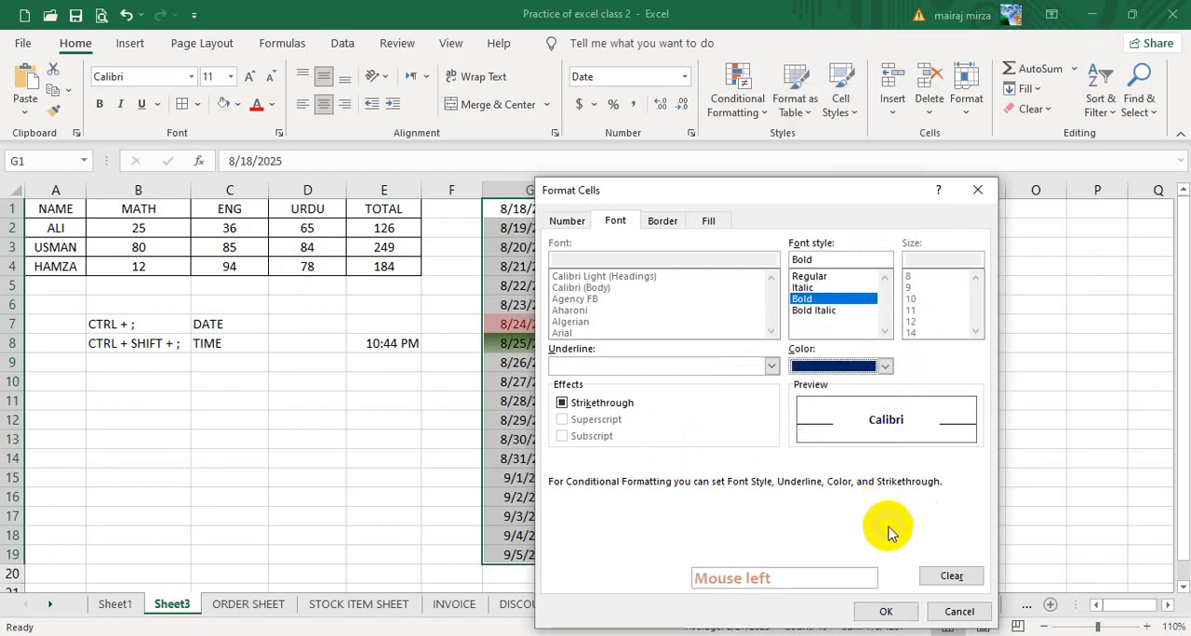
left_click(889, 611)
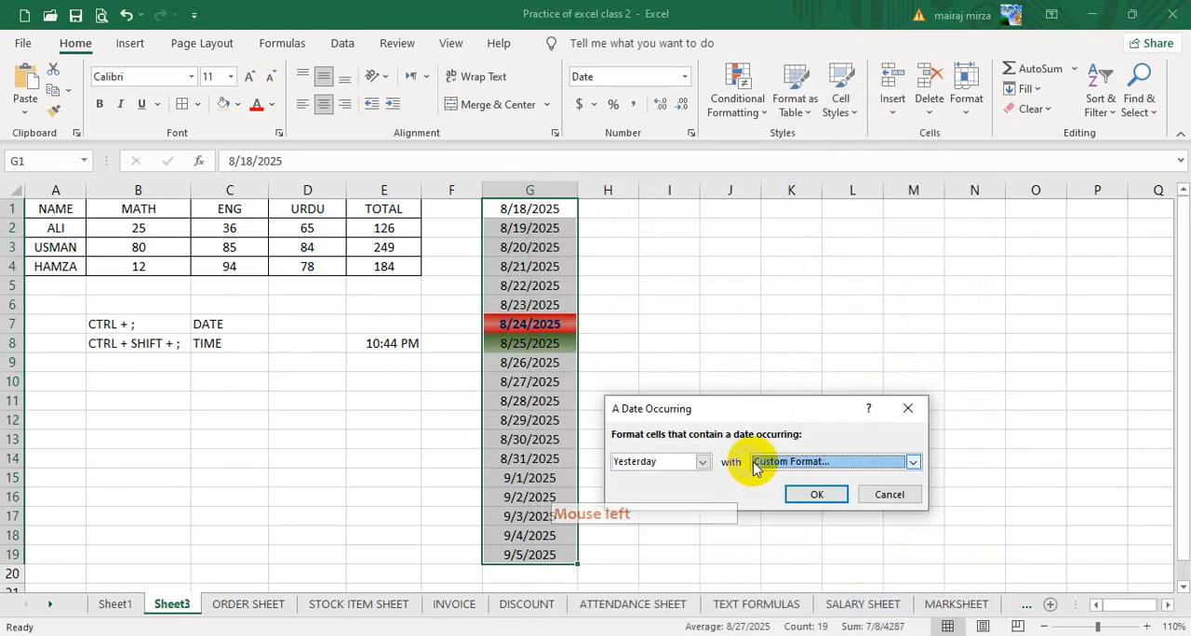
left_click(802, 494)
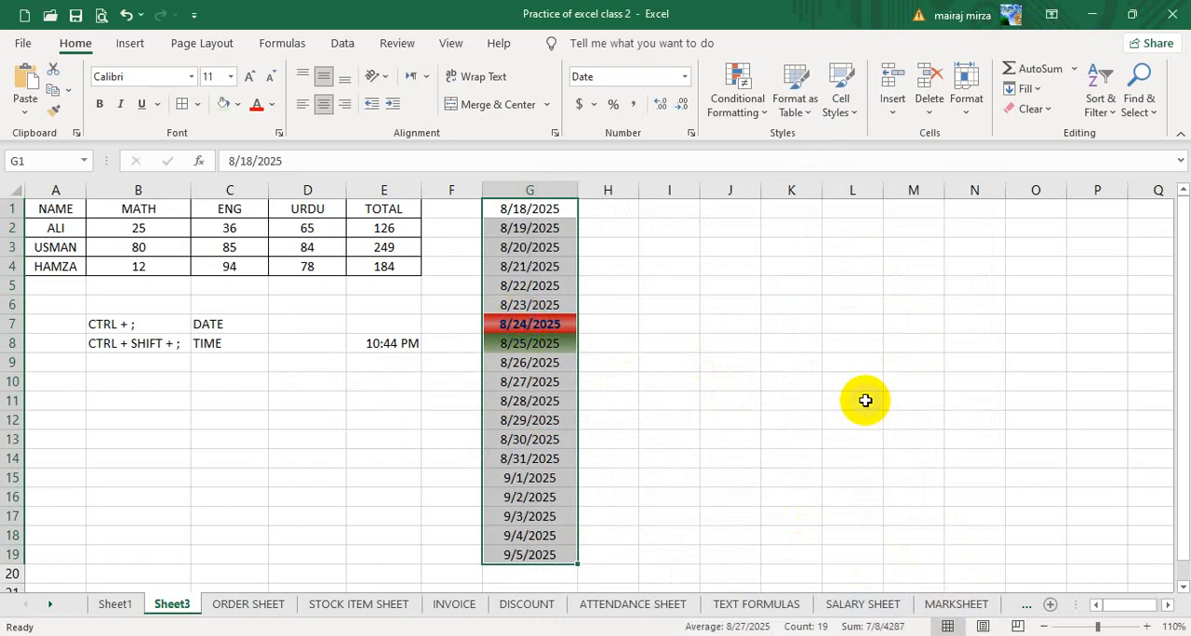
- Start a third A Date Occurring rule on G1:G19 for Tomorrow, using a custom format
left_click(735, 110)
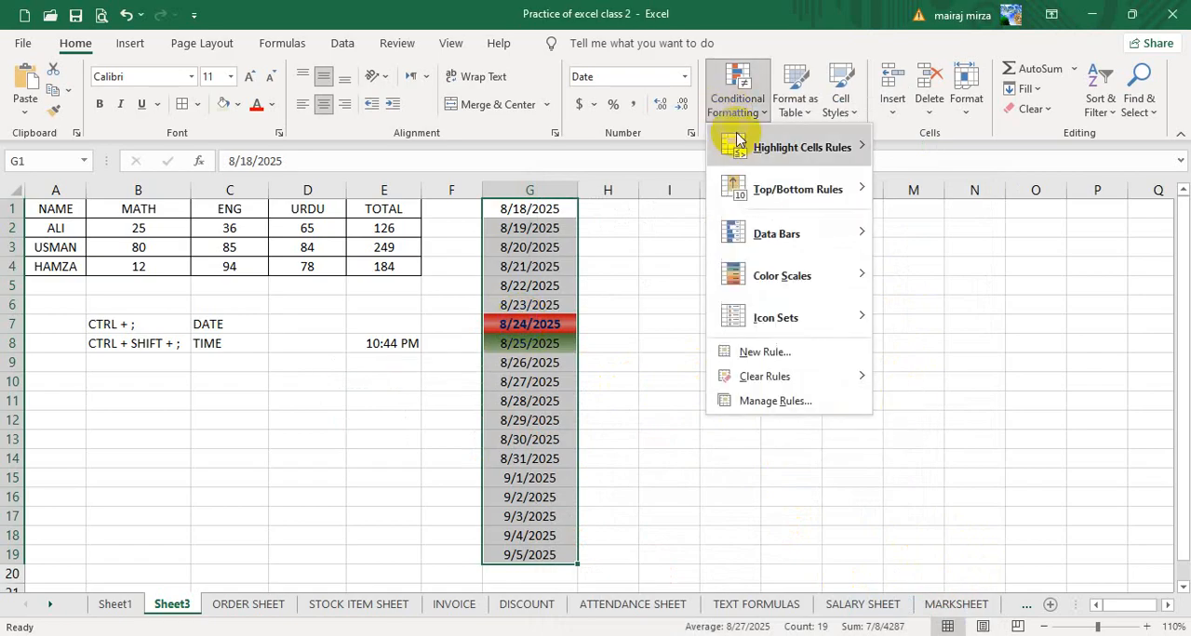
mouse_move(744, 147)
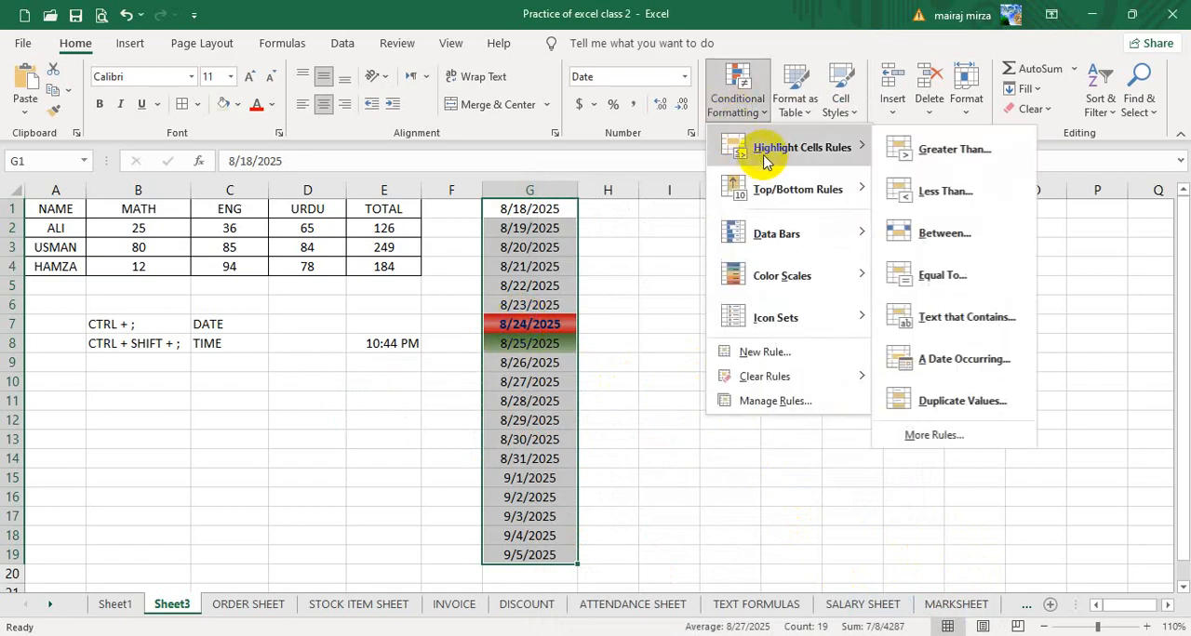
left_click(957, 361)
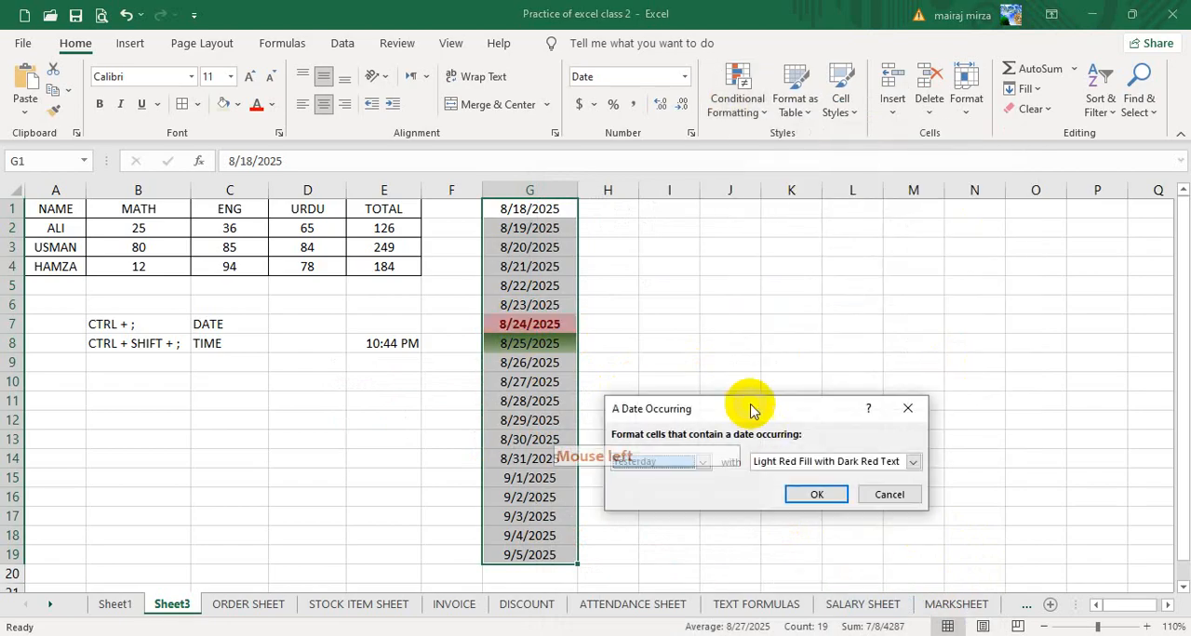
left_click(701, 462)
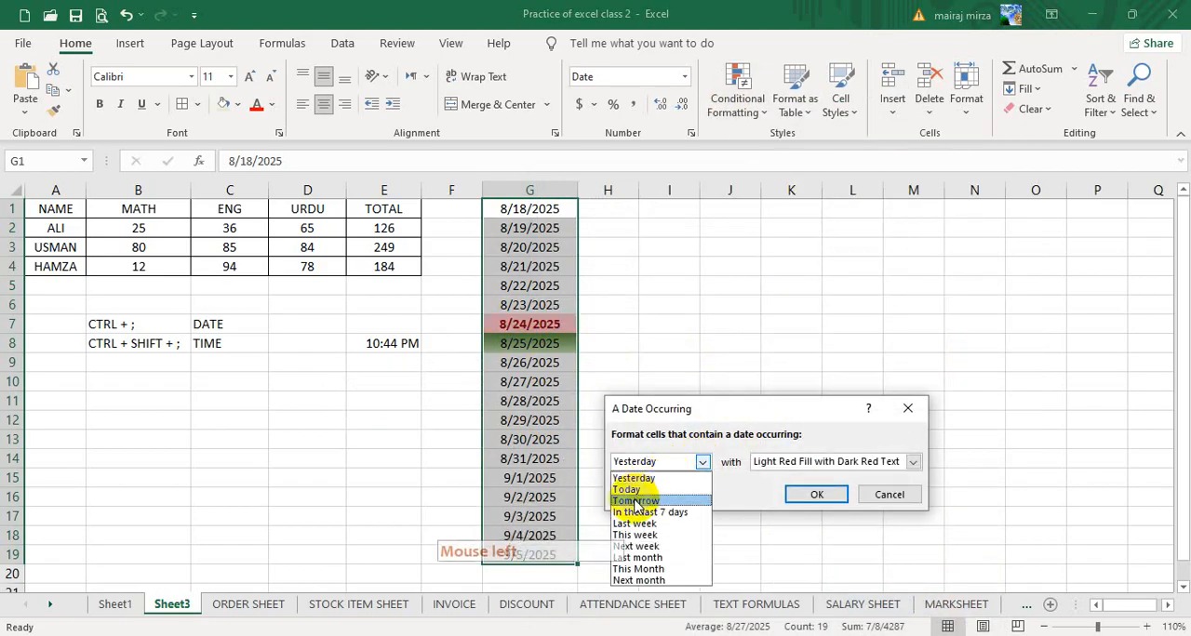
left_click(635, 500)
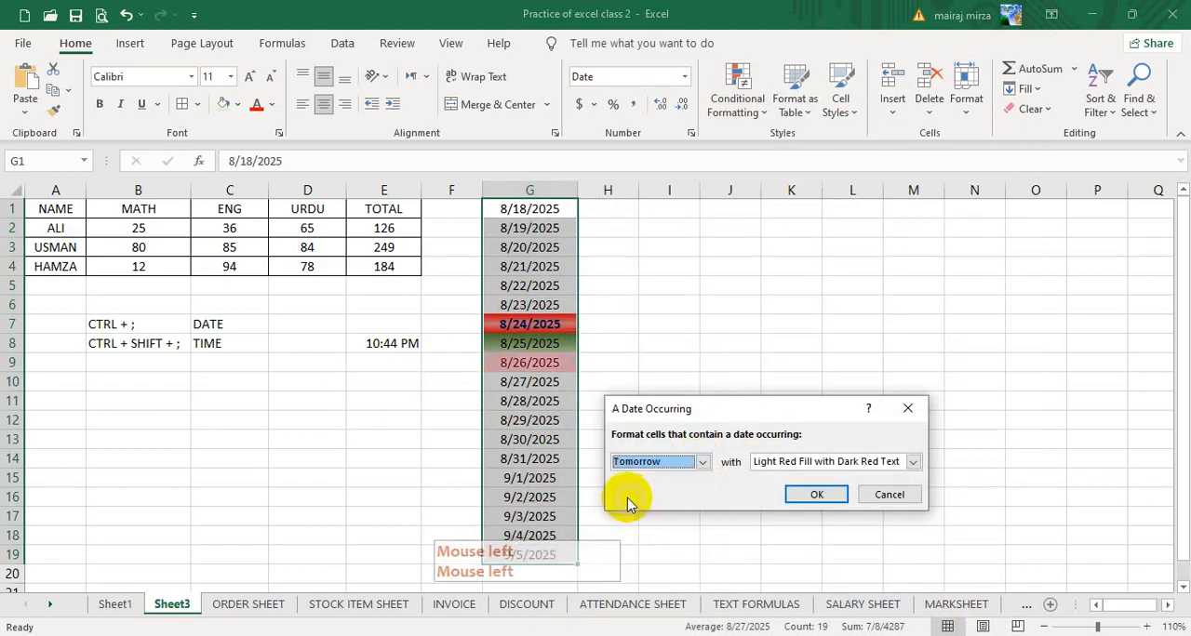
left_click(847, 461)
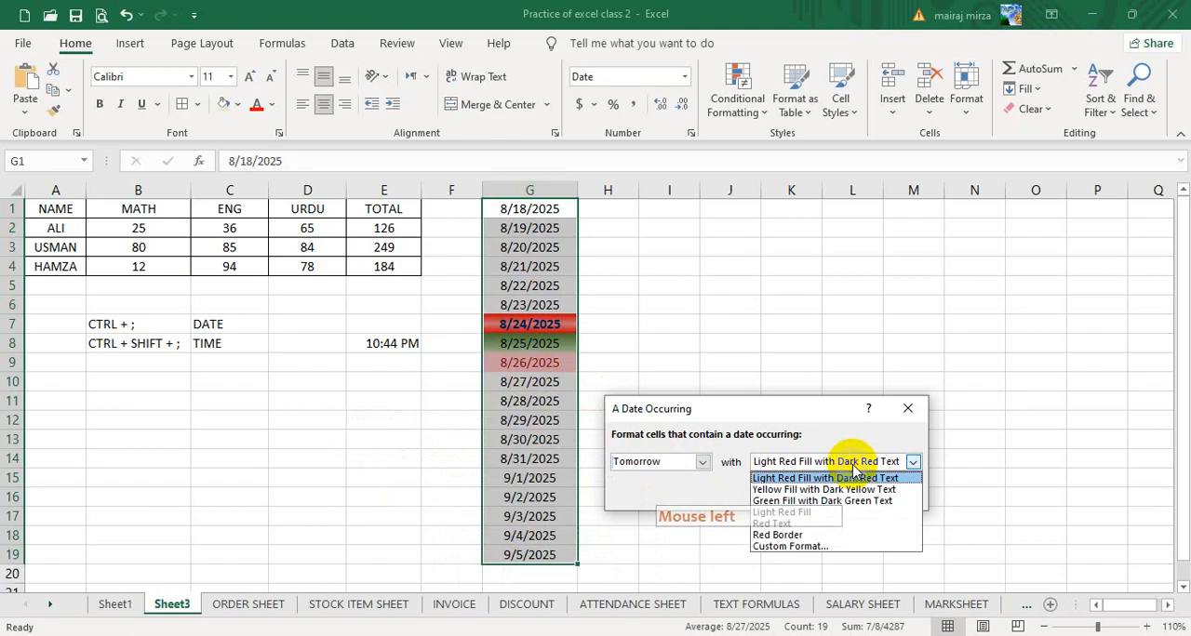
left_click(796, 546)
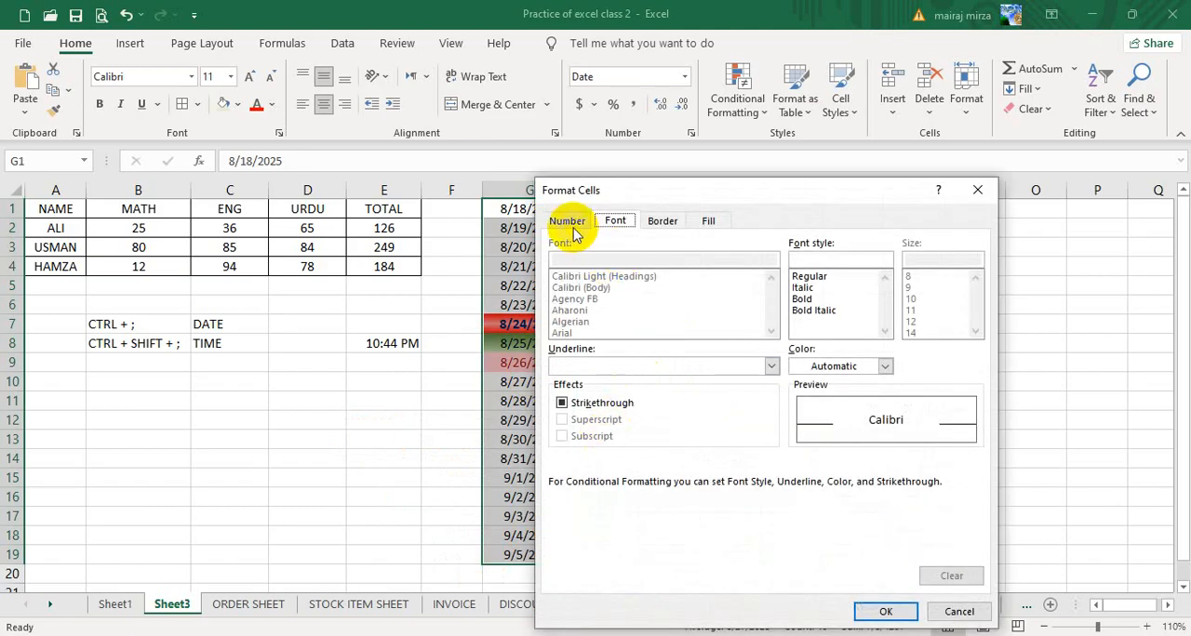
- Give the Tomorrow rule a two-color gradient fill with standard purple as Color 1
left_click(708, 220)
left_click(587, 424)
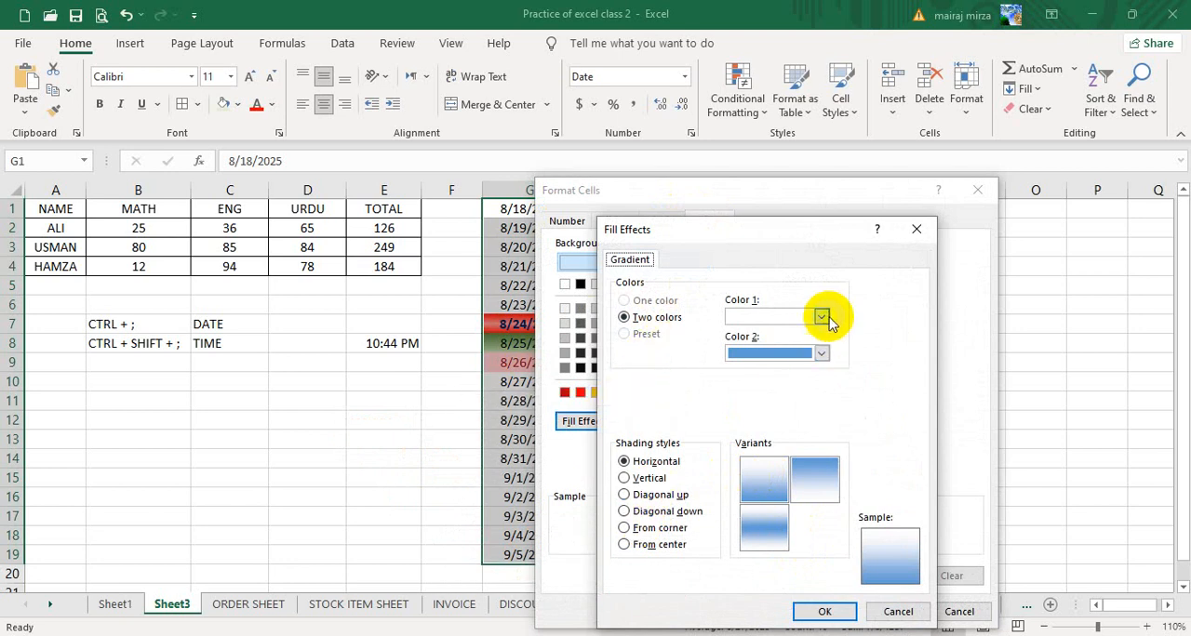
left_click(821, 319)
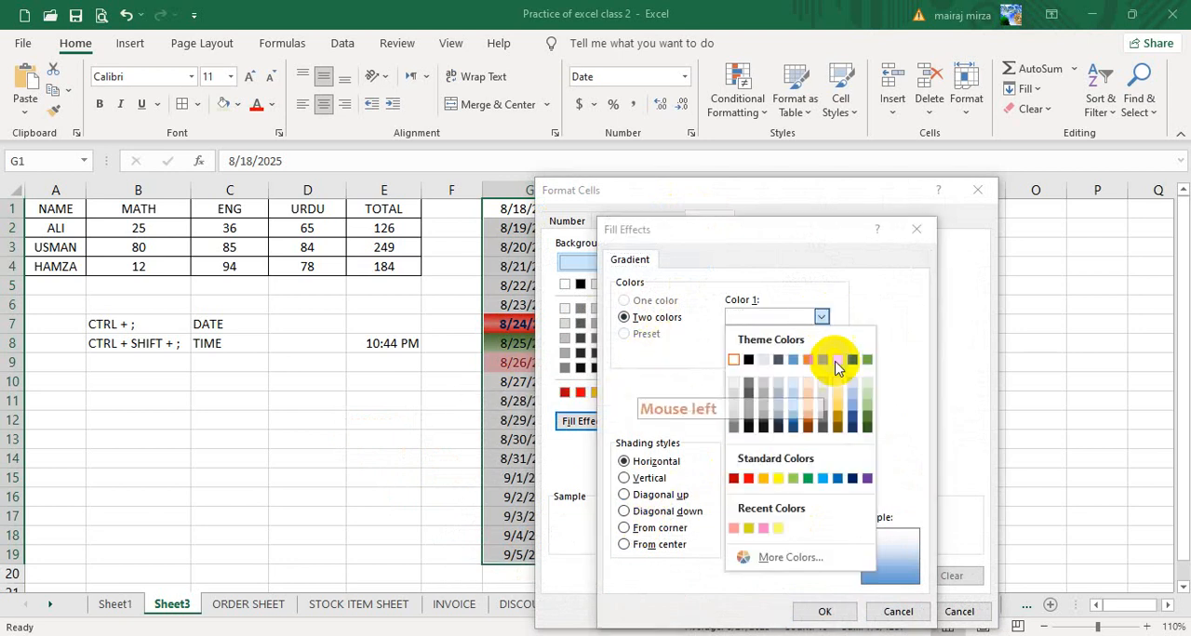
left_click(866, 479)
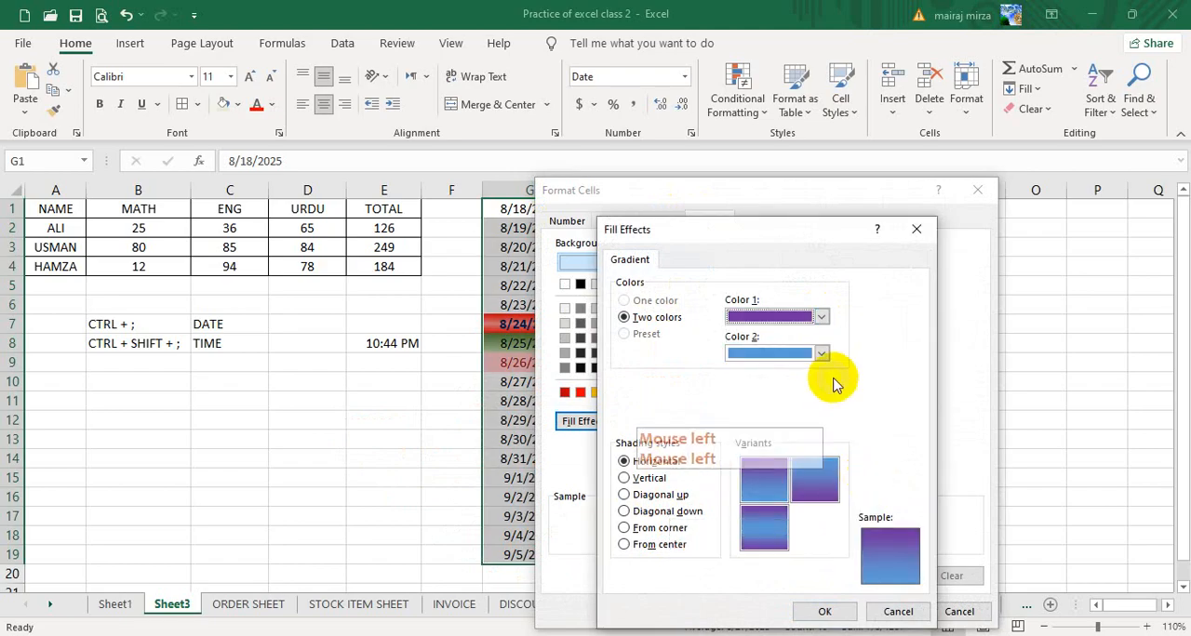
- Set Color 2 of the Tomorrow gradient to a custom medium pink
left_click(822, 354)
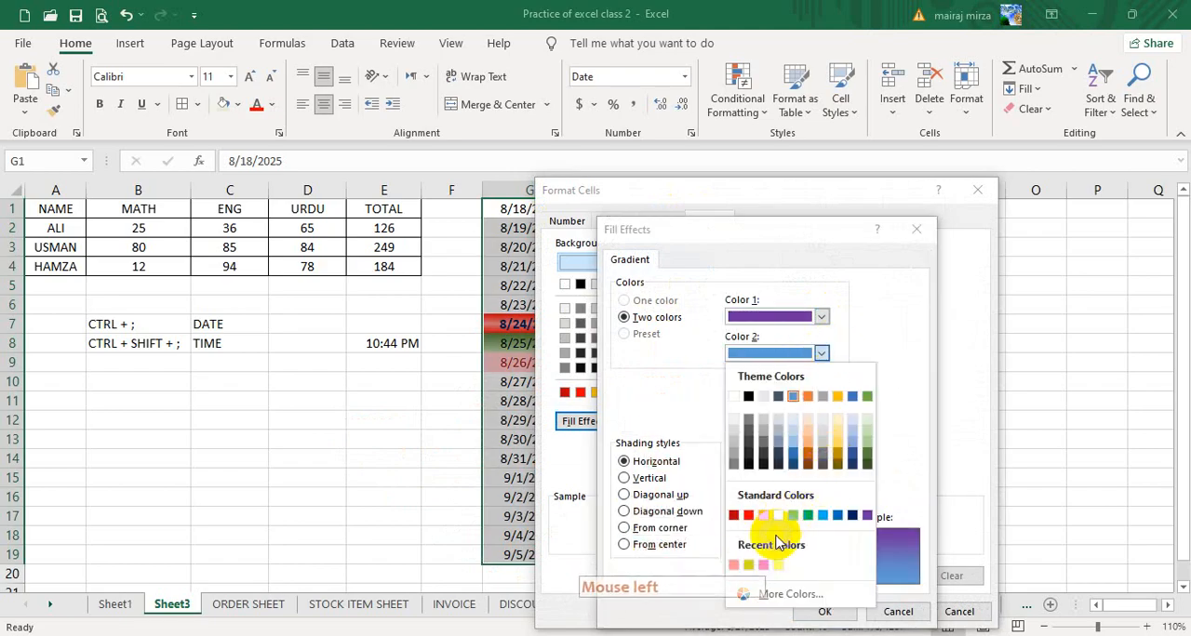
left_click(781, 596)
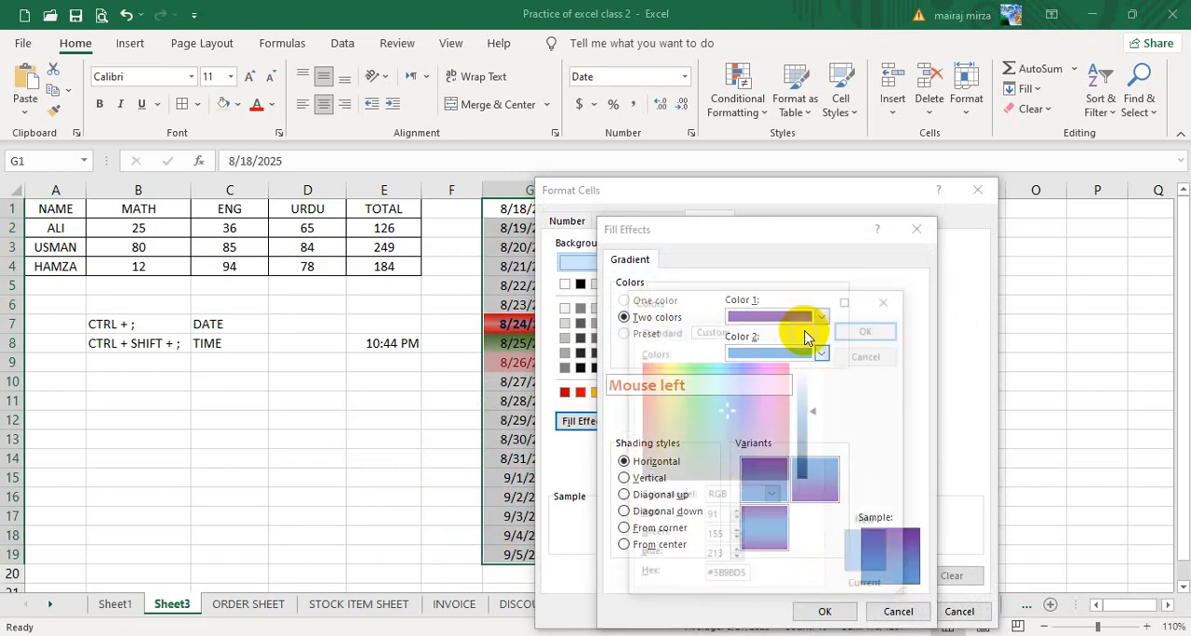
left_click(770, 375)
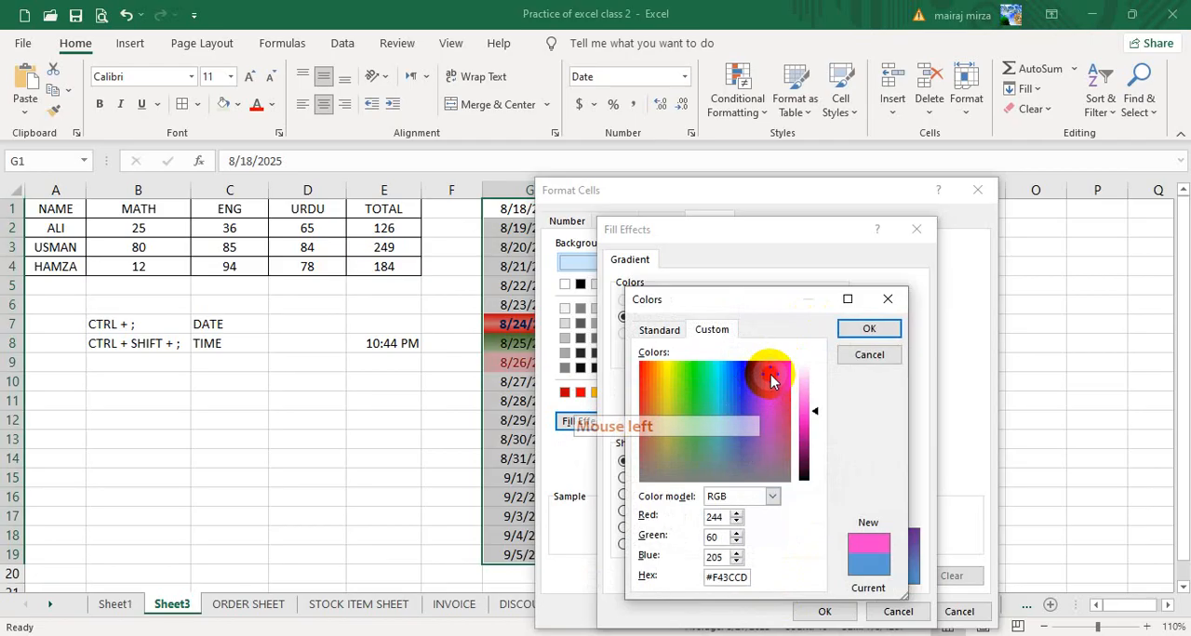
left_click_drag(816, 412, 814, 387)
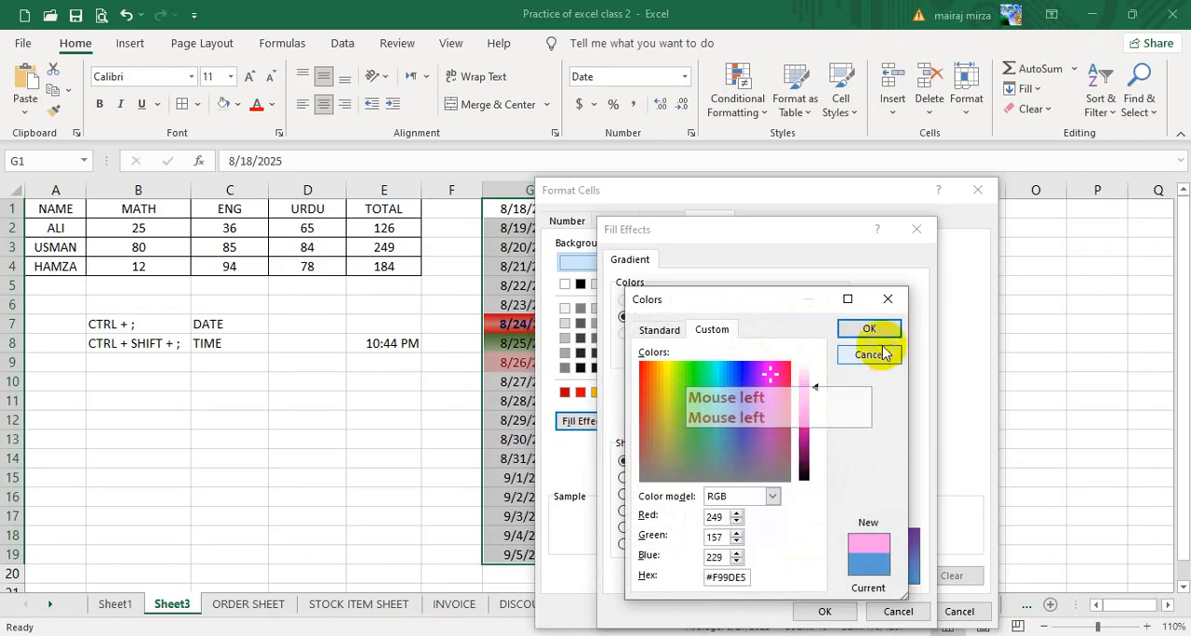
left_click(769, 395)
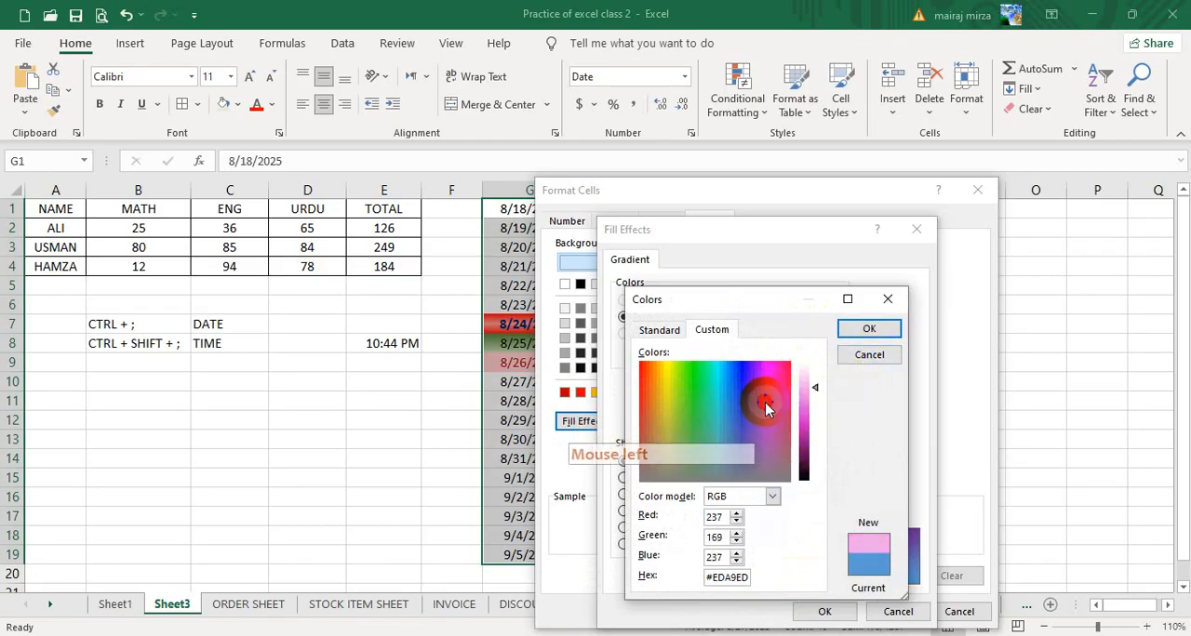
left_click(762, 397)
left_click(765, 395)
left_click(765, 411)
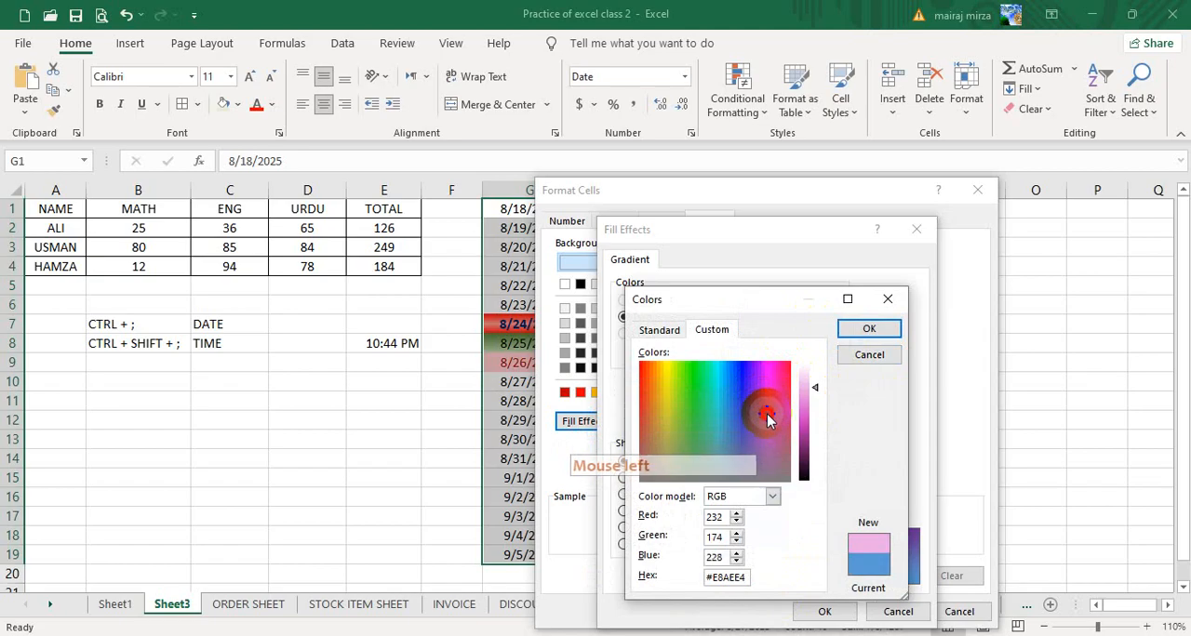
left_click_drag(767, 414, 811, 404)
left_click(867, 330)
- Choose the horizontal gradient variant with the pink band in the middle and apply the Tomorrow rule to the dates
left_click(760, 534)
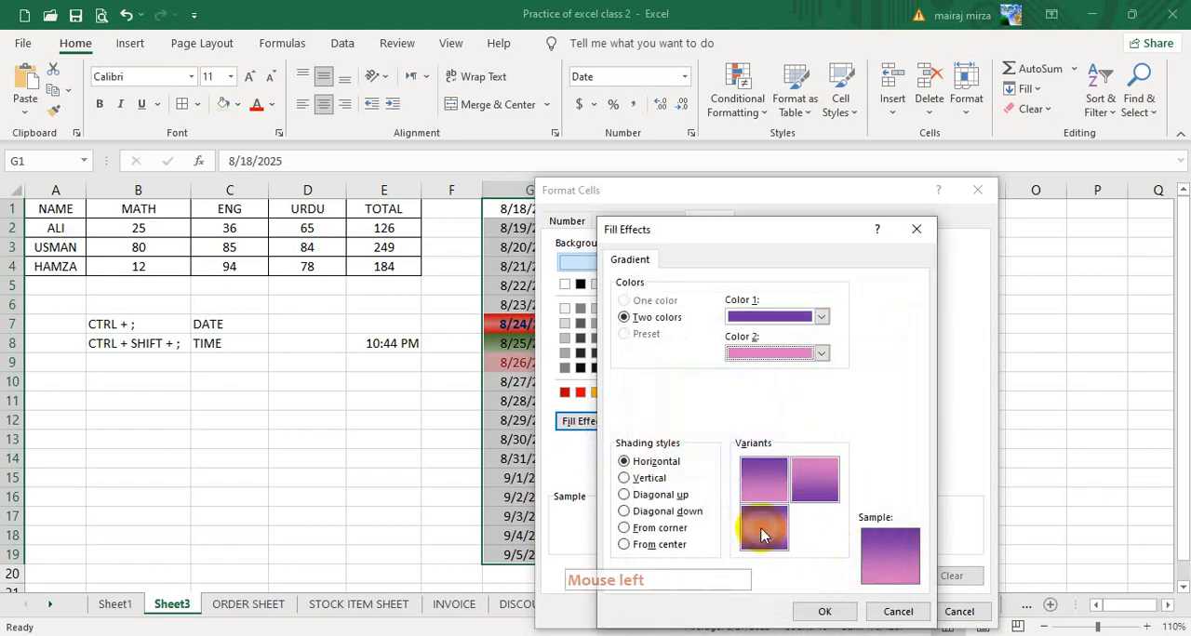
left_click(824, 611)
left_click(885, 611)
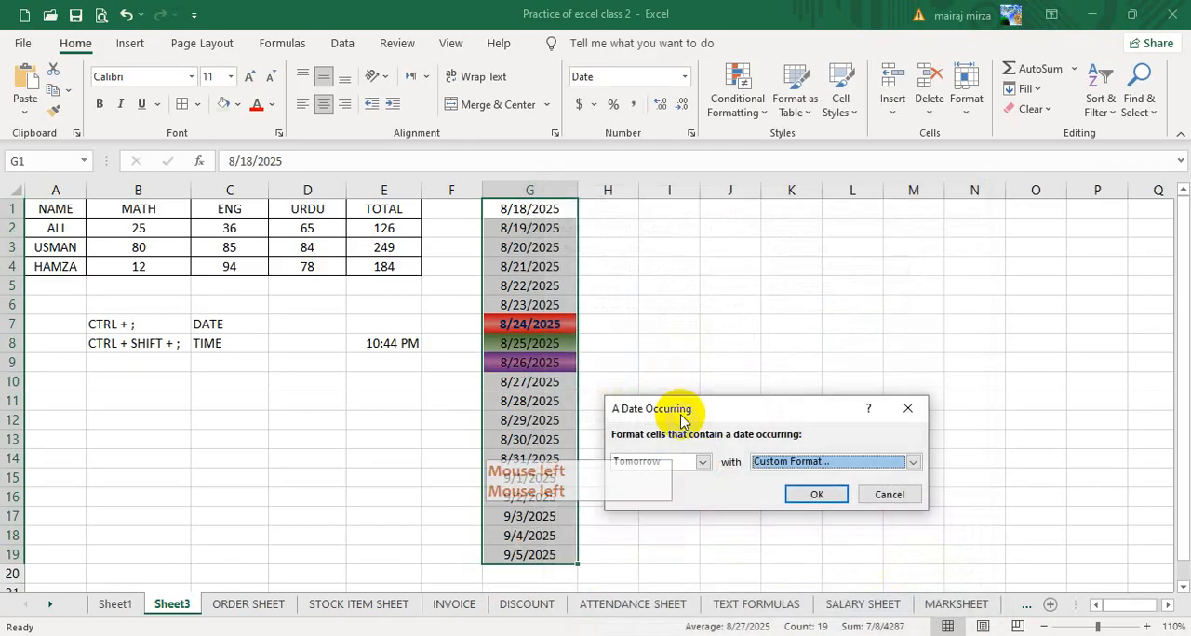
left_click(810, 494)
left_click_drag(755, 376, 761, 371)
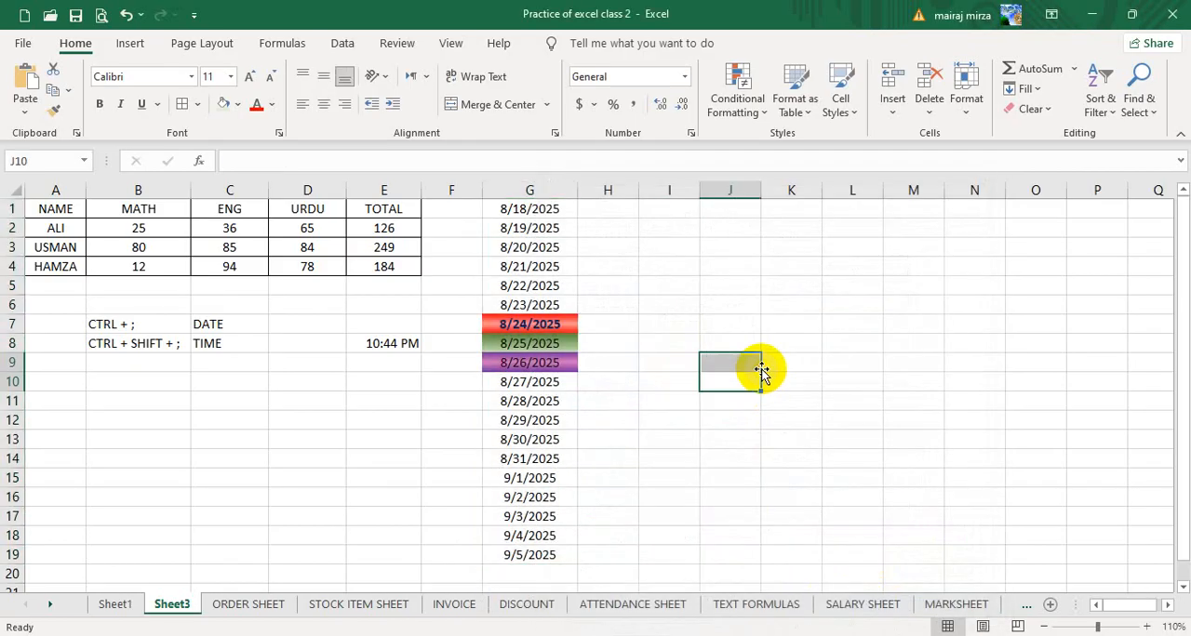
- Select the dates in G1:G19
left_click_drag(530, 206, 545, 553)
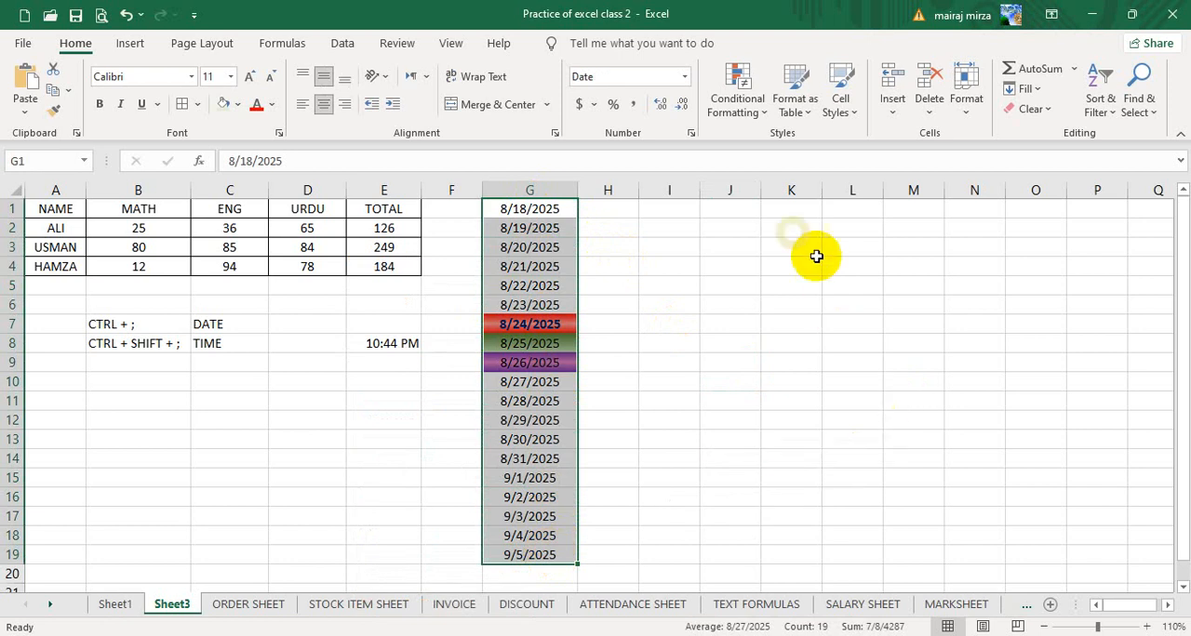
left_click(739, 93)
left_click(777, 147)
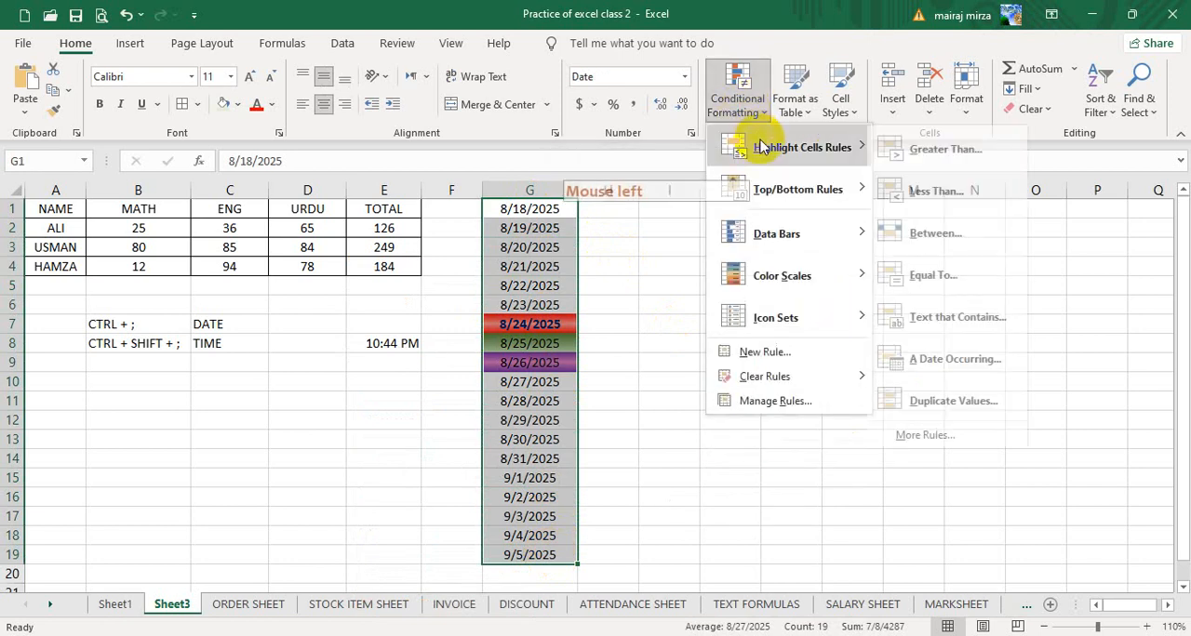
left_click(979, 314)
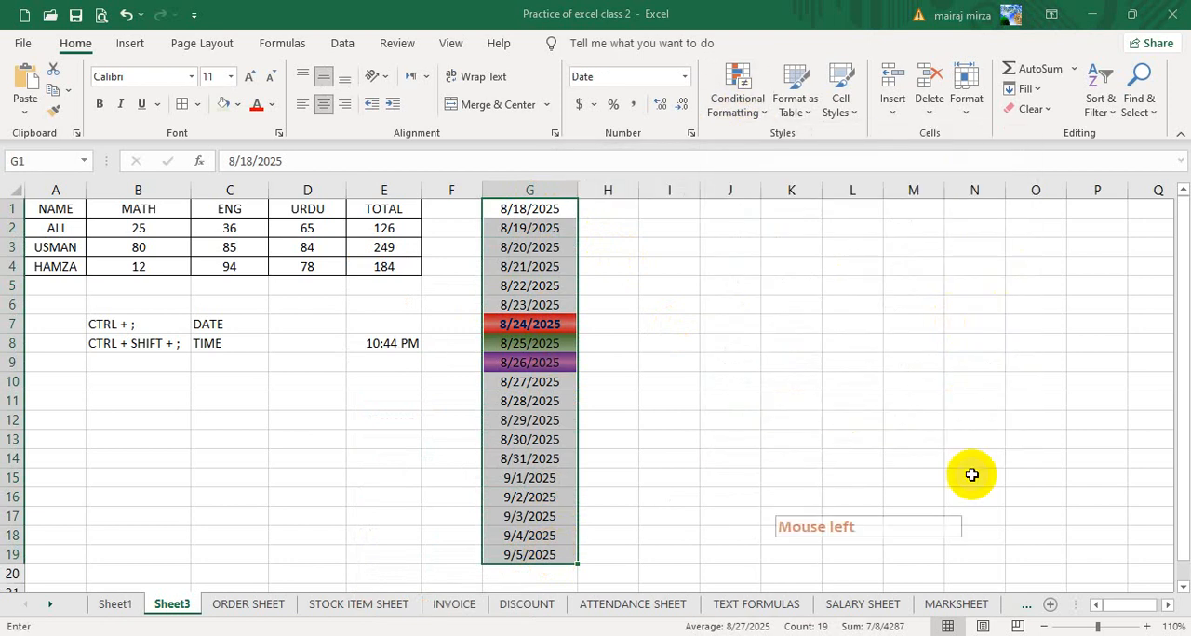
left_click_drag(725, 418, 887, 356)
left_click(1049, 435)
- Apply an A Date Occurring rule for Last week to the dates, using Light Red Fill with Dark Red Text
left_click(752, 108)
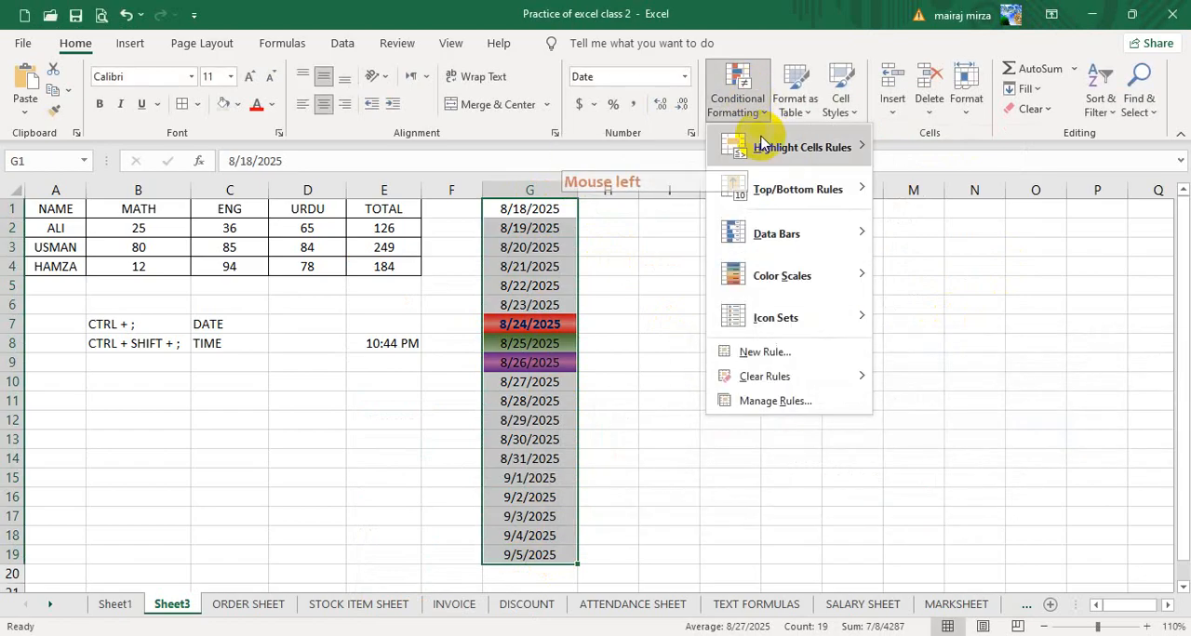
mouse_move(791, 147)
left_click(954, 359)
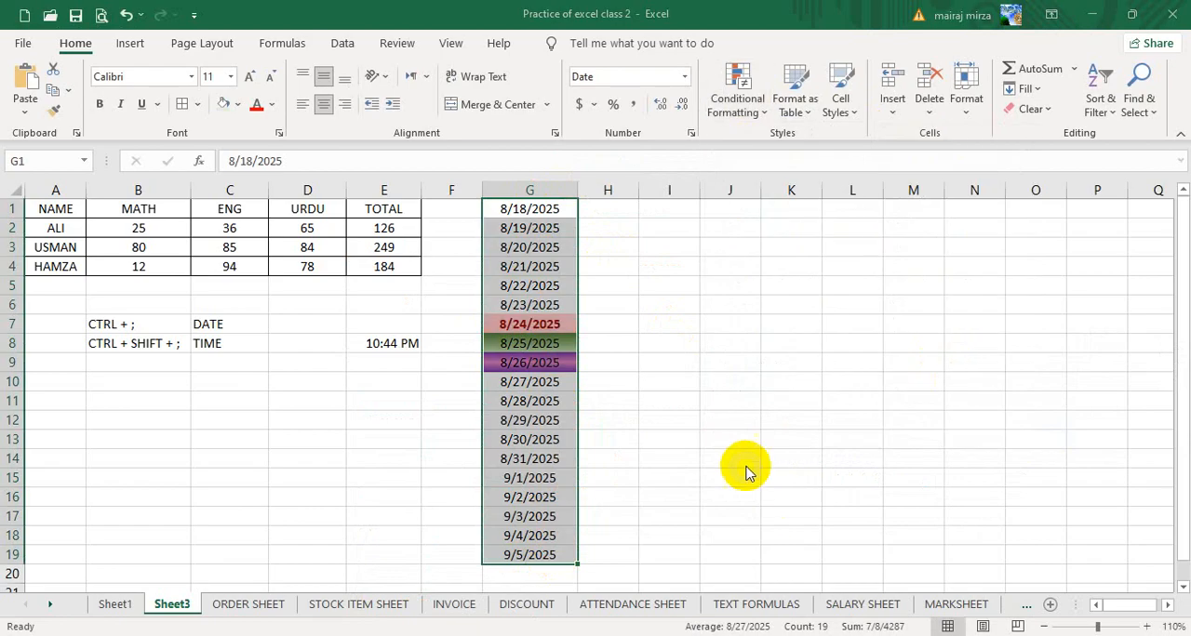
left_click(824, 380)
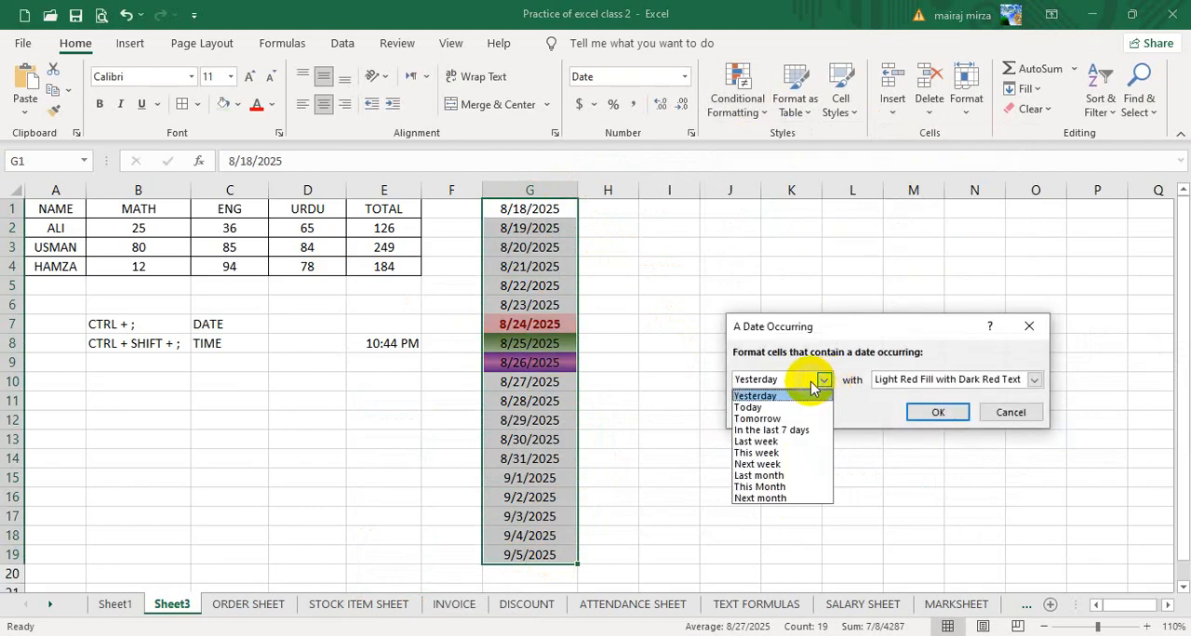
left_click(756, 441)
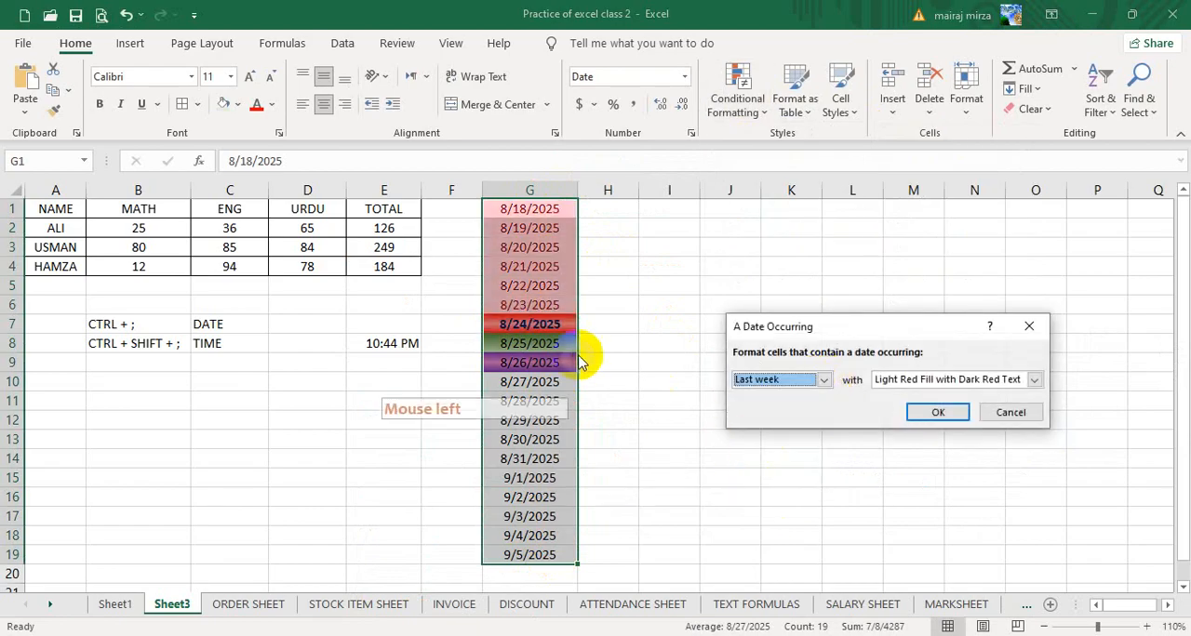
left_click(987, 382)
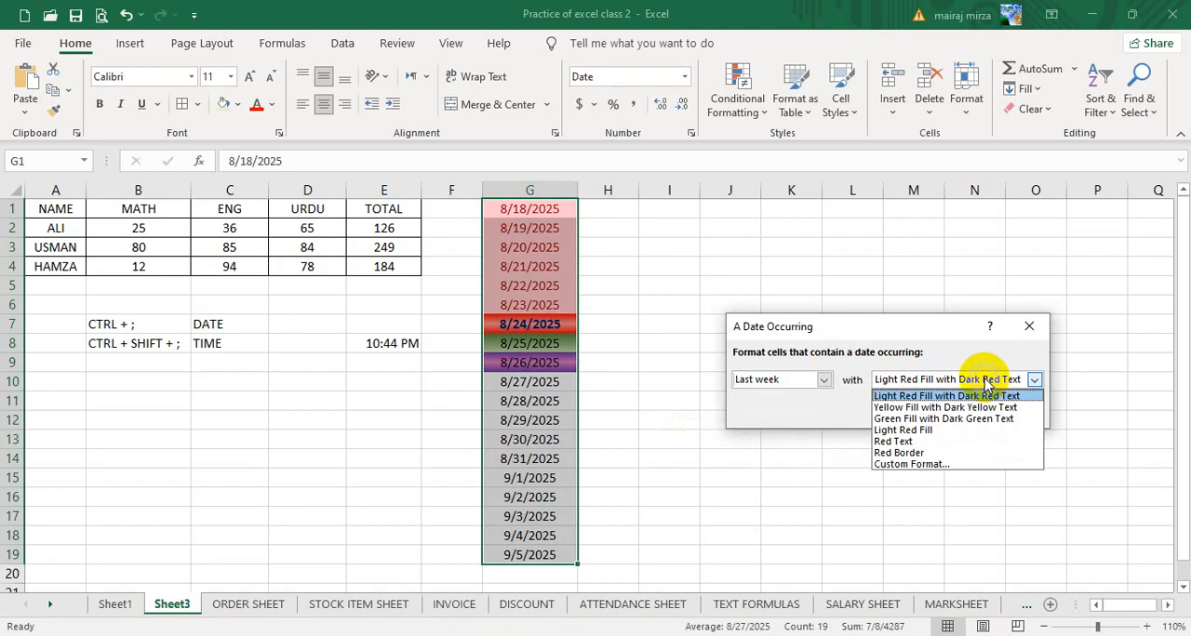
left_click(781, 421)
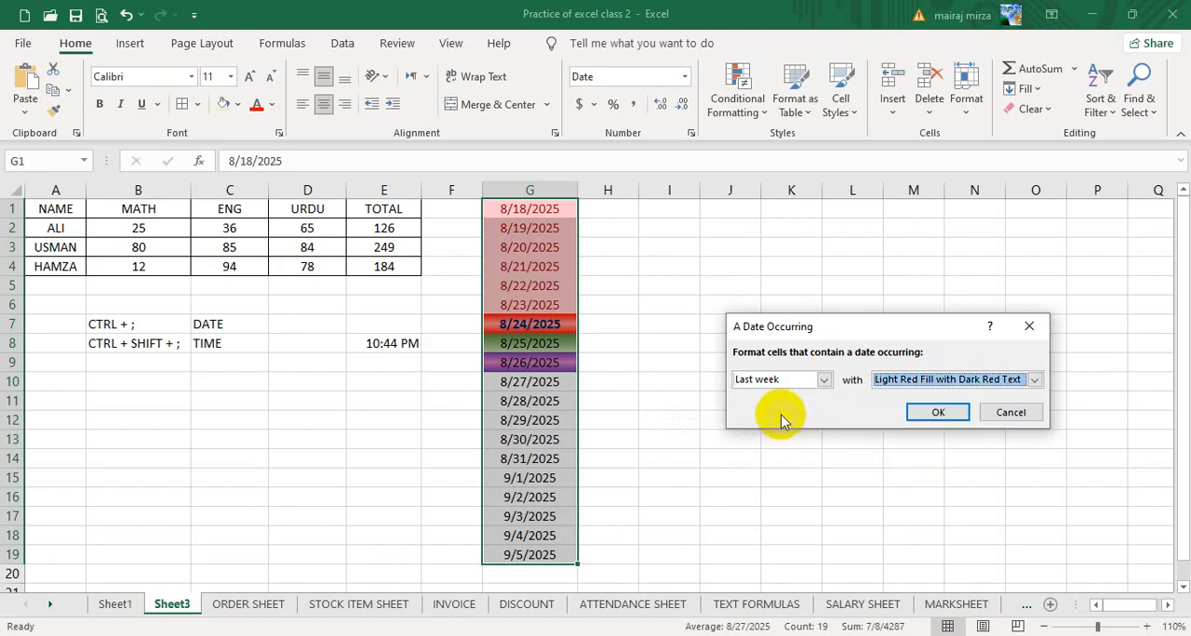
left_click(937, 414)
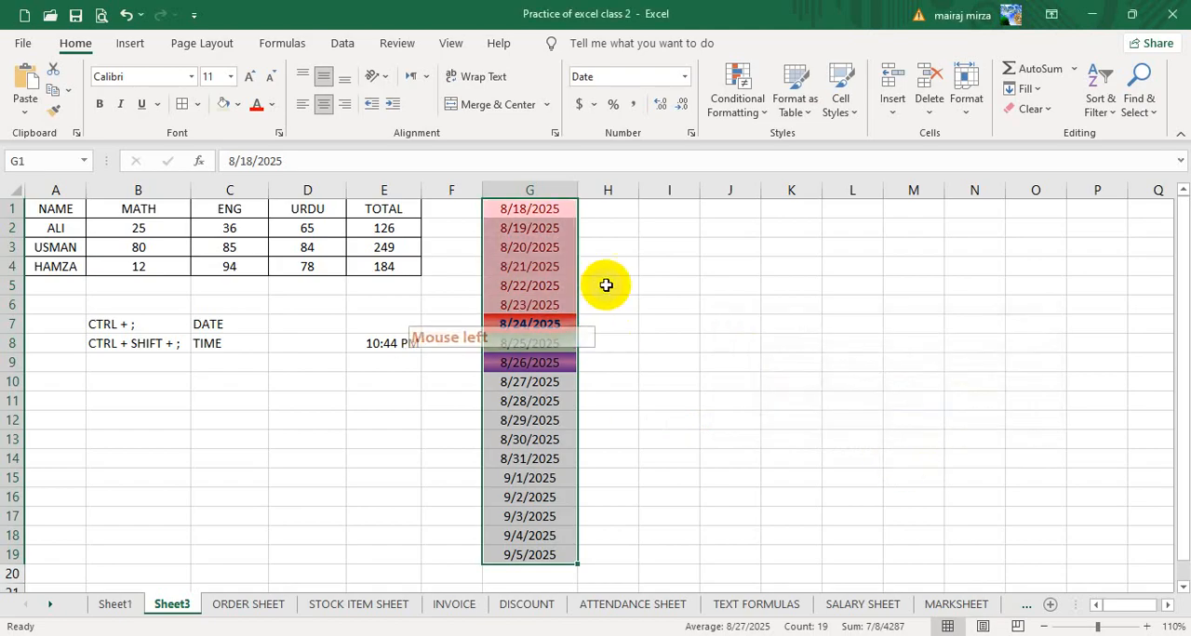
- Start another A Date Occurring rule on G1:G19 for Next week, using a custom format
left_click(731, 109)
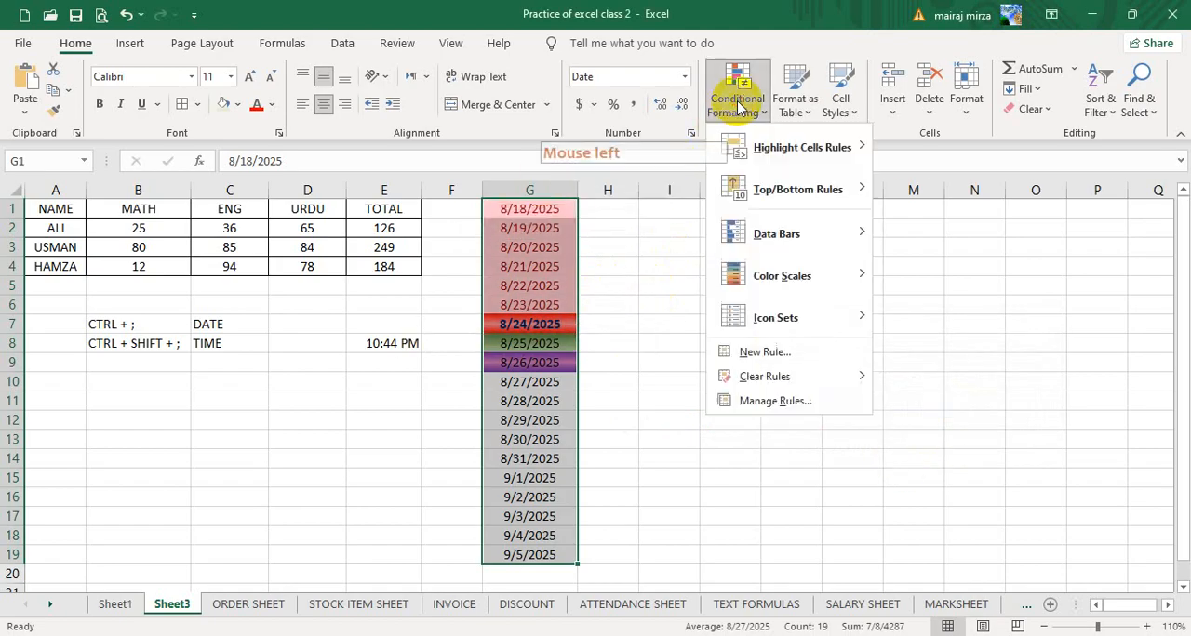
mouse_move(744, 152)
left_click(949, 355)
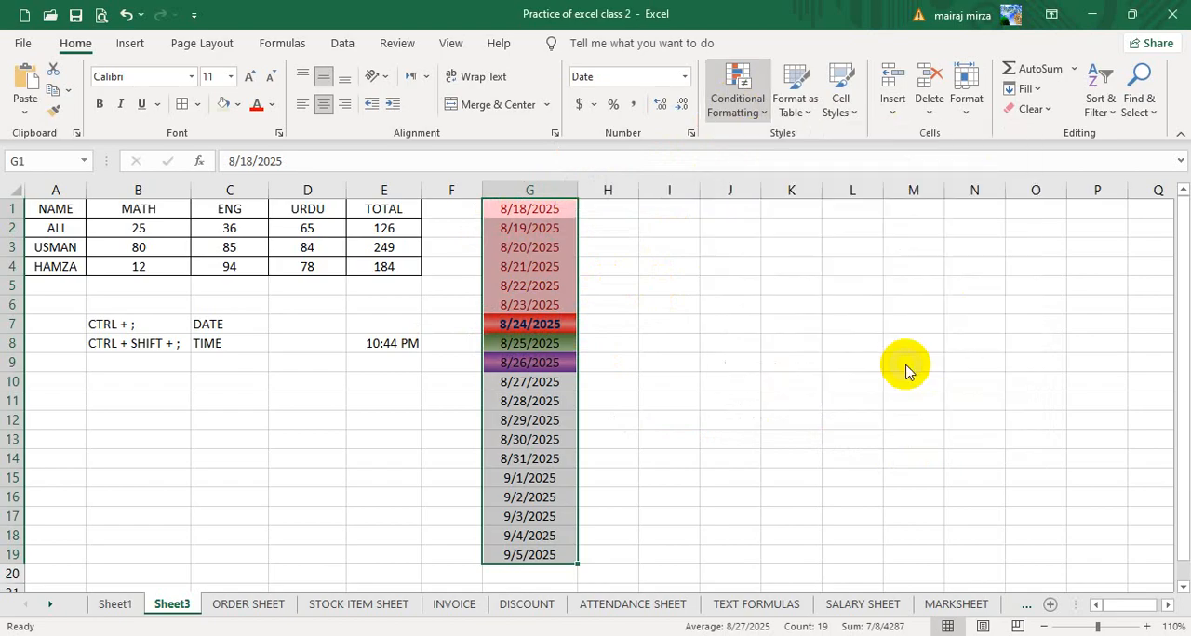
left_click(794, 381)
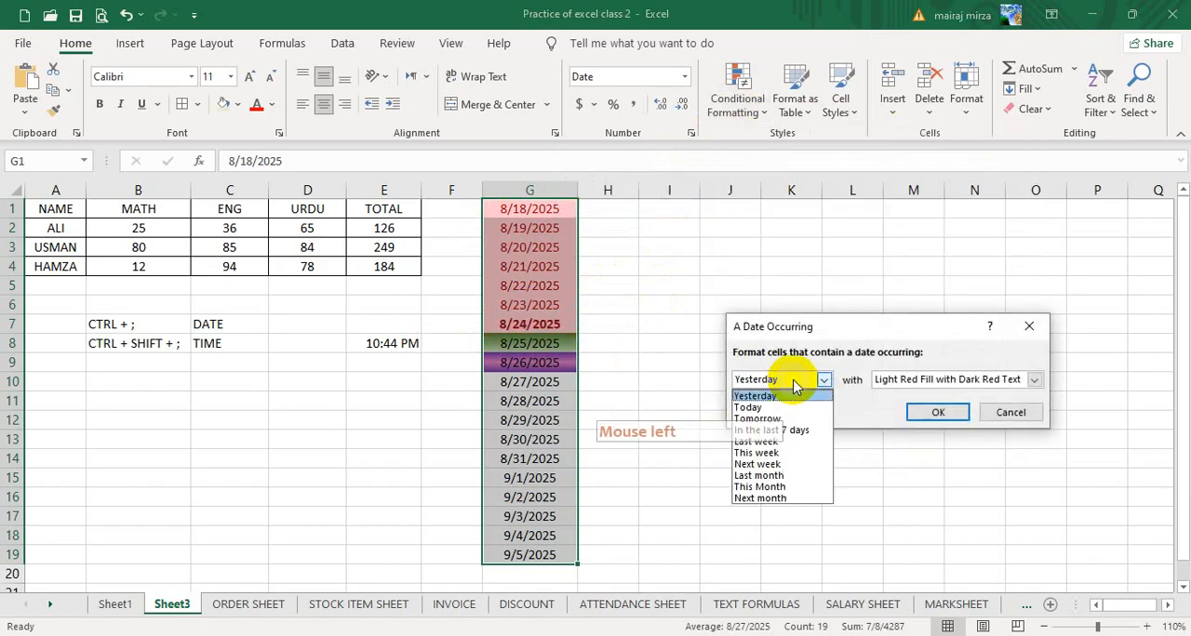
left_click(759, 465)
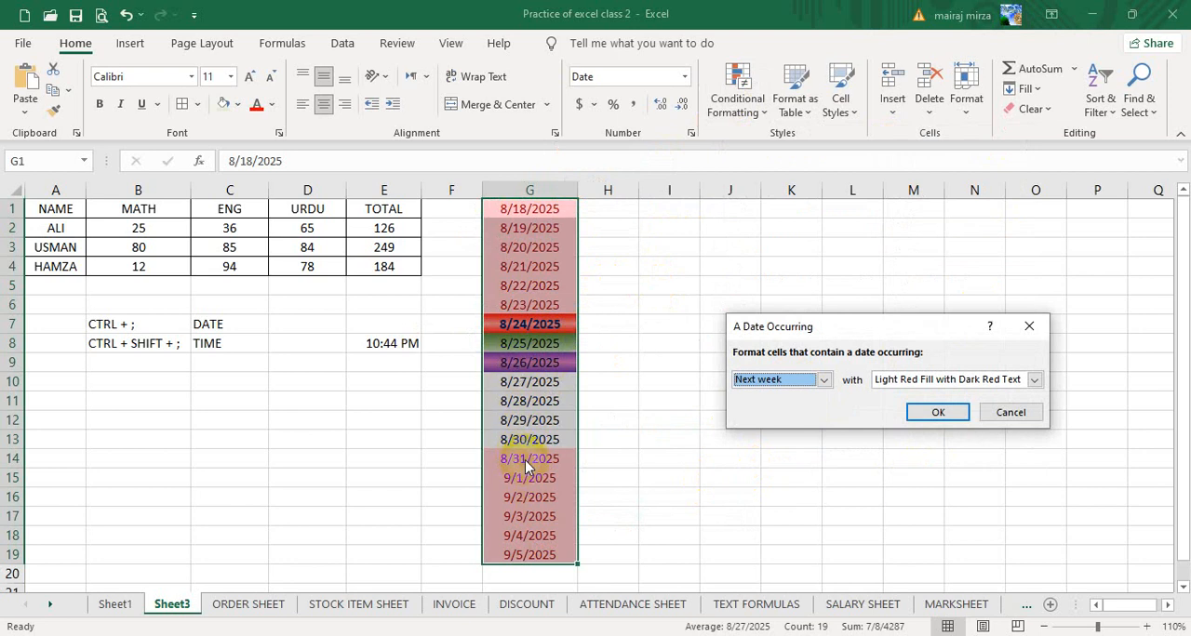
left_click(1018, 378)
left_click(908, 468)
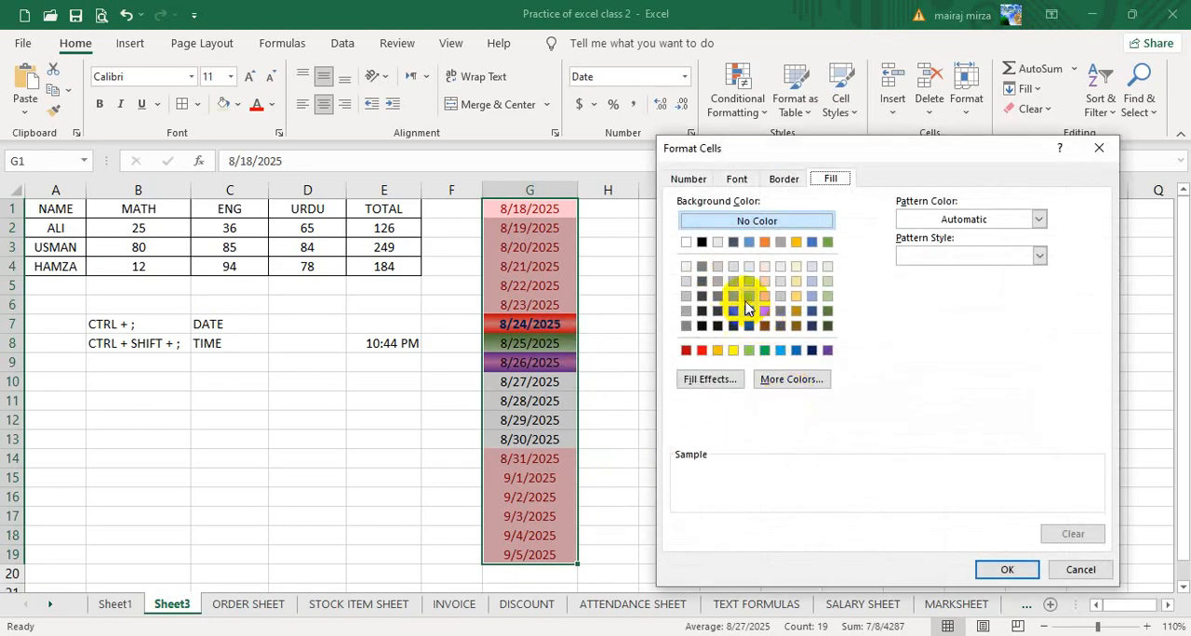
- Give the Next week rule a two-color gradient fill with a custom bright cyan as Color 1
left_click(725, 387)
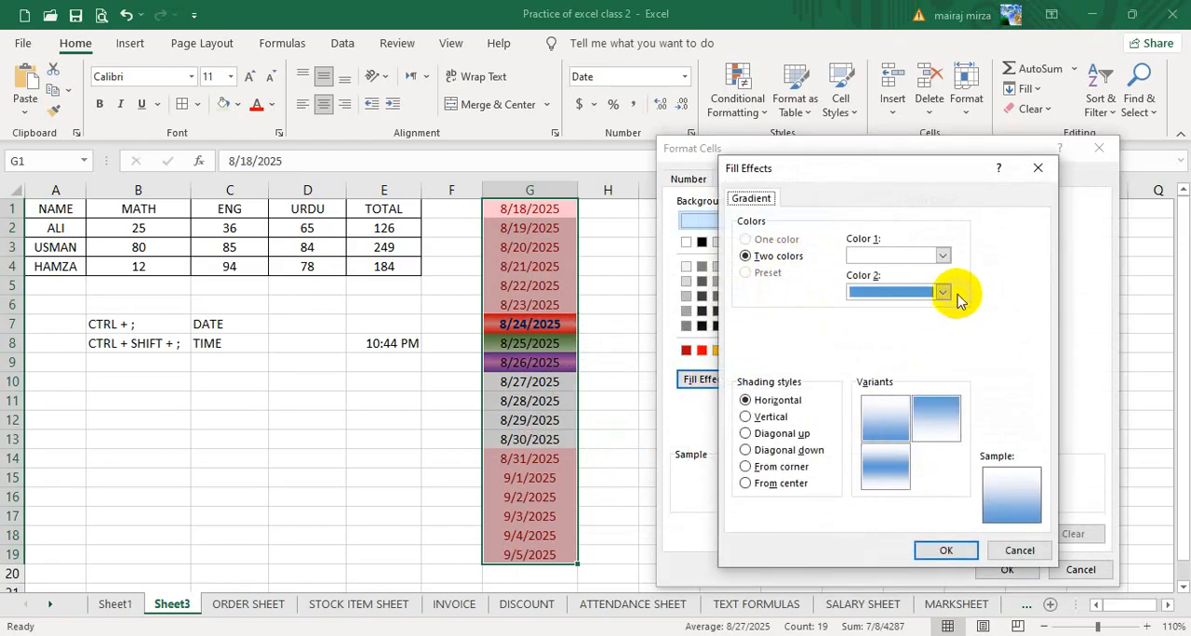
left_click(942, 257)
left_click(893, 493)
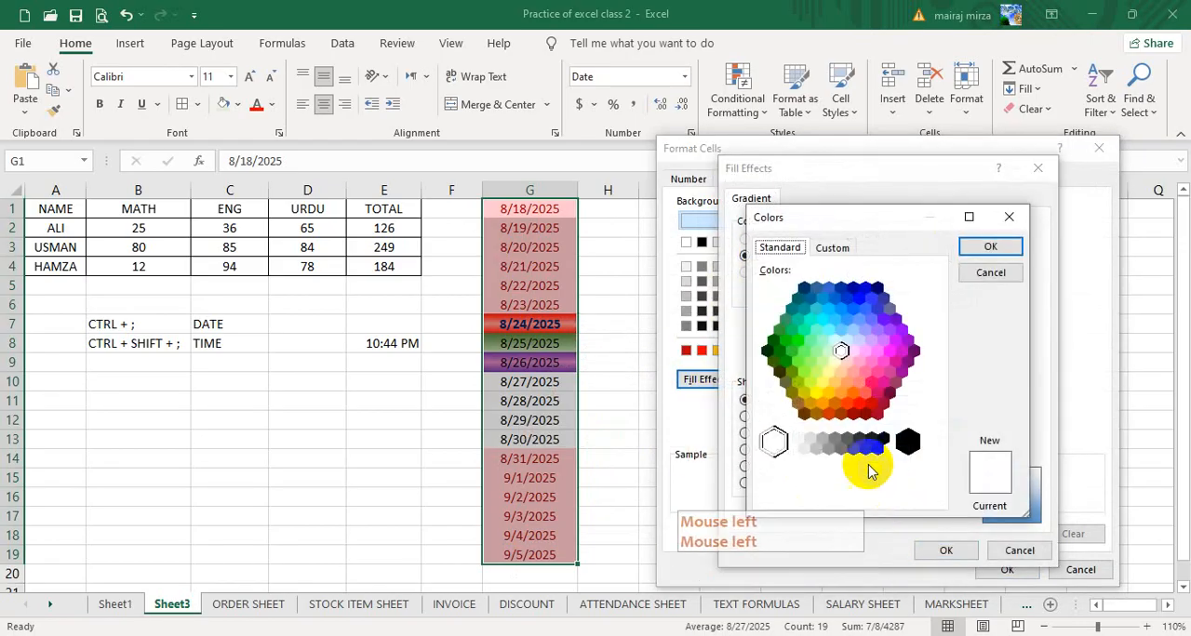
left_click(824, 320)
left_click(990, 247)
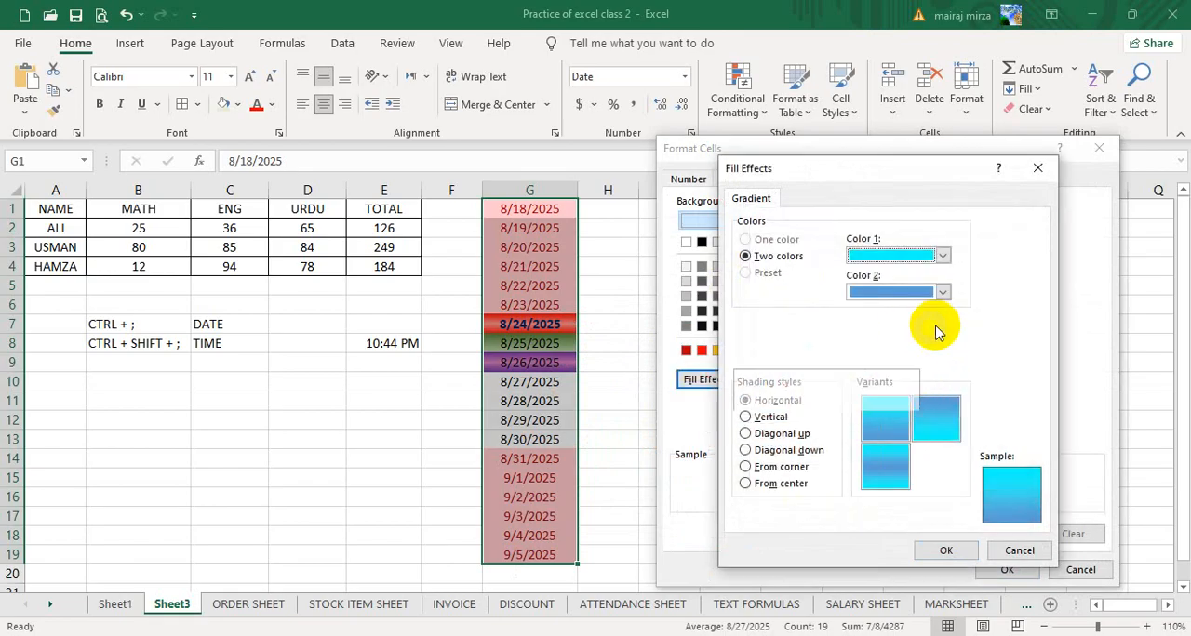
- Choose the Diagonal up gradient variant with the blue band in the middle and apply the Next week rule to the dates
left_click(887, 462)
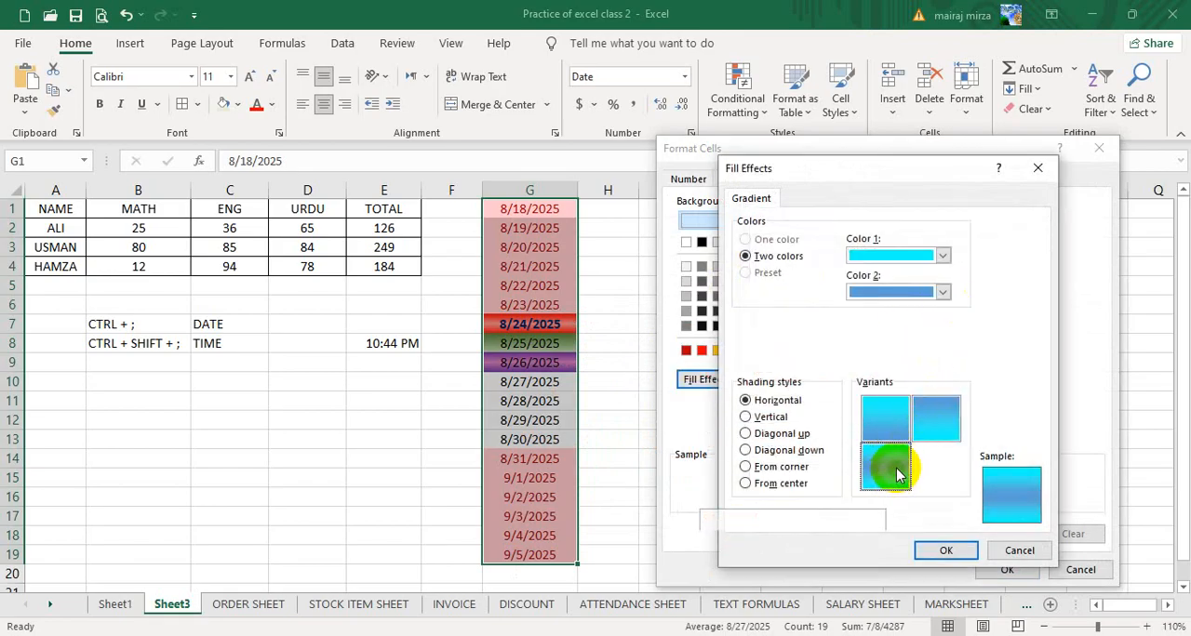
left_click(775, 433)
left_click(884, 465)
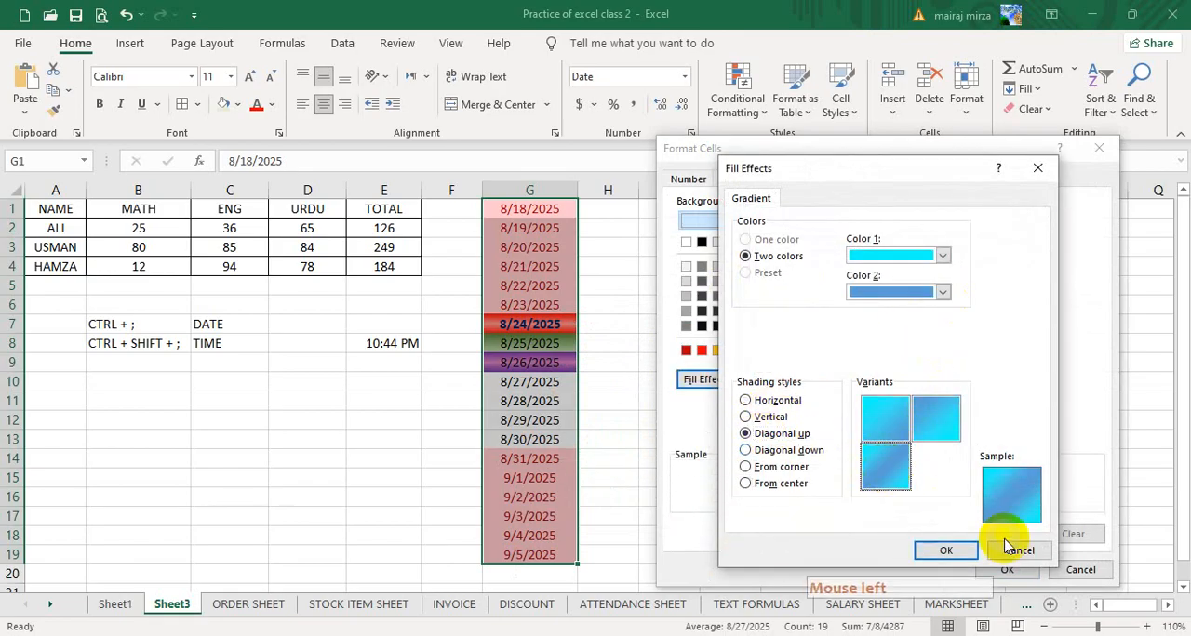
left_click(947, 551)
left_click(1005, 568)
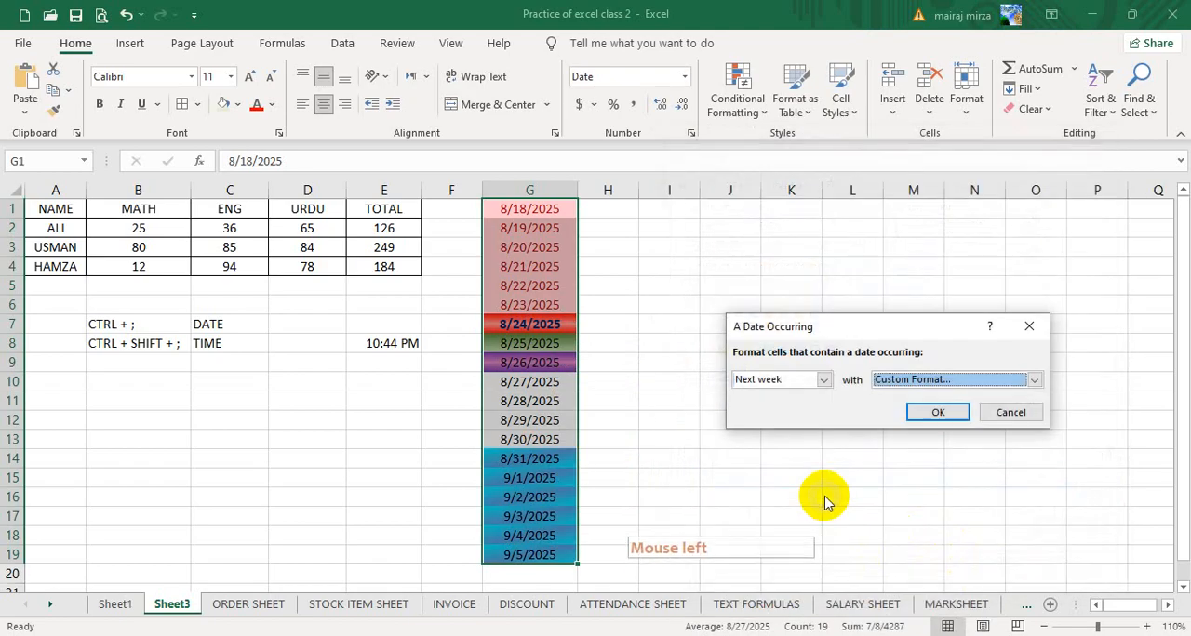
left_click(936, 412)
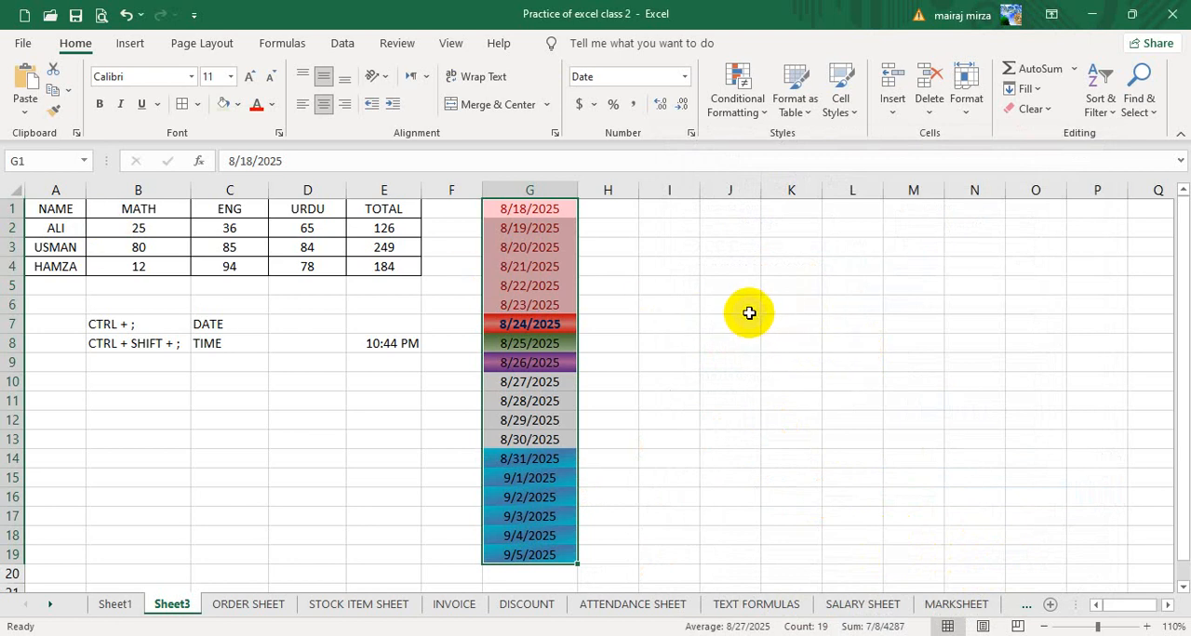
left_click(731, 382)
left_click(791, 459)
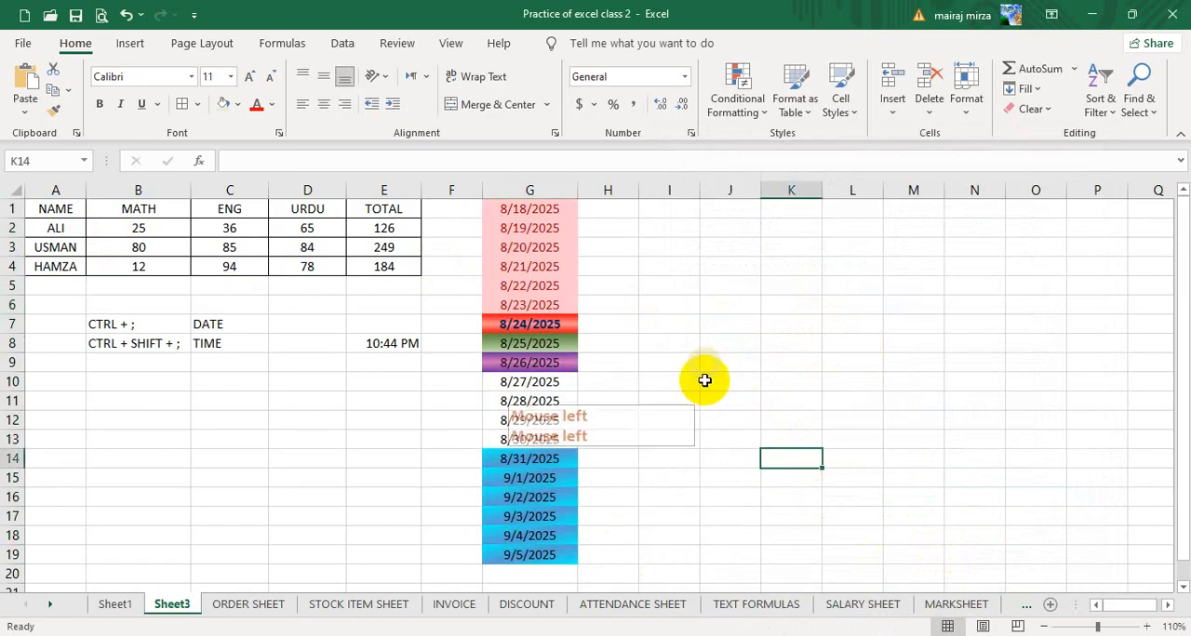
left_click(750, 109)
mouse_move(768, 158)
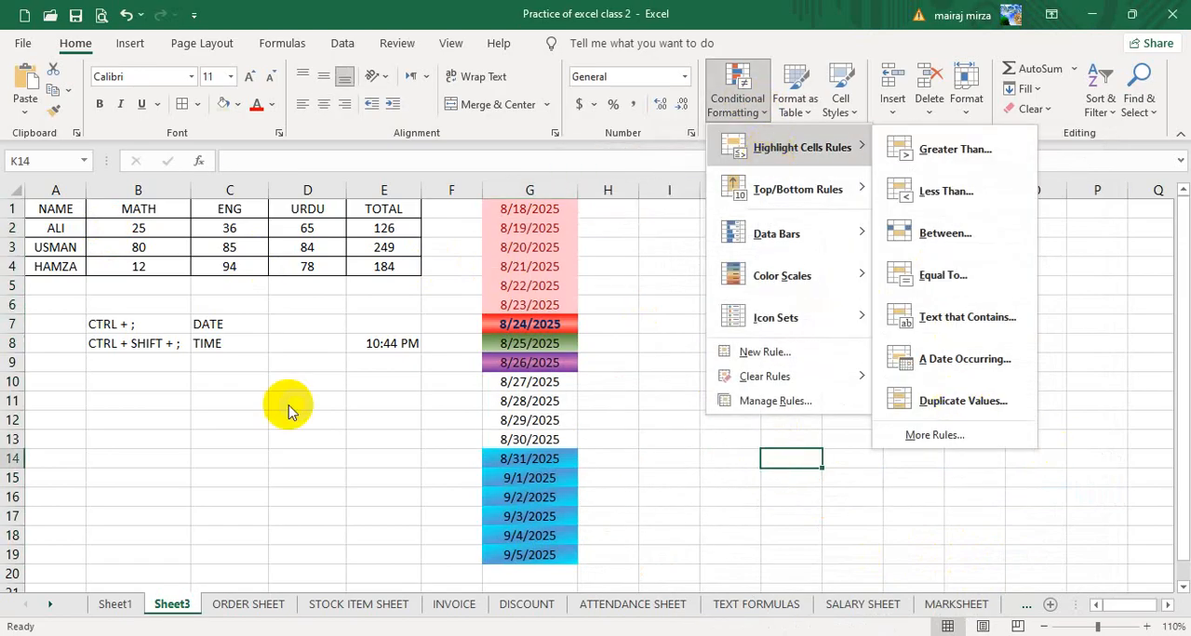
left_click(210, 461)
left_click(159, 420)
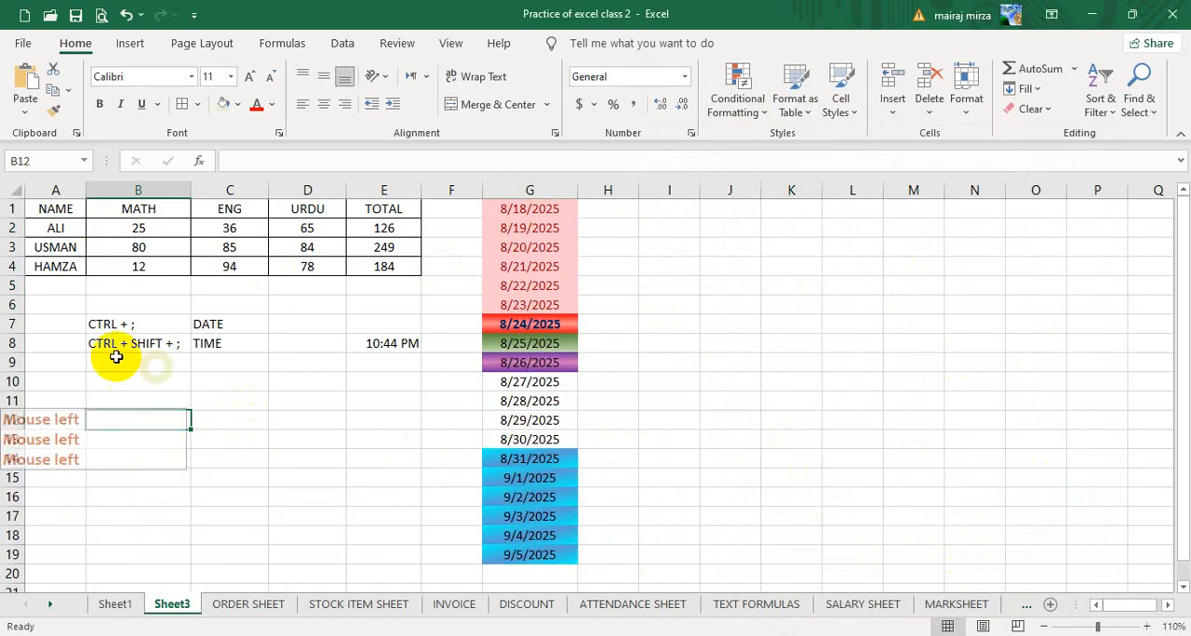
- Apply a Duplicate Values rule to the marks in B2:D4 with Light Red Fill with Dark Red Text
left_click_drag(153, 228, 285, 263)
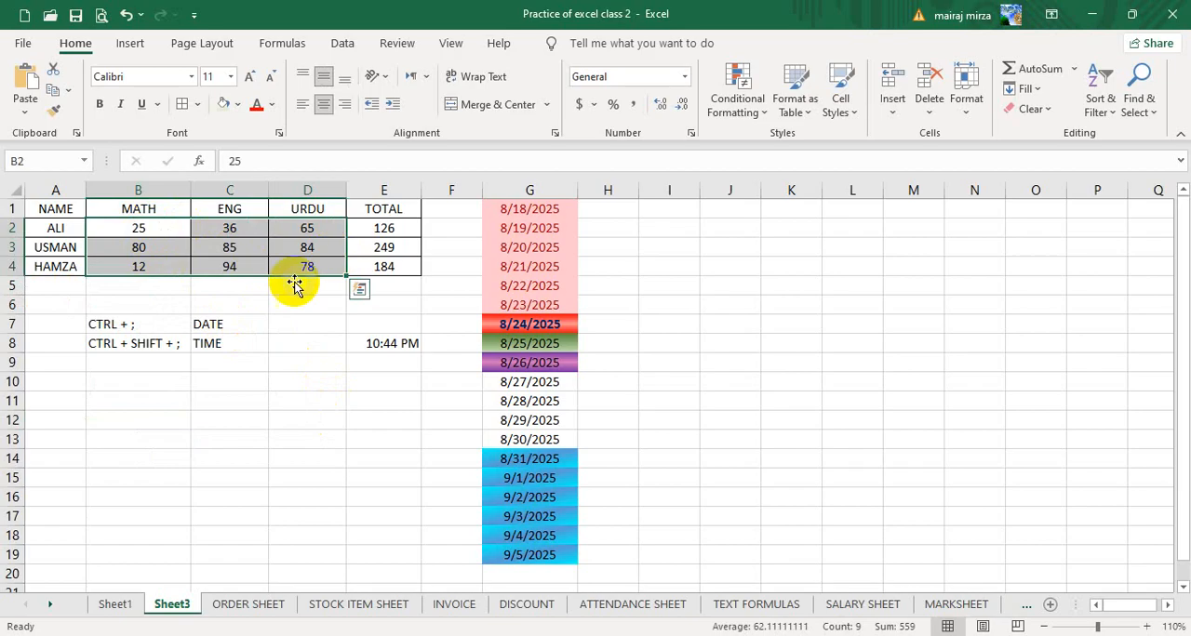
left_click(735, 107)
mouse_move(865, 147)
left_click(989, 397)
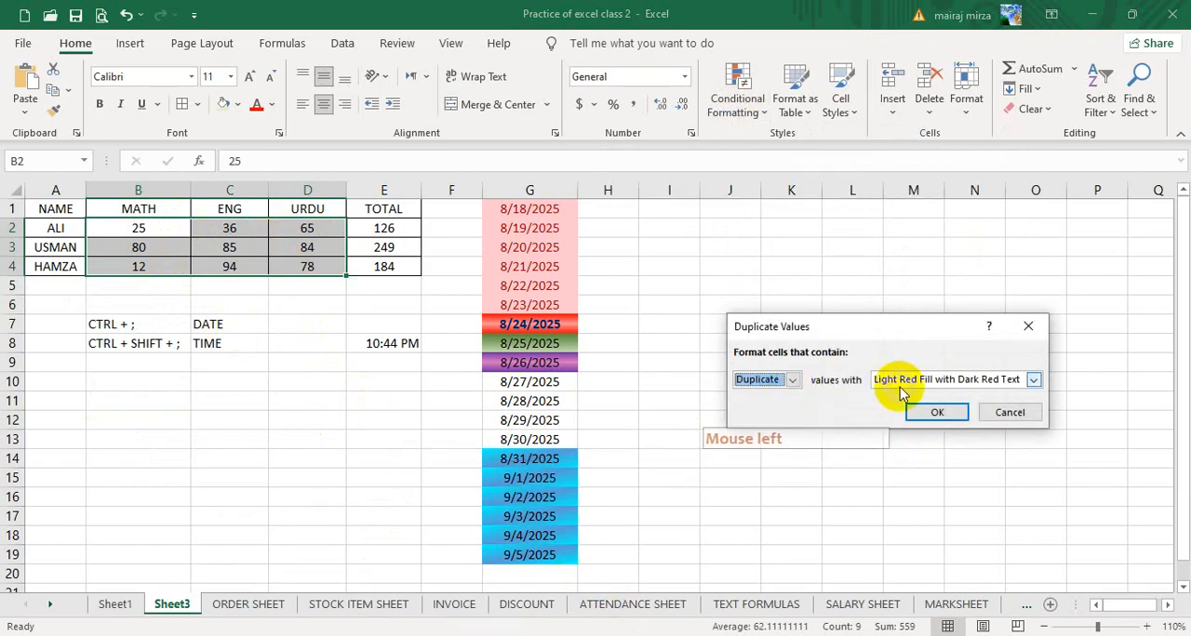
left_click(930, 412)
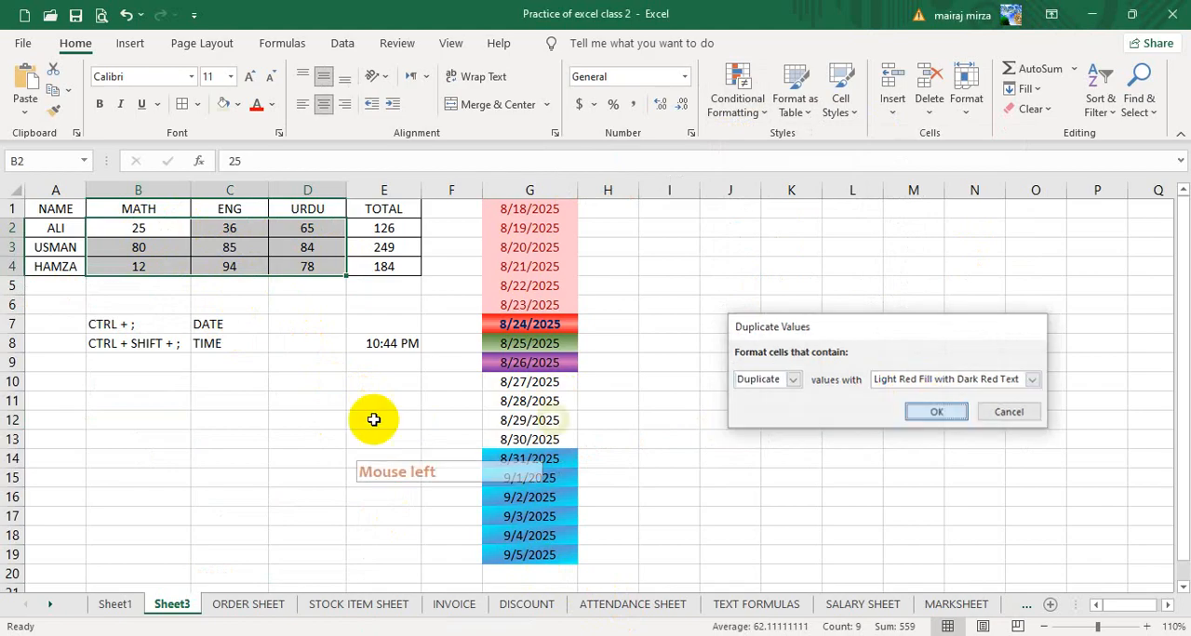
- Change the MATH mark in B2 to 78 to create a duplicate among the marks
left_click(151, 229)
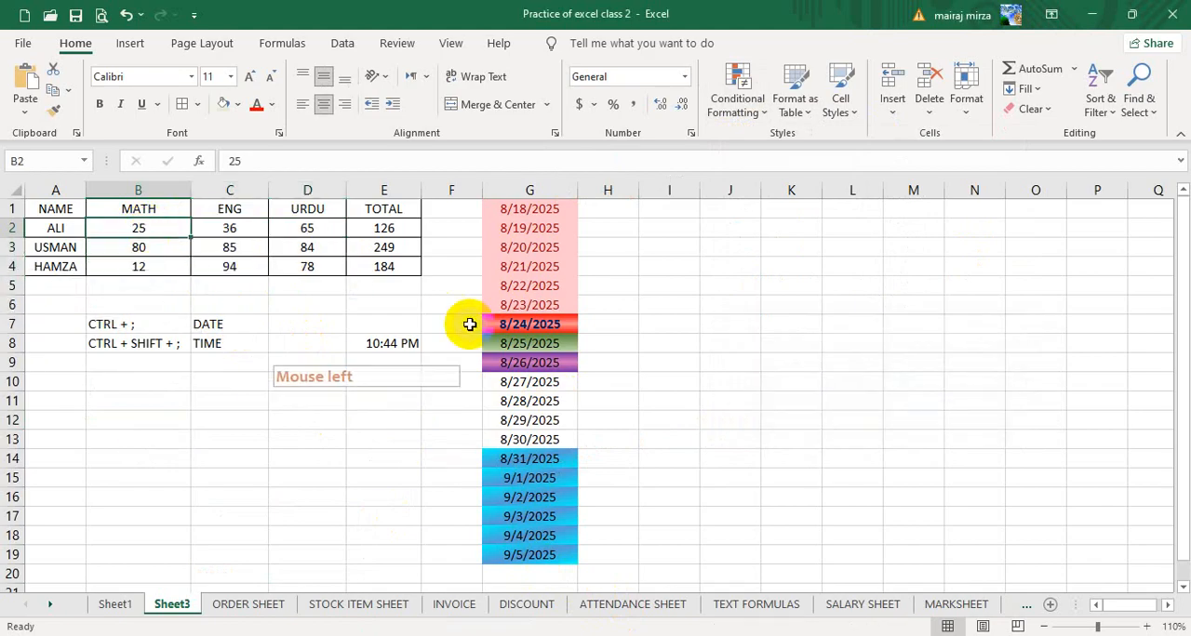
type("78")
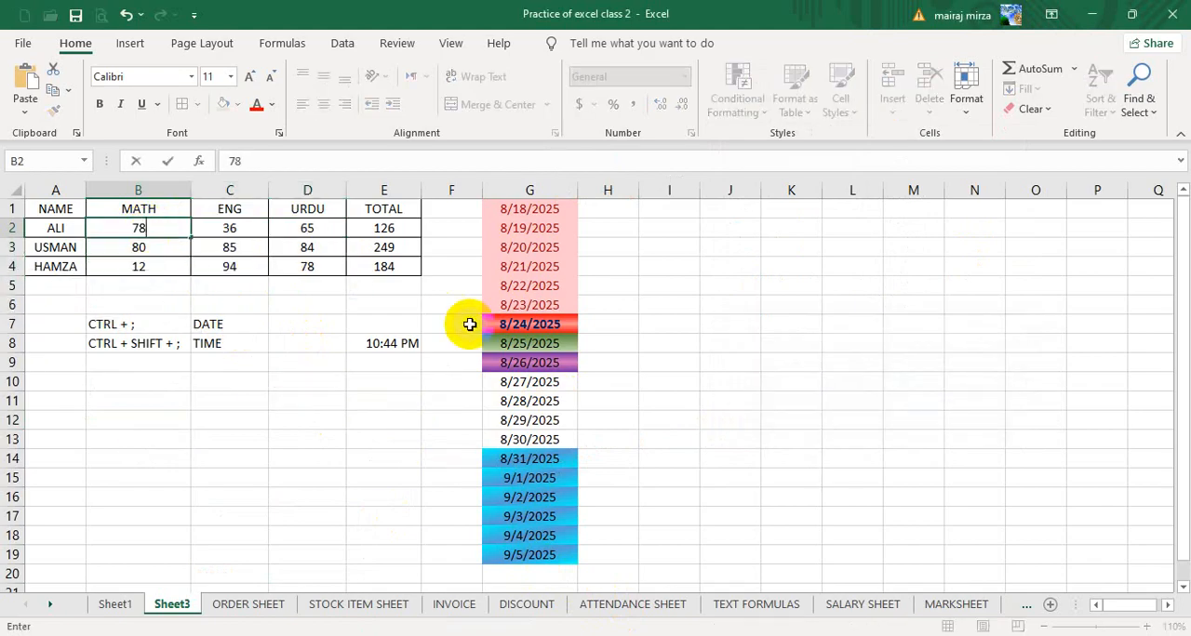
key("Return")
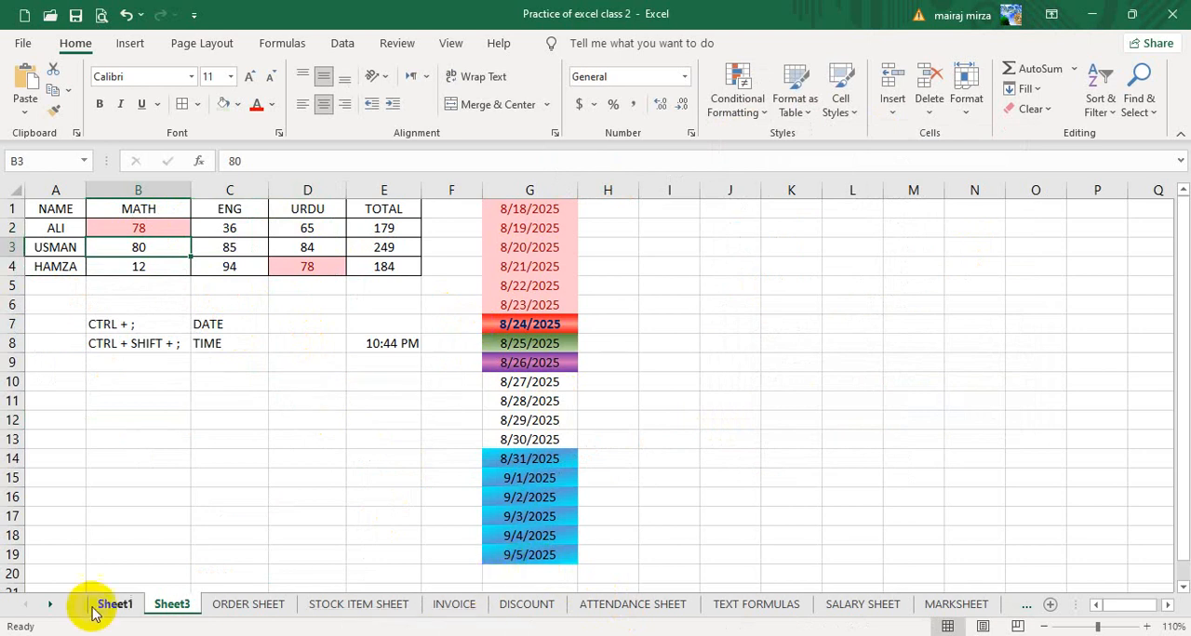
left_click(300, 452)
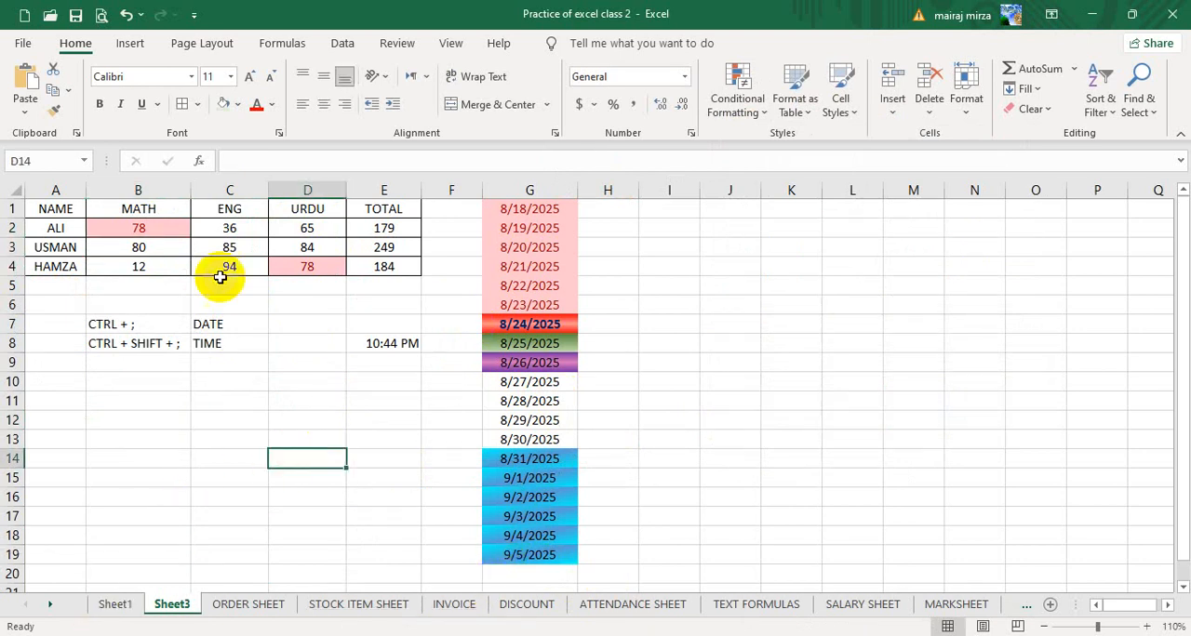
- Start a Duplicate Values highlight rule on the marks in B2:D4 and set it to format Unique values
left_click_drag(154, 232, 228, 228)
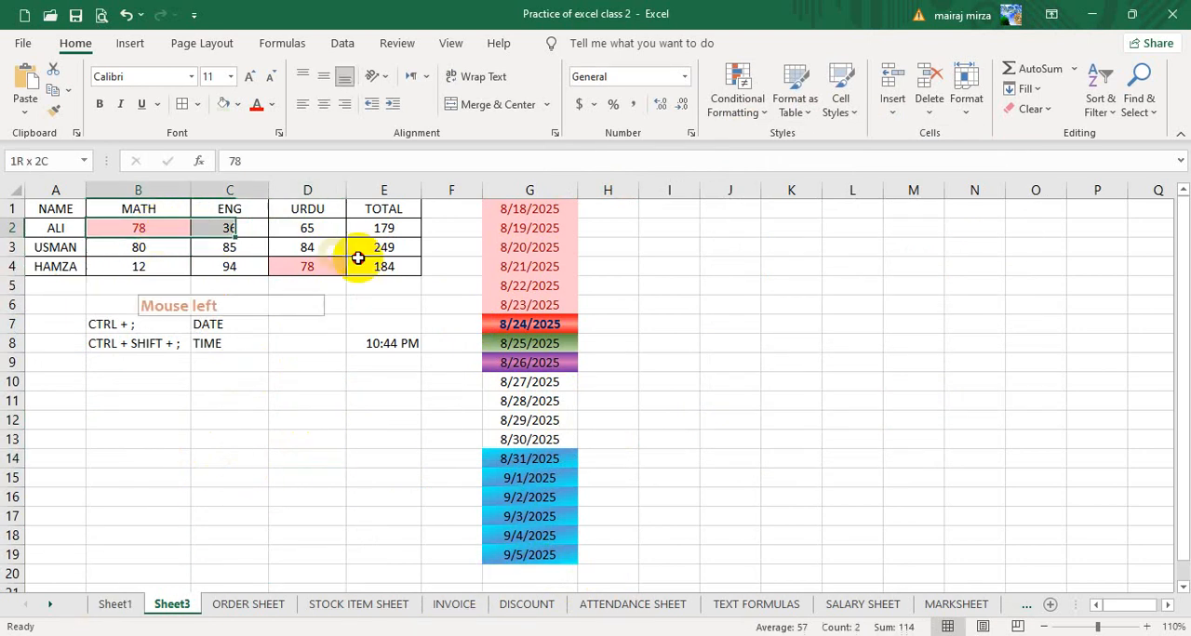
left_click_drag(358, 259, 326, 266)
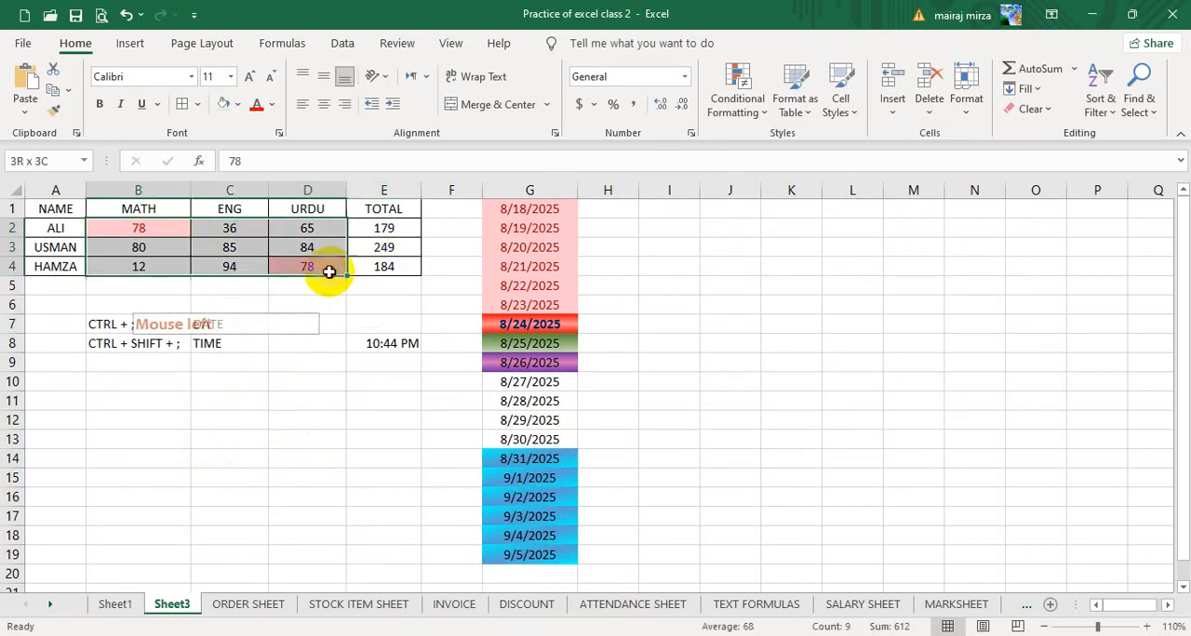
left_click(752, 107)
left_click(768, 148)
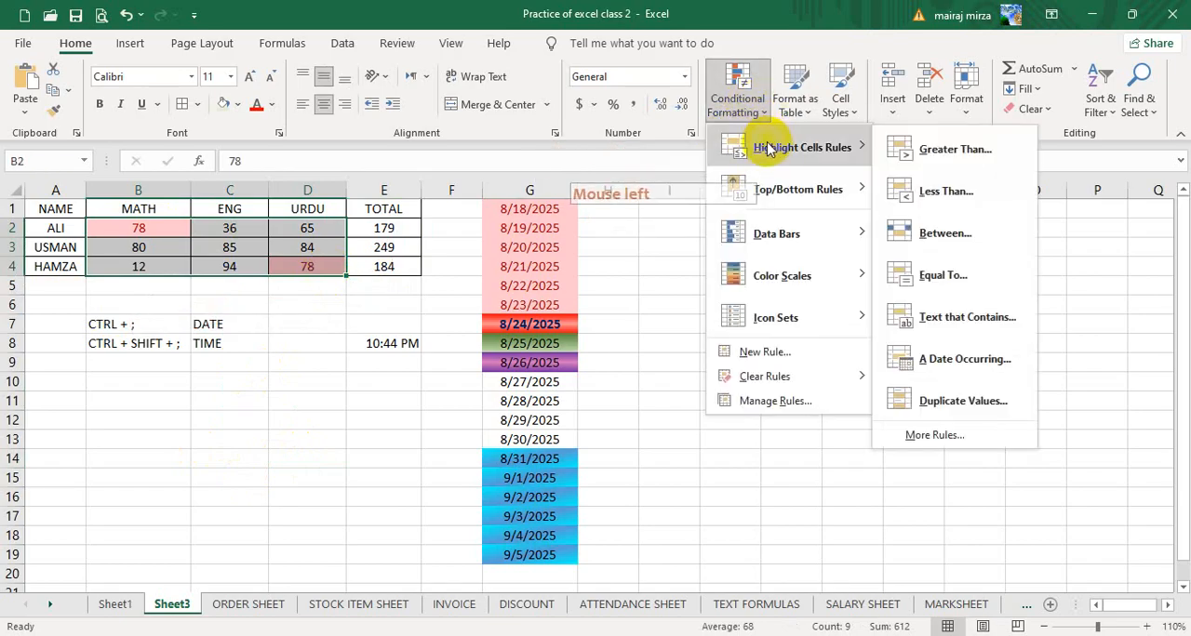
left_click(981, 400)
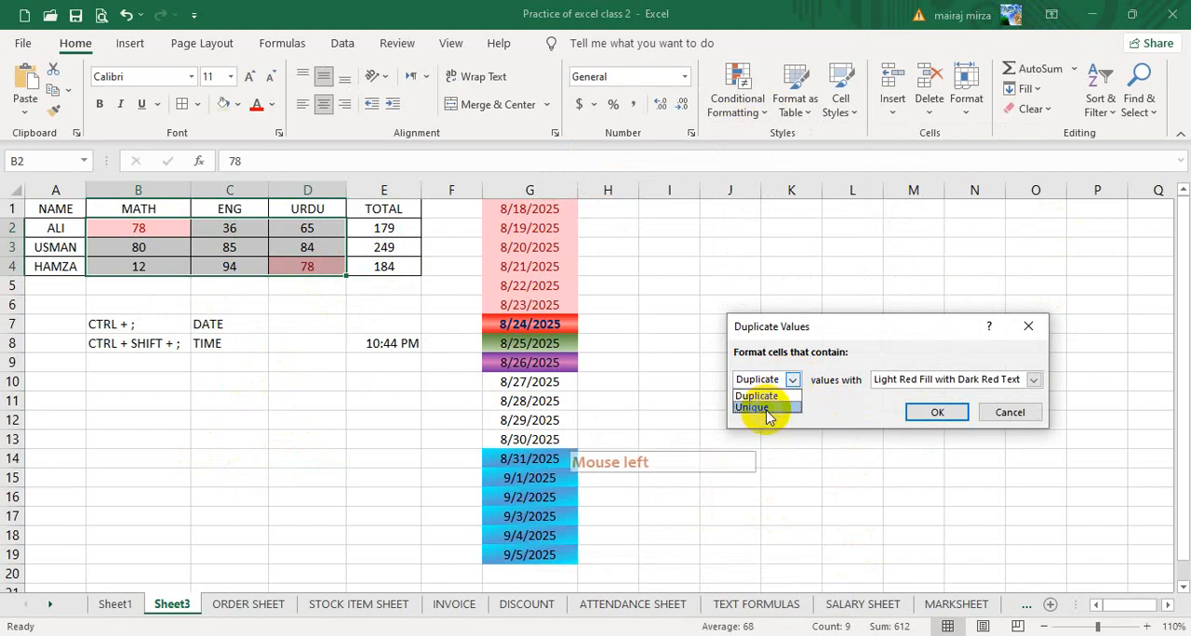
left_click(758, 407)
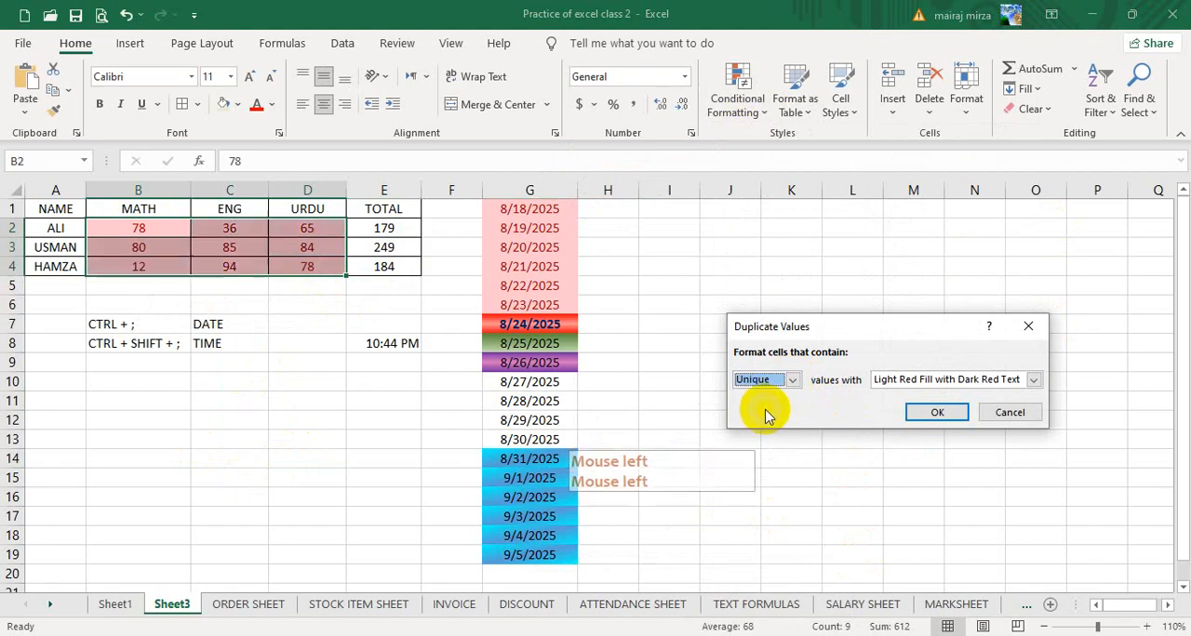
- Give the Unique values rule a custom orange background fill and apply it to the marks
left_click(976, 380)
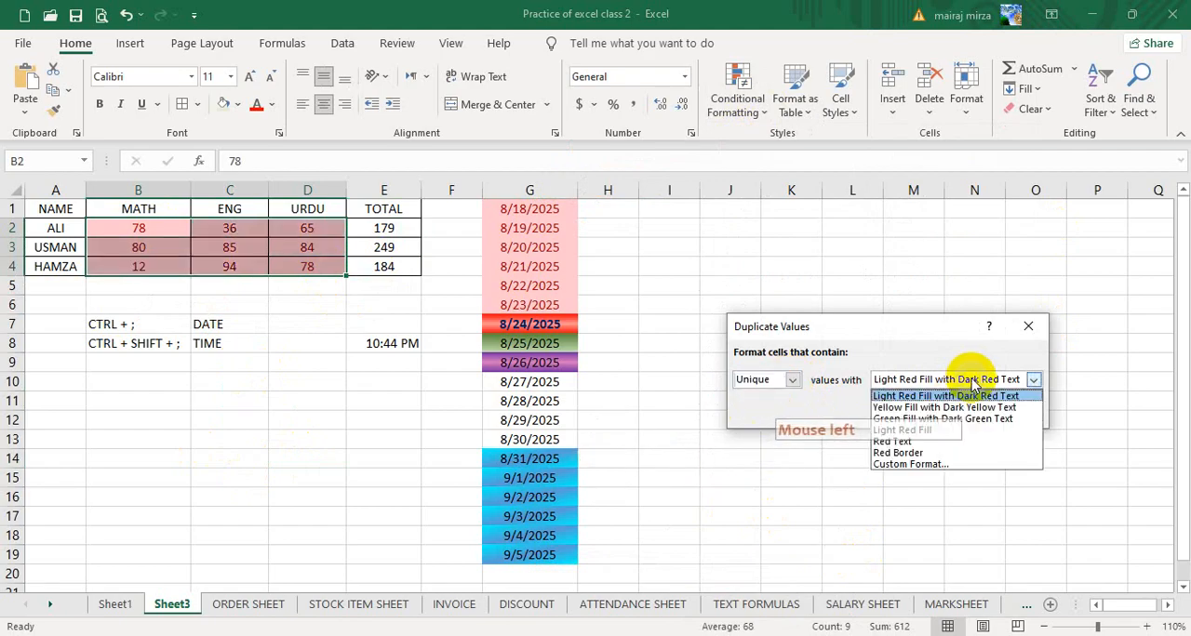
left_click(912, 467)
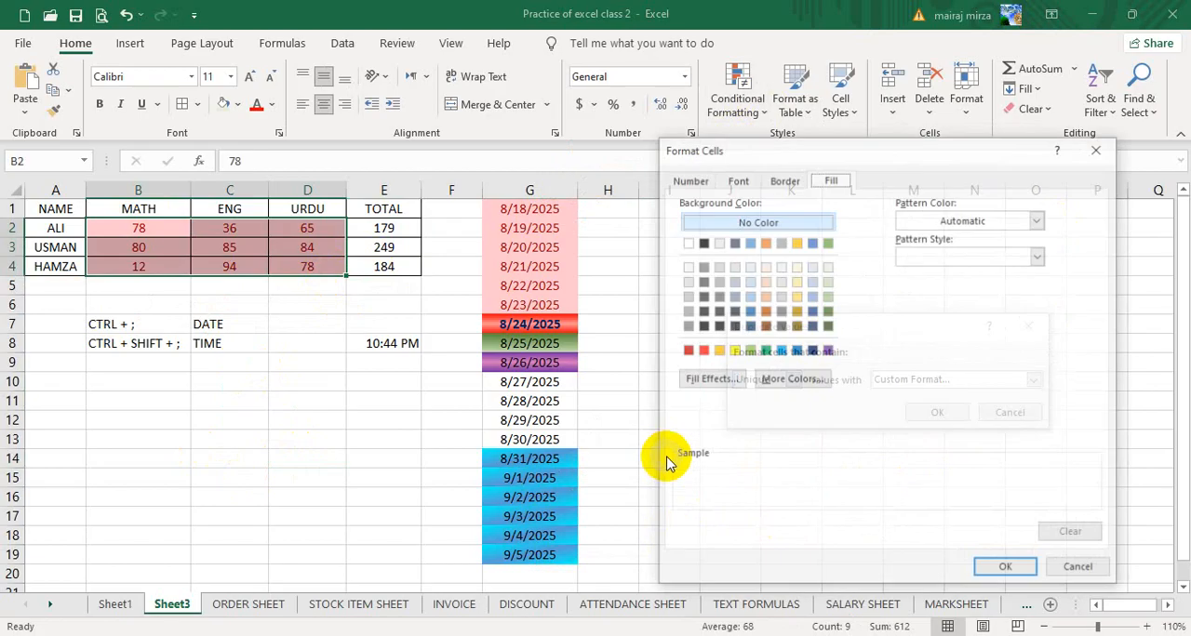
left_click(717, 351)
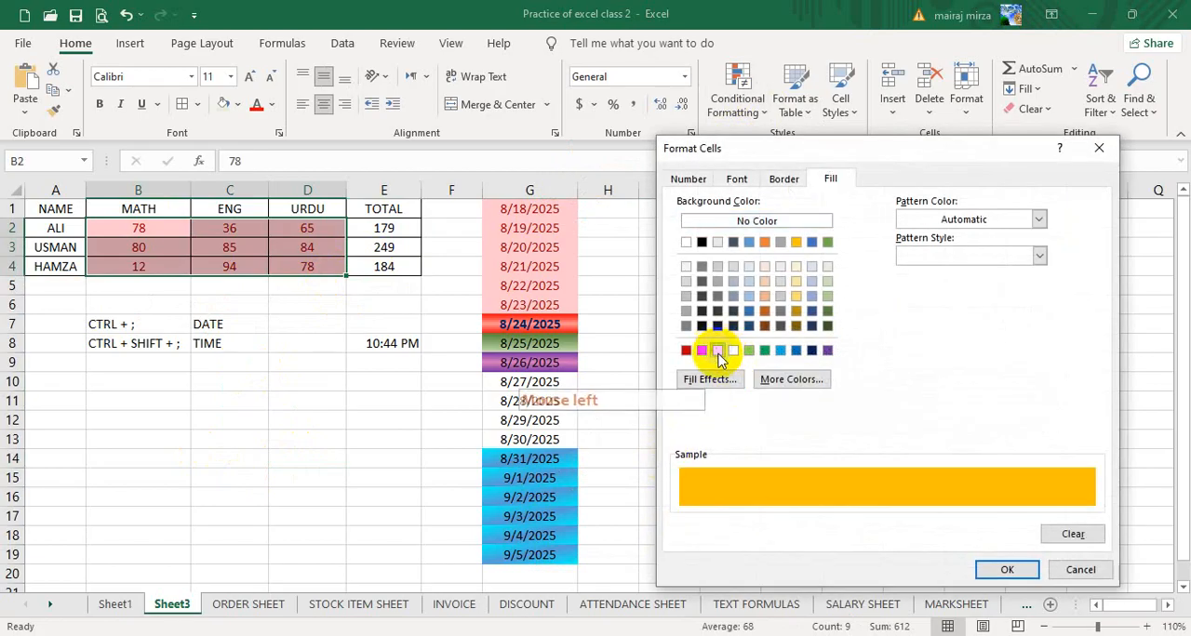
left_click(1000, 570)
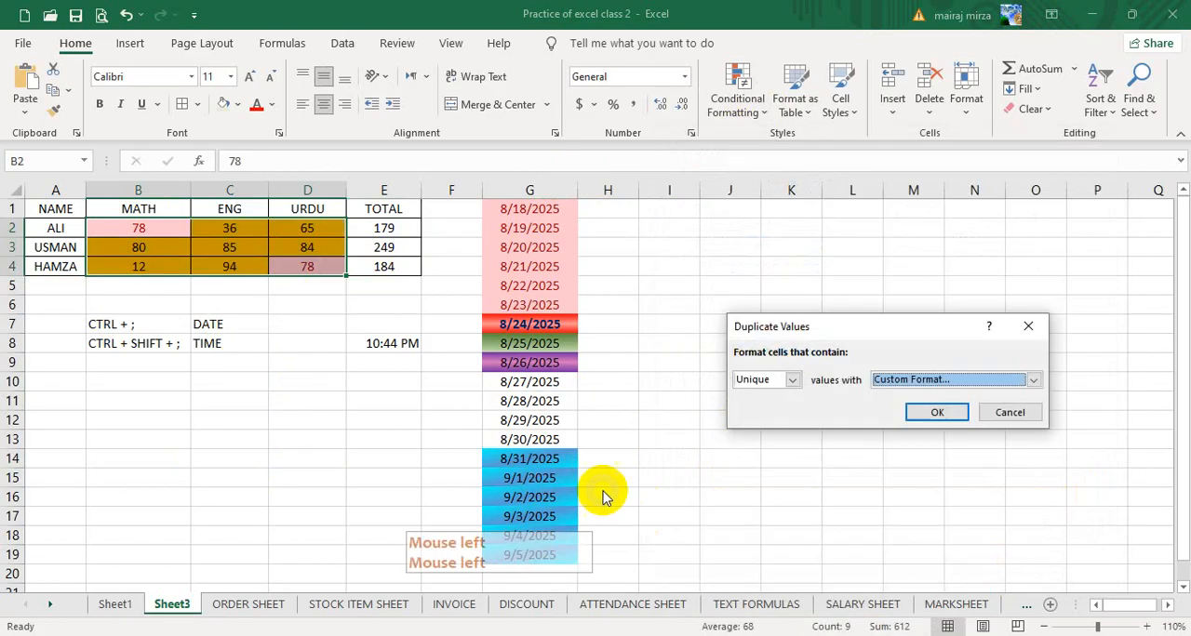
left_click(954, 421)
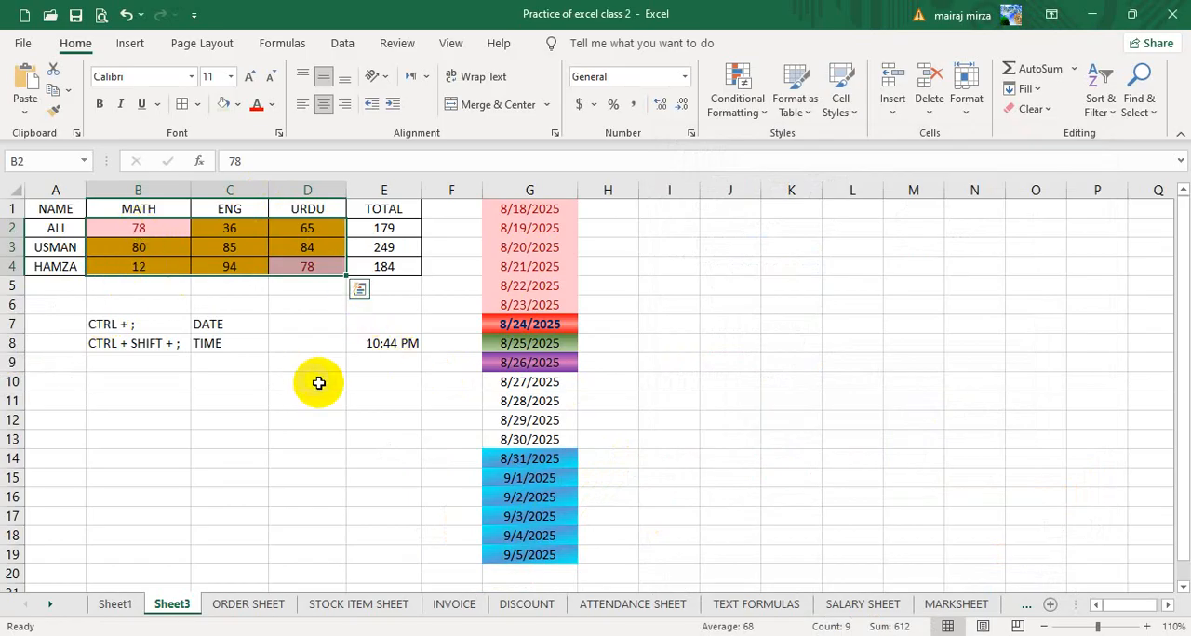
- Change the MATH mark in B2 to 94 to duplicate the ENG mark in C4
left_click(149, 231)
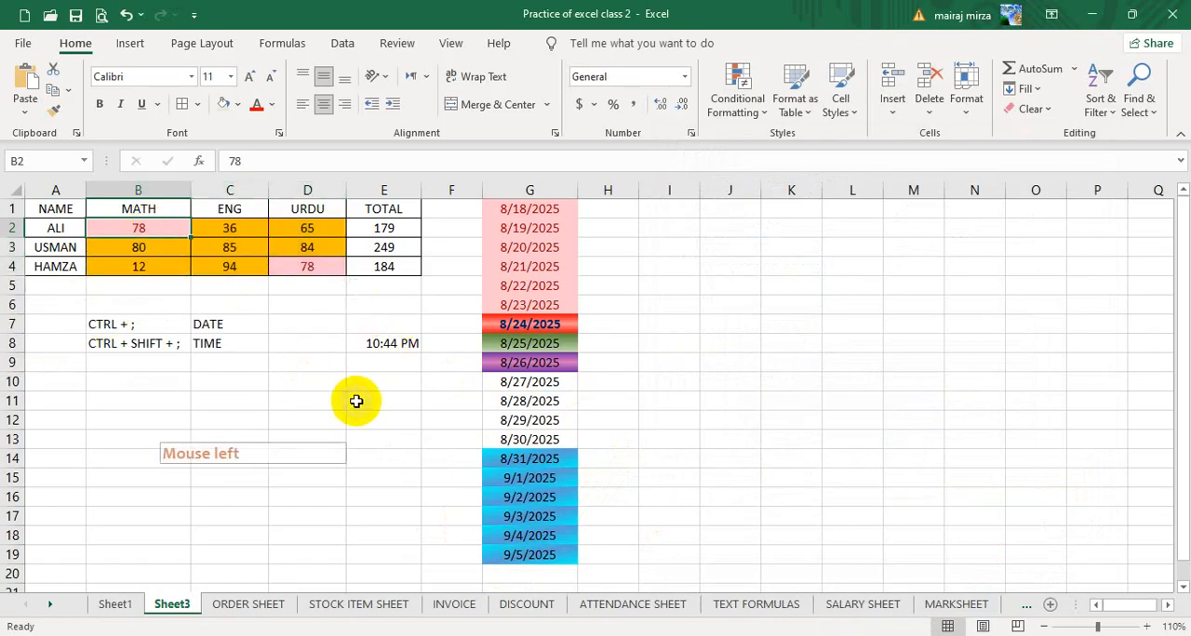
type("94")
key("Return")
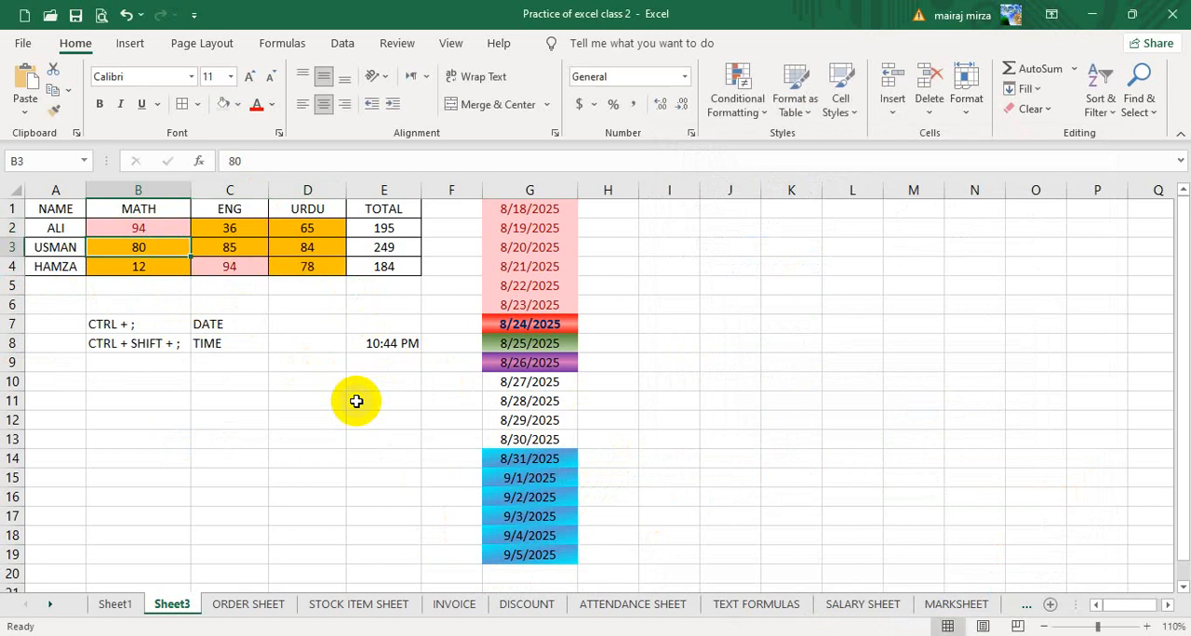
- Set the MATH mark in B2 to 99 so that every mark is unique
left_click(149, 229)
left_click(139, 232)
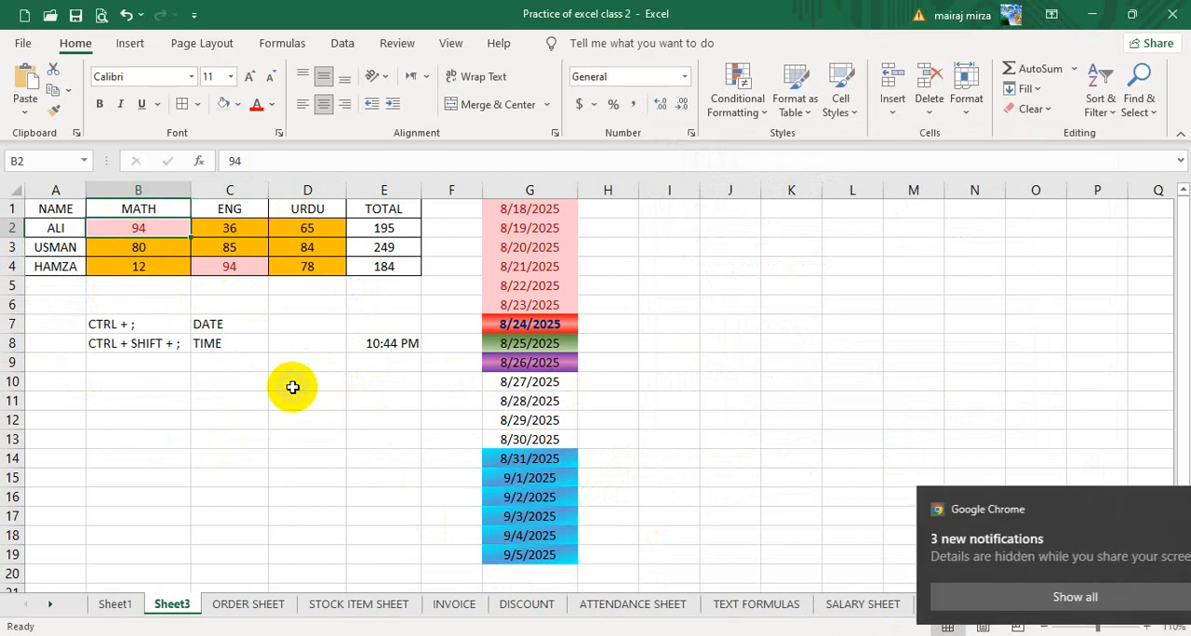
type("99")
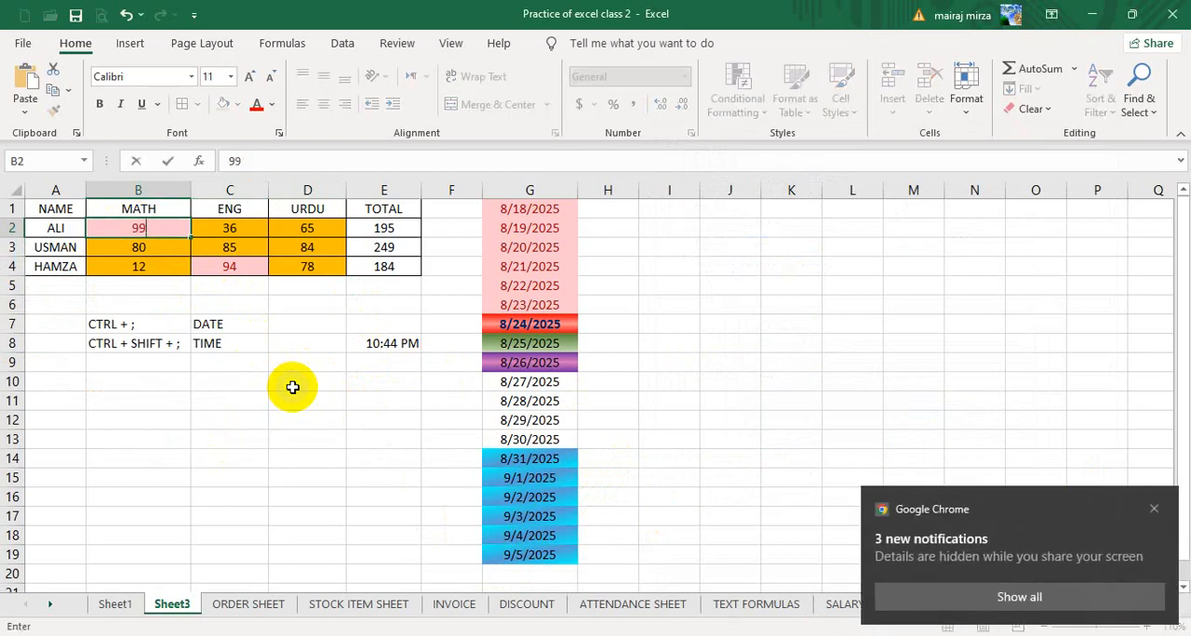
key("Return")
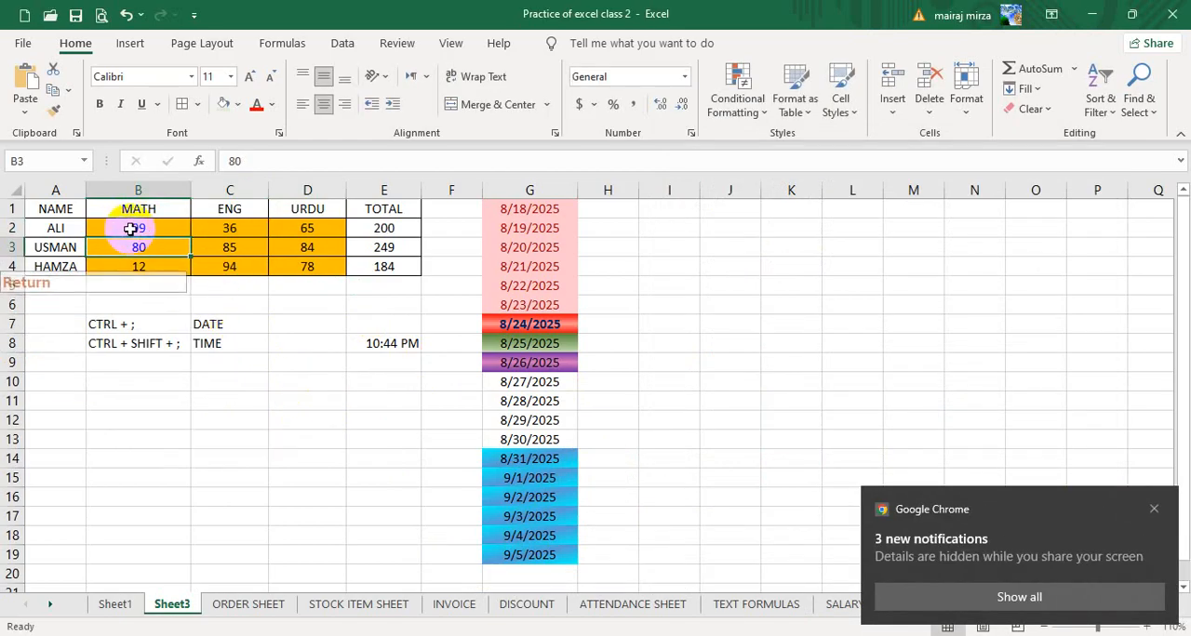
- Clear the conditional formatting rules from the marks in B2:D4 only
left_click_drag(133, 225, 310, 270)
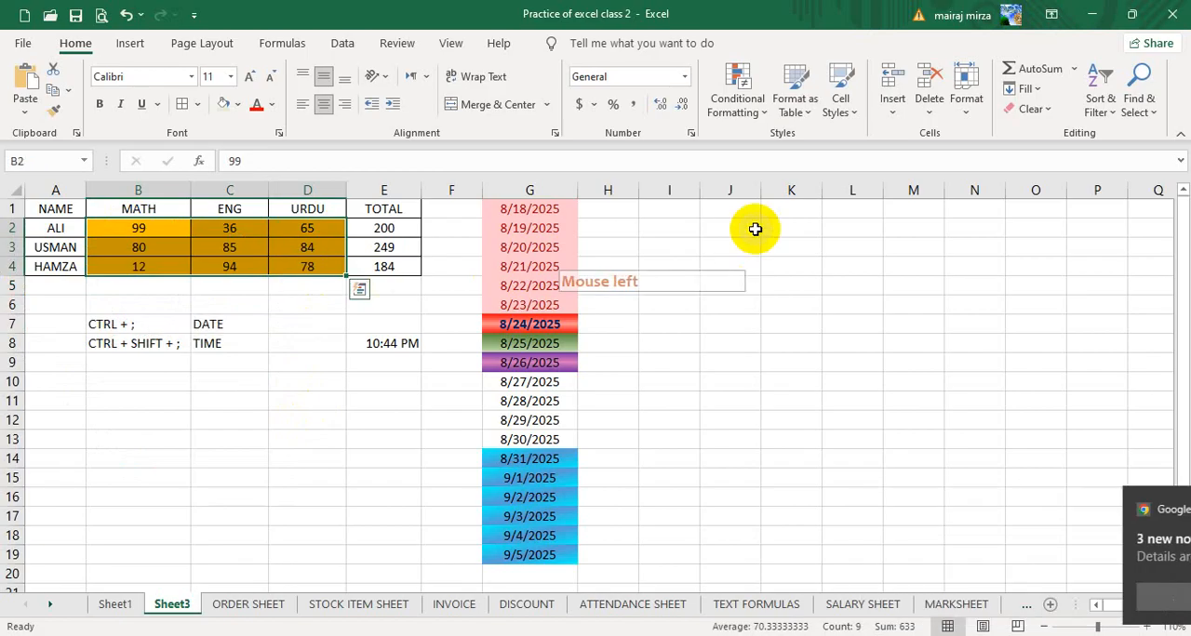
left_click(738, 93)
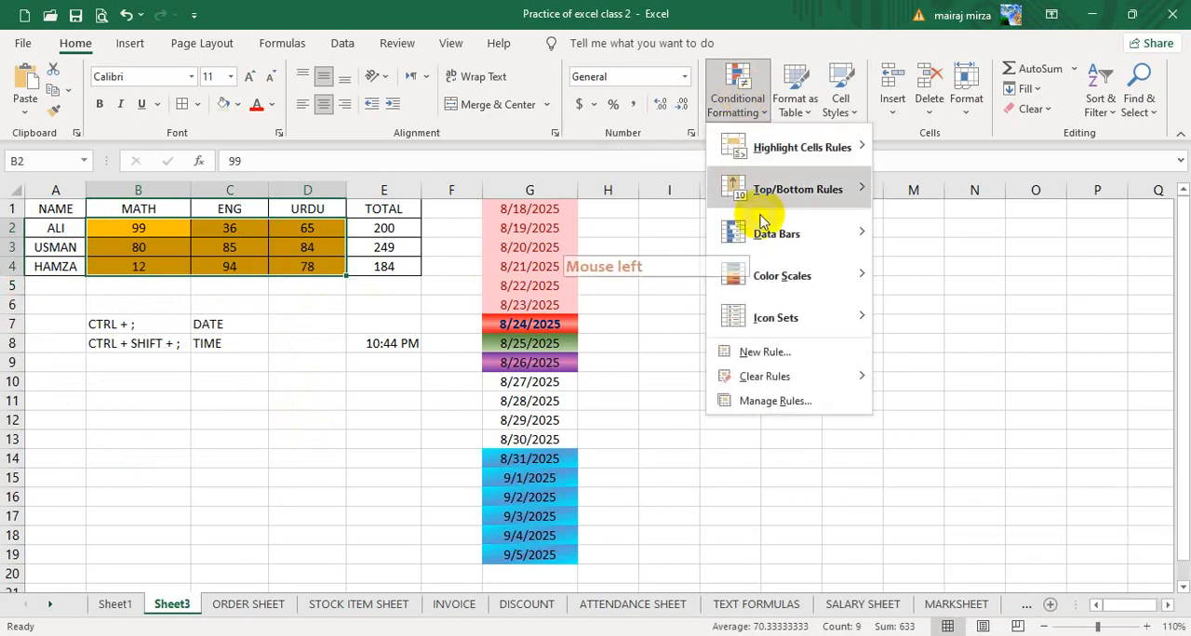
mouse_move(837, 379)
left_click(907, 378)
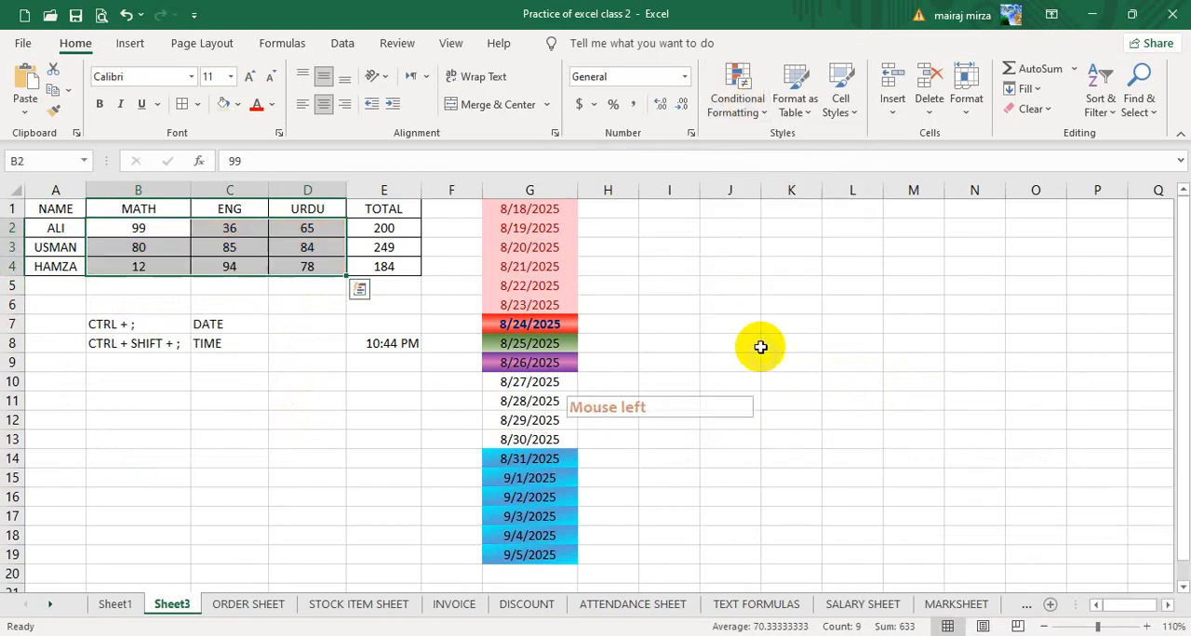
left_click(752, 93)
mouse_move(781, 161)
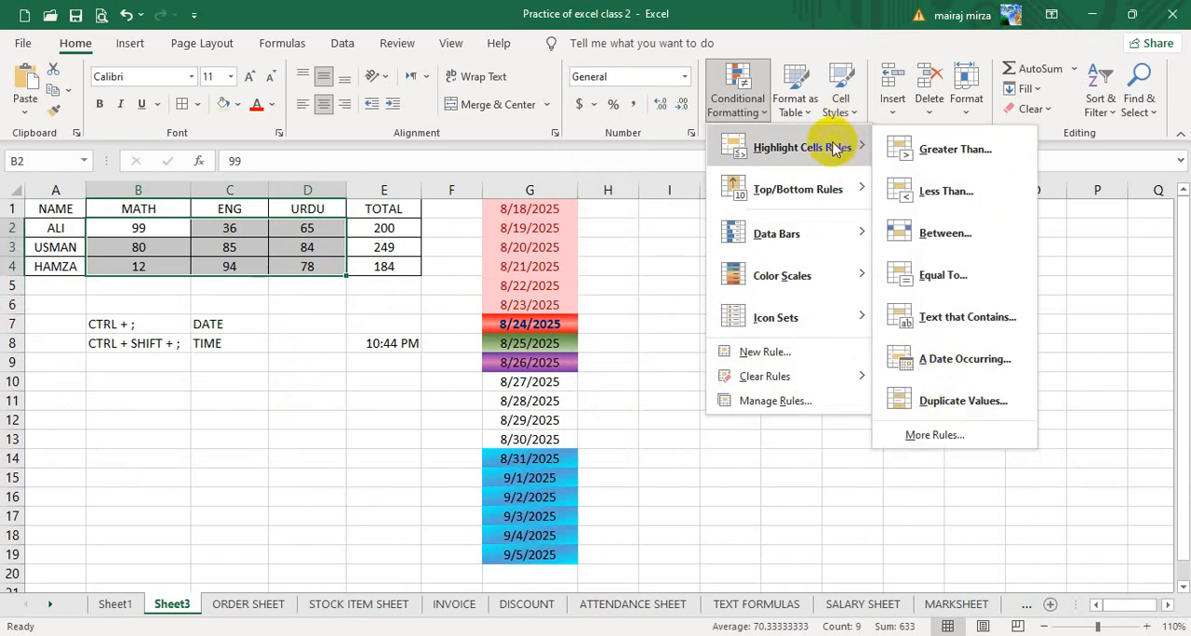
left_click(1126, 272)
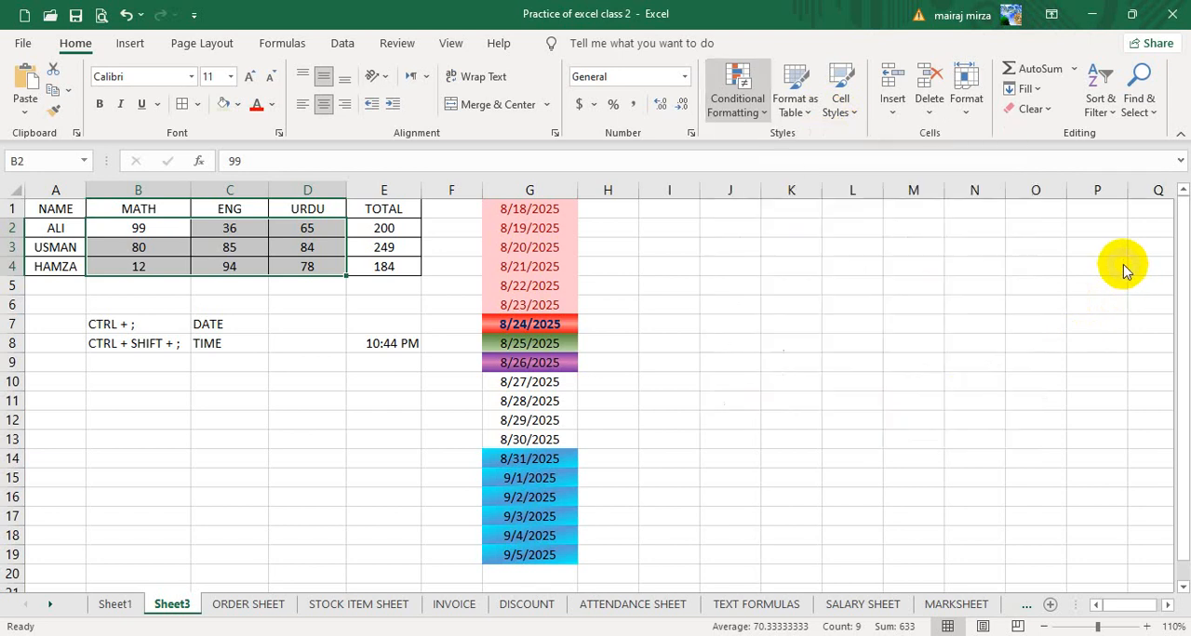
- Deselect the marks table and save the workbook
left_click(721, 426)
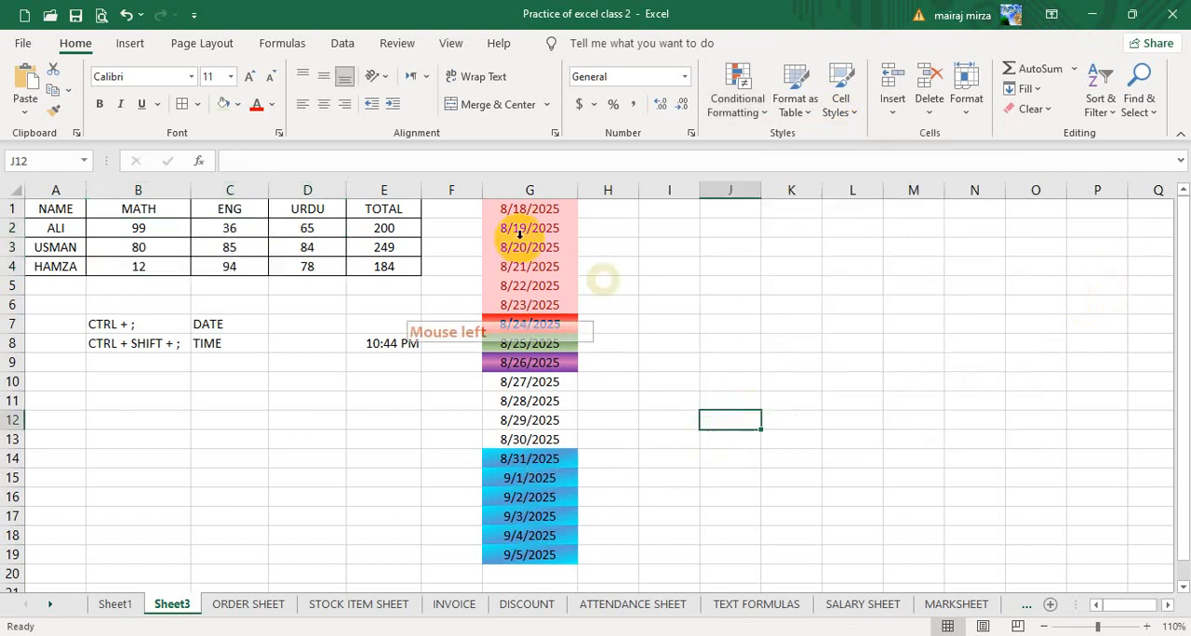
left_click(75, 15)
left_click(800, 342)
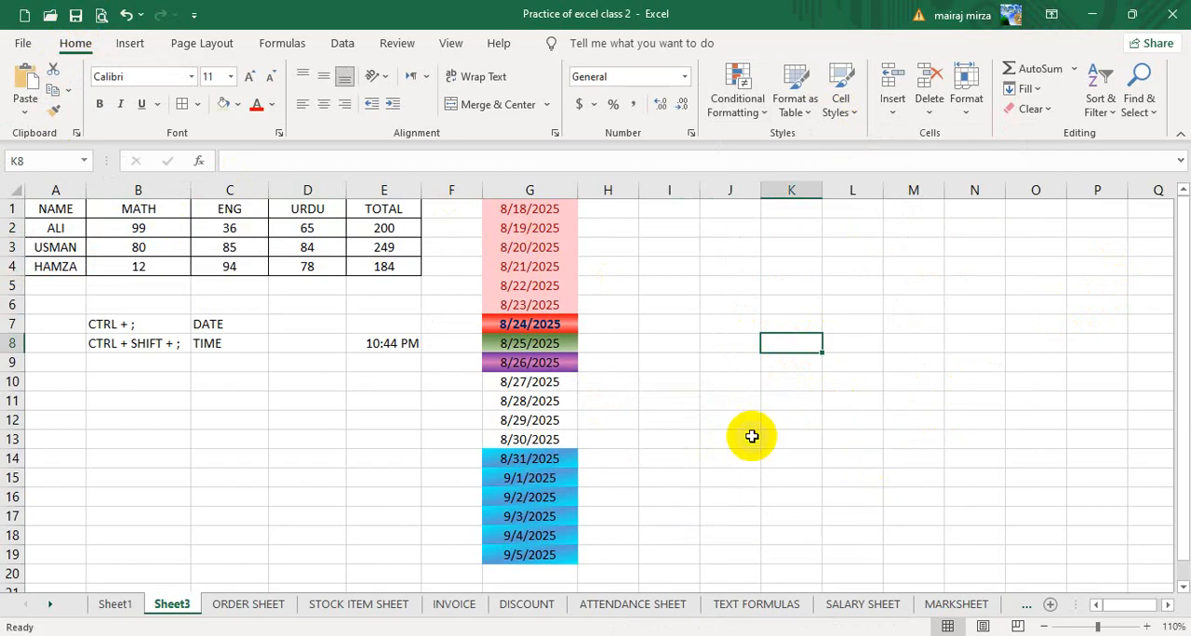
left_click(681, 352)
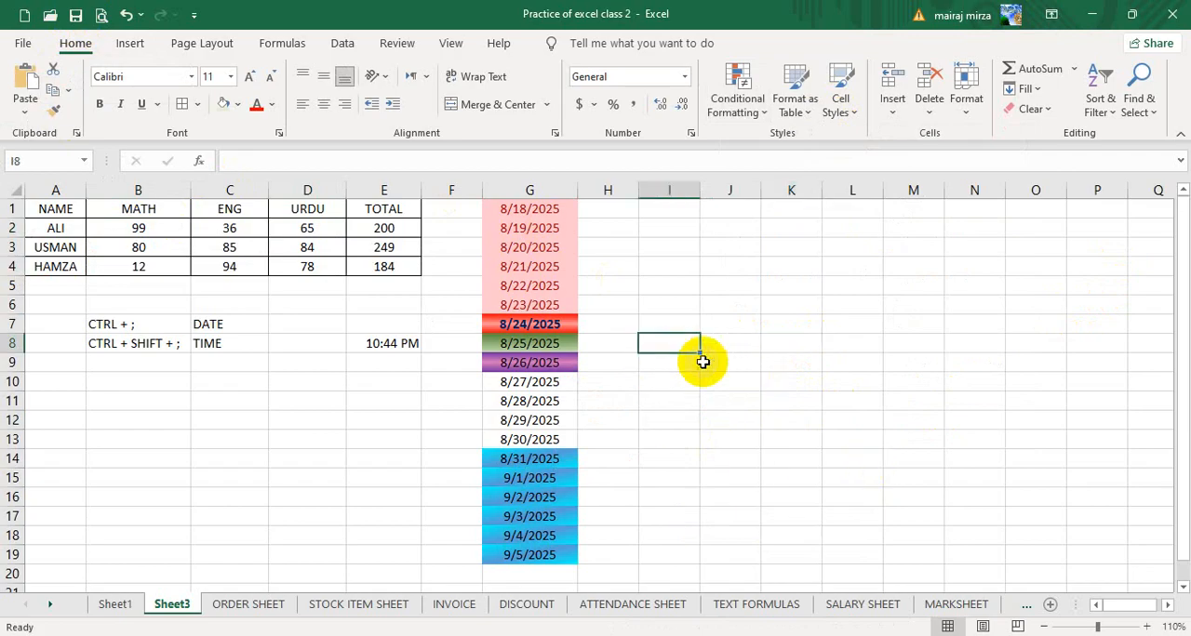
left_click(735, 344)
left_click(678, 345)
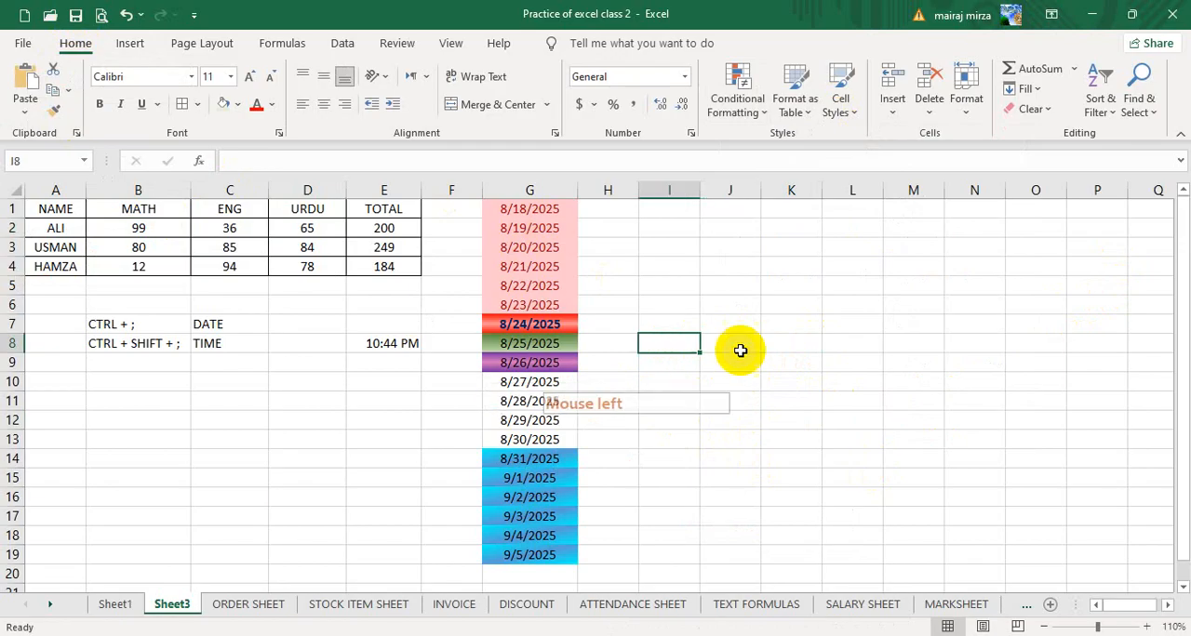
left_click(743, 349)
left_click(662, 346)
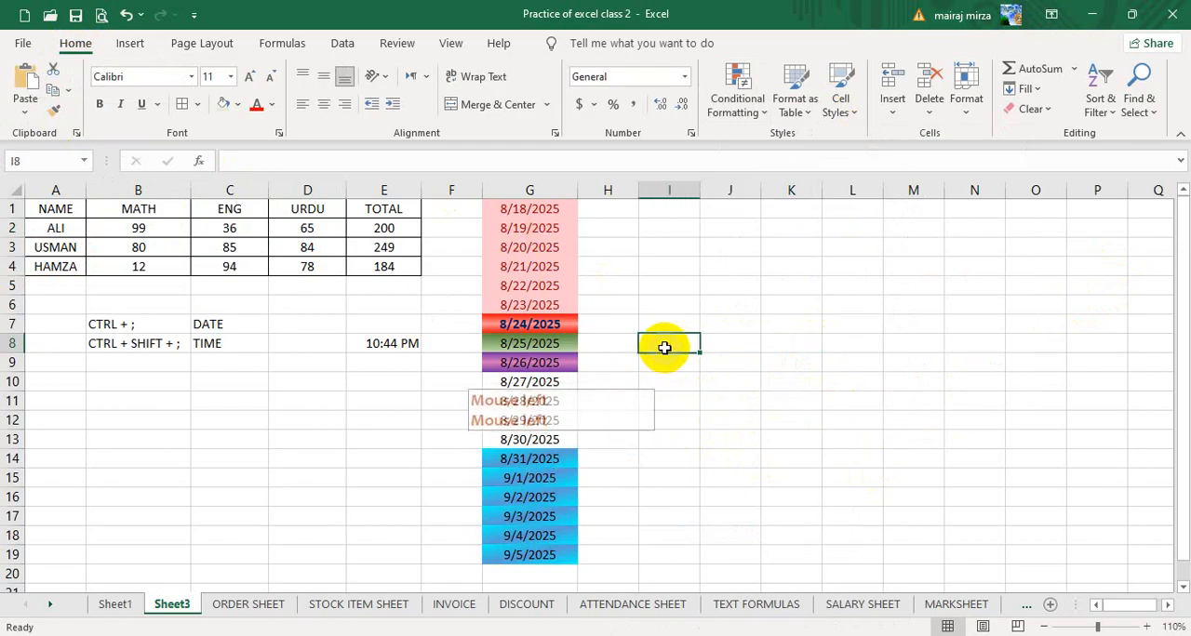
left_click(721, 346)
left_click(677, 346)
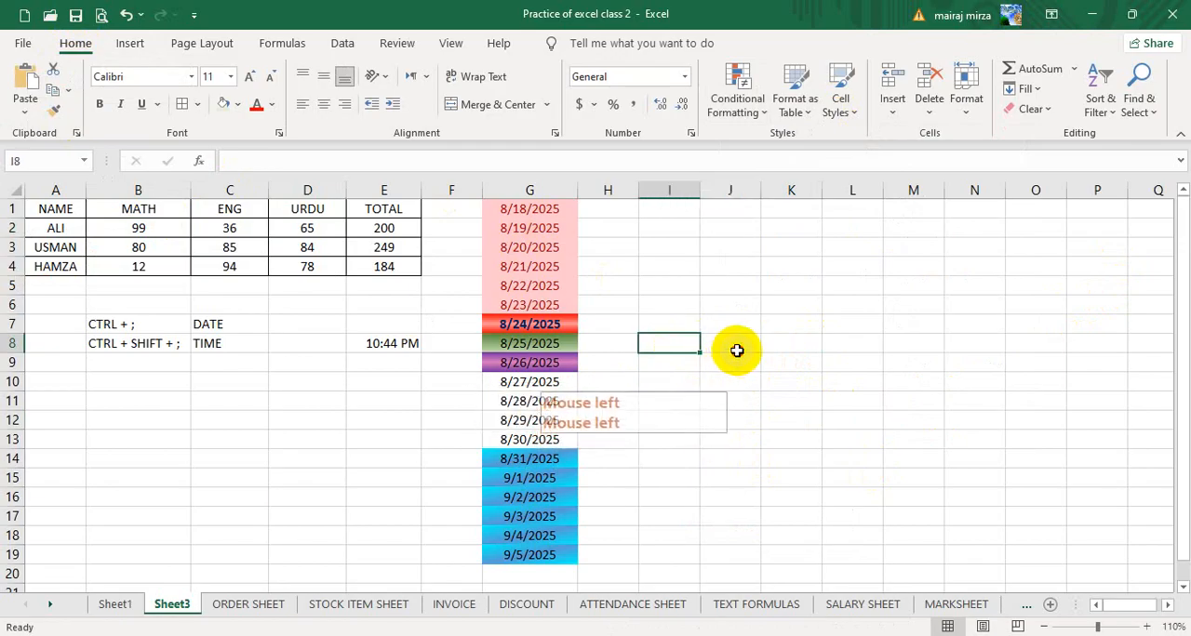
left_click(734, 349)
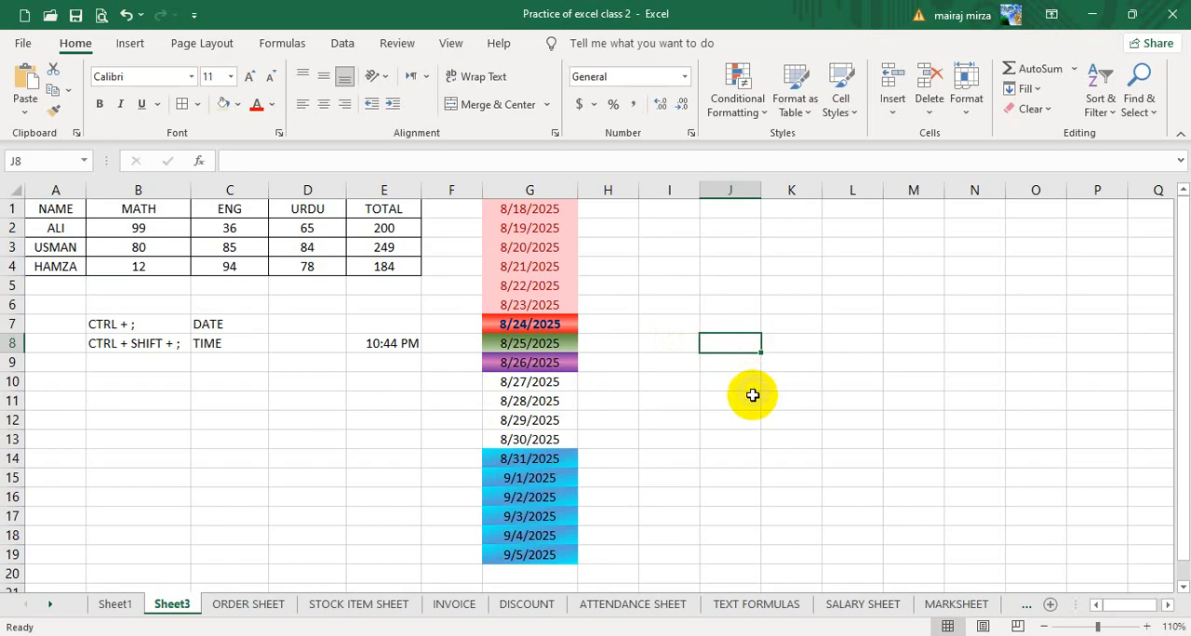